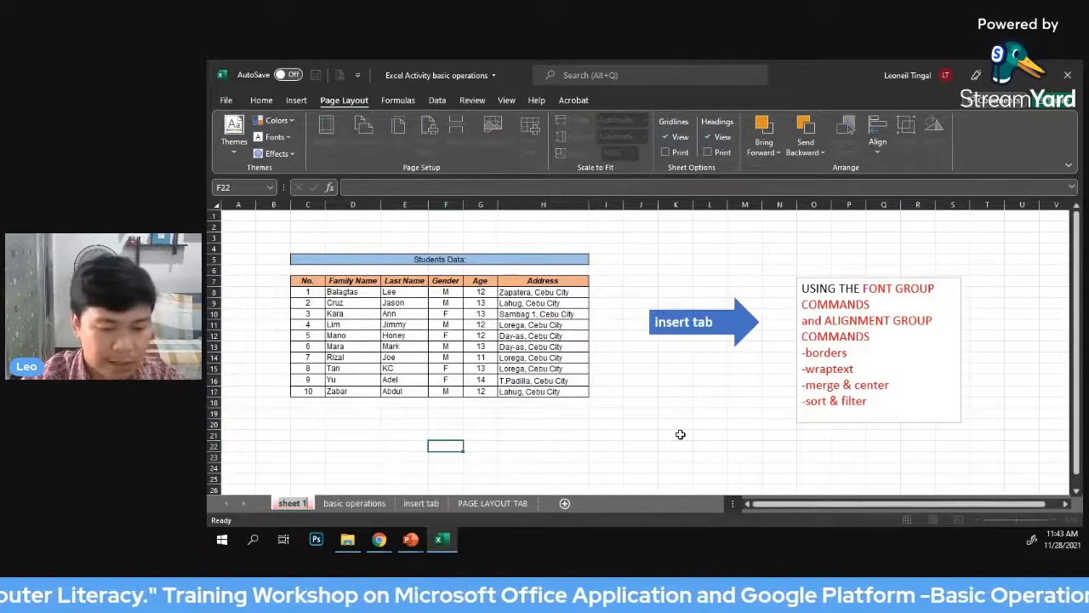
Rename the first worksheet as "home tab"
type("ho")
key("BackSpace")
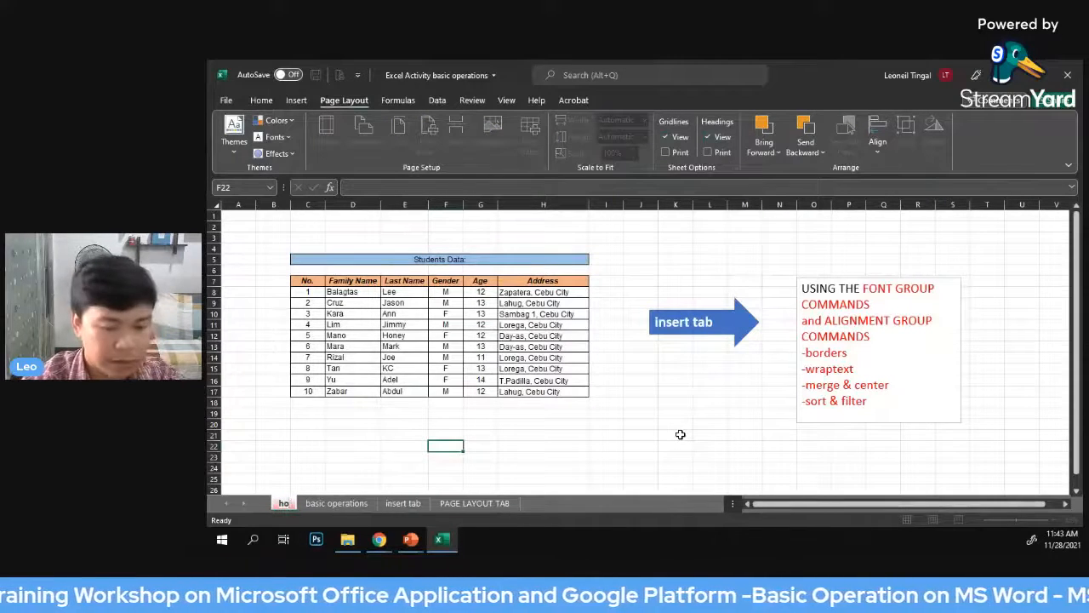
type("me tab")
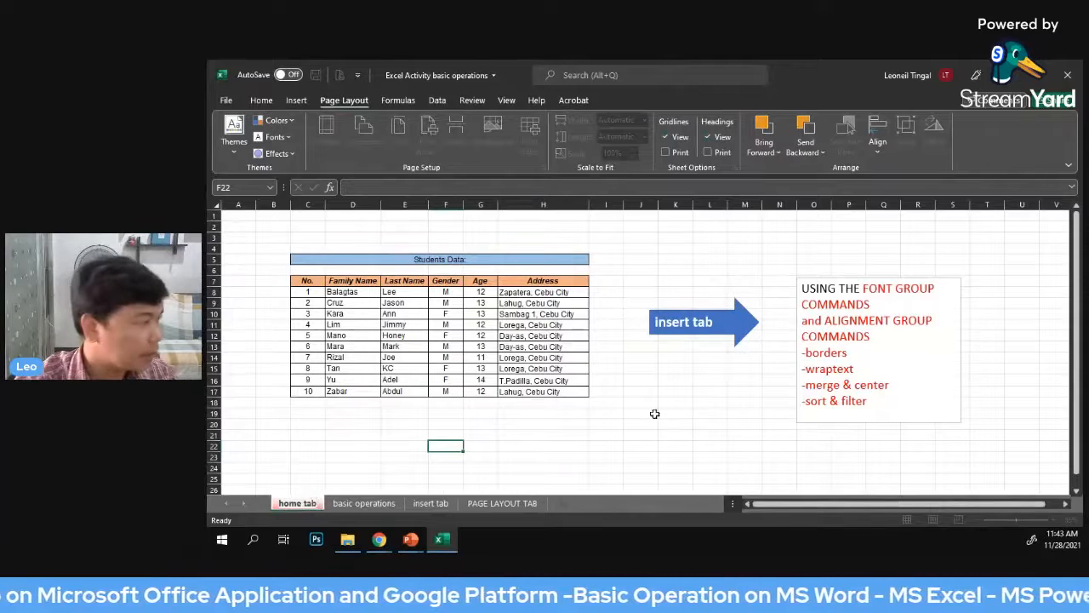
left_click(353, 434)
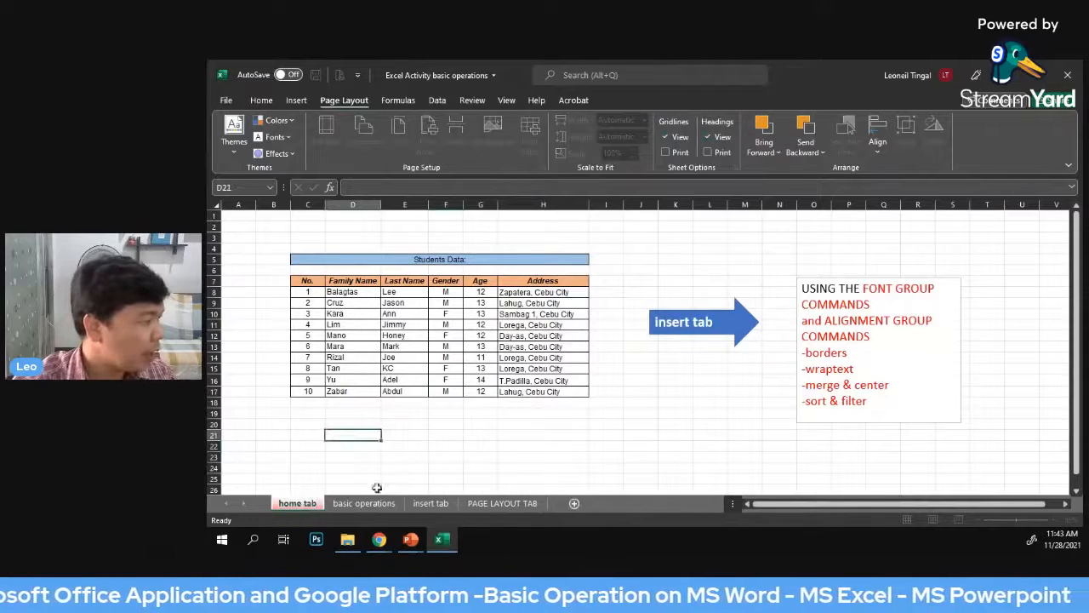
Set the sheet tab color of the "home tab" worksheet to standard yellow
right_click(296, 505)
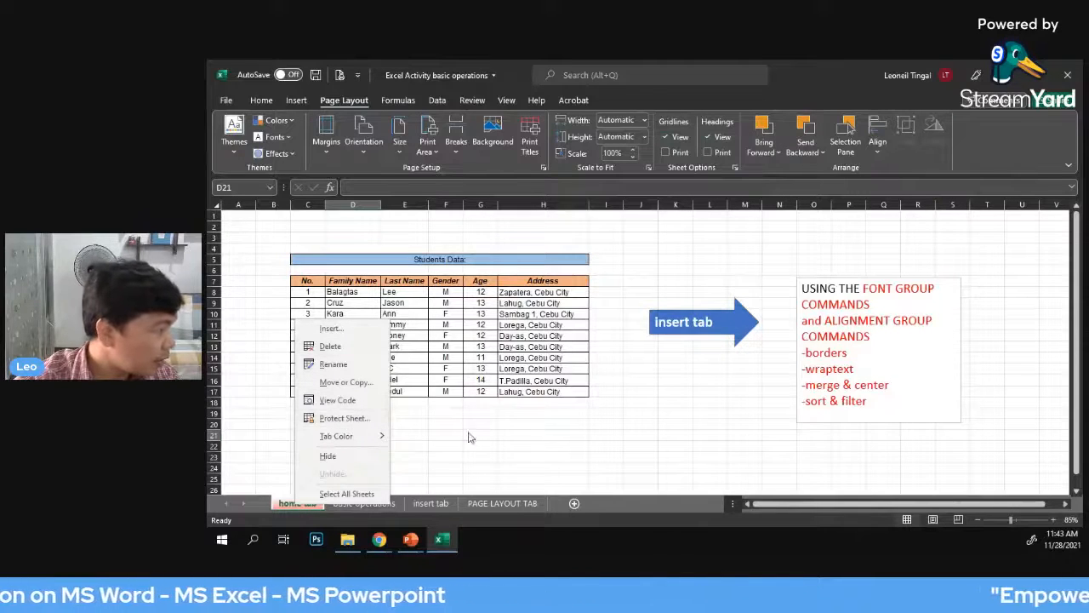
mouse_move(380, 437)
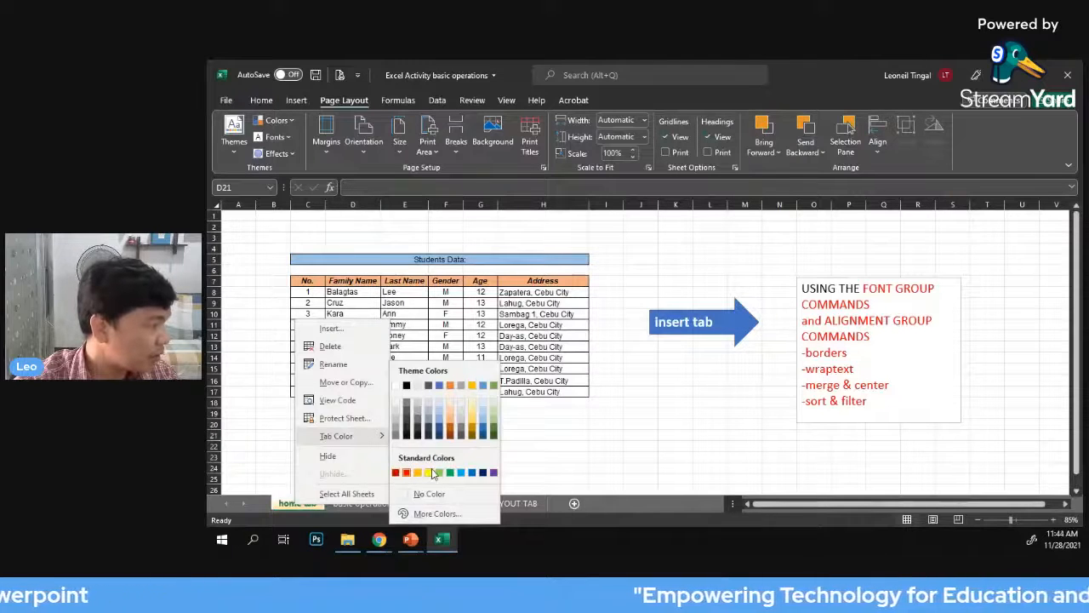
left_click(429, 473)
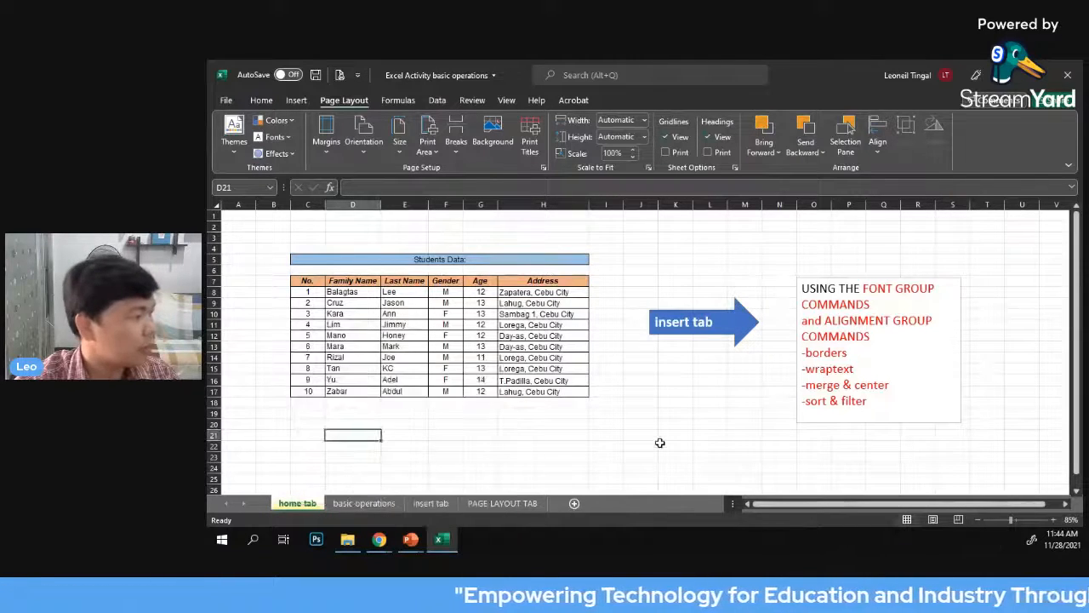
left_click(709, 435)
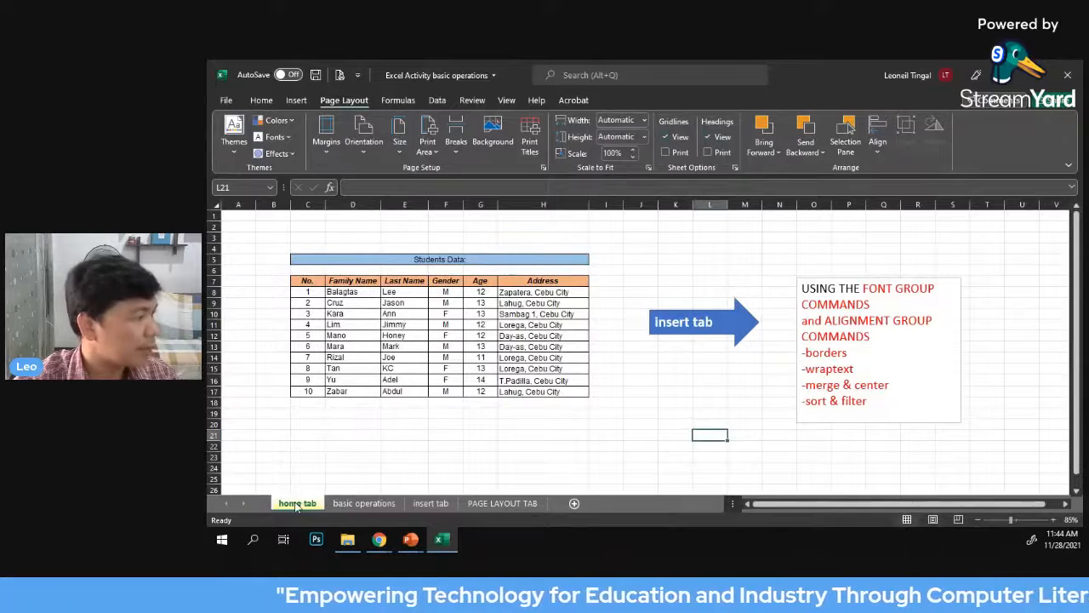
left_click(550, 429)
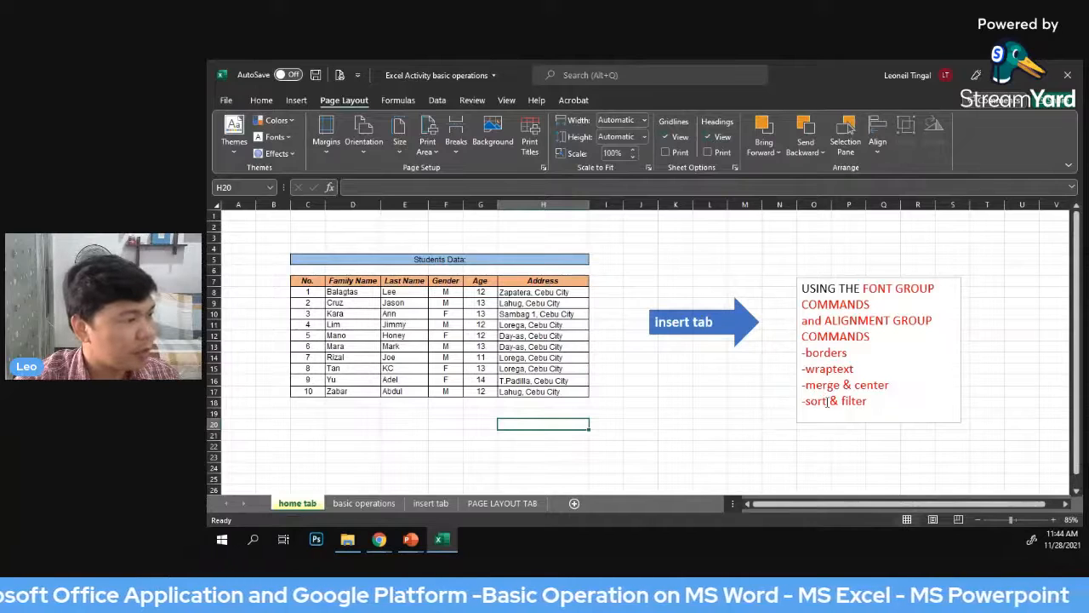
Move the text box listing the font and alignment group commands about two rows up and slightly left
left_click(876, 278)
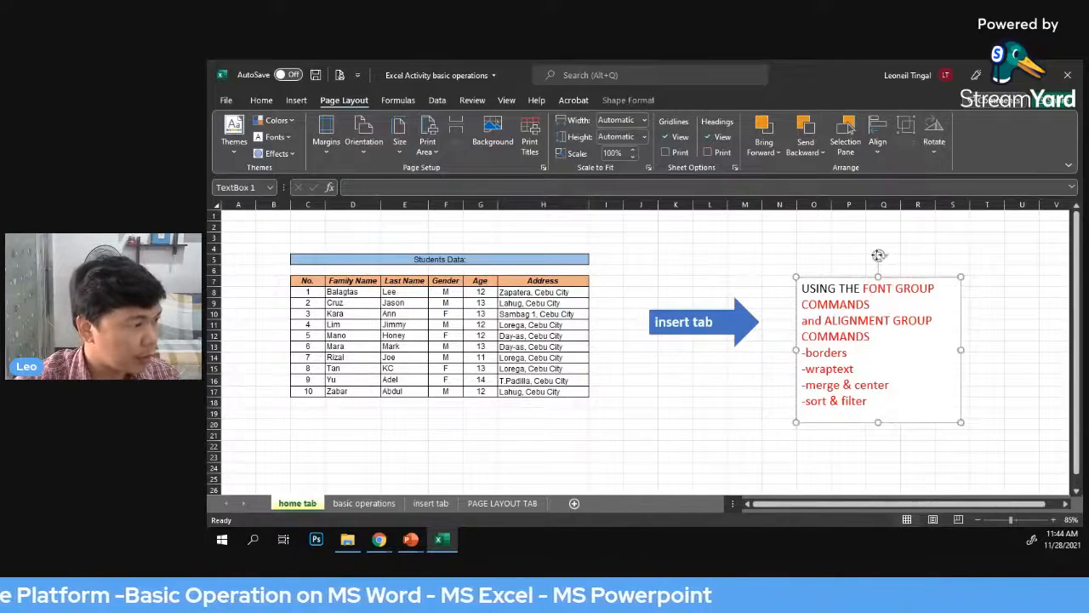
left_click_drag(878, 255, 862, 230)
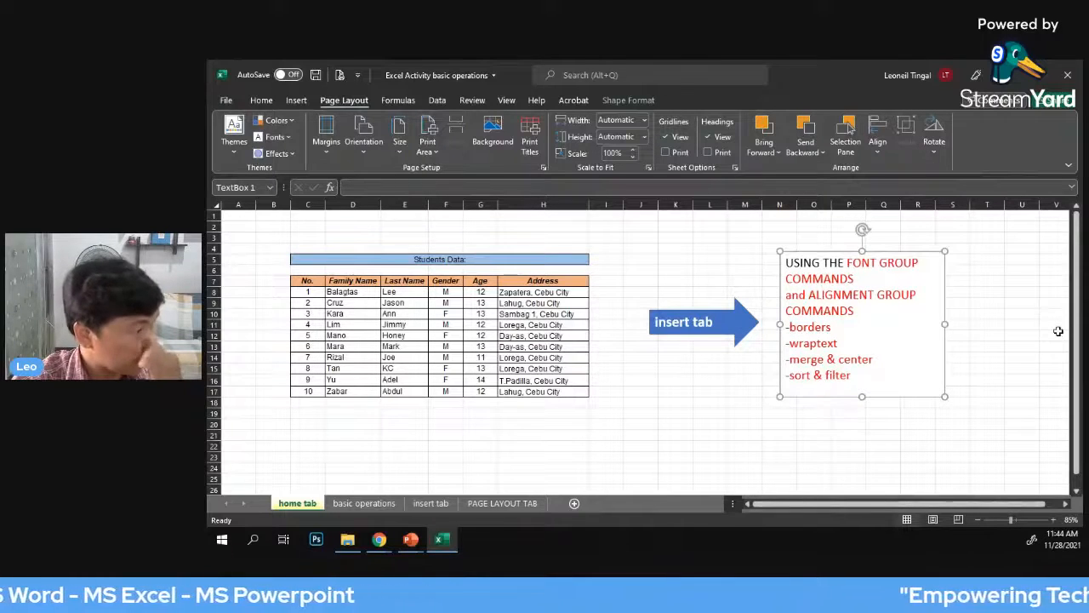
left_click(1021, 270)
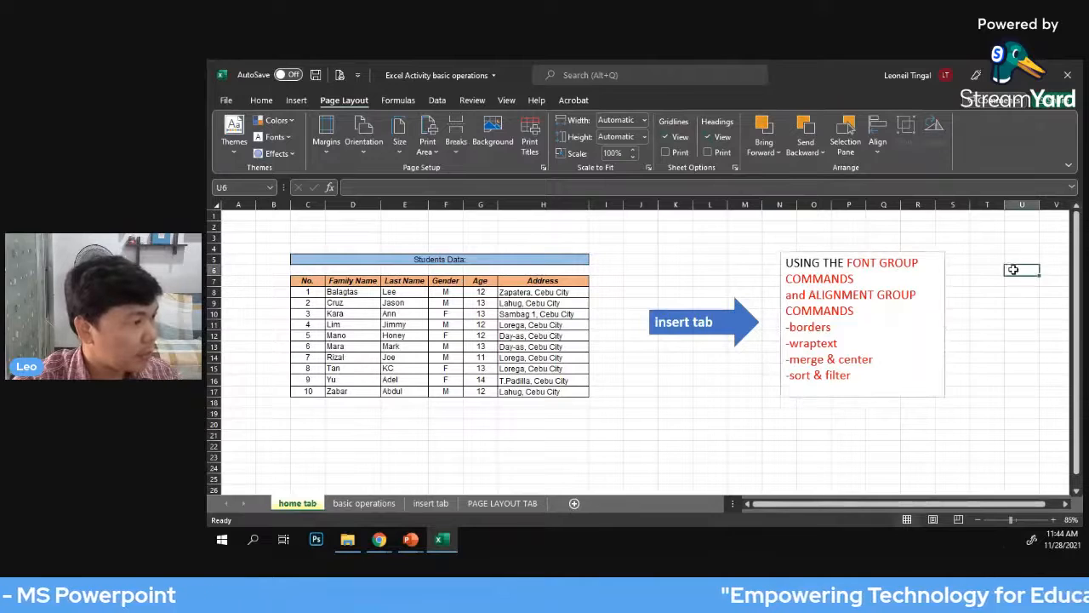
Examine the Students Data title, the table's range C7:H17 and the list of formatting commands to practise
left_click(261, 101)
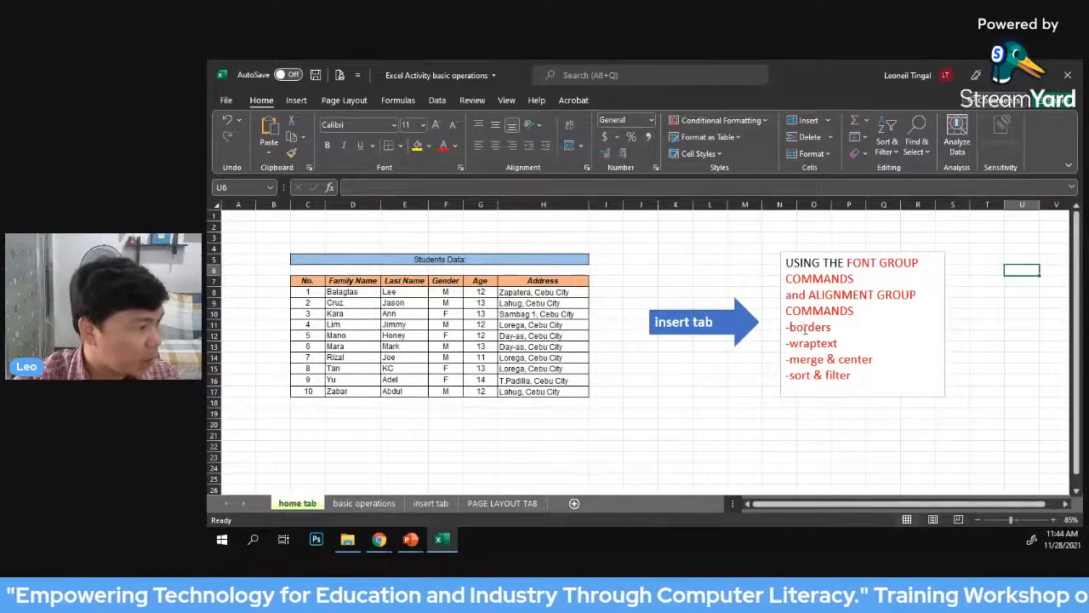
scroll(837, 328, "down", 1)
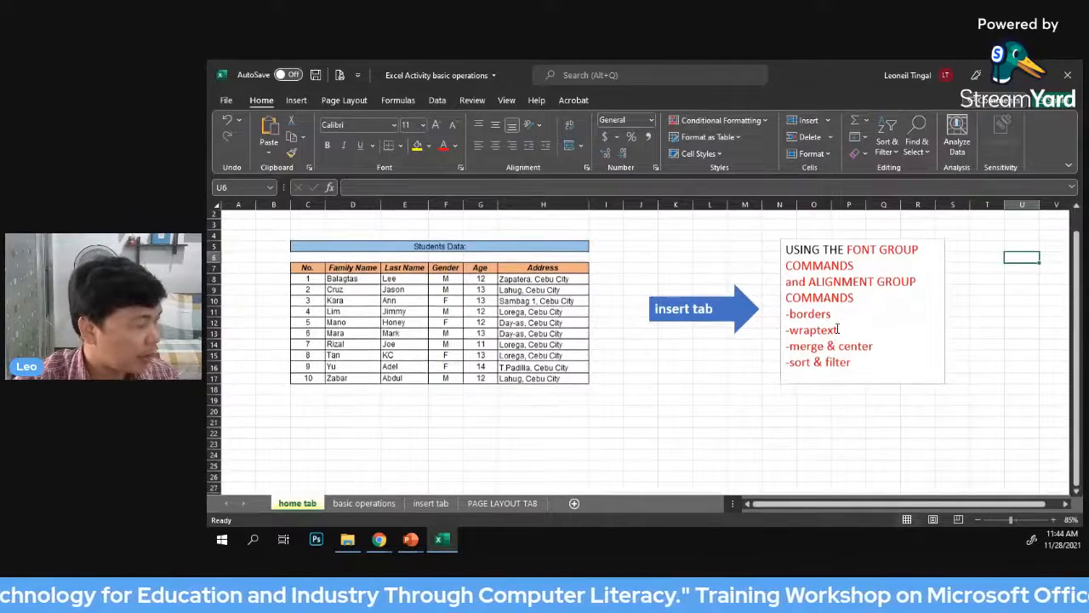
scroll(837, 328, "down", 2)
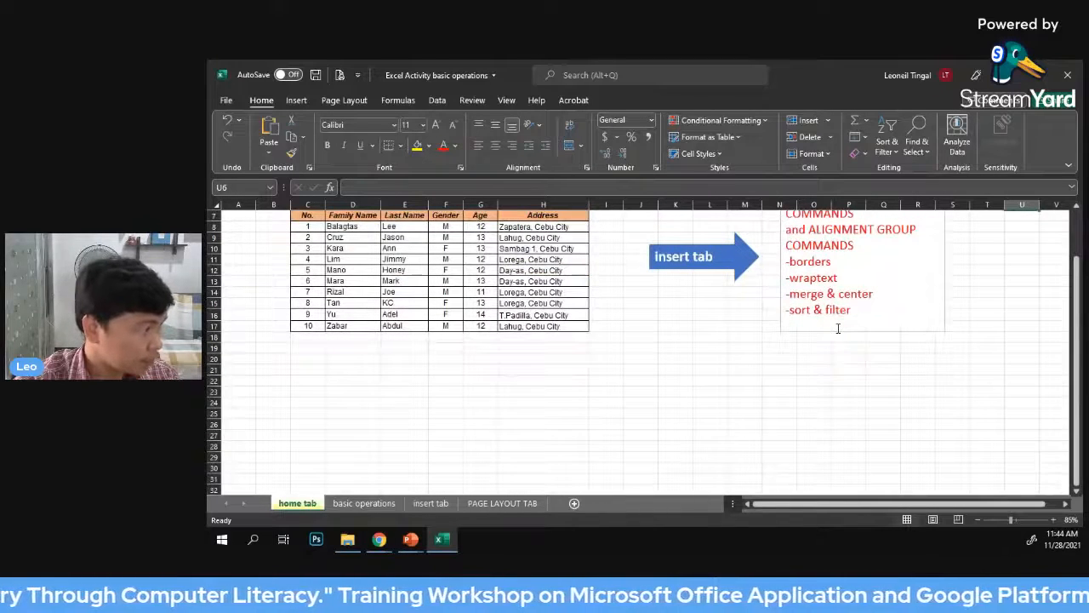
scroll(837, 329, "up", 1)
left_click(743, 344)
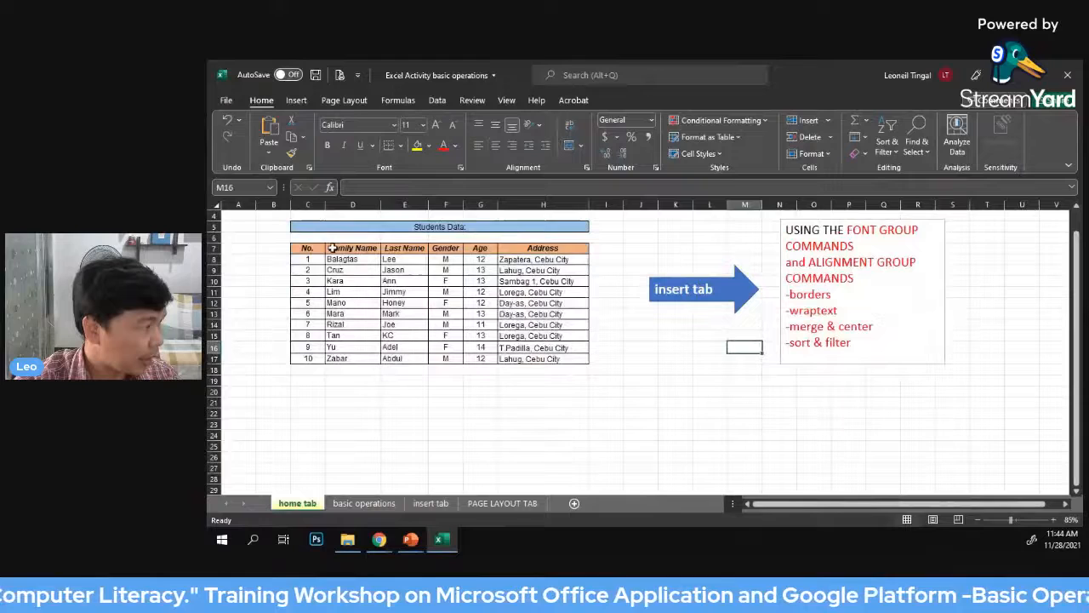
left_click(296, 225)
left_click(308, 258)
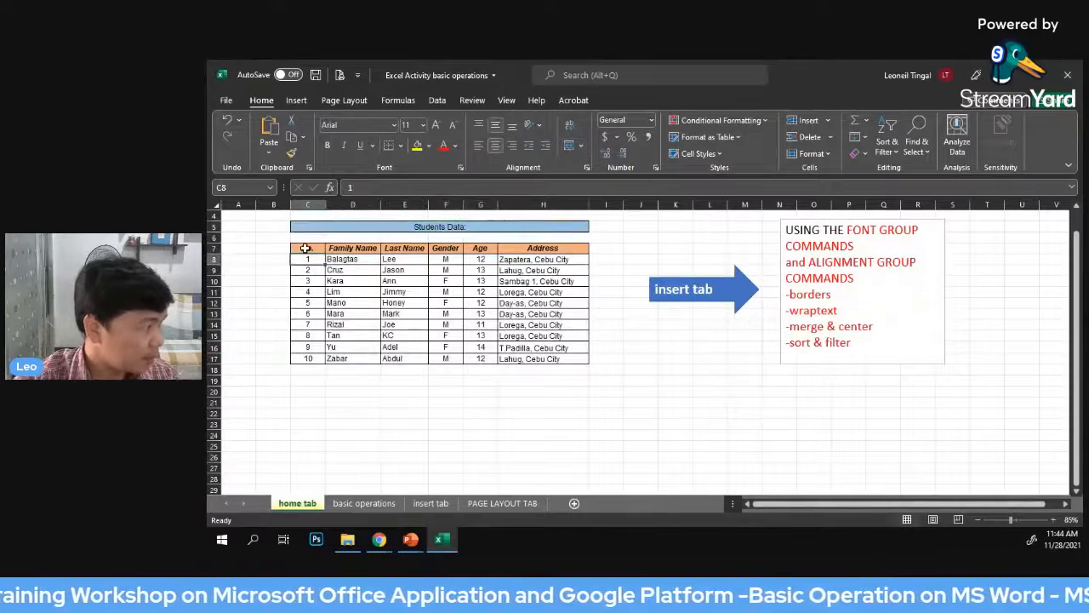
left_click_drag(305, 248, 534, 359)
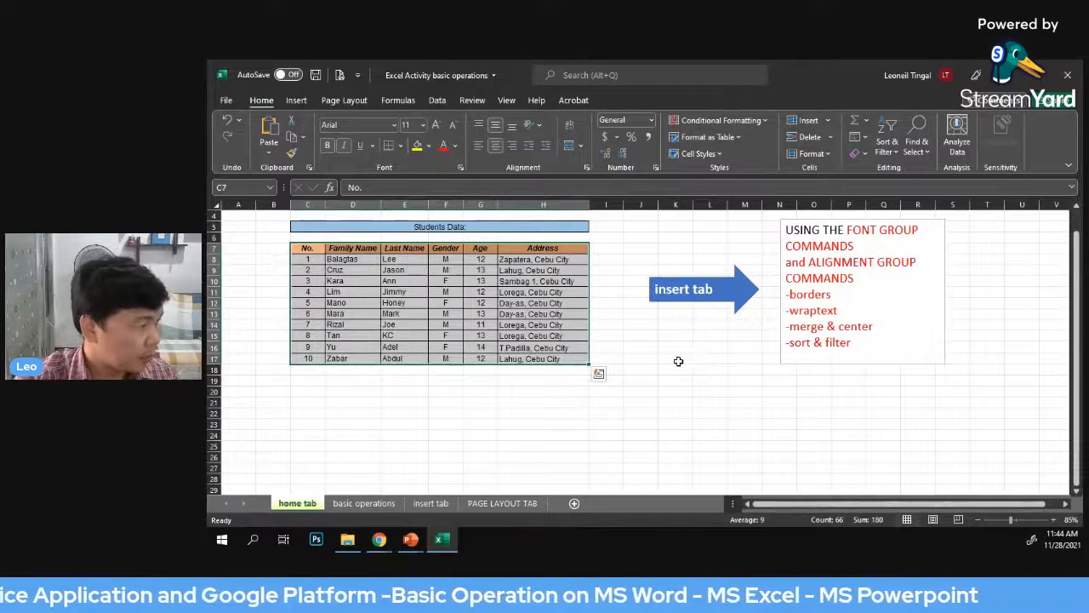
left_click(677, 358)
scroll(676, 355, "down", 1)
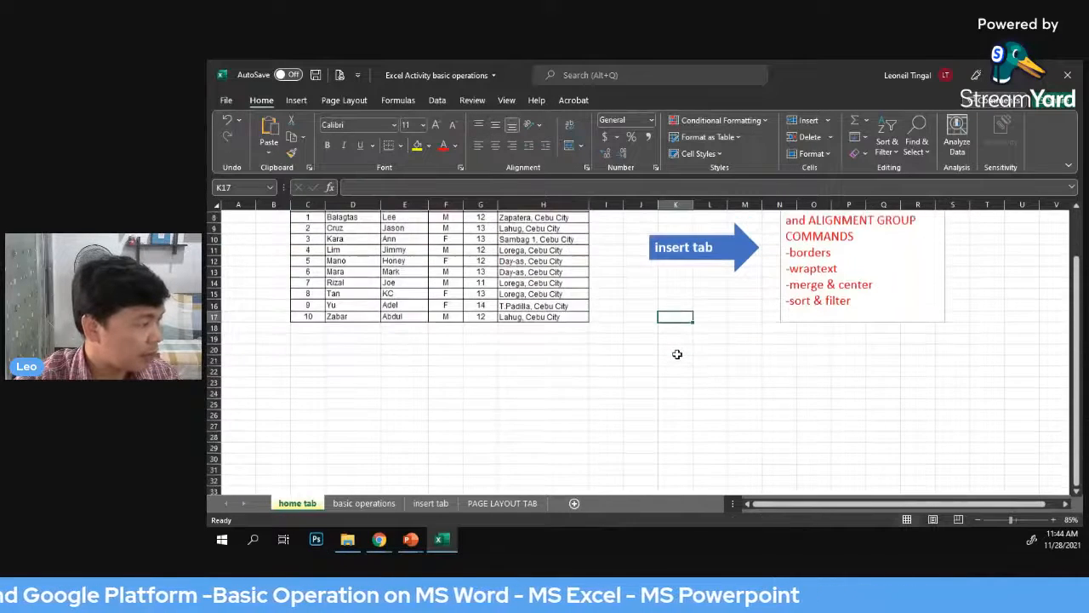
scroll(676, 355, "up", 1)
left_click(403, 228)
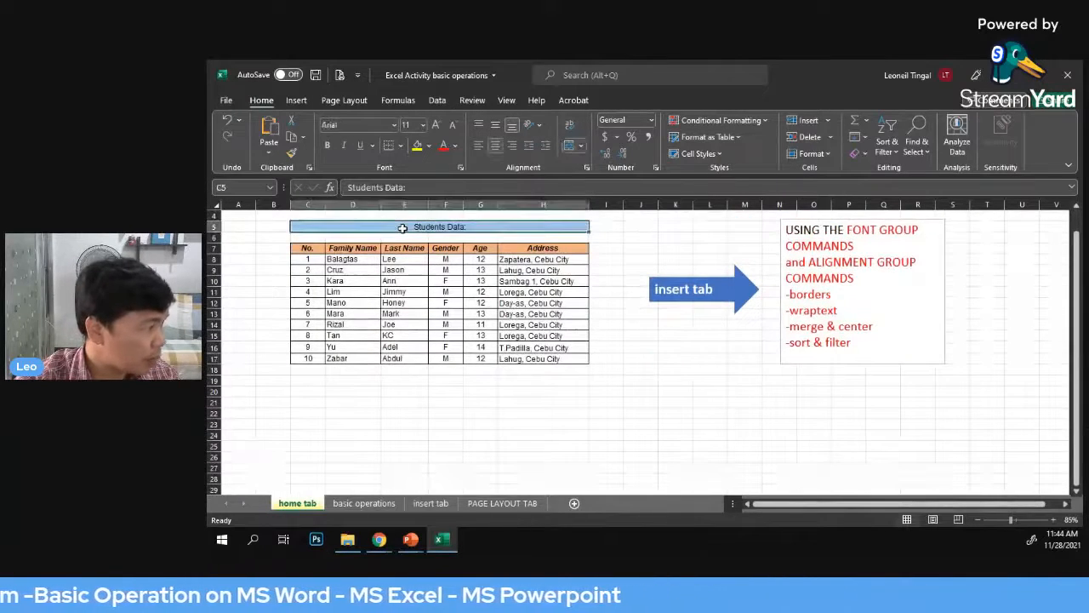
left_click(702, 380)
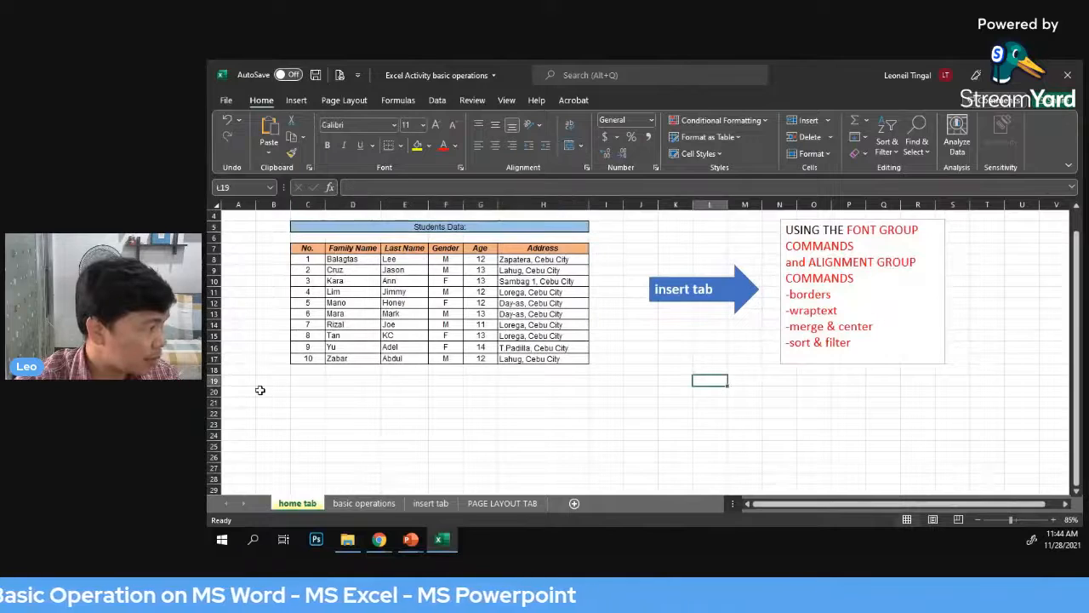
Enter the text "students data" in cell C22 below the table
left_click(308, 412)
type("stu")
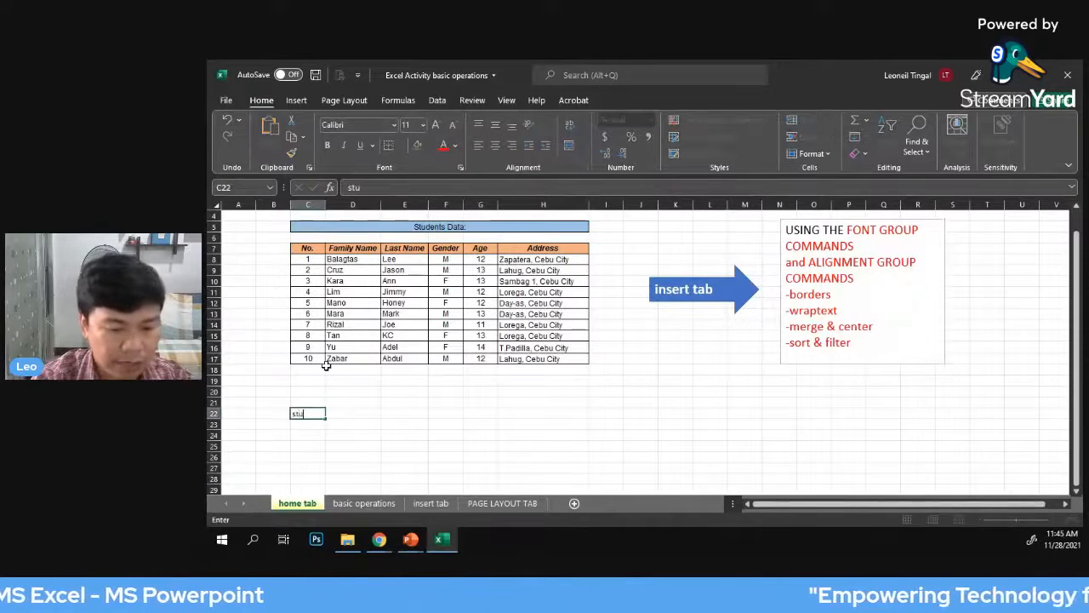
type("dents")
type(" date")
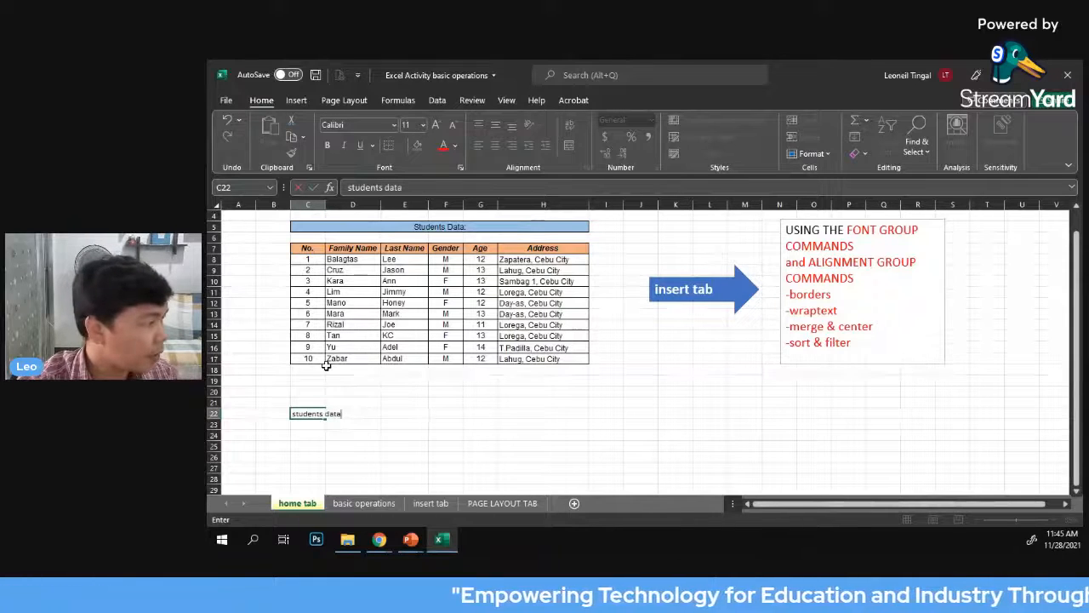
left_click(537, 423)
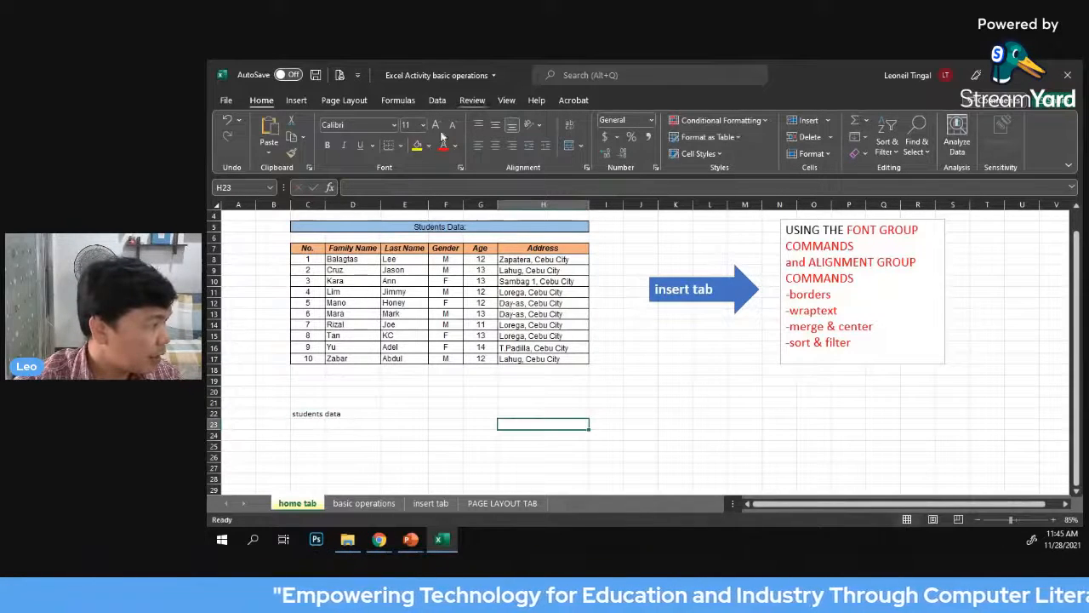
Examine how the Students Data title in row 5 spans the table's columns as one cell
left_click(361, 226)
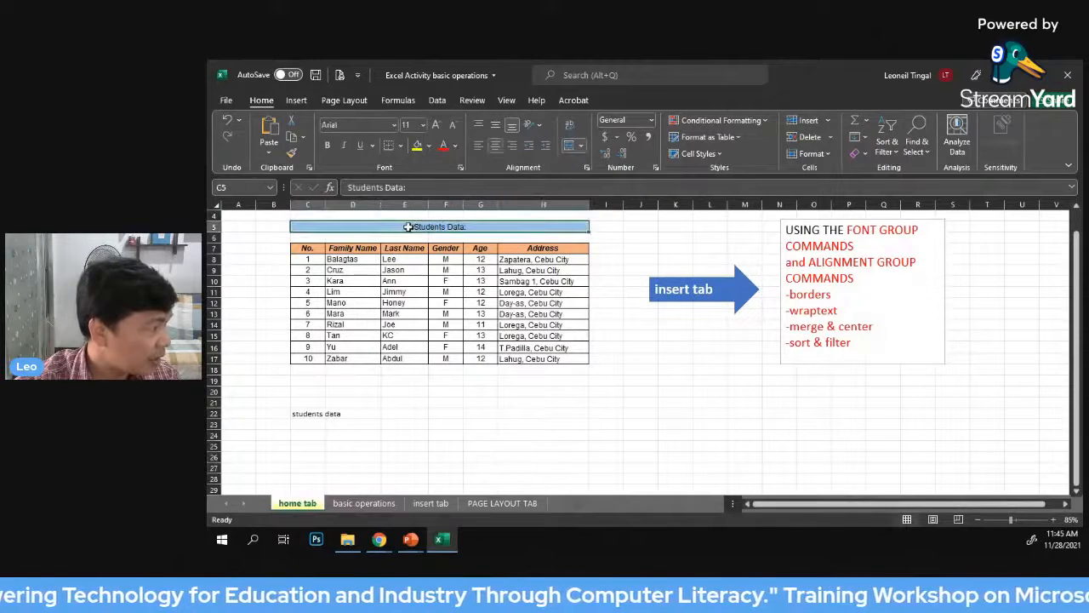
left_click(547, 482)
left_click(410, 226)
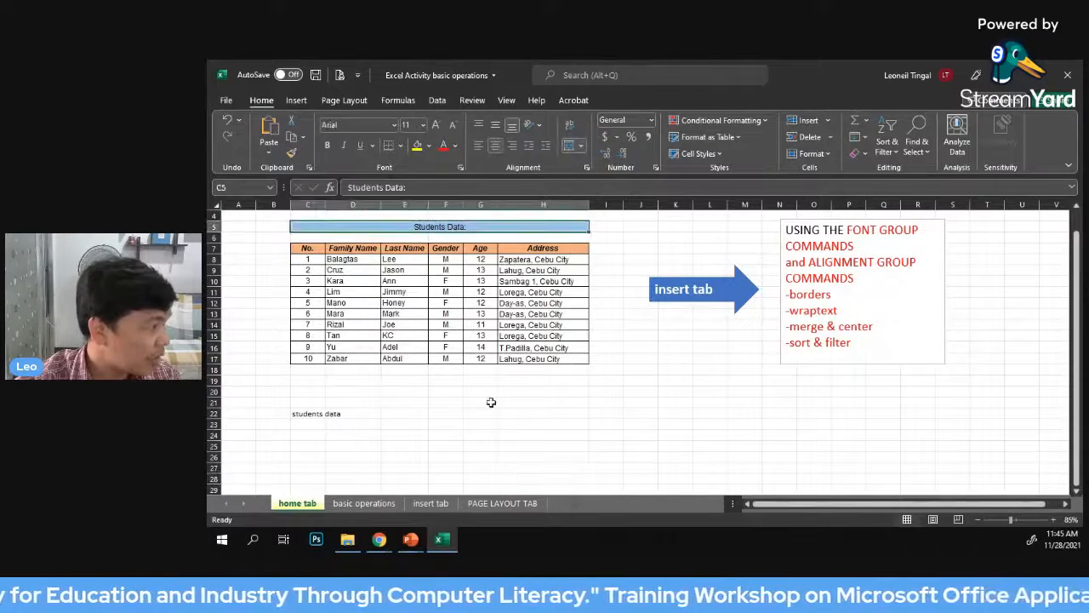
left_click(491, 403)
left_click(607, 413)
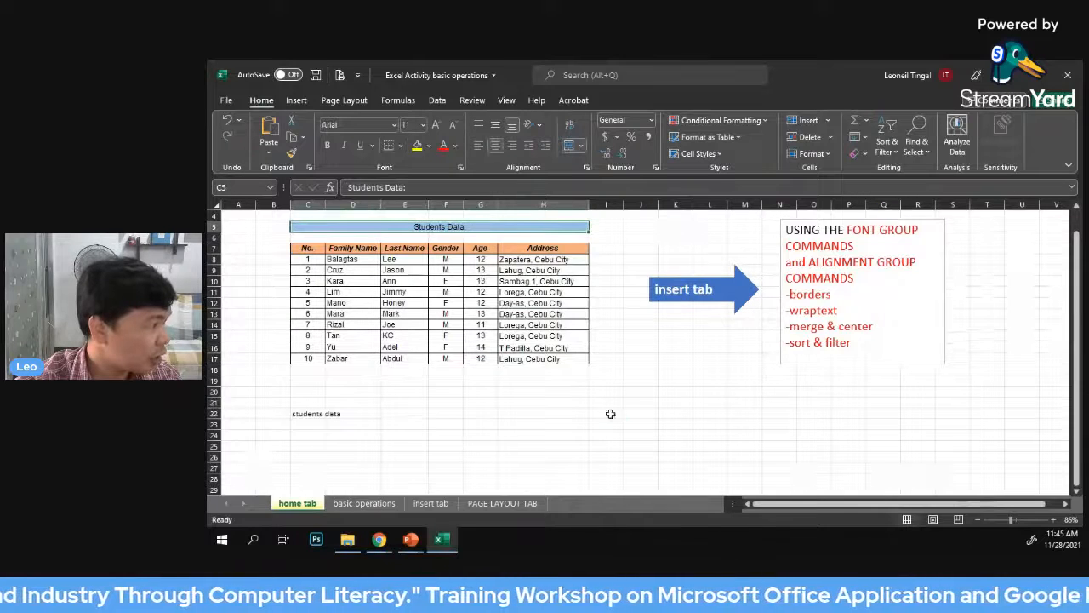
left_click(403, 225)
left_click(506, 404)
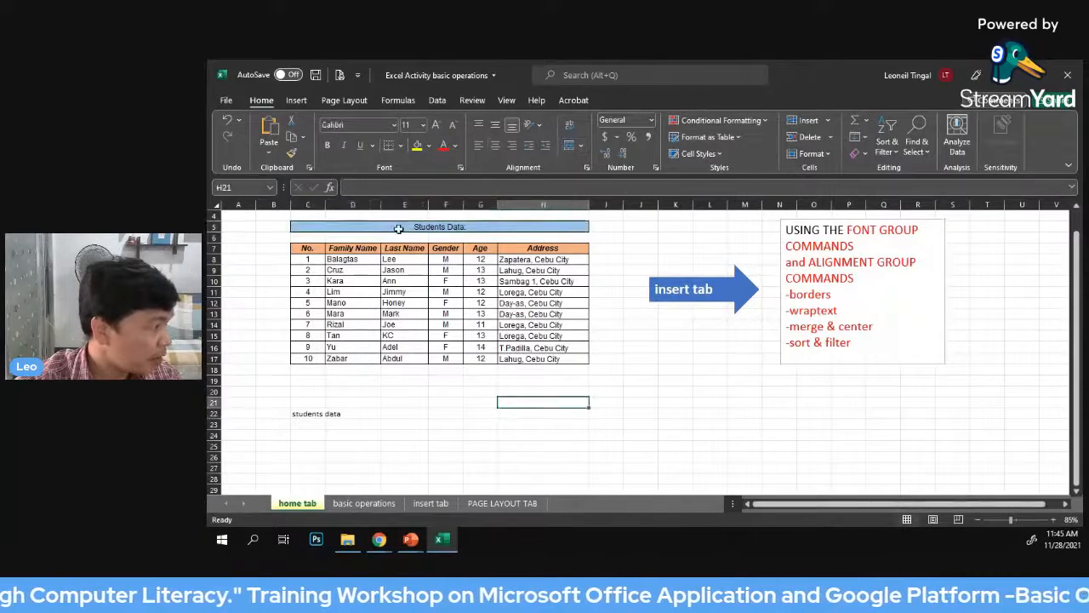
left_click(399, 227)
left_click(425, 402)
Merge and center cells C22 to H22 containing the "students data" title
left_click(294, 412)
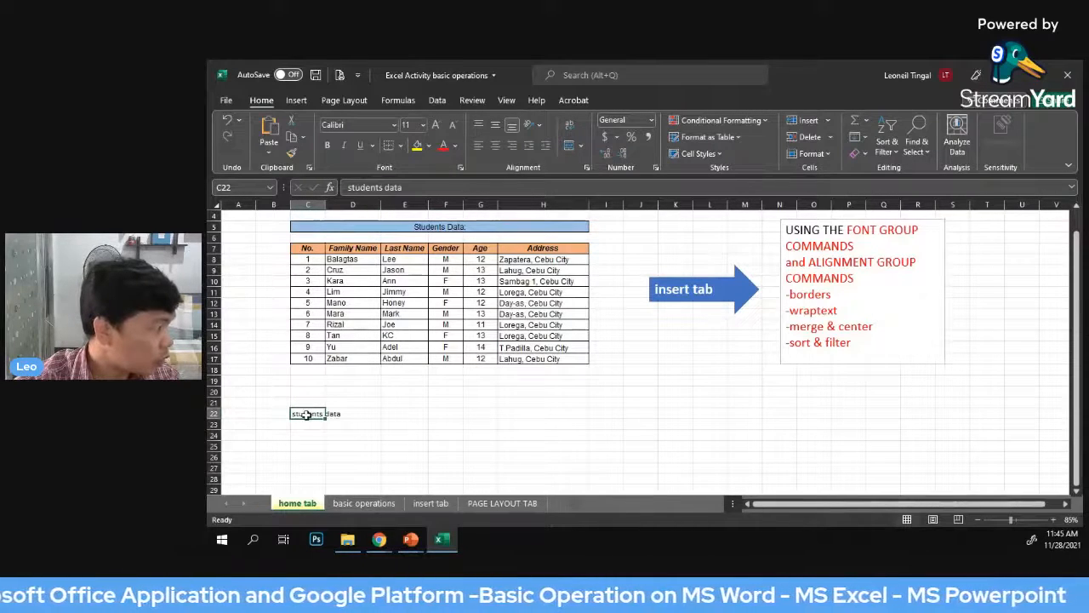
left_click_drag(303, 415, 519, 412)
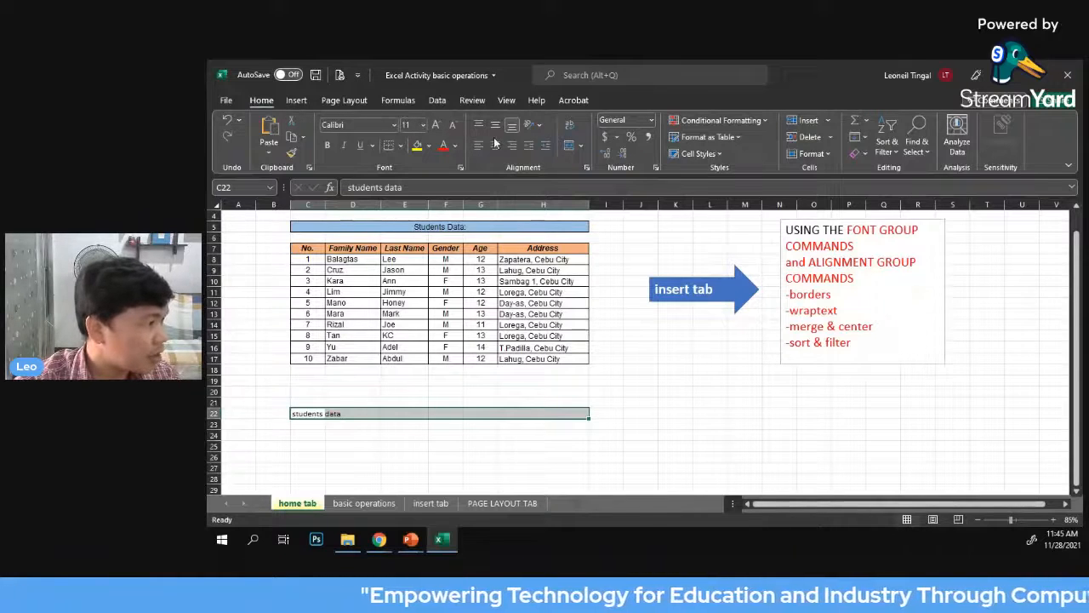
left_click(582, 147)
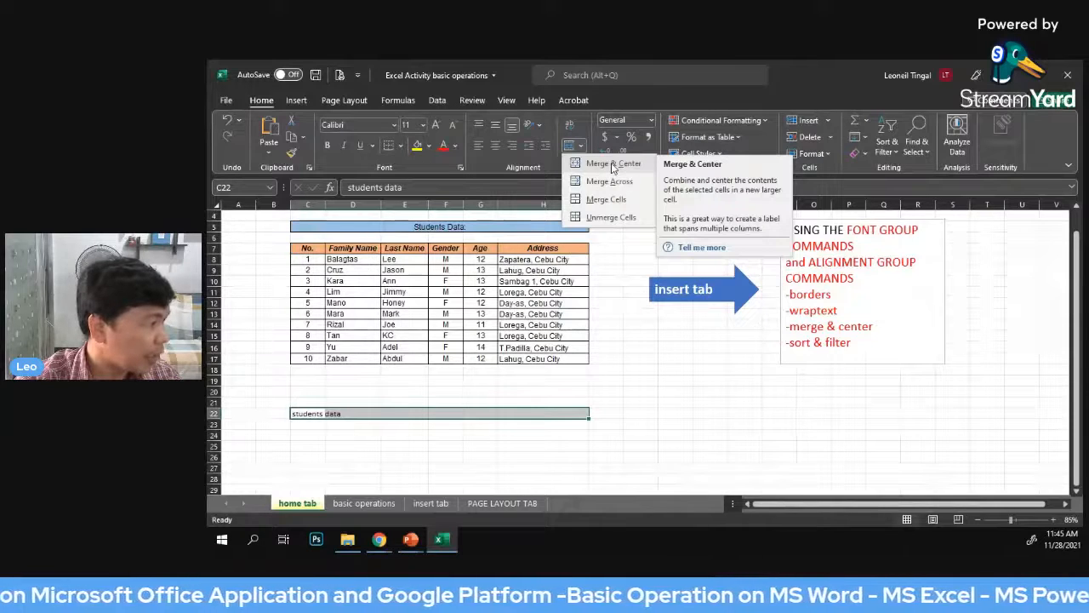
left_click(612, 163)
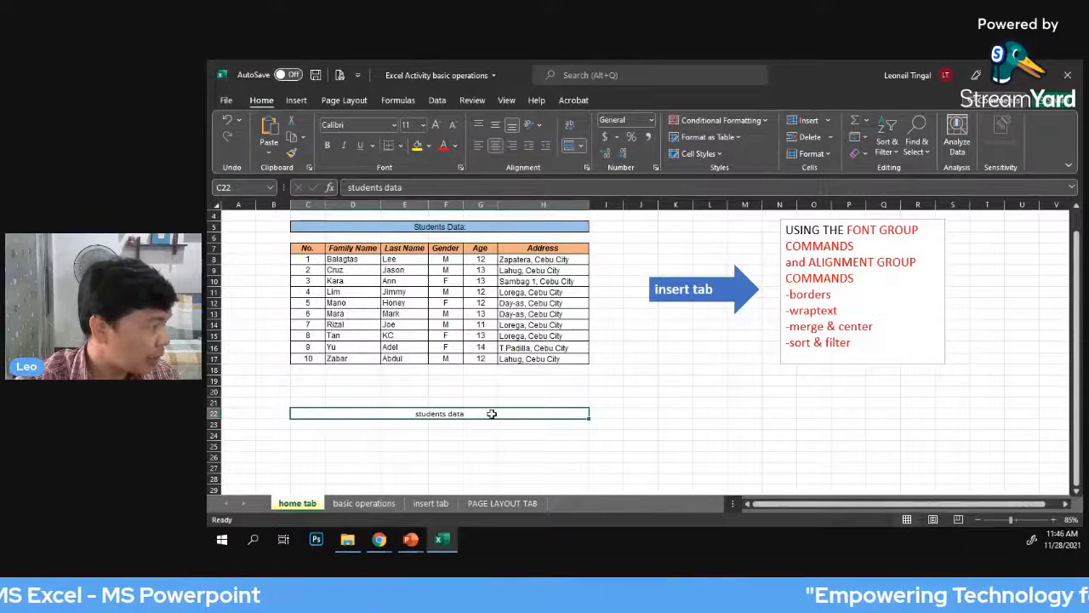
left_click(675, 403)
left_click(330, 415)
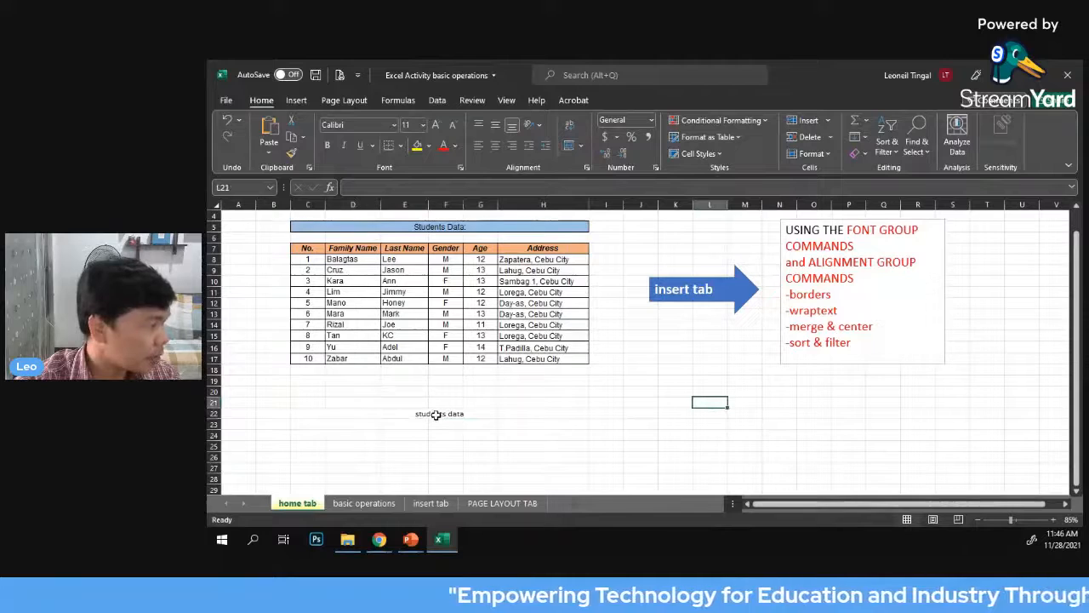
scroll(656, 413, "down", 1)
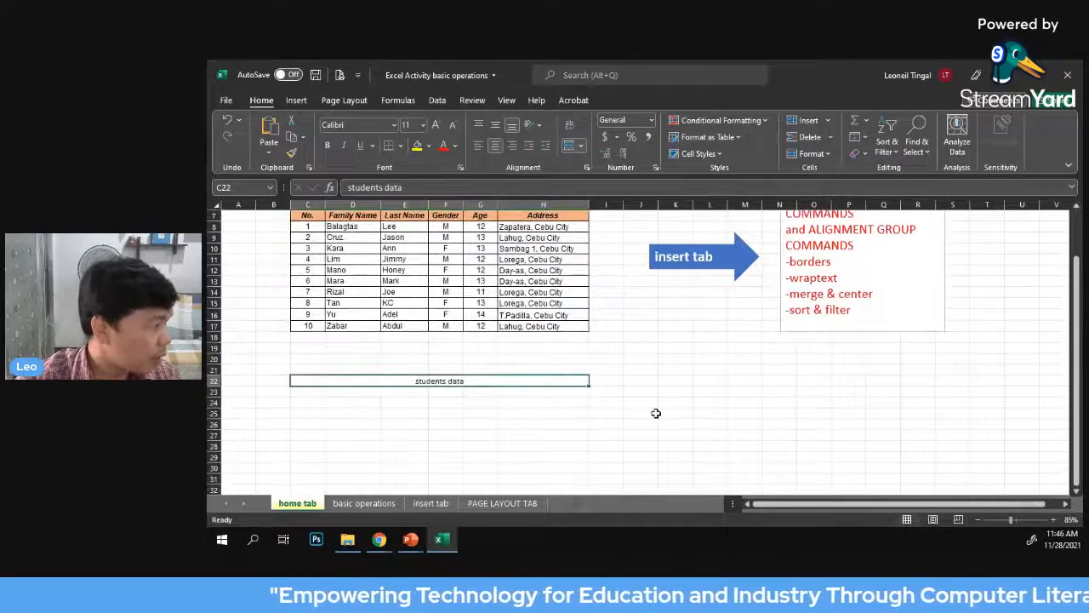
scroll(656, 413, "up", 1)
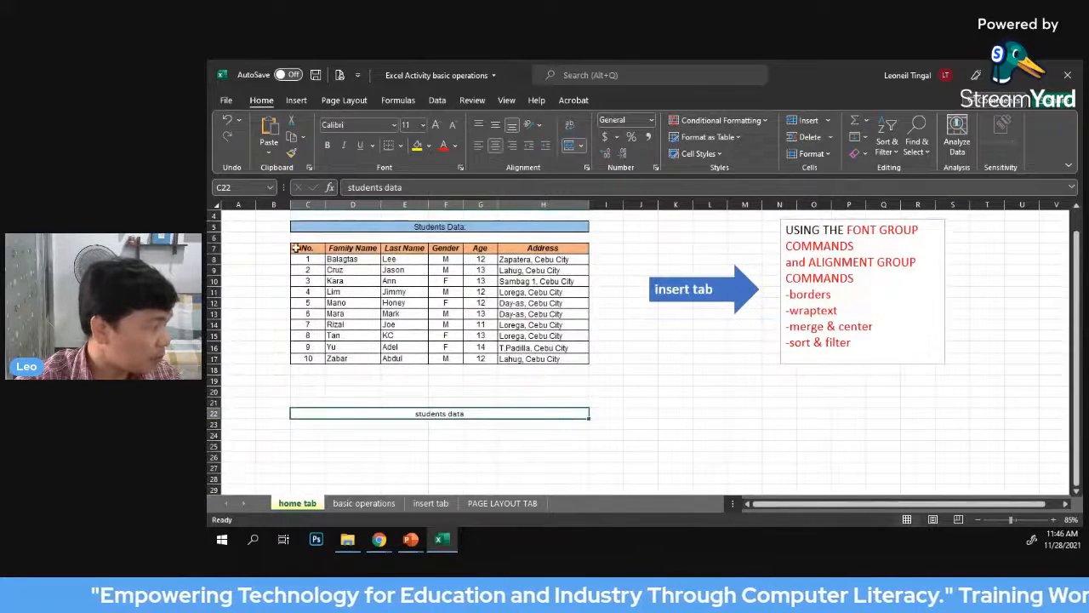
left_click_drag(298, 249, 544, 249)
left_click(676, 402)
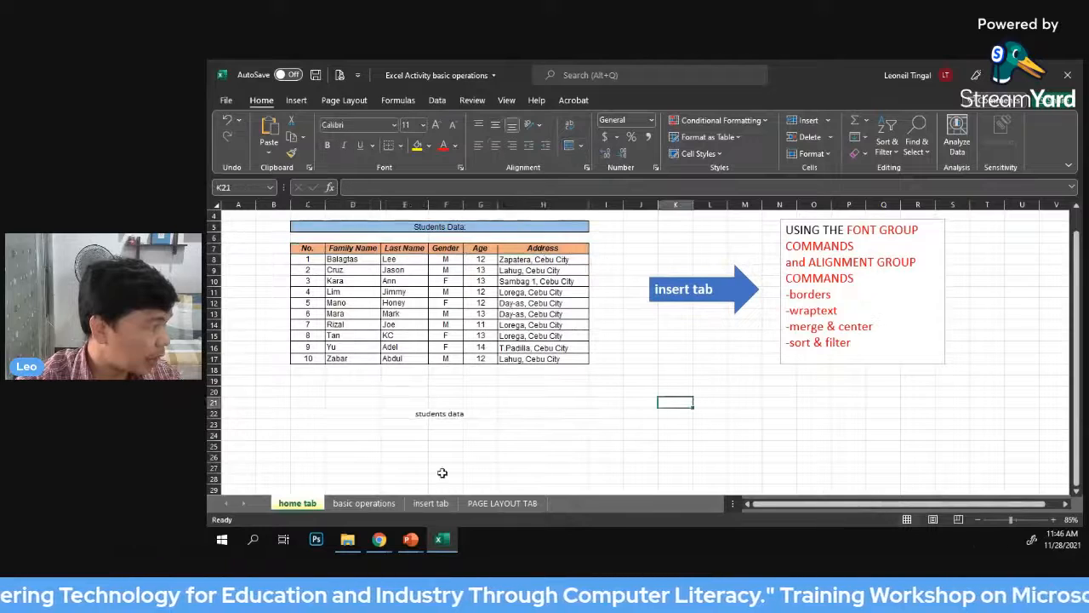
Enter the column headings "No." in C23 and "Family Name" in D23 under the students data title
left_click(302, 423)
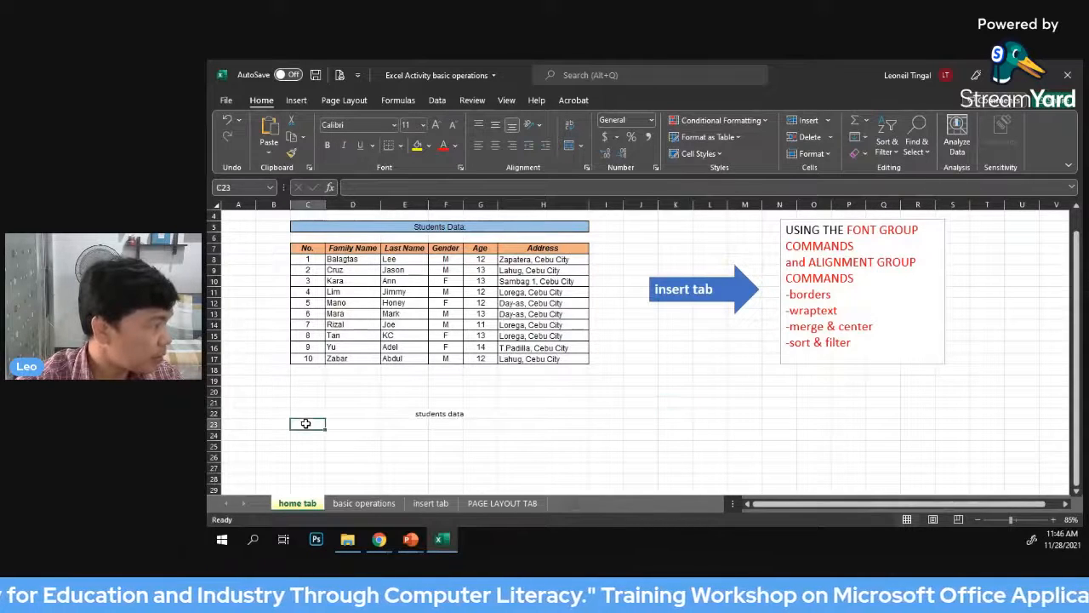
type("no")
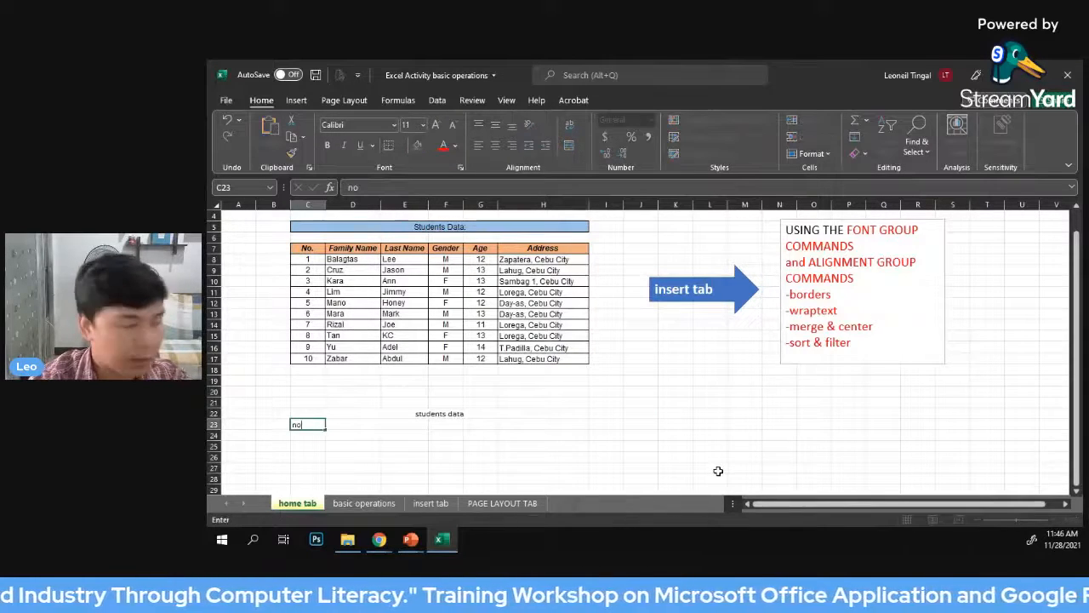
key("BackSpace")
type("No.")
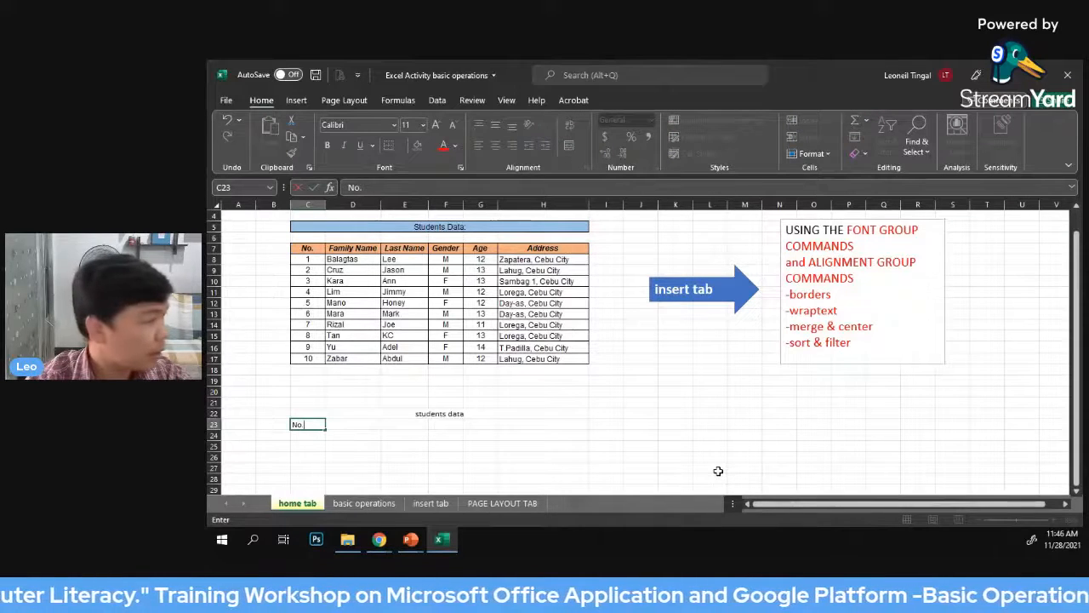
key("Tab")
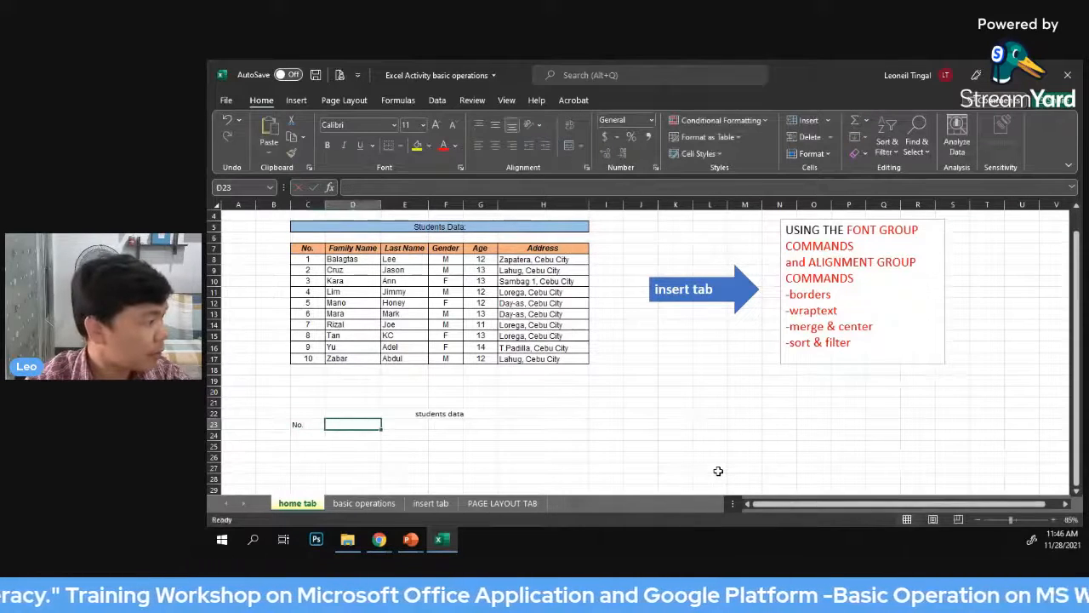
type("Fan")
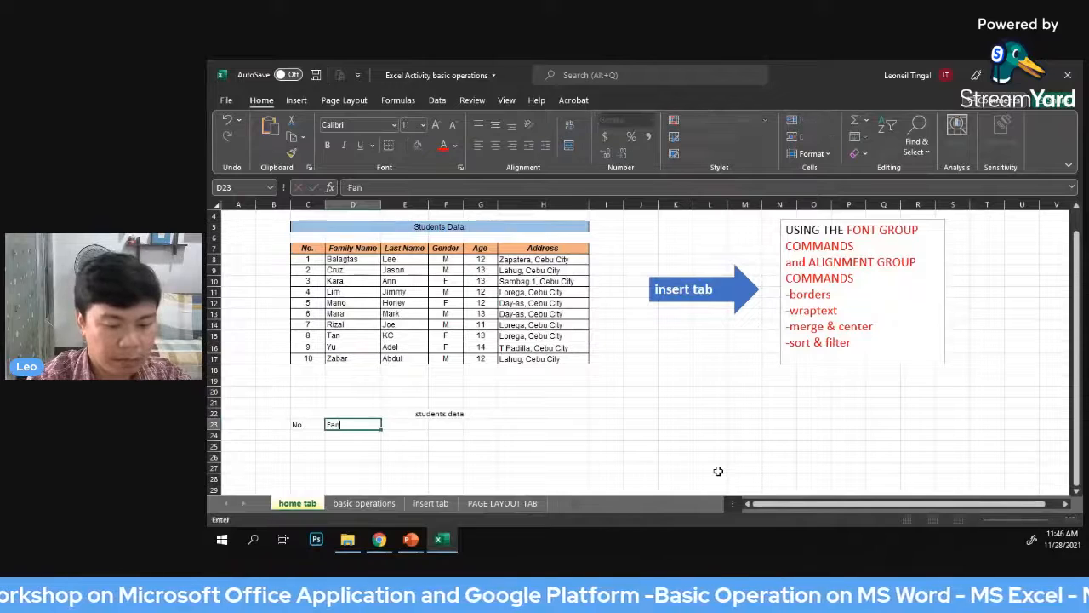
type("ily")
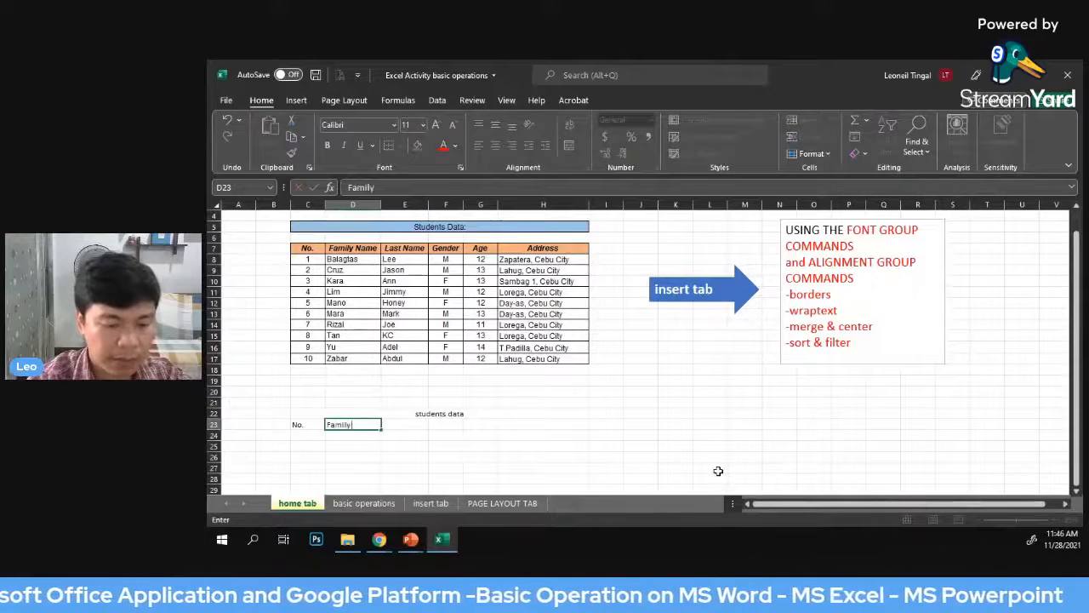
type(" Name")
key("Tab")
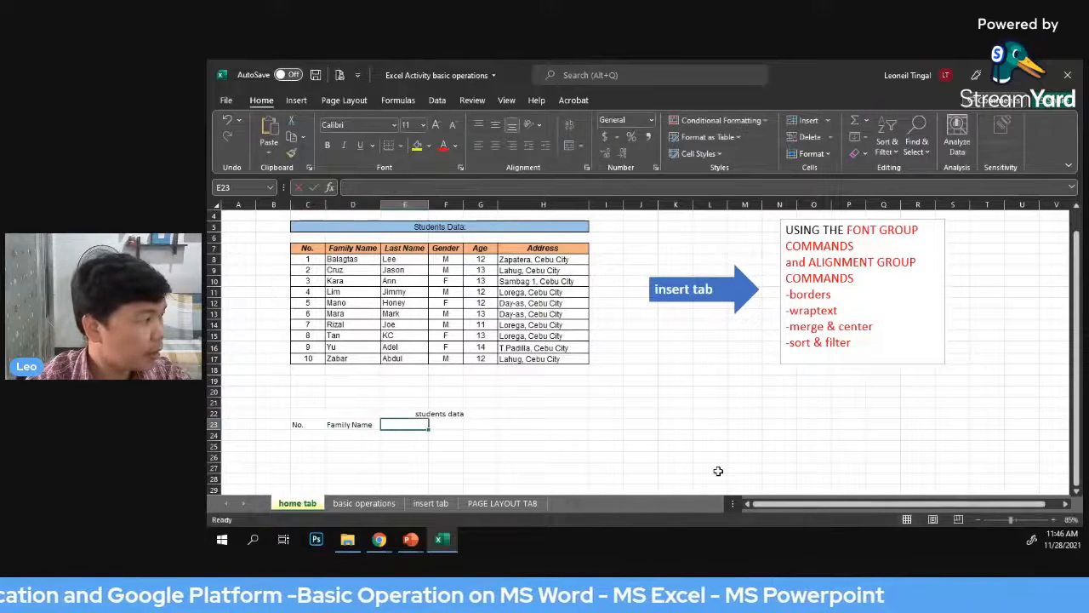
Enter the remaining headings "Last Name", "Gender", "Age" and "Address" in cells E23 to H23
type("Last")
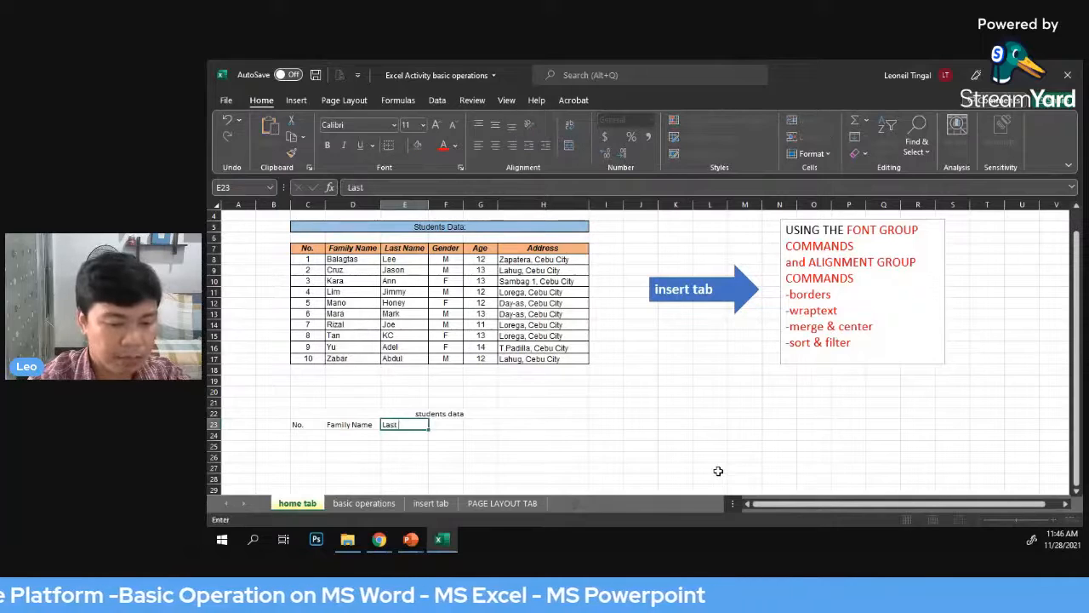
type(" Name")
key("Tab")
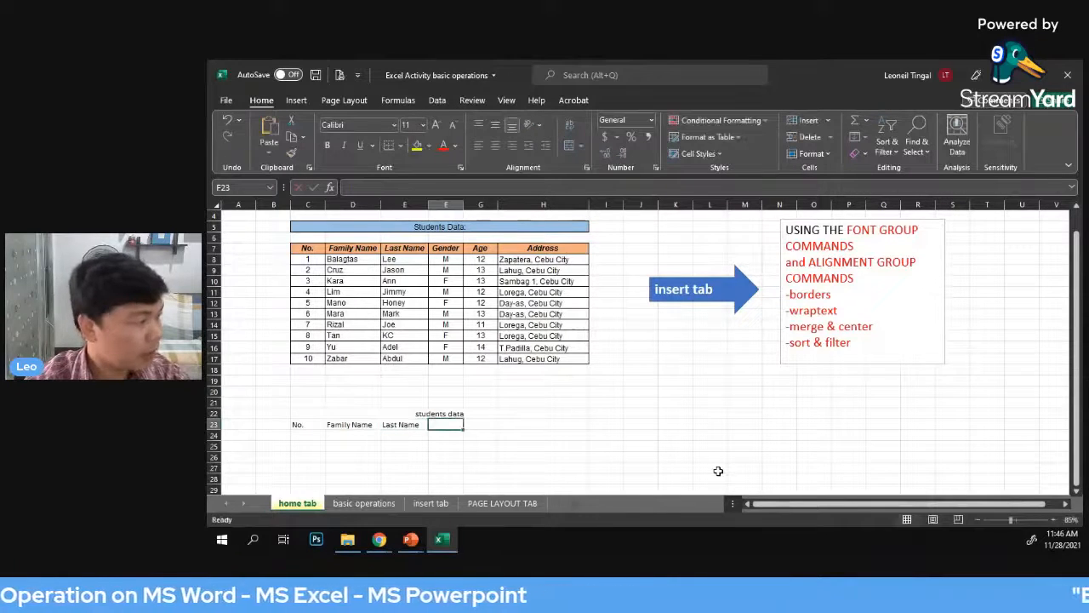
type("Gender")
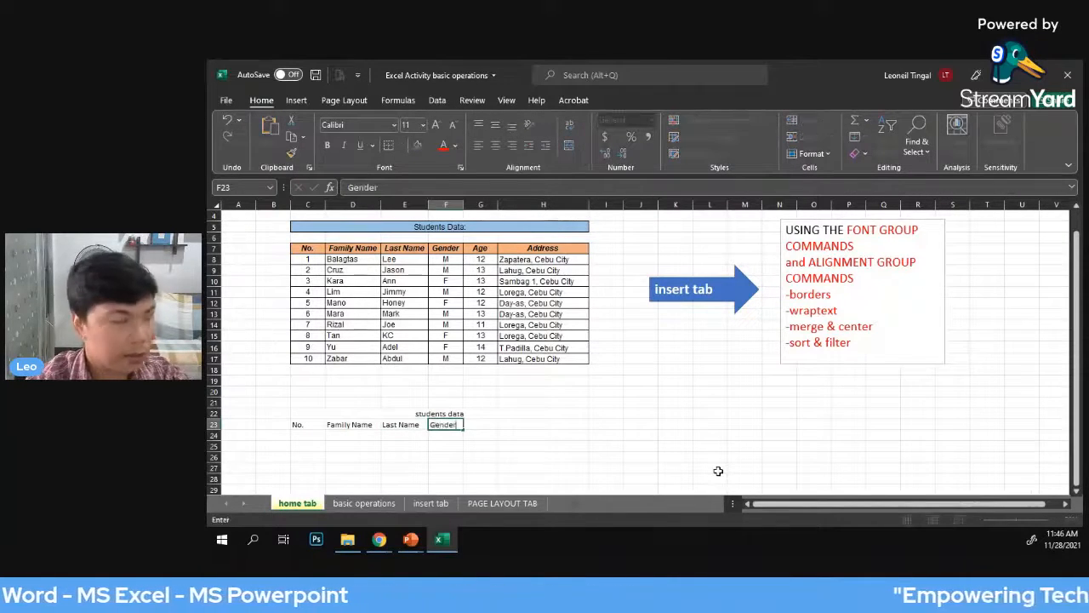
key("Tab")
type("Age")
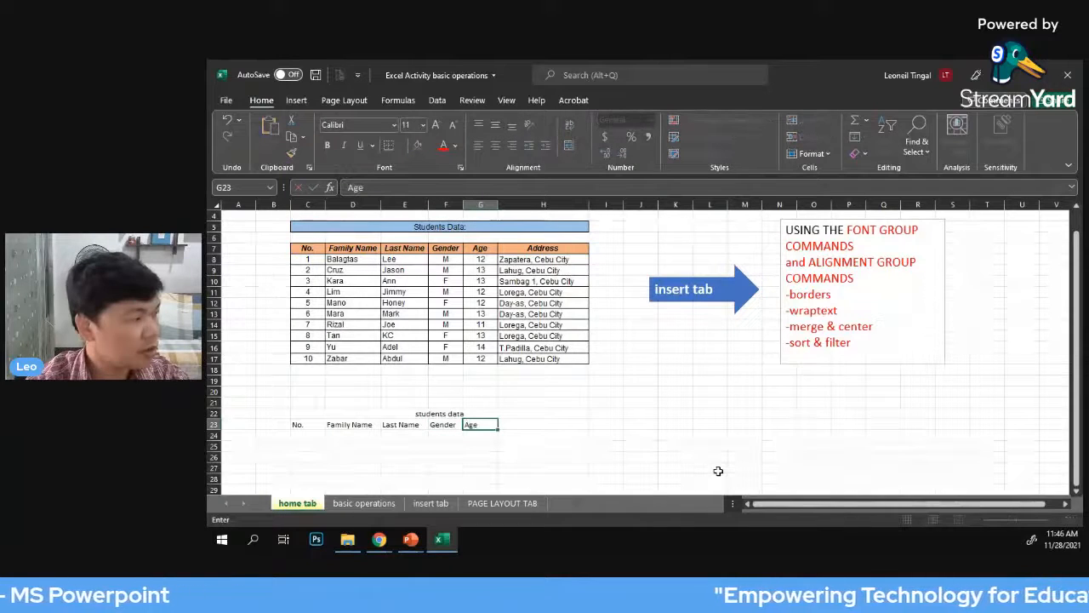
key("Tab")
type("Addre")
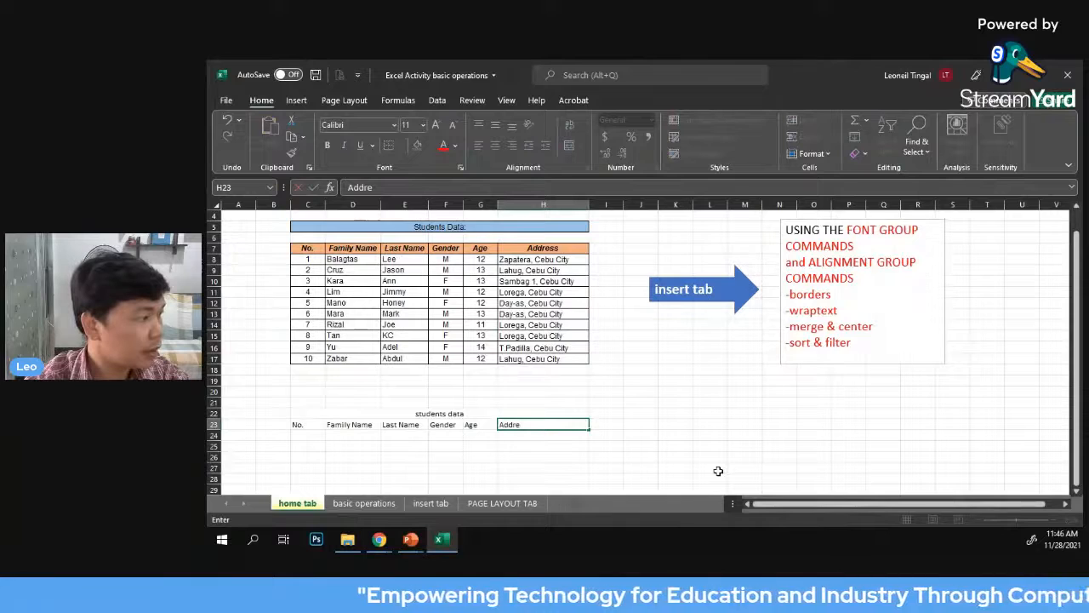
type("ss")
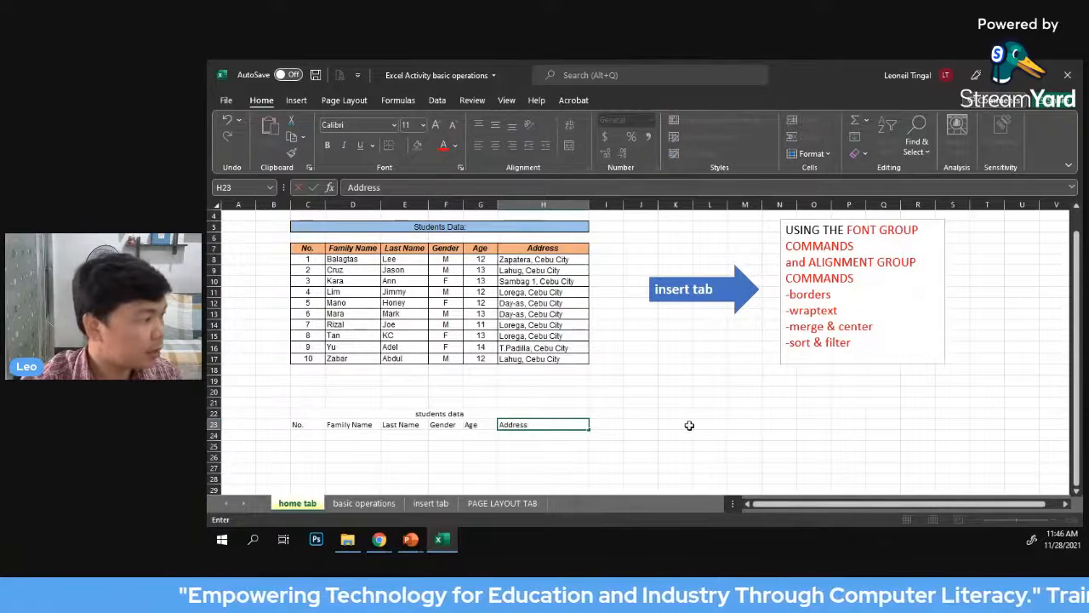
left_click(686, 424)
Examine the original table's family name entries and the matching empty cells D24 to D33 below the new headings
scroll(749, 426, "down", 1)
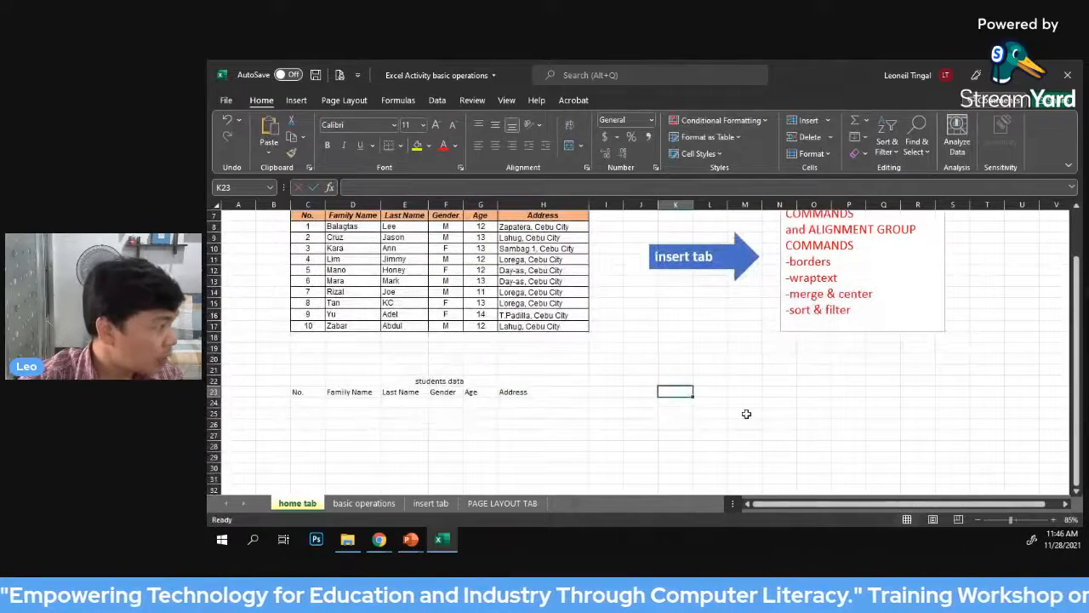
scroll(747, 414, "up", 1)
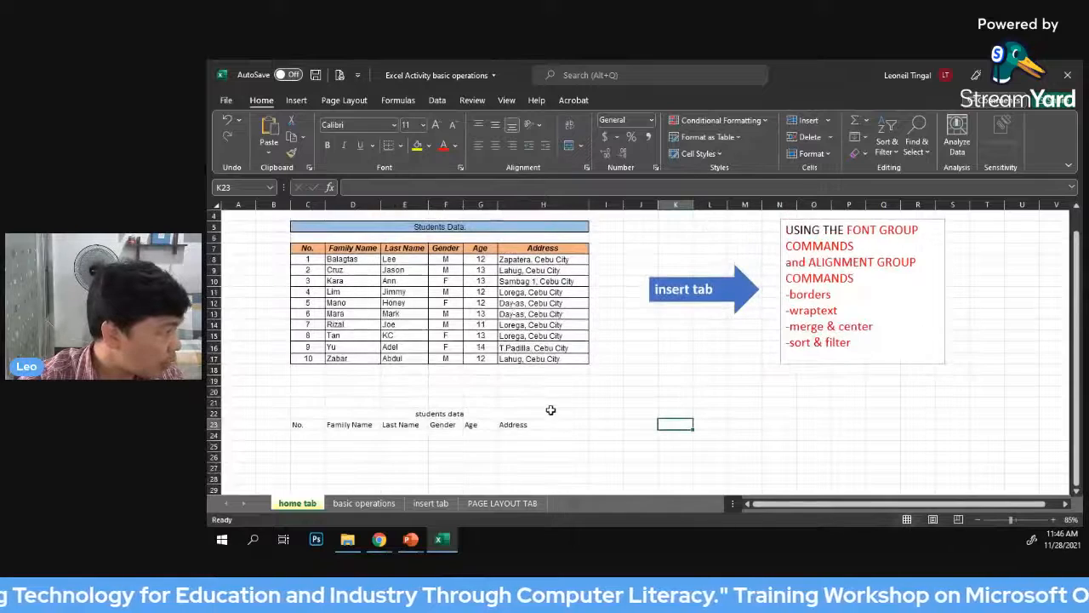
left_click(347, 261)
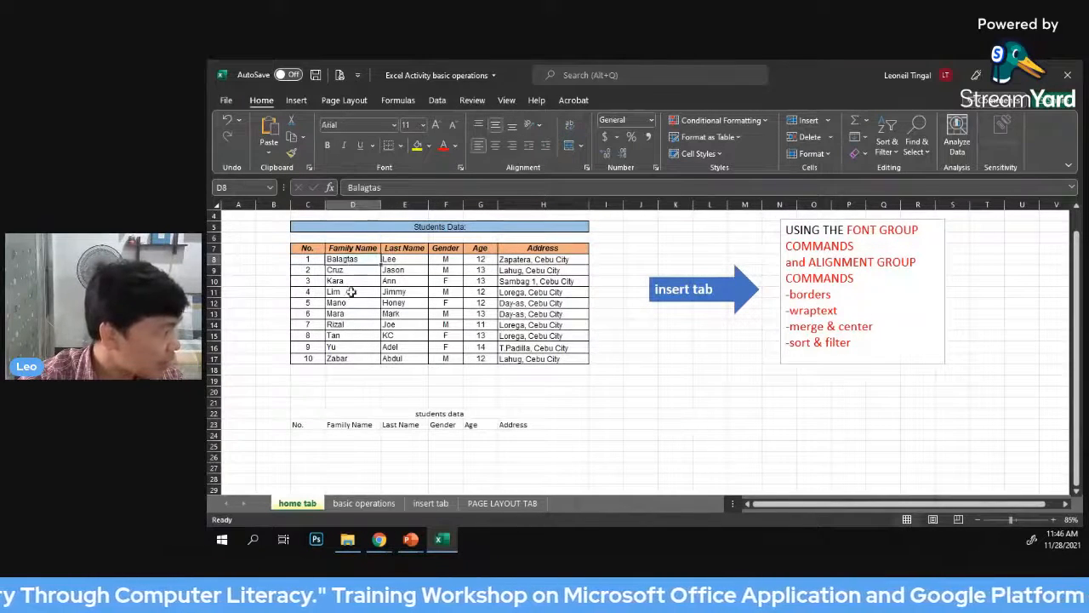
scroll(357, 413, "down", 1)
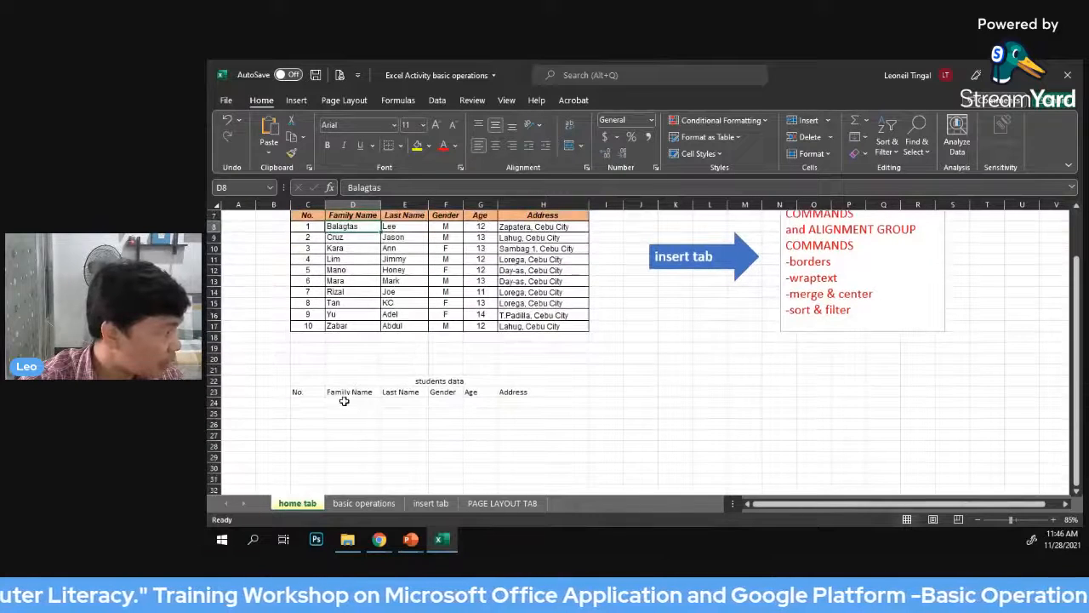
left_click(344, 401)
left_click(346, 416)
left_click(348, 425)
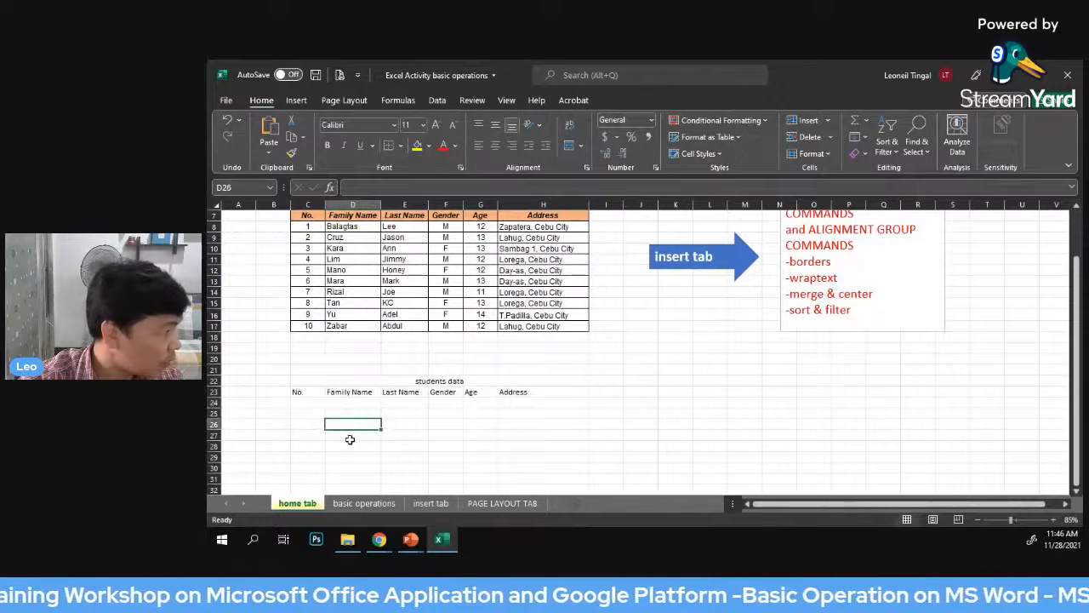
left_click(351, 438)
left_click(351, 449)
left_click(353, 458)
left_click(354, 468)
scroll(356, 464, "down", 1)
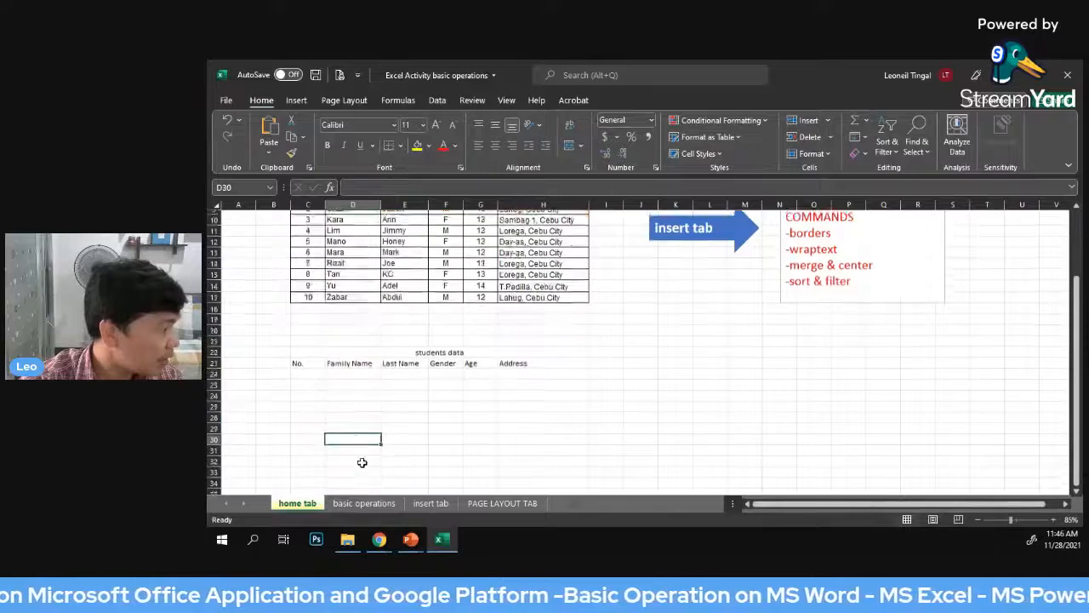
left_click(367, 447)
left_click(355, 457)
left_click(356, 467)
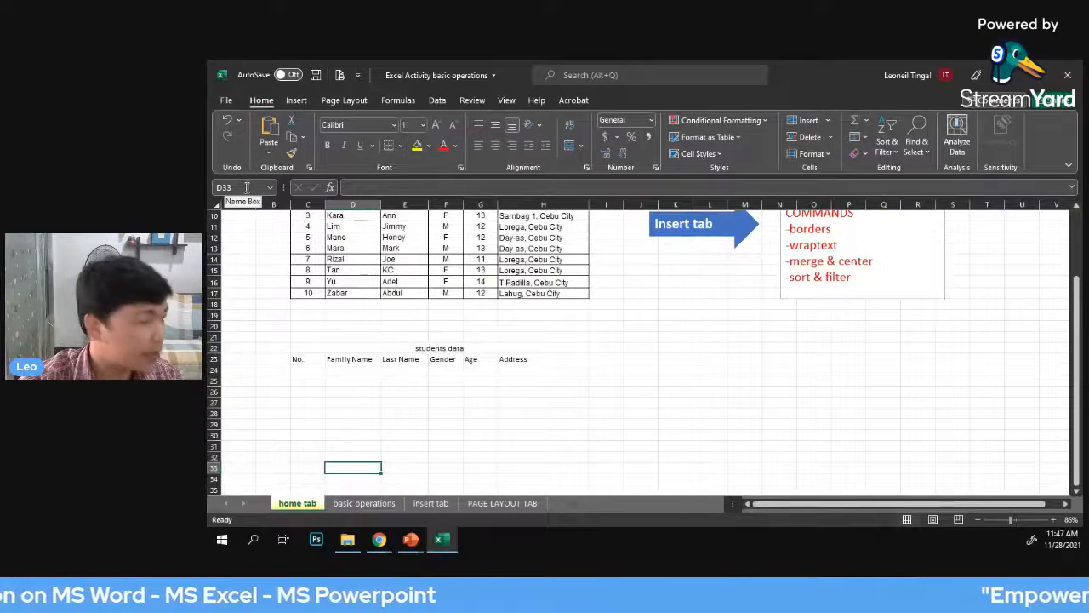
left_click(485, 423)
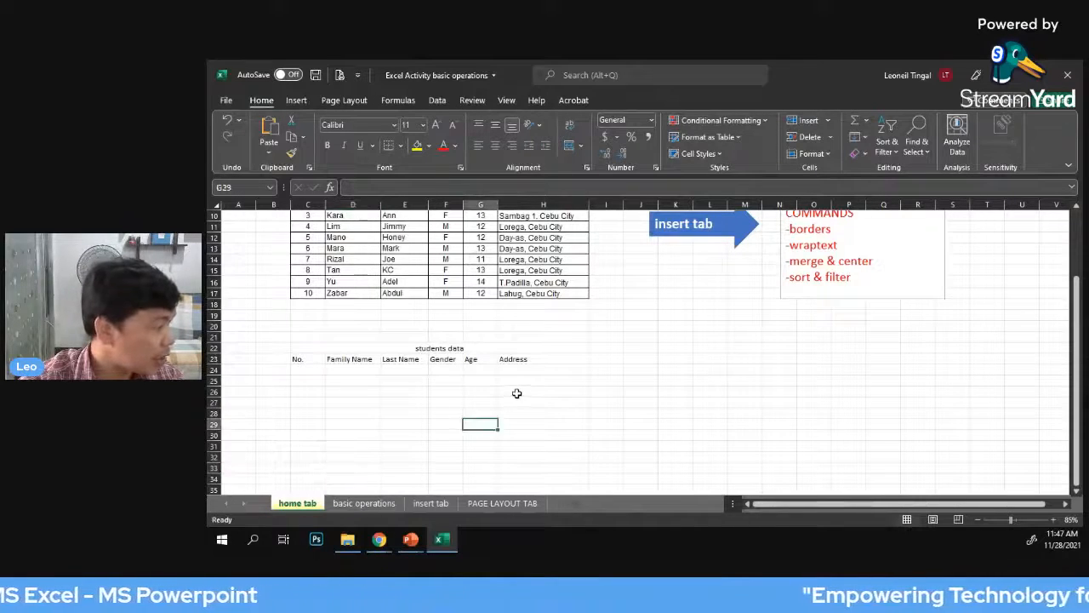
scroll(589, 402, "up", 1)
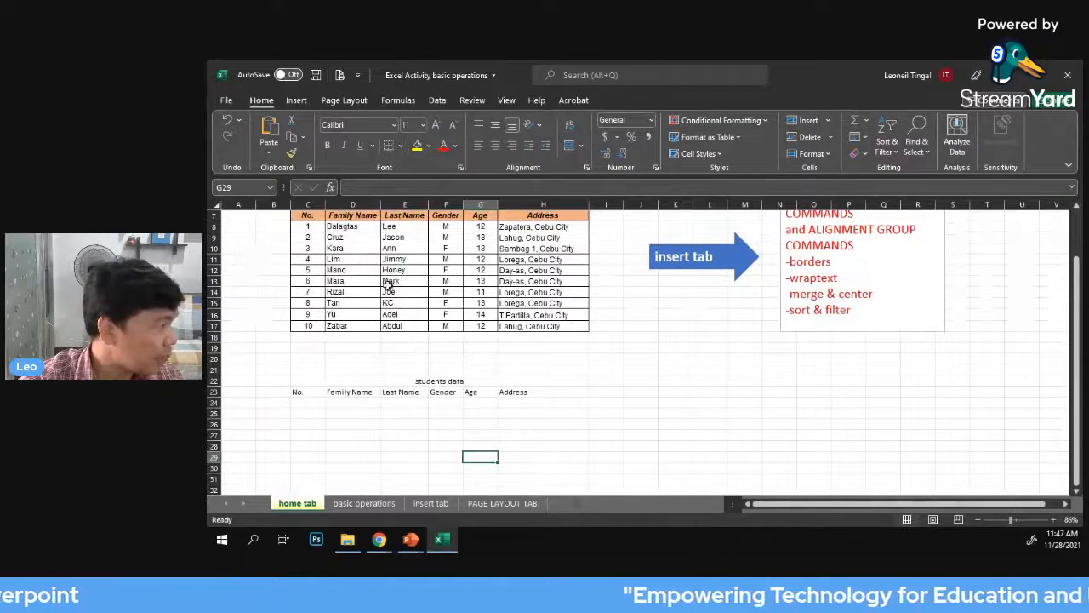
Number the rows 1 to 10 in cells C24 to C33 under the new "No." heading
left_click(307, 226)
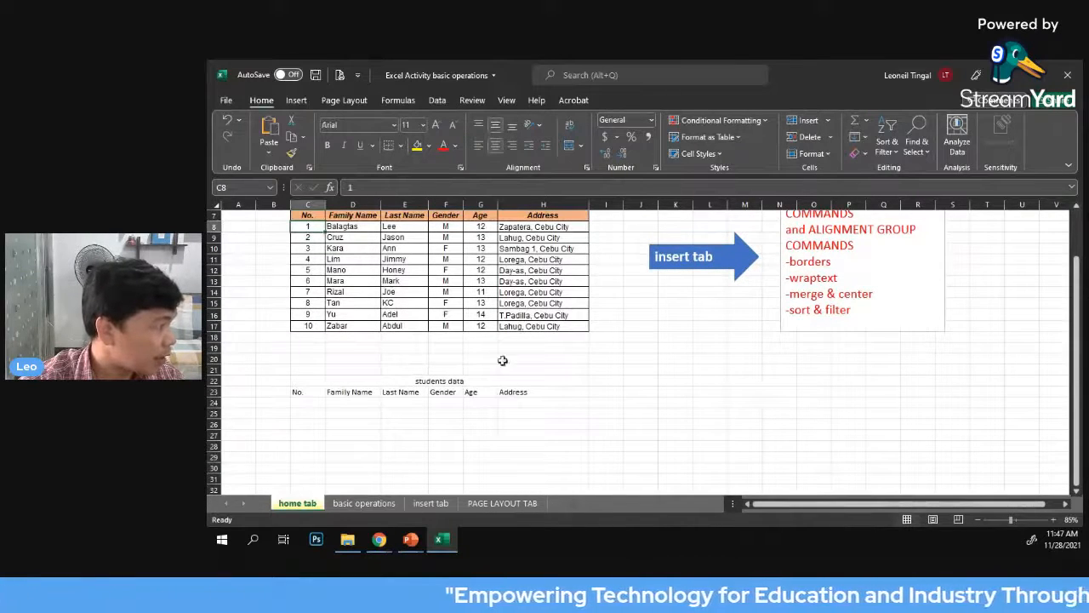
left_click(307, 402)
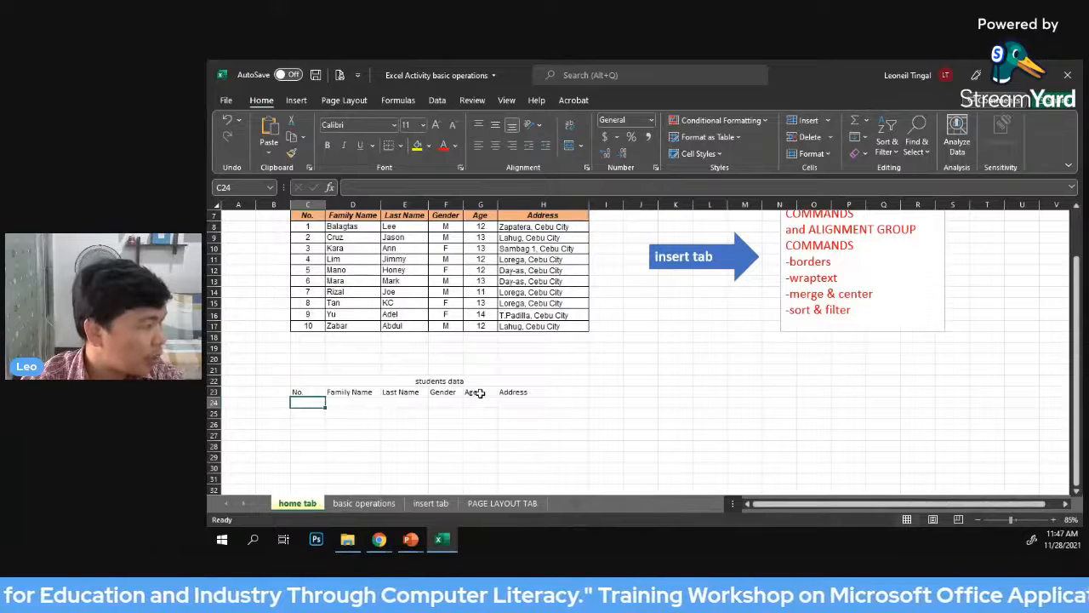
type("1")
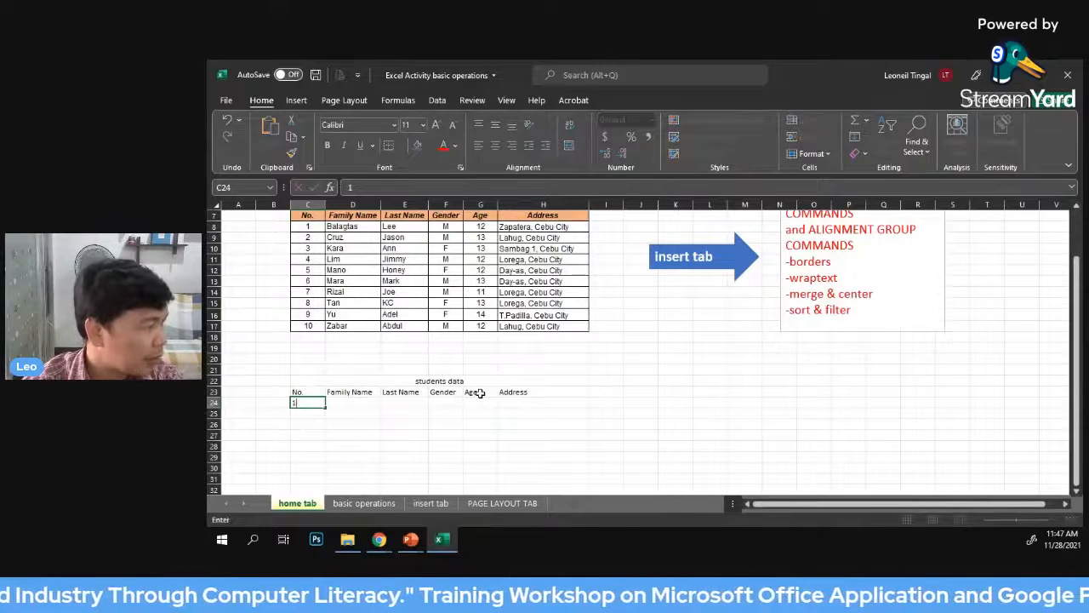
key("Return")
type("2")
key("Return")
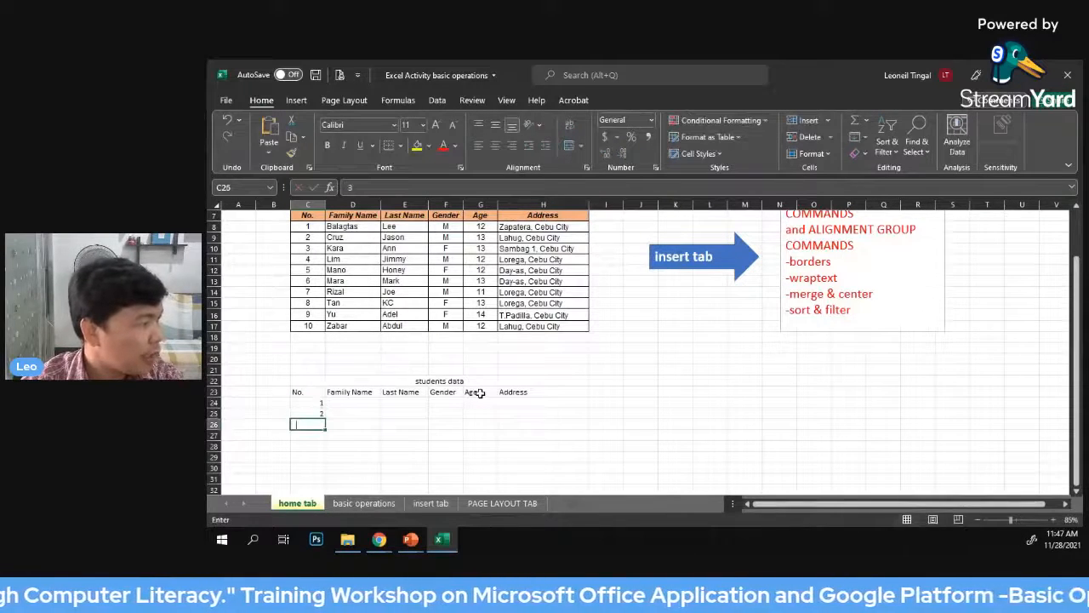
type("3")
key("Return")
type("4")
key("Return")
type("5")
key("Return")
type("6")
key("Return")
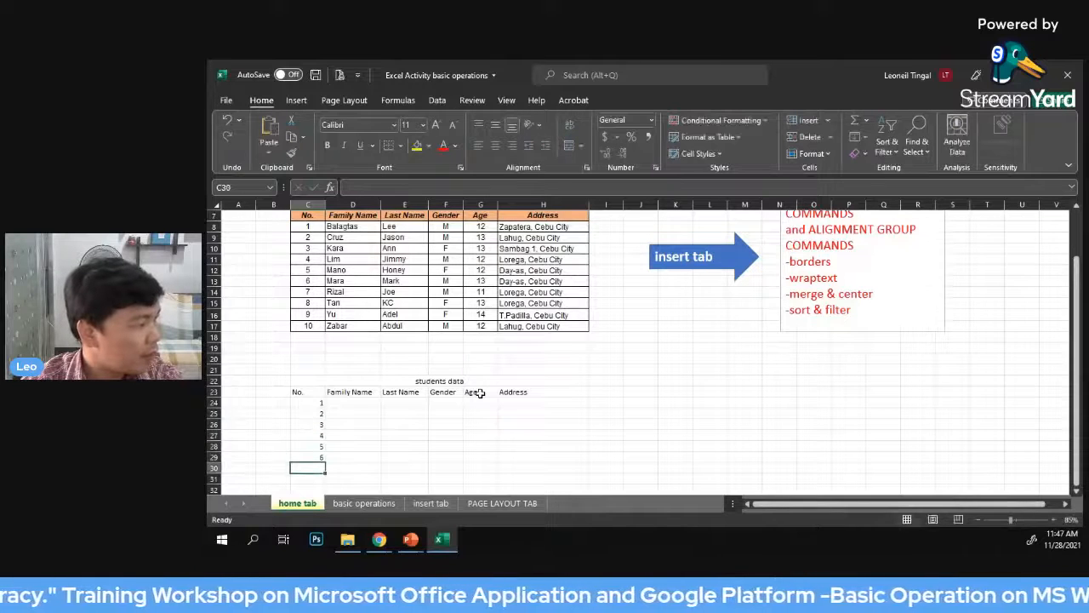
type("7")
key("Return")
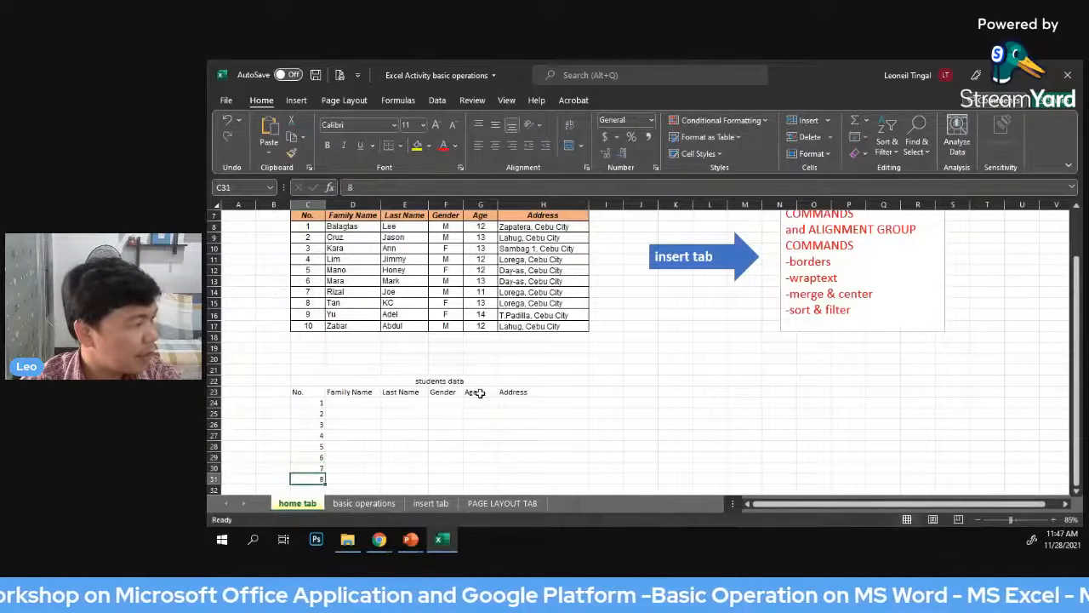
type("8")
key("Return")
type("9")
key("Return")
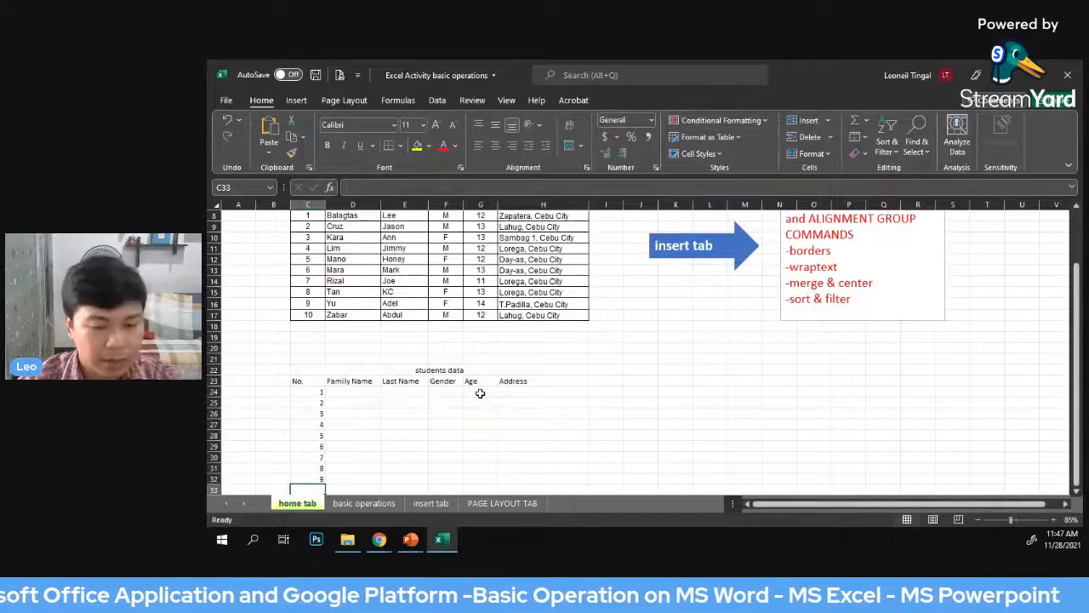
type("10")
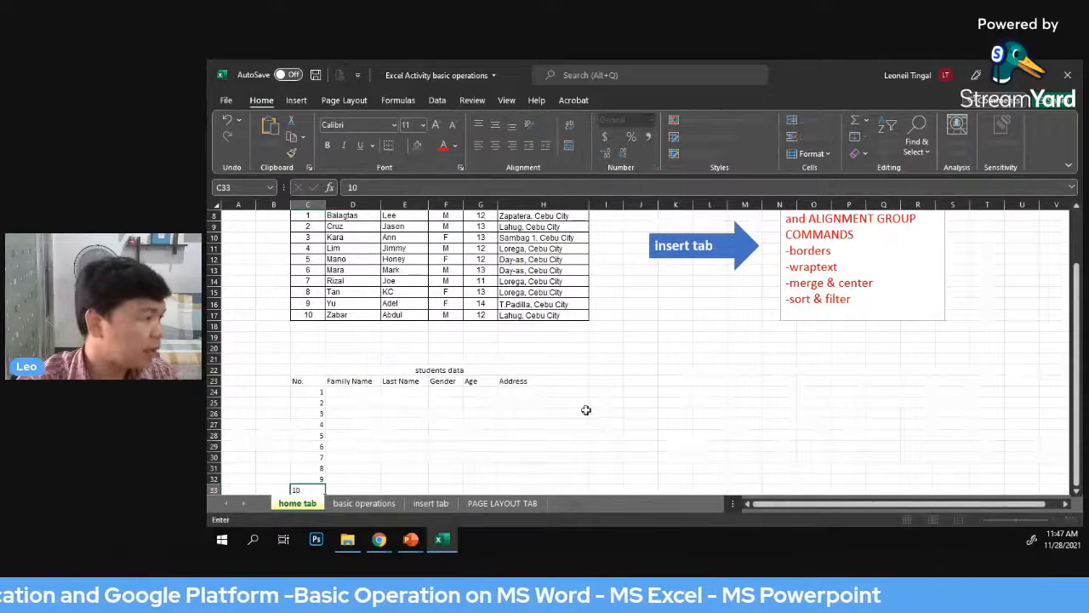
left_click_drag(675, 457, 674, 424)
Examine the numbers 1 to 10 in cells C24 to C33 under the new "No." heading
scroll(644, 382, "down", 1)
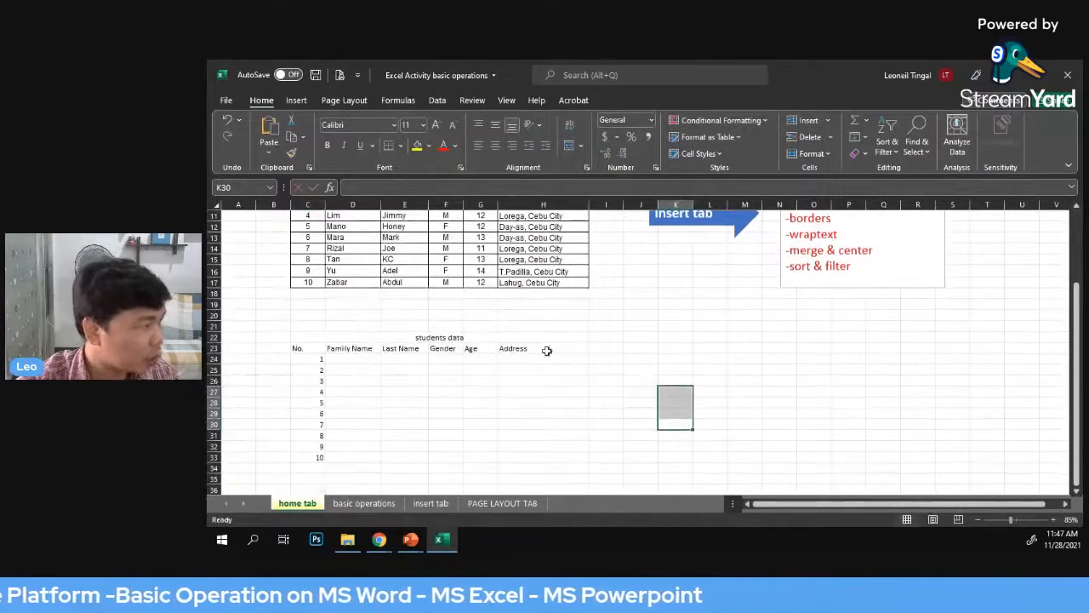
scroll(616, 349, "down", 1)
scroll(616, 349, "down", 1)
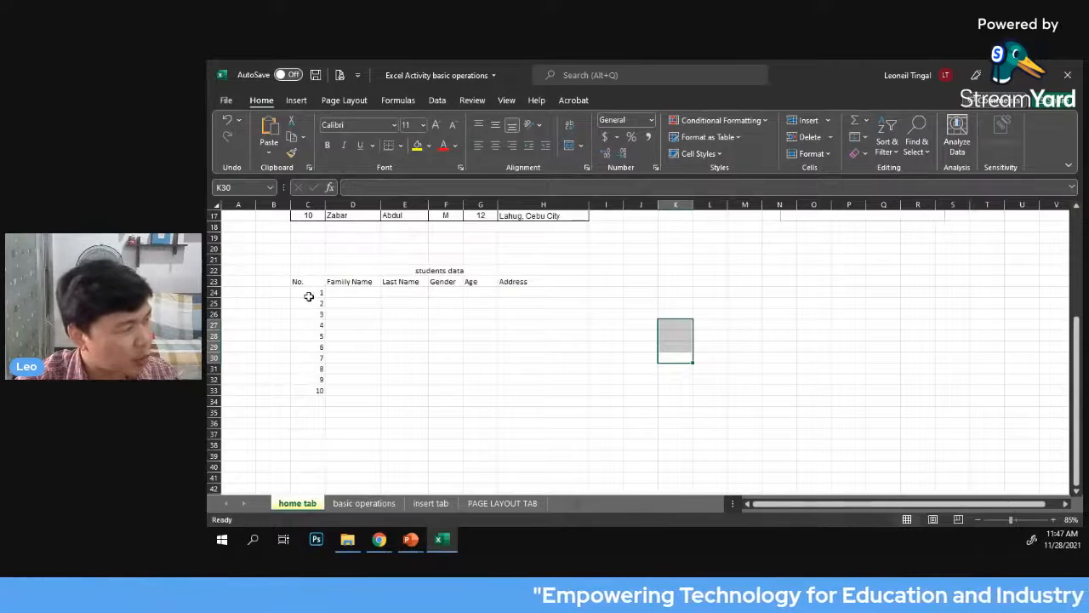
left_click(889, 345)
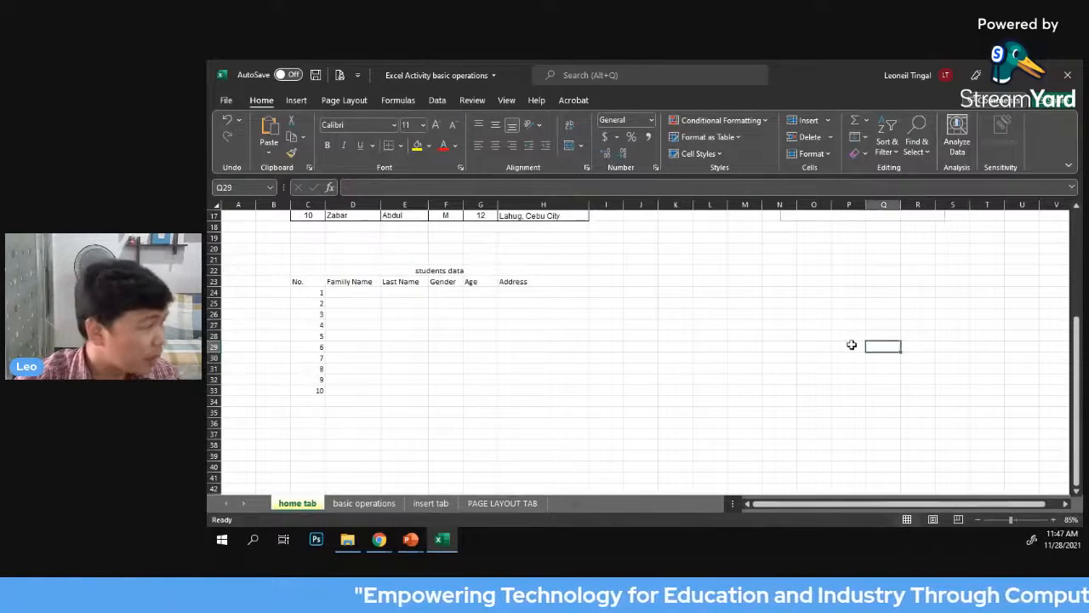
left_click_drag(315, 292, 316, 389)
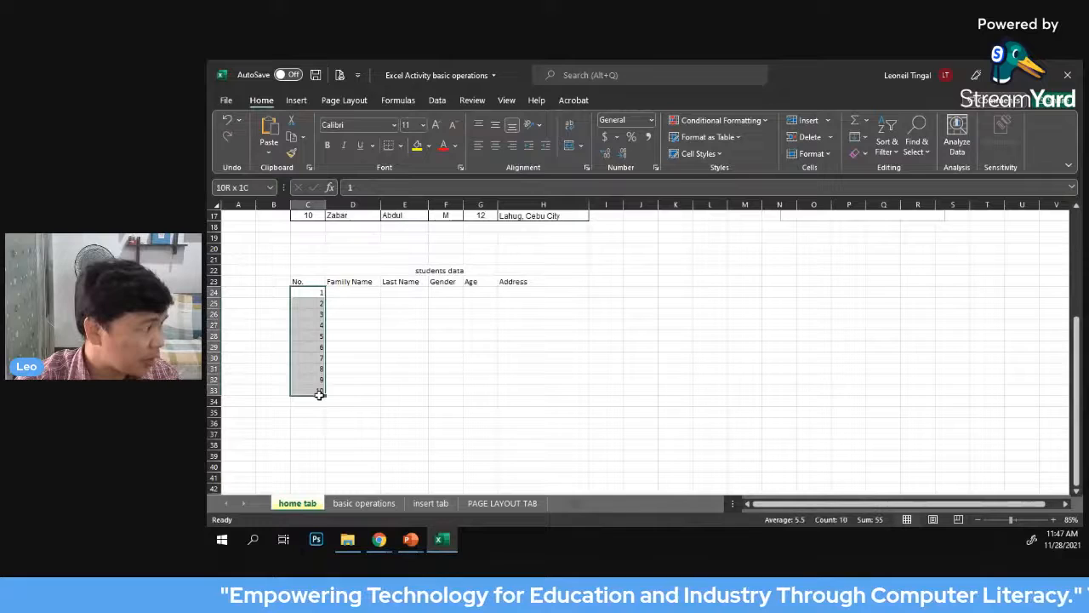
left_click(904, 335)
left_click_drag(311, 292, 315, 389)
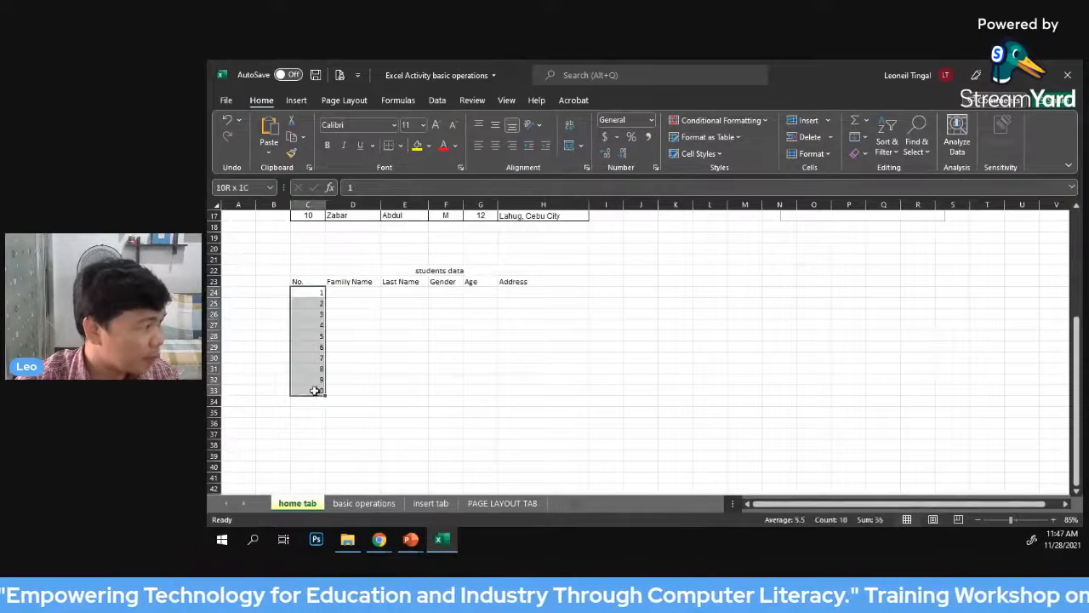
left_click(647, 333)
left_click_drag(314, 292, 317, 390)
left_click(742, 359)
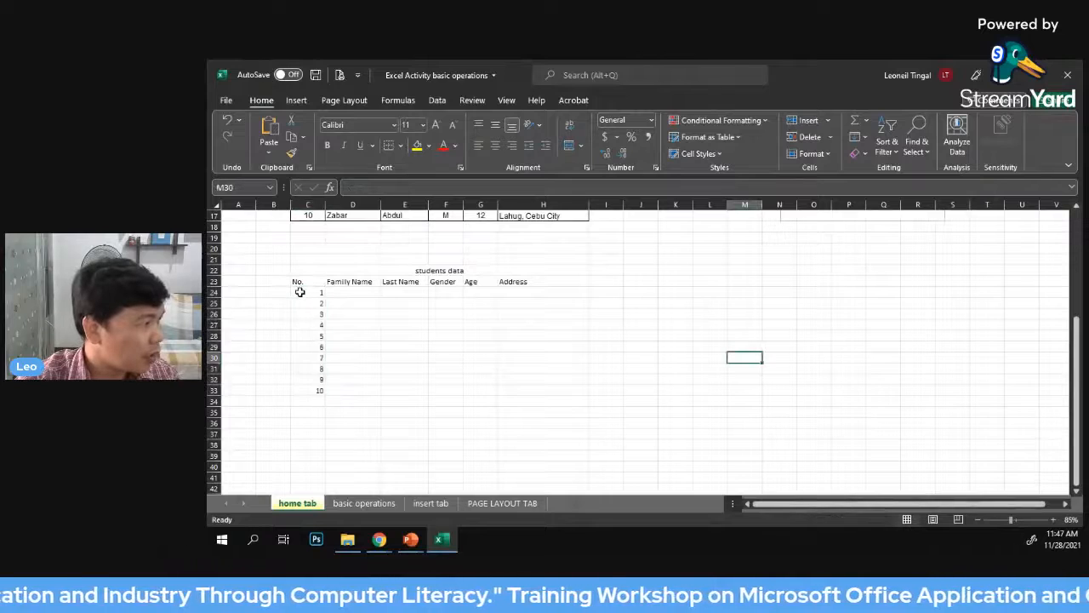
left_click_drag(301, 294, 295, 388)
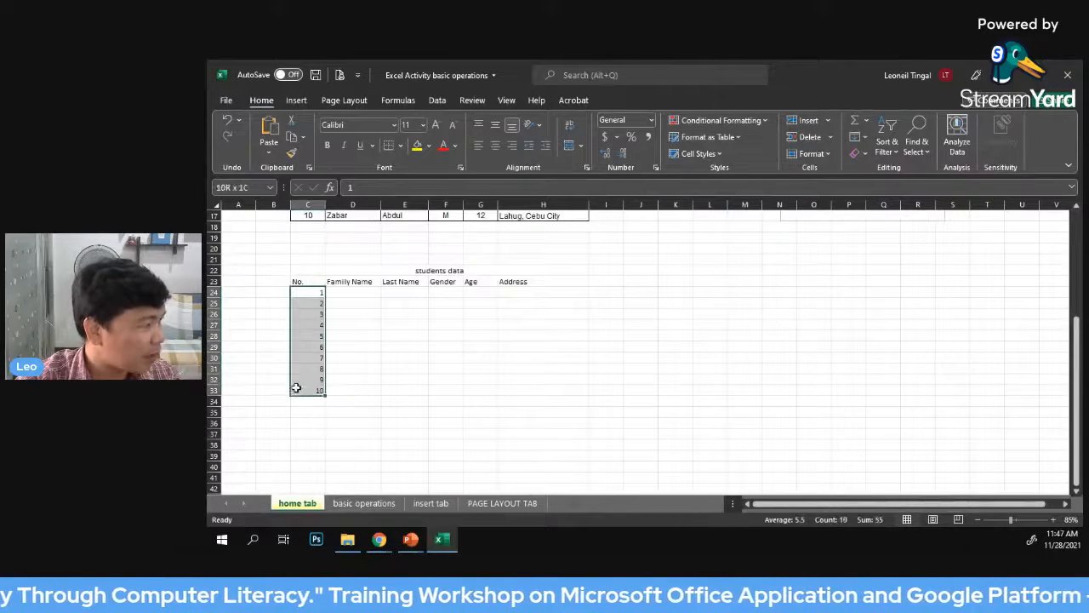
left_click_drag(710, 358, 676, 358)
left_click_drag(303, 293, 317, 388)
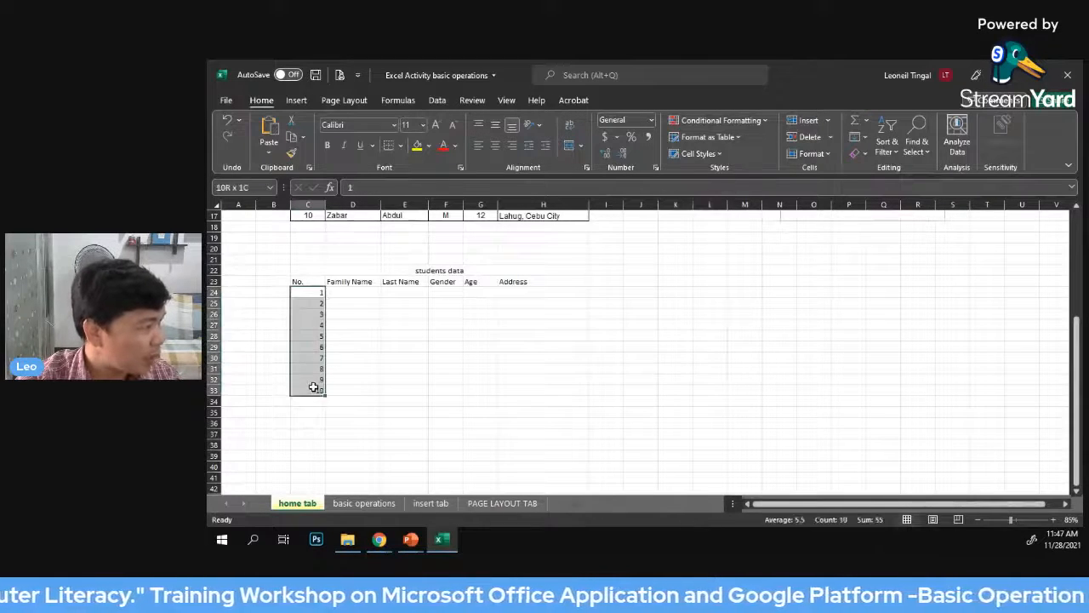
left_click(710, 345)
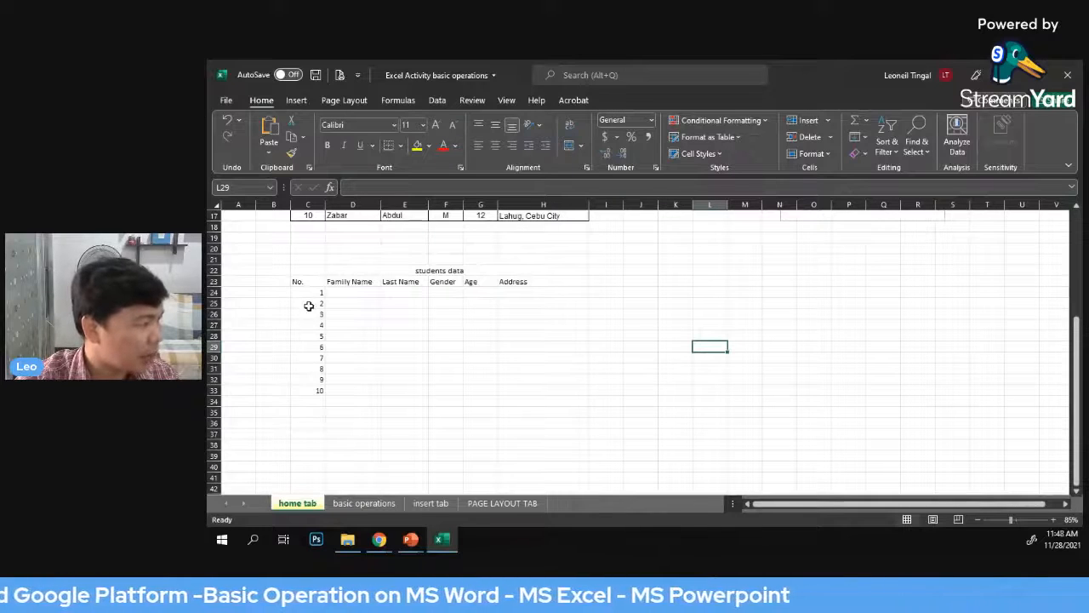
left_click(655, 315)
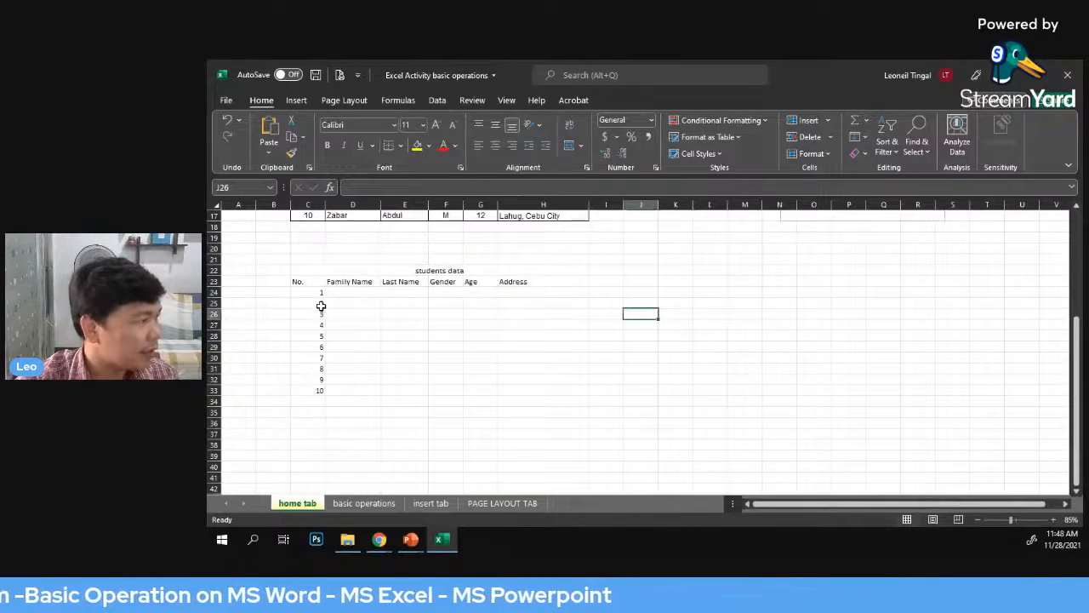
Clear the manually entered numbers from cells C24 to C33 under the "No." heading
left_click_drag(311, 294, 307, 379)
key("Delete")
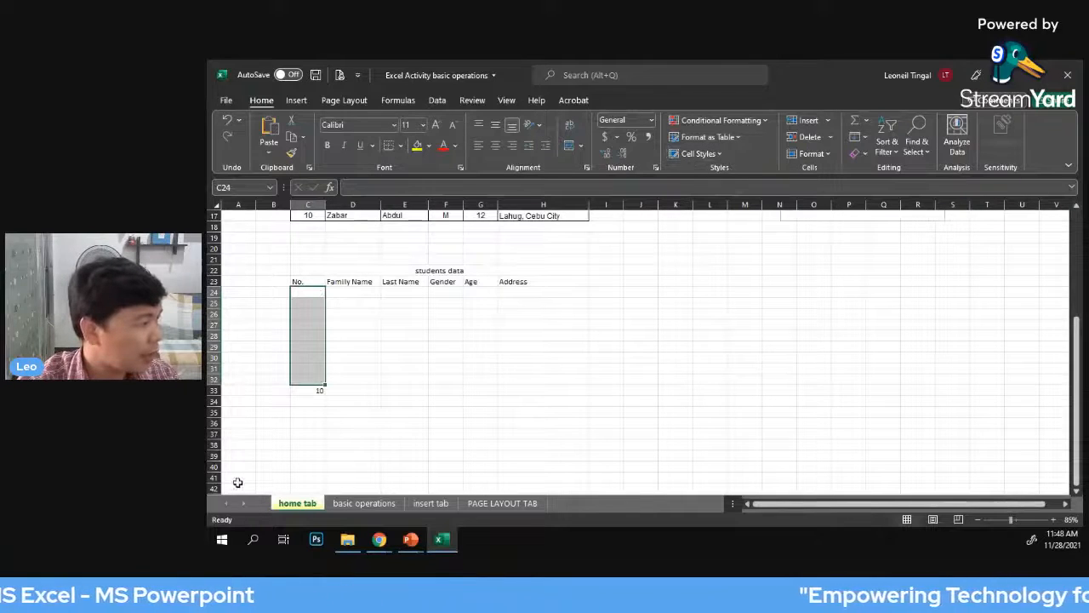
left_click(314, 392)
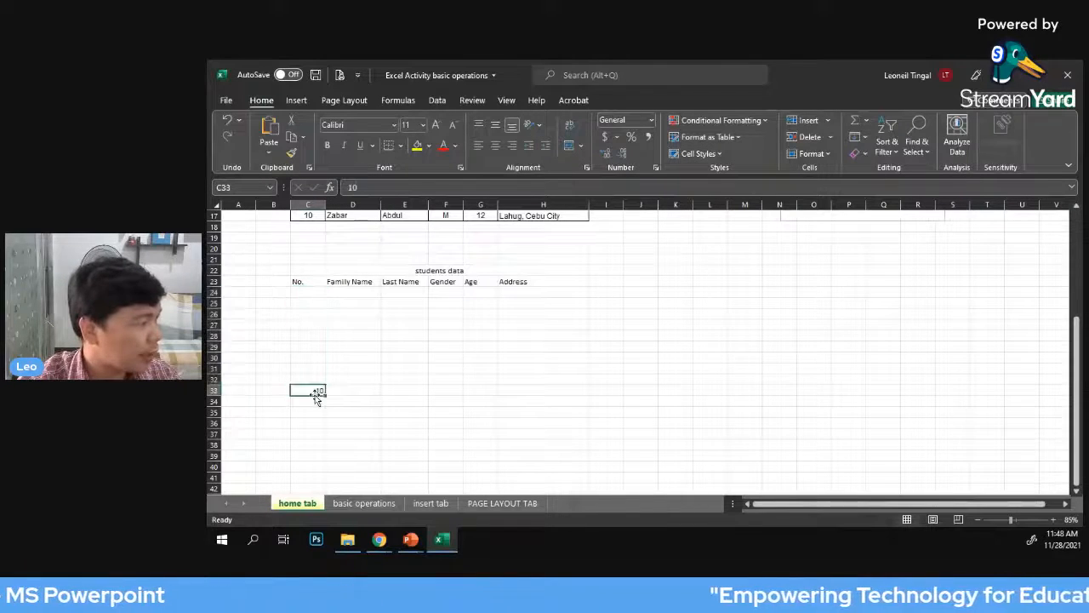
left_click(534, 327)
Enter the starting numbers 1 in C24 and 2 in C25 under the "No." heading
left_click(311, 291)
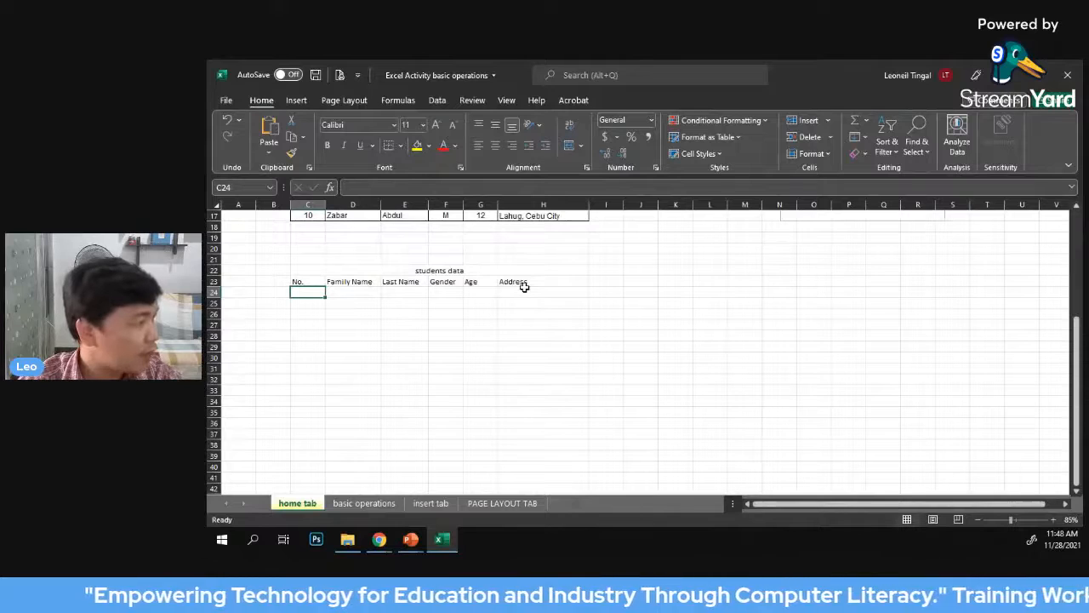
type("1")
key("Return")
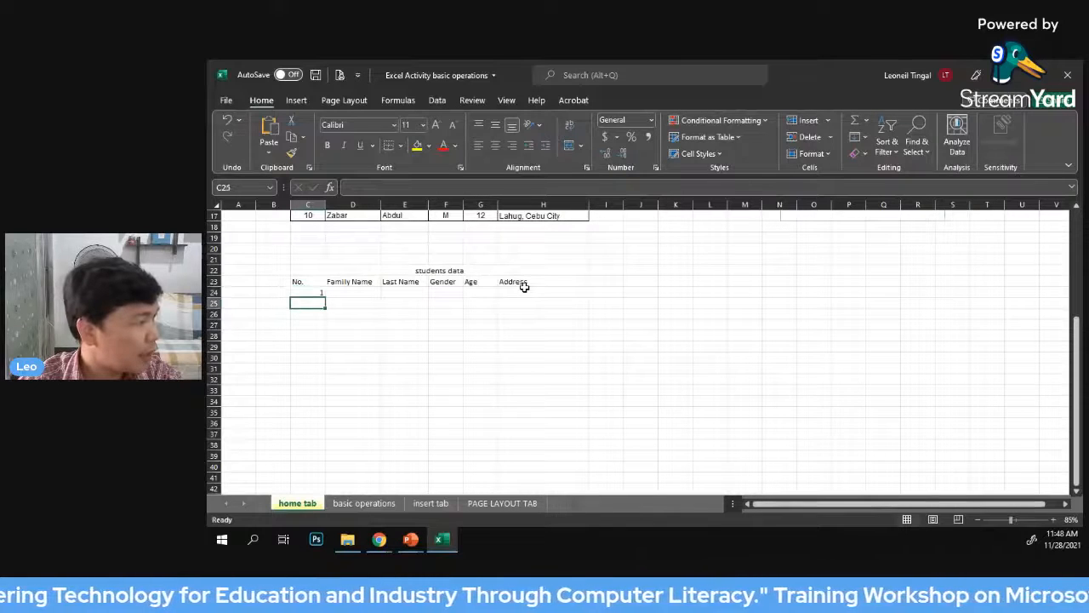
type("1")
key("Return")
key("Up")
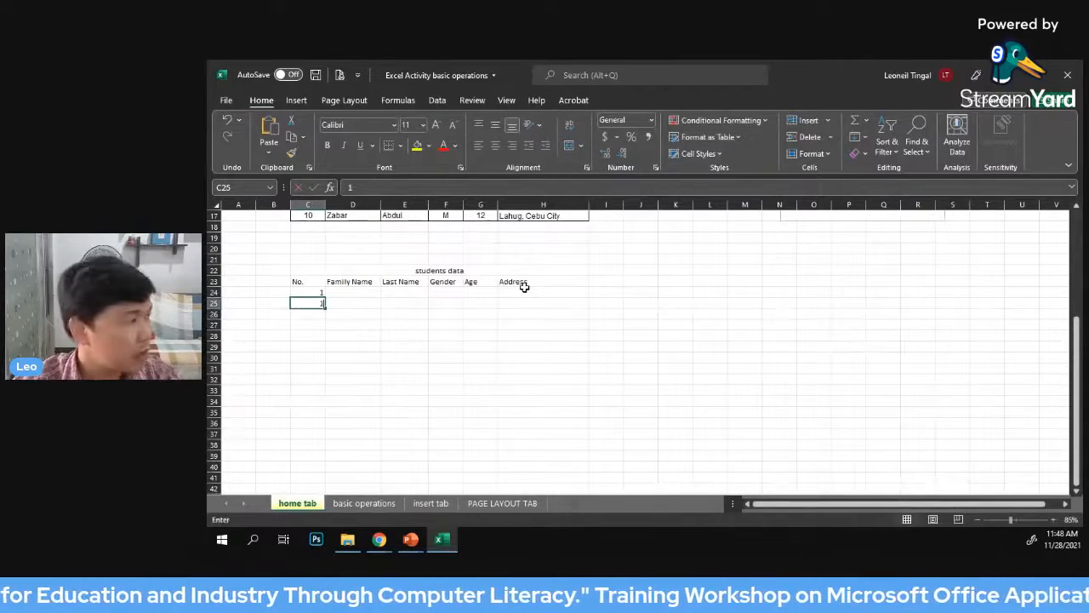
type("2")
left_click(456, 335)
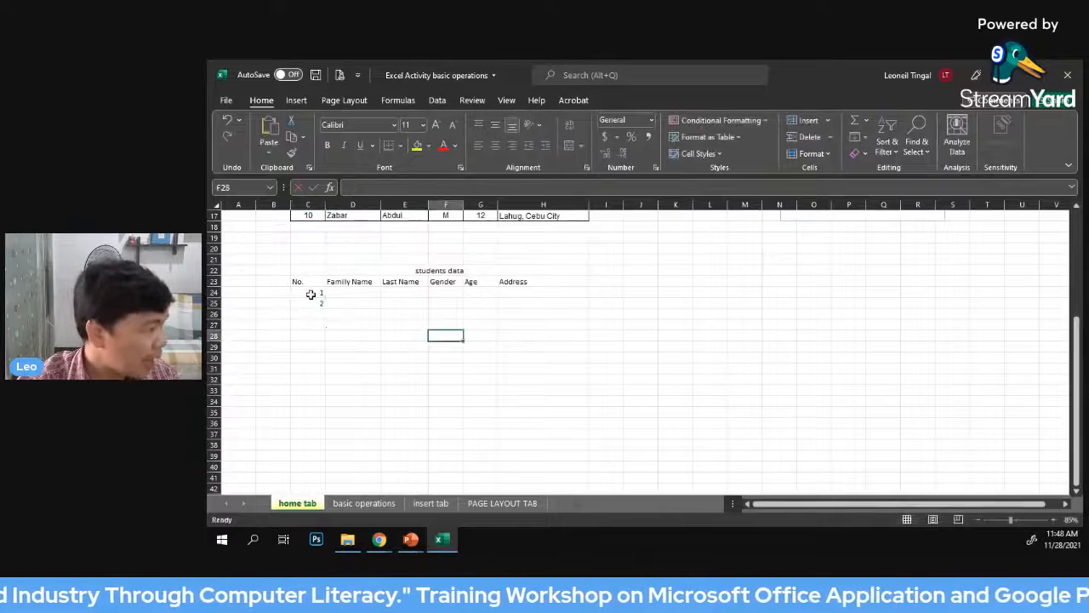
Extend the number series from cells C24 and C25 down to C33 with AutoFill, up to 10
left_click_drag(311, 292, 312, 304)
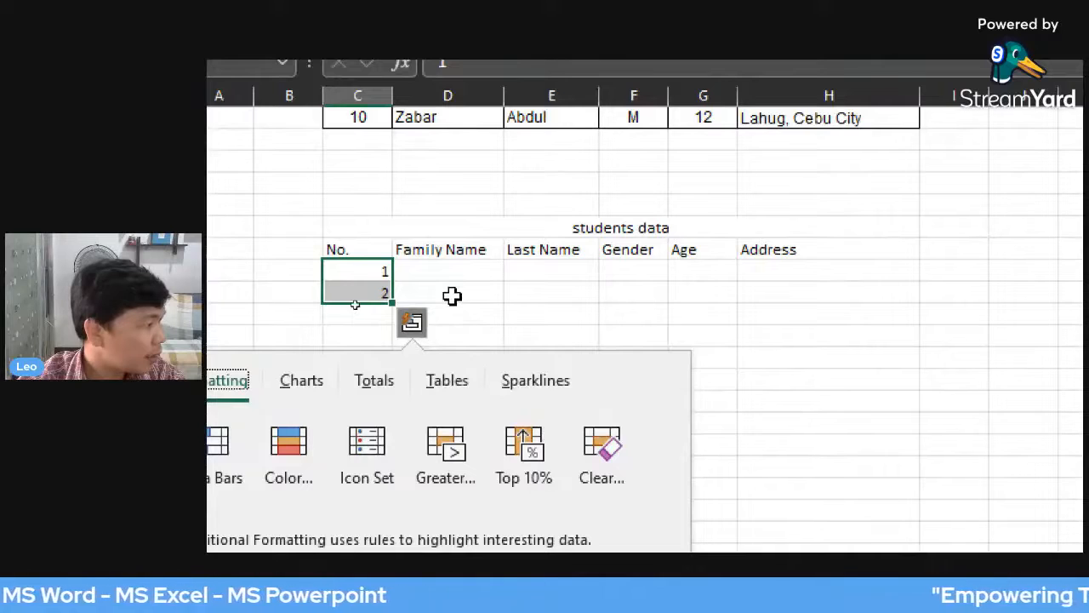
left_click(452, 295)
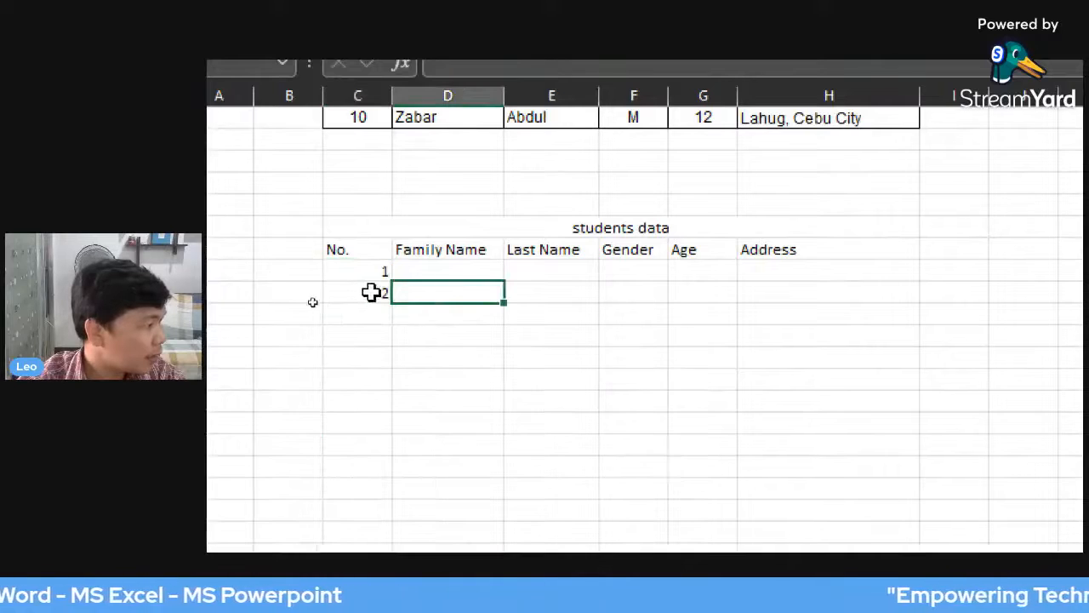
left_click_drag(367, 270, 363, 297)
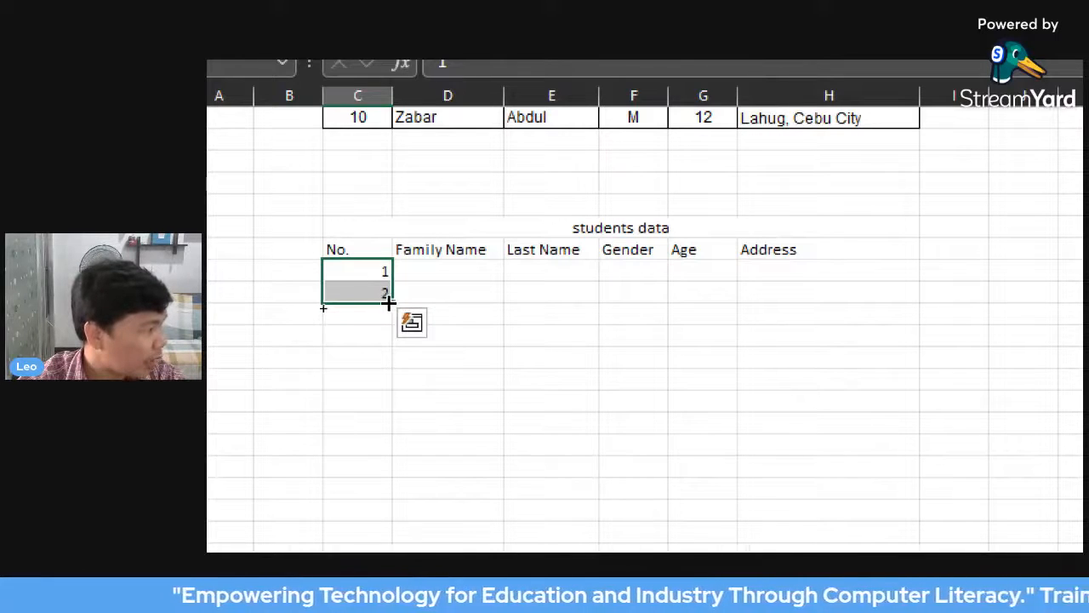
left_click_drag(391, 300, 387, 478)
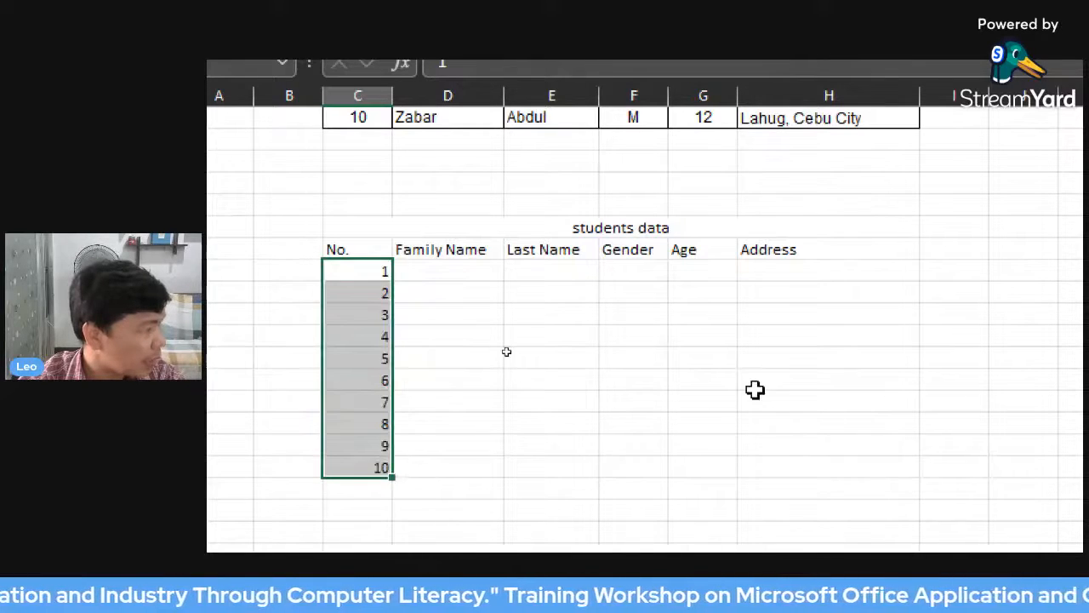
left_click(618, 333)
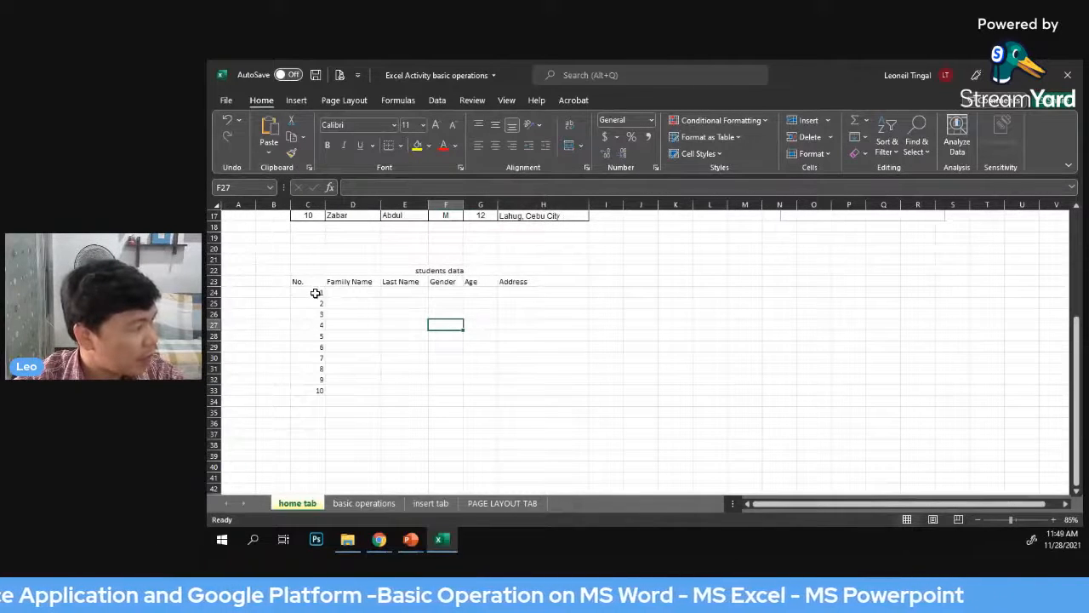
key("Up")
key("Left")
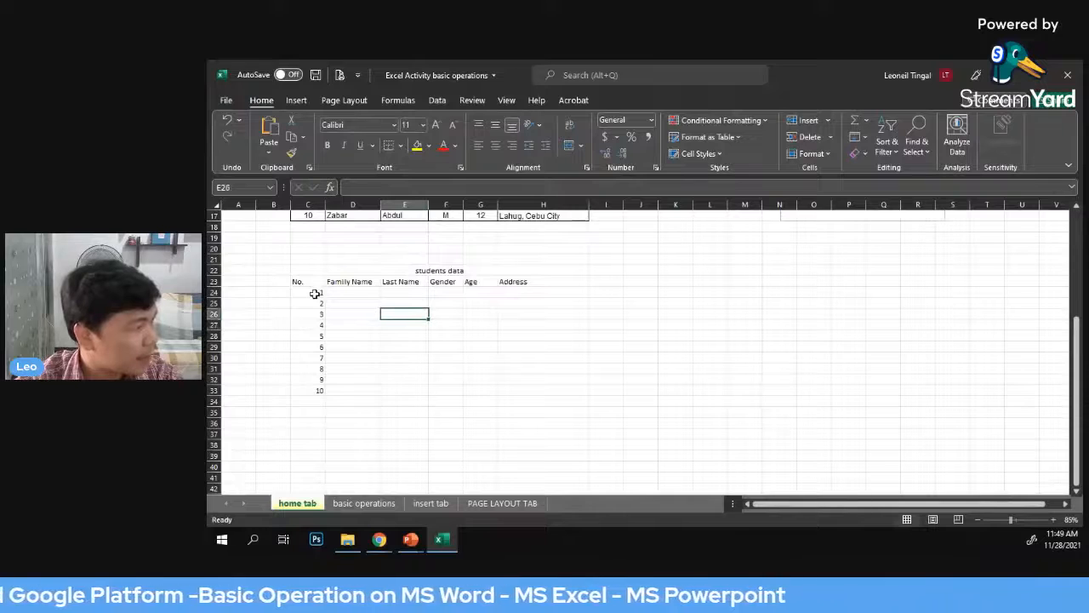
left_click(315, 294)
left_click(422, 312)
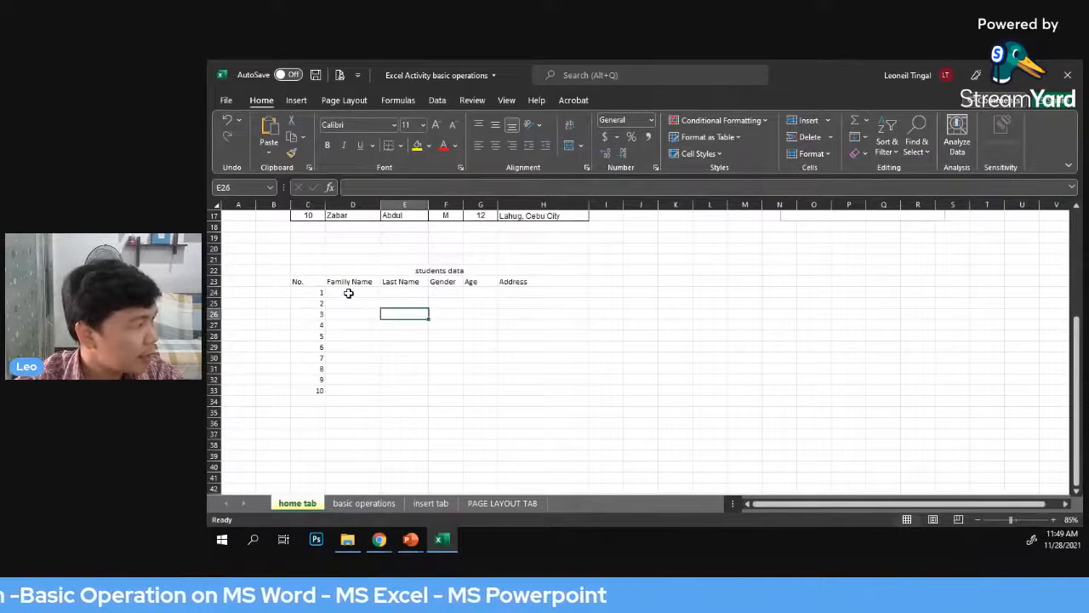
left_click(348, 293)
Copy the original table's student records from Family Name to Address, cells D8 to H17
scroll(601, 324, "up", 3)
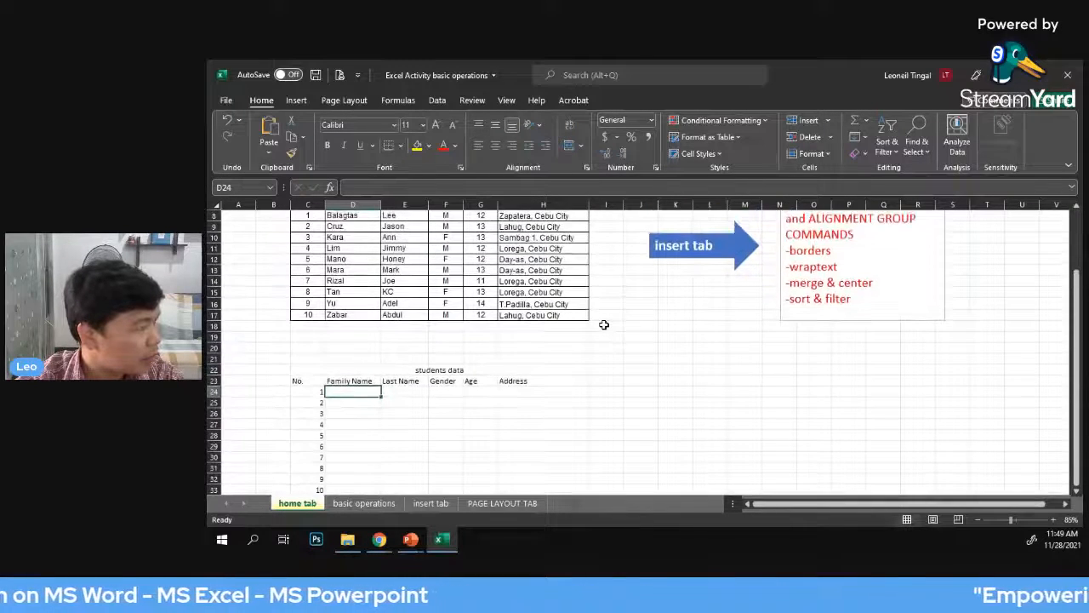
scroll(606, 325, "up", 1)
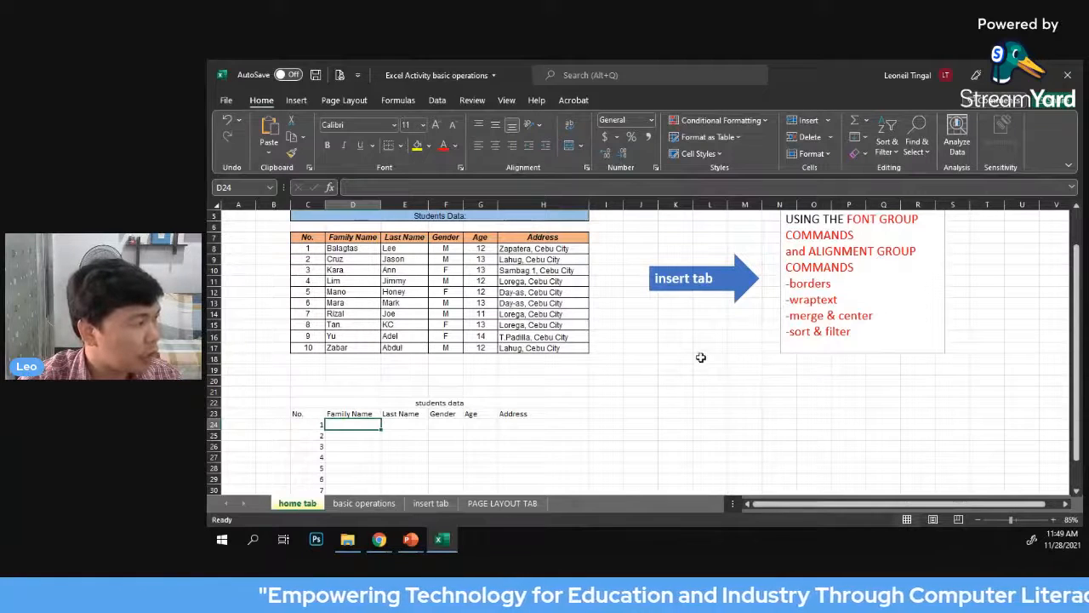
left_click(733, 350)
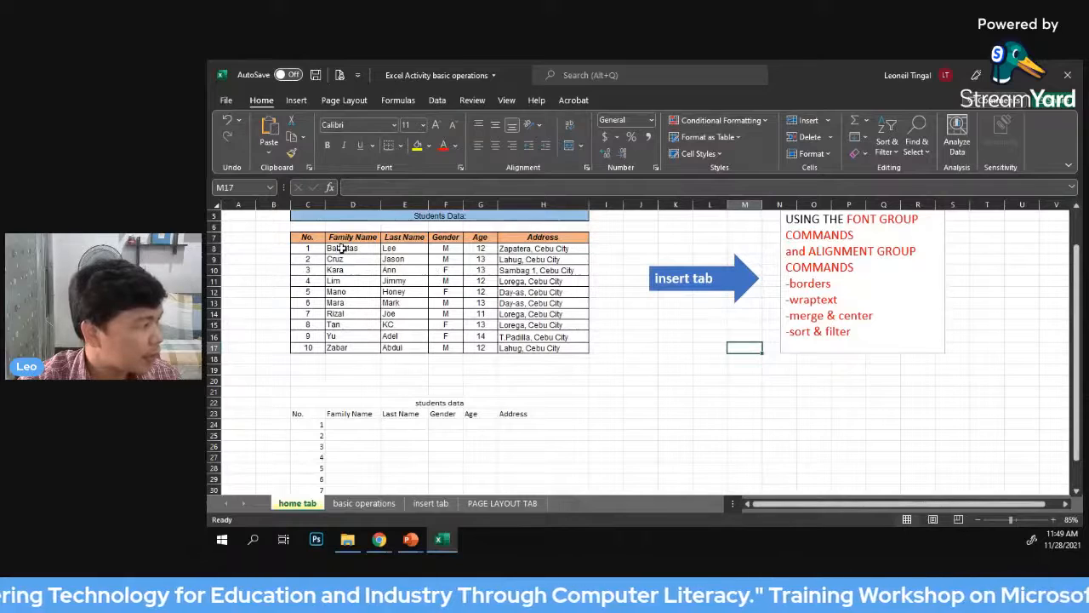
left_click_drag(341, 248, 509, 341)
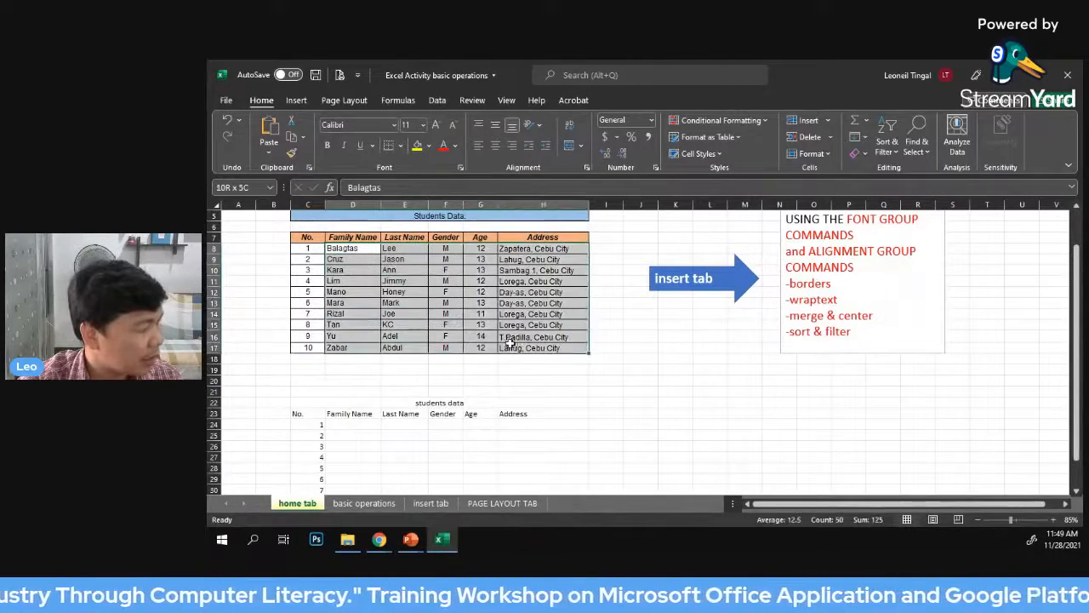
left_click(709, 352)
left_click_drag(335, 248, 531, 346)
left_click(612, 333)
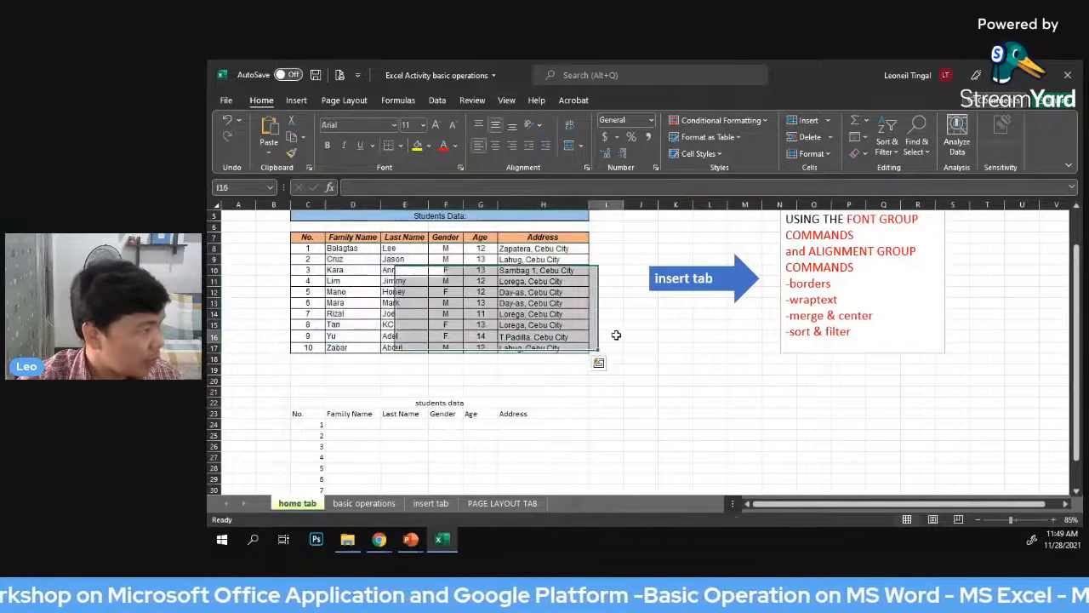
left_click(340, 248)
left_click_drag(341, 248, 533, 343)
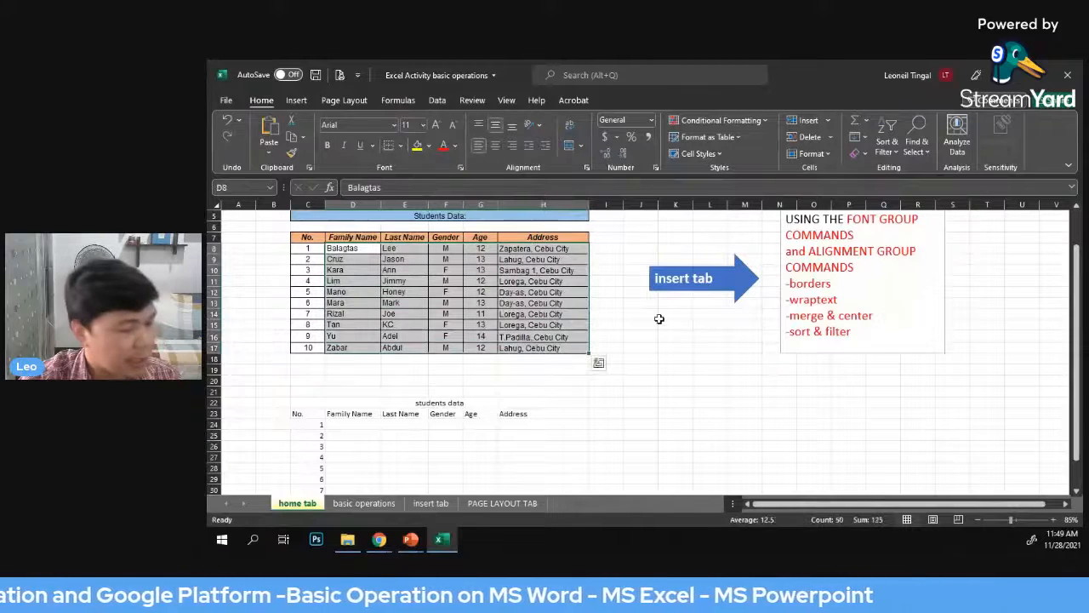
right_click(505, 290)
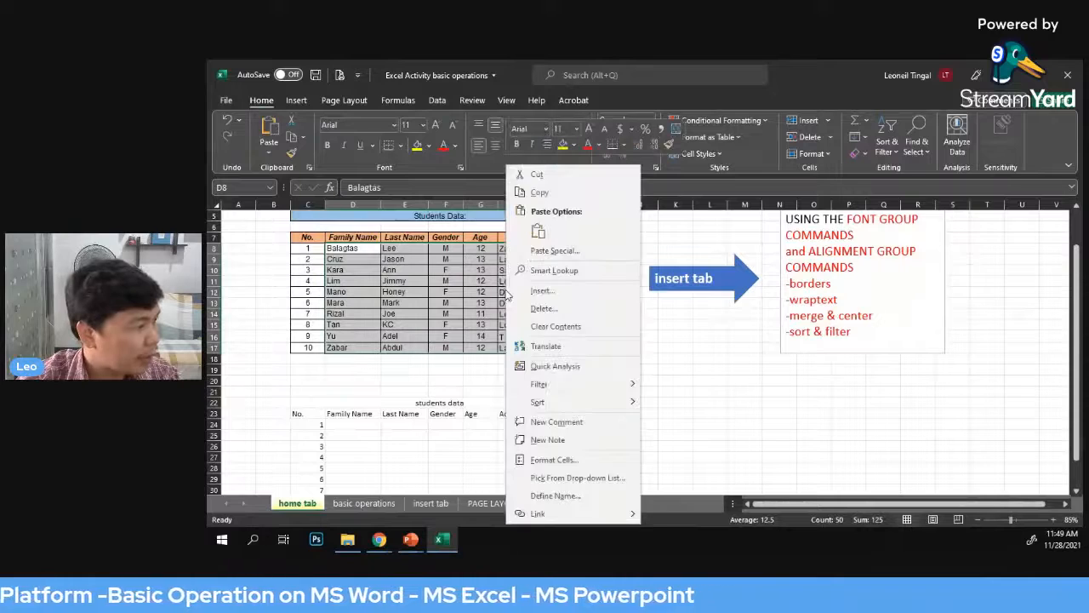
left_click(539, 198)
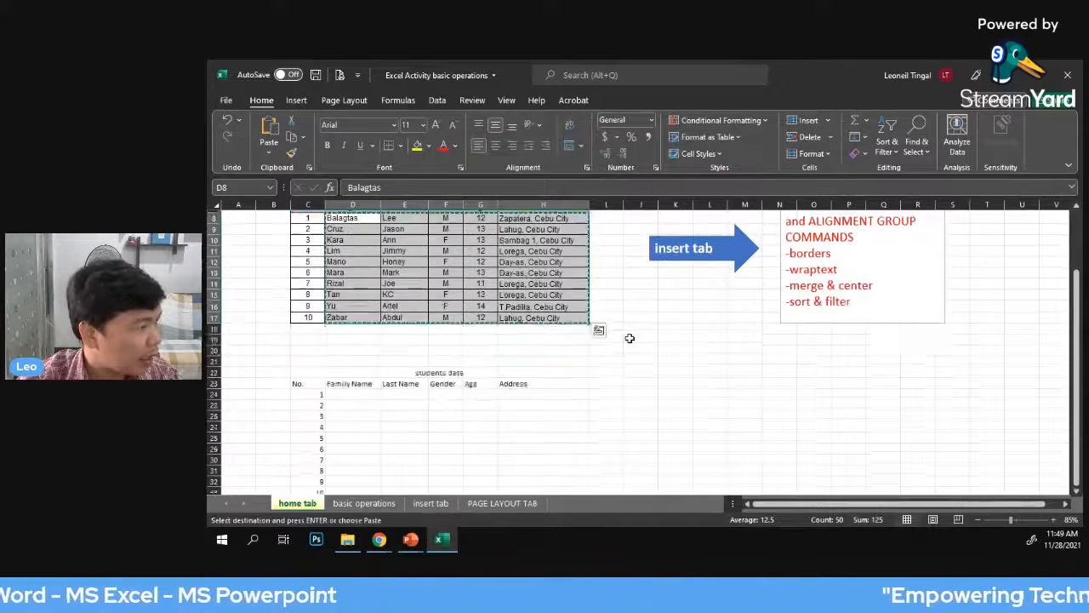
Paste the copied student records into the new table starting at cell D24, under the Family Name heading
scroll(626, 330, "down", 1)
scroll(627, 330, "up", 1)
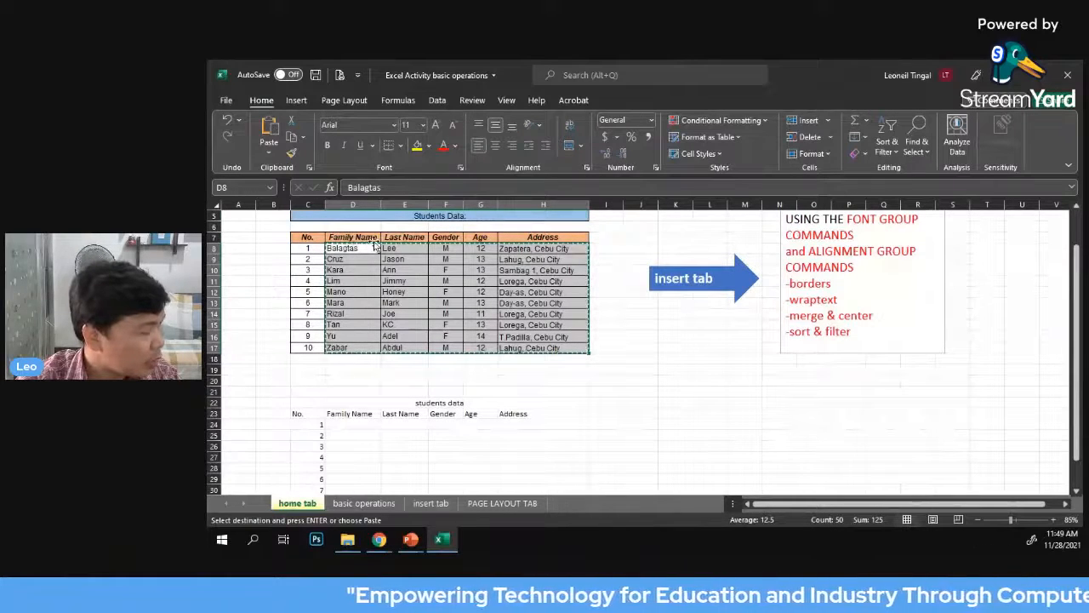
scroll(358, 390, "down", 1)
left_click(358, 389)
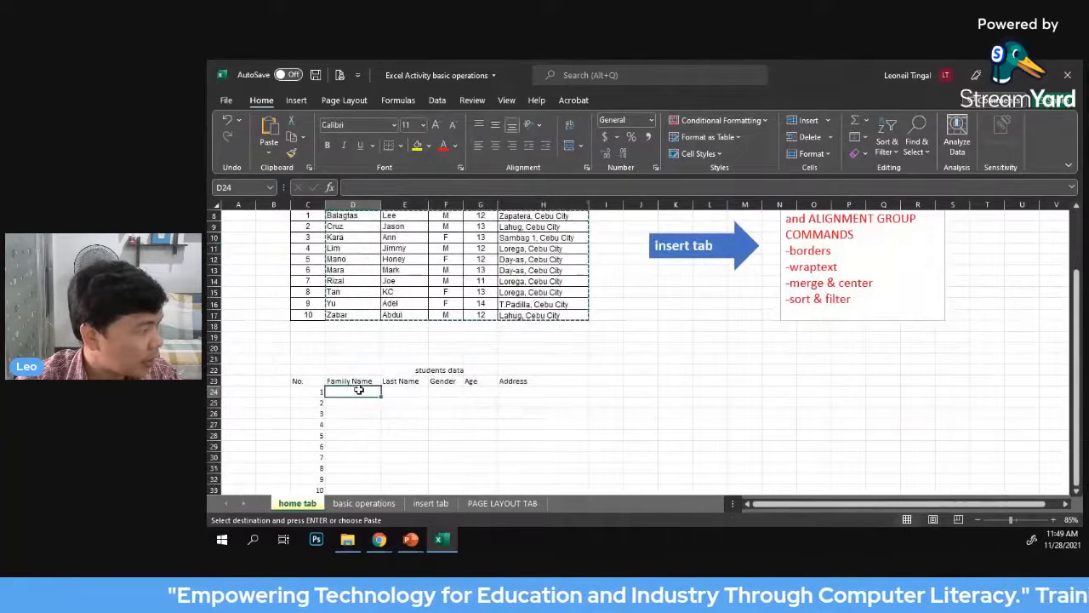
left_click(605, 402)
left_click(354, 391)
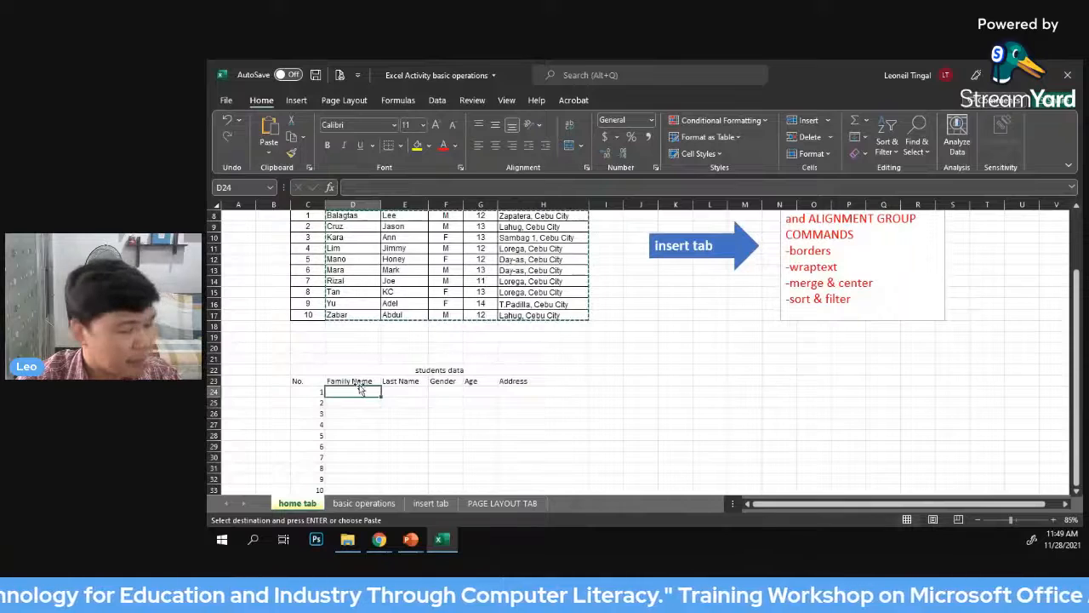
right_click(354, 389)
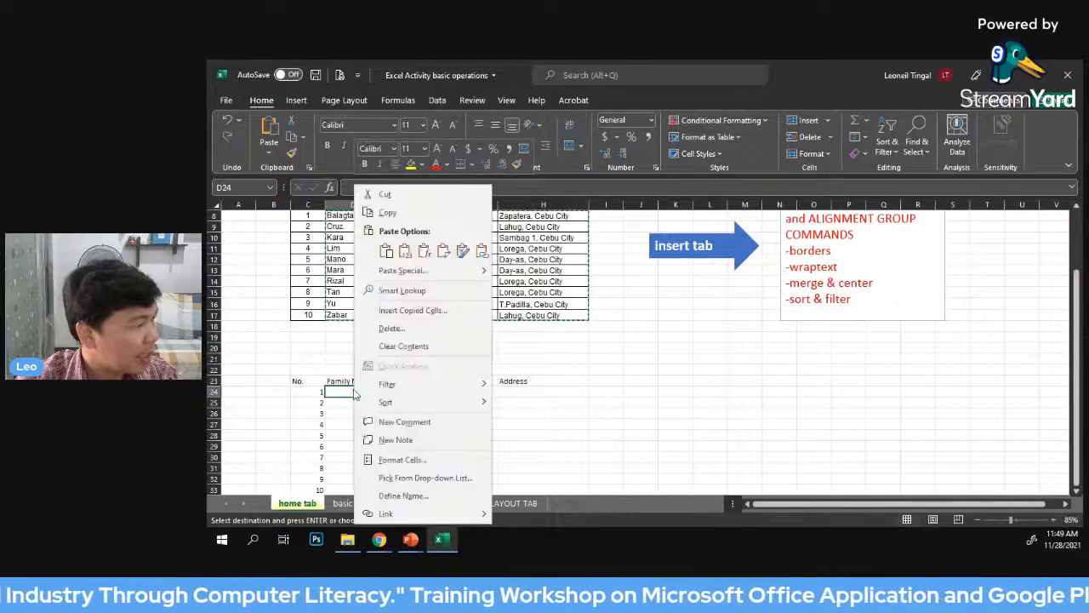
left_click(386, 252)
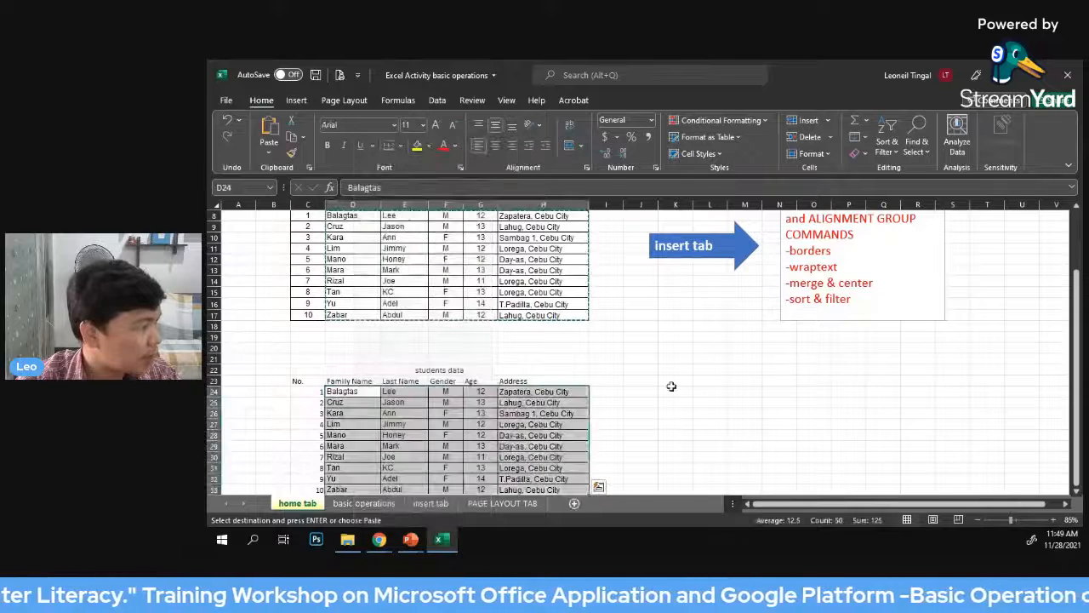
scroll(672, 387, "down", 1)
left_click(640, 369)
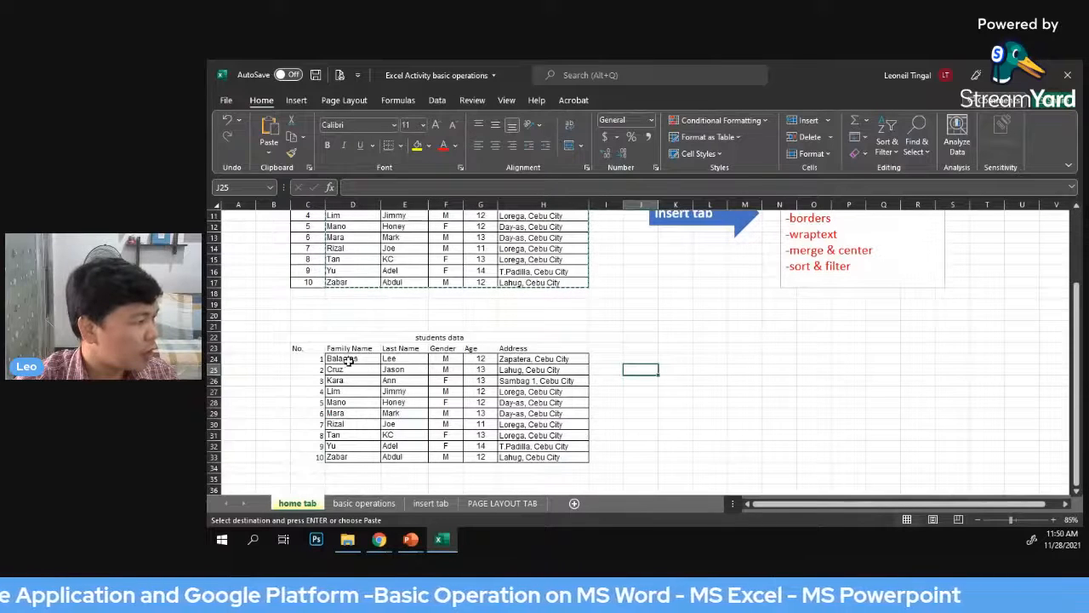
Remove all borders from the pasted student records in cells D24 to H33
left_click_drag(347, 358, 583, 457)
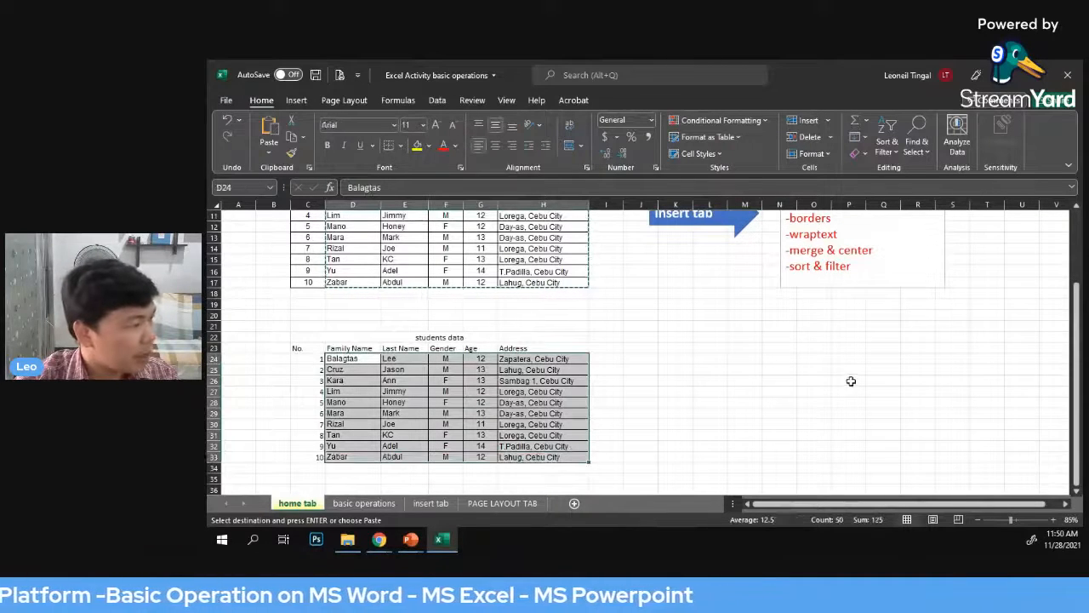
left_click(810, 349)
left_click_drag(348, 358, 522, 457)
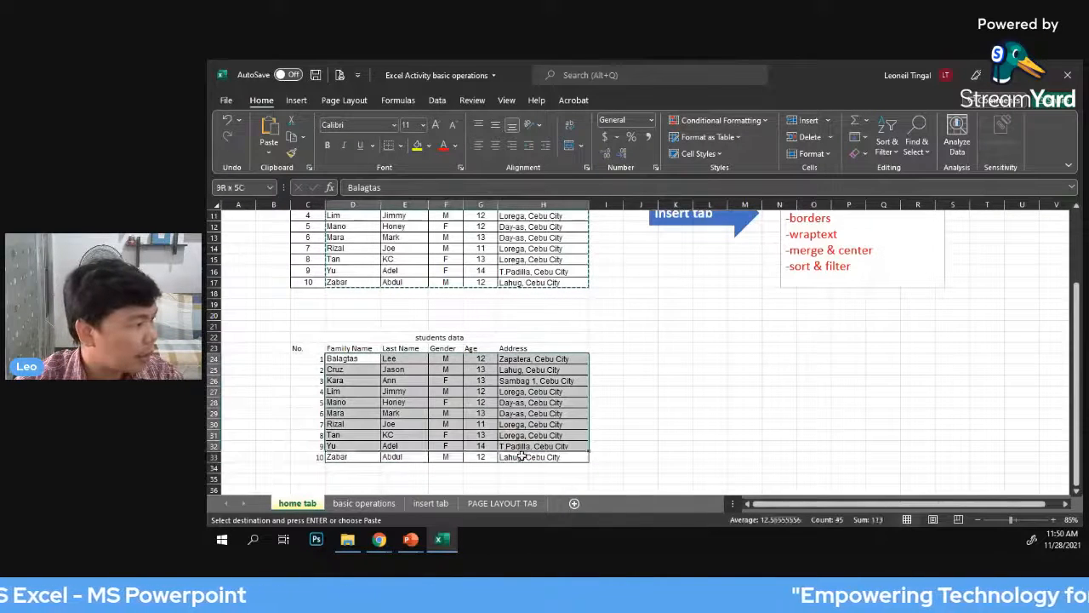
left_click(733, 388)
left_click_drag(339, 358, 588, 464)
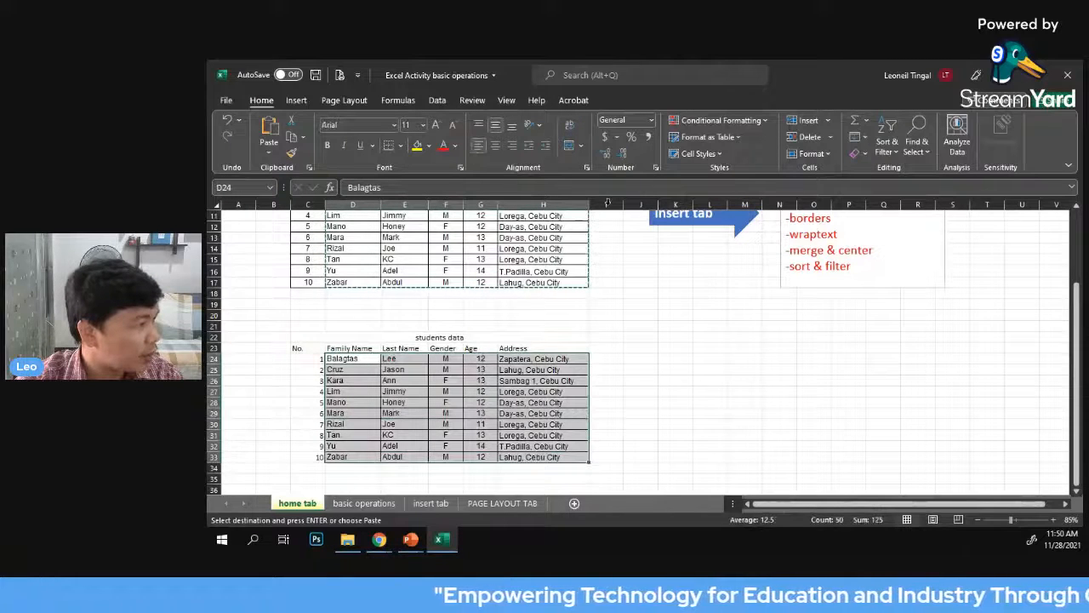
left_click(400, 146)
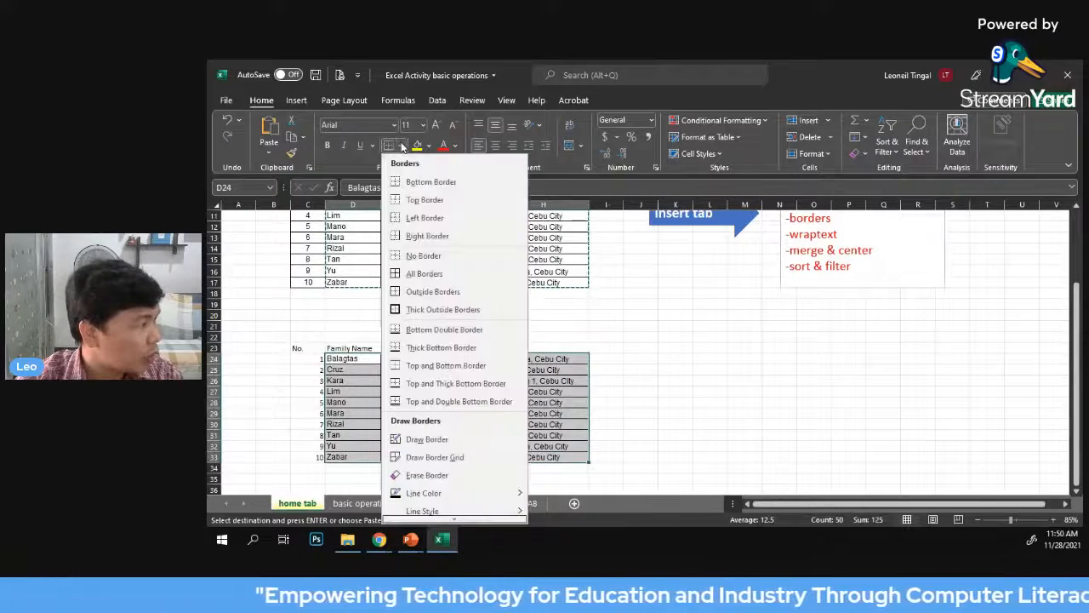
left_click(439, 258)
left_click(733, 348)
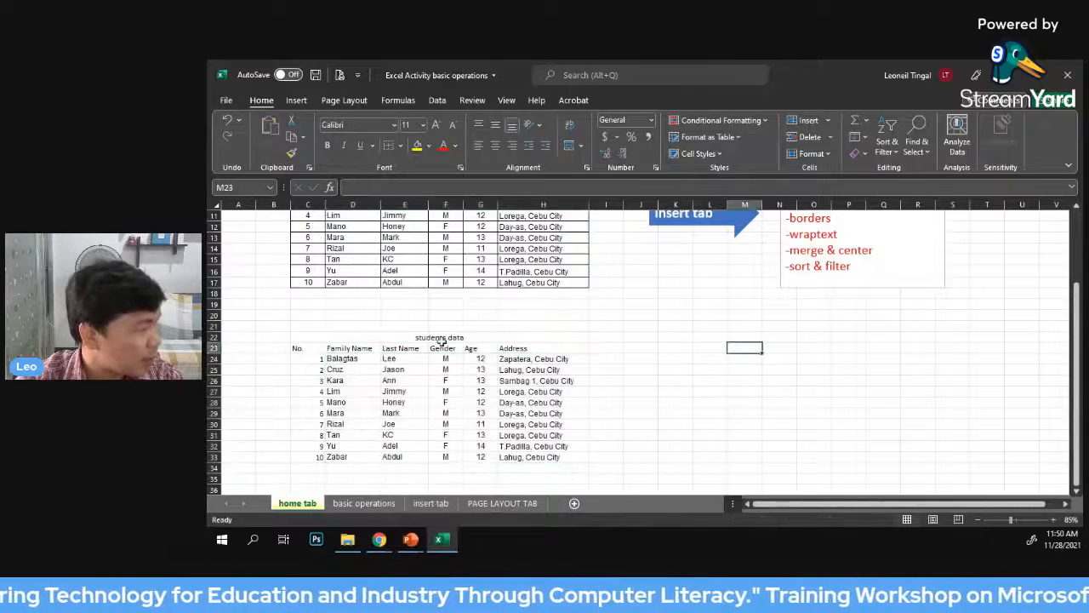
scroll(531, 346, "down", 1)
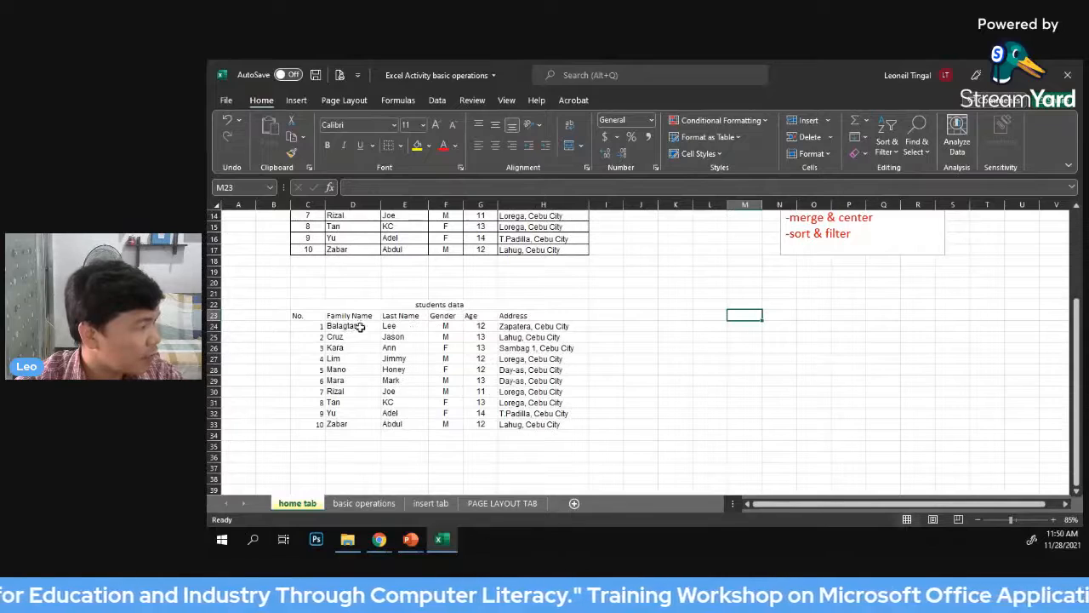
left_click(693, 358)
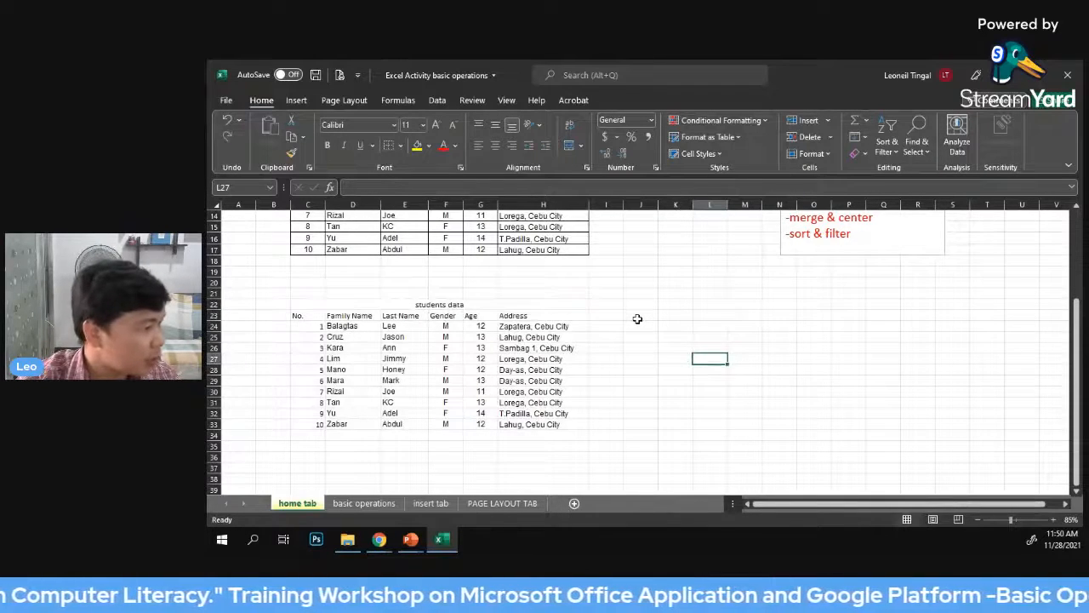
scroll(638, 317, "up", 2)
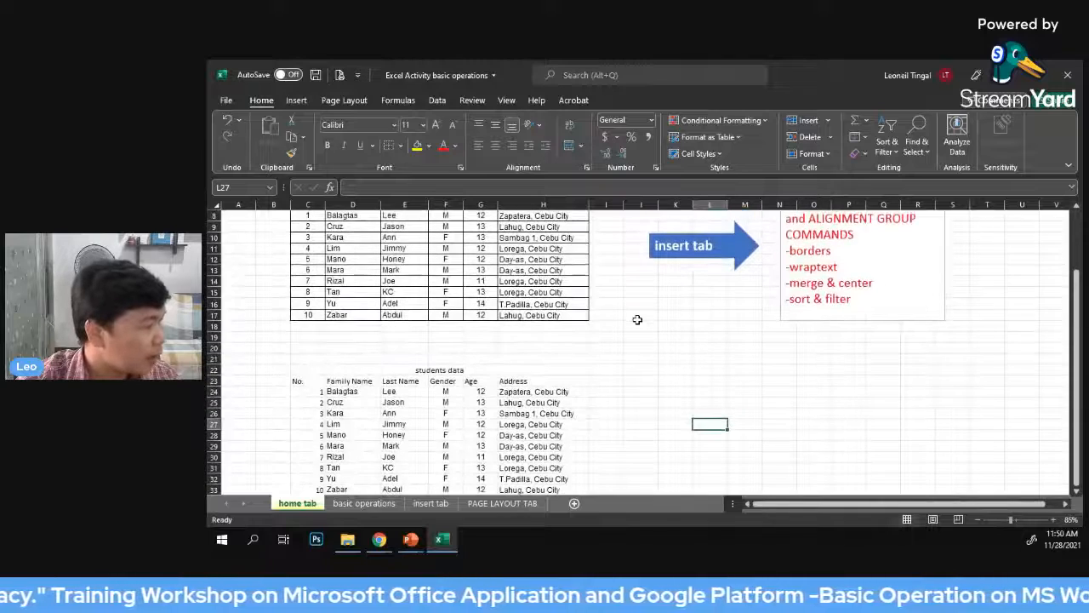
scroll(638, 319, "down", 1)
scroll(662, 334, "down", 1)
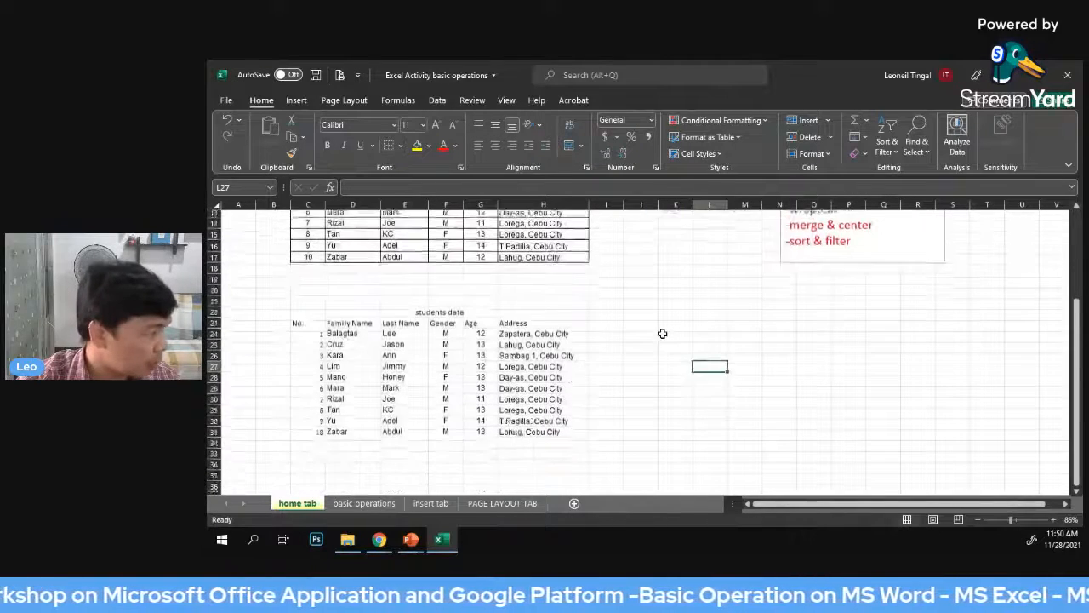
left_click(673, 316)
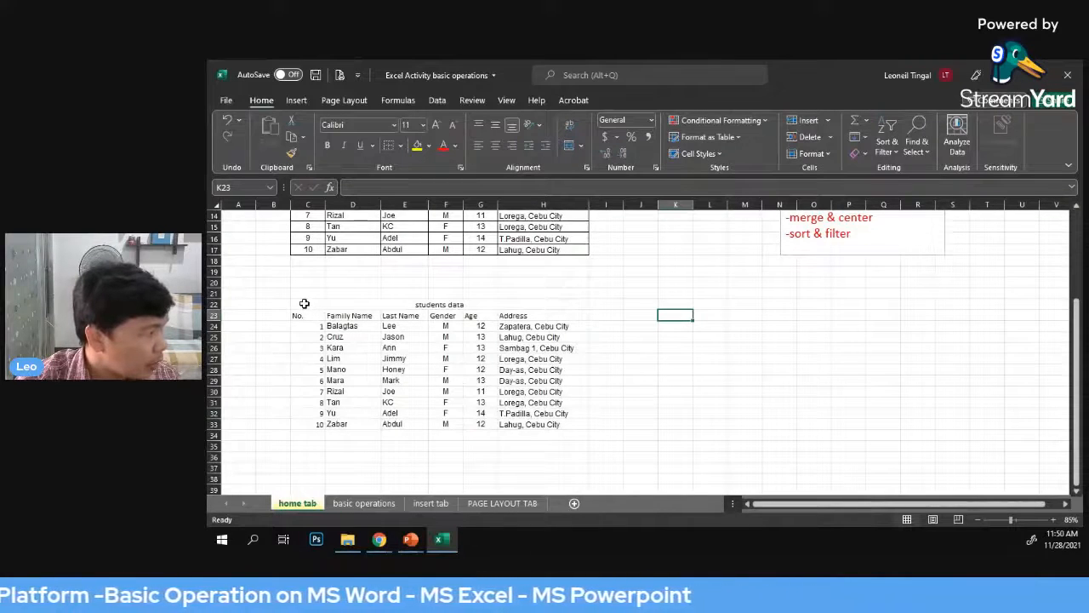
Apply All Borders to the whole new students data table, from its title row to record 10, cells C22 to H33
left_click_drag(304, 303, 452, 423)
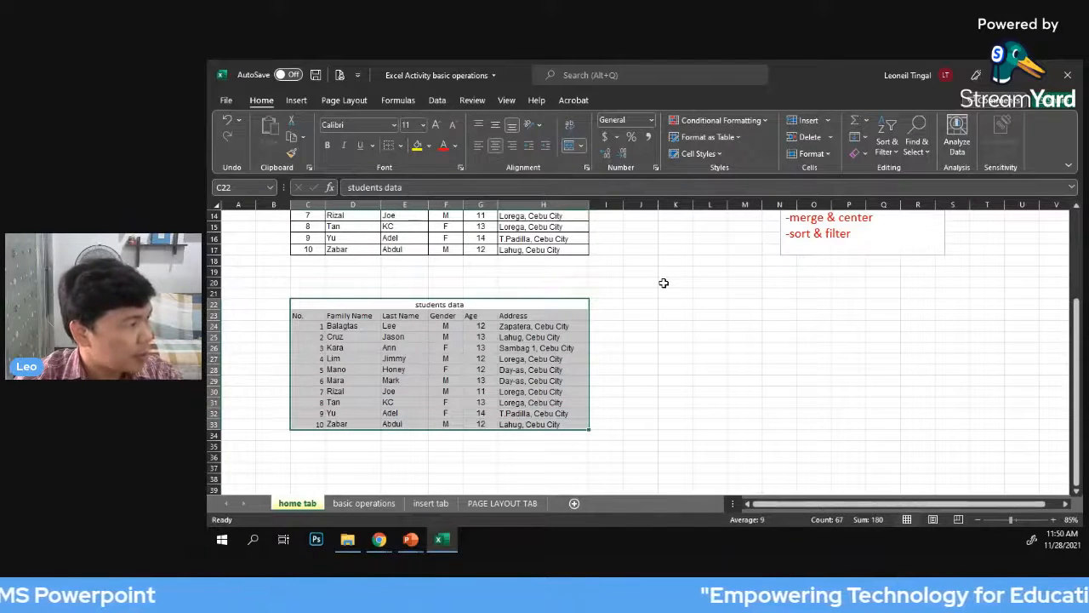
left_click(693, 303)
left_click(298, 307)
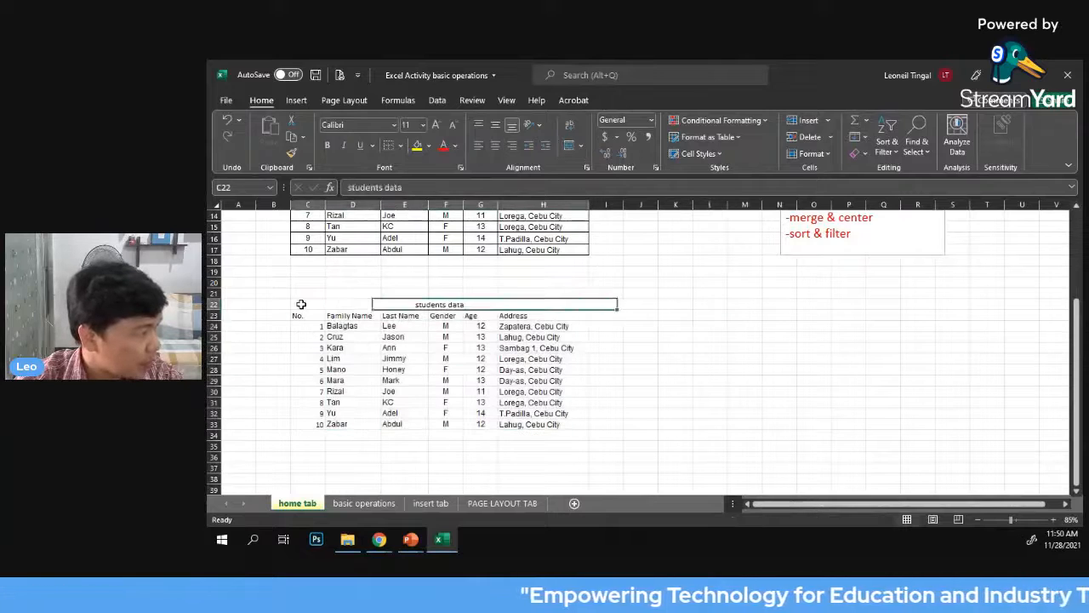
left_click_drag(315, 308, 555, 427)
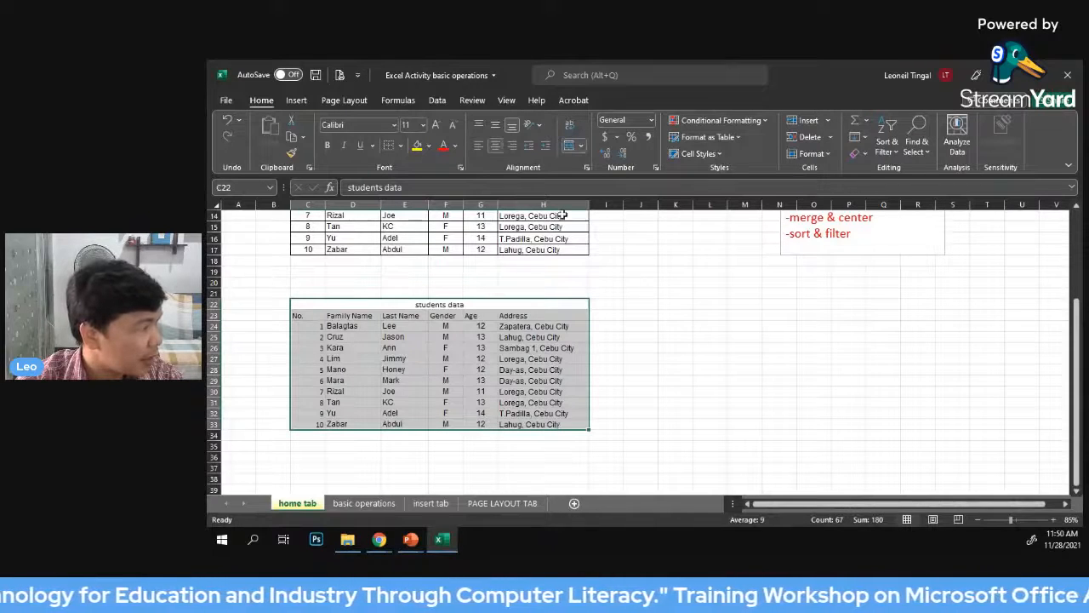
left_click(400, 145)
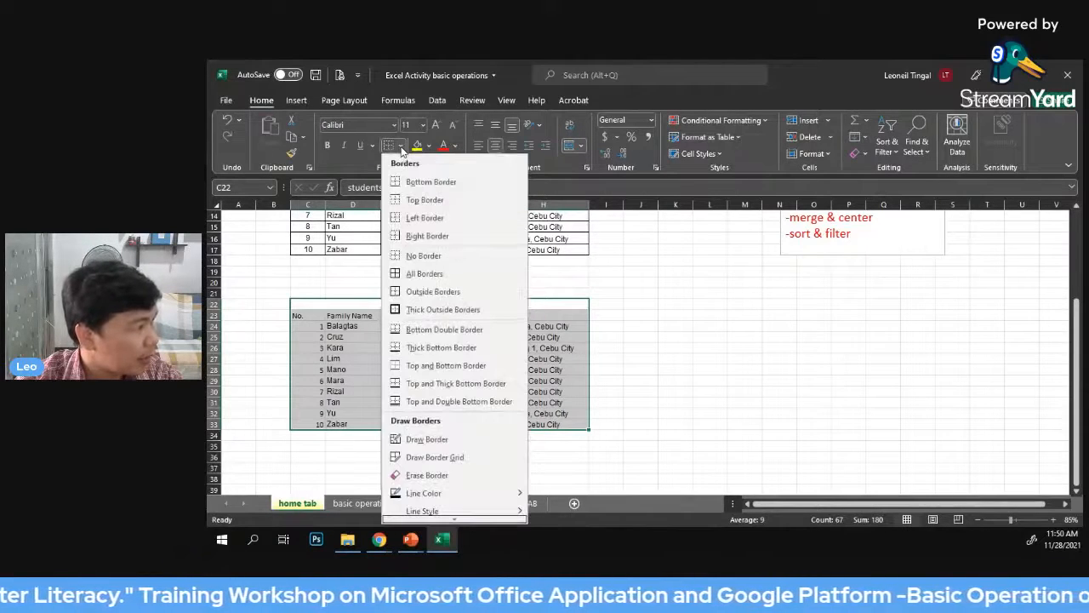
left_click(427, 274)
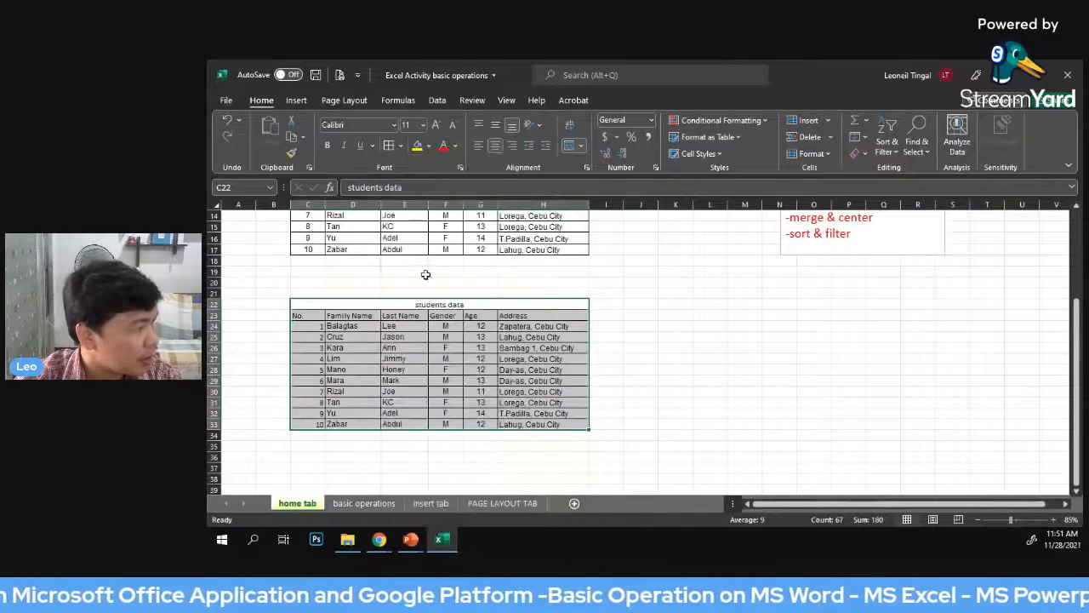
left_click(672, 316)
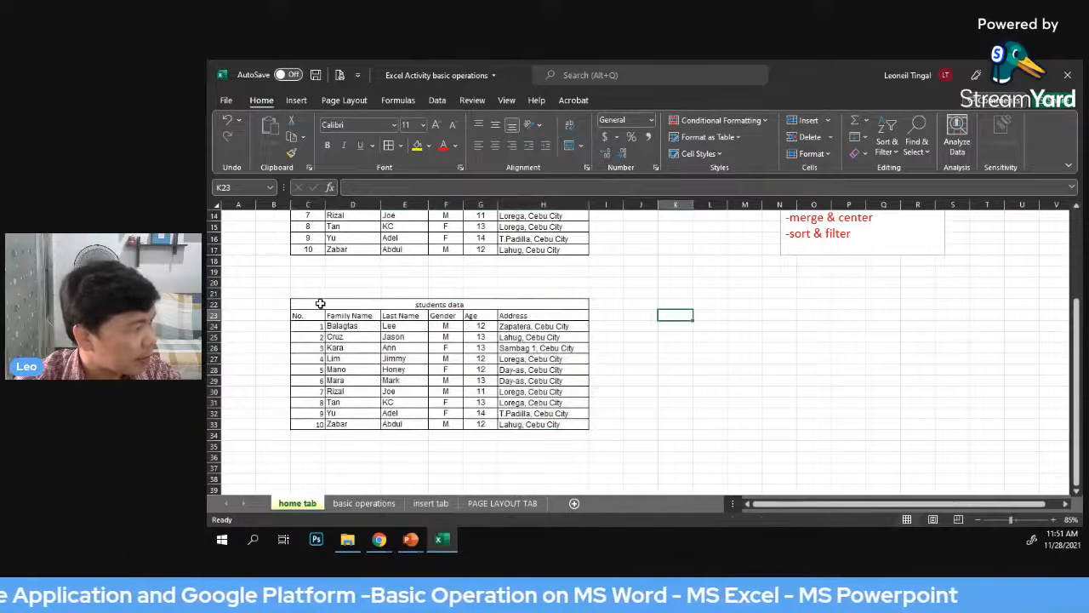
left_click_drag(329, 304, 519, 423)
left_click(641, 357)
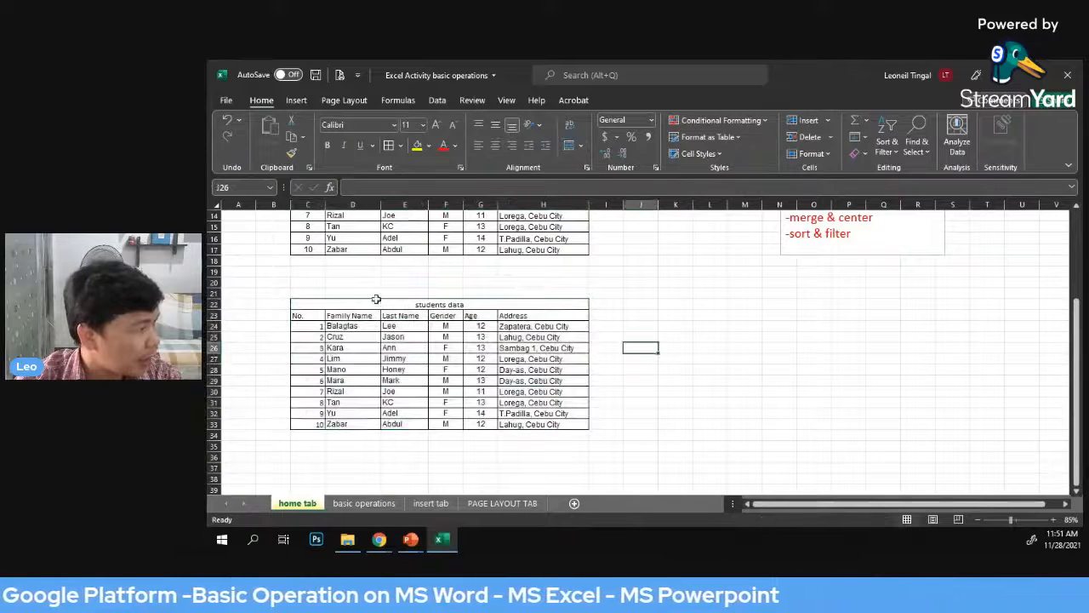
left_click_drag(355, 305, 521, 423)
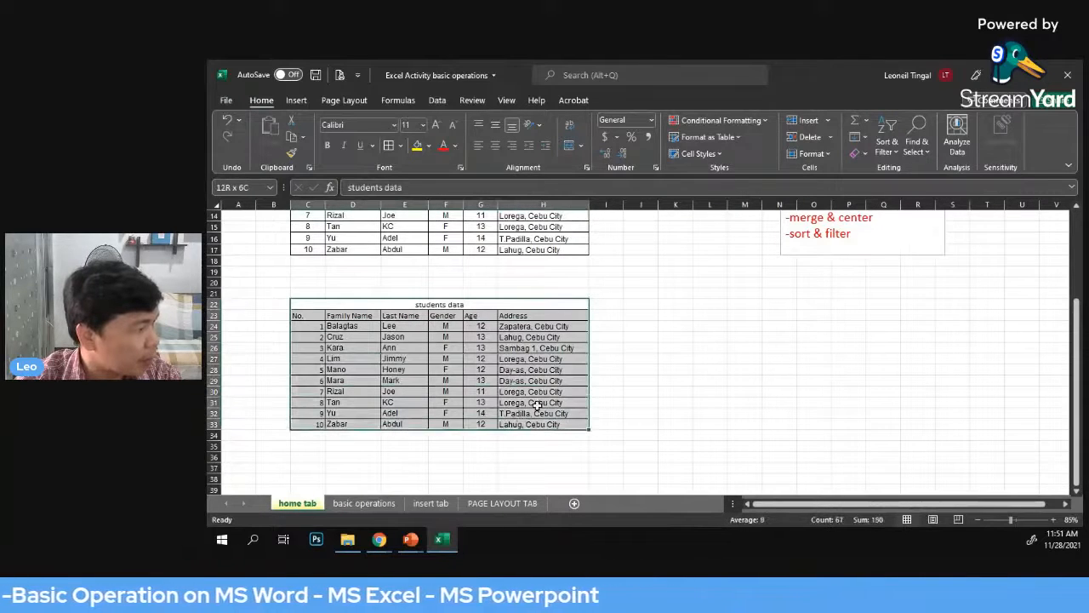
left_click(640, 326)
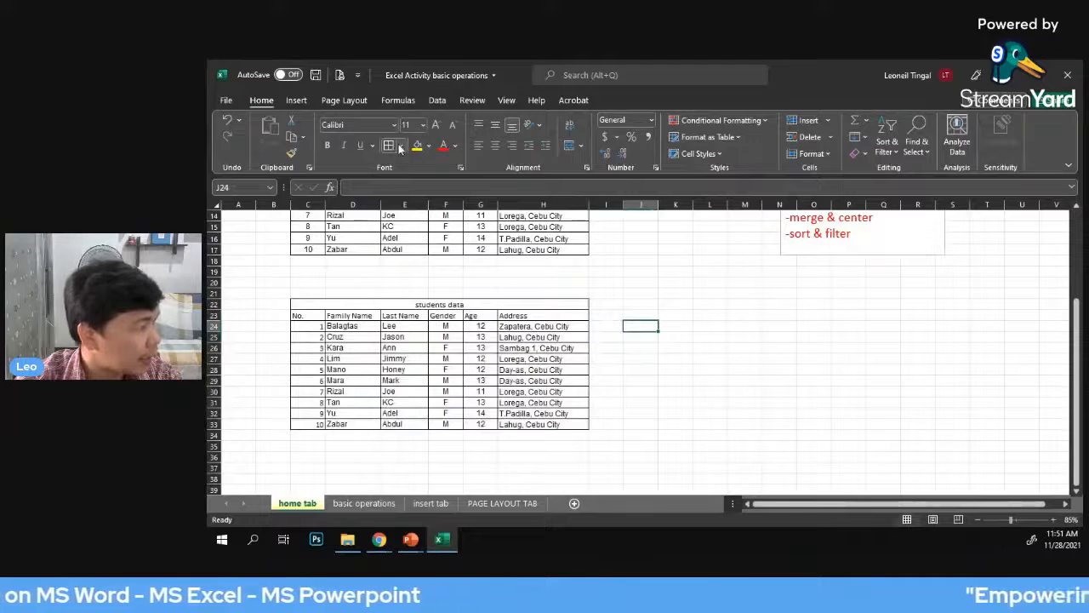
left_click(400, 148)
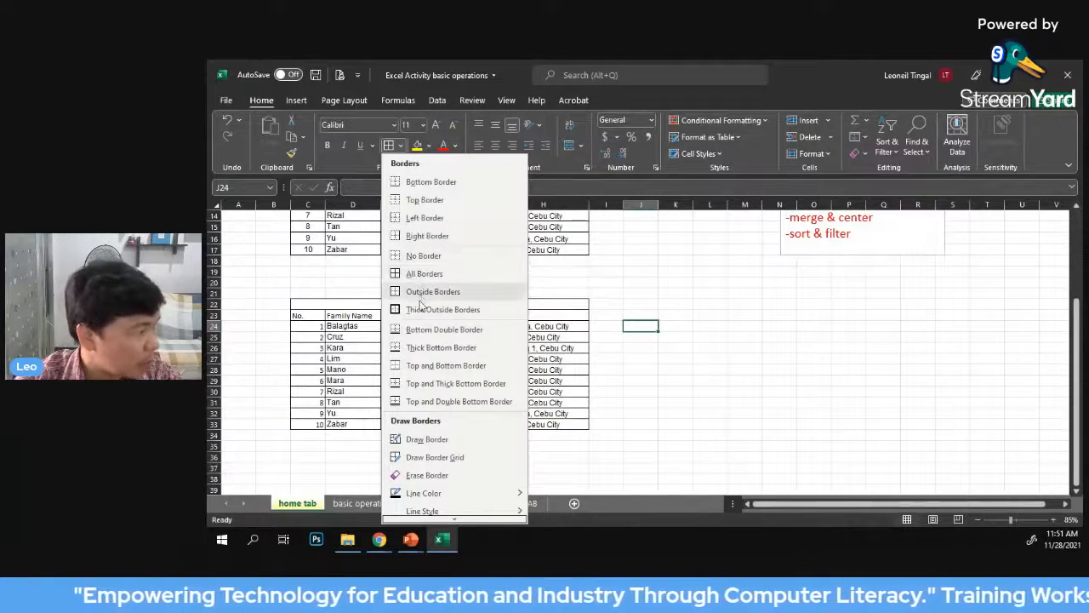
left_click(721, 278)
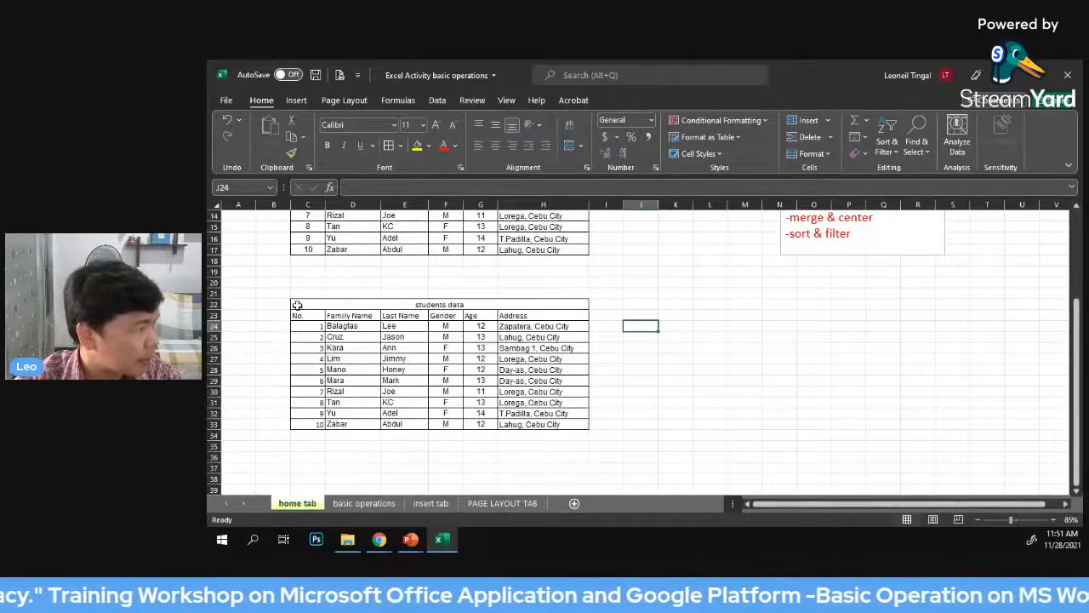
left_click(400, 147)
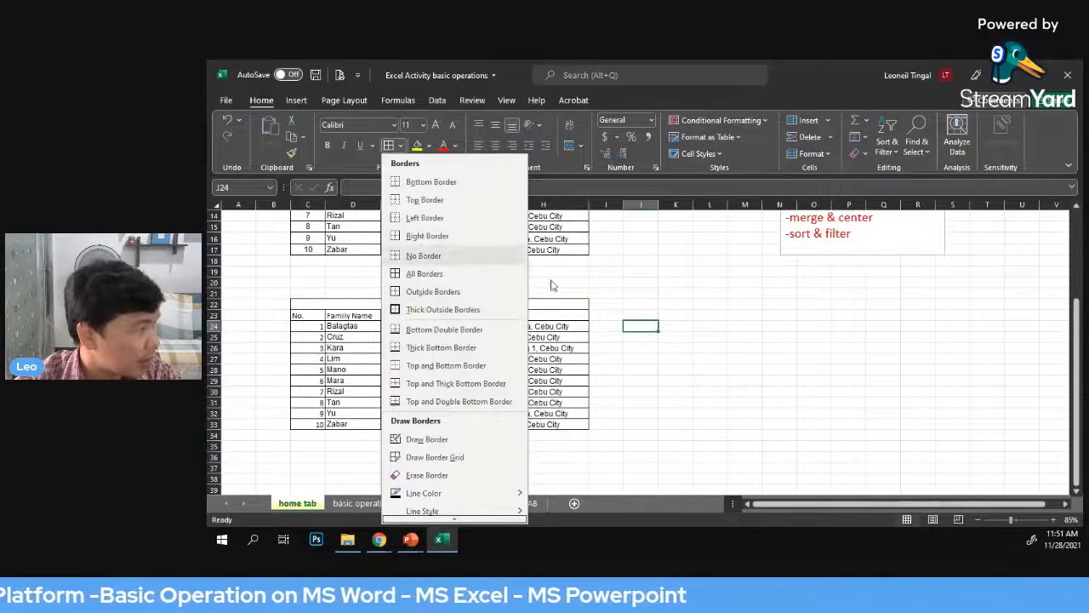
left_click(714, 283)
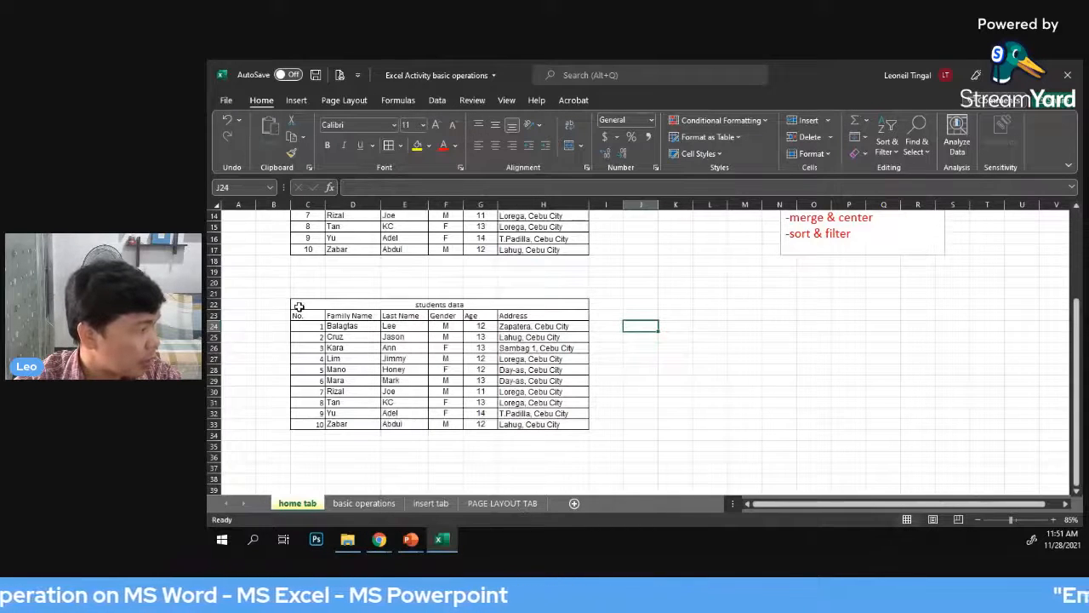
Apply Thick Outside Borders around the new students data table, cells C22 to H33
left_click_drag(299, 307, 585, 424)
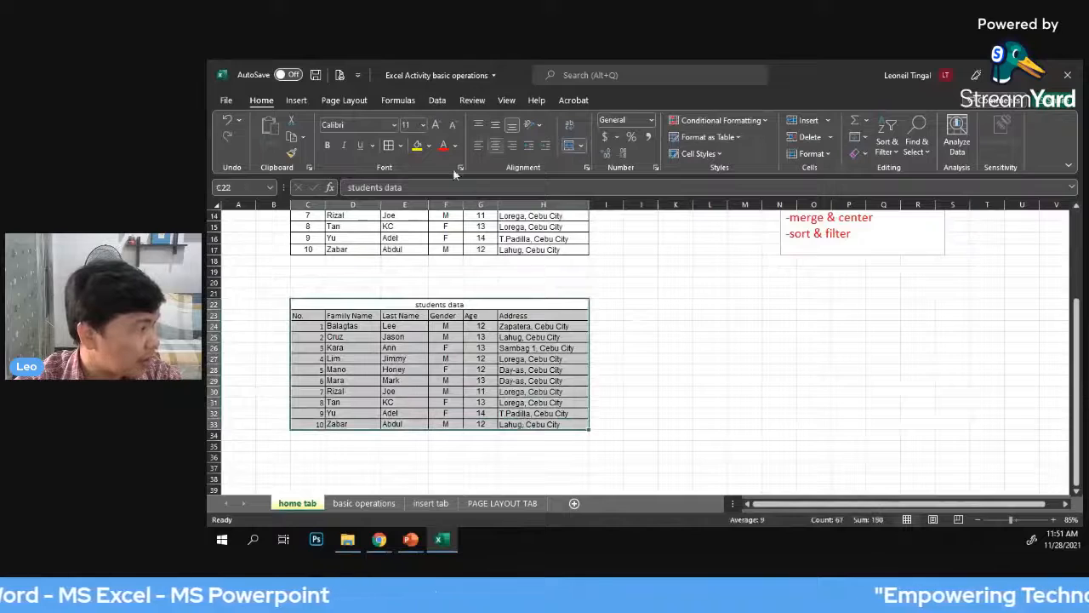
left_click(400, 147)
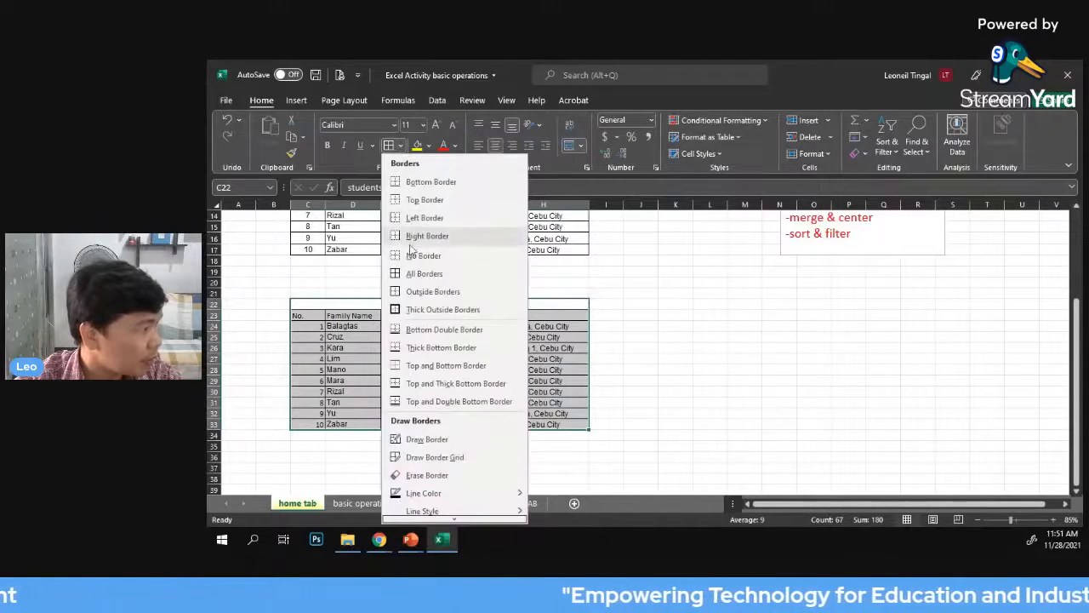
left_click(425, 311)
left_click(753, 316)
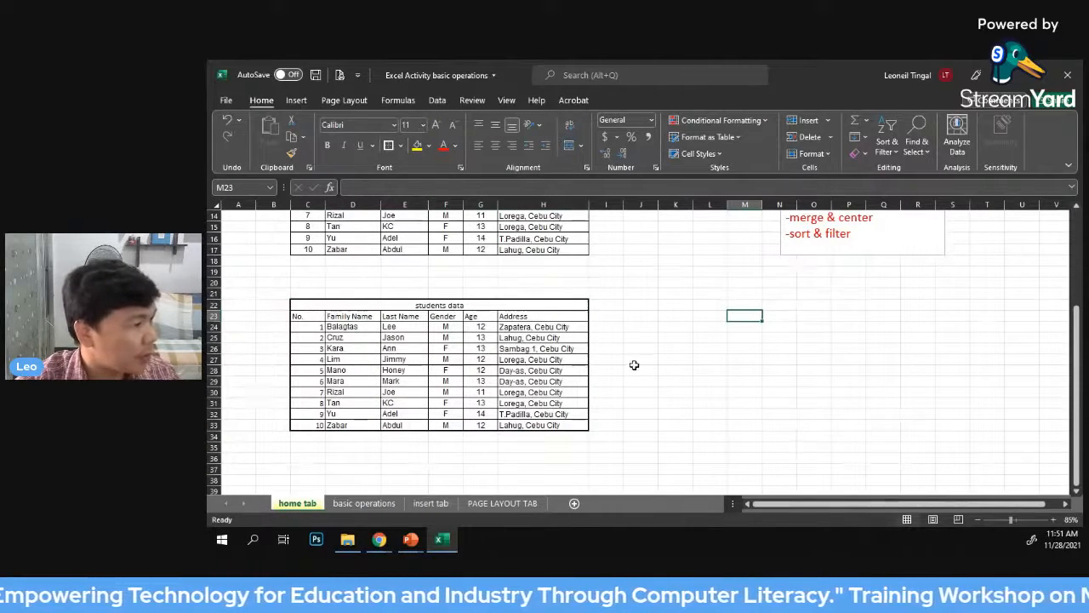
Highlight the word "wraptext" in the text box listing the font and alignment group commands
scroll(633, 364, "up", 1)
scroll(615, 346, "up", 1)
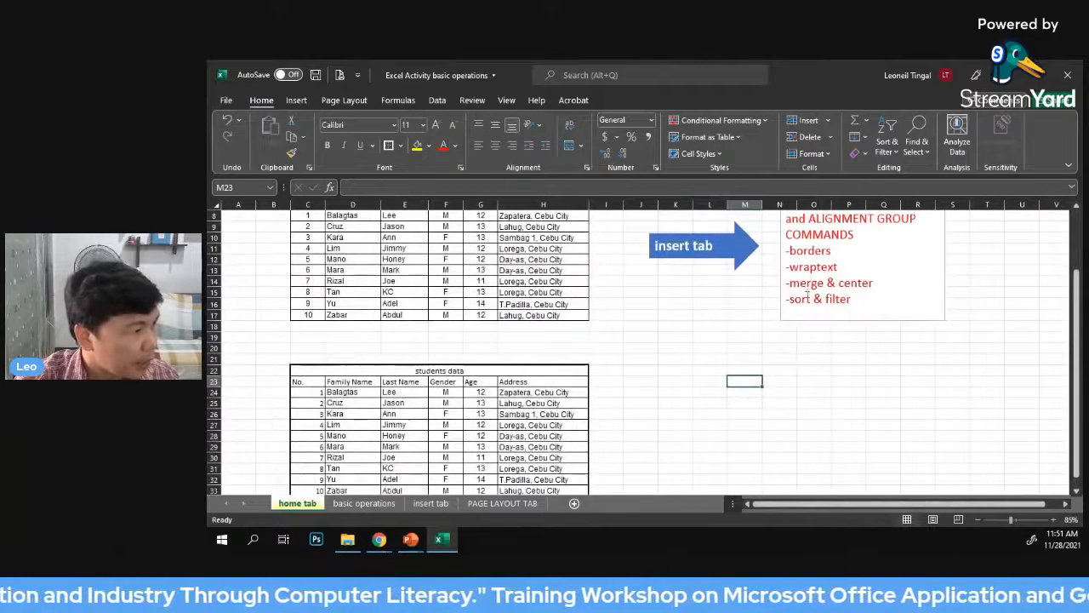
left_click(801, 268)
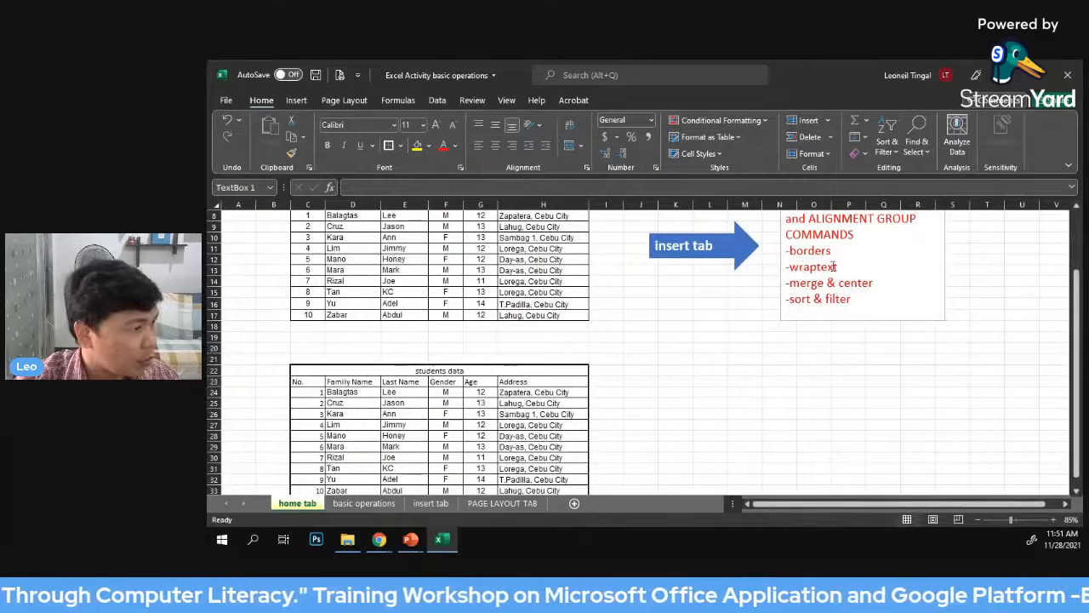
double_click(834, 266)
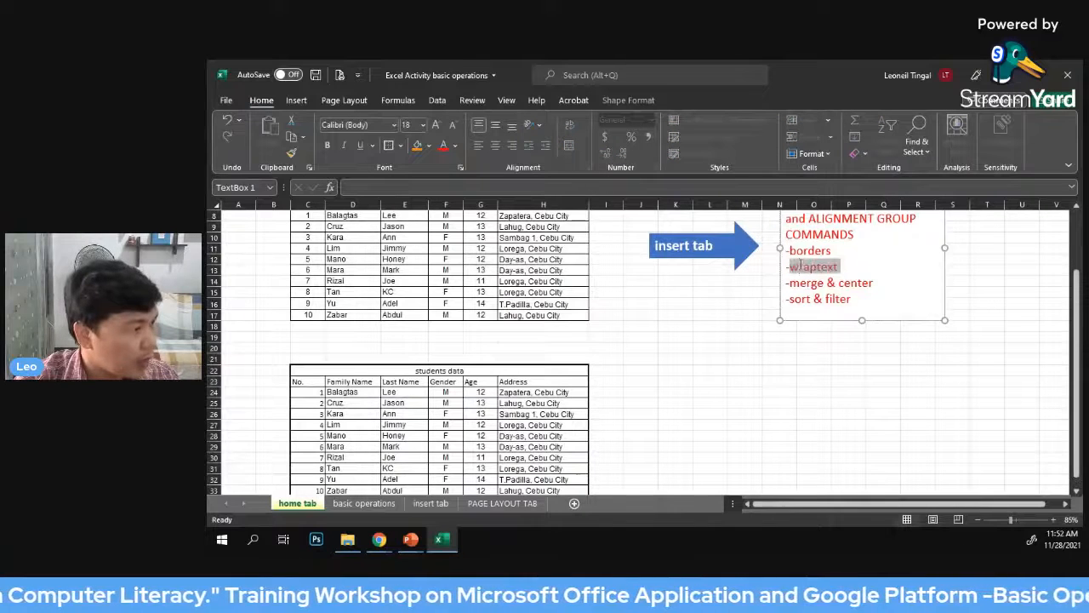
Narrow columns D to H so the headings of the new students data table no longer fit their cells
scroll(665, 318, "down", 1)
left_click(668, 337)
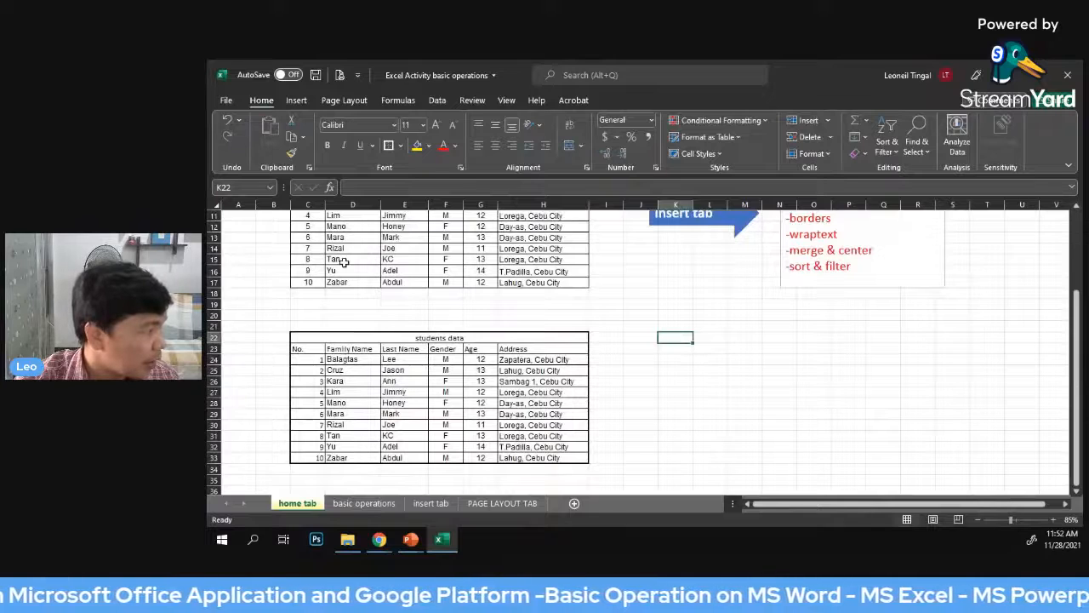
left_click_drag(381, 205, 455, 205)
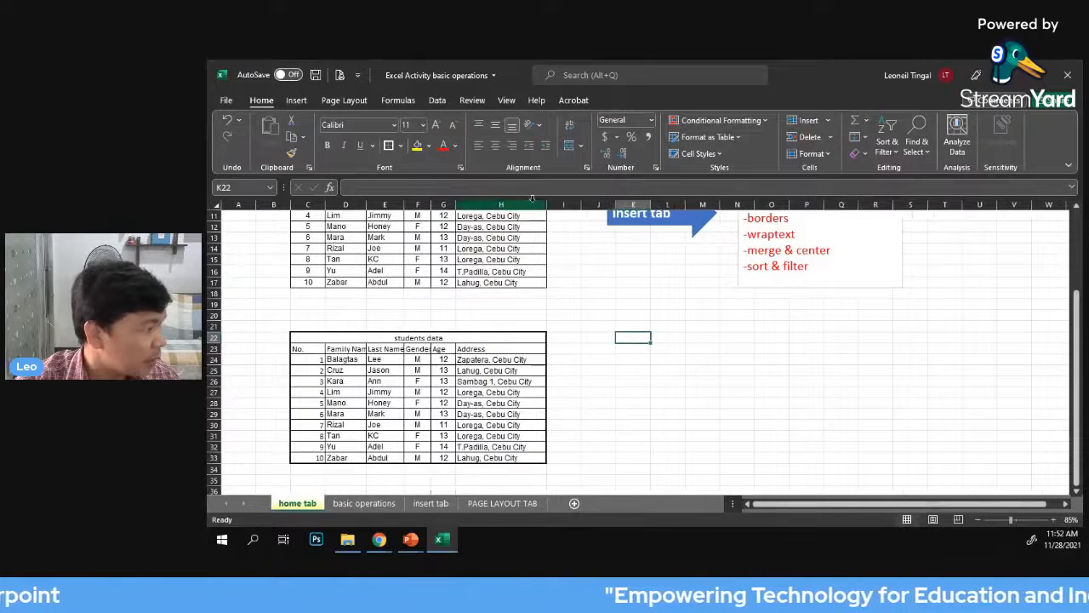
left_click_drag(542, 205, 530, 206)
left_click(722, 382)
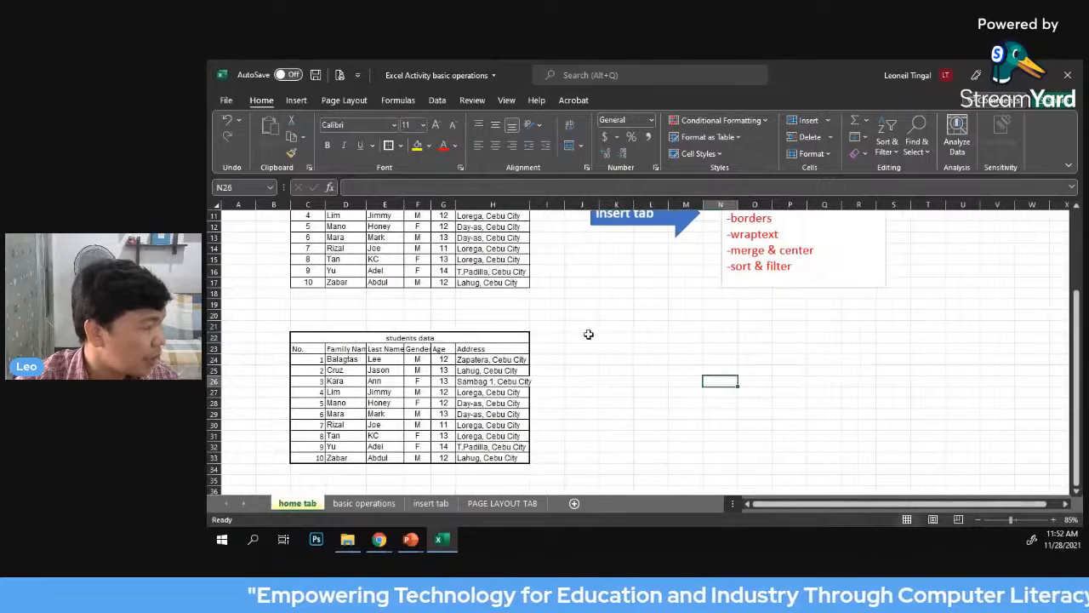
left_click(688, 326)
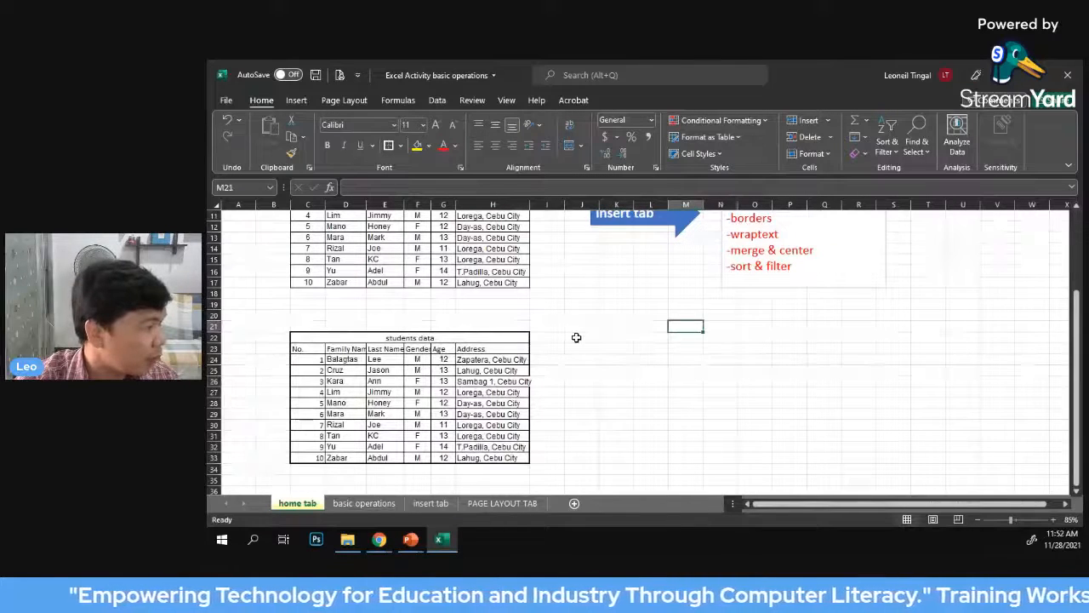
scroll(576, 338, "down", 1)
scroll(576, 338, "down", 1)
left_click(343, 316)
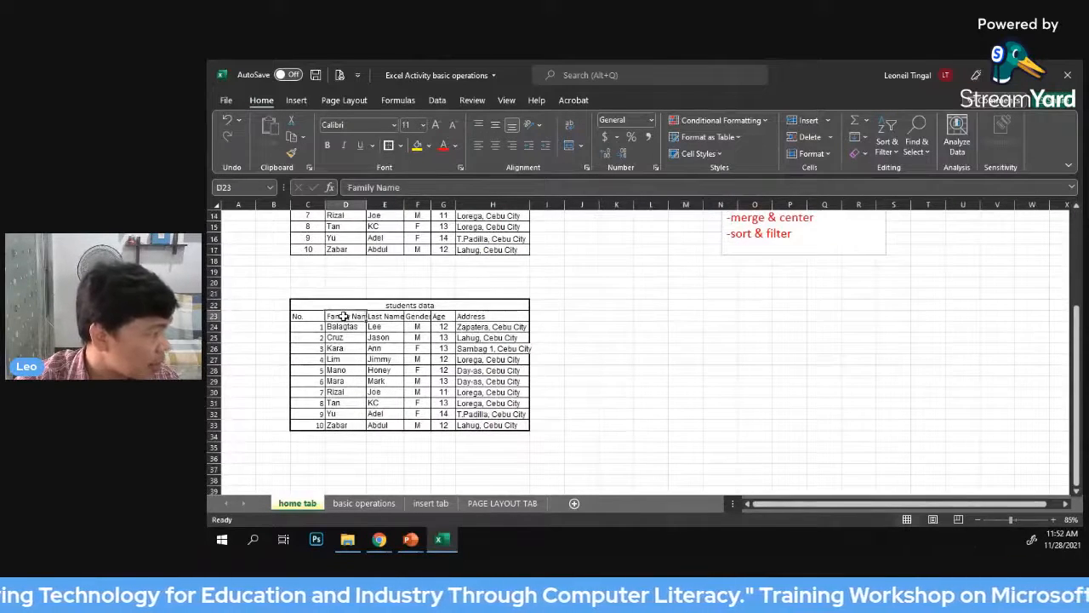
left_click(815, 403)
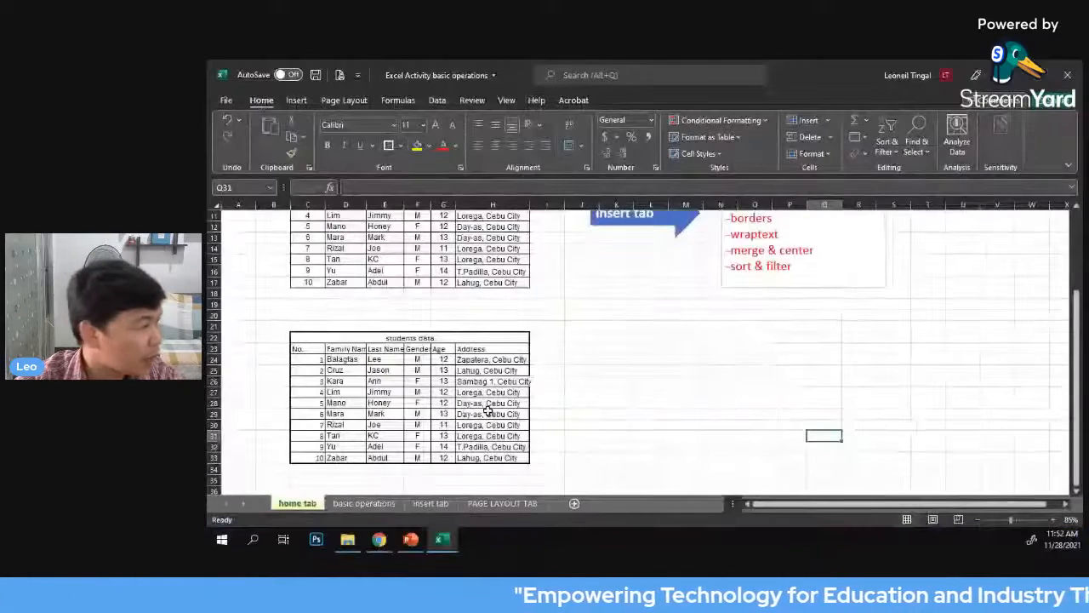
left_click(617, 380)
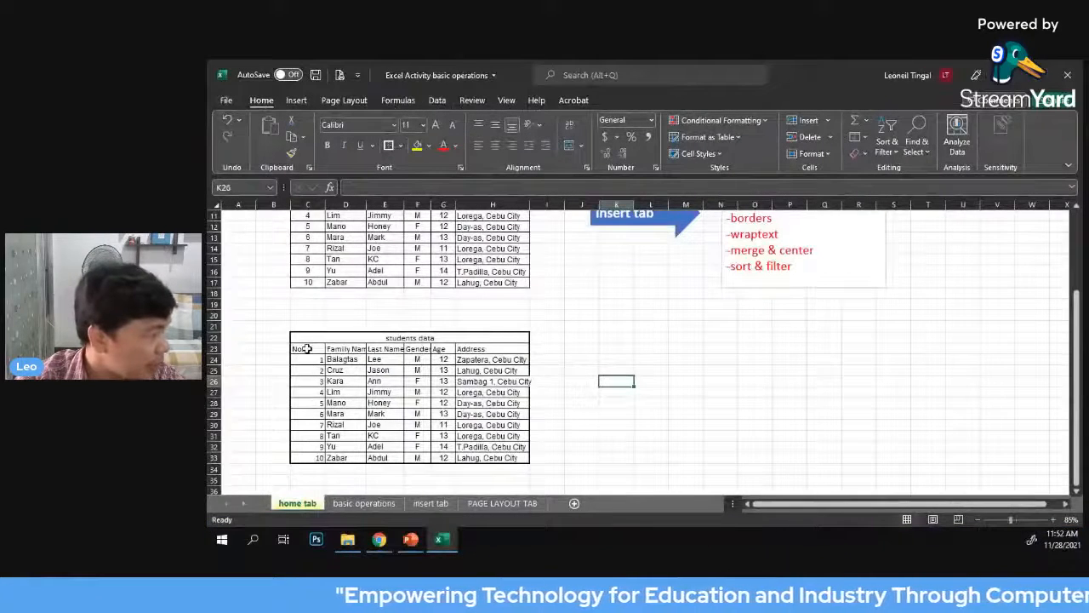
Apply Wrap Text to the heading row of the new students data table, cells C23 to H23
left_click_drag(306, 348, 473, 352)
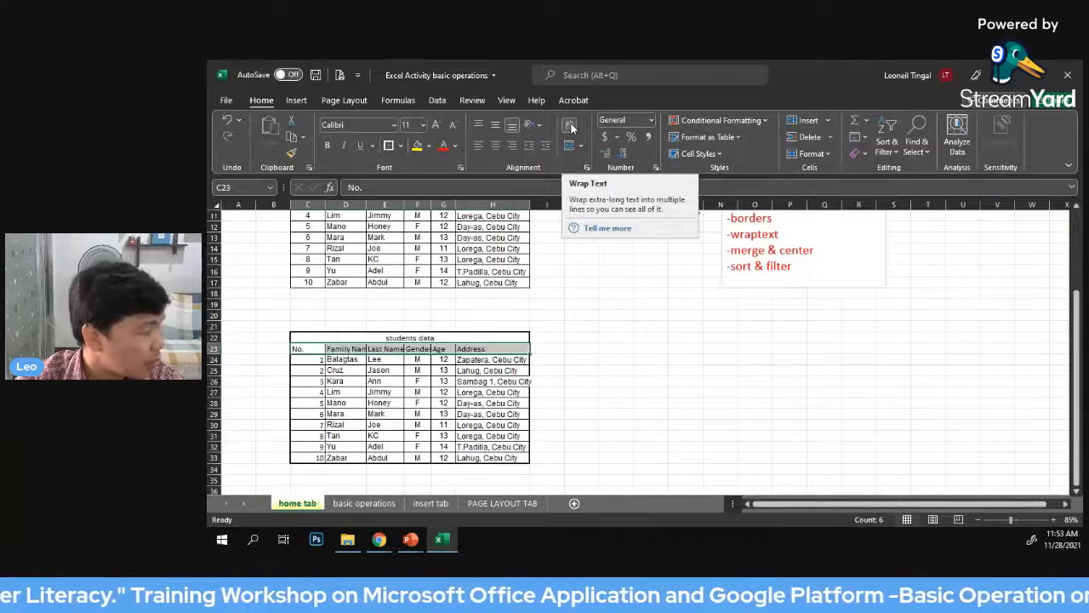
left_click(572, 128)
left_click(633, 381)
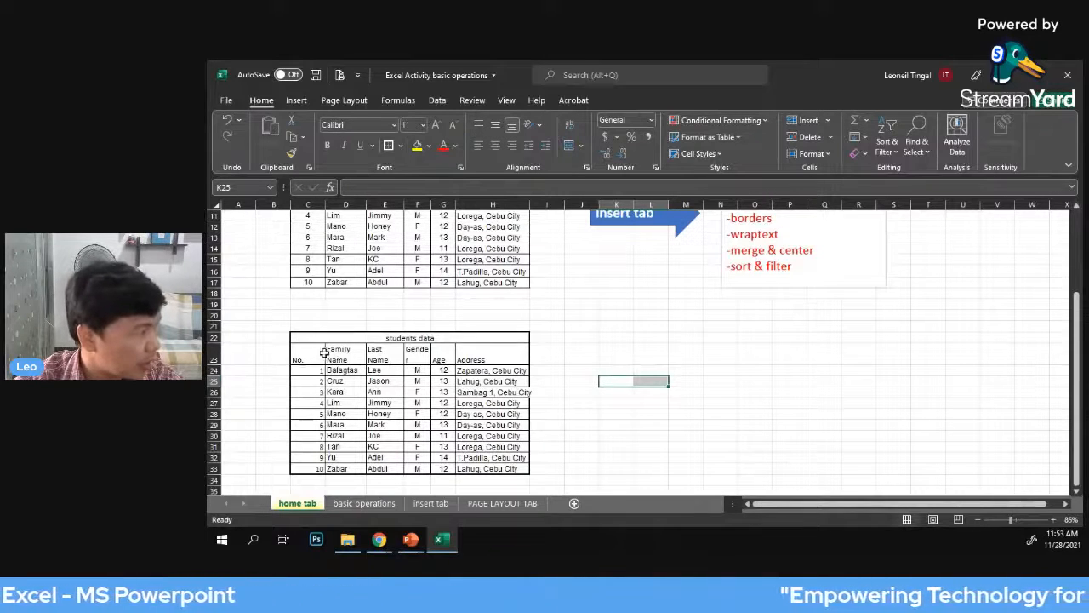
left_click_drag(299, 357, 476, 358)
left_click(679, 384)
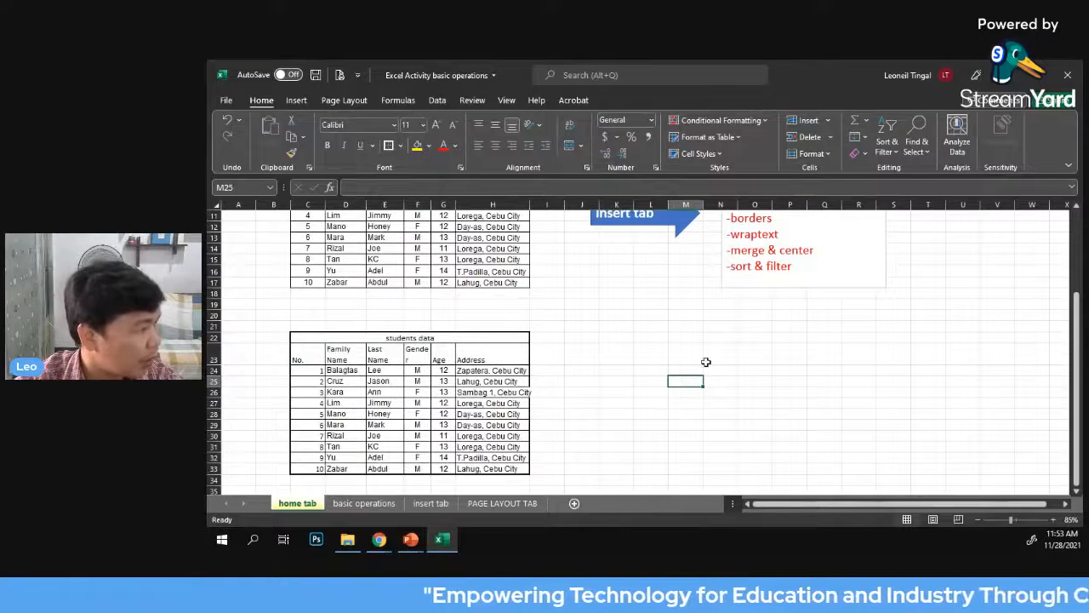
Turn off Wrap Text for the heading cells C23 to H23
left_click_drag(306, 357, 473, 361)
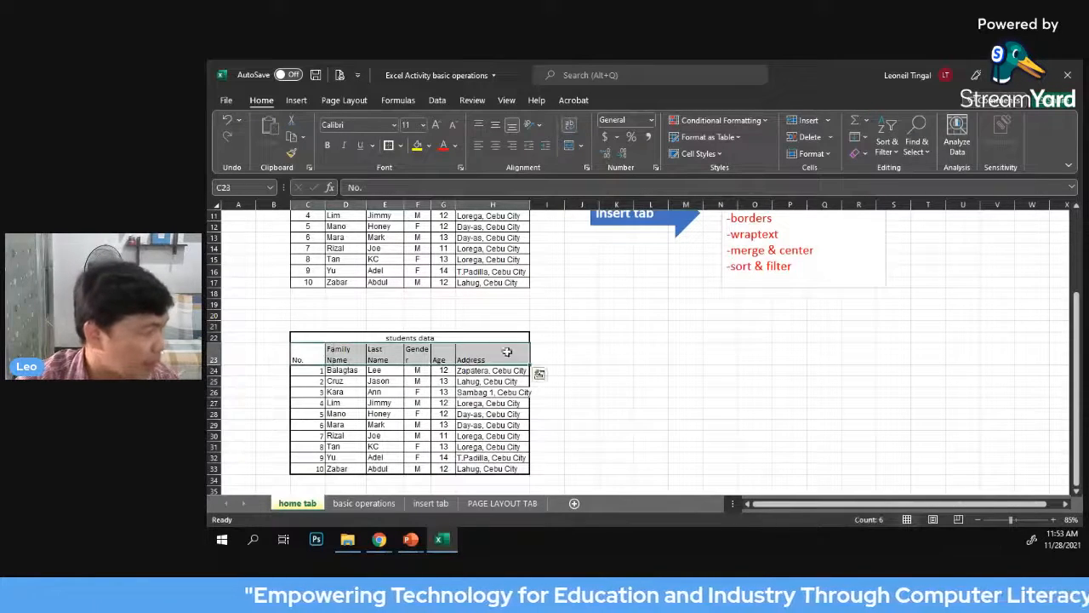
left_click(574, 129)
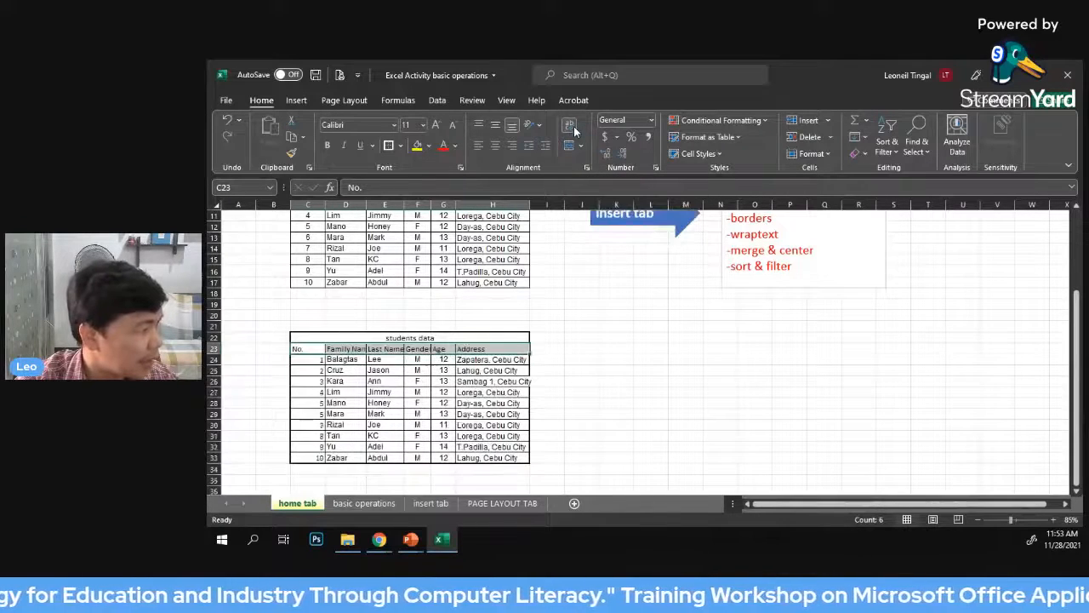
left_click(681, 362)
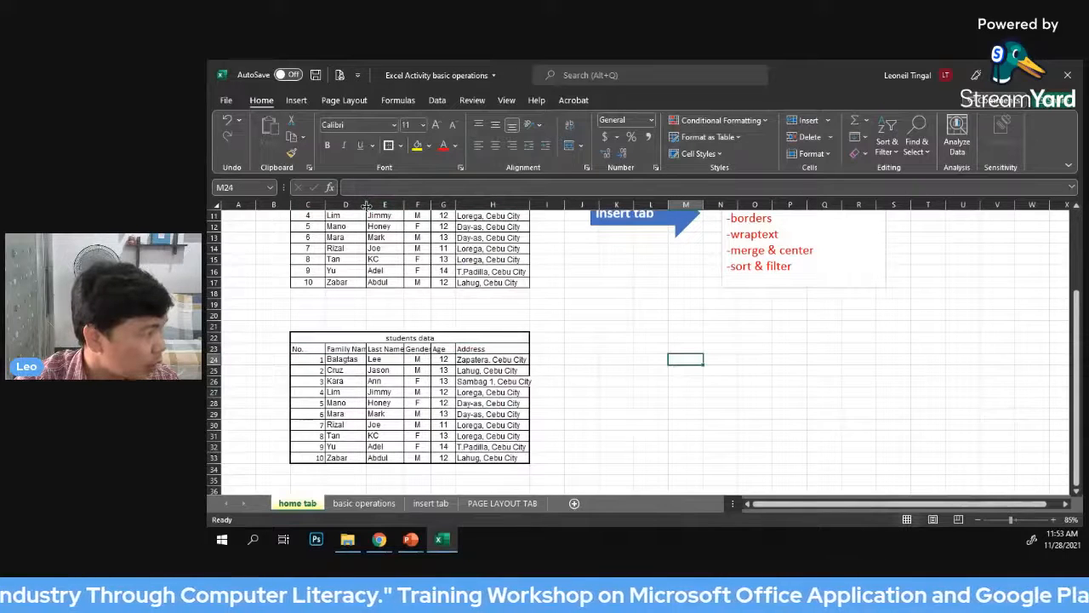
Widen columns D, E and F until the Family Name, Last Name and Gender headings fit on one line
left_click_drag(366, 207, 471, 206)
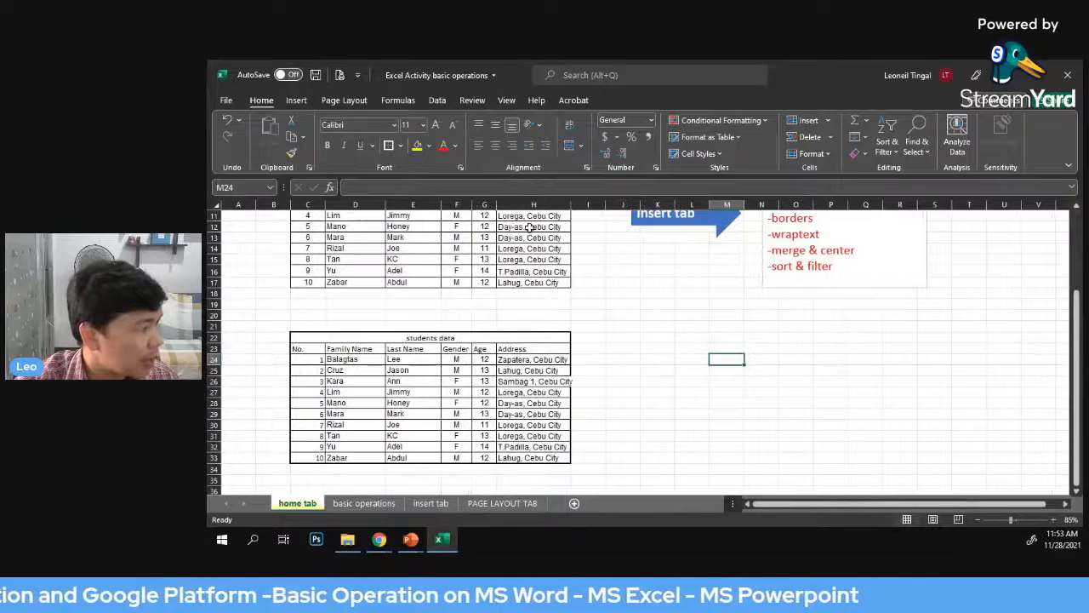
left_click(654, 293)
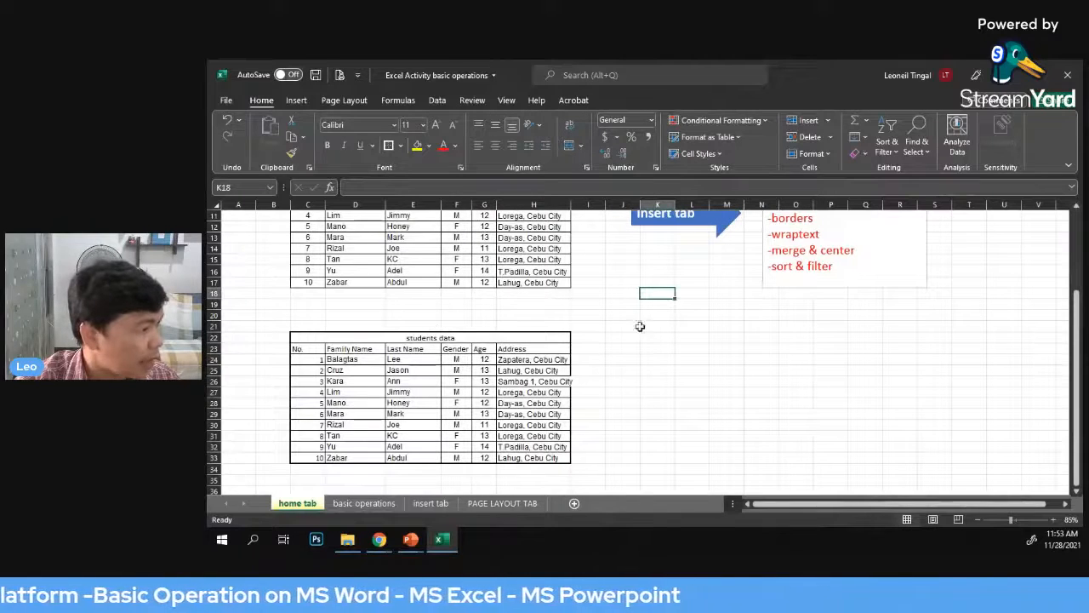
Set the text orientation of the heading cells C23 to H23 to Angle Counterclockwise
left_click(539, 129)
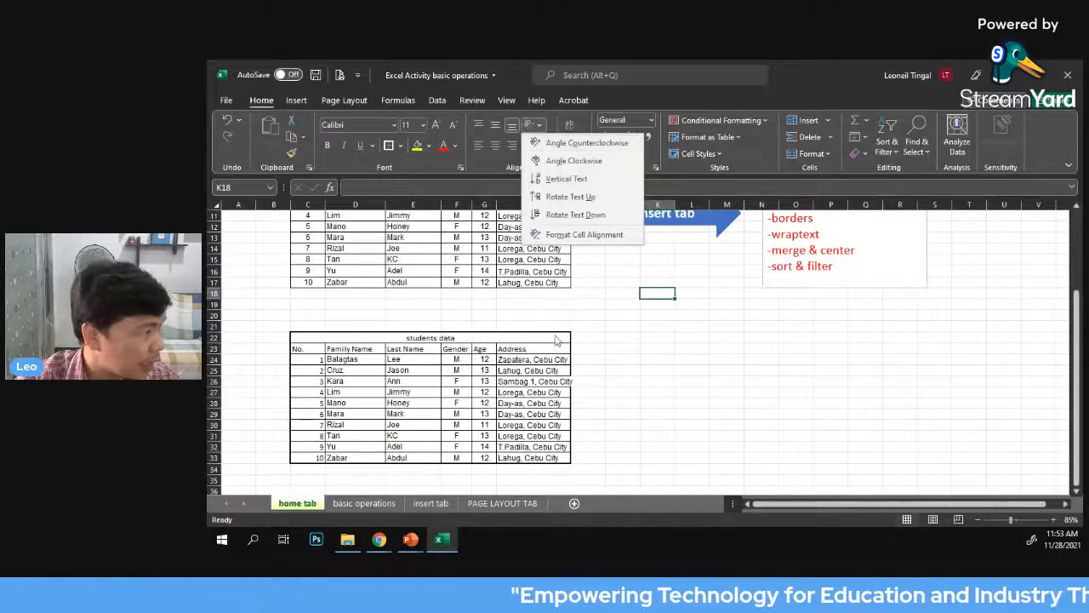
left_click(642, 347)
left_click_drag(308, 349, 545, 351)
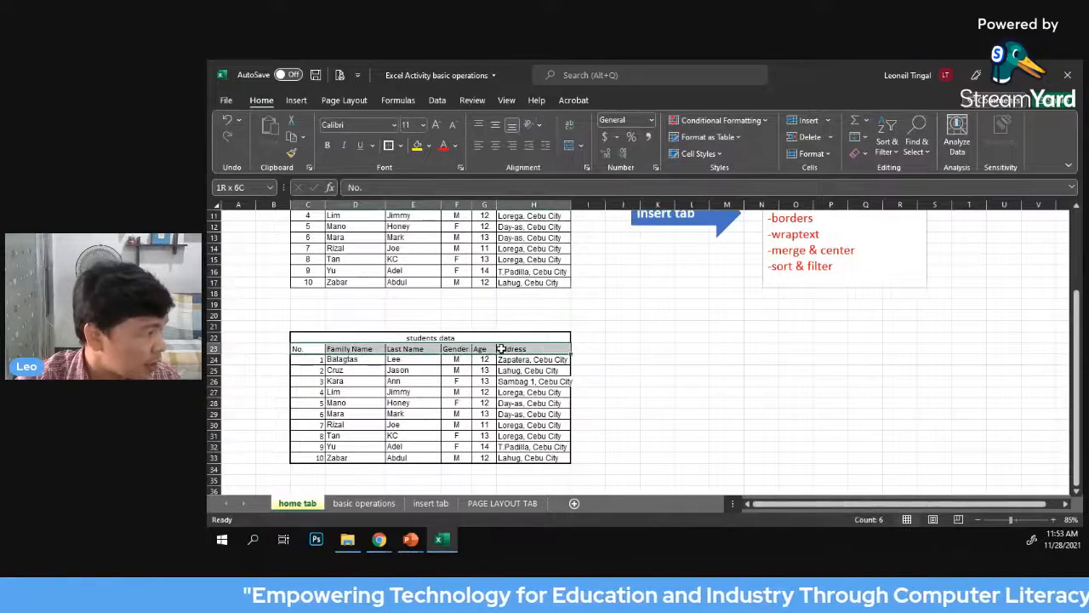
left_click(539, 126)
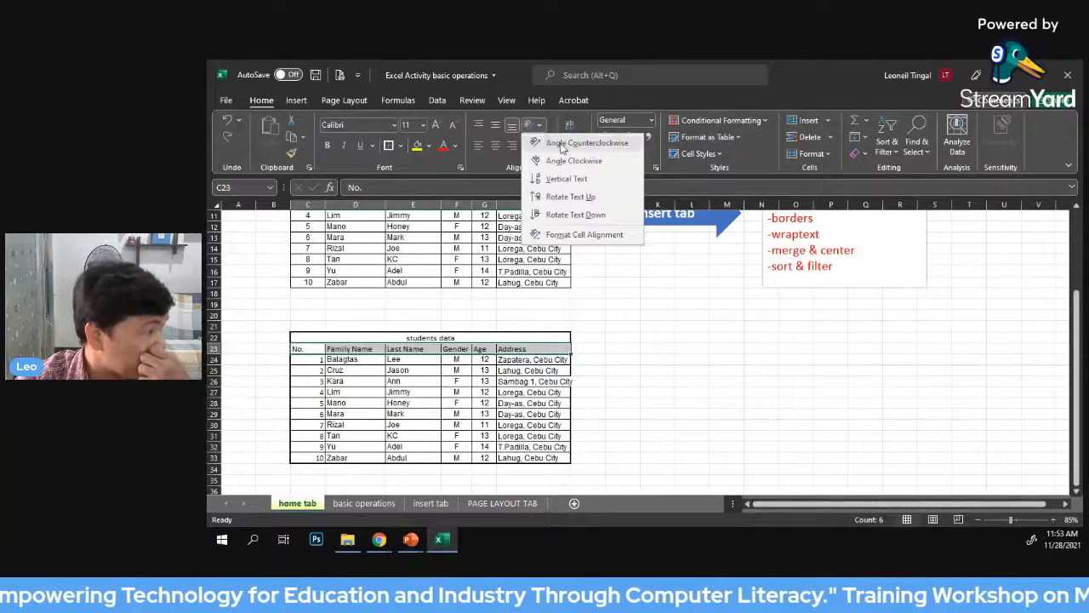
left_click(562, 143)
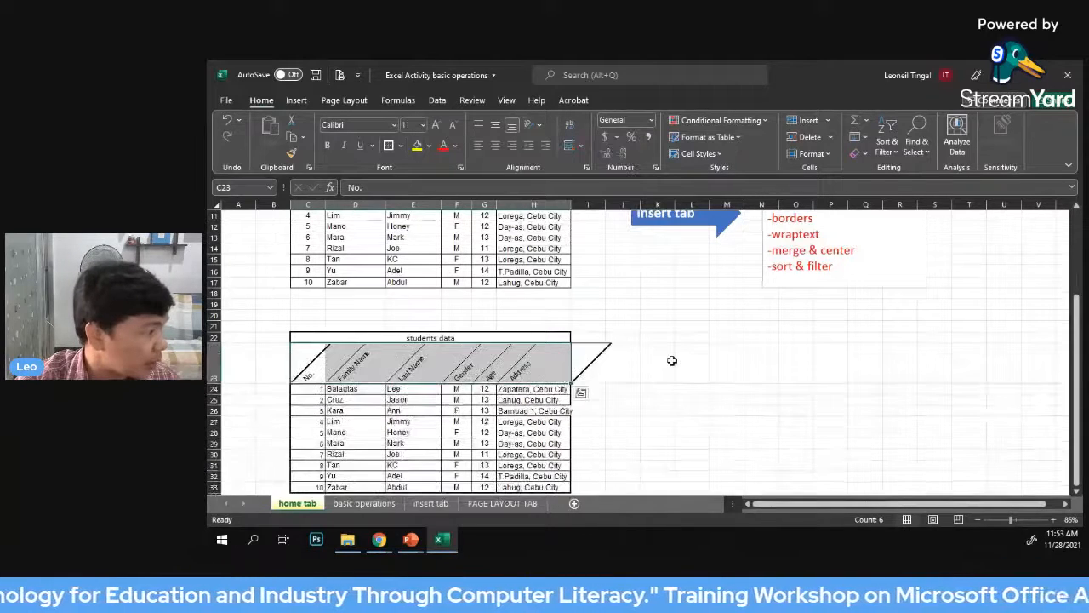
left_click_drag(311, 366, 547, 375)
scroll(696, 386, "down", 1)
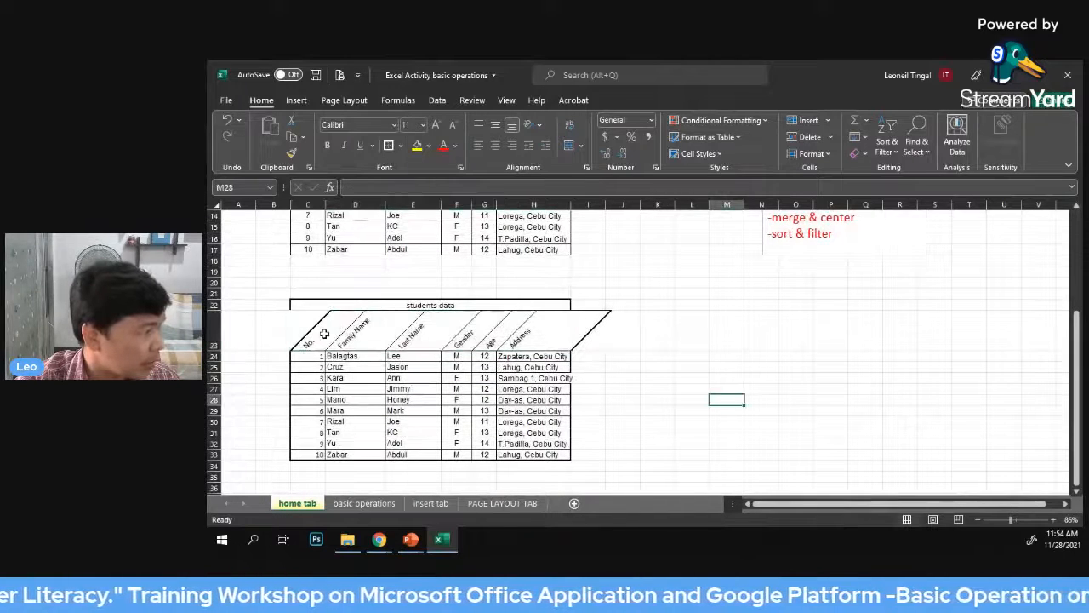
left_click(670, 358)
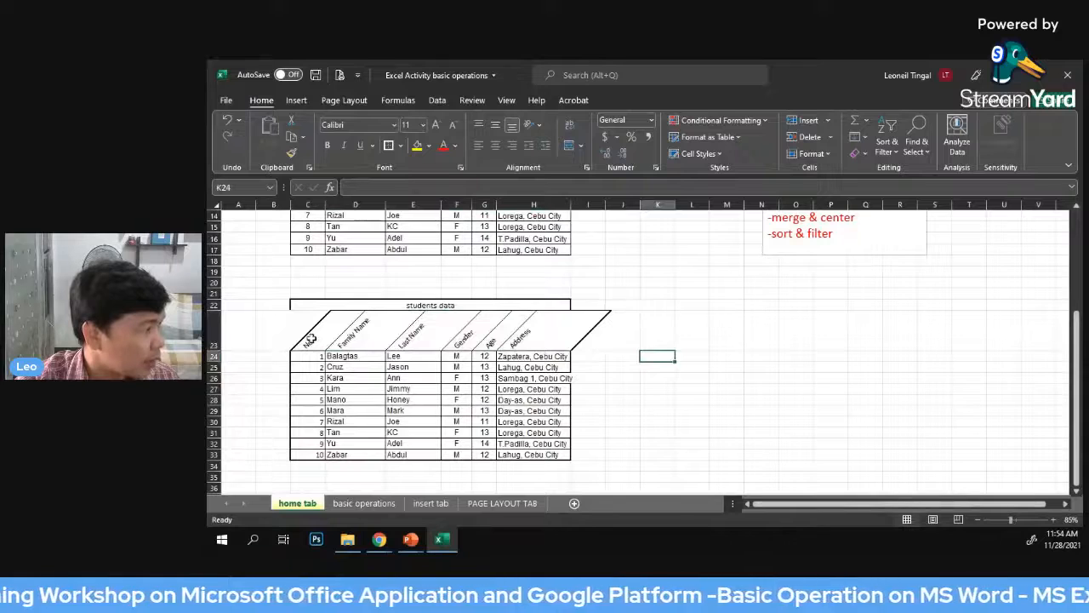
Change the orientation of the heading cells C23 to H23 to Angle Clockwise
left_click_drag(310, 338, 533, 340)
left_click(531, 125)
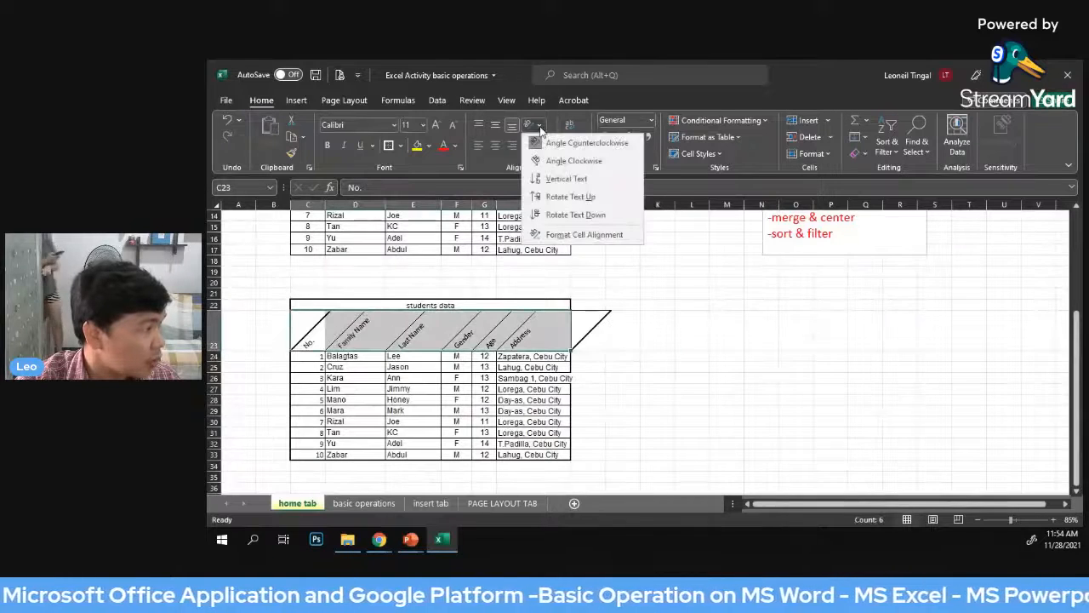
left_click(553, 161)
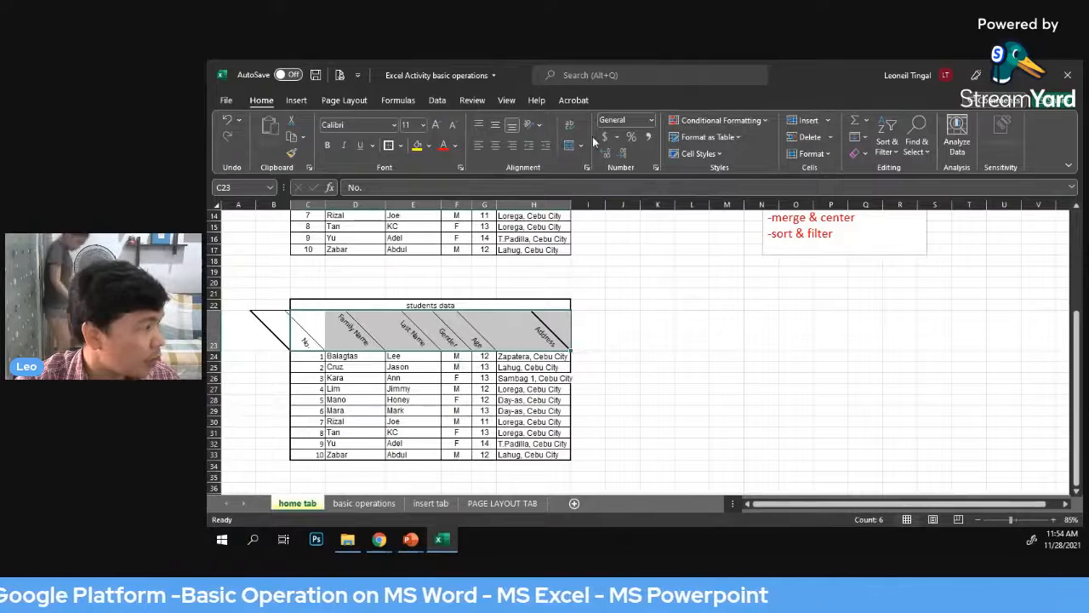
Switch the heading cells C23 to H23 to the Vertical Text orientation
left_click(529, 125)
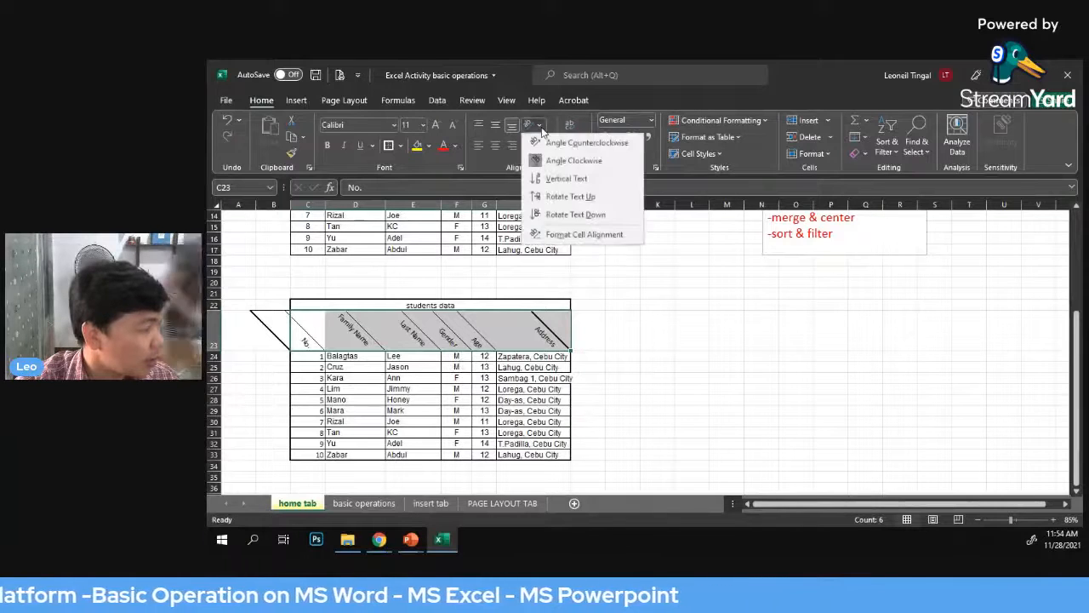
left_click(564, 180)
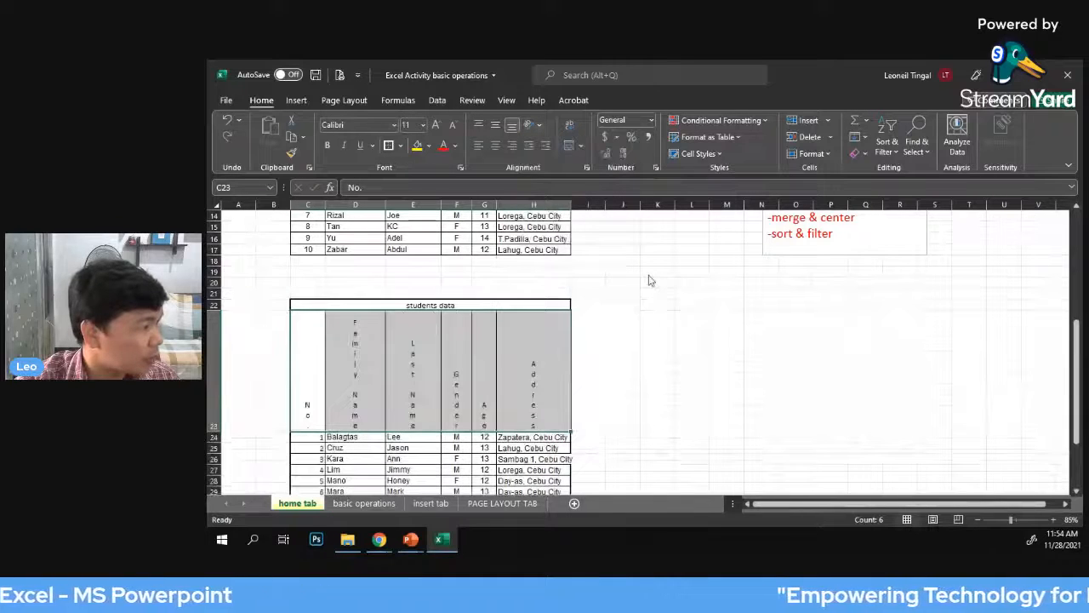
left_click(713, 389)
left_click_drag(303, 377, 513, 394)
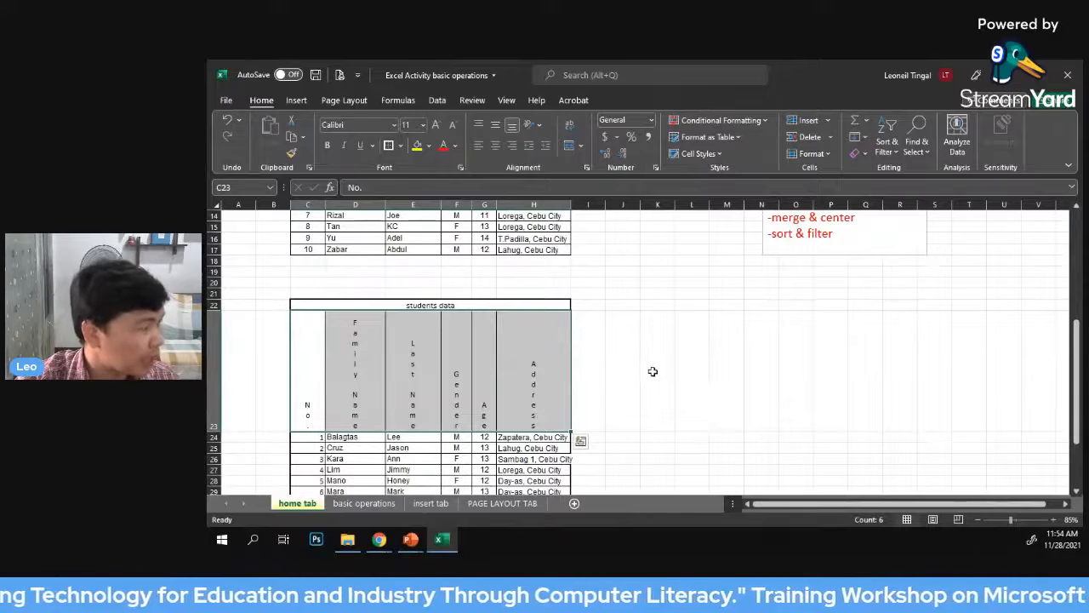
Turn off the Vertical Text orientation so the headings in C23 to H23 read horizontally again
scroll(662, 371, "down", 2)
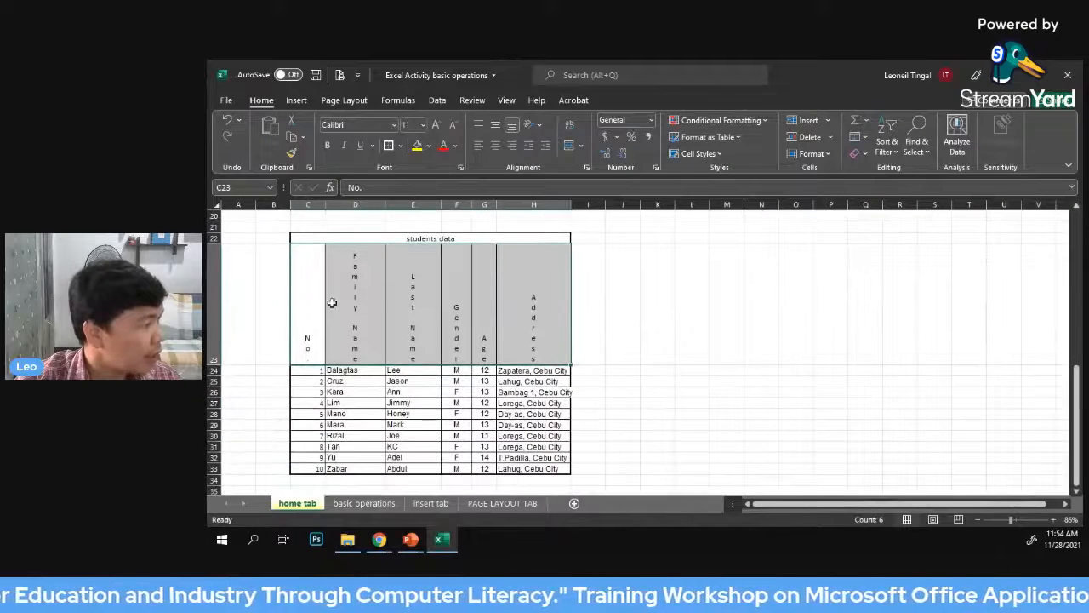
left_click(316, 302)
left_click_drag(364, 303, 530, 317)
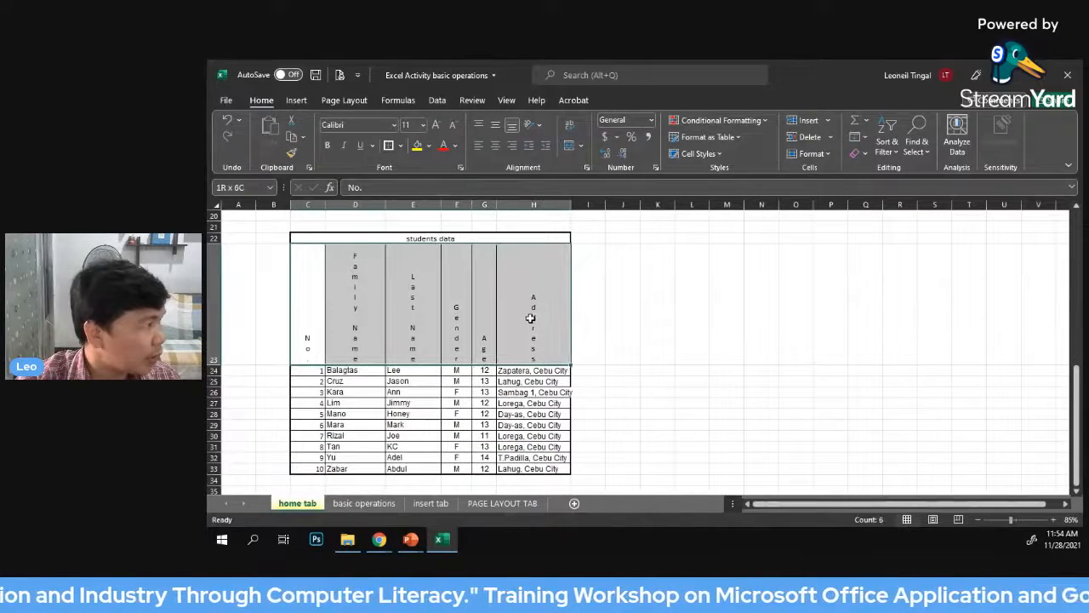
left_click(541, 126)
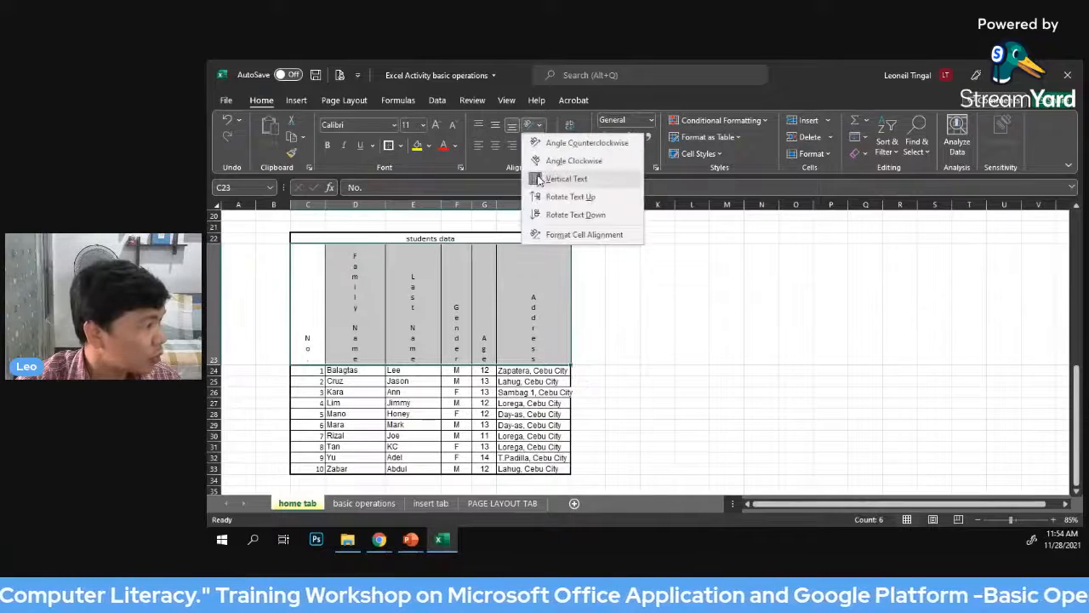
left_click(566, 179)
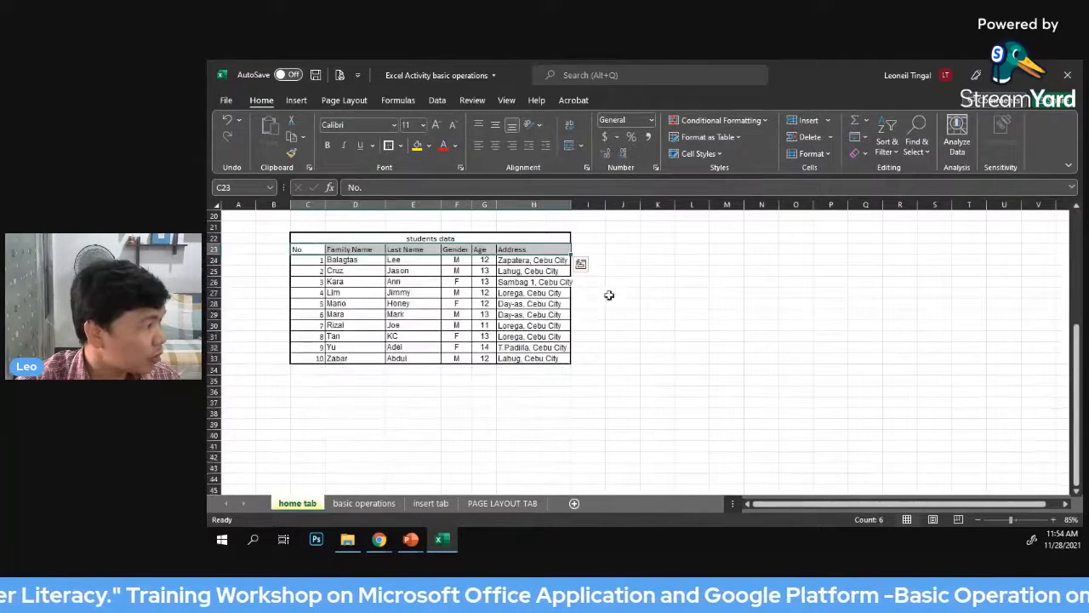
left_click(667, 292)
Center the headings and all ten student records horizontally in cells C23 to H33
scroll(557, 287, "up", 2)
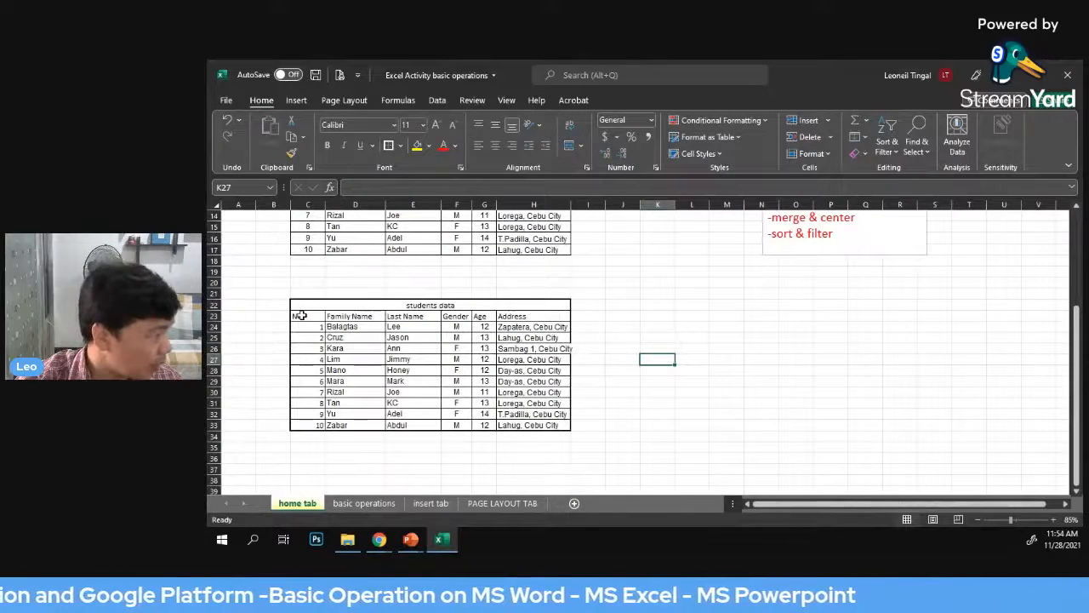
left_click_drag(300, 315, 522, 425)
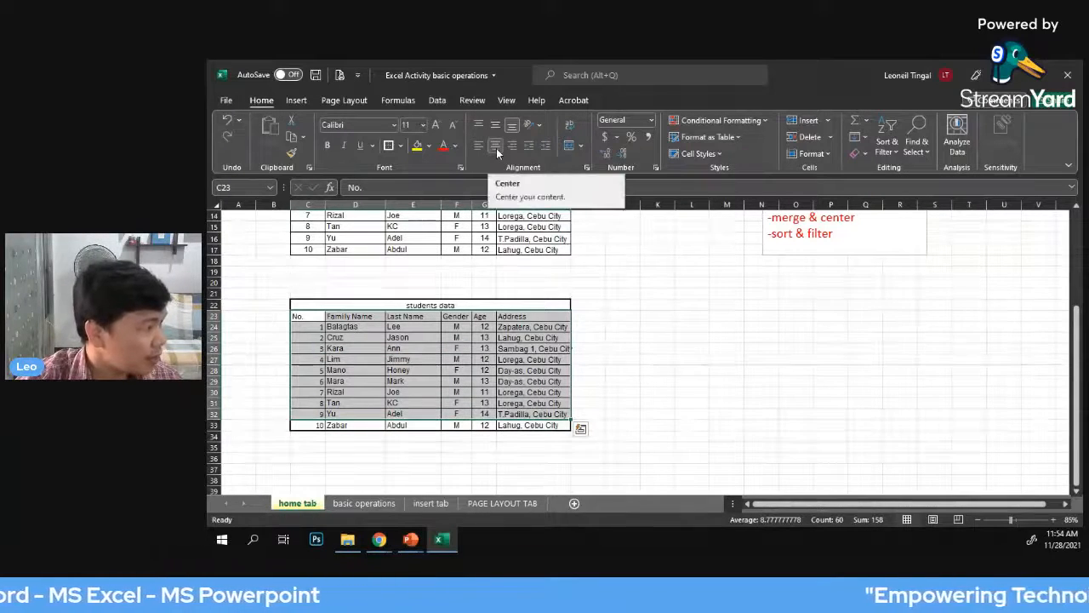
left_click(796, 403)
left_click_drag(297, 317, 522, 424)
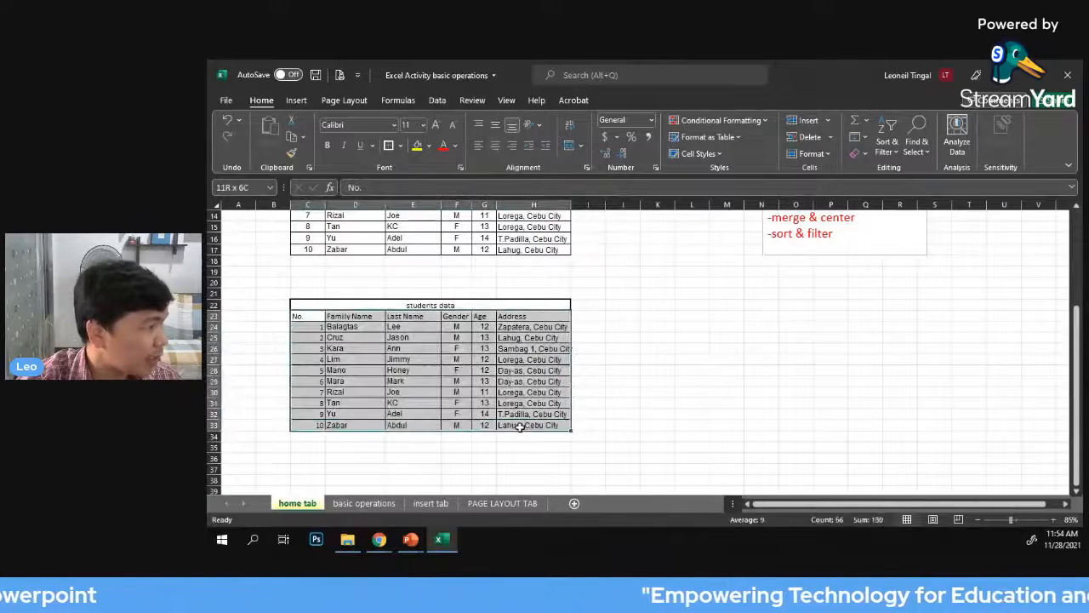
left_click(497, 146)
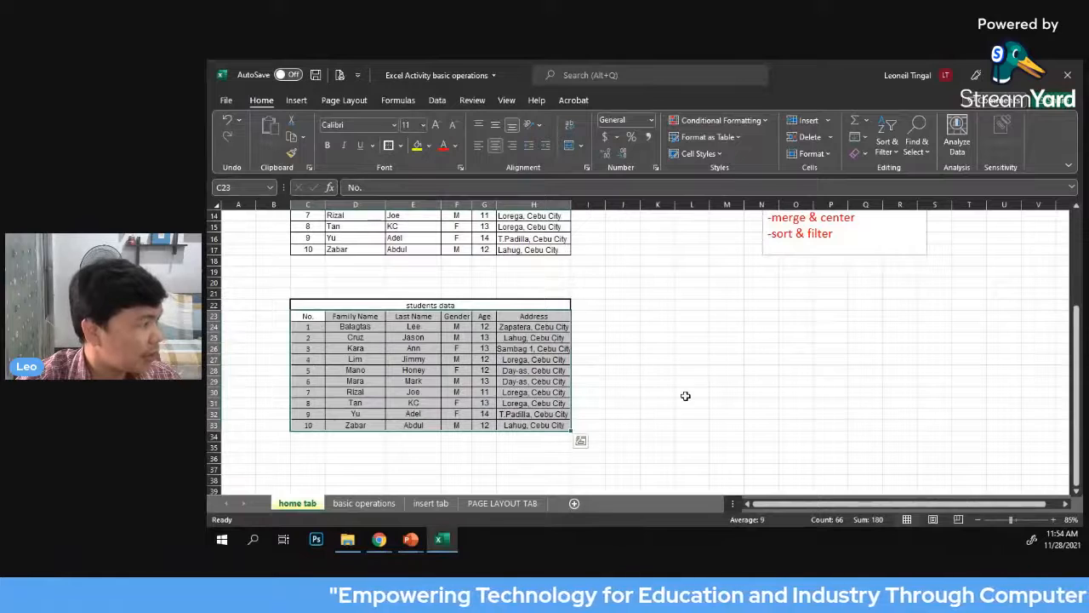
left_click(658, 369)
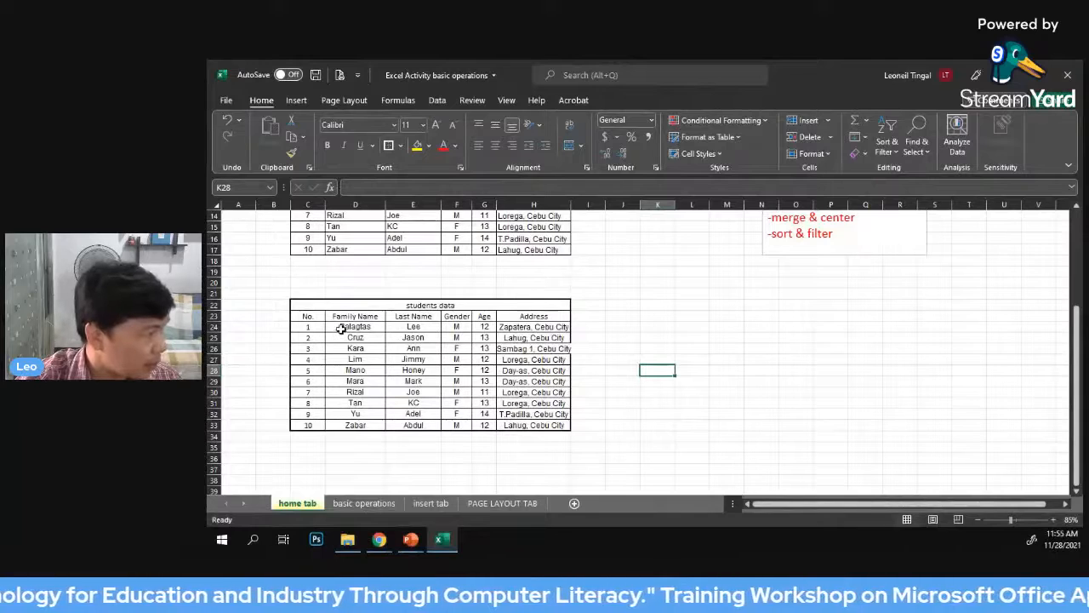
Left-align the student records from Family Name to Address in cells D24 to H33
left_click_drag(340, 328, 526, 425)
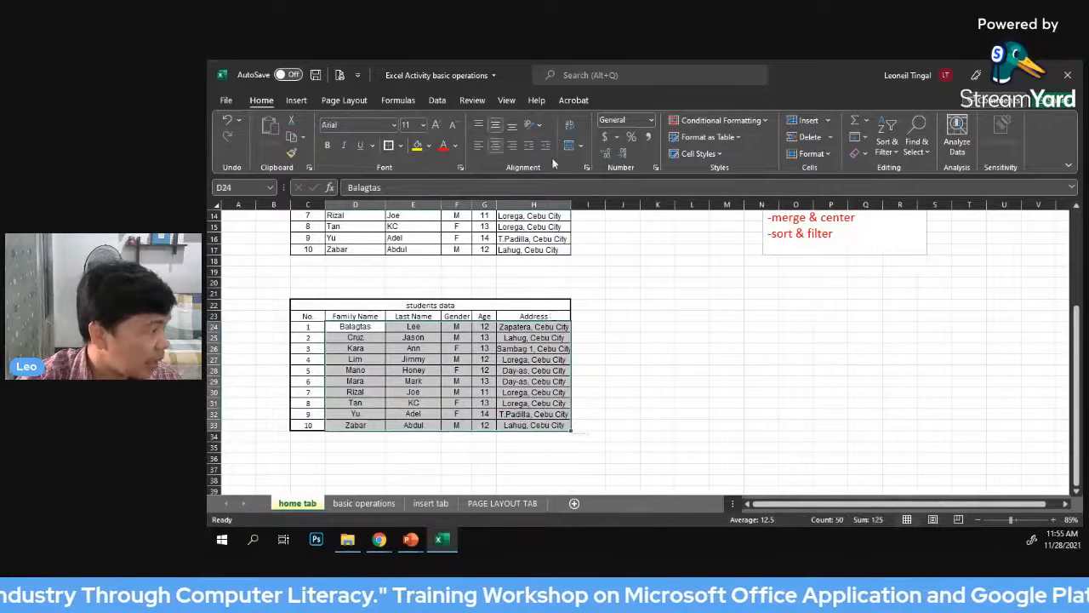
left_click(480, 144)
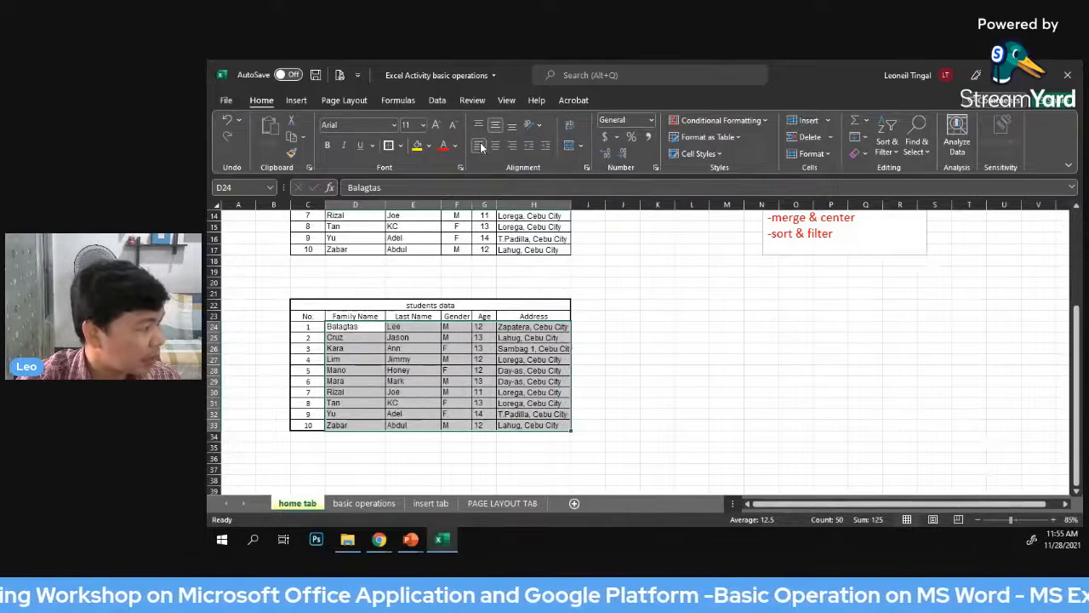
left_click(657, 392)
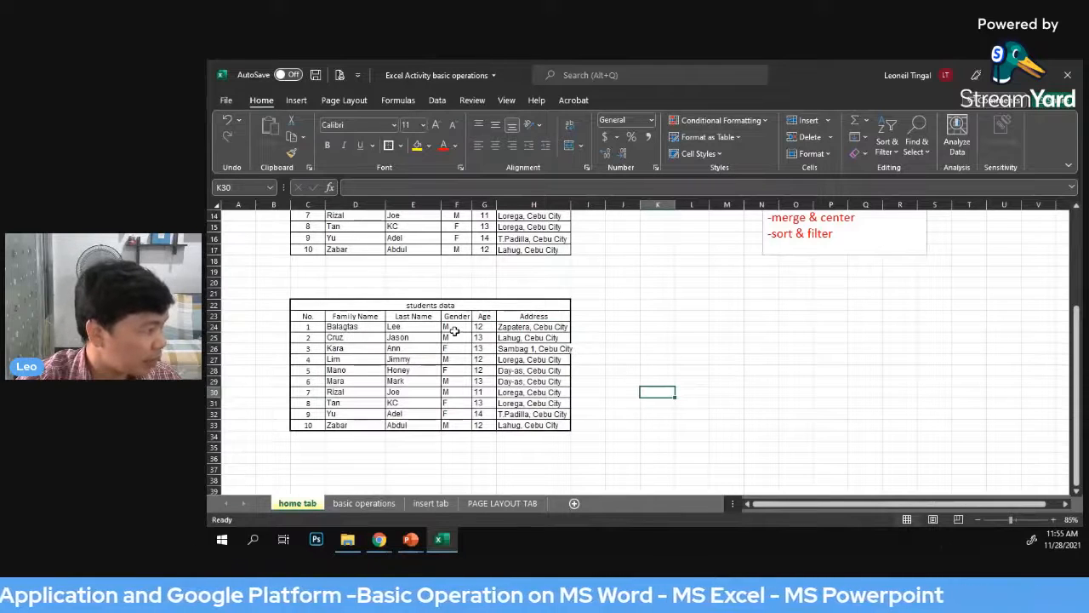
Center the Gender values of all ten students in cells F24 to F33
left_click_drag(457, 327, 456, 424)
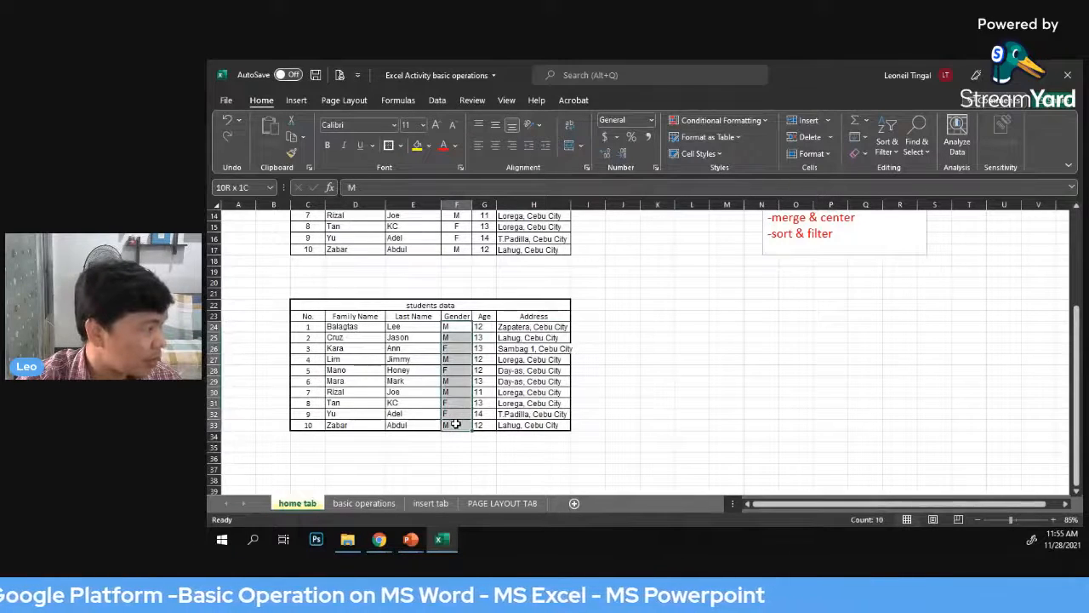
left_click(495, 146)
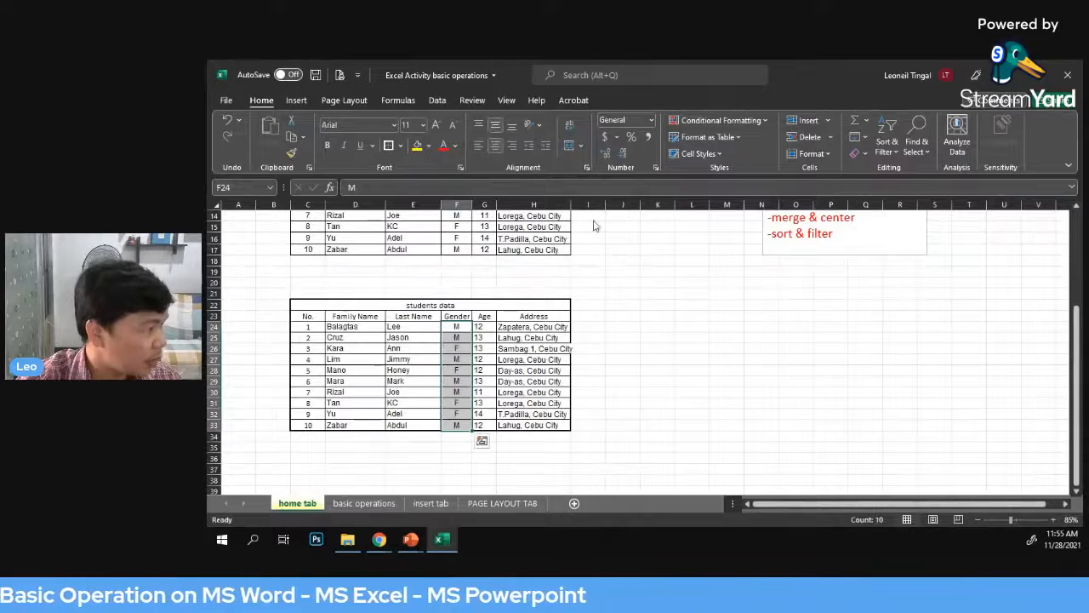
left_click(670, 296)
Center the Age values of all ten students in cells G24 to G33
left_click_drag(481, 326, 478, 414)
left_click(495, 145)
left_click(681, 324)
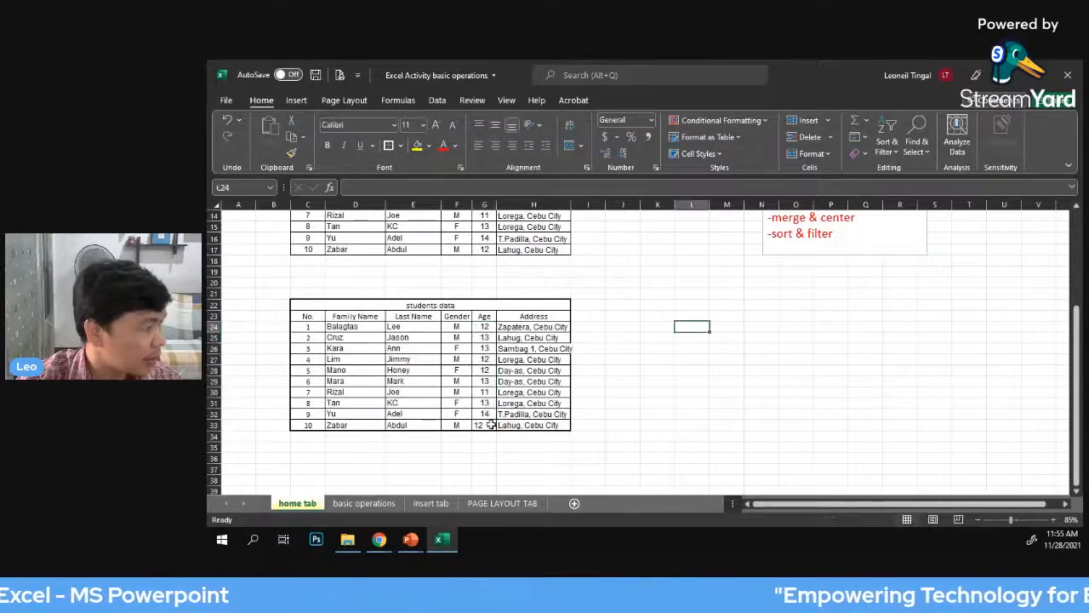
left_click(484, 425)
left_click(496, 146)
left_click(737, 323)
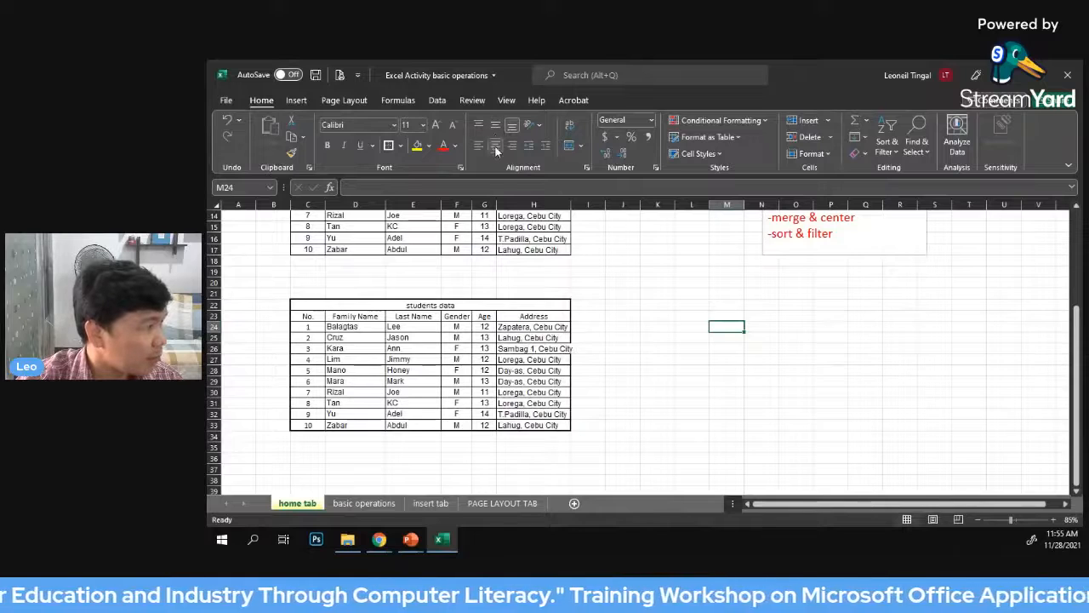
left_click(719, 392)
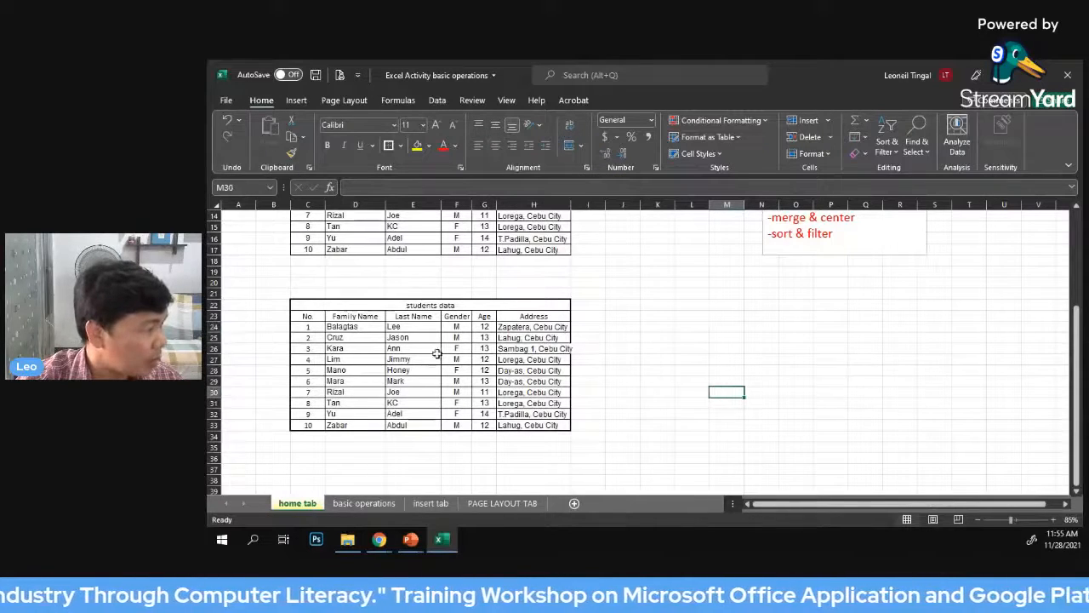
Toggle Middle Align on and off for the student records in cells D24 to H33
left_click(417, 329)
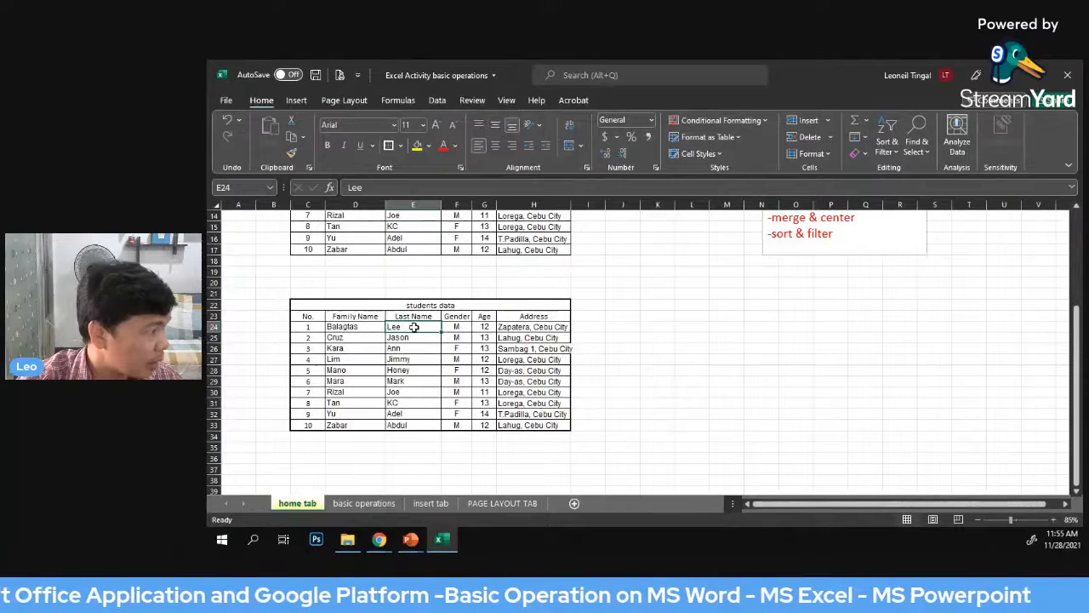
left_click_drag(415, 328, 463, 428)
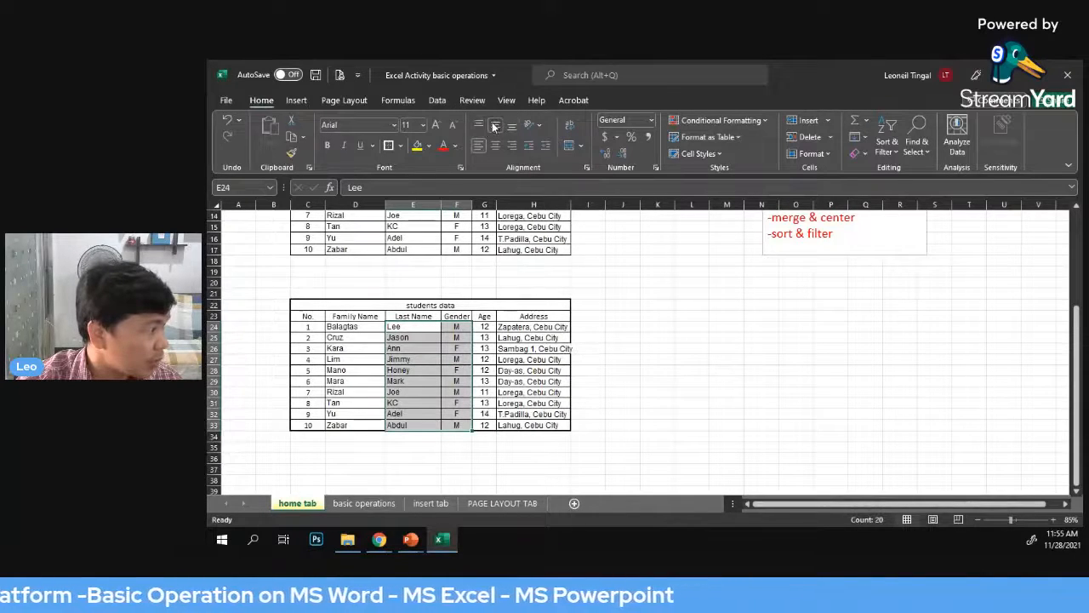
left_click(414, 414)
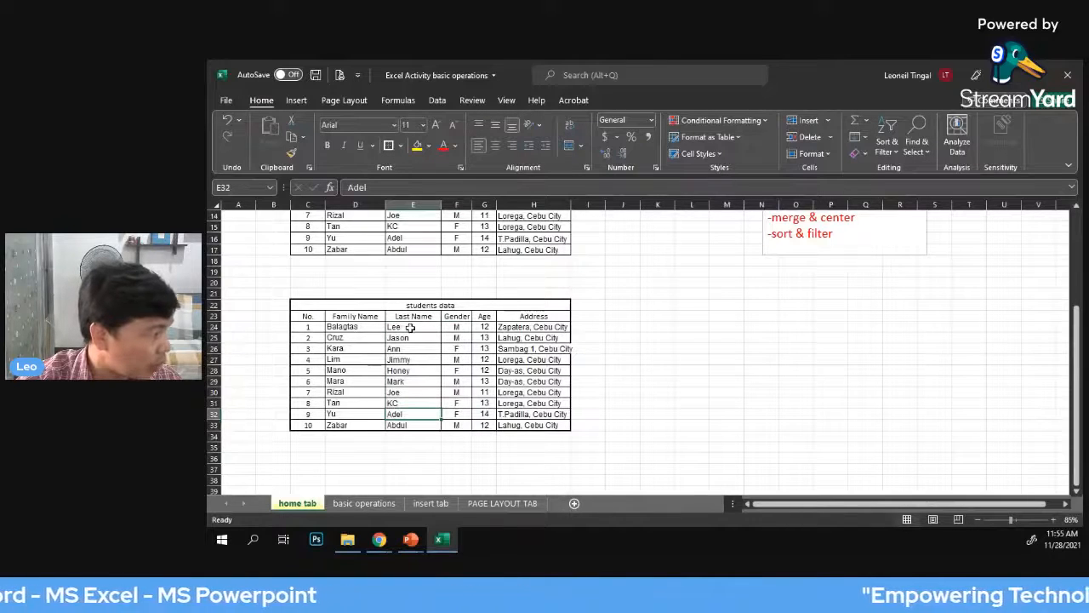
left_click_drag(413, 330, 406, 416)
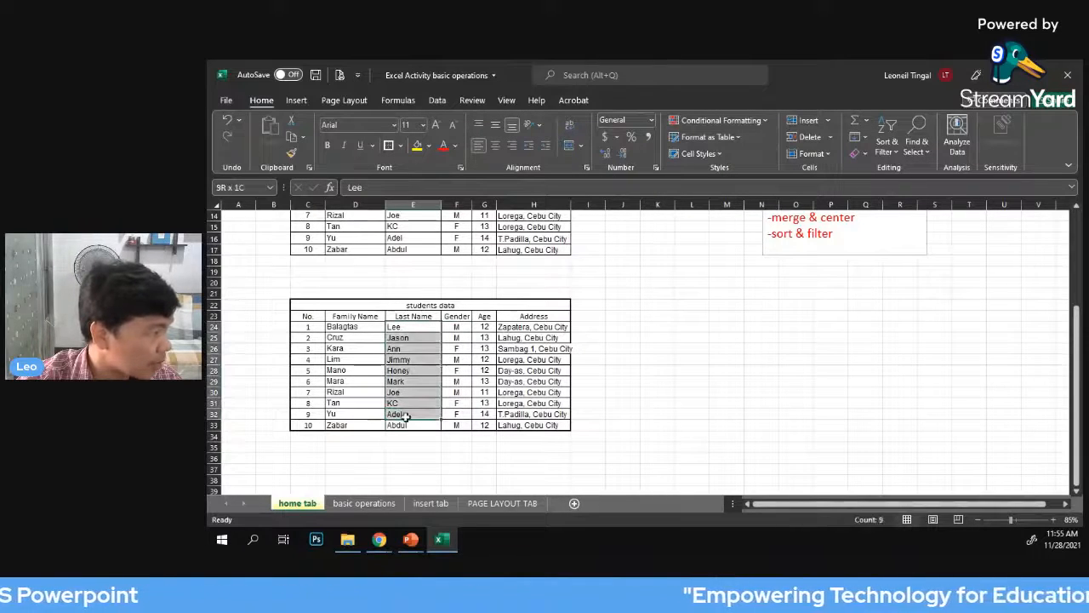
left_click_drag(356, 327, 515, 421)
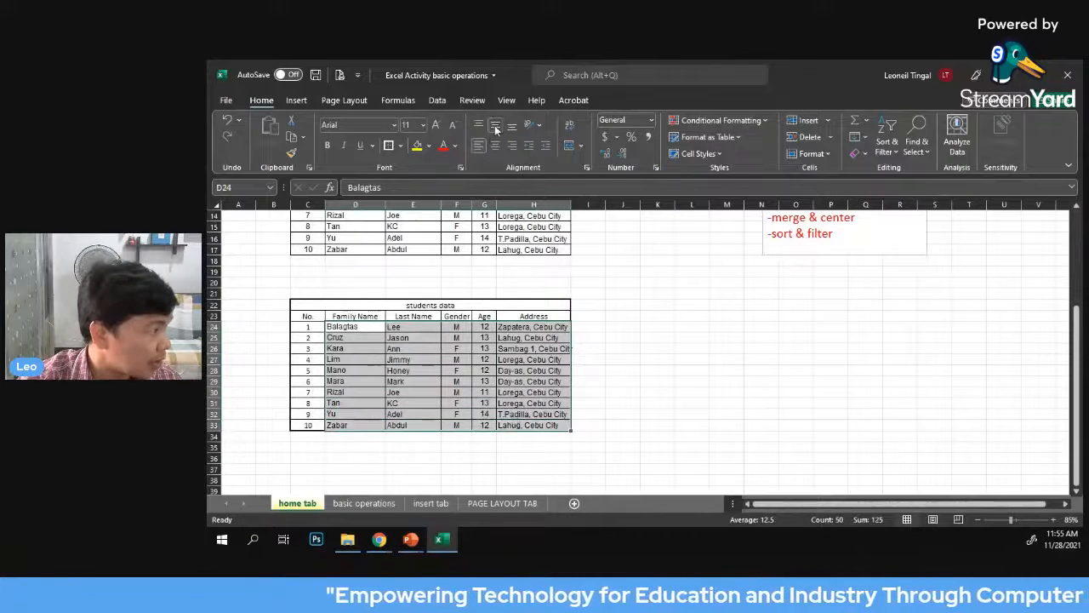
left_click_drag(332, 334, 514, 424)
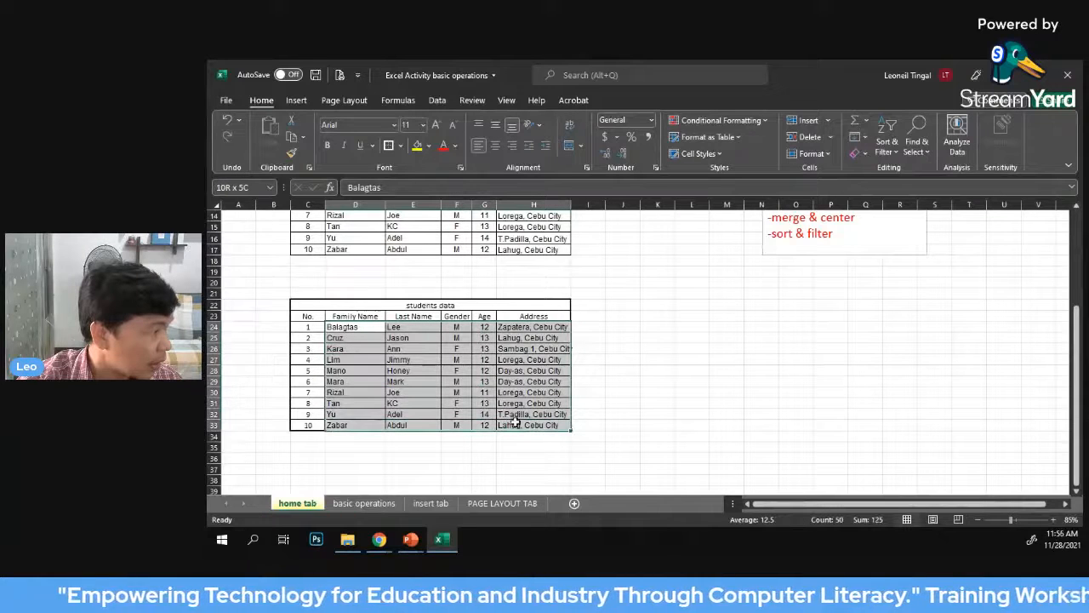
left_click(496, 130)
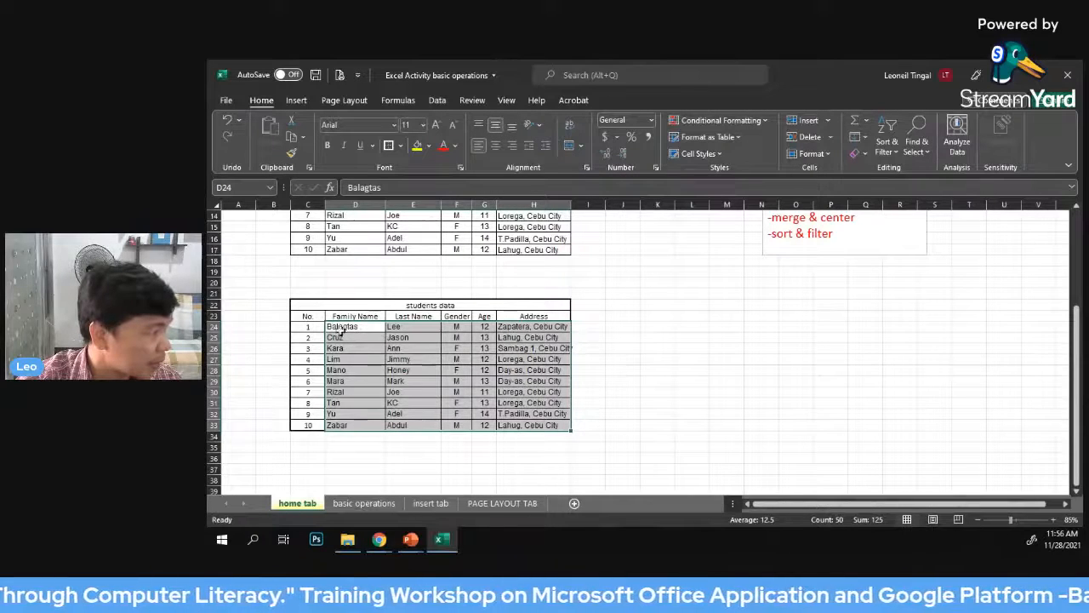
left_click(496, 130)
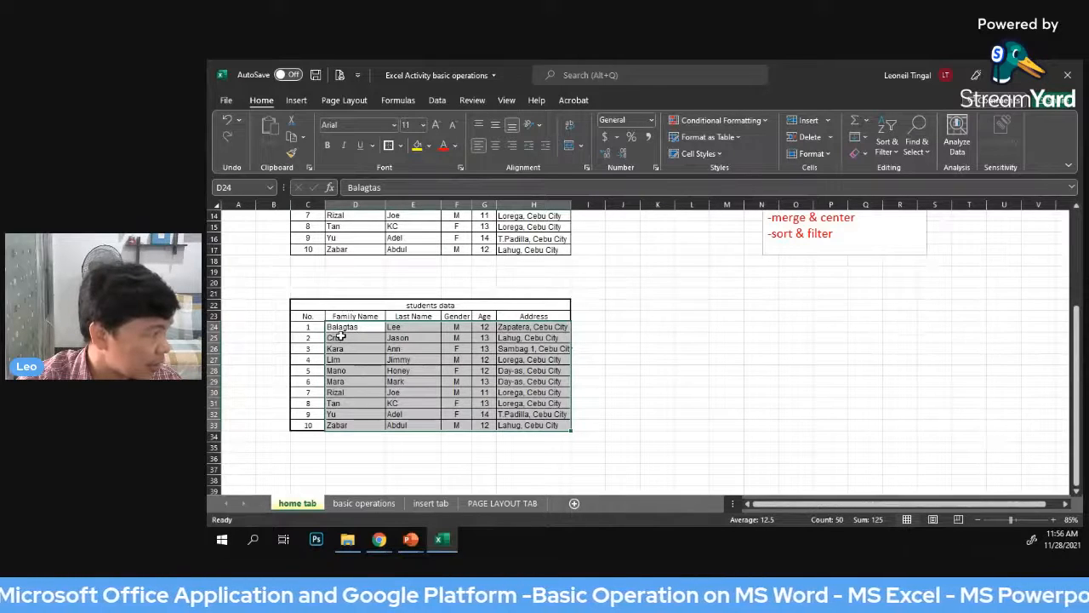
left_click(493, 128)
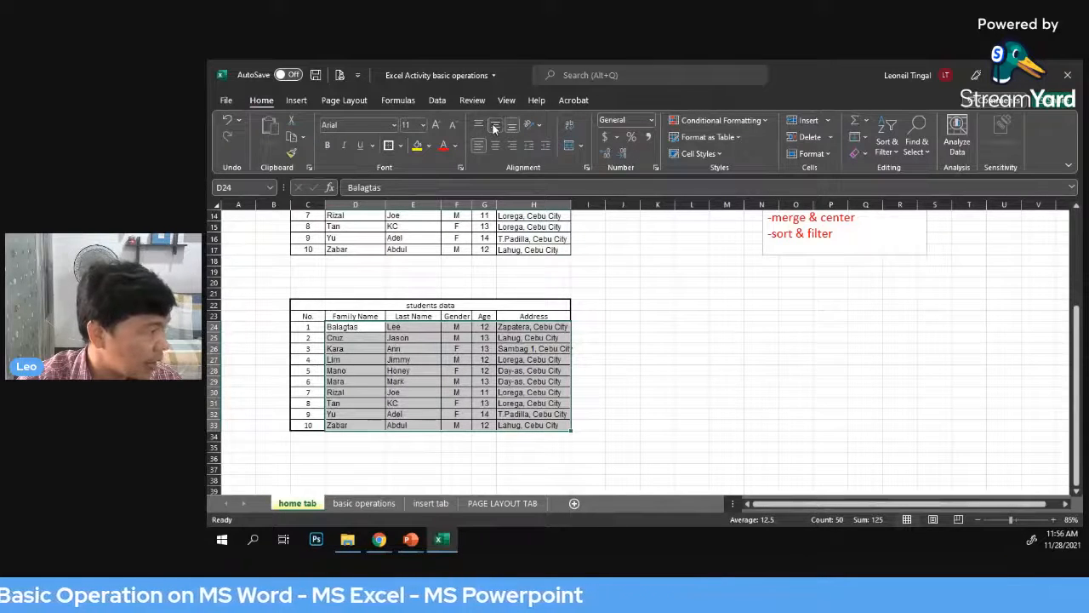
left_click(683, 367)
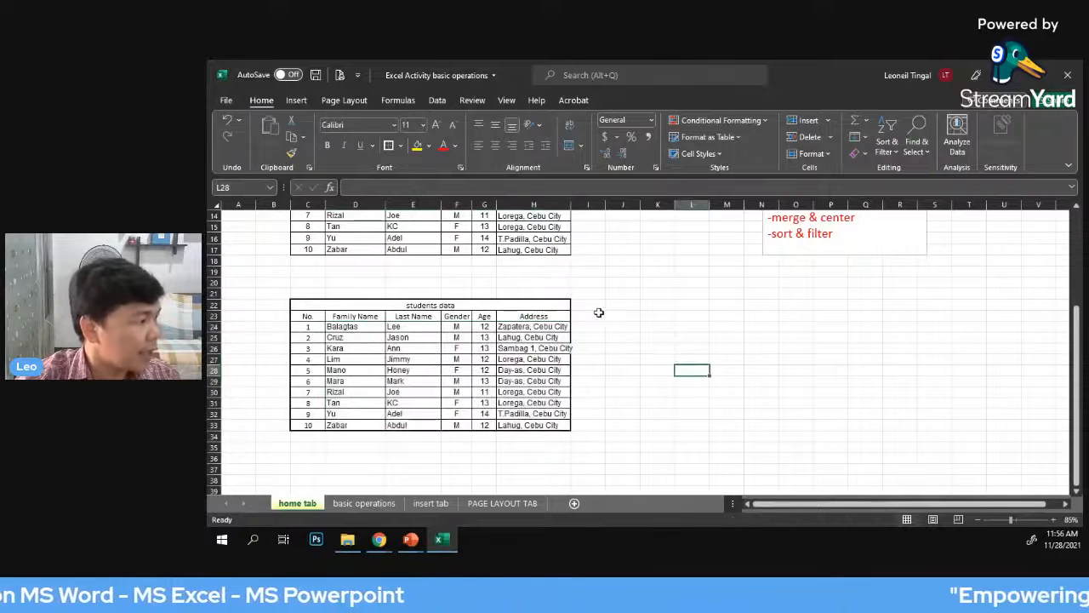
Go through the students data headings in row 23 one by one, from No. to Address
left_click(626, 295)
scroll(773, 325, "up", 1)
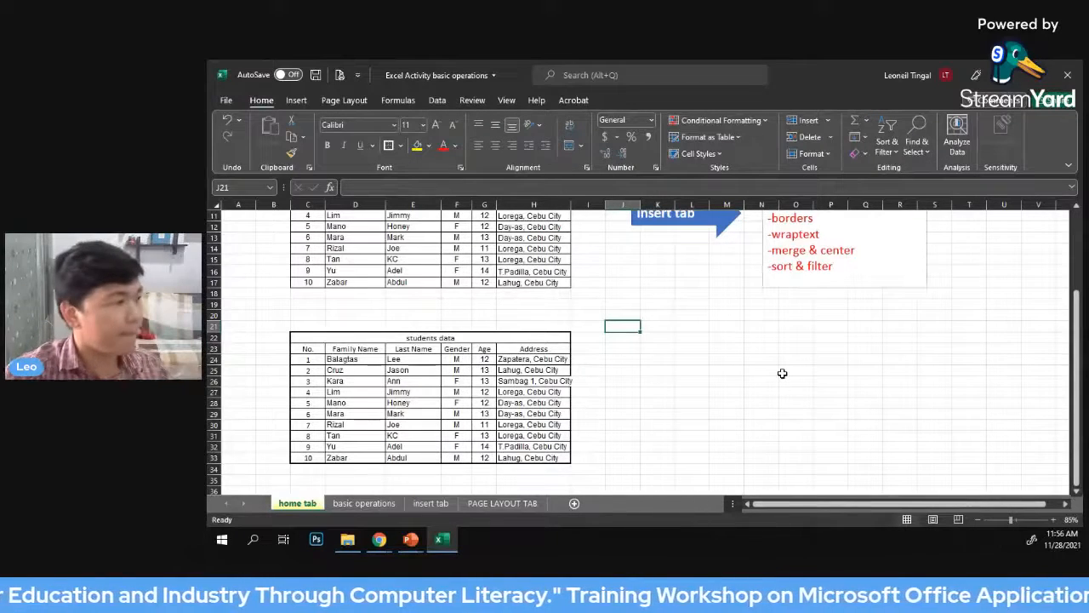
scroll(787, 345, "down", 1)
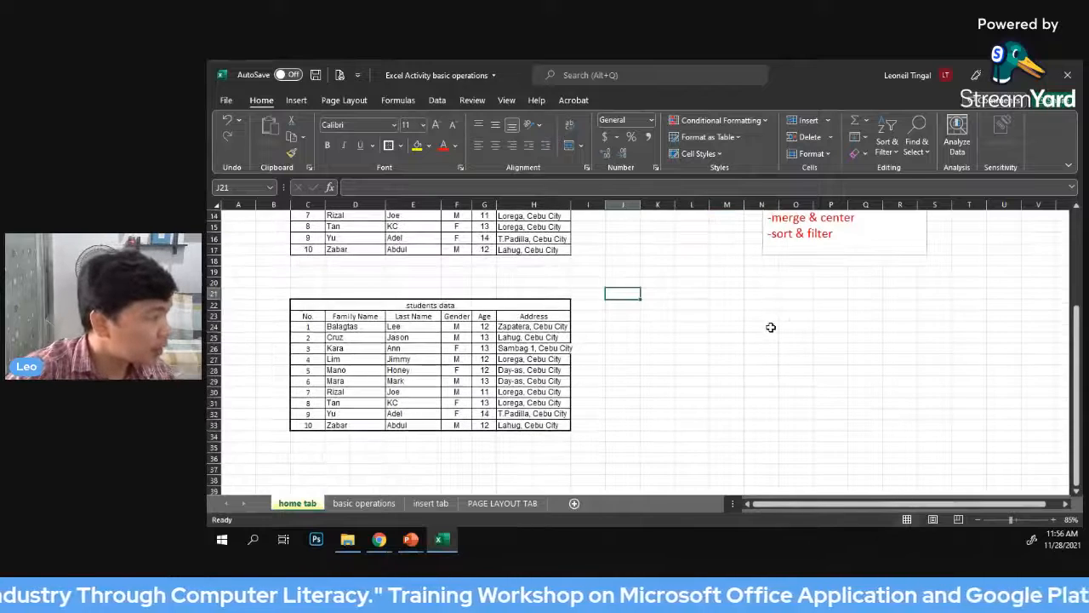
scroll(770, 326, "up", 1)
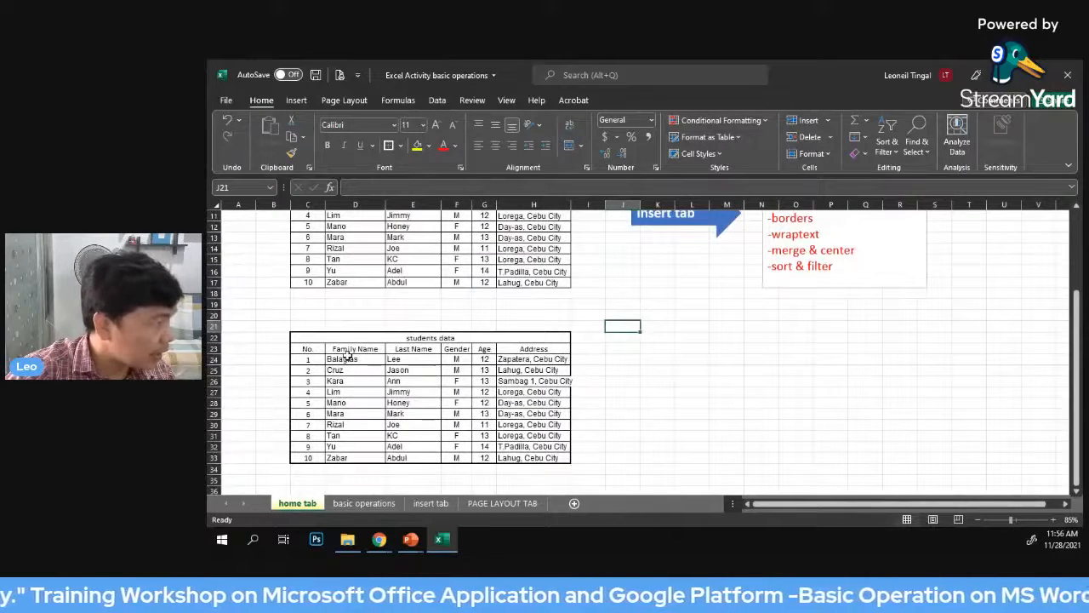
scroll(348, 358, "down", 2)
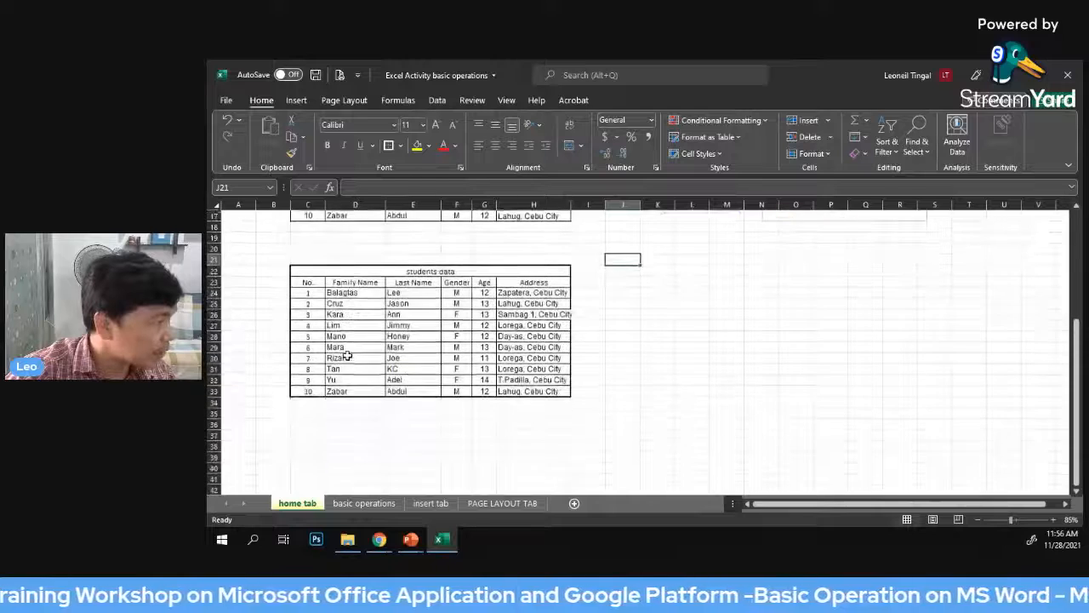
left_click(307, 283)
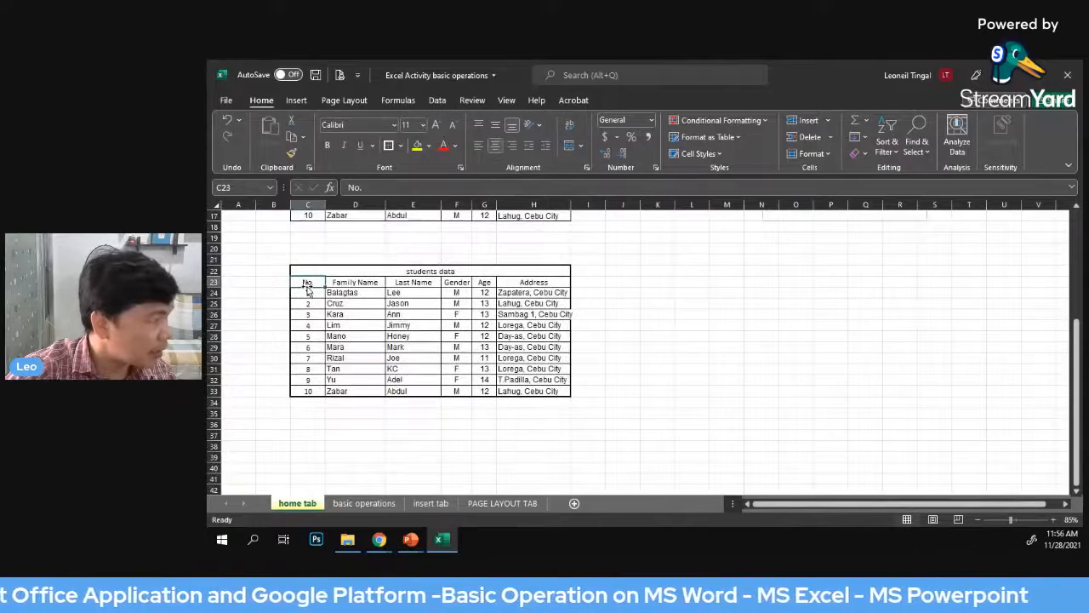
left_click(350, 284)
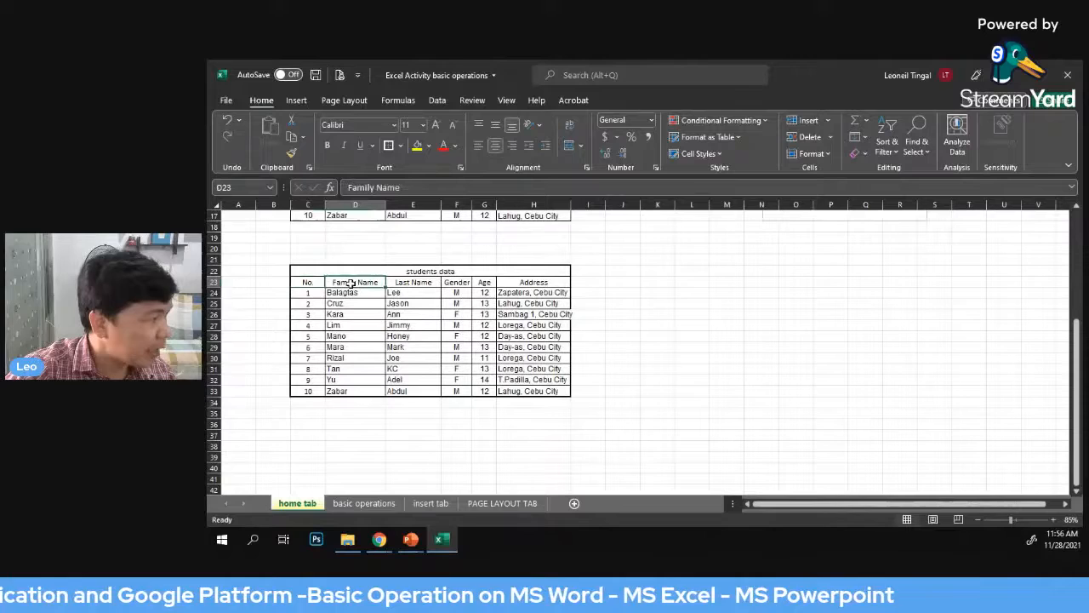
left_click(413, 285)
left_click(458, 284)
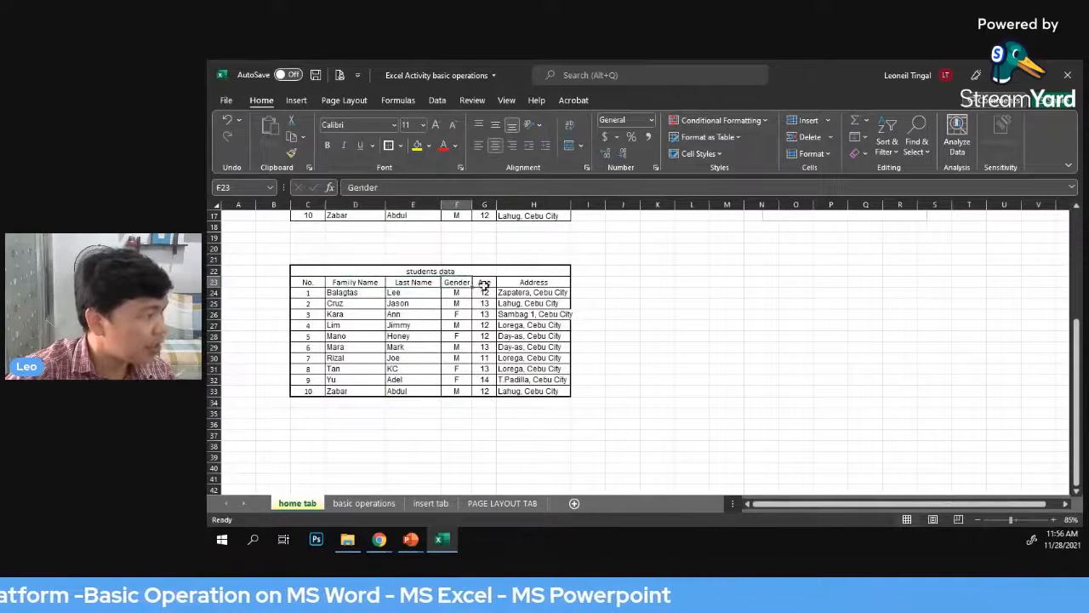
left_click(484, 285)
left_click(535, 286)
left_click(807, 339)
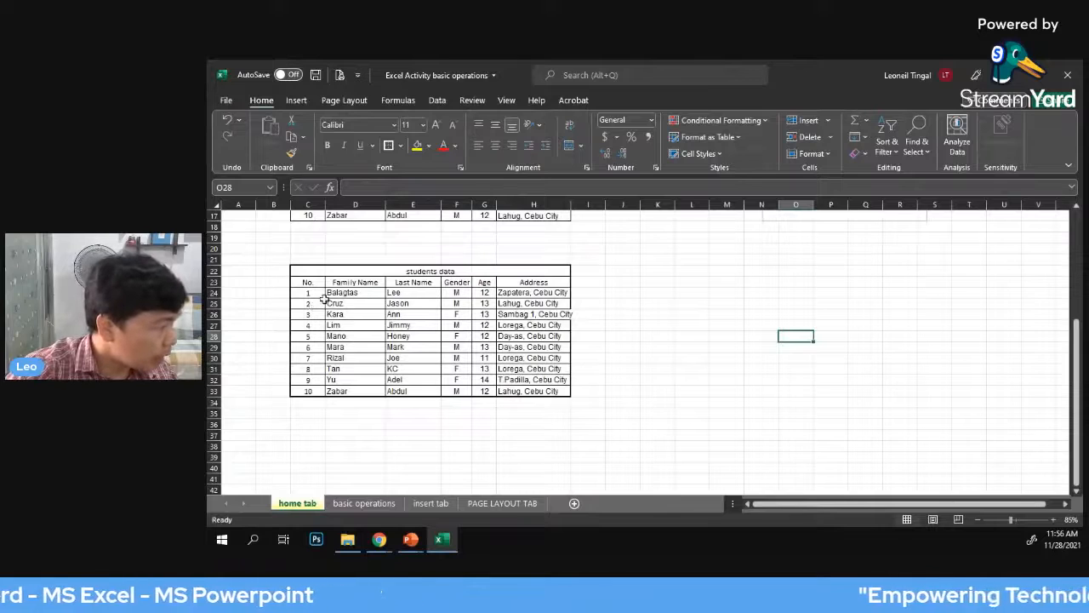
Sort the student records in cells C24 to H33 from largest to smallest number
left_click_drag(305, 296, 532, 393)
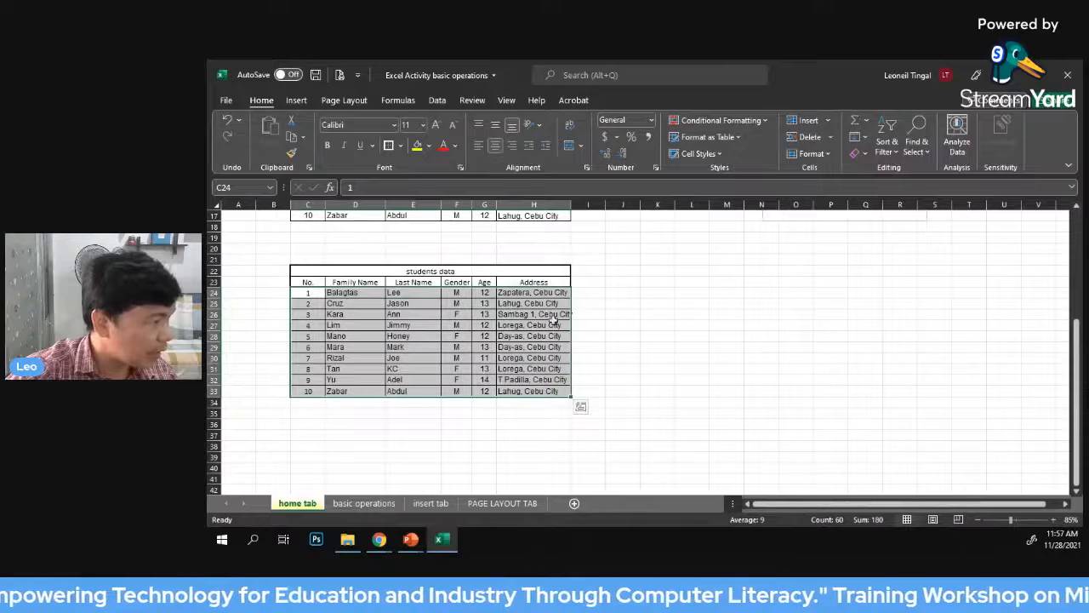
left_click(893, 151)
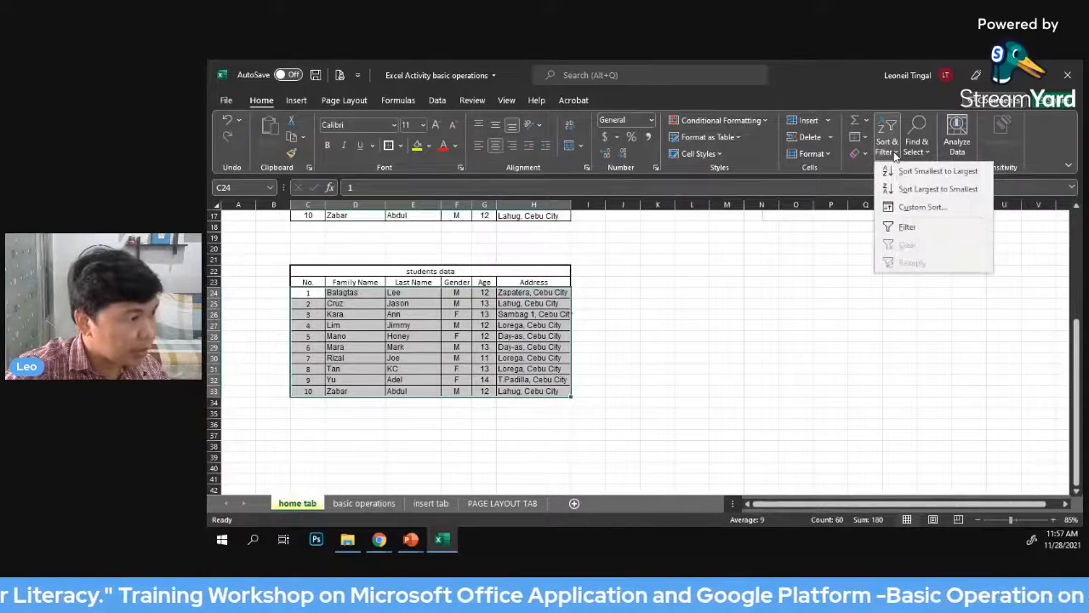
left_click(925, 189)
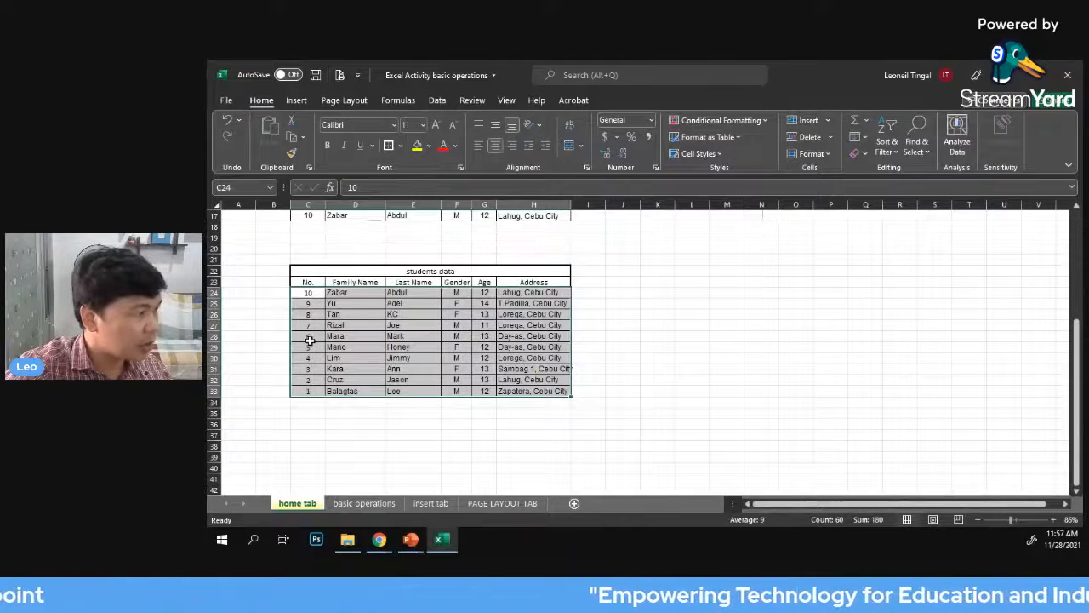
Sort the student records in cells C24 to H33 from smallest to largest number
left_click(886, 146)
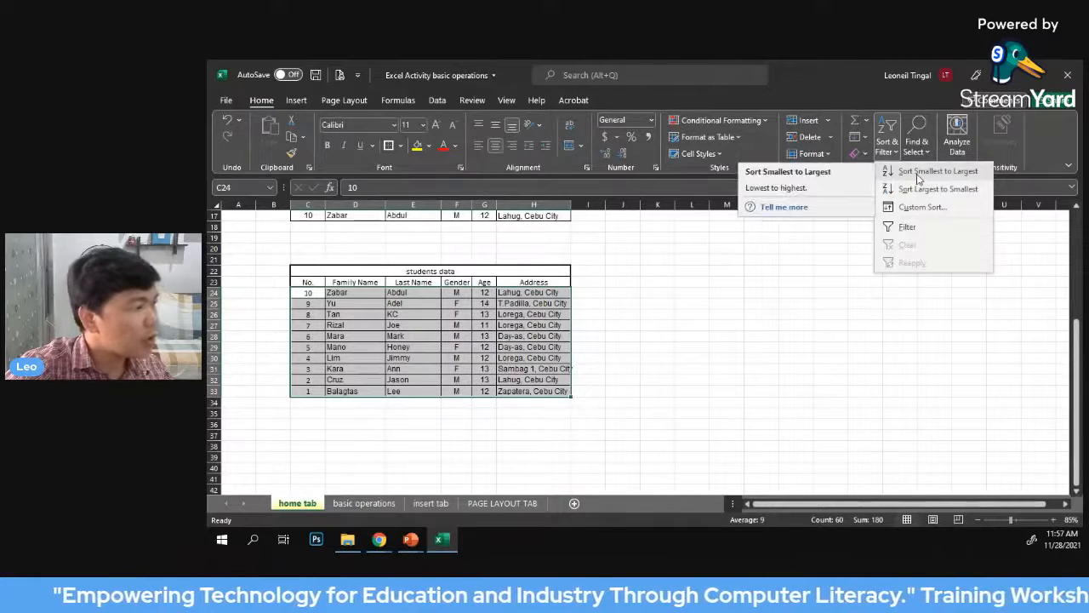
left_click(919, 172)
left_click(807, 389)
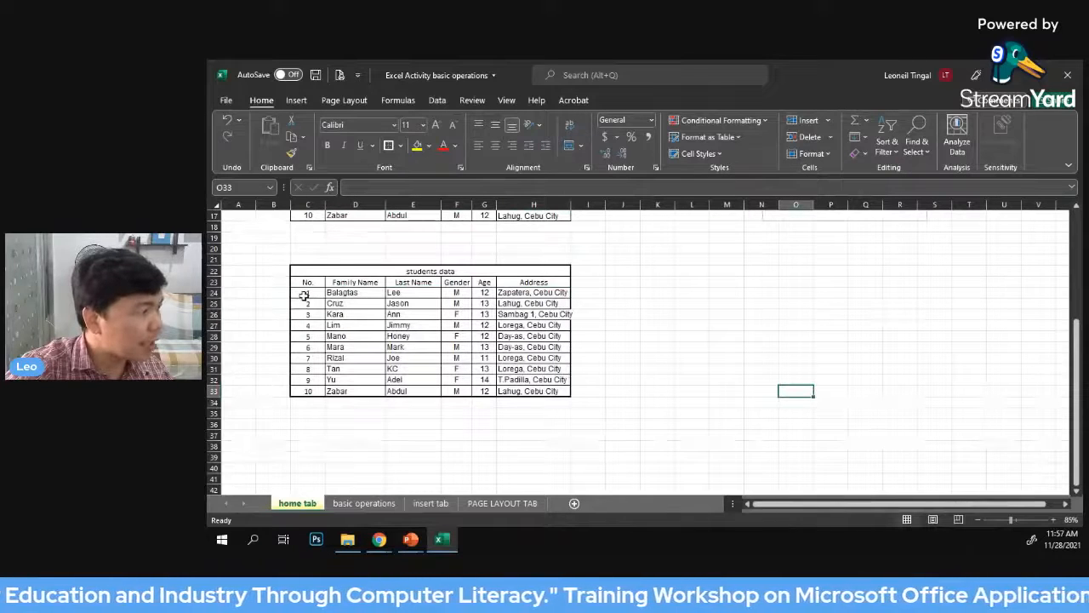
left_click_drag(304, 294, 562, 391)
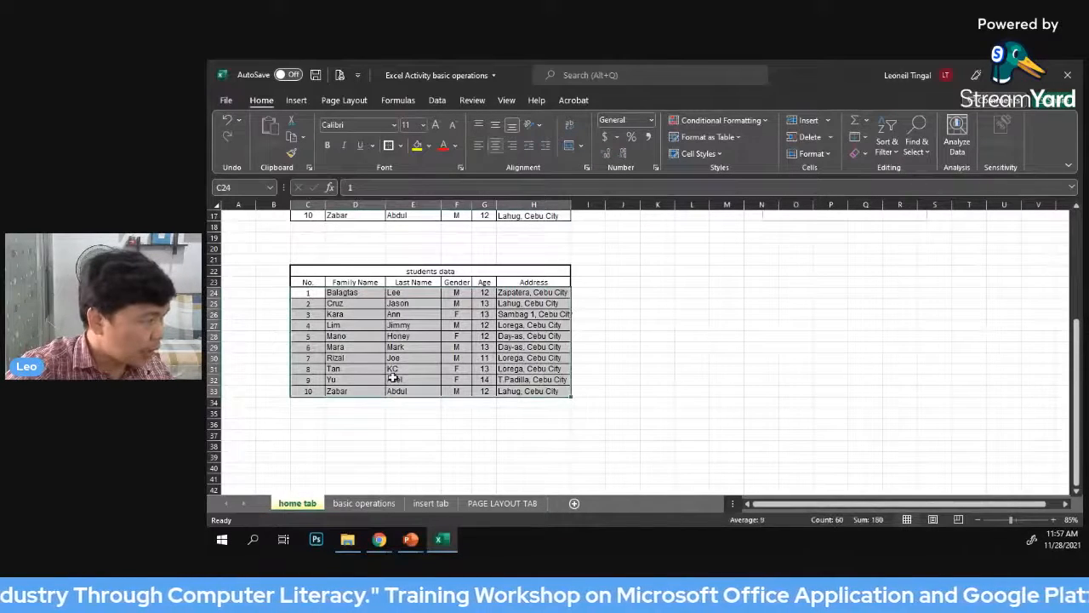
left_click(821, 312)
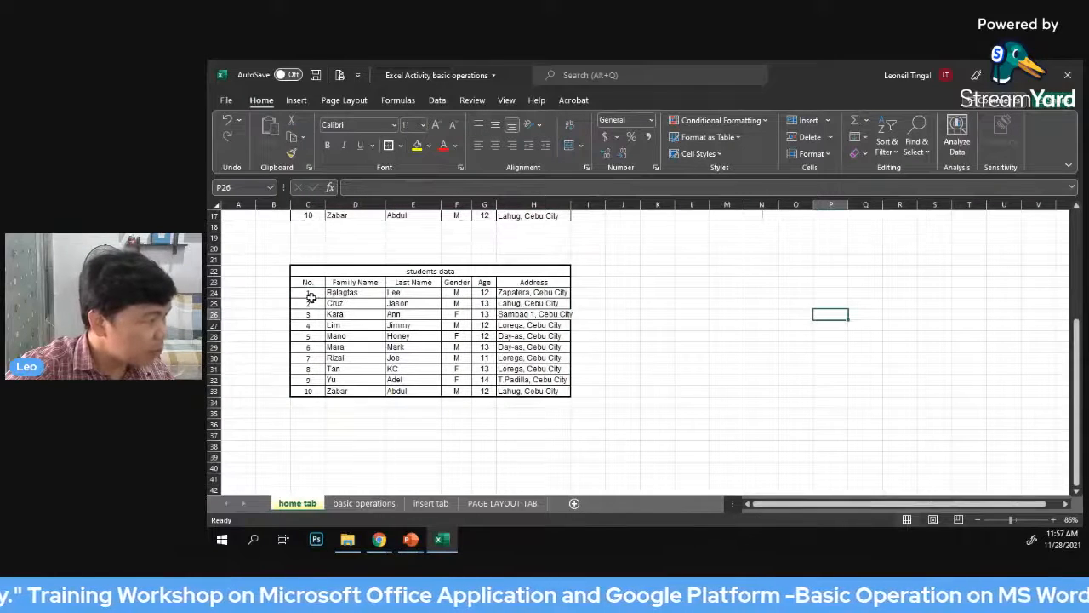
left_click_drag(307, 296, 553, 294)
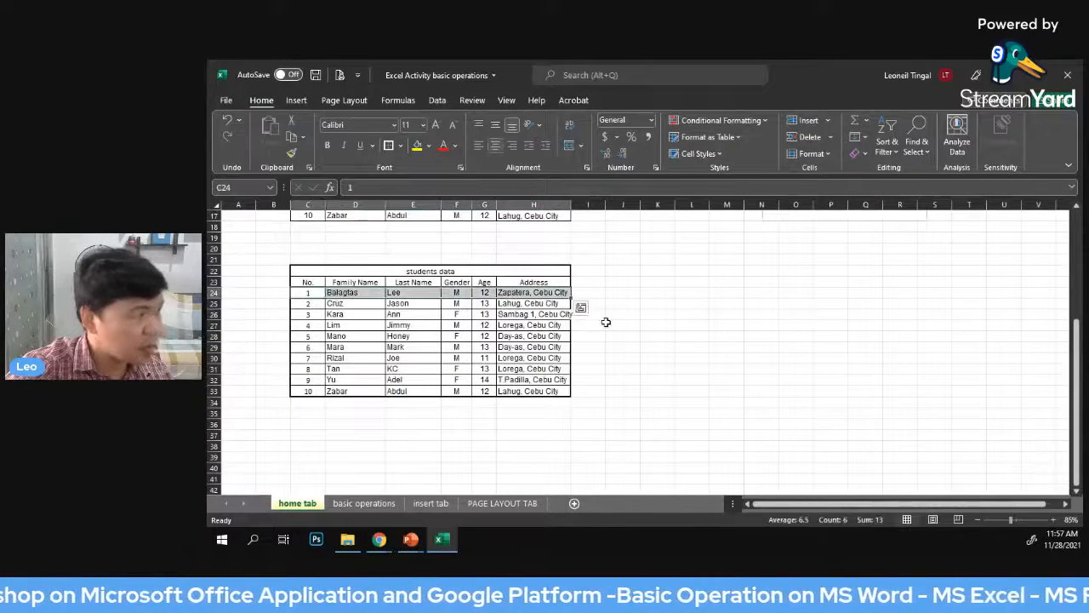
left_click(703, 325)
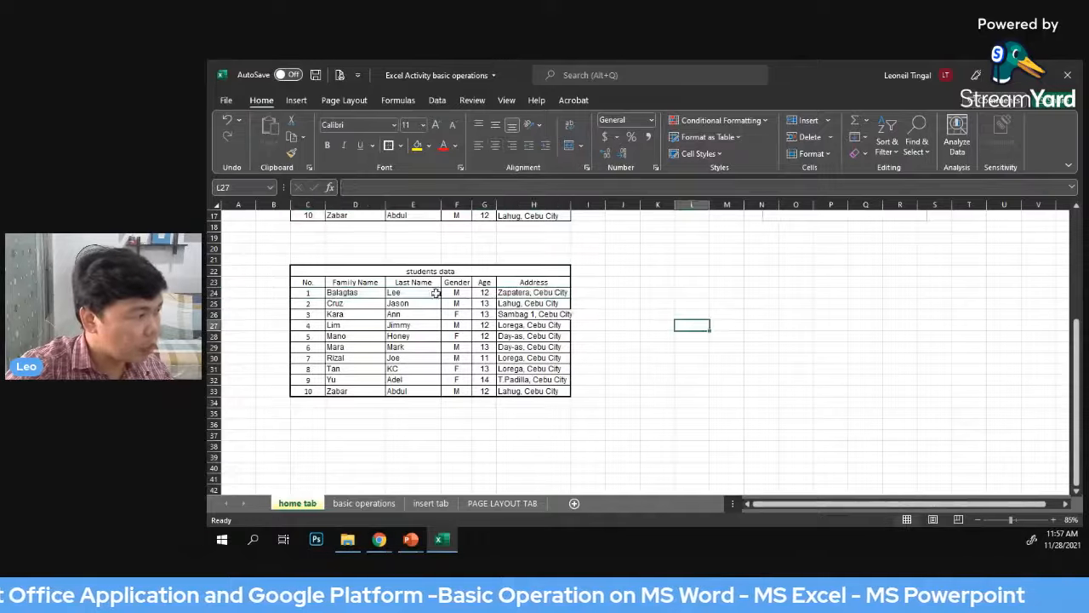
Widen column H slightly so the longest address fits inside the students data table
left_click_drag(305, 297, 521, 391)
left_click(829, 293)
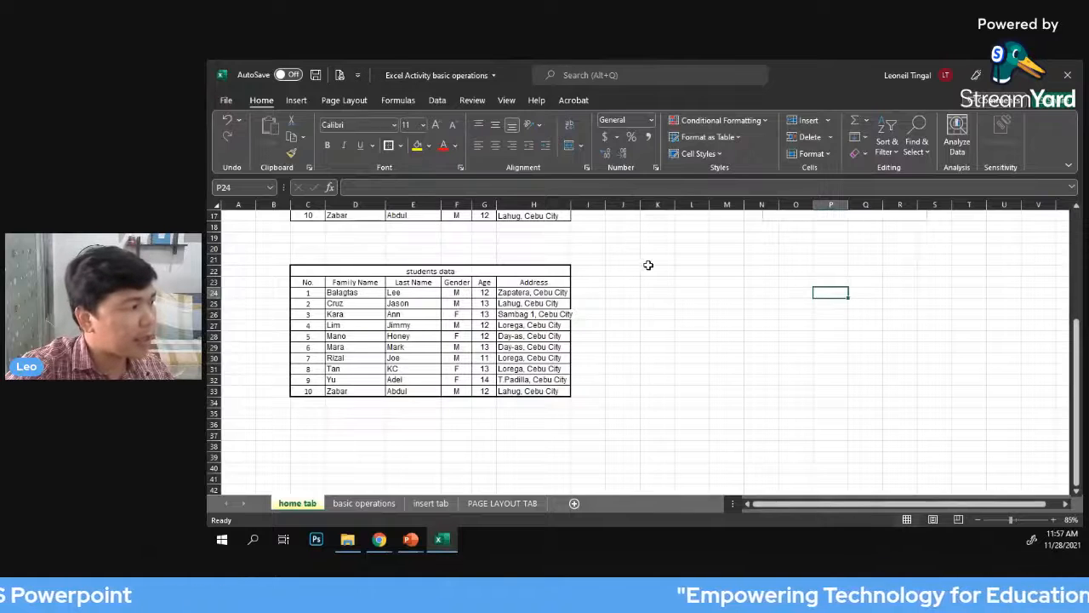
scroll(647, 264, "down", 1)
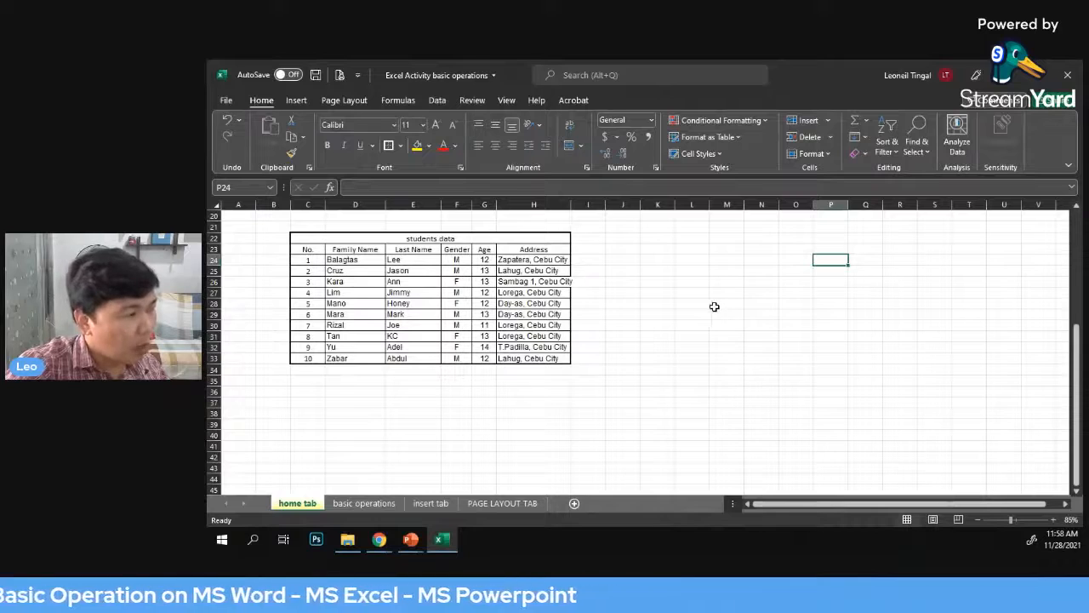
left_click(699, 304)
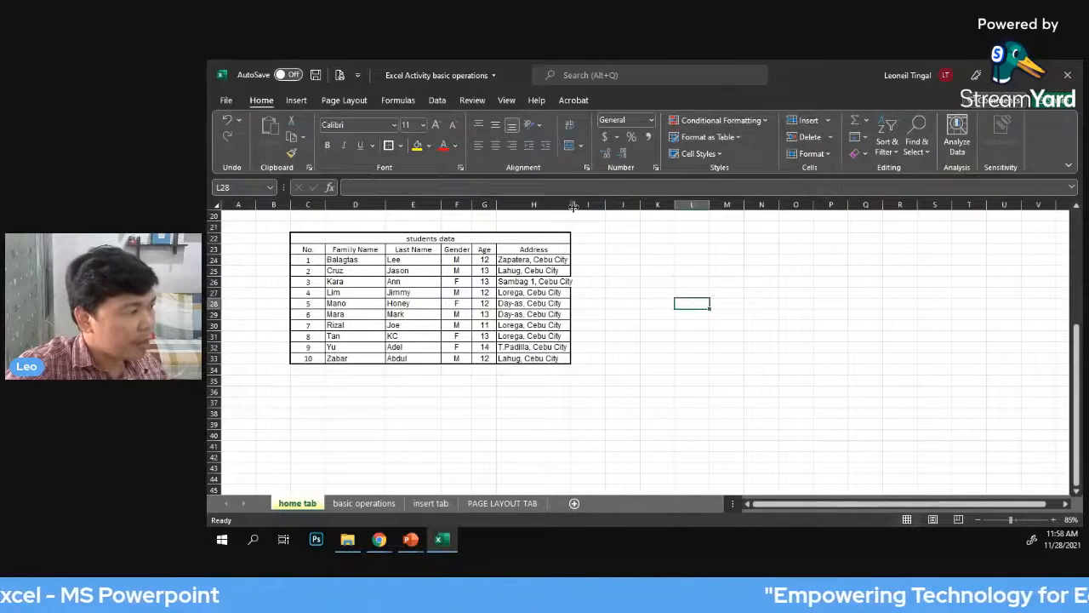
left_click_drag(569, 205, 582, 204)
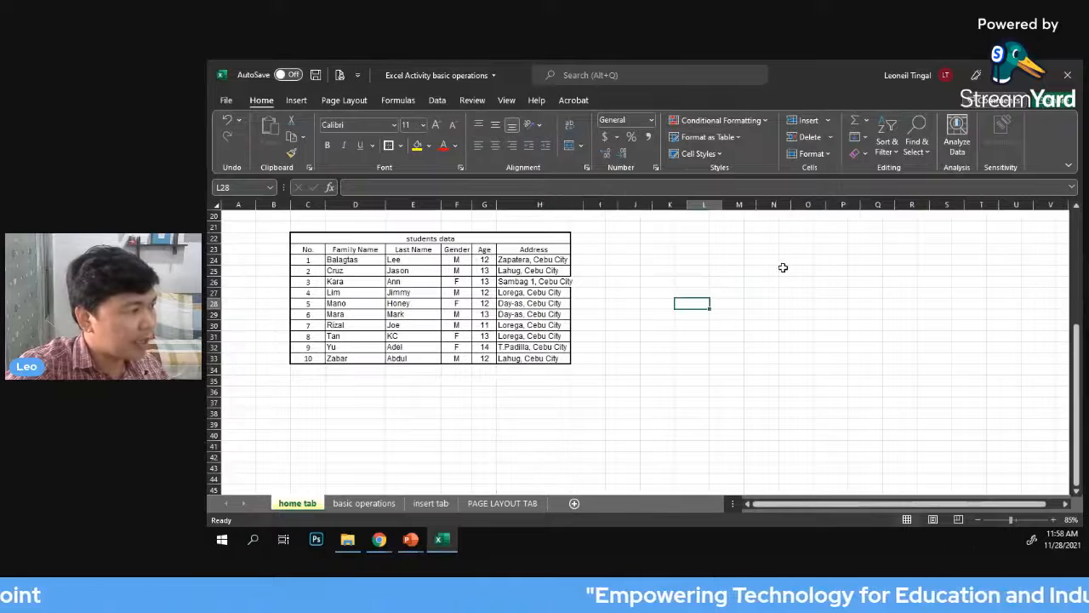
left_click(834, 271)
Turn on filtering for the students data headings in cells C23 to H23
left_click(367, 281)
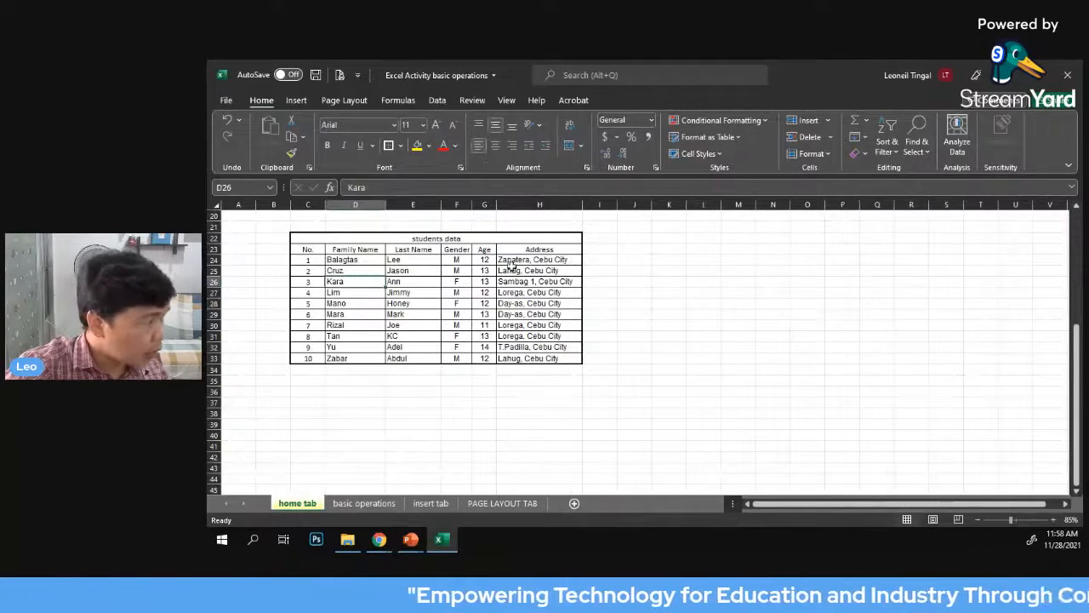
left_click_drag(298, 250, 514, 253)
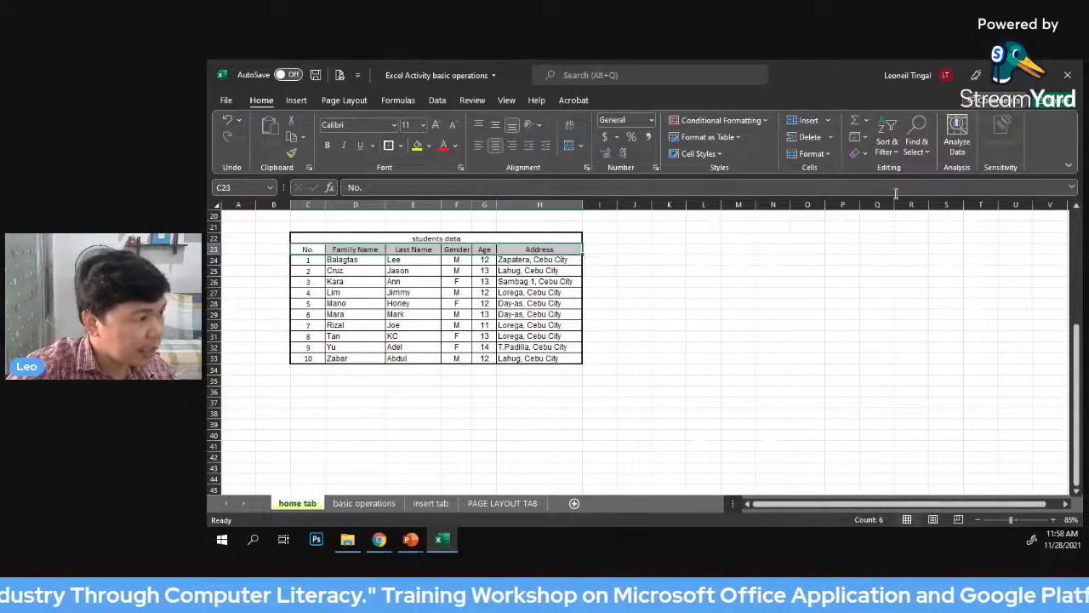
left_click(897, 151)
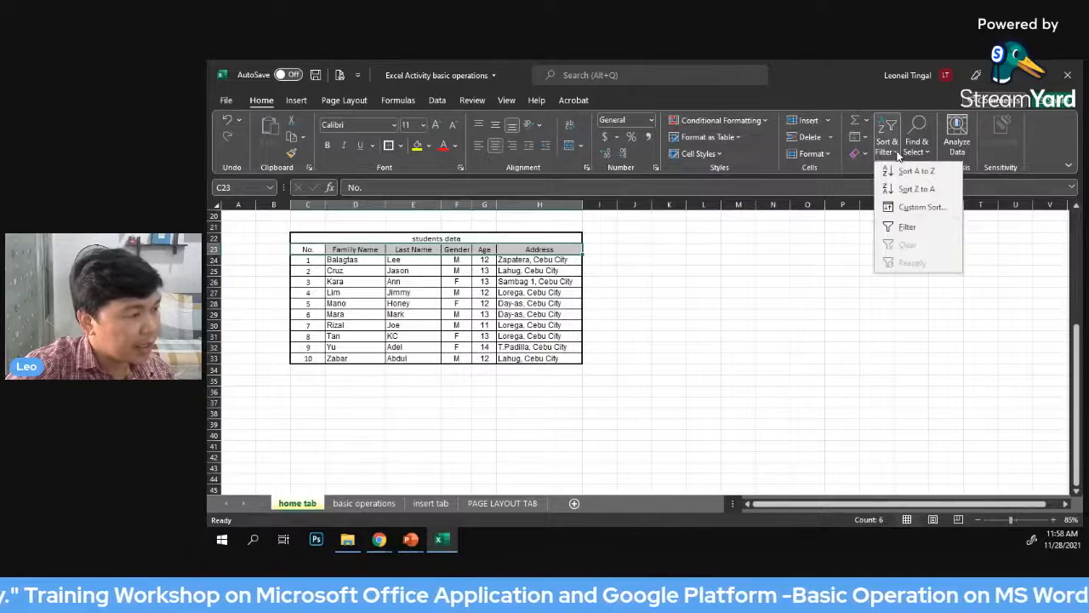
left_click(909, 228)
left_click(739, 292)
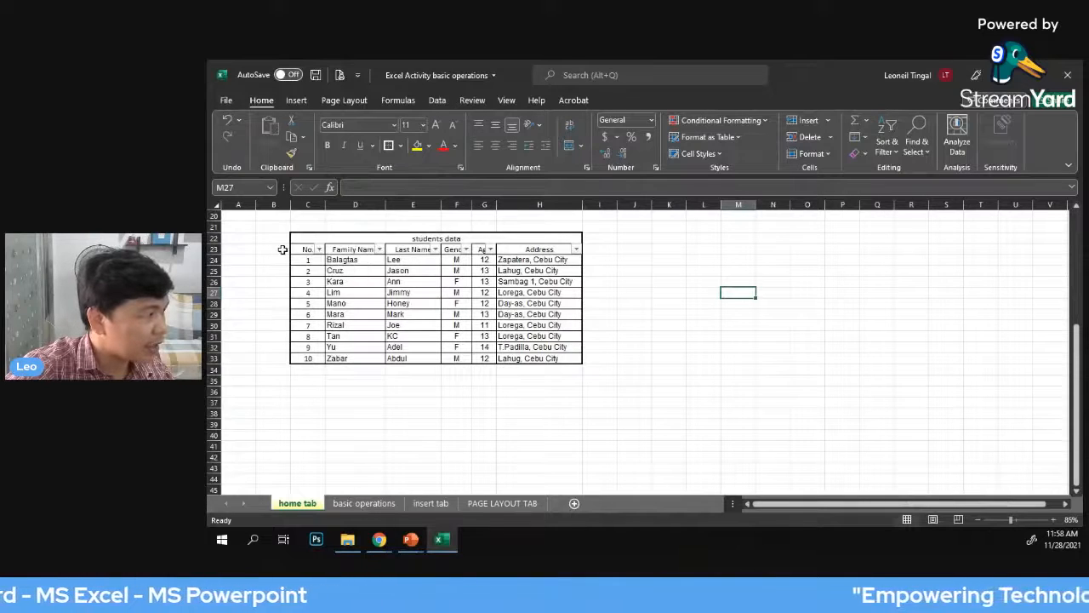
Fill the students data headings in cells C23 to H23 with yellow
left_click_drag(295, 247, 527, 251)
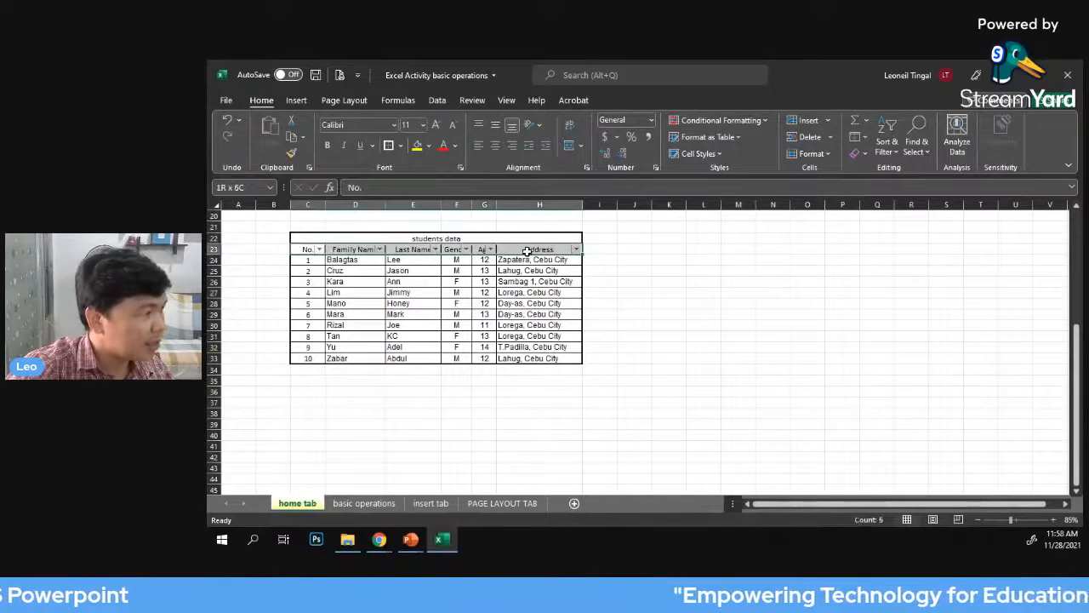
left_click(416, 146)
left_click(661, 269)
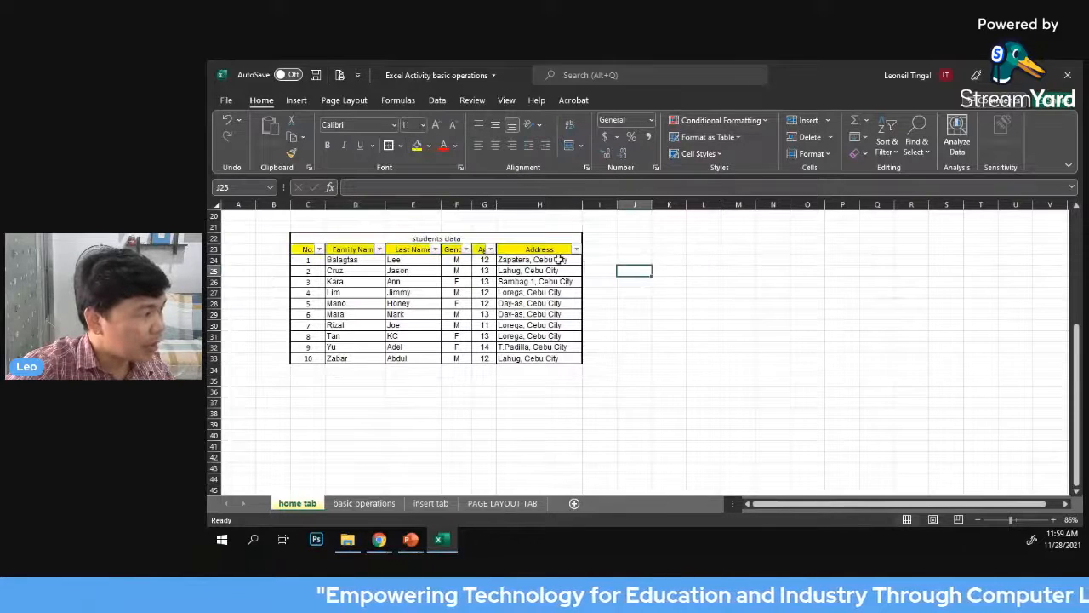
left_click(708, 261)
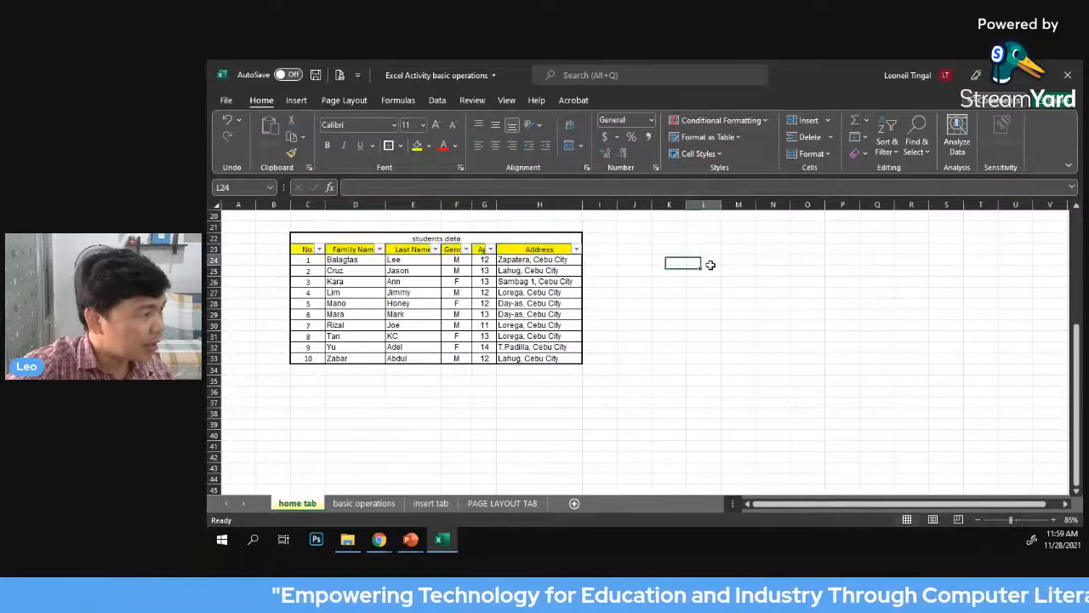
Inspect the filter options of the No. and Last Name columns without applying any
left_click(320, 250)
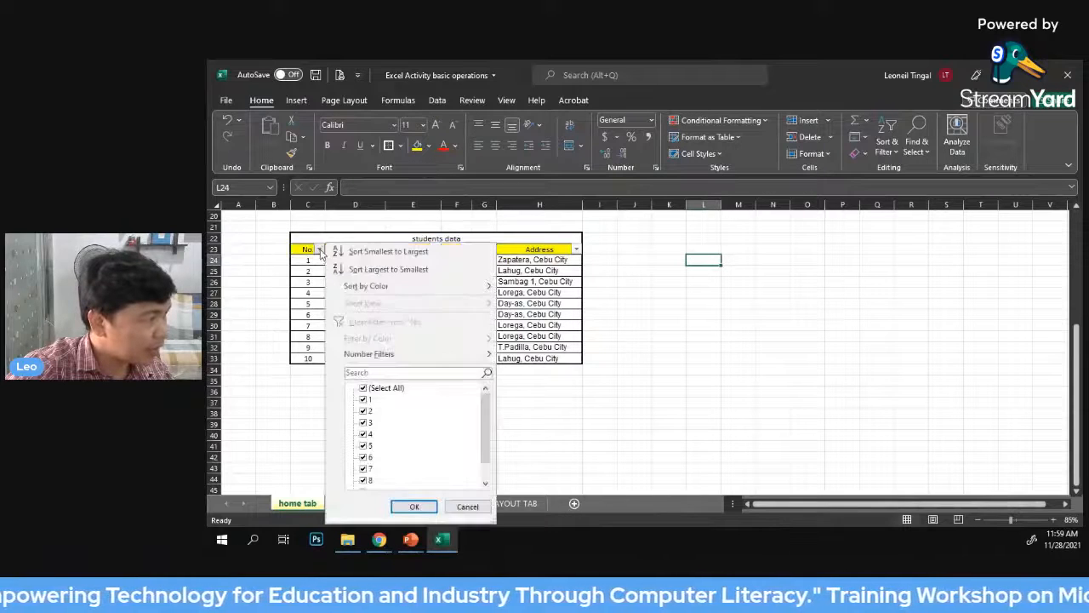
left_click(320, 249)
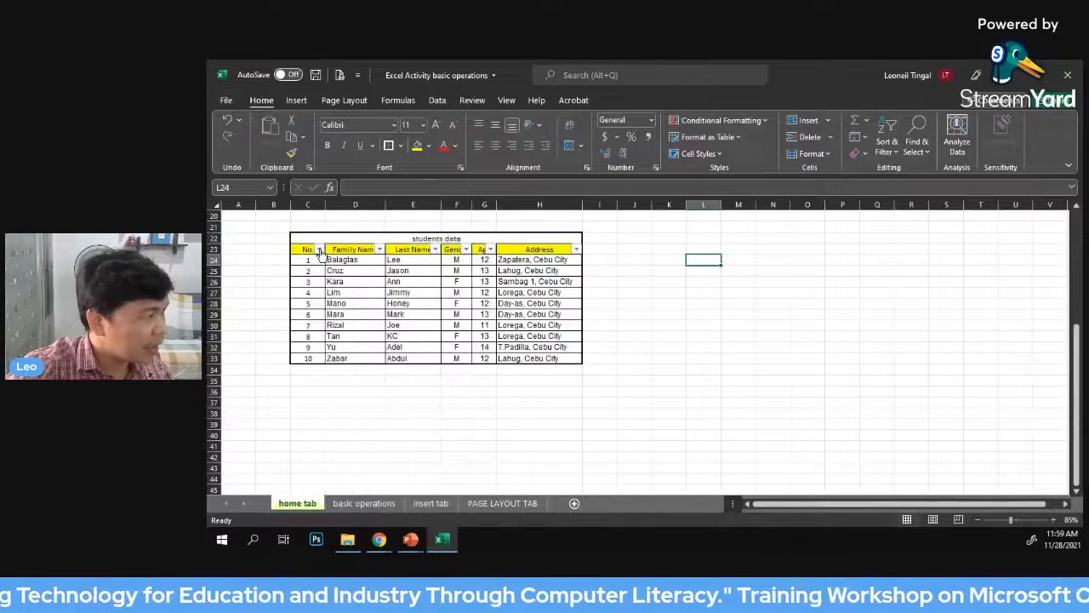
left_click(436, 250)
left_click(435, 249)
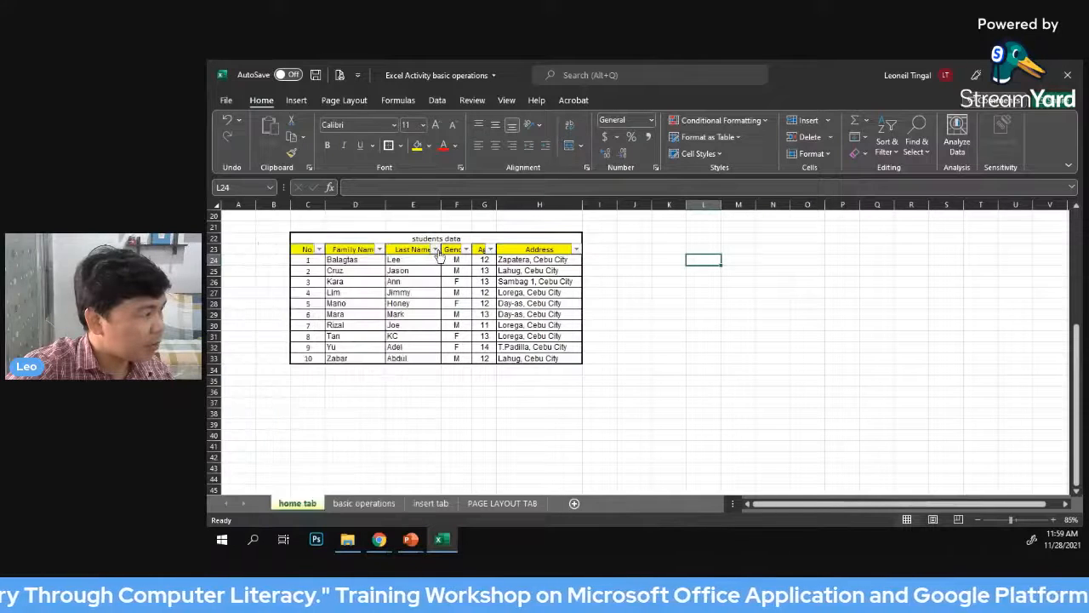
Filter the Family Name column by searching for the family name of student No. 5
left_click(379, 255)
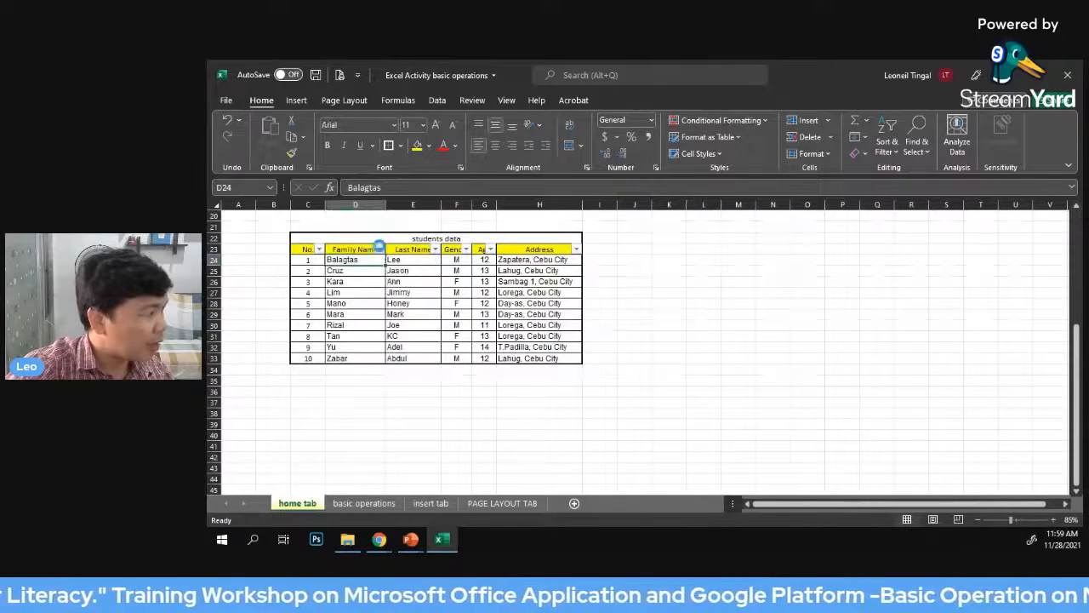
left_click(380, 249)
left_click(379, 253)
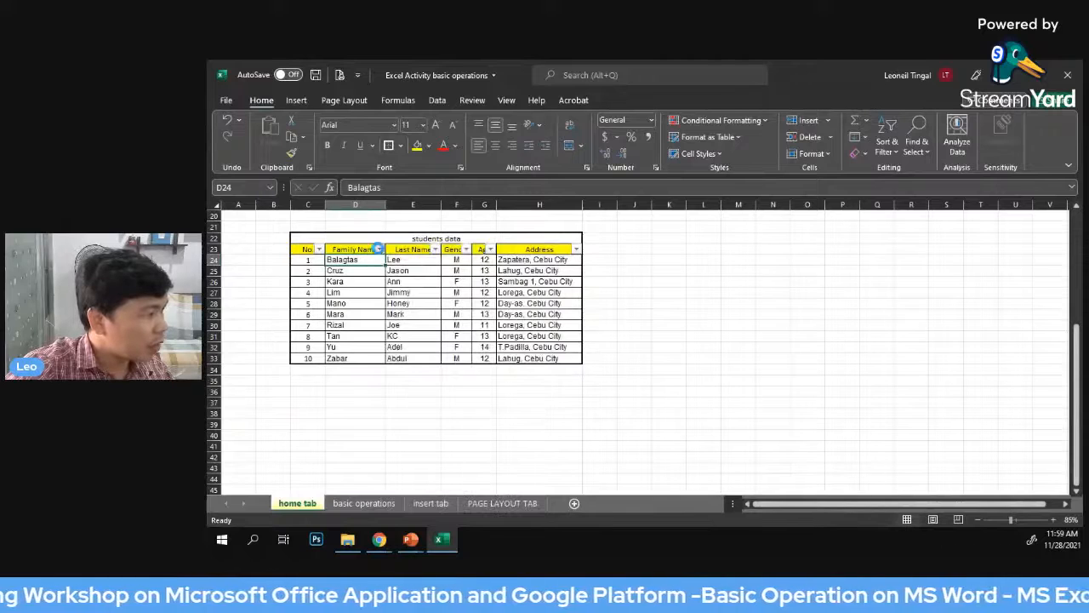
left_click(379, 250)
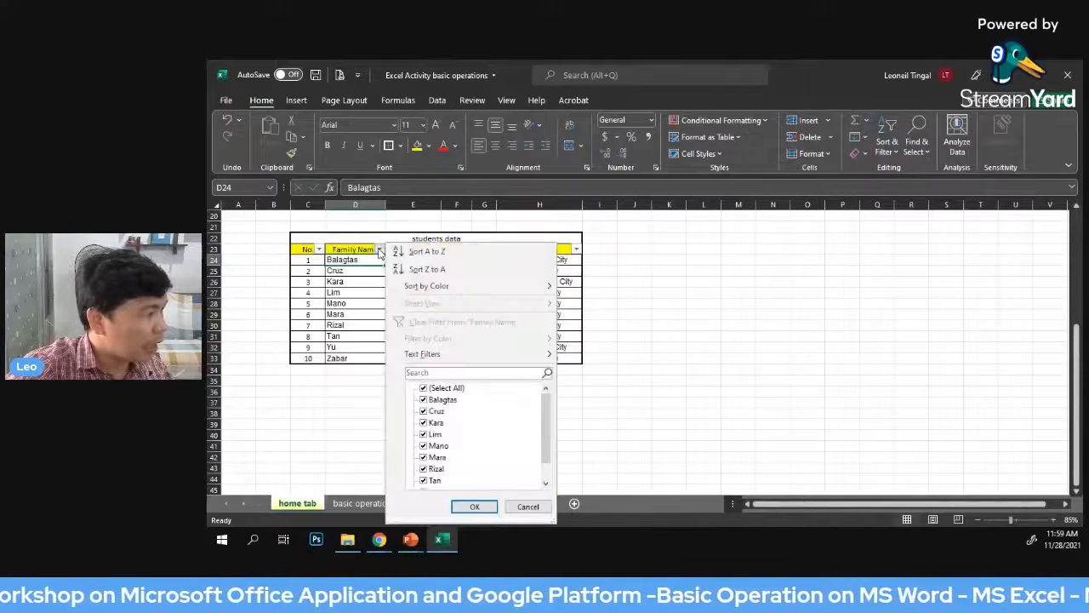
left_click(426, 389)
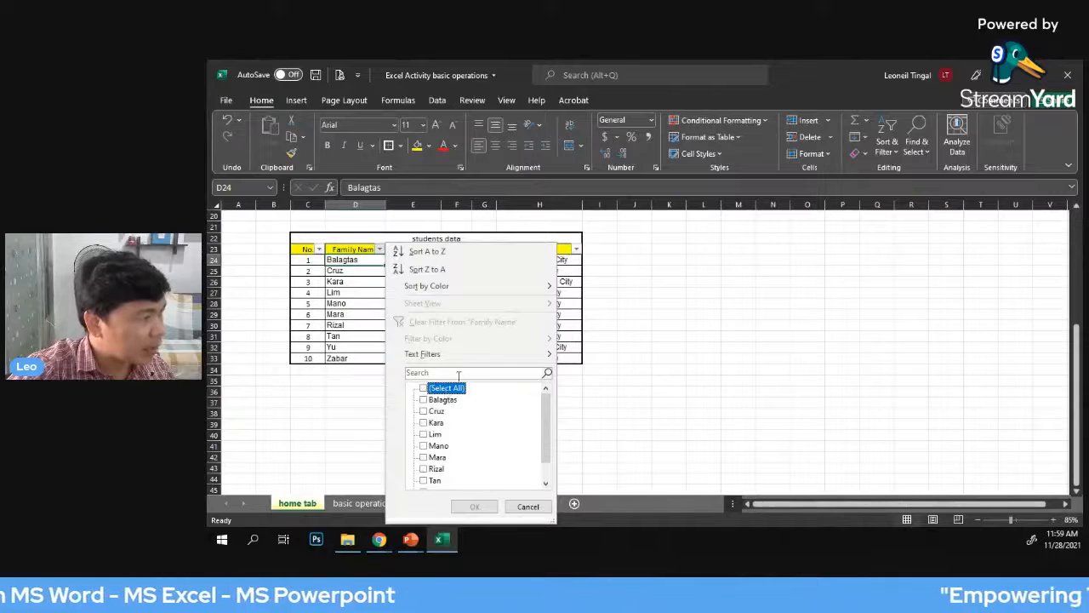
left_click(462, 372)
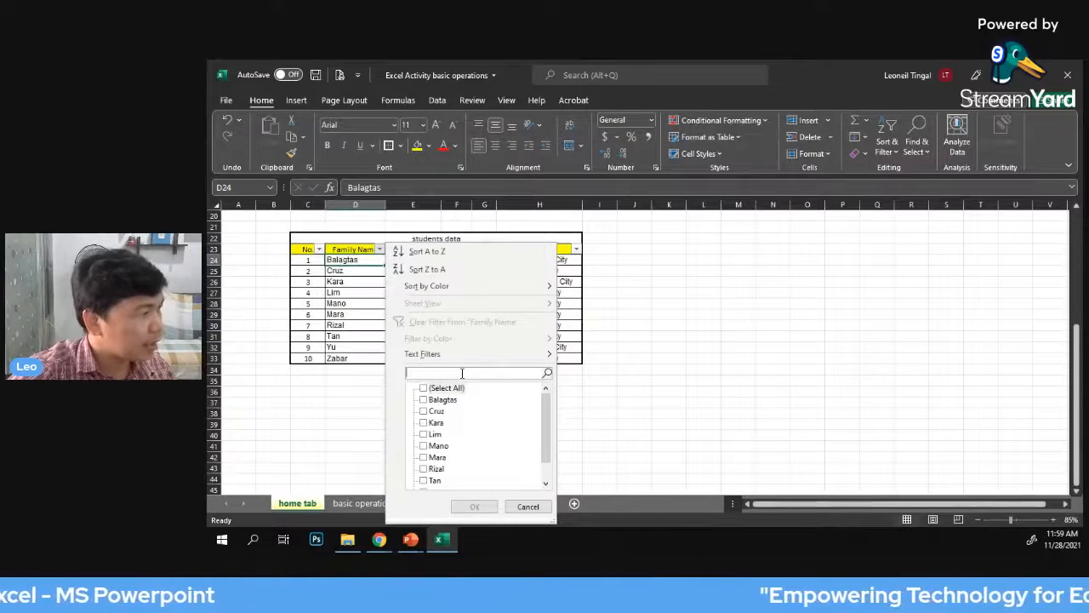
type("mano")
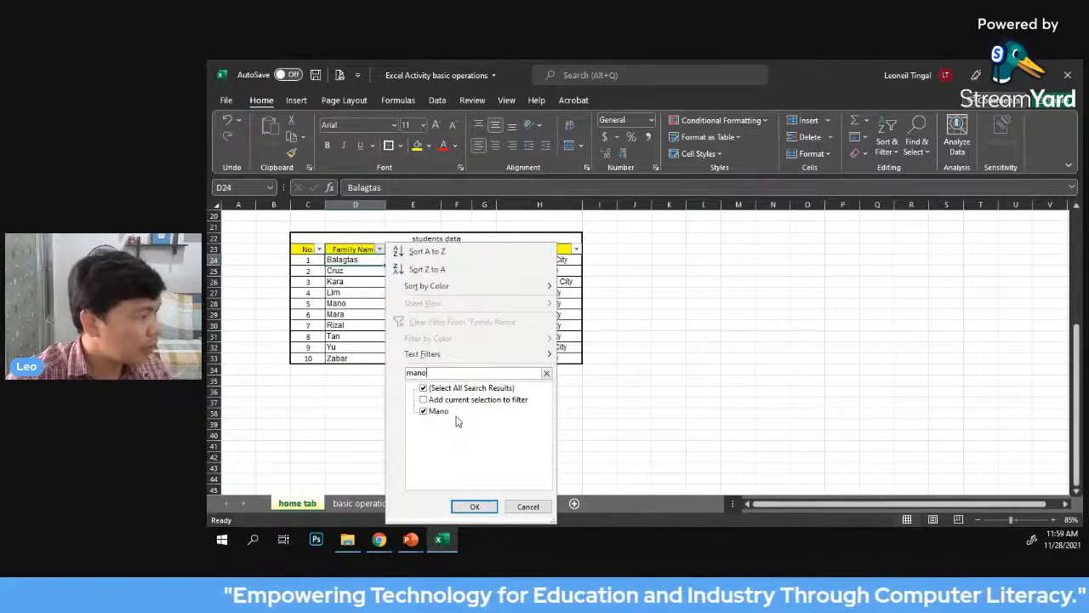
left_click(475, 507)
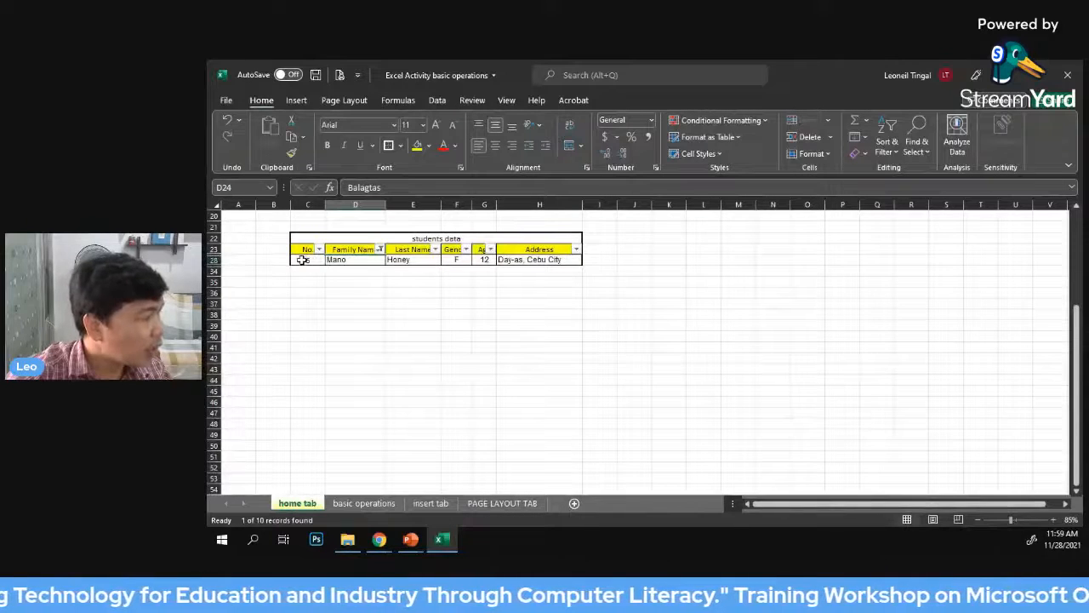
Examine the filtered student record from its number across to its address
left_click_drag(302, 259, 534, 260)
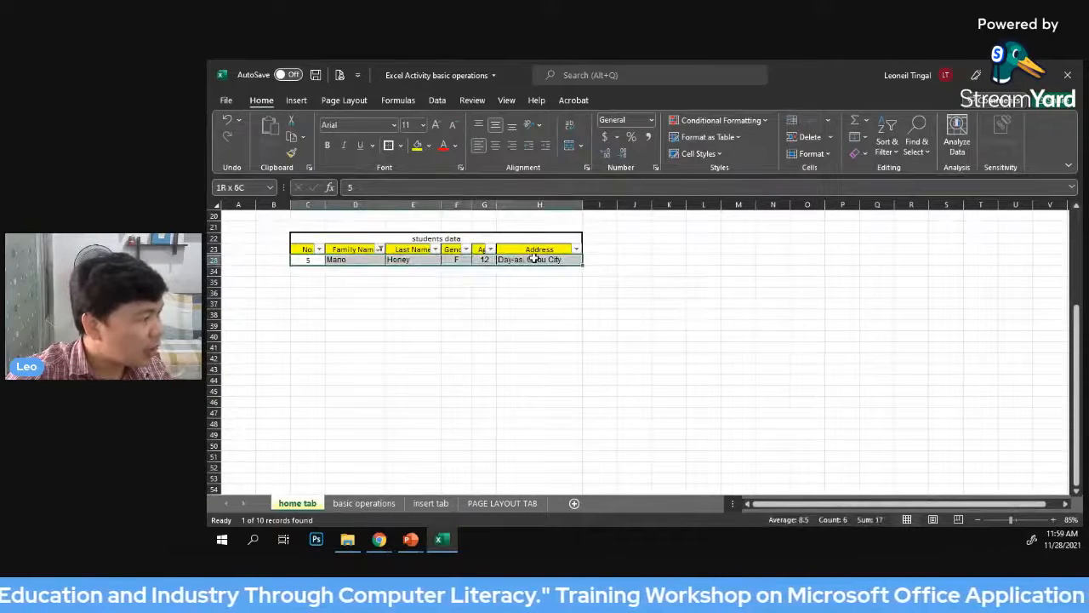
left_click(632, 247)
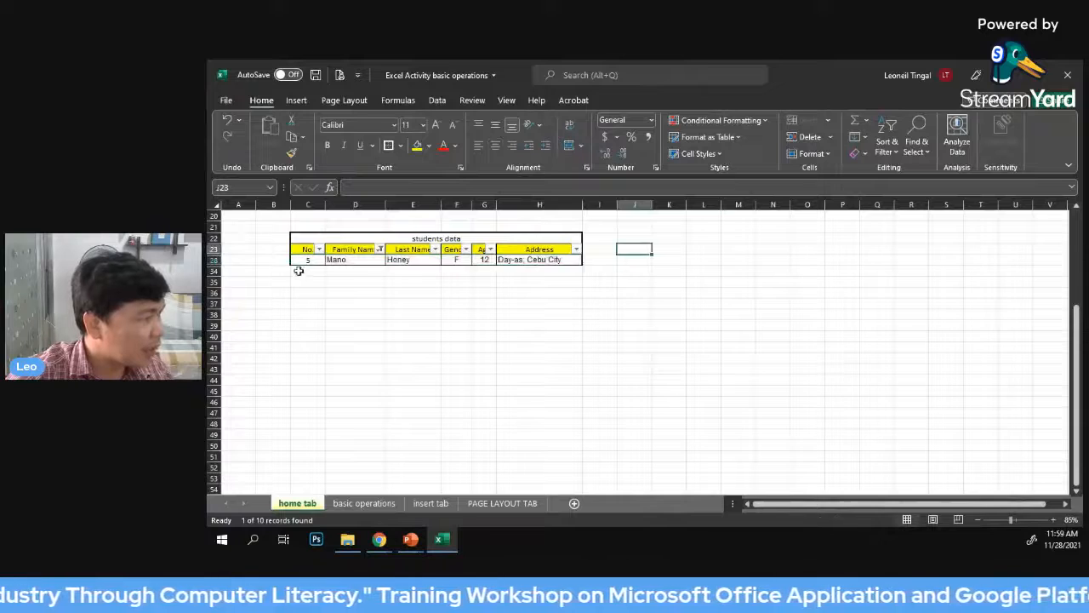
left_click_drag(303, 260, 538, 263)
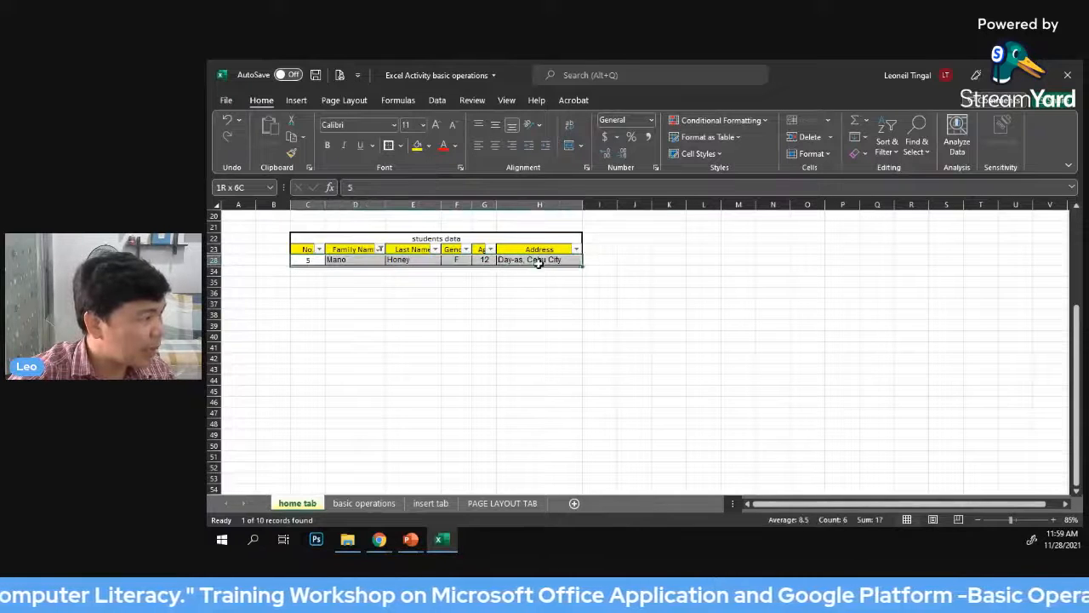
left_click(713, 281)
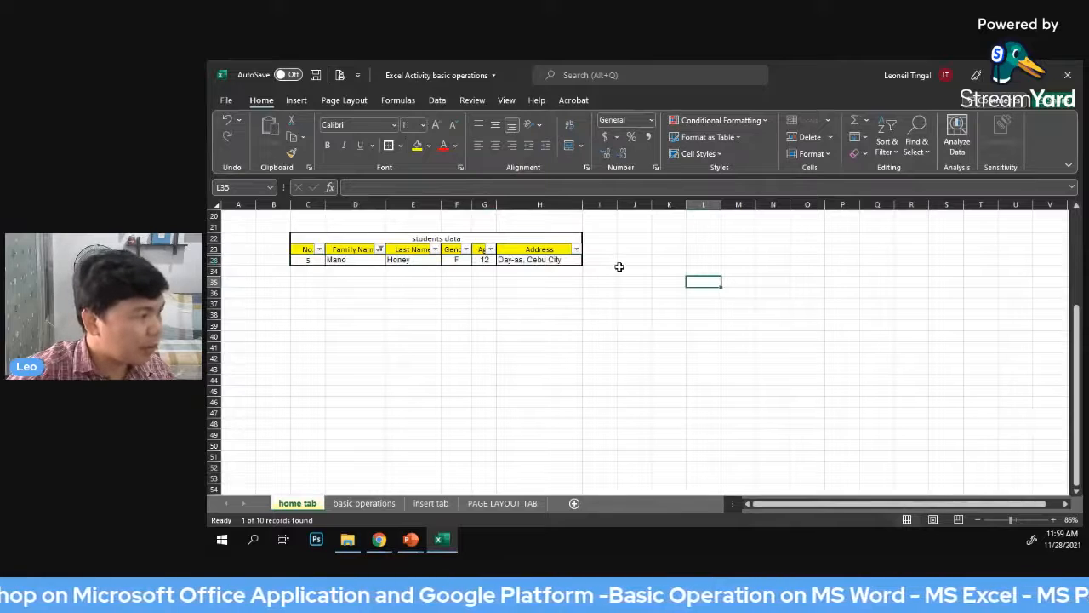
Show all students again by selecting every entry in the Family Name filter
left_click(380, 249)
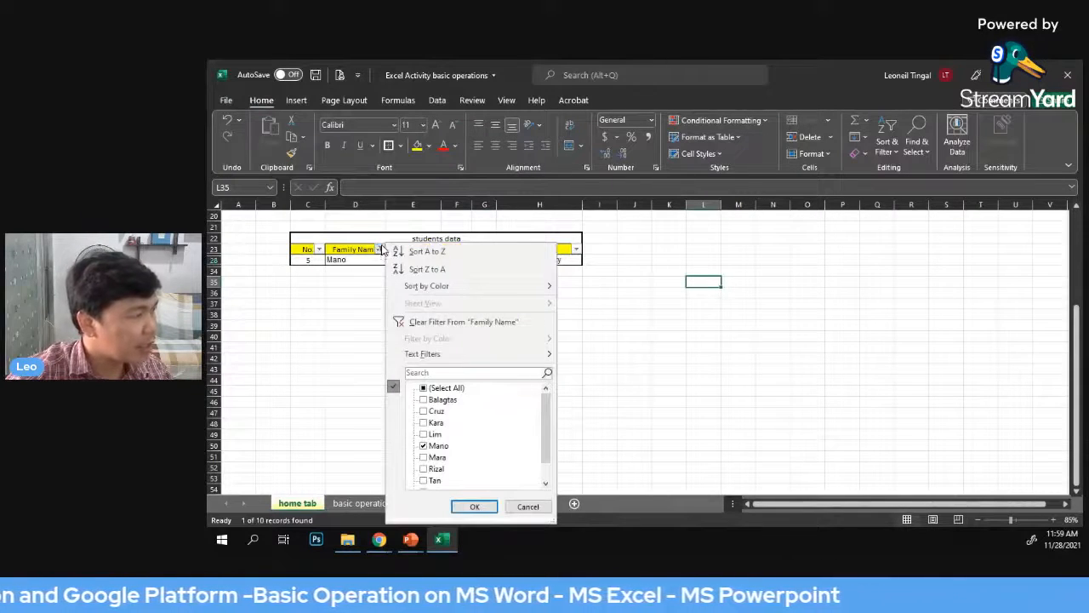
left_click(424, 269)
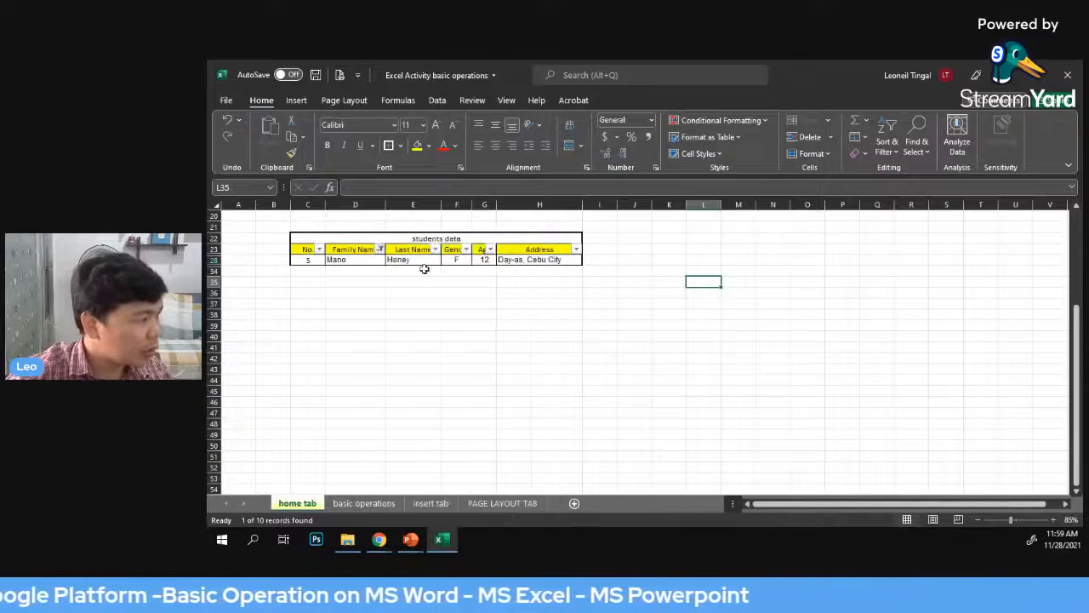
left_click(379, 249)
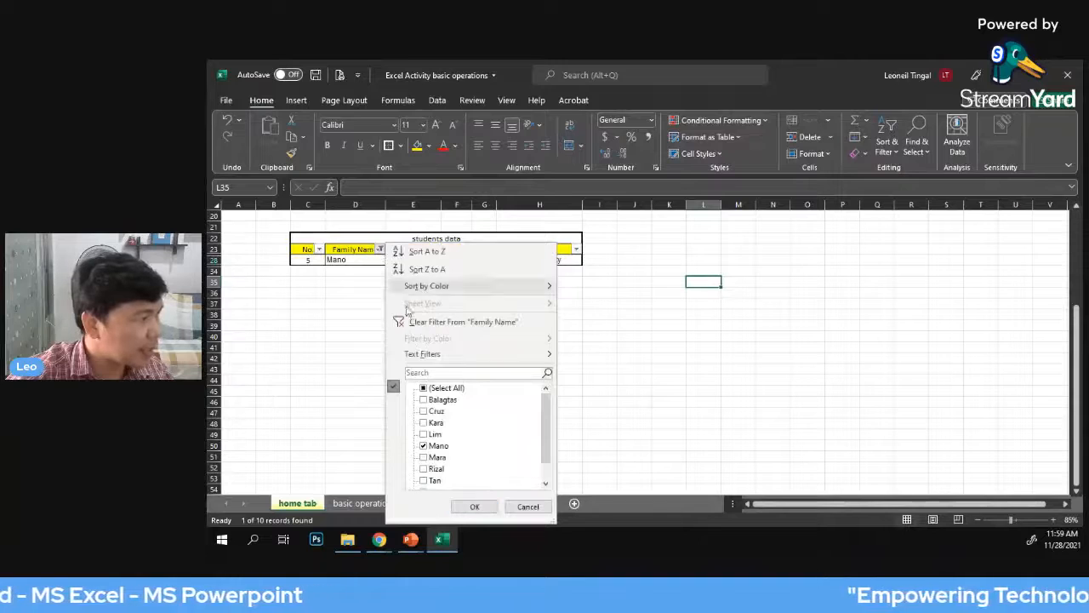
left_click(435, 388)
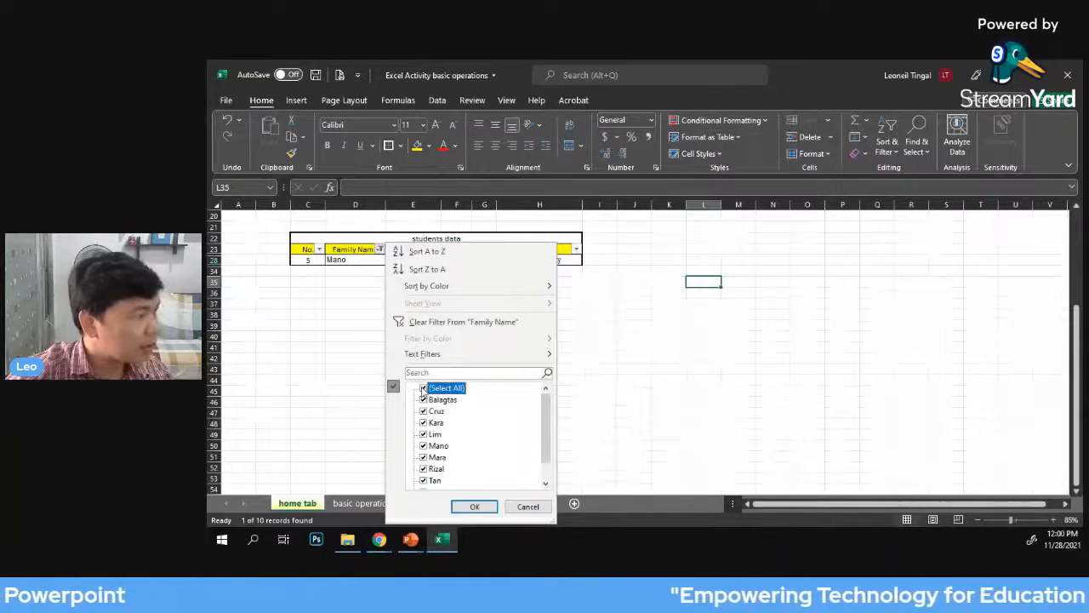
left_click(475, 507)
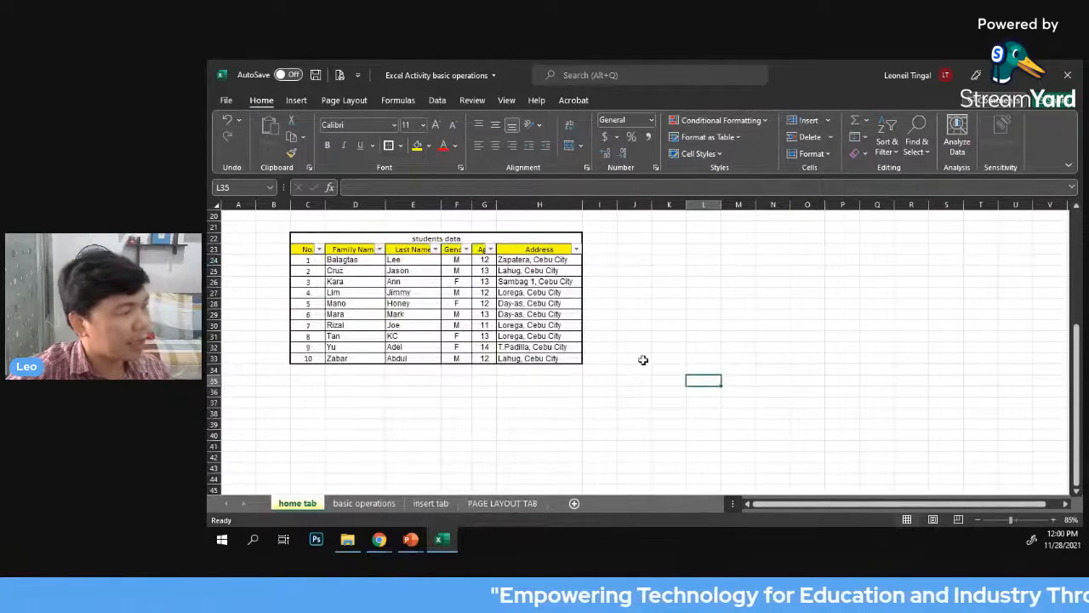
Compare the recreated students data table with the original table and the listed font and alignment commands
scroll(643, 349, "up", 4)
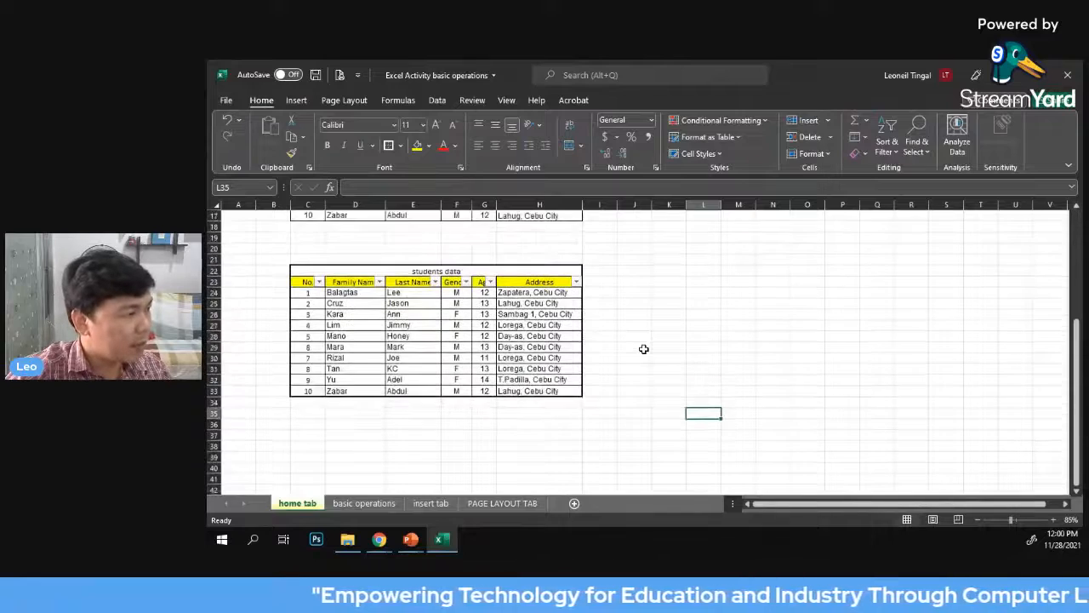
scroll(643, 349, "up", 1)
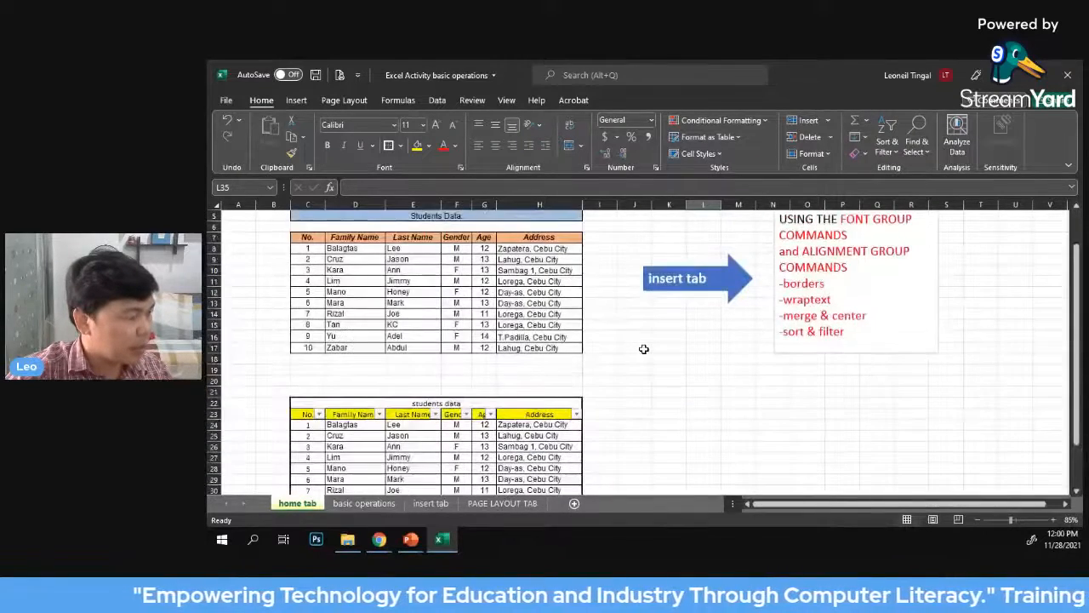
scroll(643, 349, "down", 3)
scroll(643, 349, "down", 1)
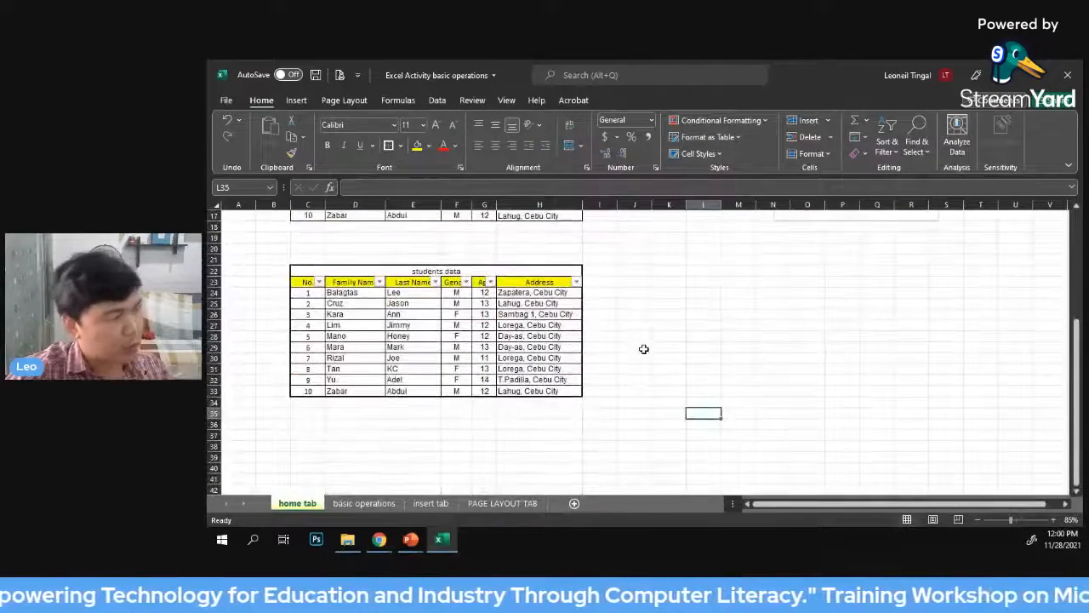
scroll(644, 349, "down", 1)
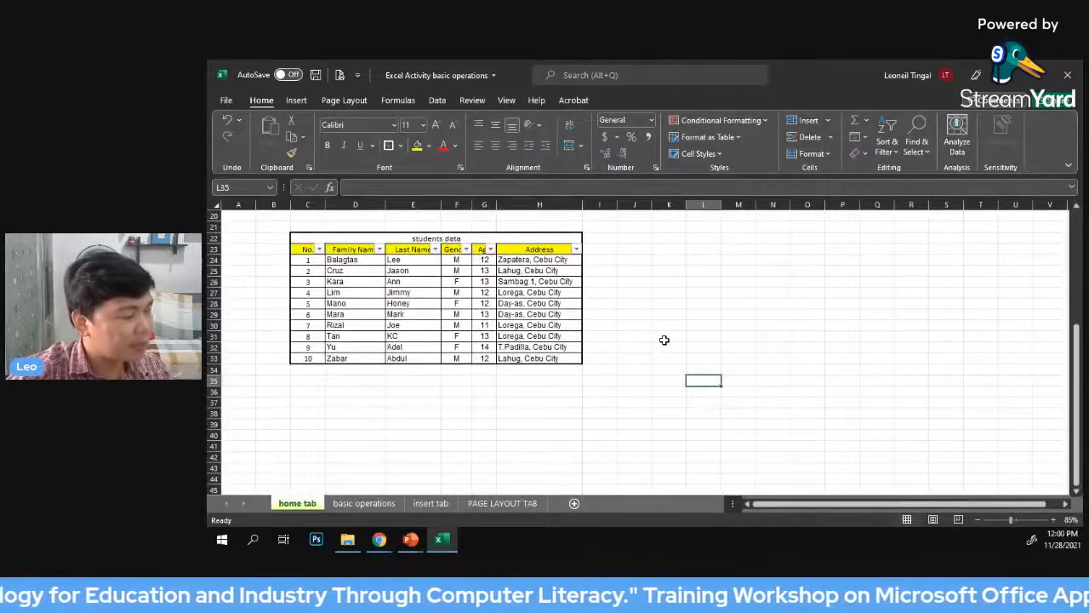
scroll(663, 340, "up", 3)
scroll(663, 339, "up", 3)
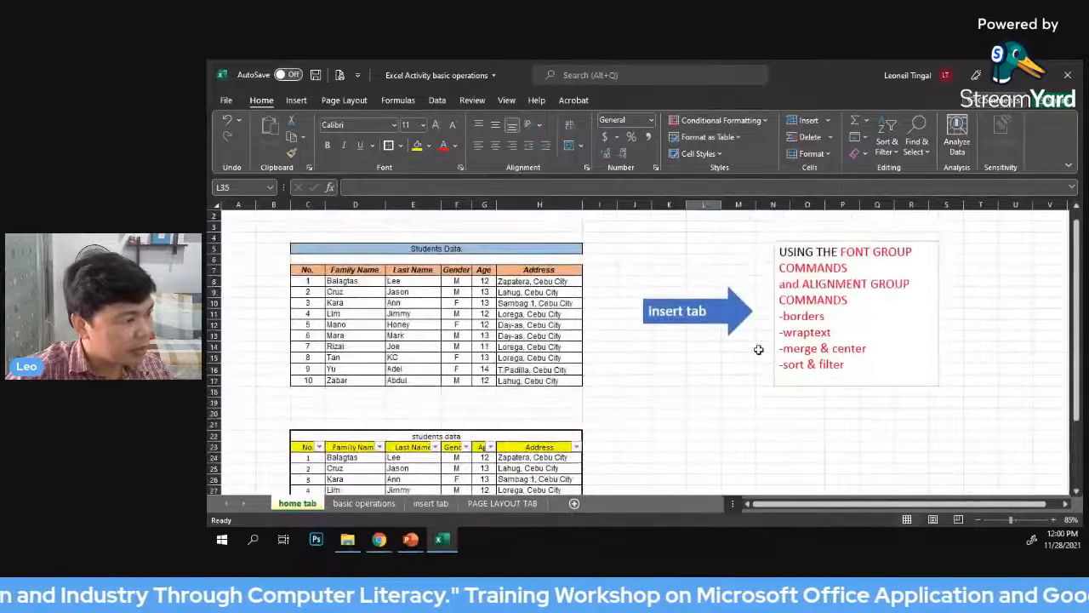
Format the ages in G24:G33 of the lower students data table to show two decimal places
scroll(643, 348, "down", 1)
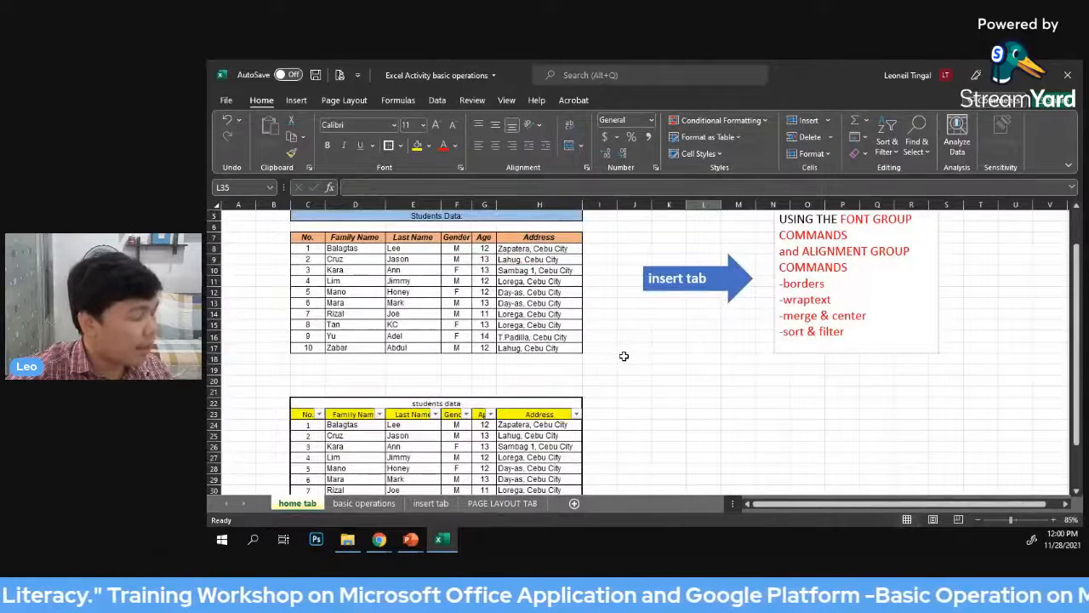
scroll(623, 356, "down", 2)
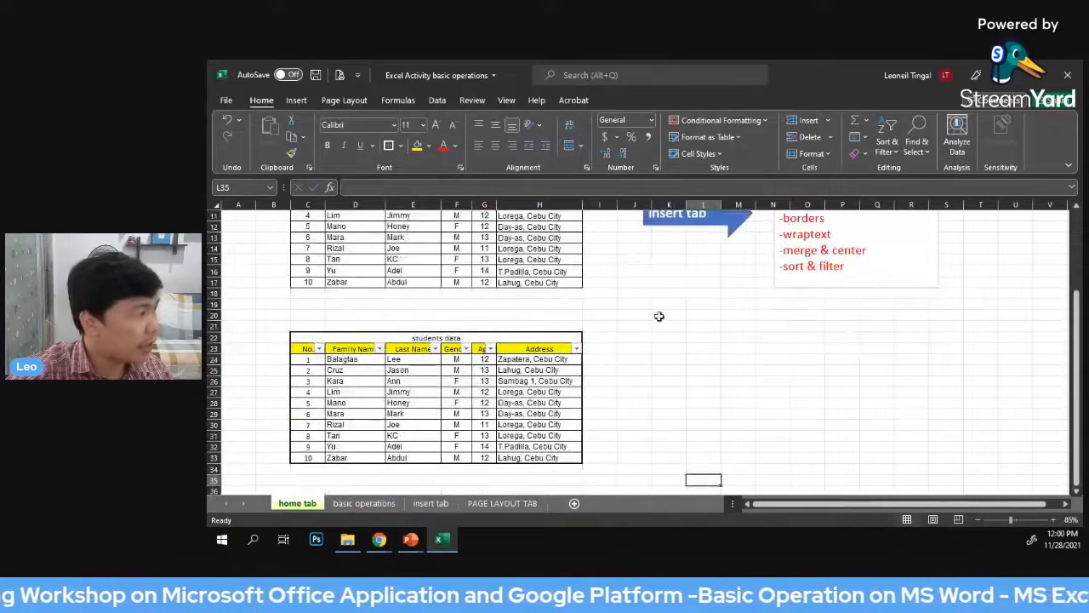
scroll(715, 338, "down", 1)
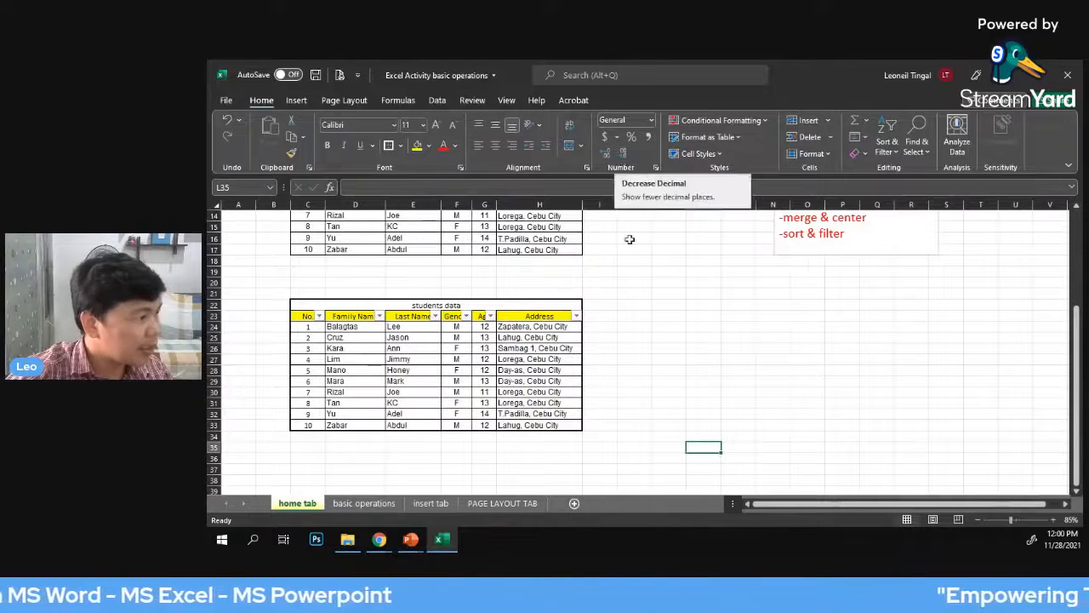
left_click(696, 403)
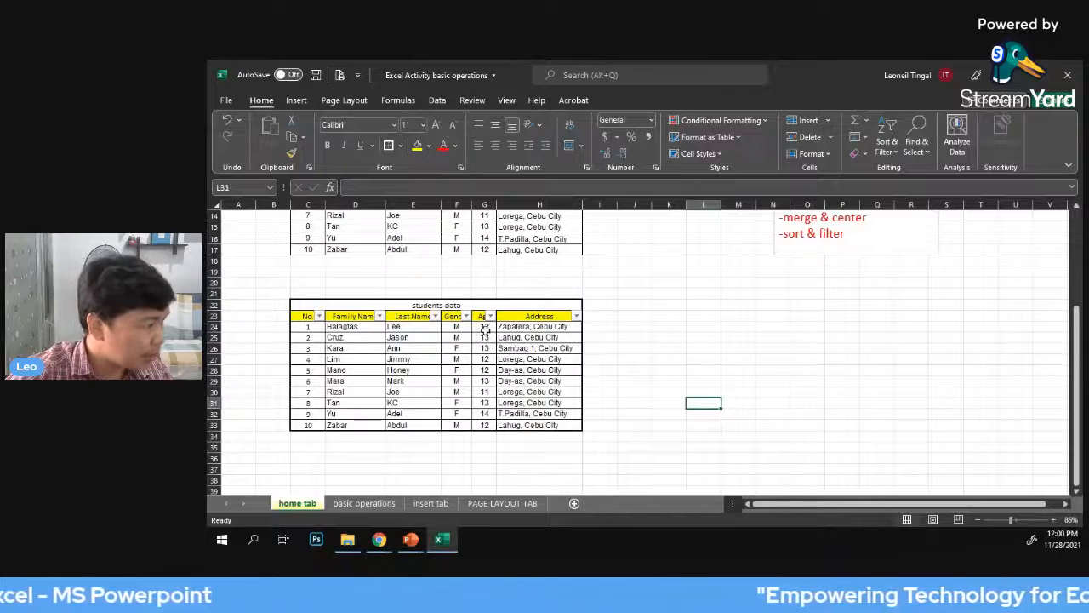
left_click_drag(485, 328, 486, 425)
left_click(599, 154)
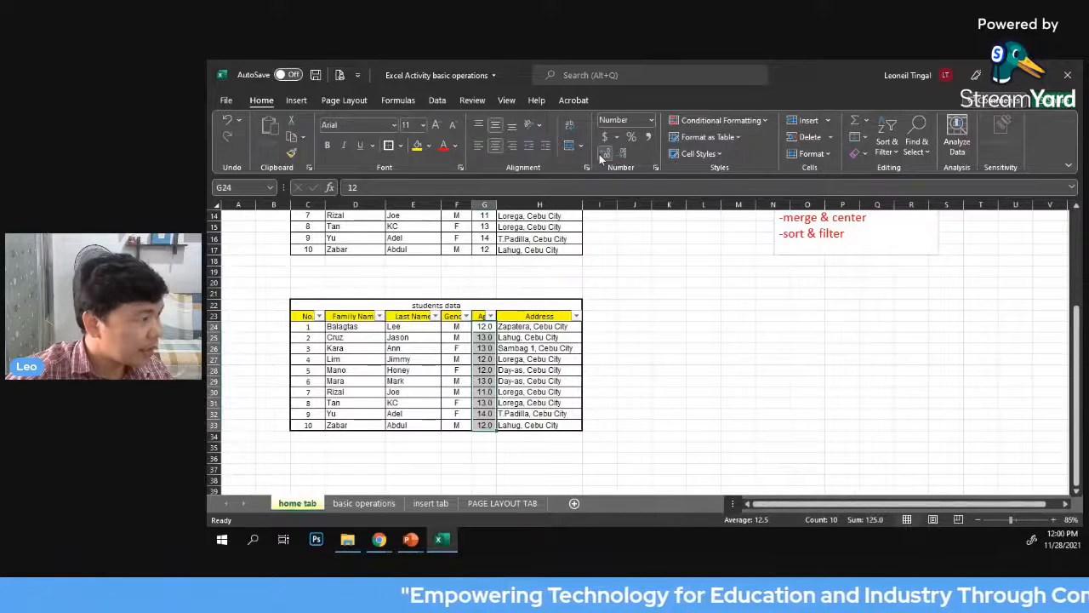
left_click(600, 154)
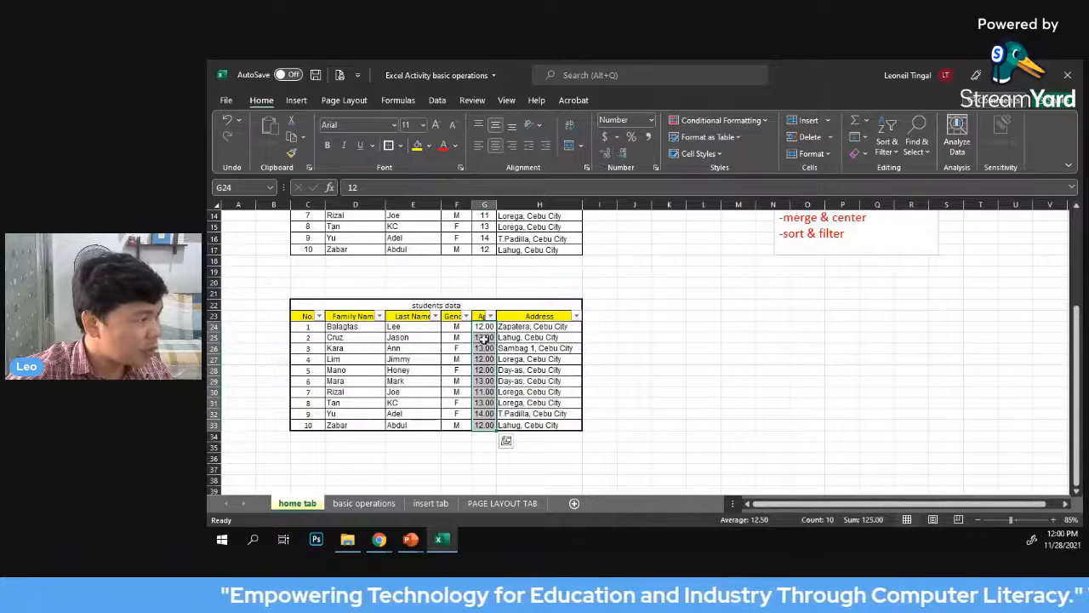
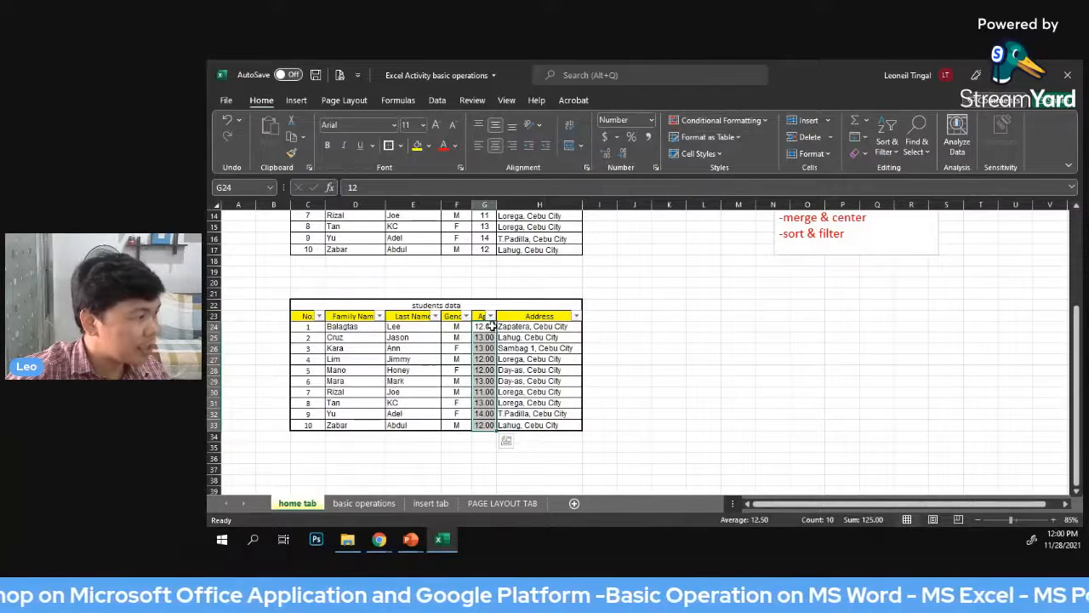
Remove the decimal places from the ages in G24:G33 of the lower students data table
left_click_drag(485, 328, 484, 425)
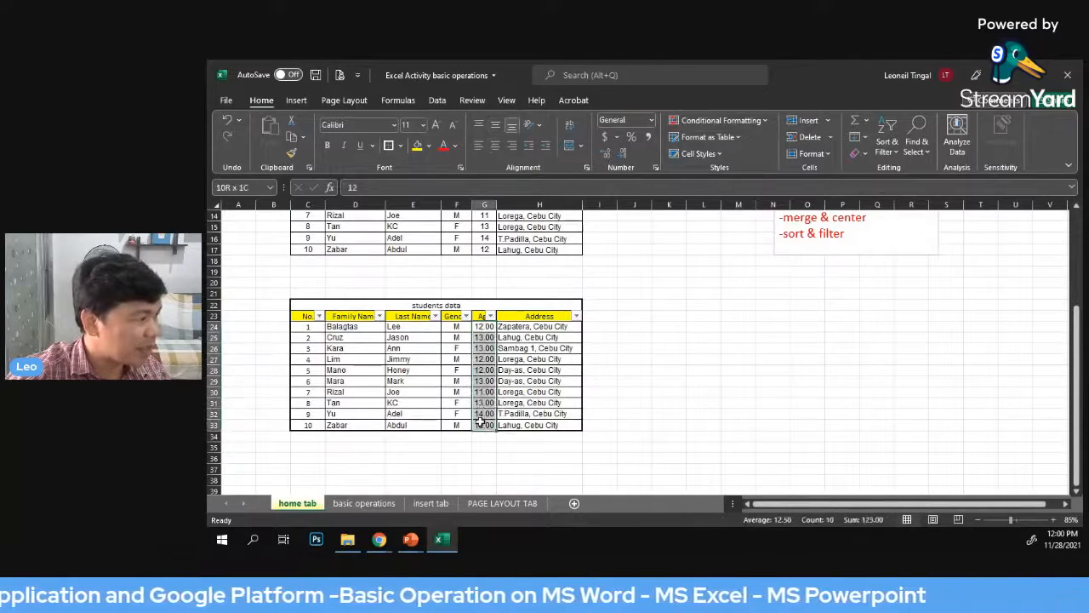
left_click(622, 154)
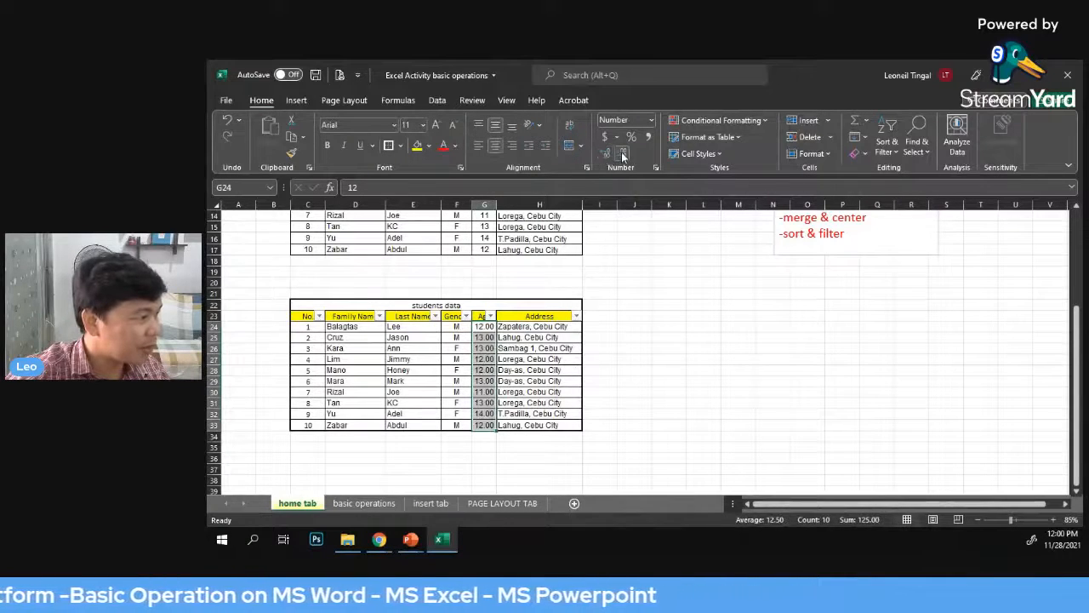
left_click(622, 154)
left_click(698, 370)
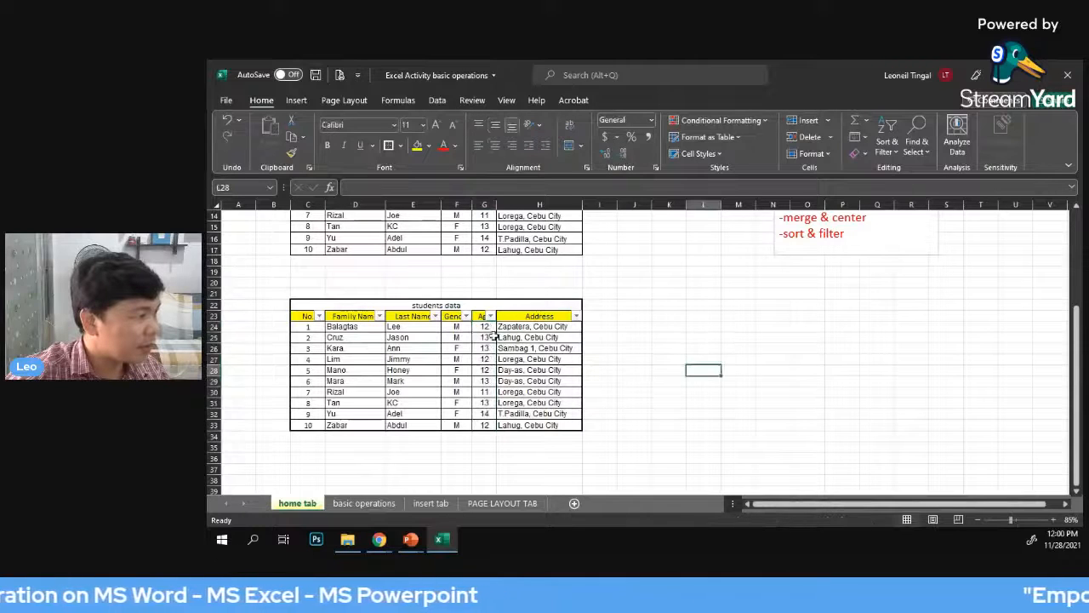
left_click_drag(489, 326, 485, 425)
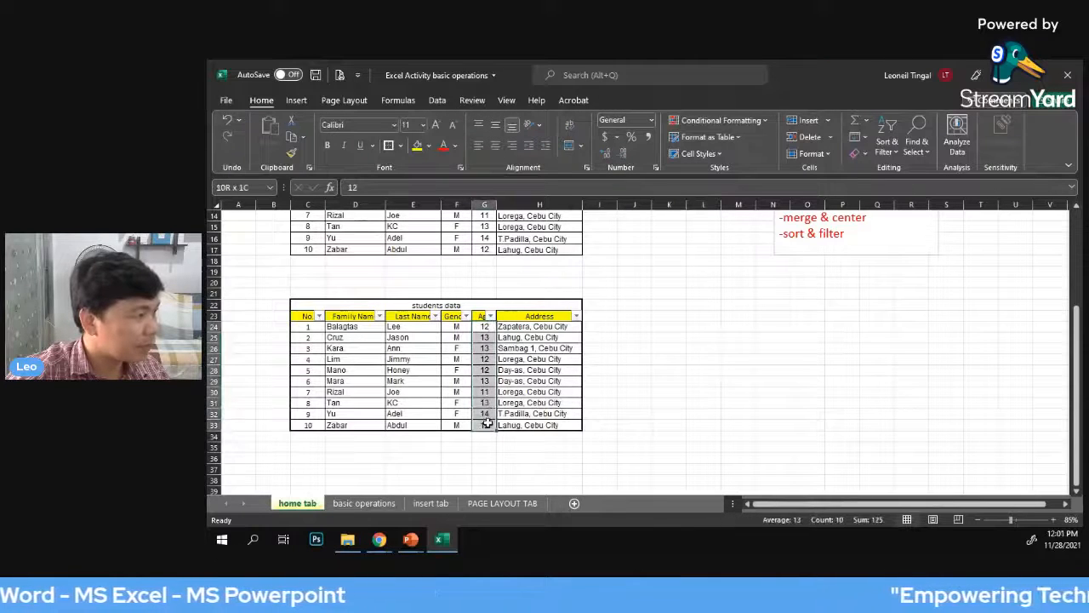
left_click(760, 308)
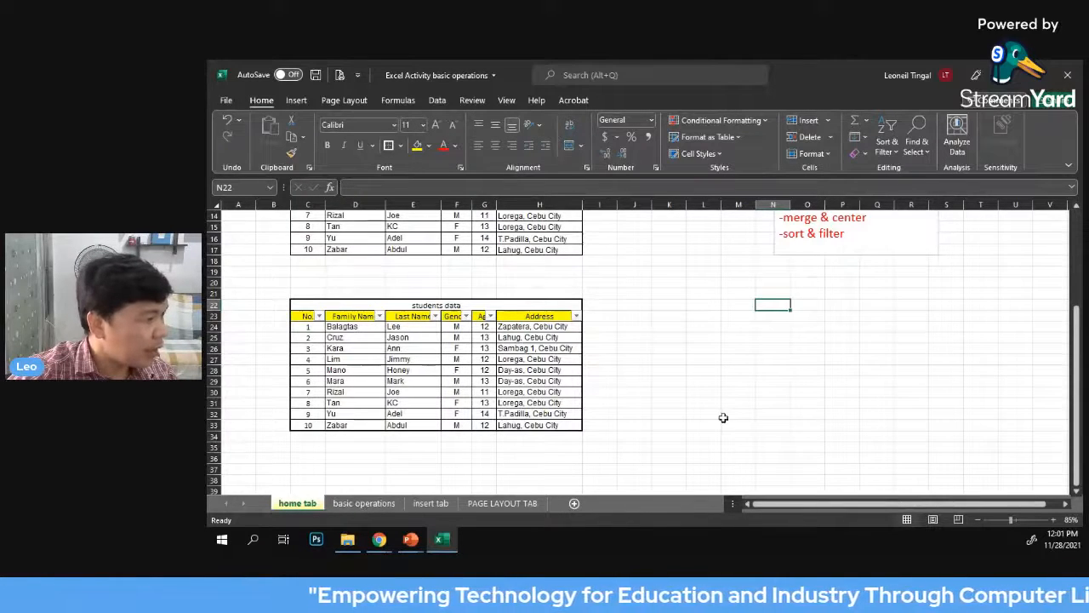
scroll(723, 417, "up", 3)
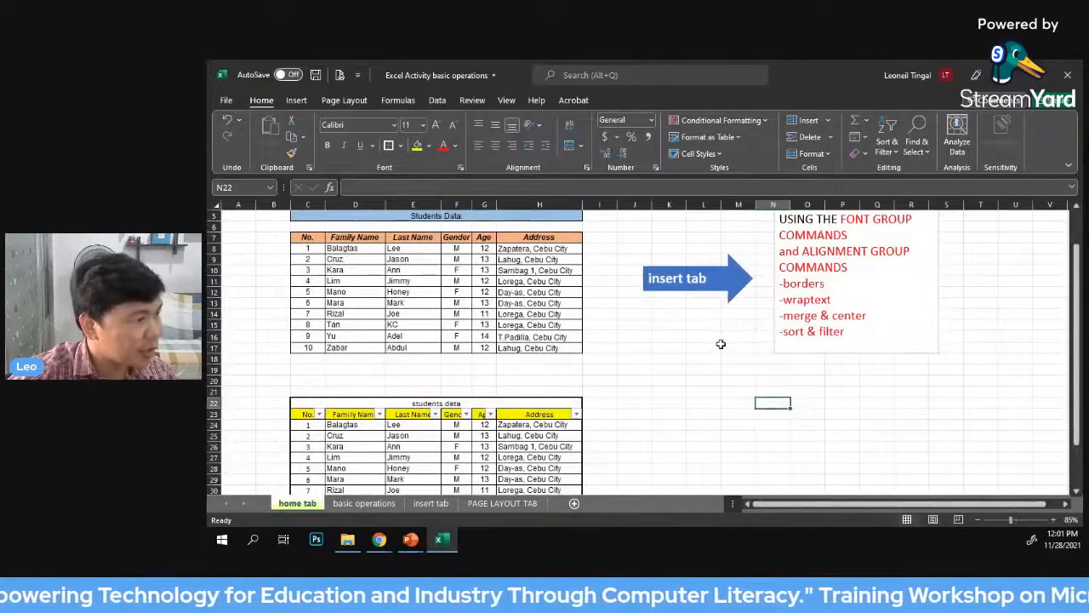
scroll(720, 341, "down", 2)
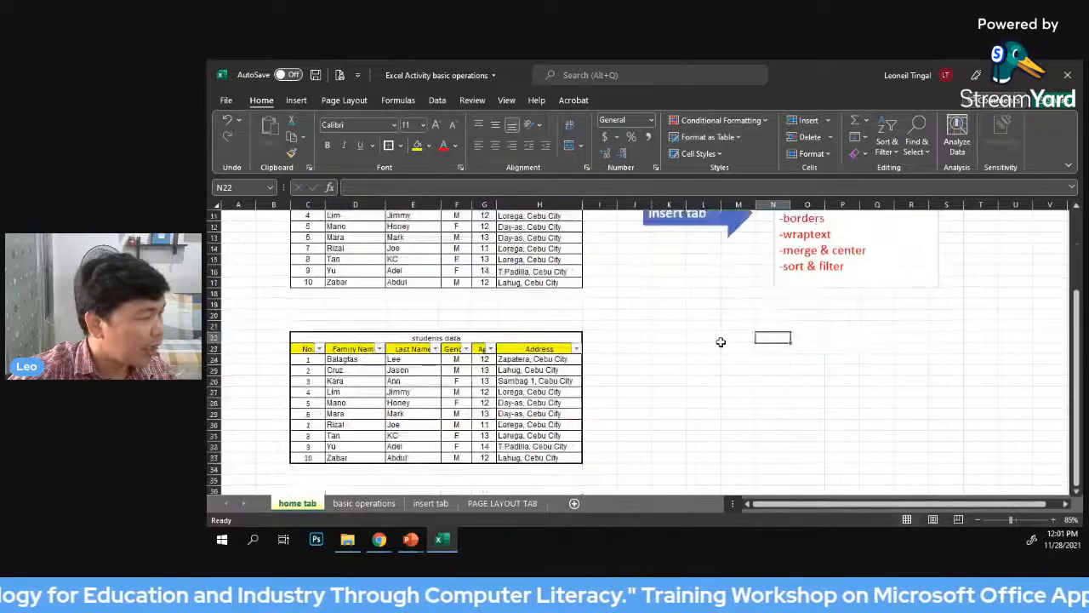
scroll(721, 341, "down", 1)
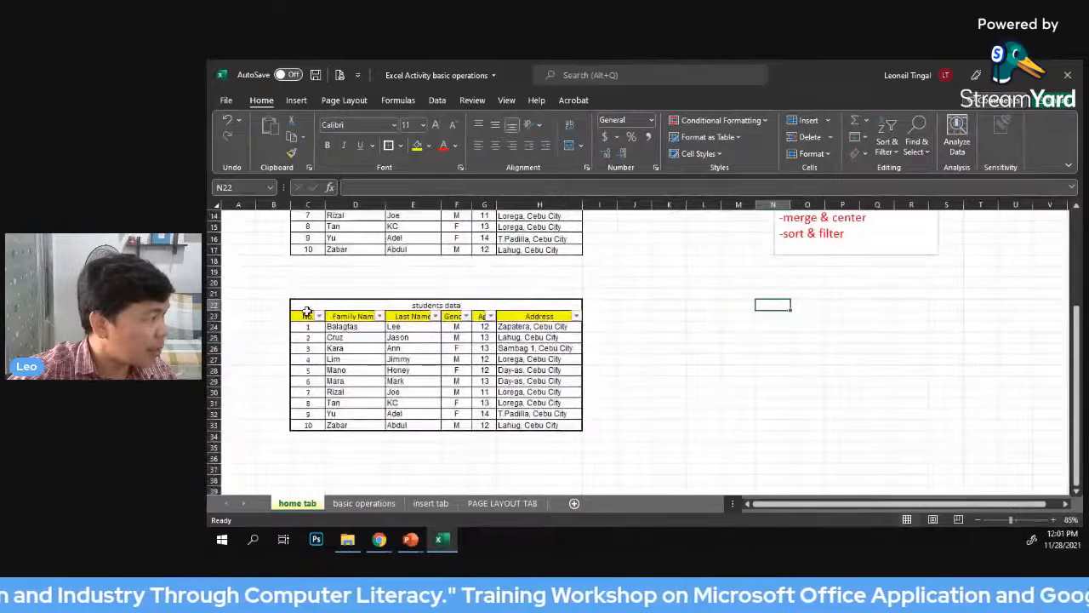
left_click_drag(304, 308, 500, 425)
left_click(836, 334)
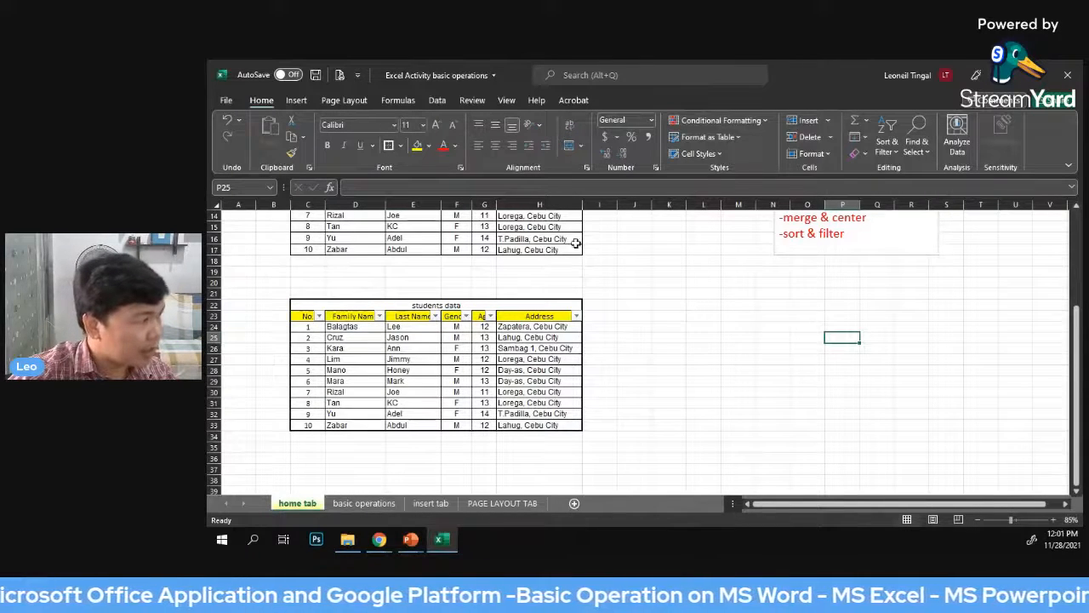
Fill the header row C7:H7 of the upper Students Data table with a darker blue theme color
scroll(653, 311, "up", 1)
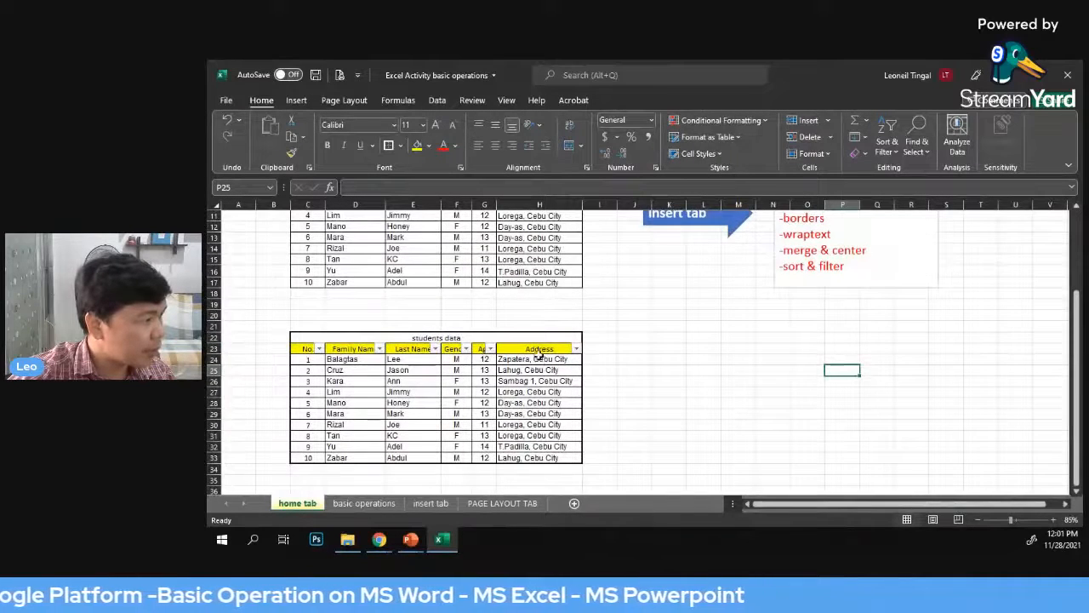
scroll(543, 341, "up", 3)
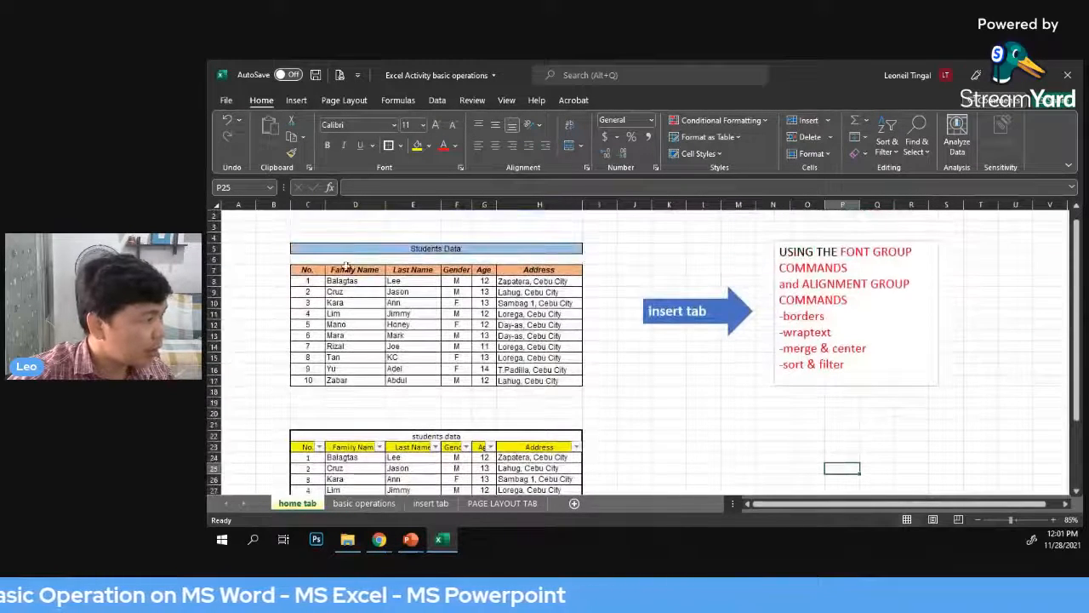
left_click_drag(303, 270, 549, 270)
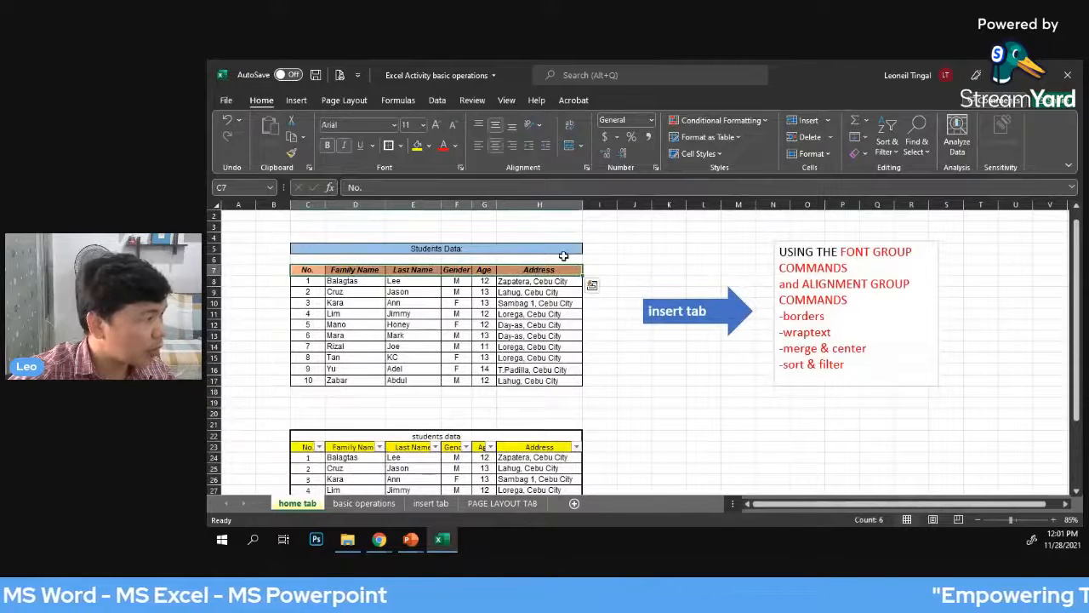
left_click(429, 146)
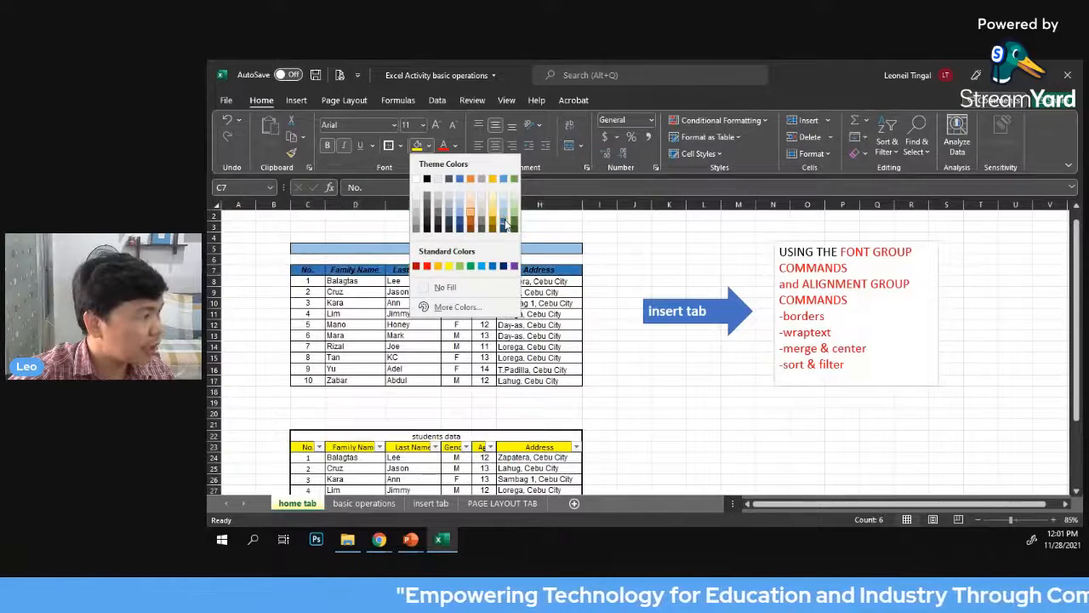
left_click(640, 256)
Fill the address cells H8:H17 of the upper table with a light orange theme color
left_click_drag(537, 284, 531, 380)
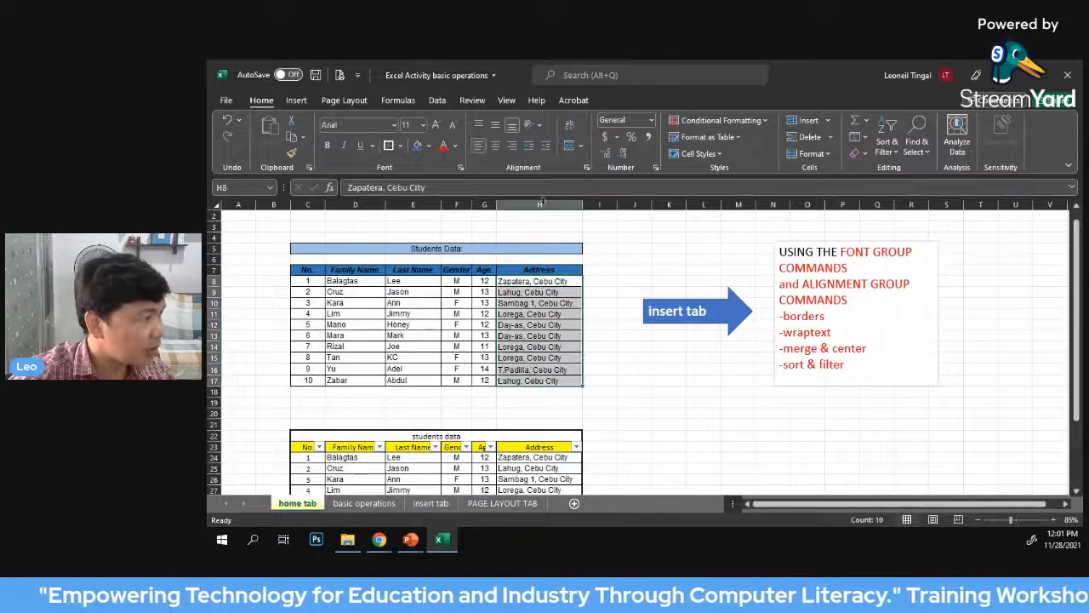
left_click(429, 149)
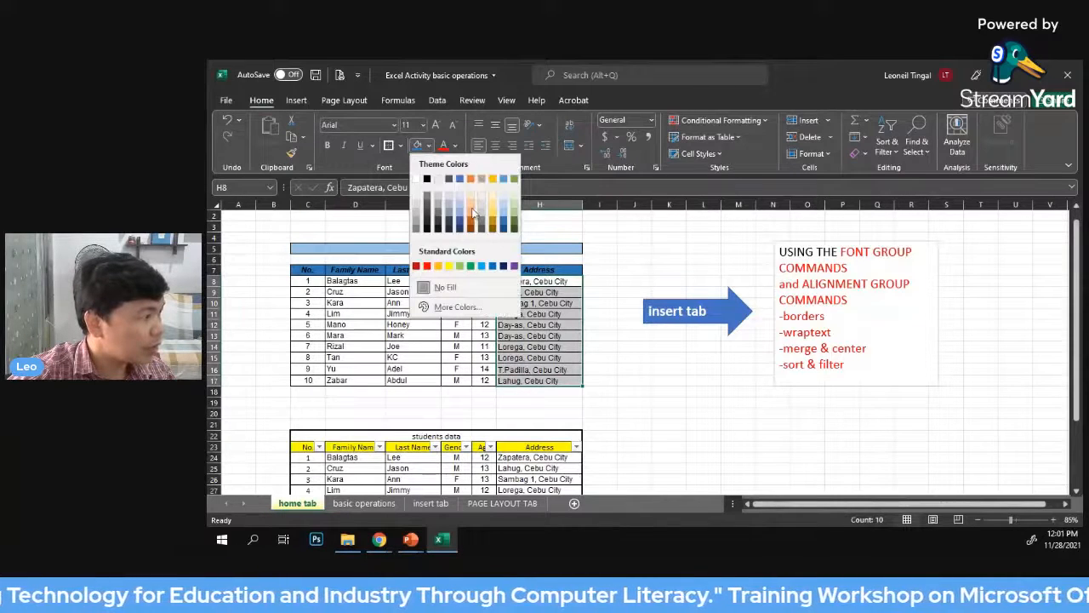
left_click(477, 206)
left_click(628, 250)
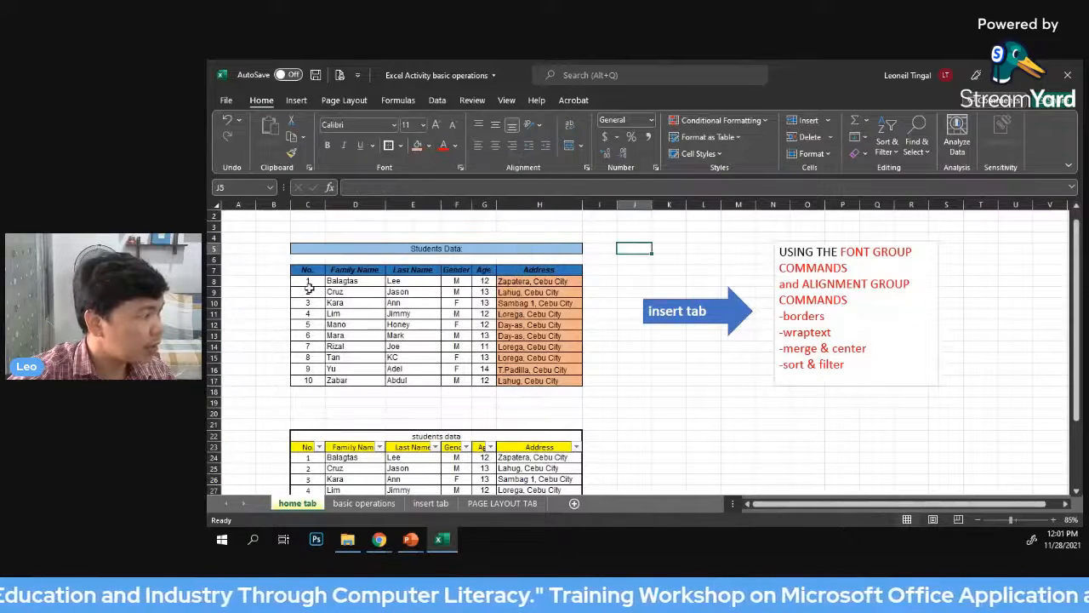
Fill the student number cells C8:C17 of the upper table with a gold theme color
left_click_drag(308, 286, 310, 380)
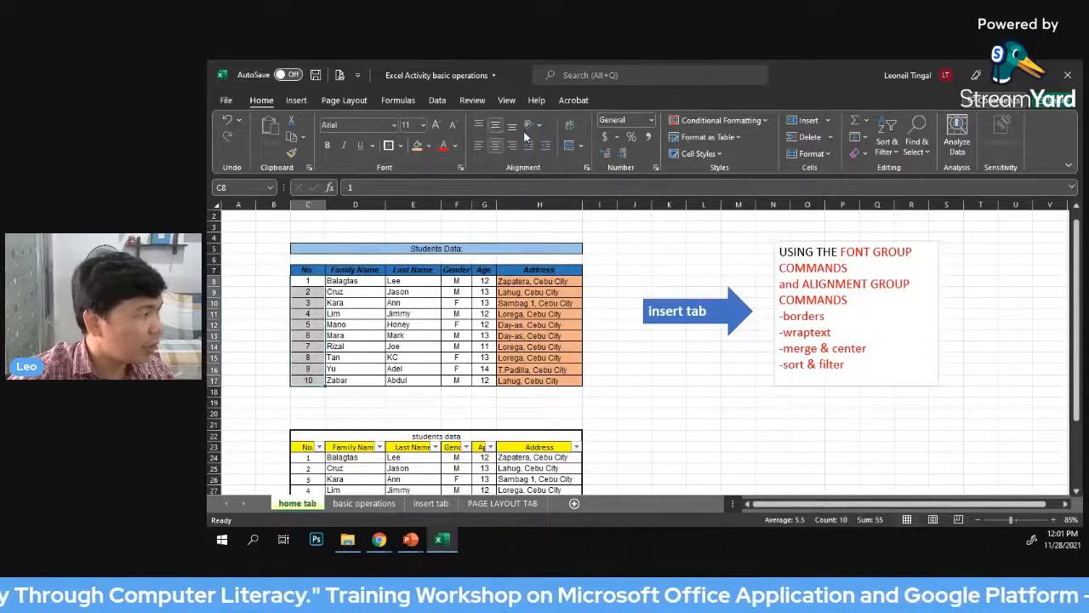
left_click(429, 146)
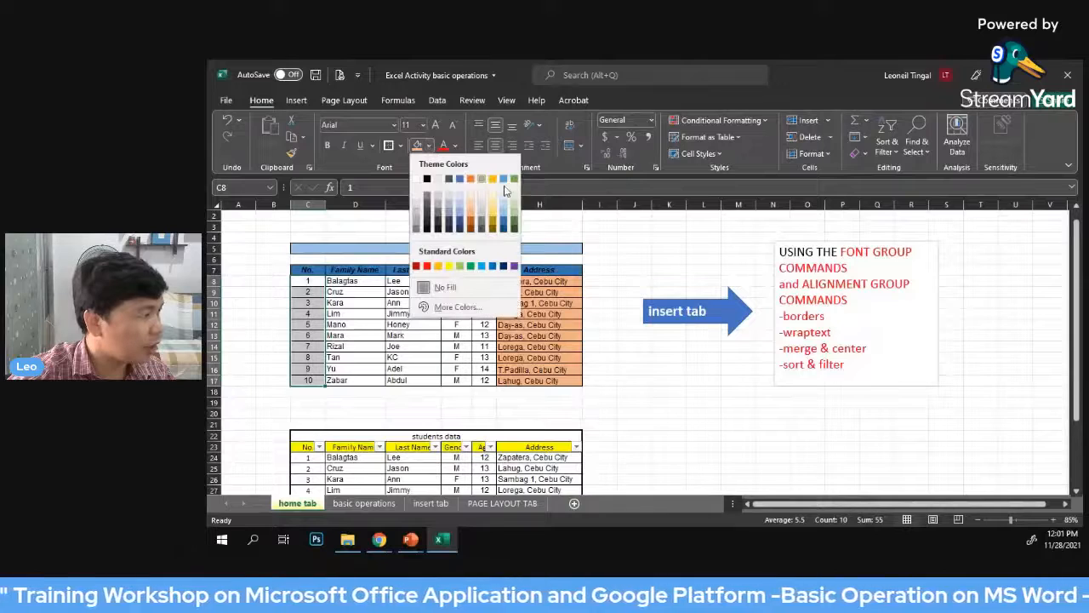
left_click(491, 218)
left_click(634, 248)
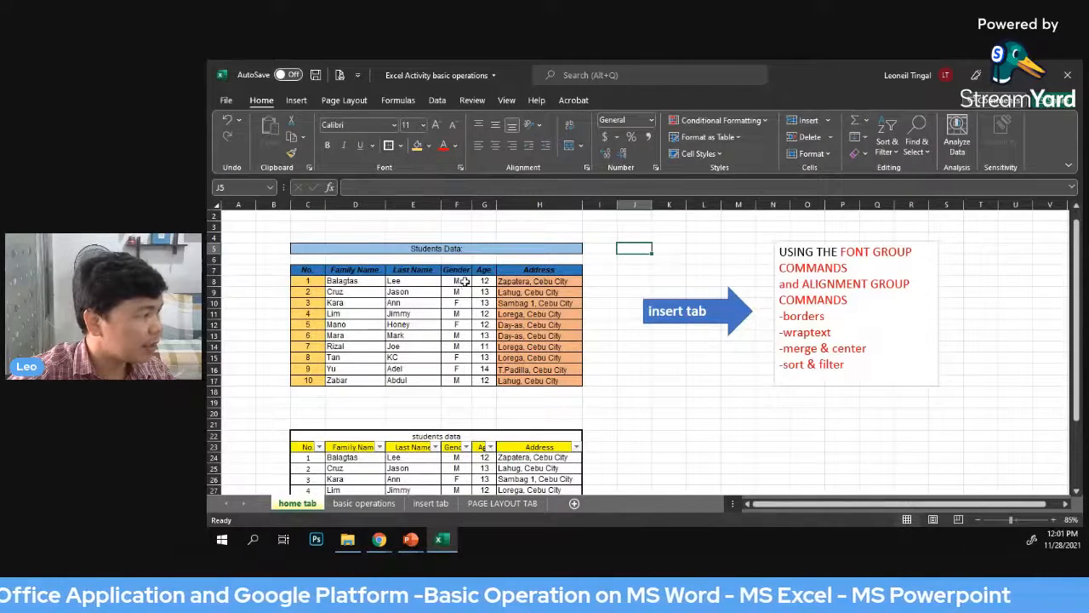
Fill the gender cells F8:F17 of the upper table with a light blue theme color
left_click_drag(464, 281, 456, 380)
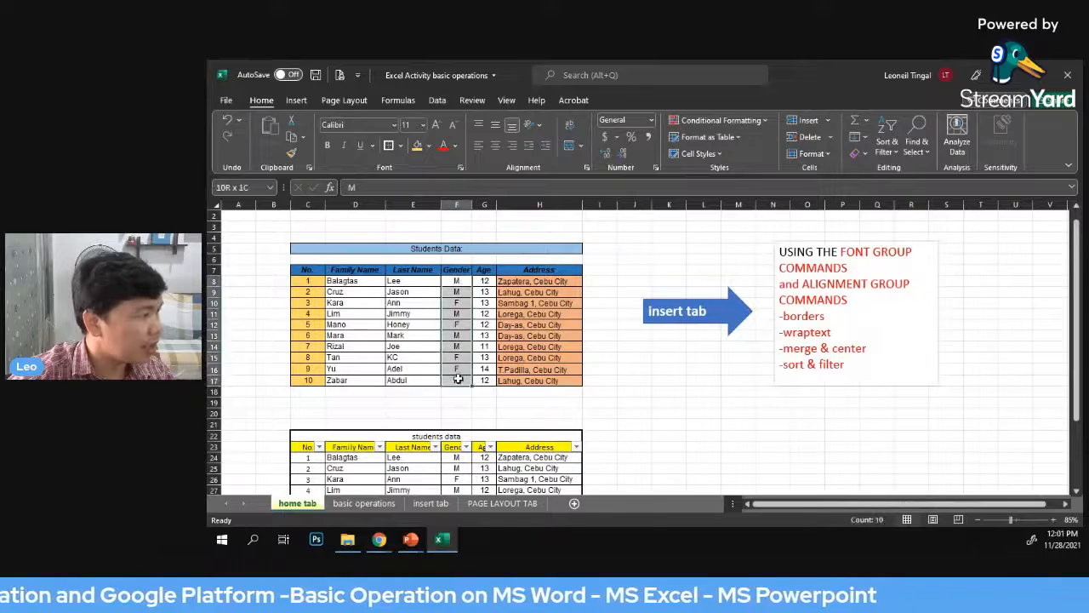
left_click(431, 146)
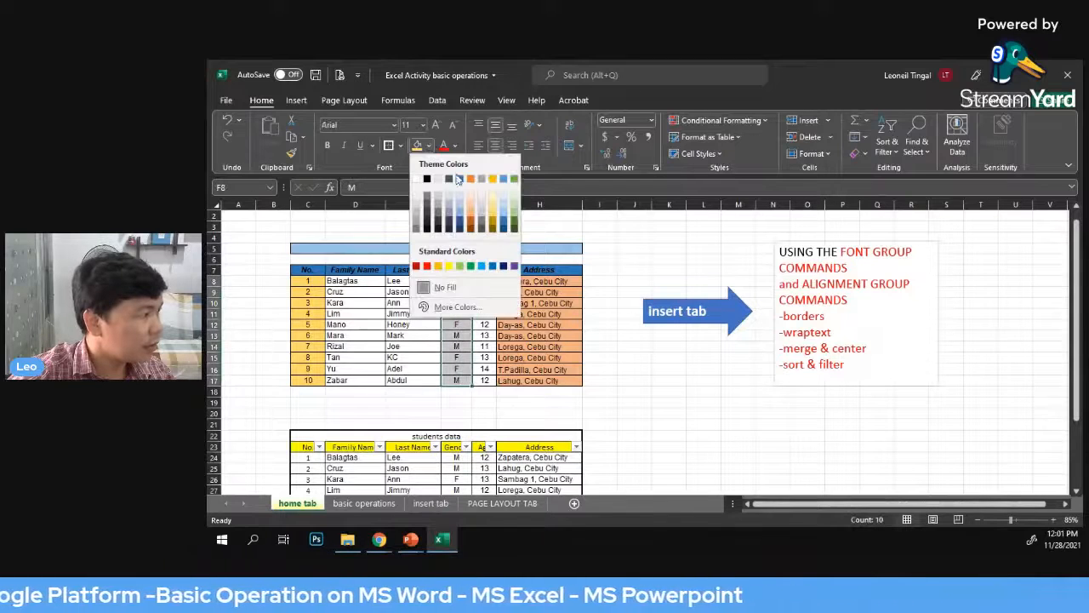
left_click(497, 213)
Try a red font color on the student records in C8:H17 and restore it to Automatic
left_click_drag(307, 281, 529, 381)
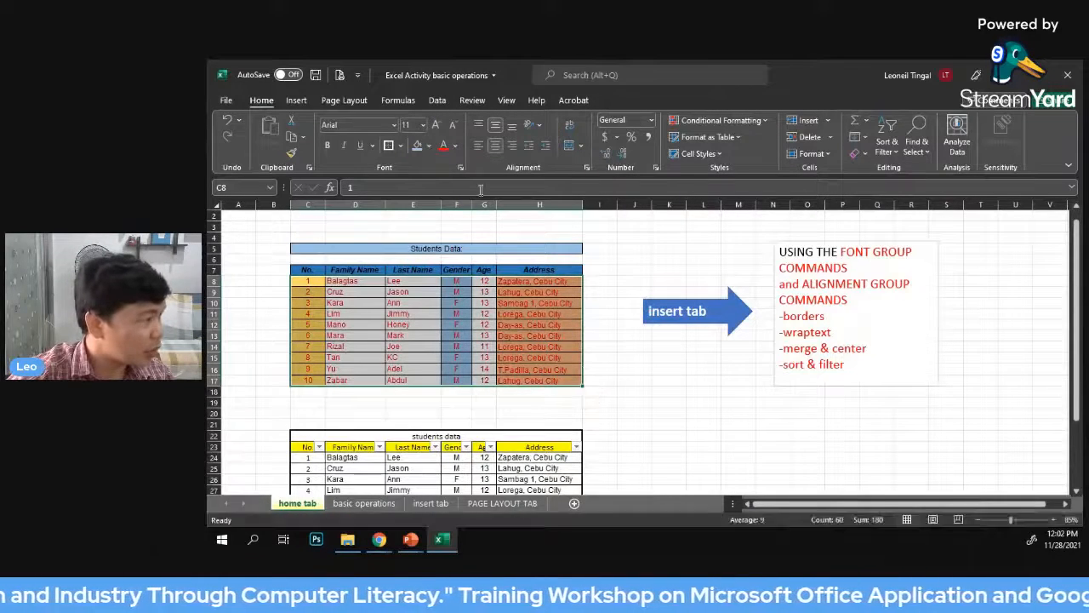
left_click(455, 149)
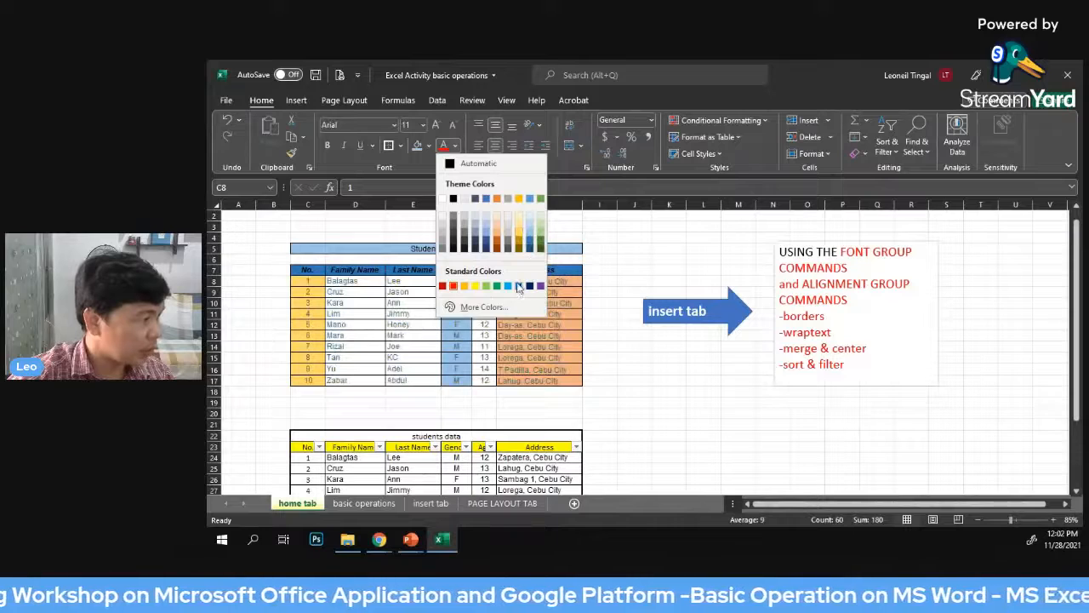
left_click(449, 164)
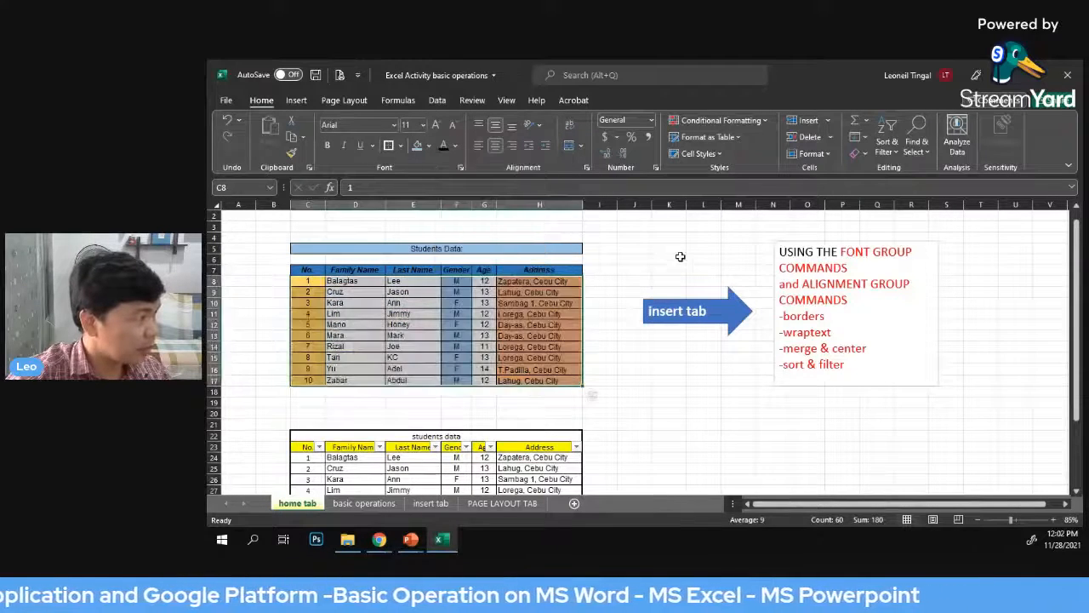
left_click(638, 245)
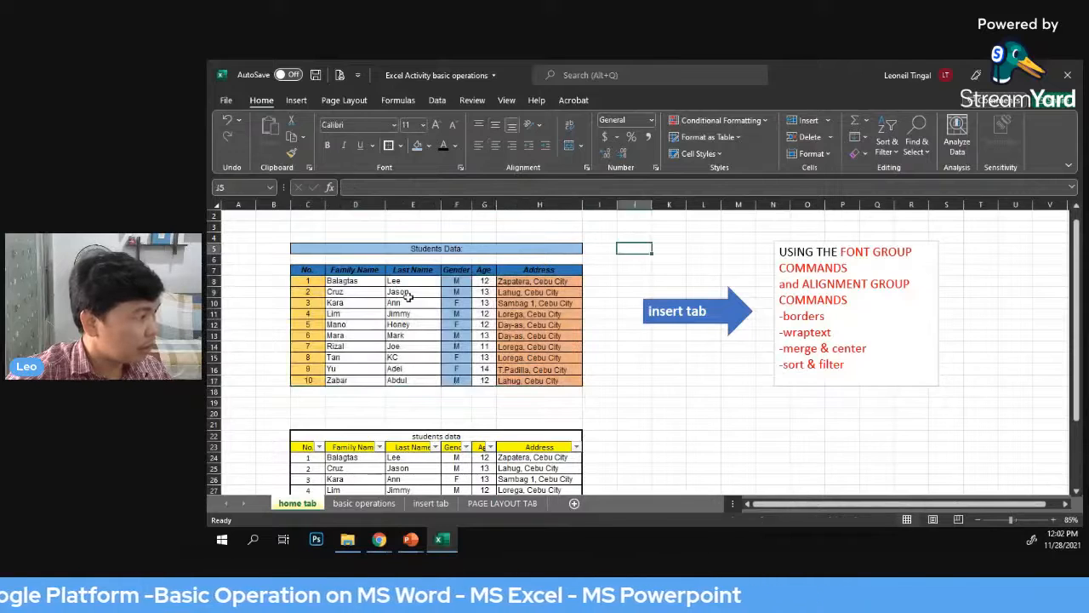
Browse the available fonts and font sizes for the student records in C8:H17
left_click(410, 294)
left_click_drag(308, 281, 528, 381)
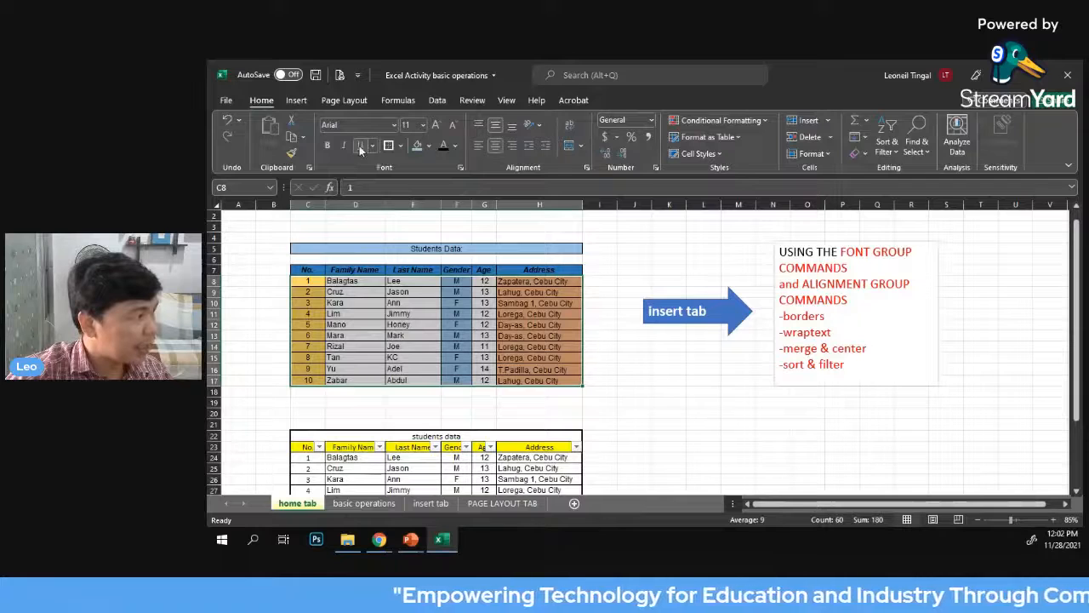
left_click(394, 126)
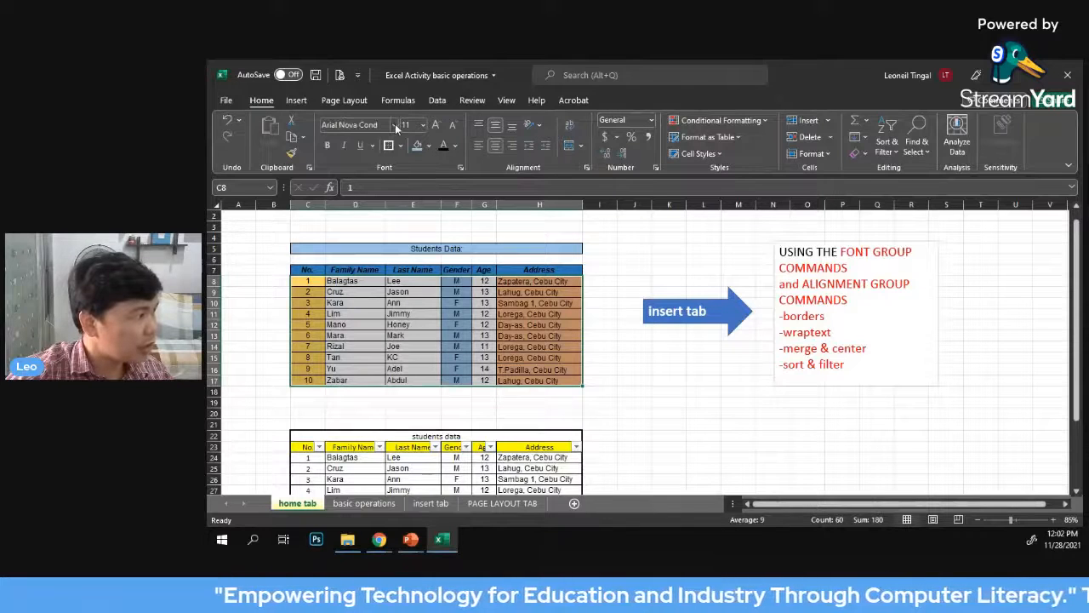
left_click(395, 126)
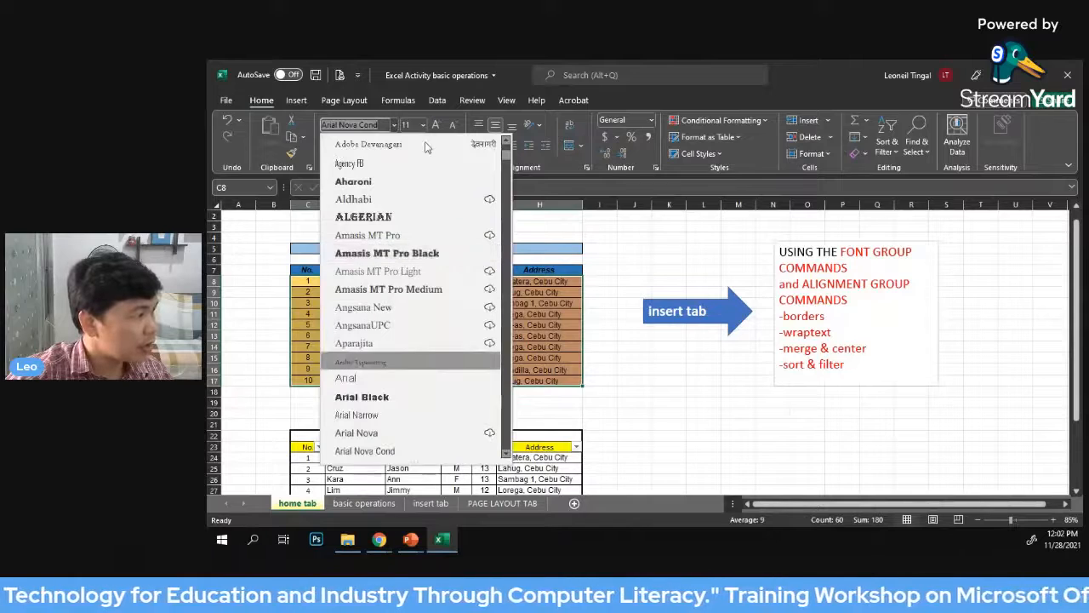
left_click(425, 125)
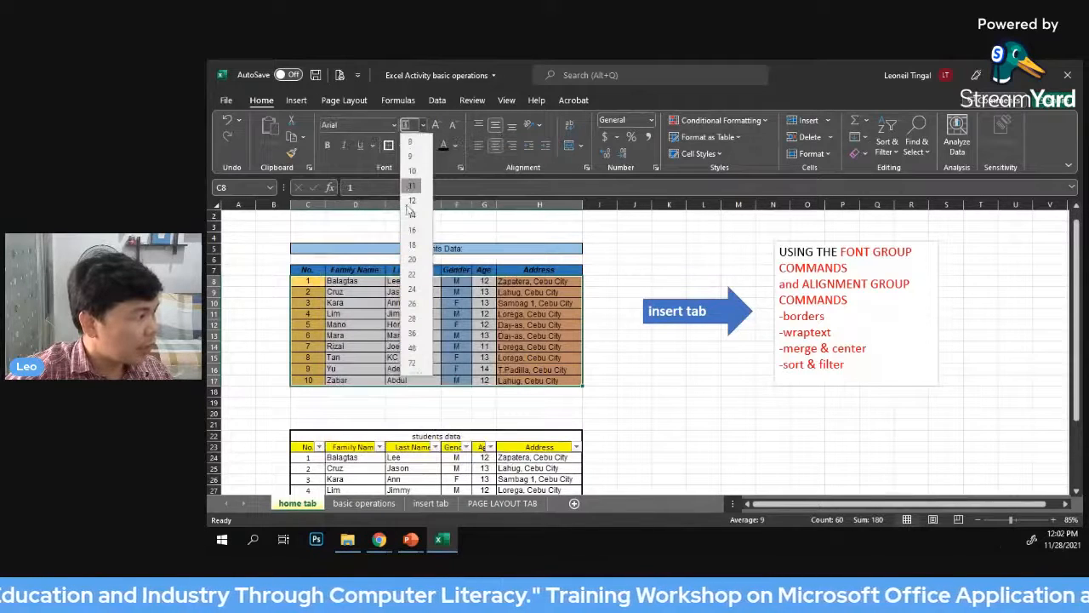
left_click(647, 240)
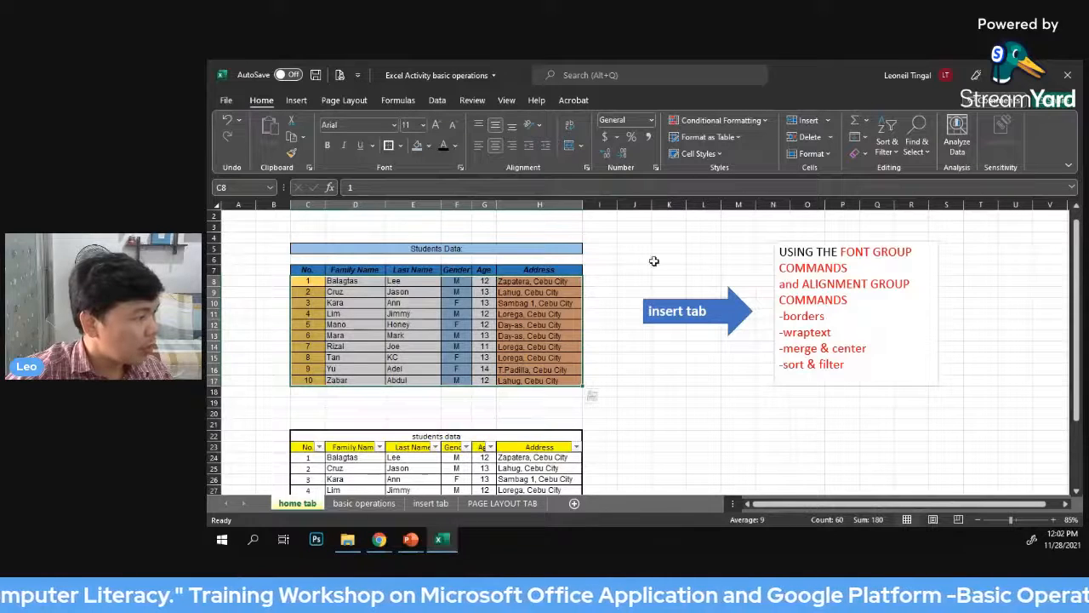
left_click(655, 259)
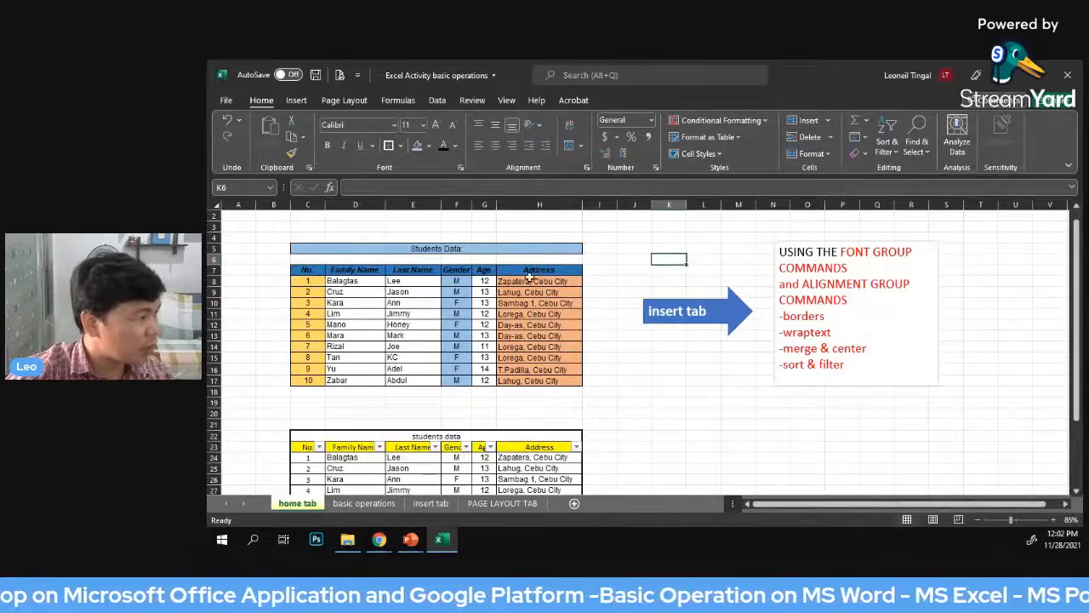
left_click_drag(306, 281, 529, 382)
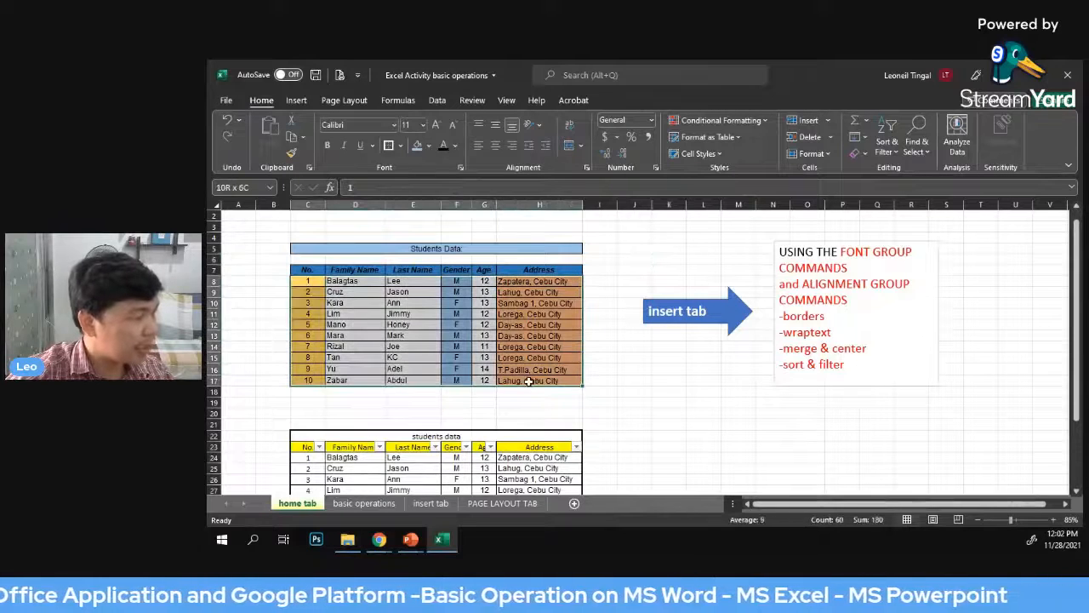
left_click(654, 259)
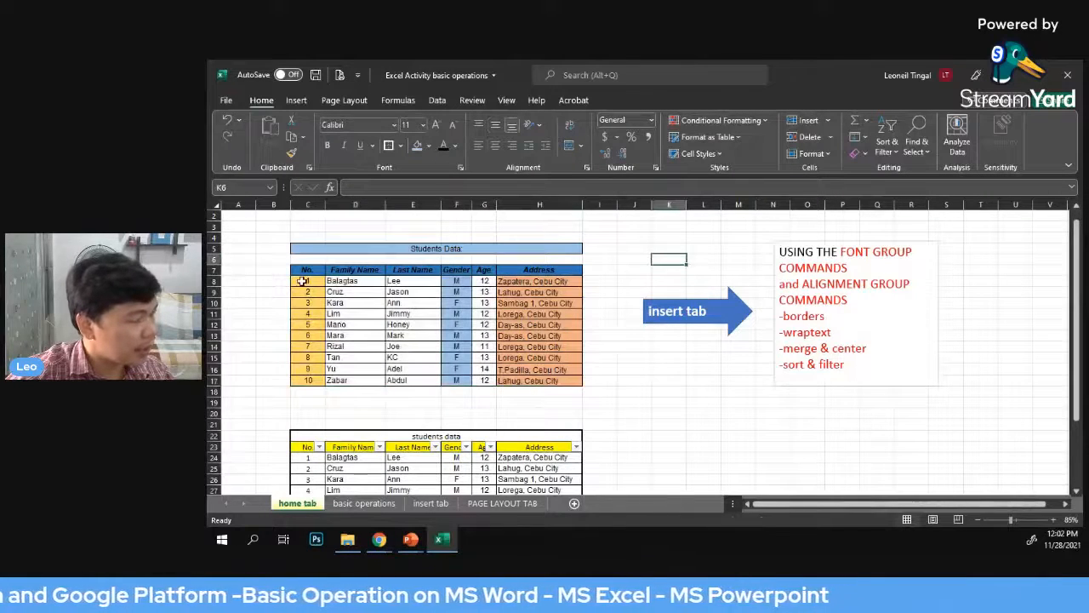
left_click_drag(302, 281, 529, 382)
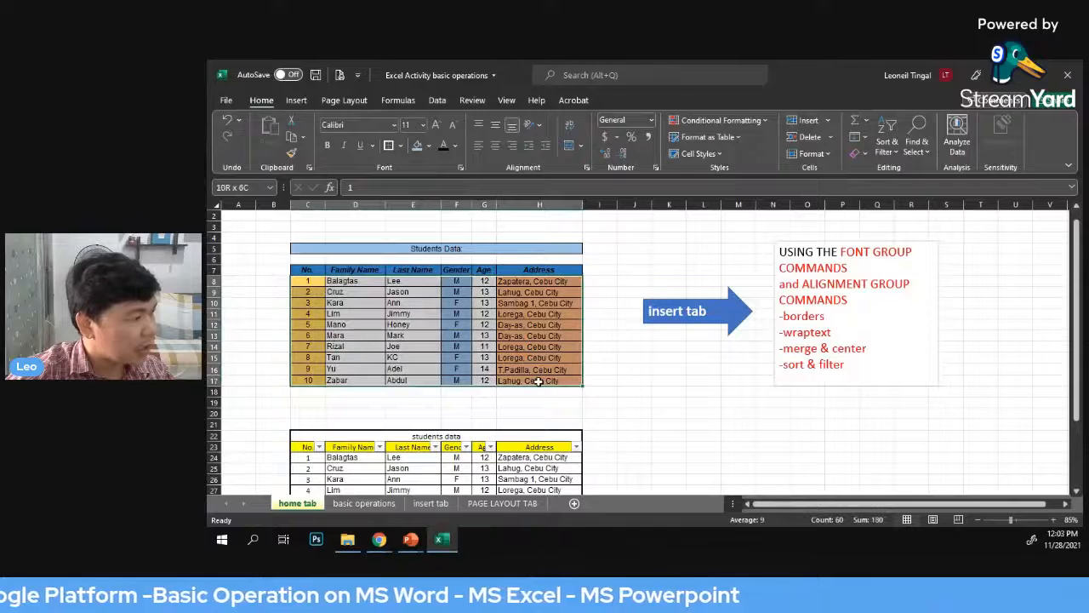
left_click(622, 251)
left_click(734, 239)
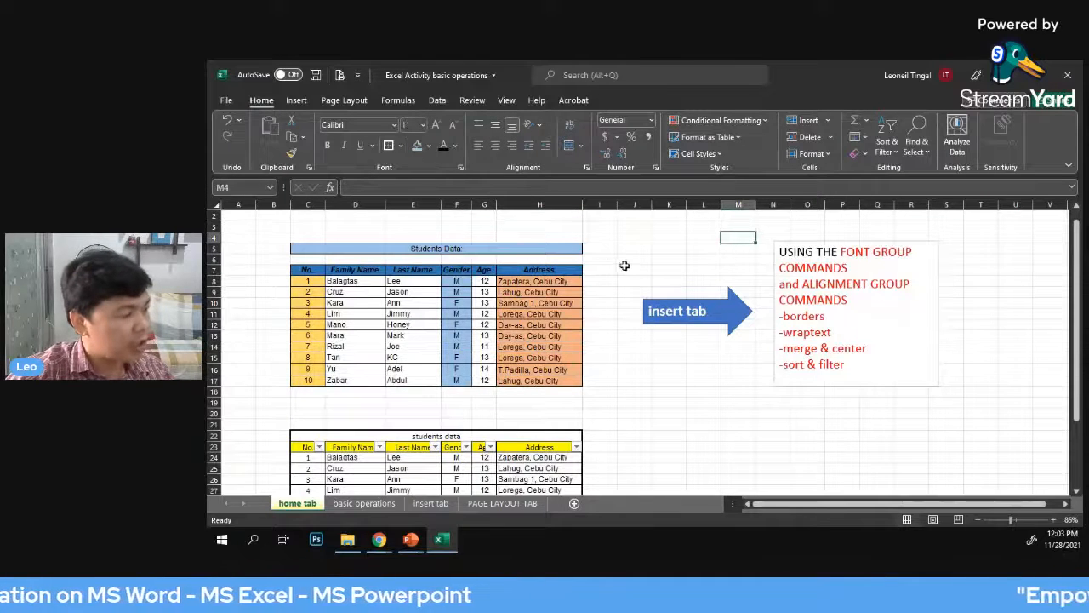
Switch to the basic operations worksheet with the test scores and computer parts inventory tables
scroll(624, 265, "down", 1)
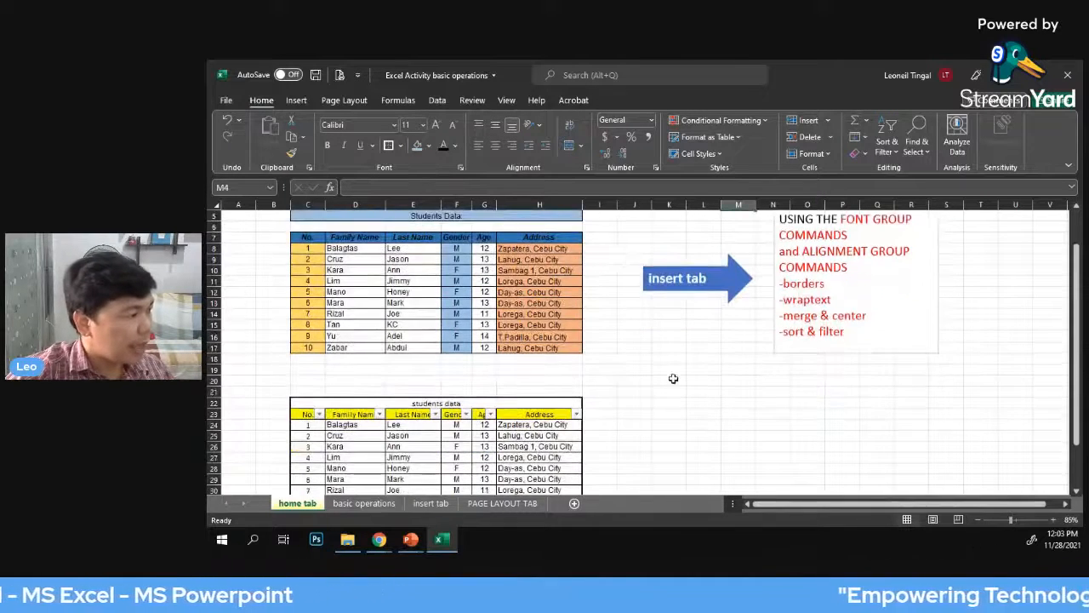
scroll(673, 377, "down", 1)
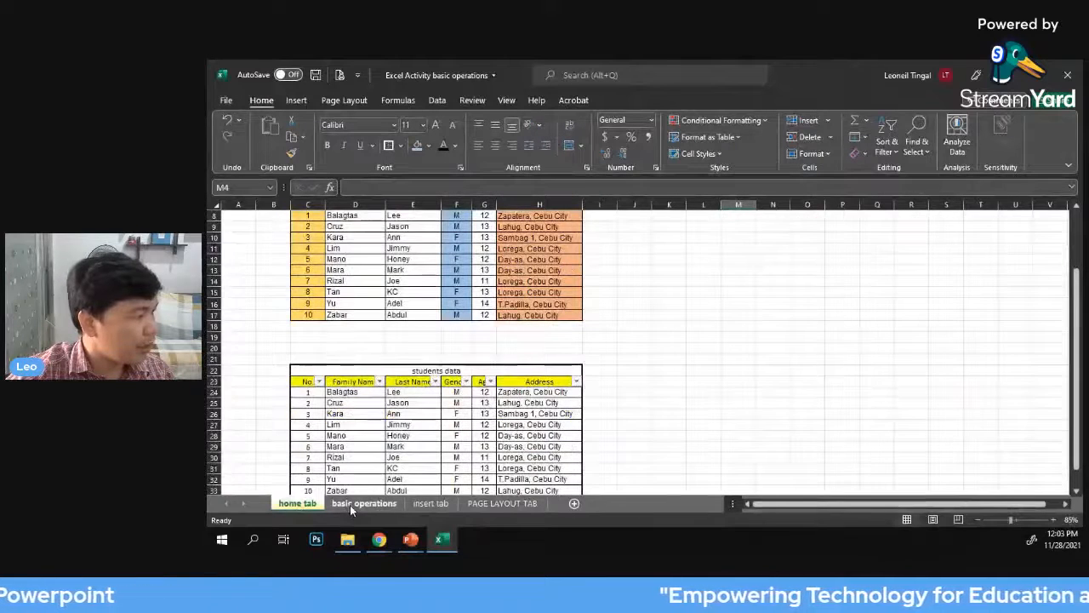
left_click(363, 503)
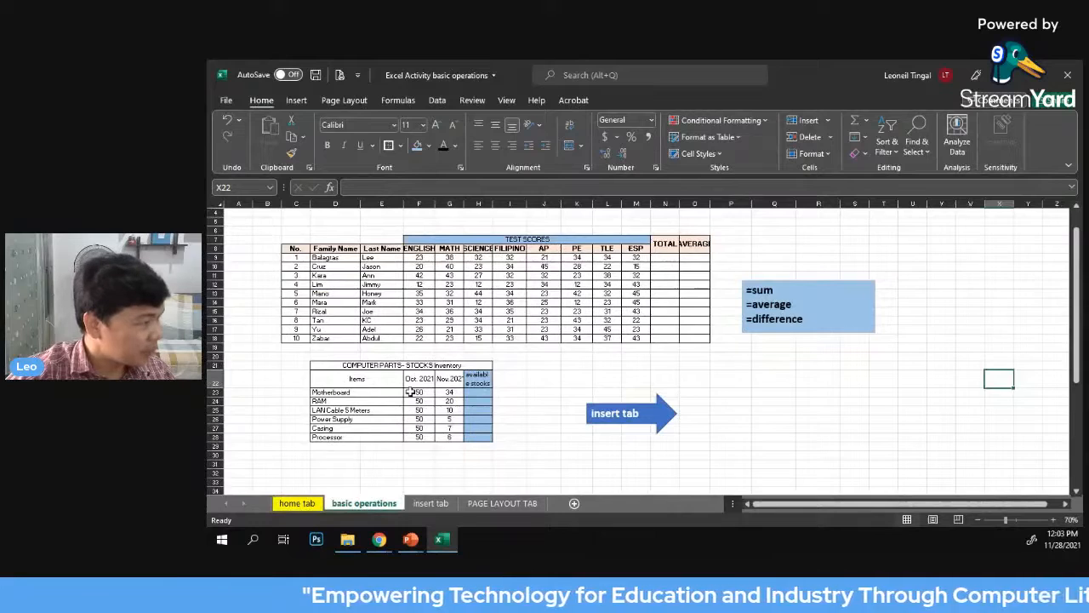
scroll(678, 382, "up", 1)
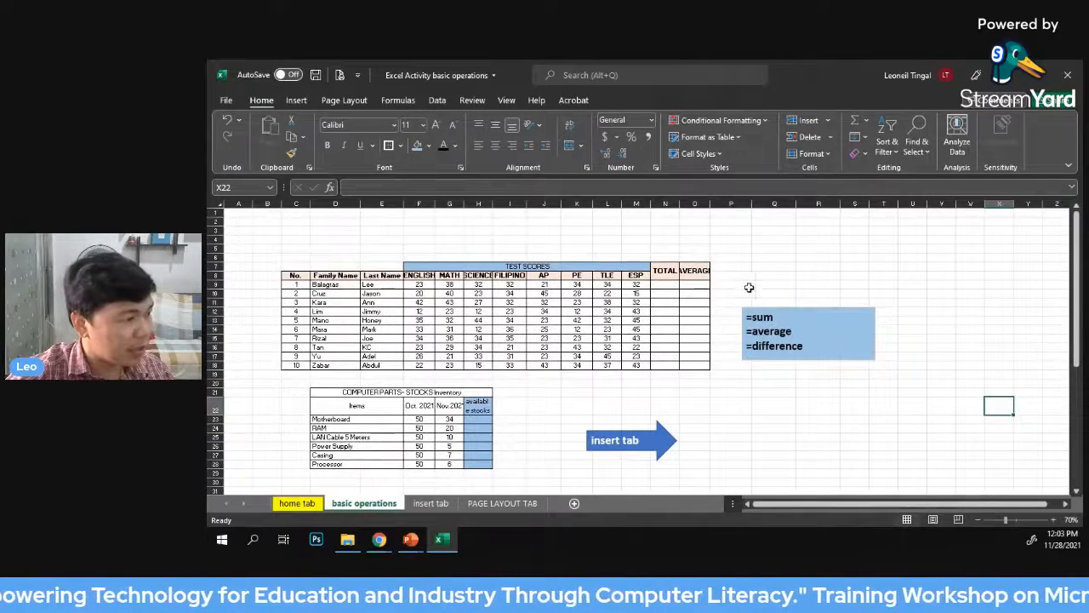
Examine the list of sum, average and difference formulas beside the test scores table
left_click_drag(730, 277, 927, 381)
left_click(961, 342)
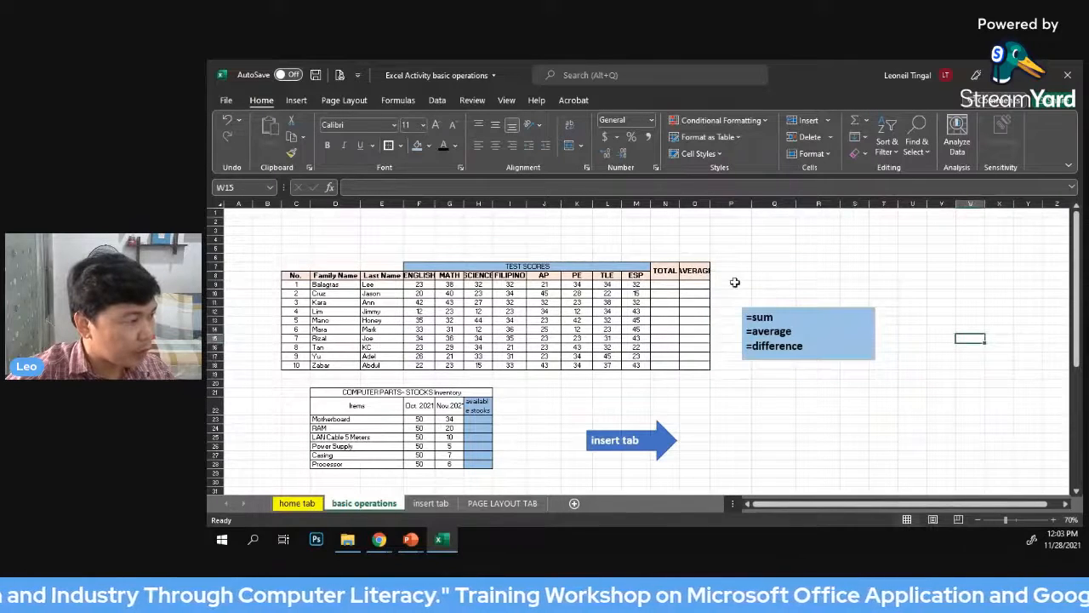
left_click_drag(730, 284, 927, 385)
left_click(961, 346)
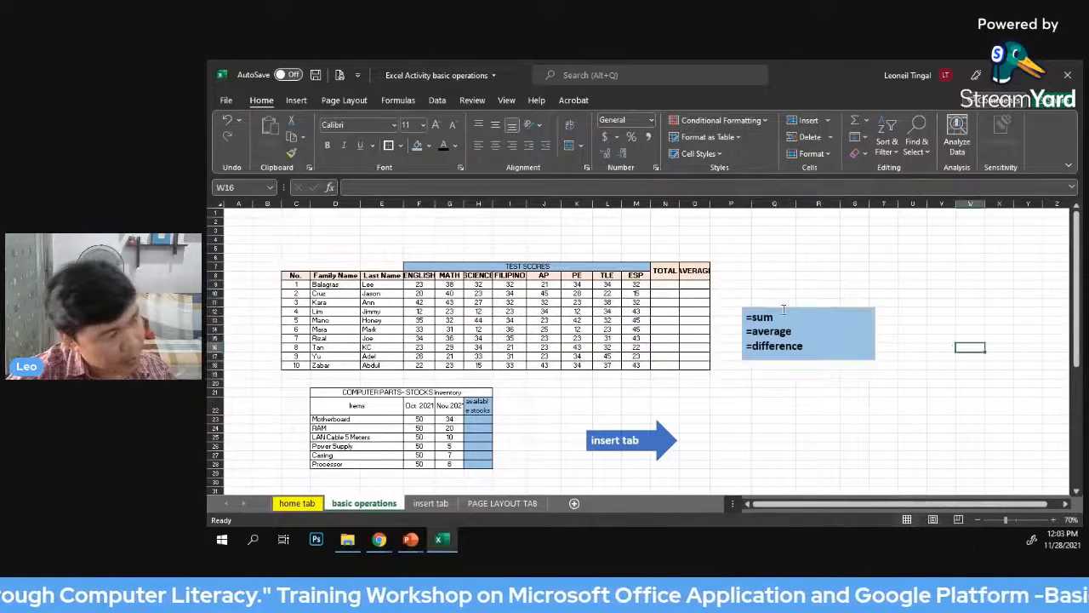
left_click_drag(732, 286, 882, 369)
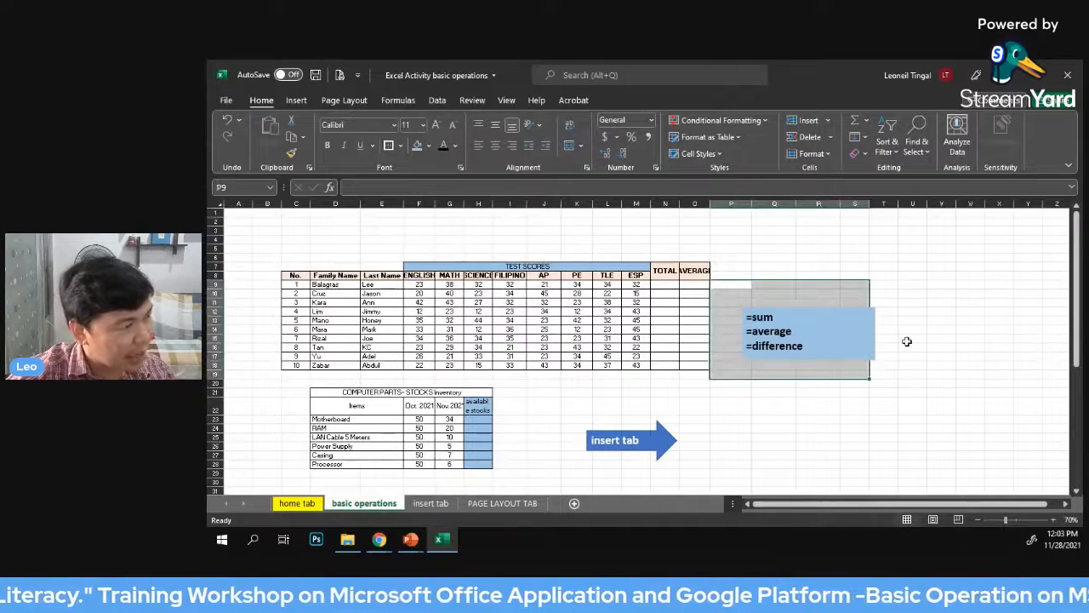
left_click(909, 339)
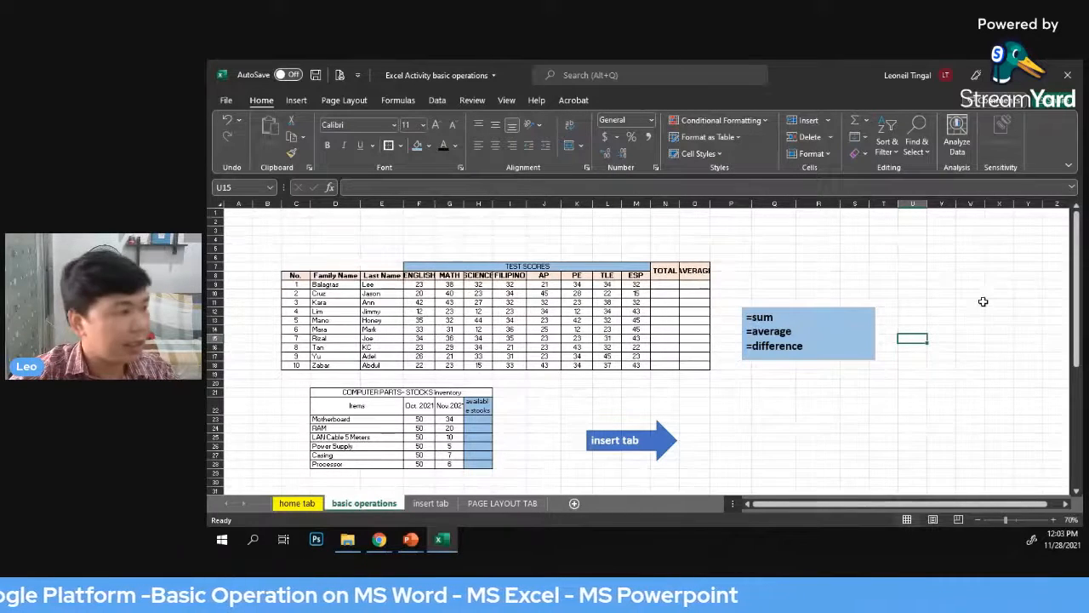
scroll(959, 278, "up", 1)
left_click(947, 272)
scroll(899, 288, "up", 1)
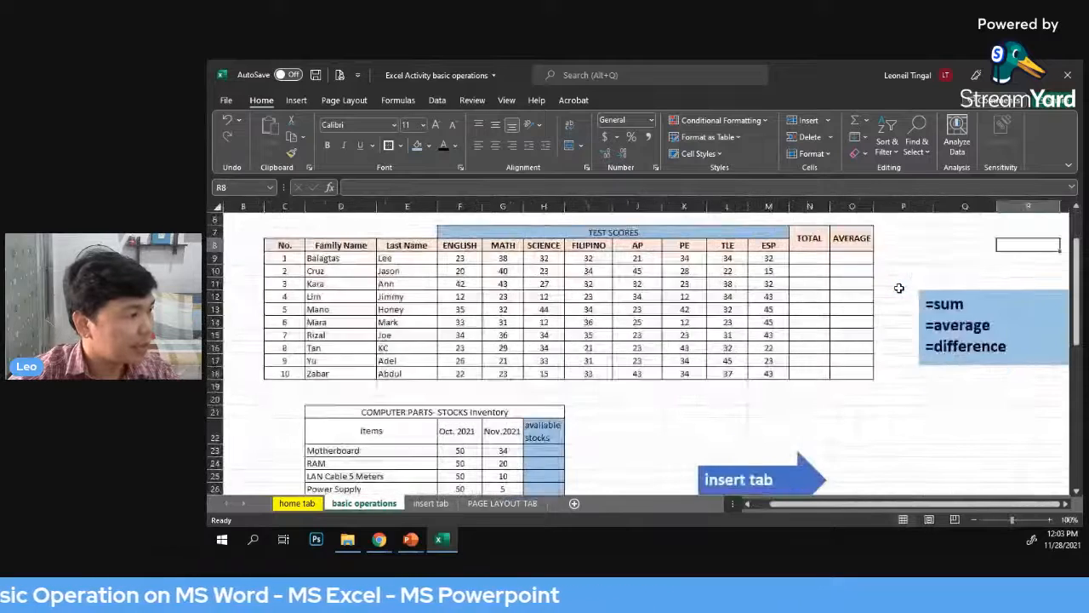
Review the test scores table's headings, student rows and empty TOTAL column
left_click(579, 234)
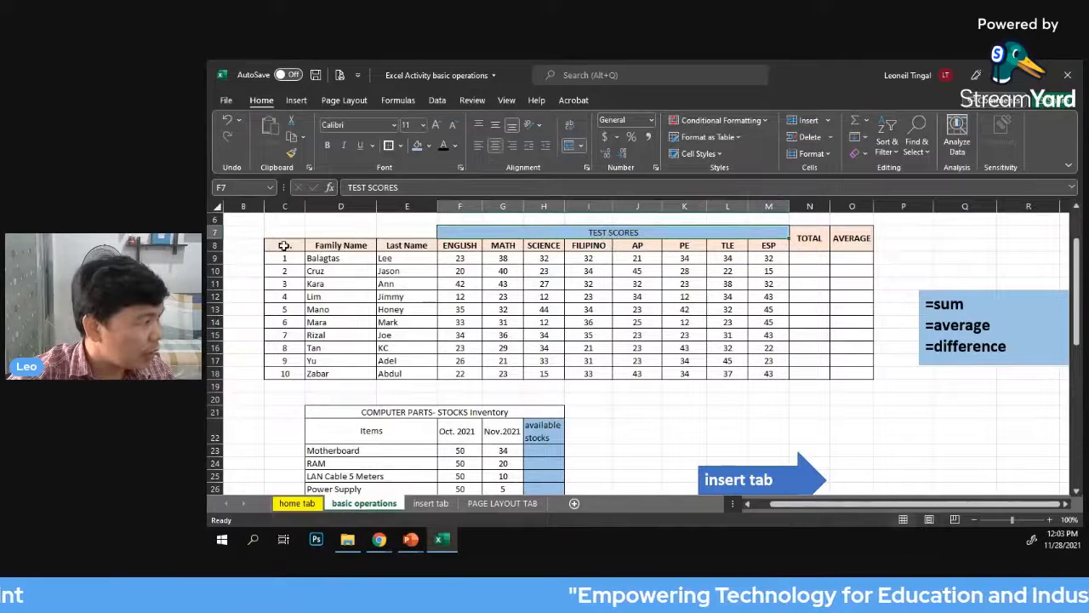
left_click_drag(284, 245, 778, 246)
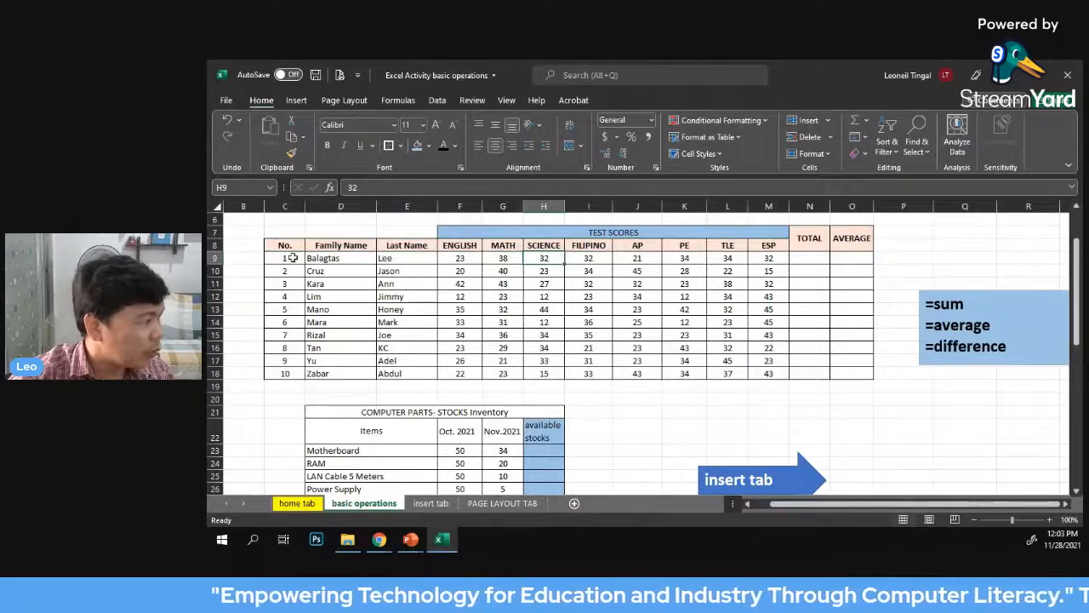
left_click_drag(293, 258, 287, 373)
left_click(329, 258)
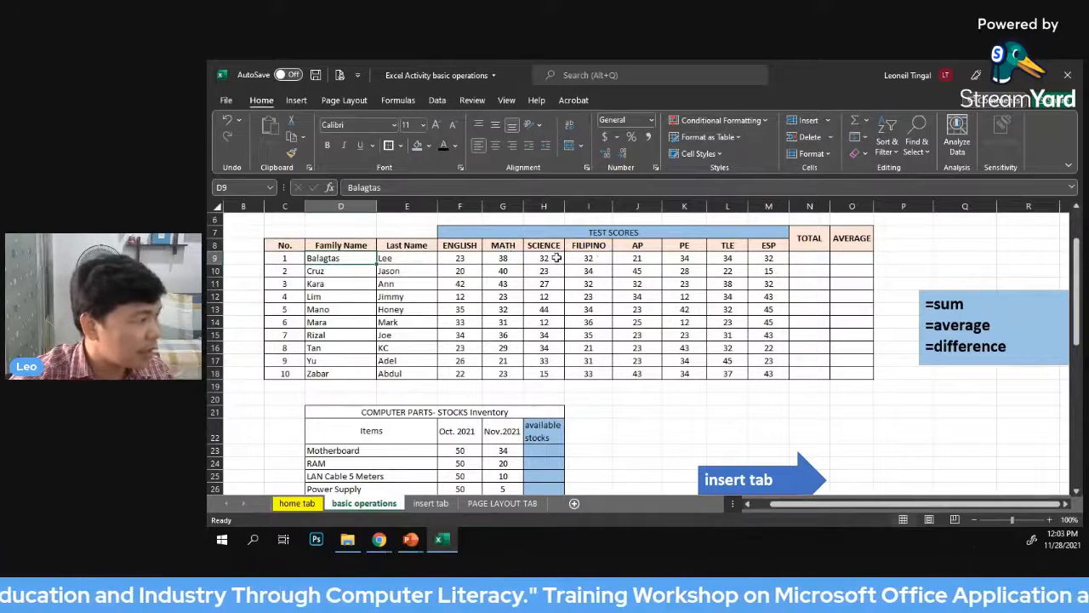
left_click(987, 246)
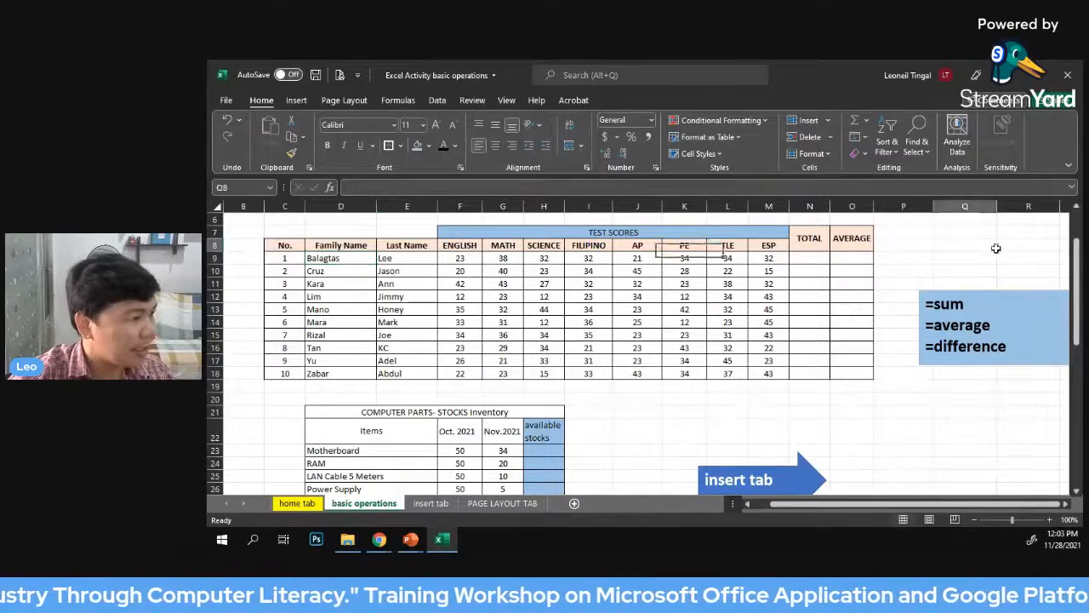
left_click(802, 257)
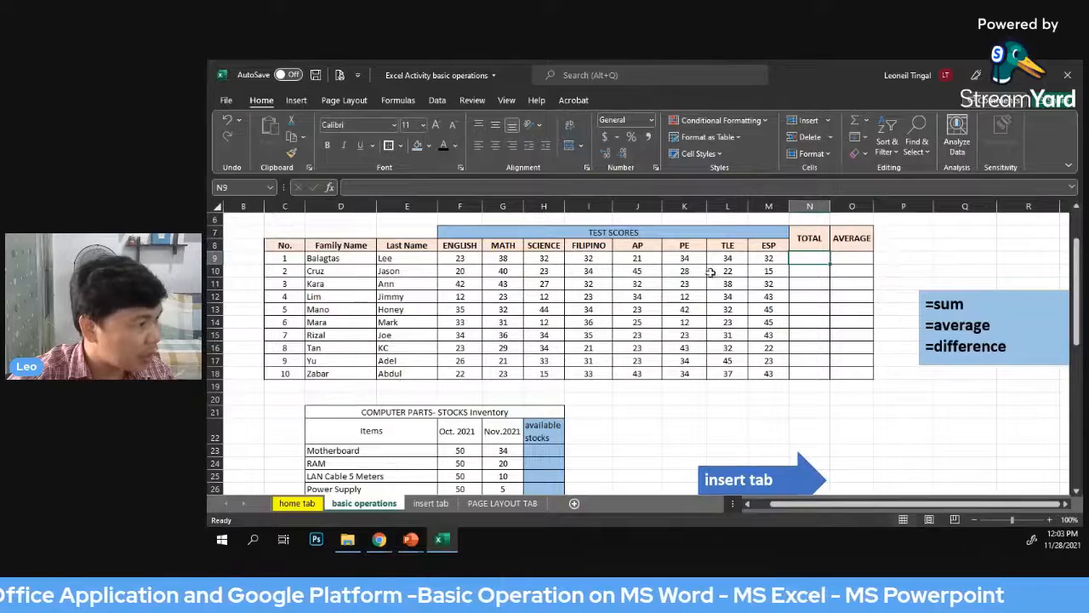
left_click(987, 262)
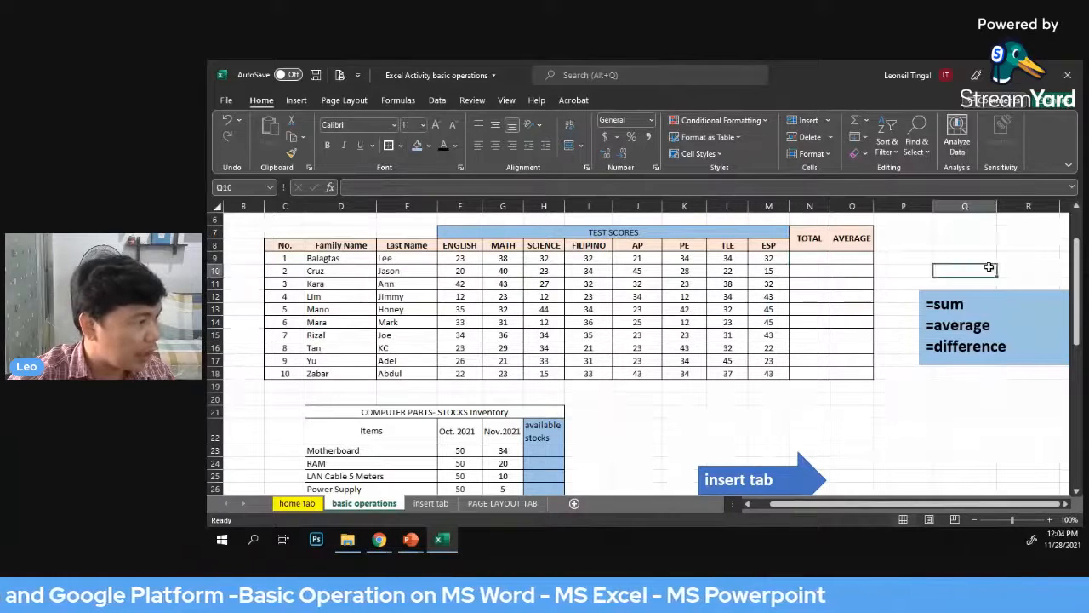
left_click(911, 249)
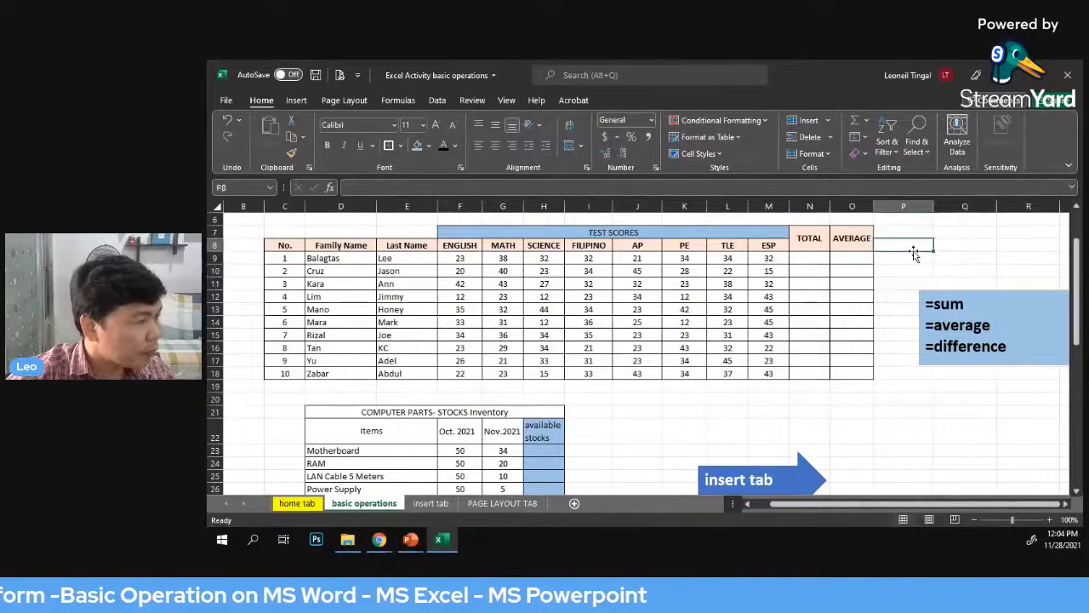
left_click(808, 256)
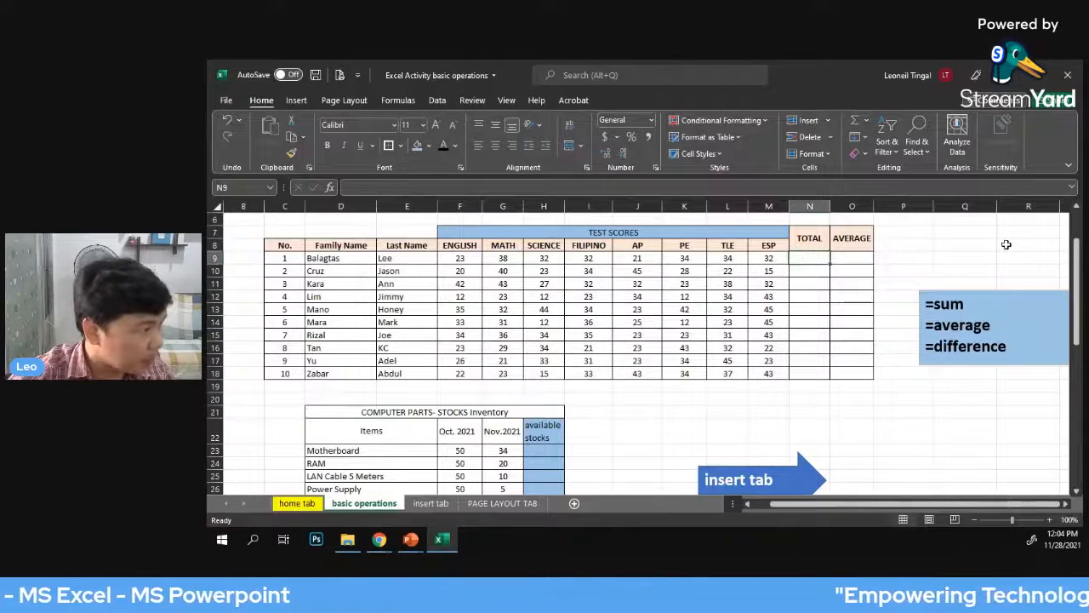
left_click(940, 233)
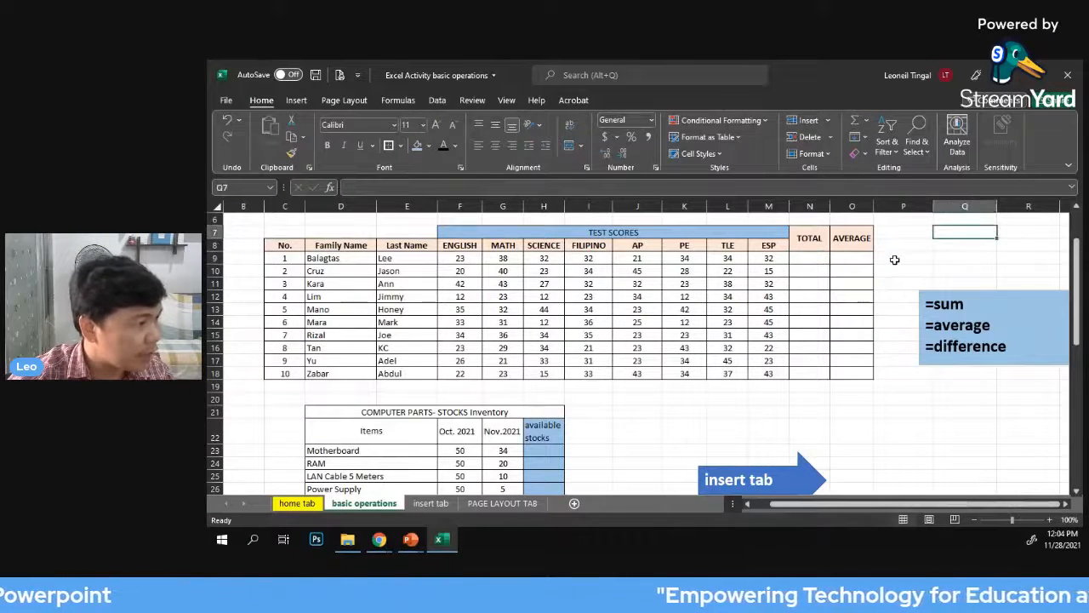
Enter =SUM(F9:M9) in cell N9 to total the first student's test scores
left_click(812, 259)
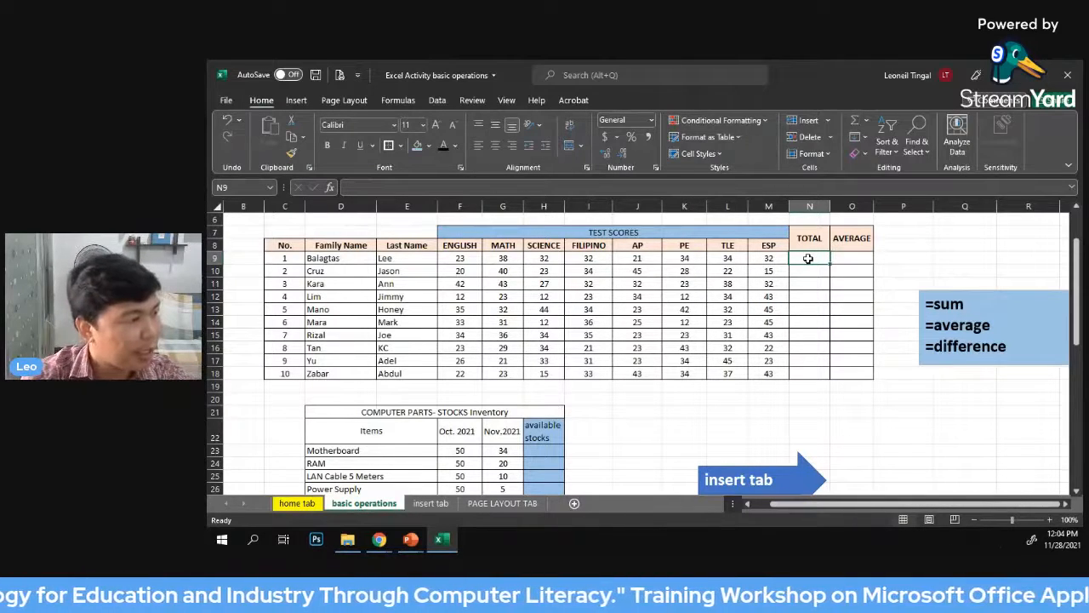
type("=")
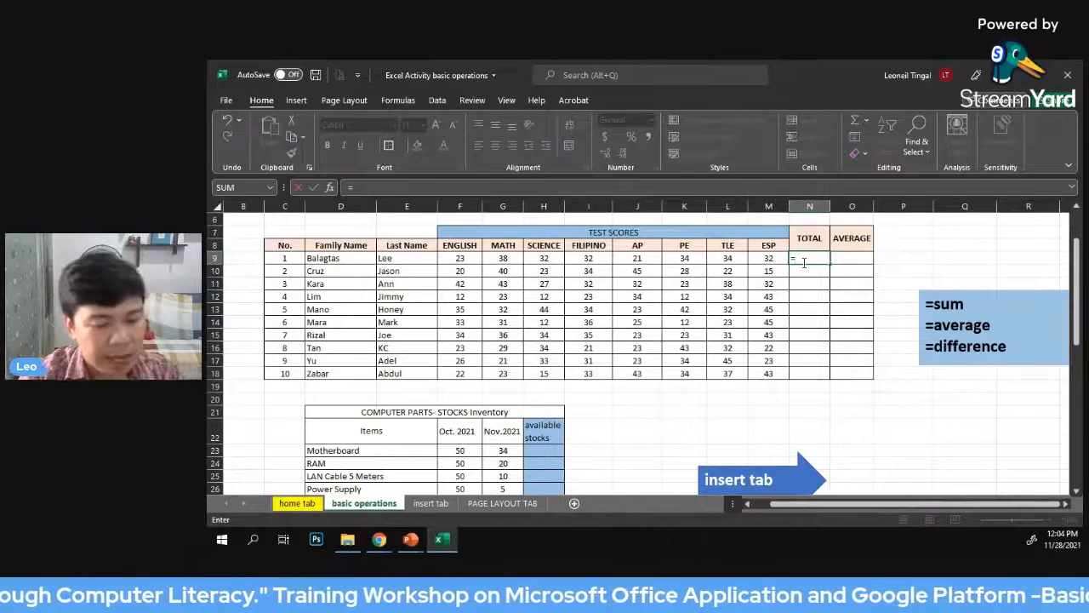
type("s")
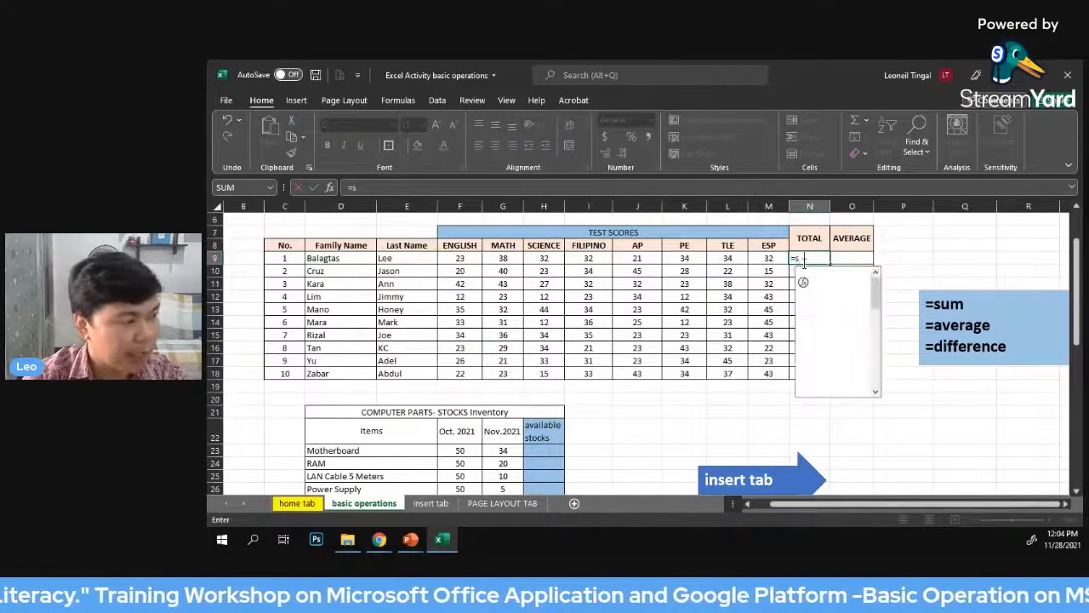
type("um")
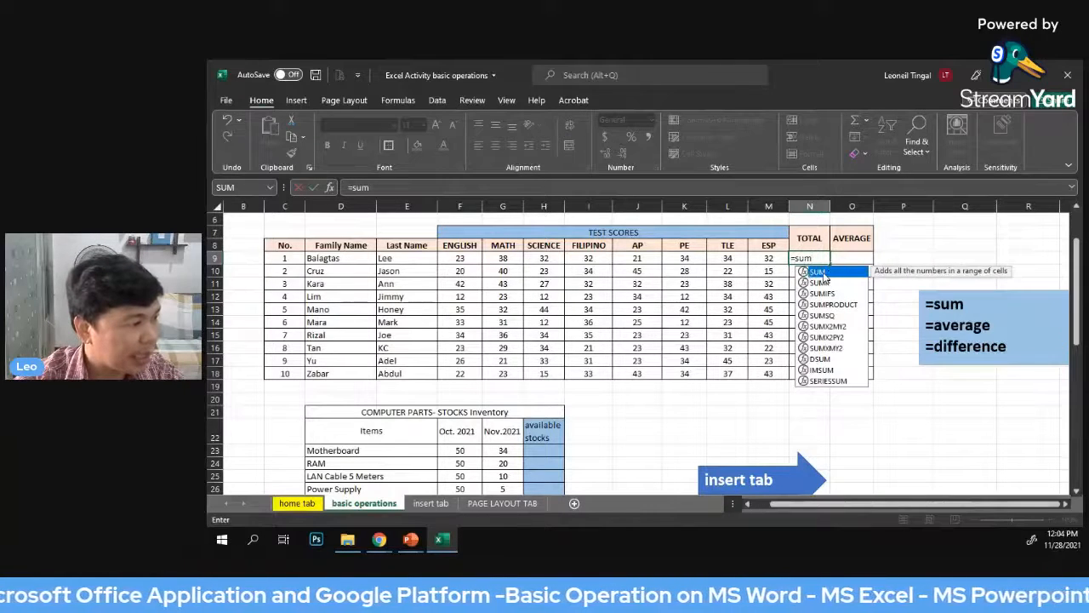
double_click(819, 272)
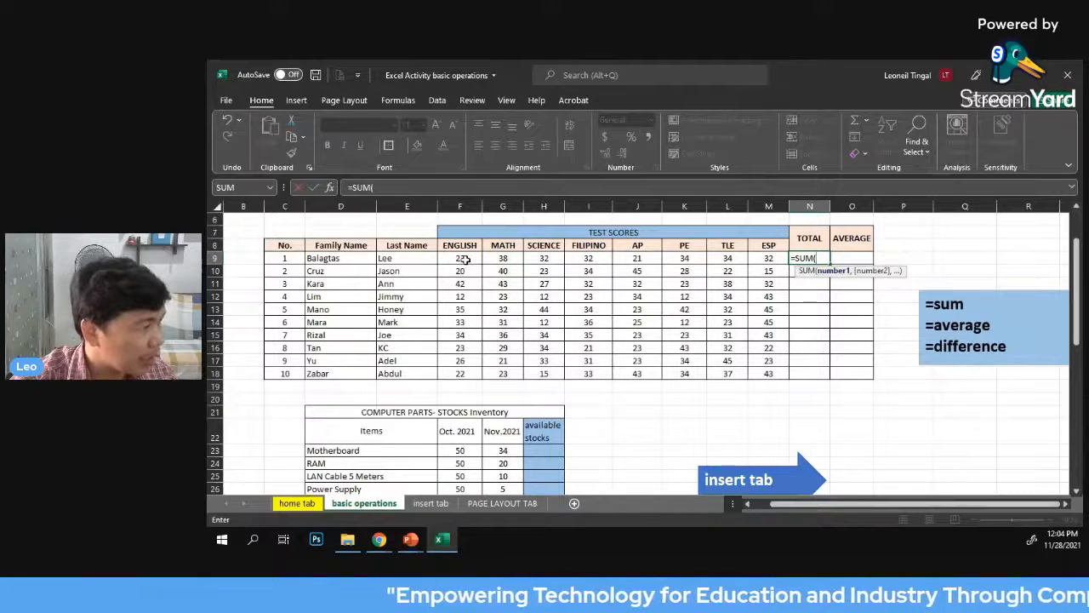
left_click_drag(461, 258, 764, 259)
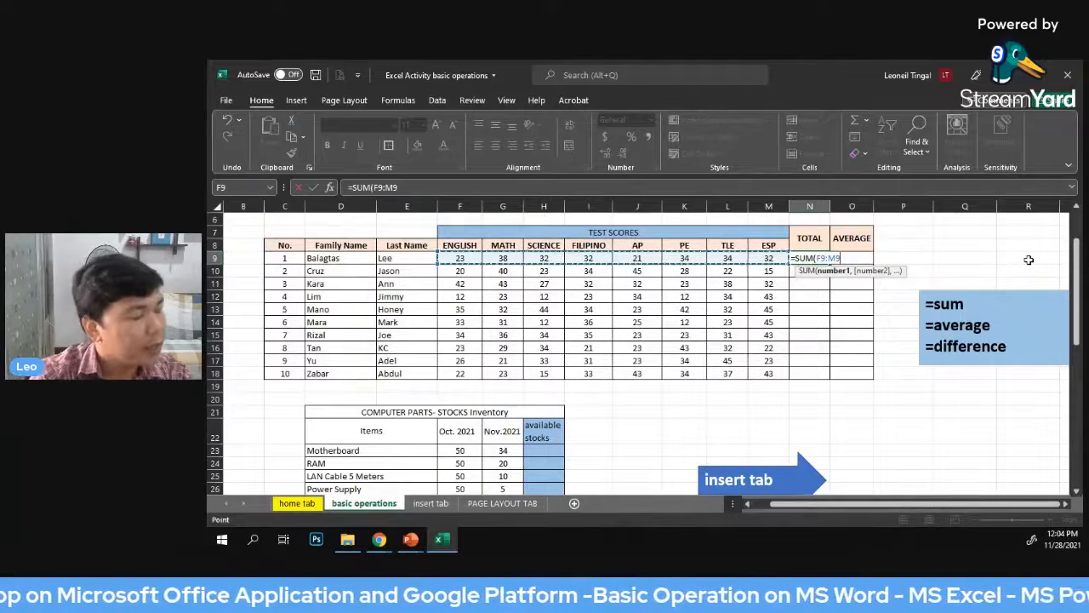
type(")")
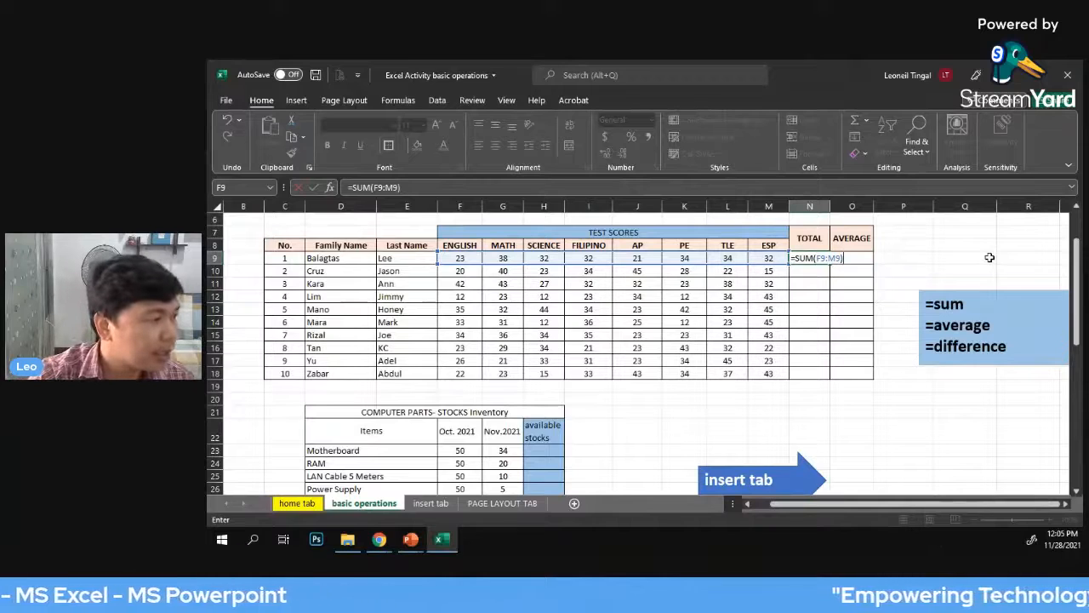
key("Return")
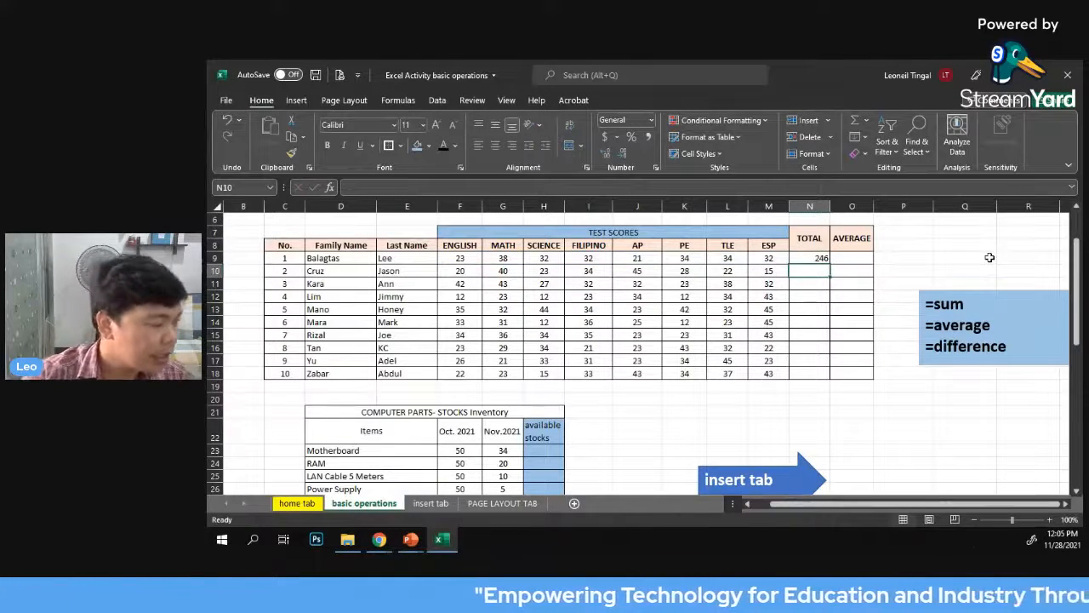
Review the total formula in cell N9 and clear it from the cell
left_click(819, 258)
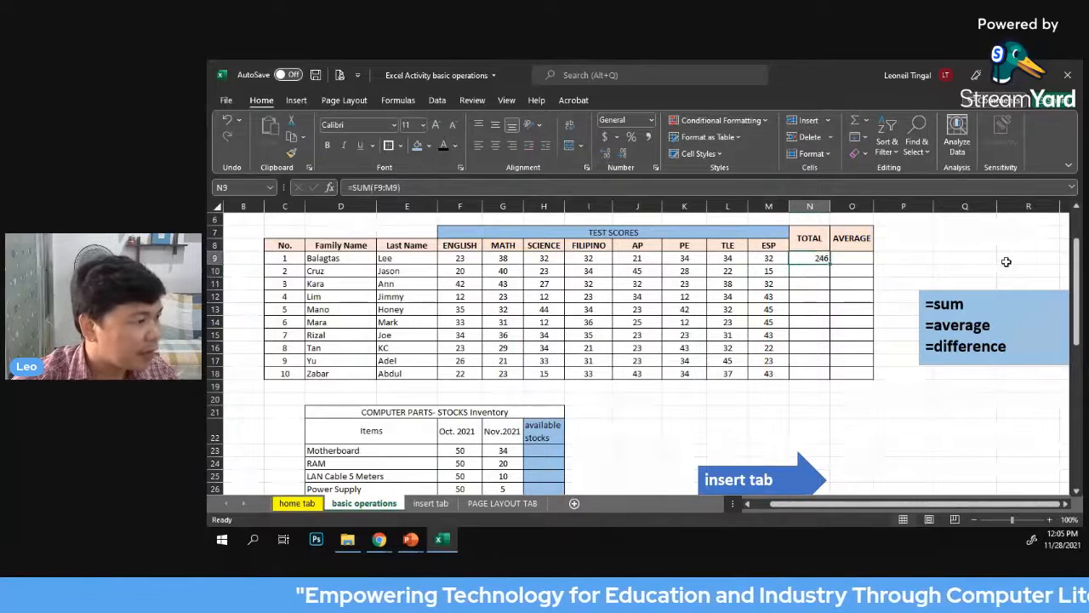
left_click(1008, 261)
left_click(821, 257)
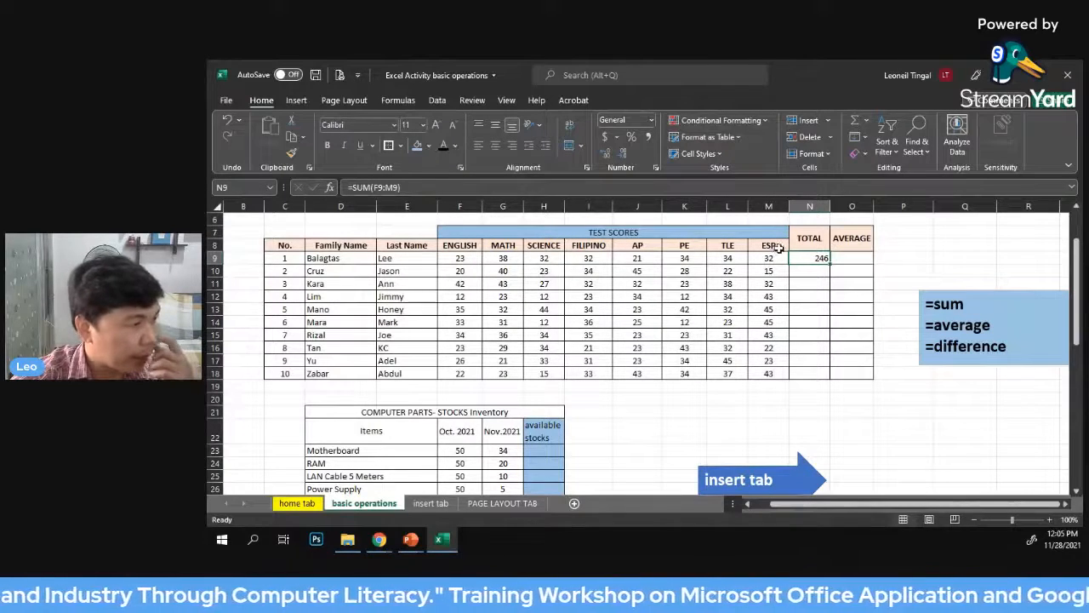
key("Delete")
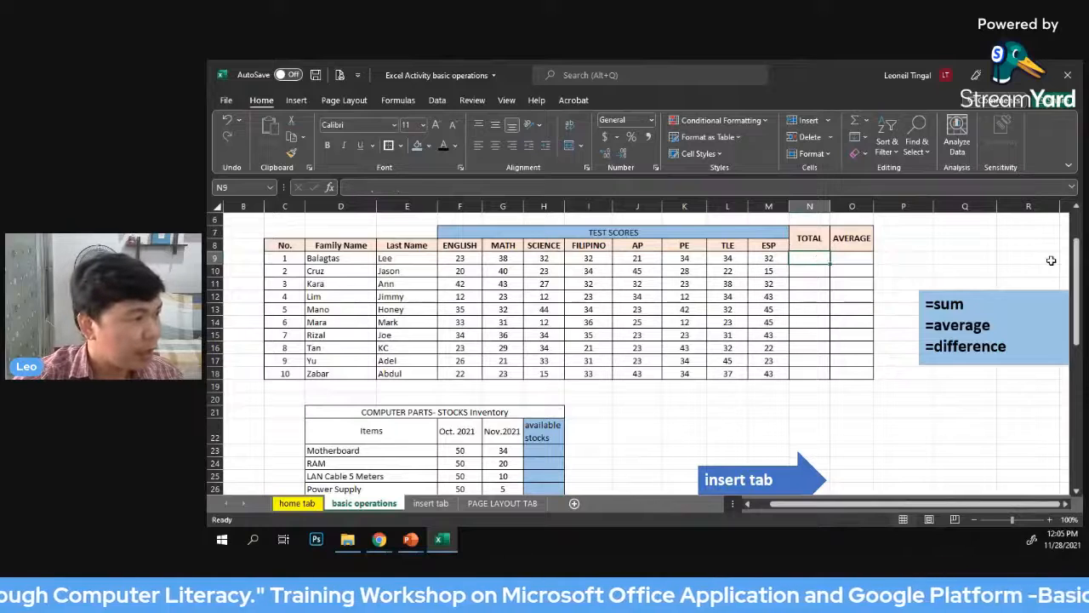
left_click(962, 261)
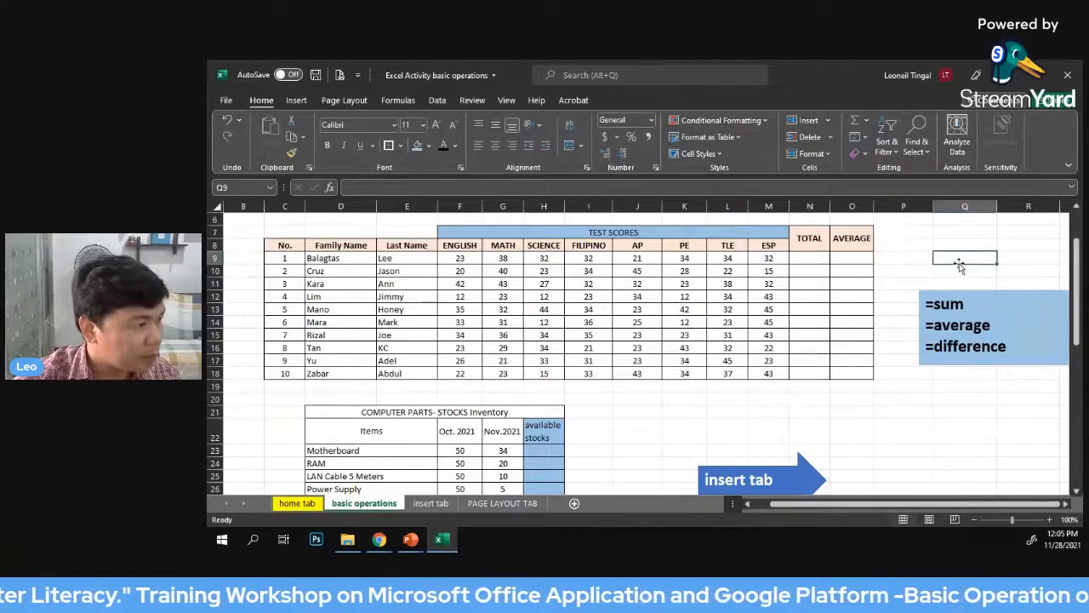
Enter =SUM(F9:M9) in cell N9 to total the first student's scores, and check the resulting formula
left_click(802, 259)
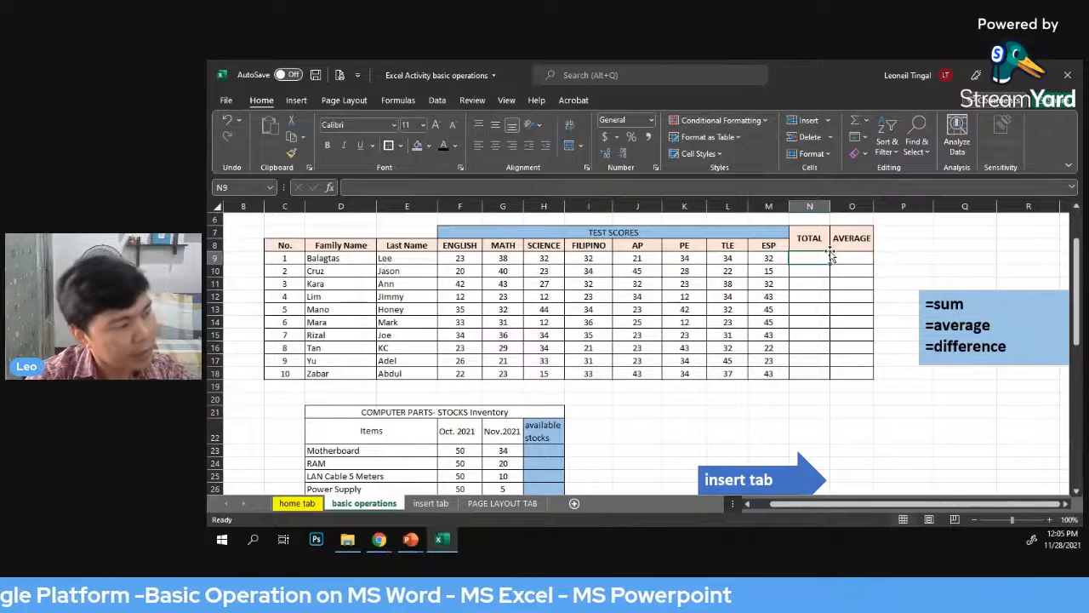
type("=")
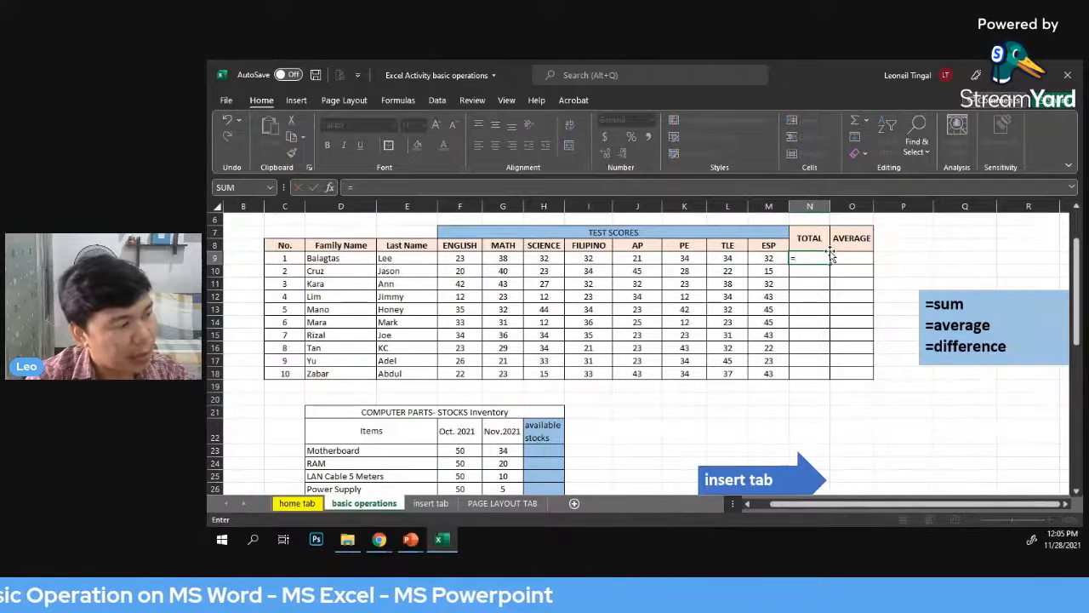
type("sum")
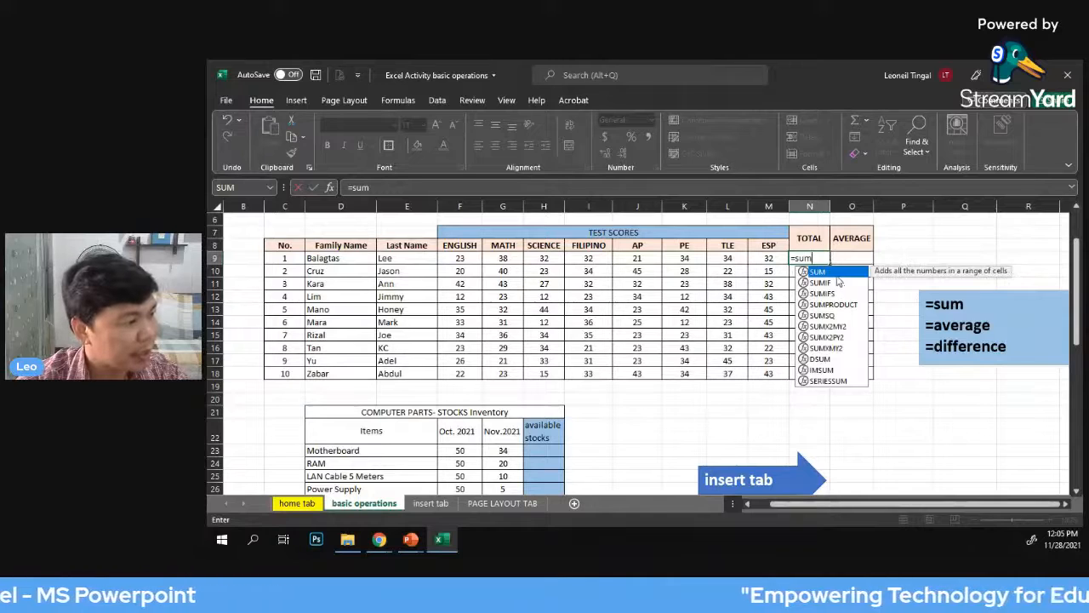
key("Tab")
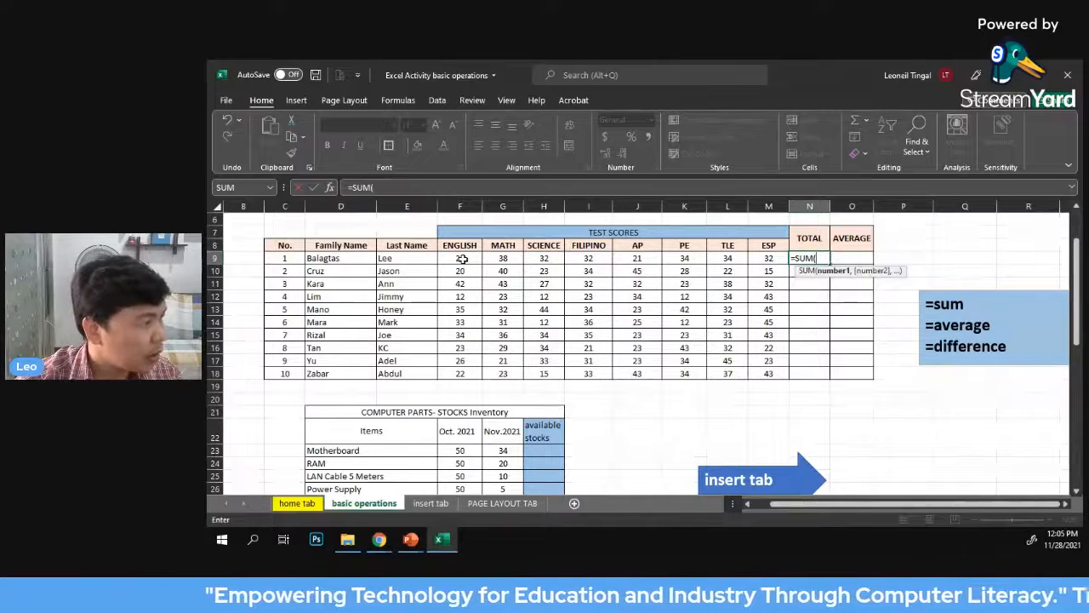
left_click_drag(462, 259, 770, 257)
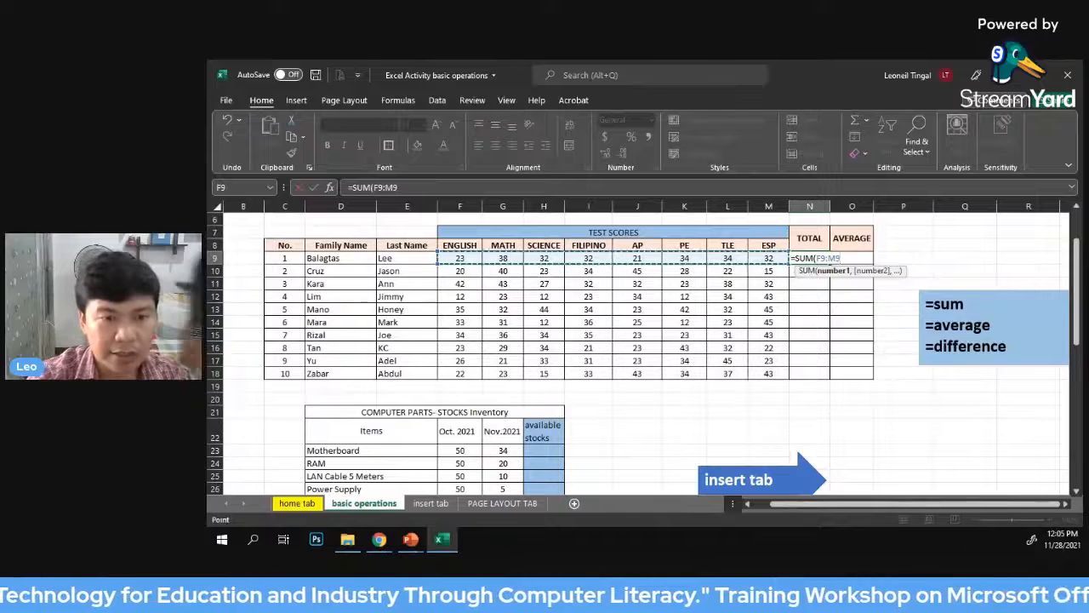
type(")")
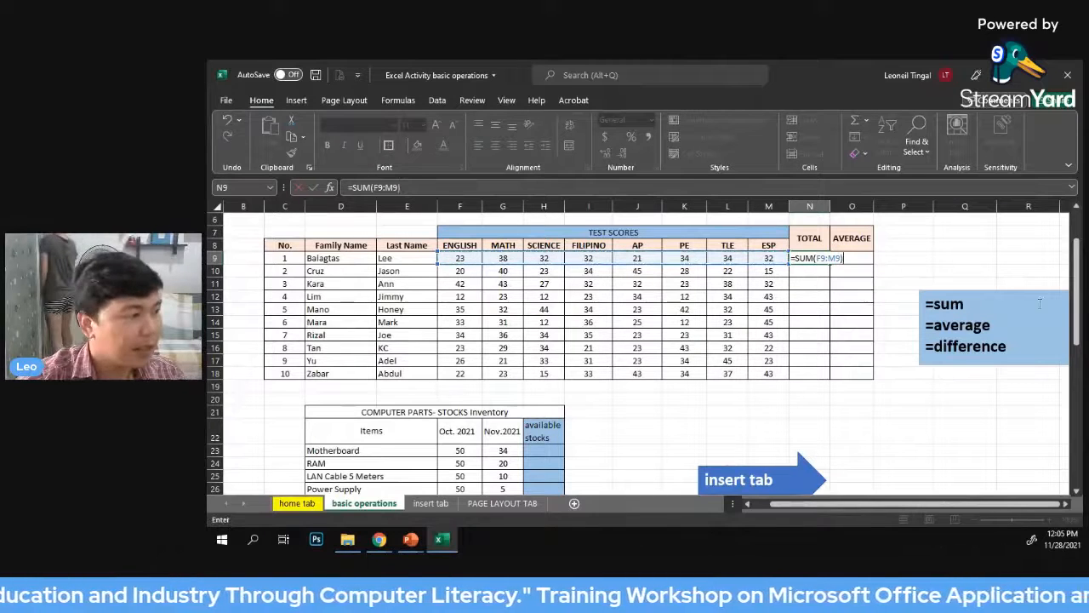
key("Return")
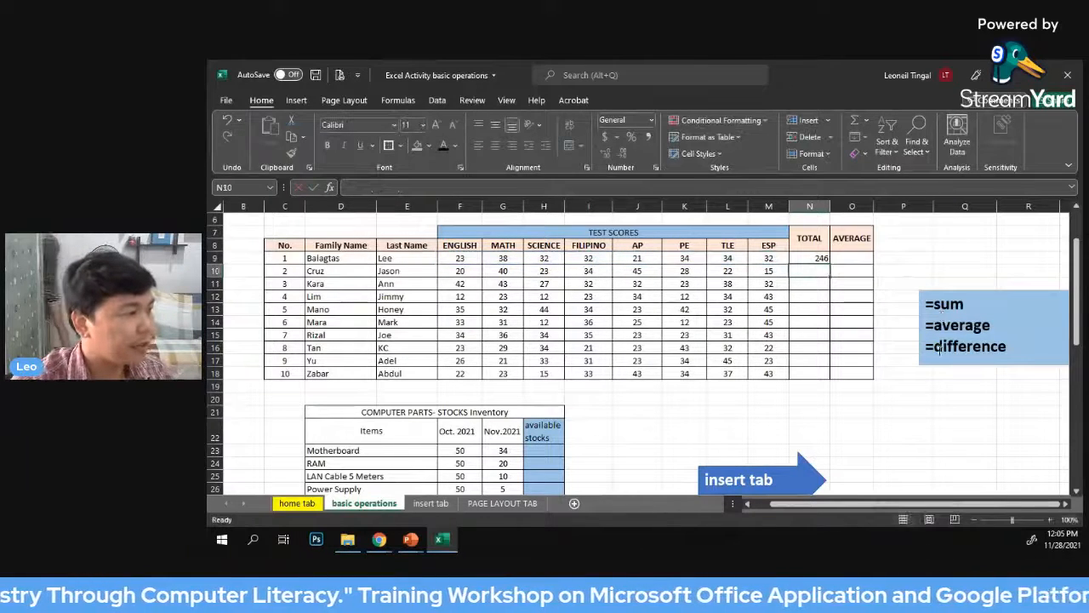
left_click(812, 260)
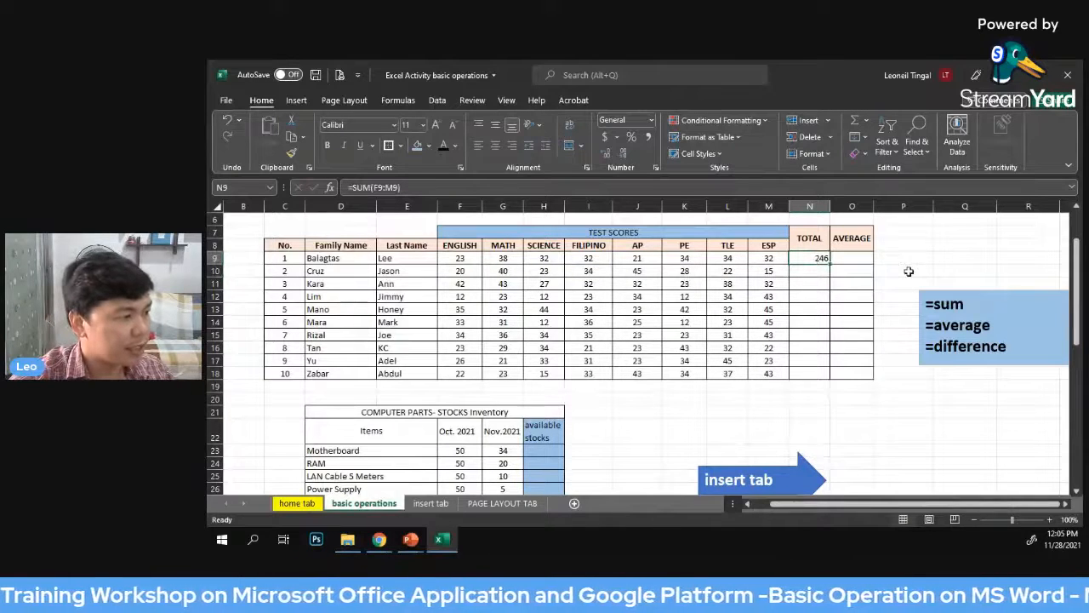
left_click(942, 235)
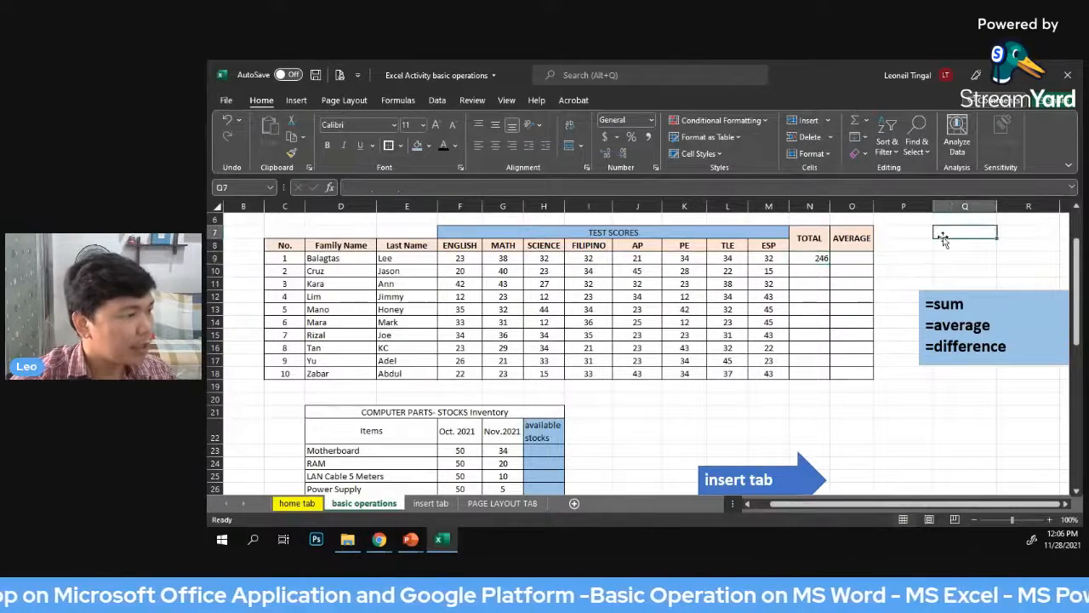
Clear the total formula from cell N9
left_click(821, 260)
key("Delete")
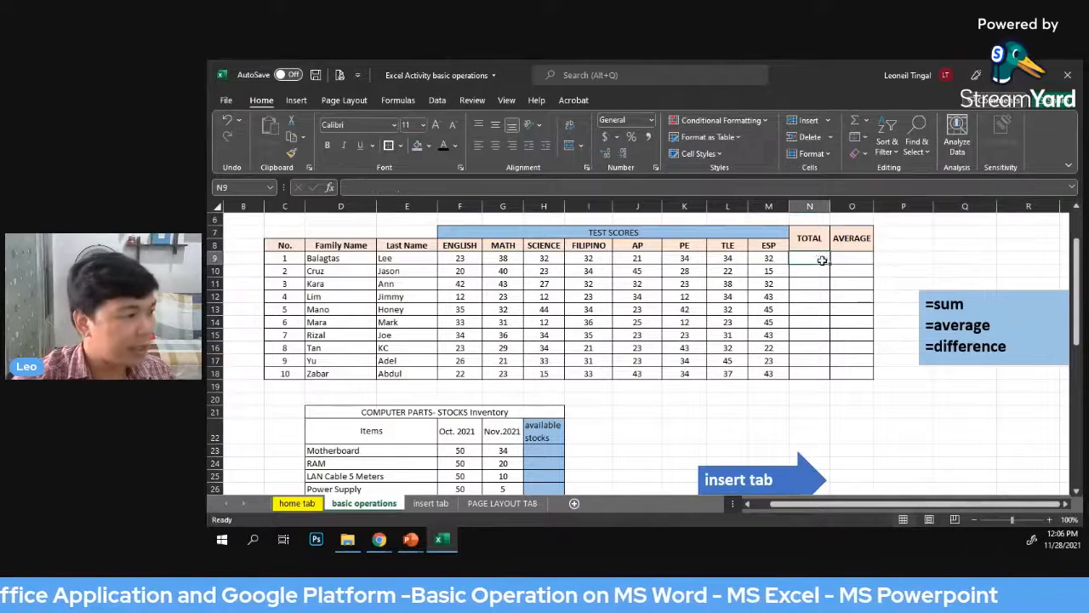
left_click(1027, 246)
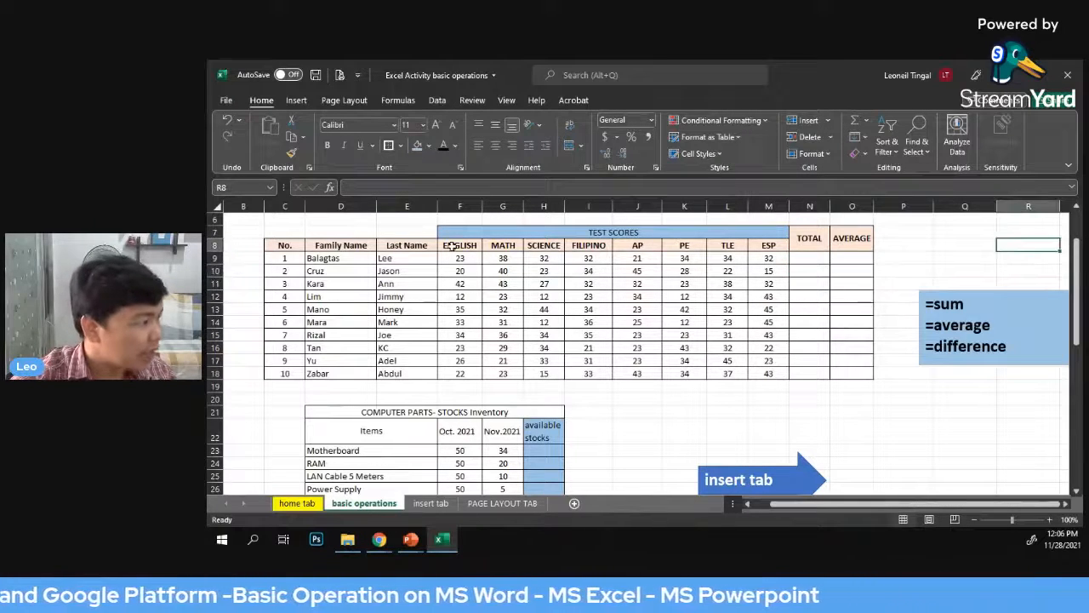
Total the first student's scores in F9:M9 with AutoSum's Sum function, and check the formula in cell N9
left_click_drag(454, 259, 754, 260)
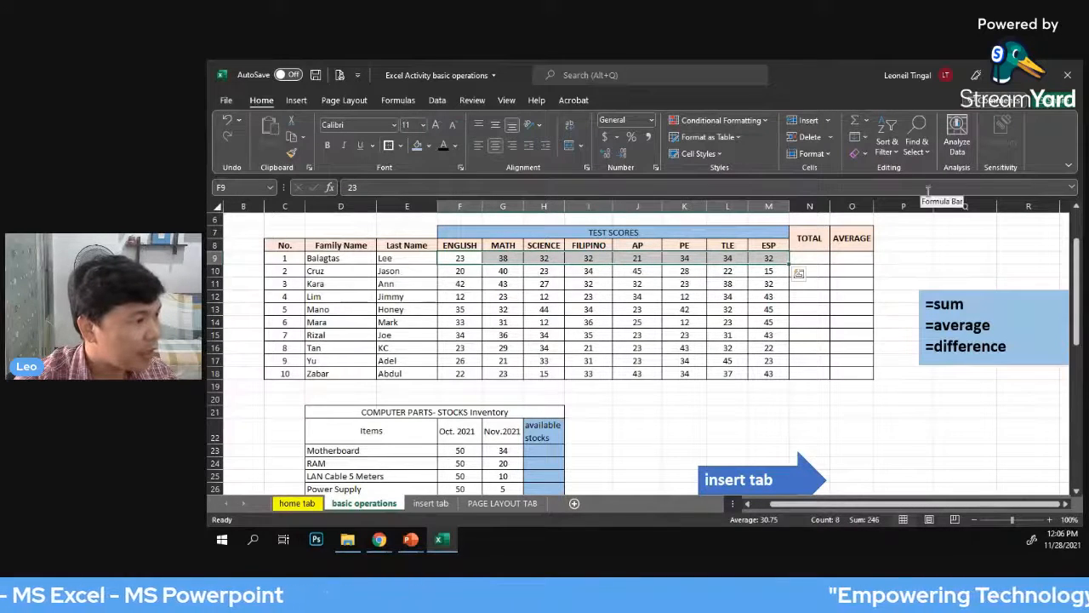
left_click(866, 125)
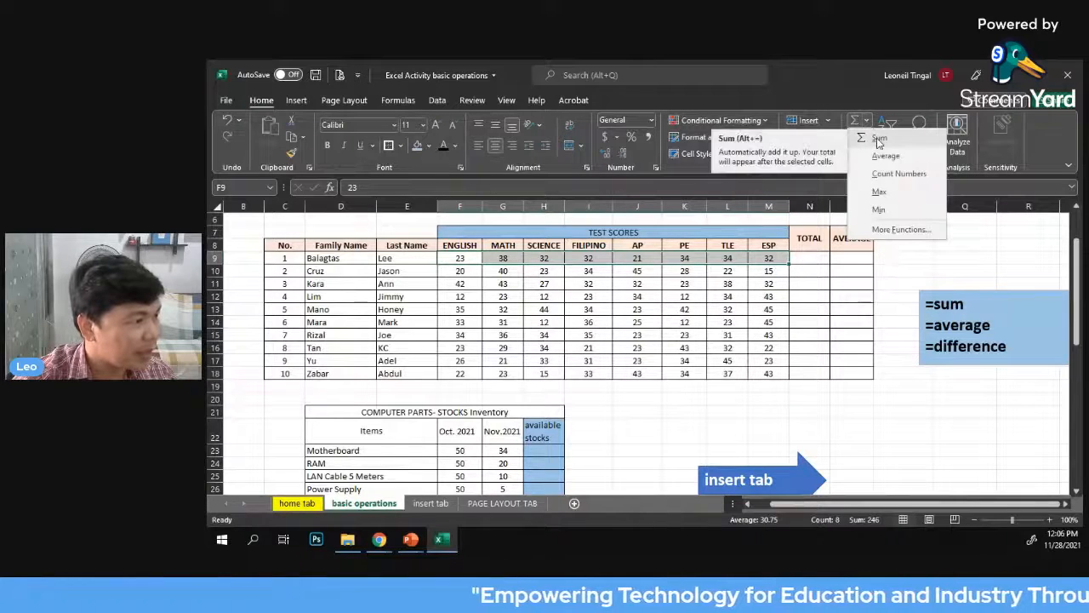
left_click(879, 140)
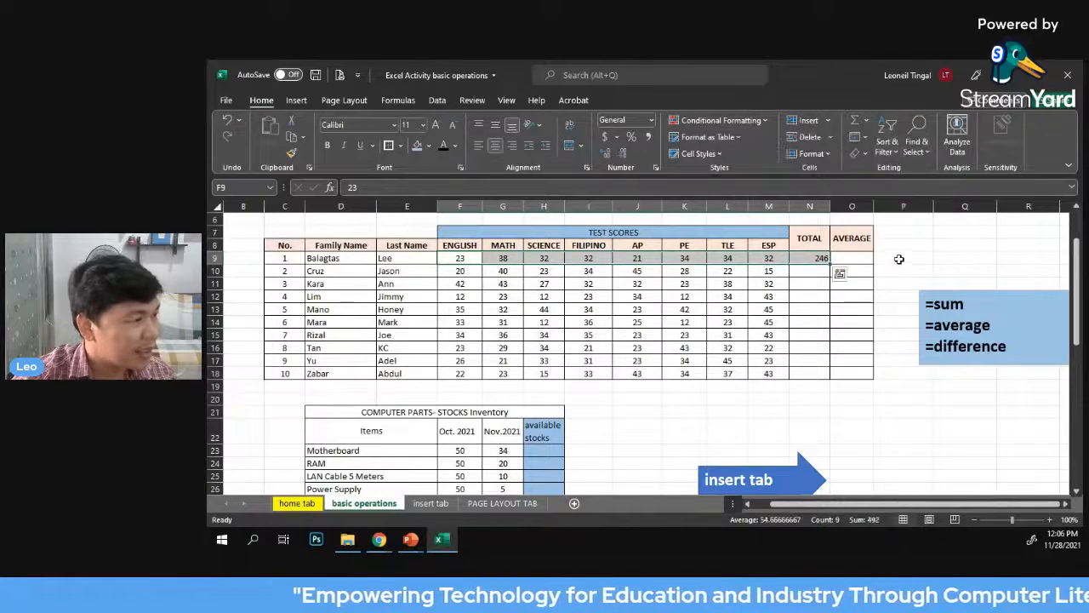
left_click(914, 247)
left_click(799, 261)
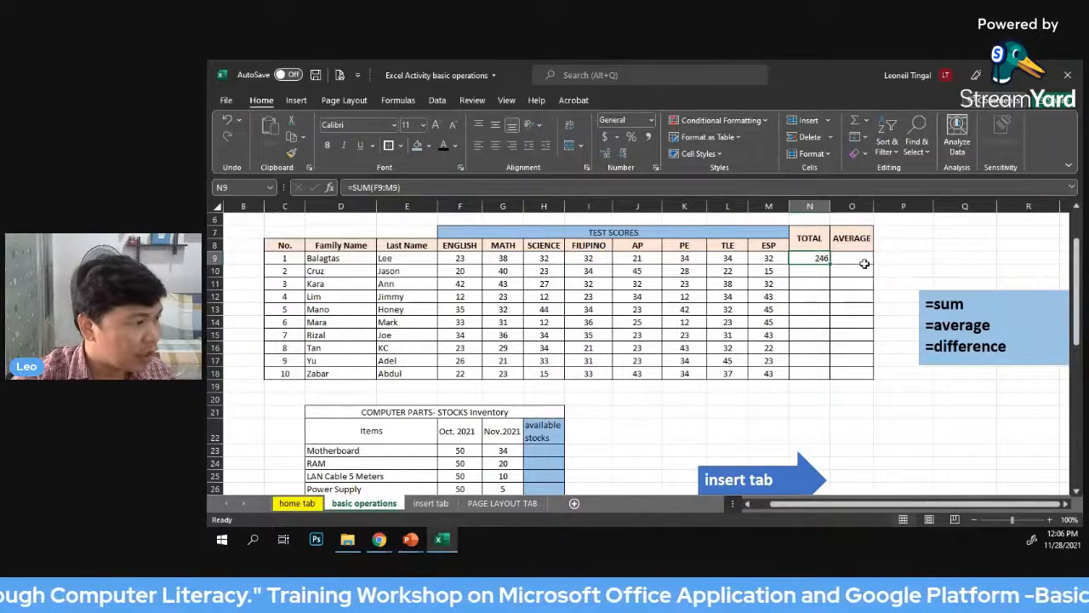
Fill the total formula from cell N9 down through N18 for the remaining students
left_click(964, 234)
left_click(809, 259)
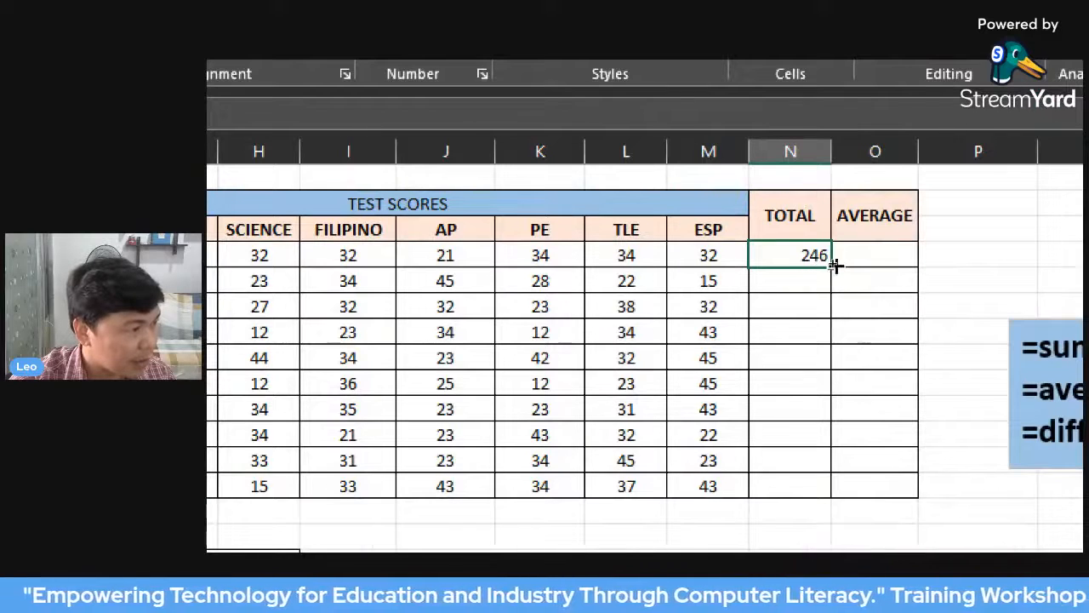
left_click_drag(835, 266, 847, 493)
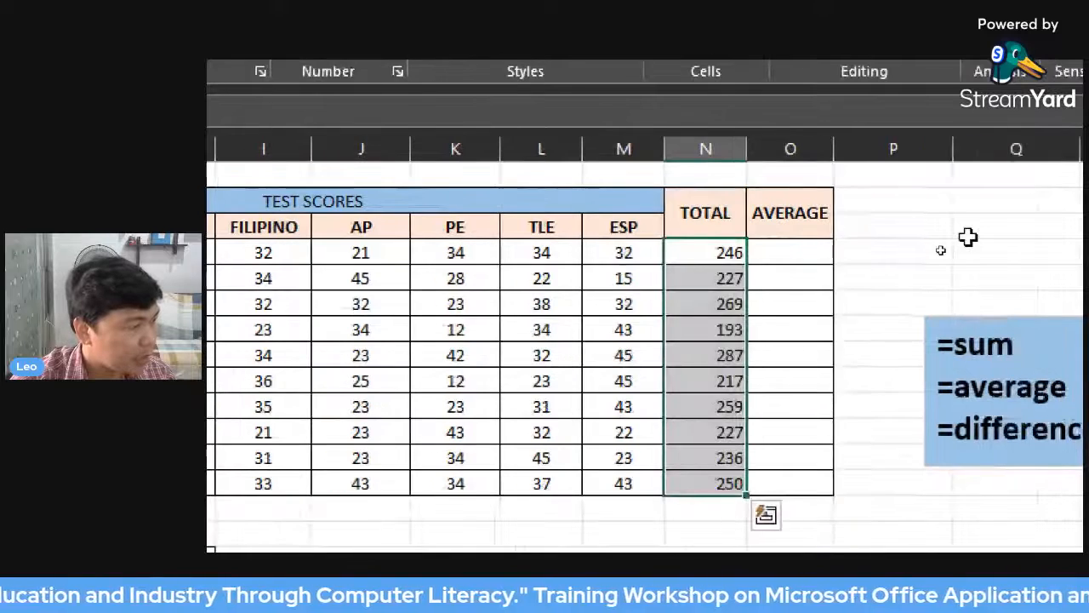
scroll(953, 256, "down", 1)
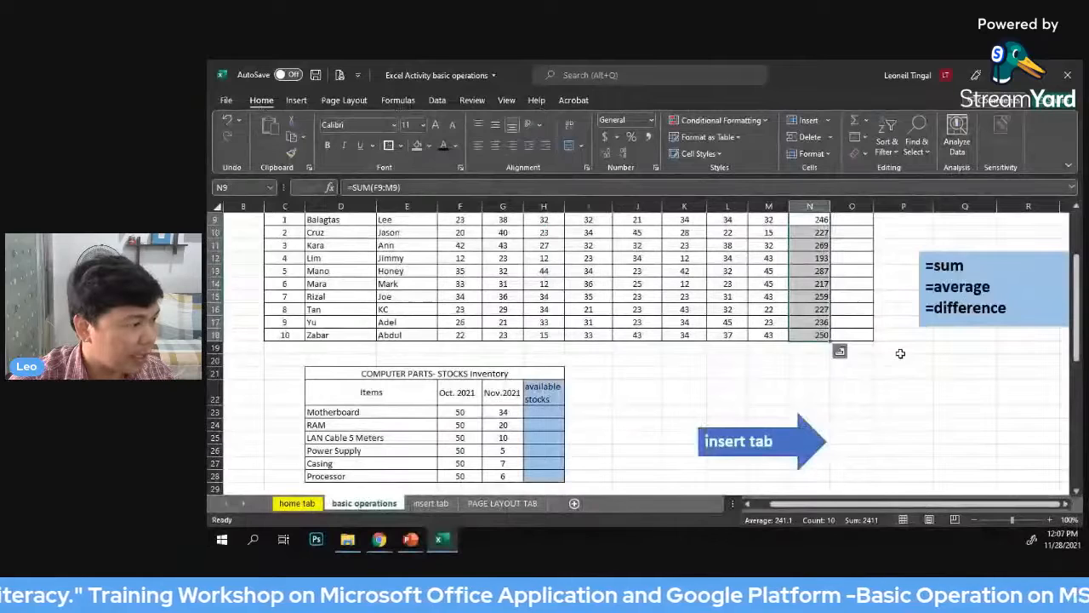
left_click(892, 456)
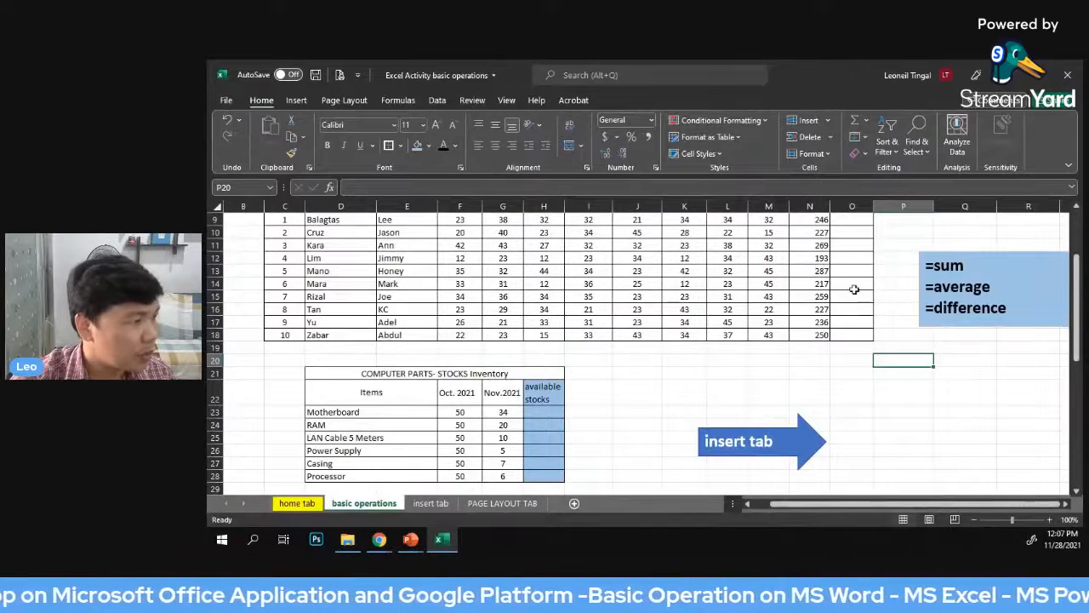
scroll(855, 289, "up", 1)
left_click(937, 269)
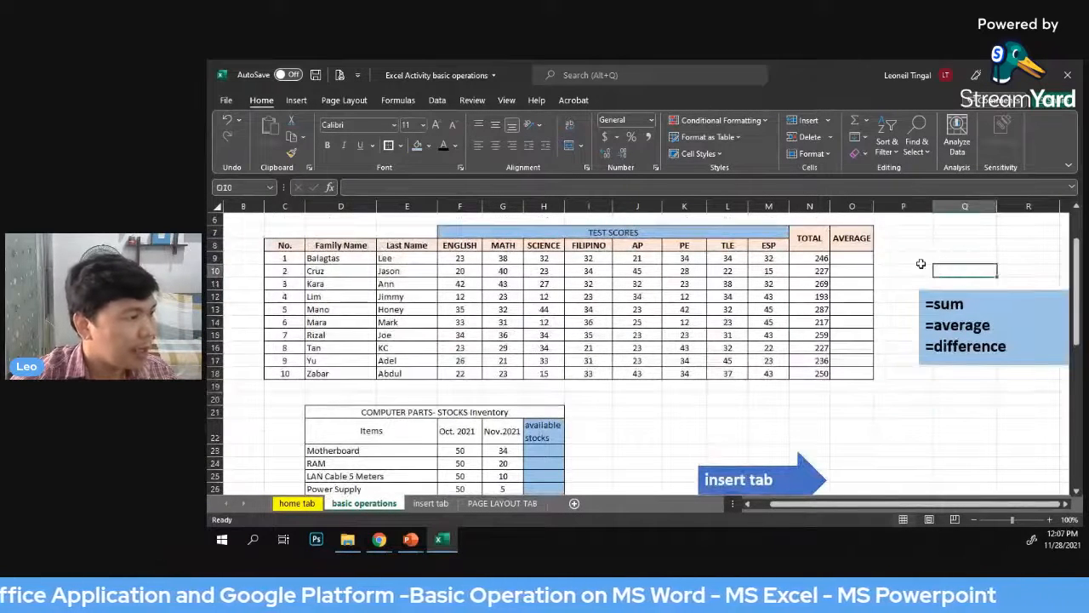
Enter =AVERAGE(F9:M9) in cell O9 to average the first student's scores, and clear the cell again
left_click(857, 261)
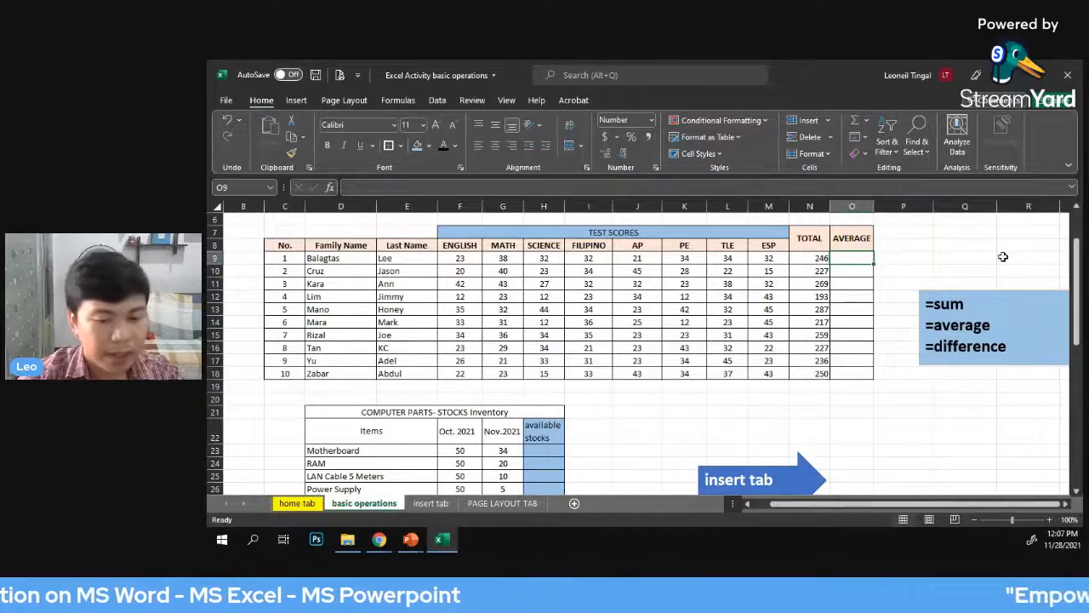
type("=")
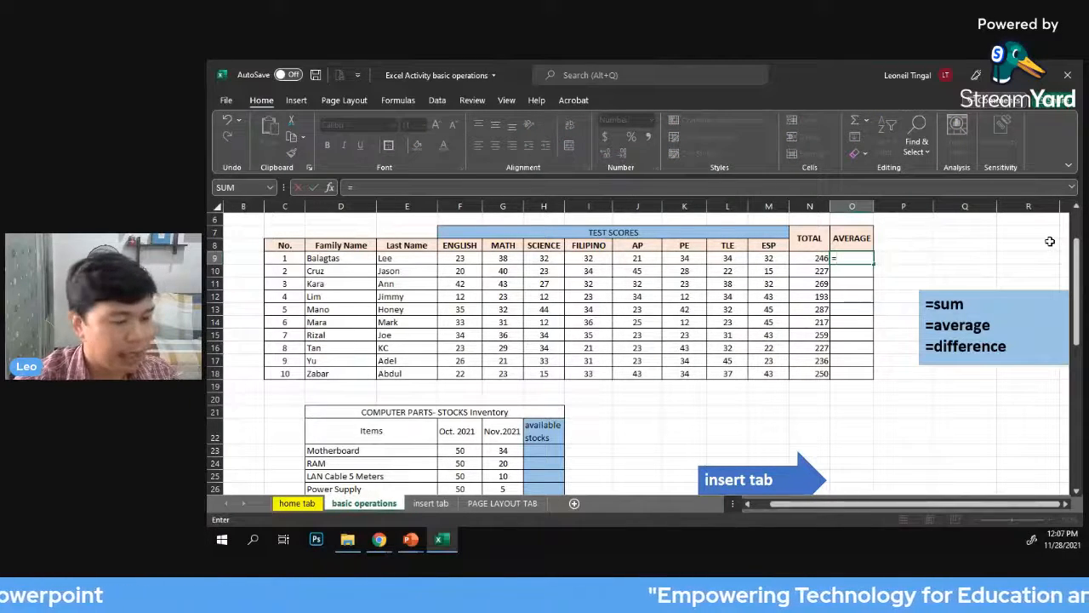
type("ave")
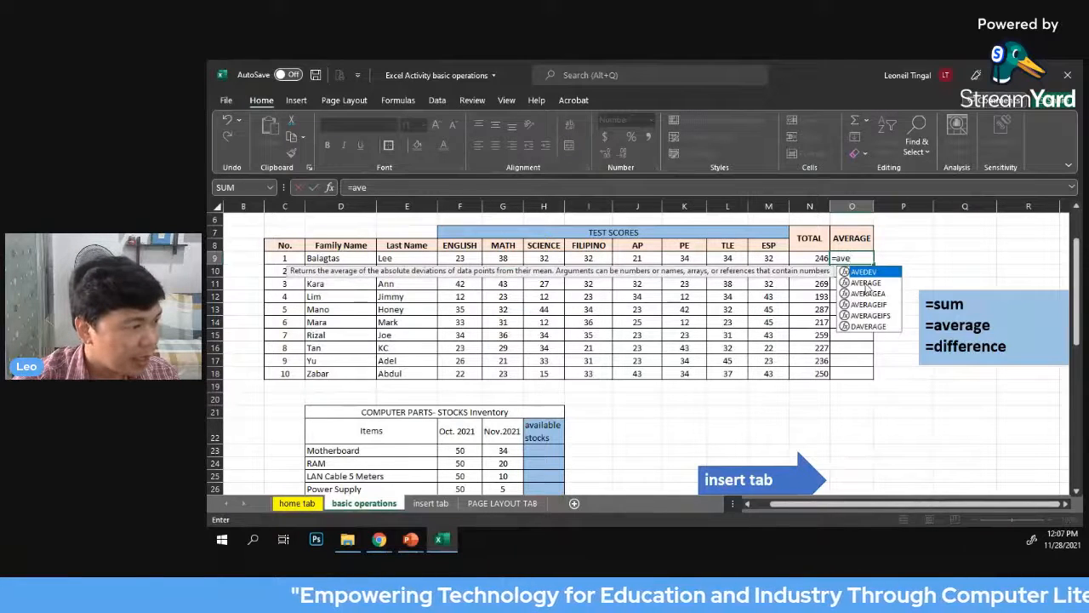
left_click(864, 283)
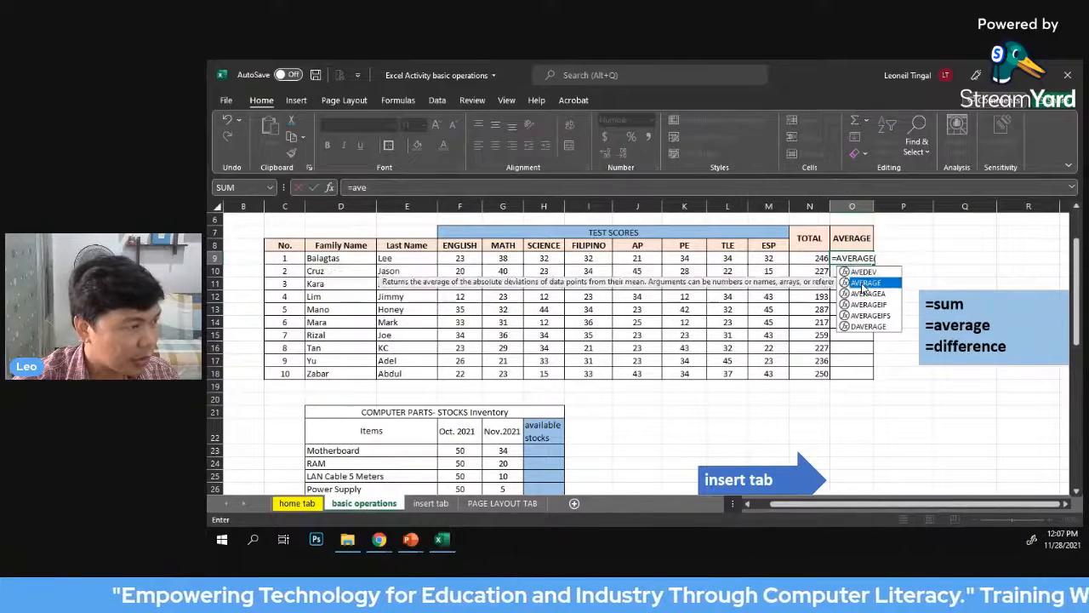
double_click(863, 283)
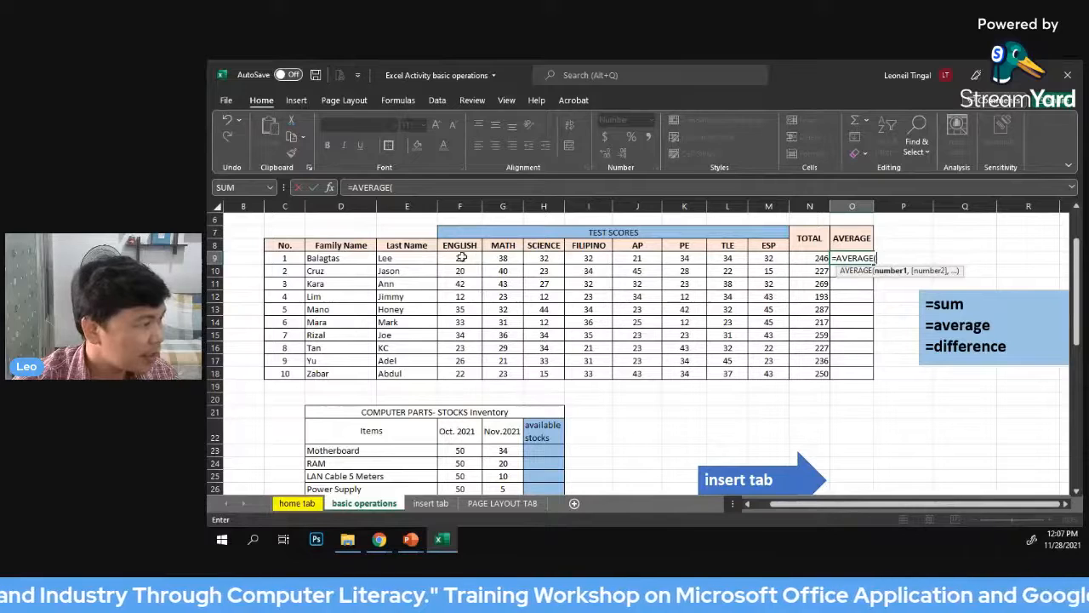
left_click_drag(455, 258, 768, 258)
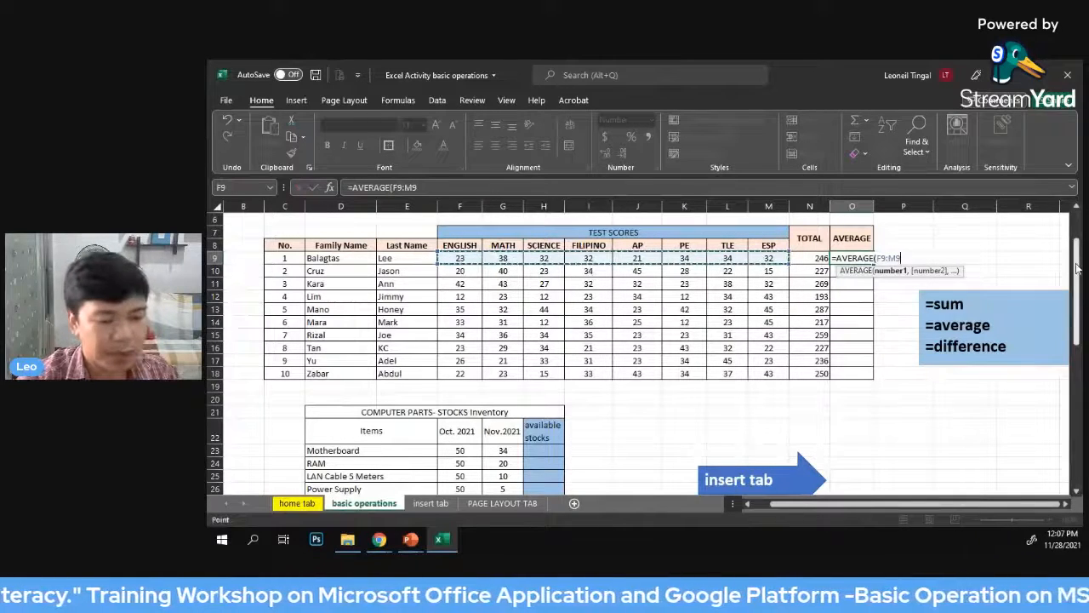
type(")")
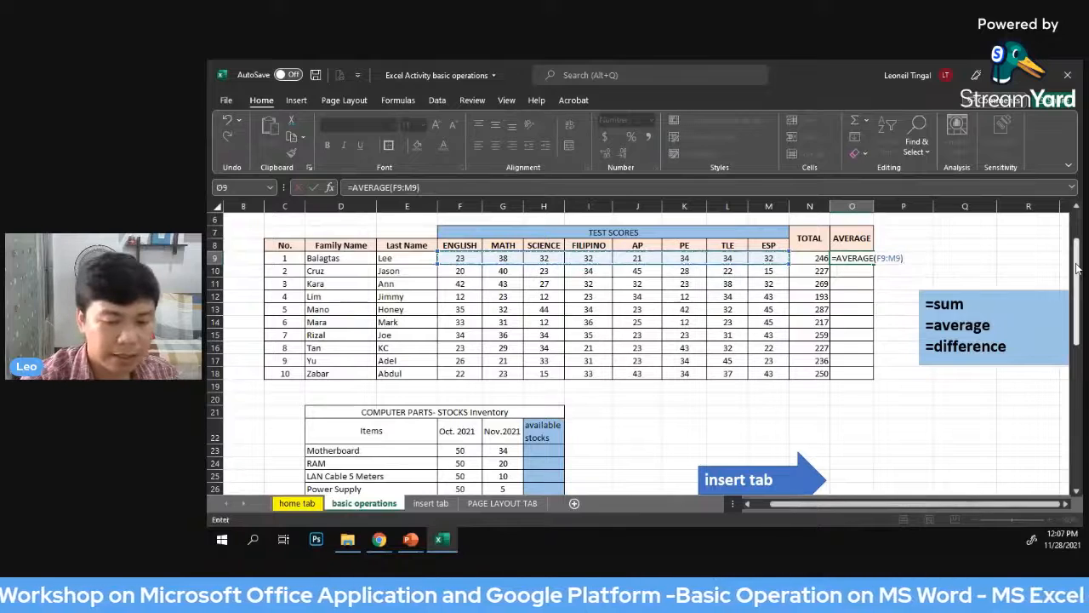
key("Return")
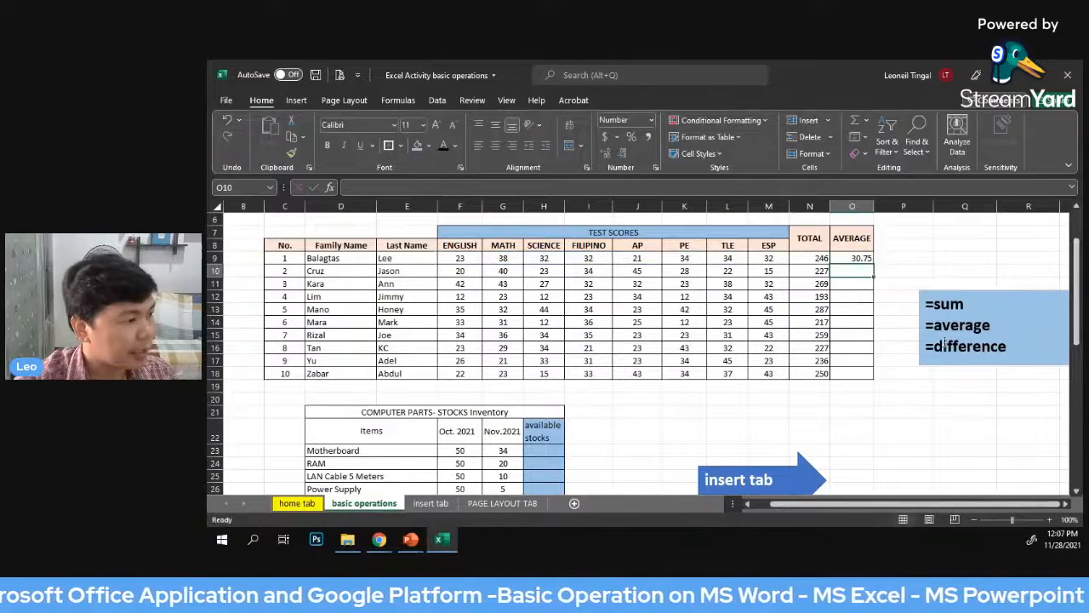
left_click(861, 257)
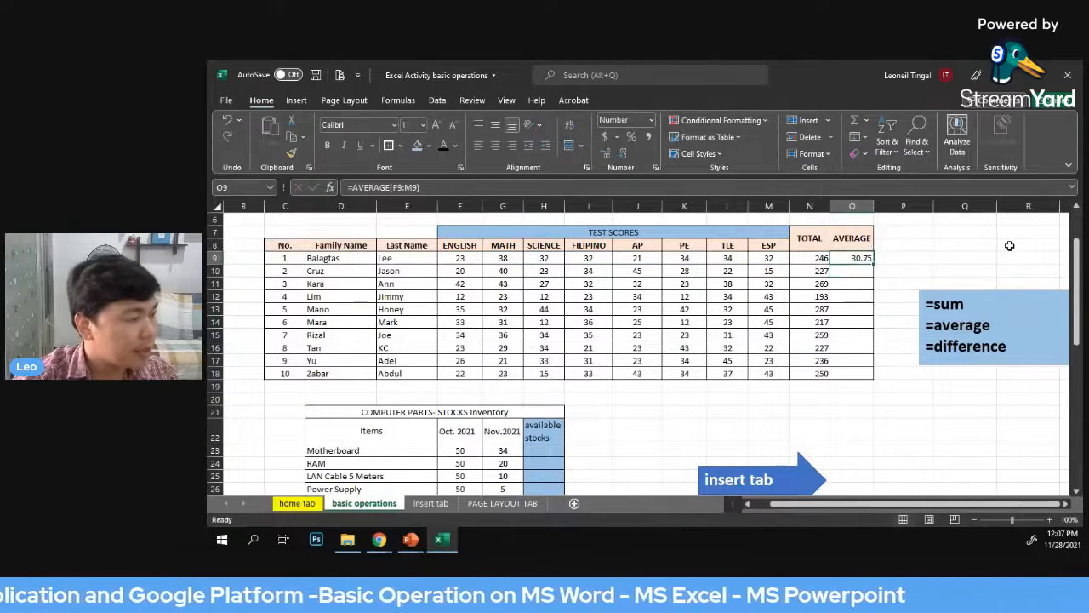
key("Delete")
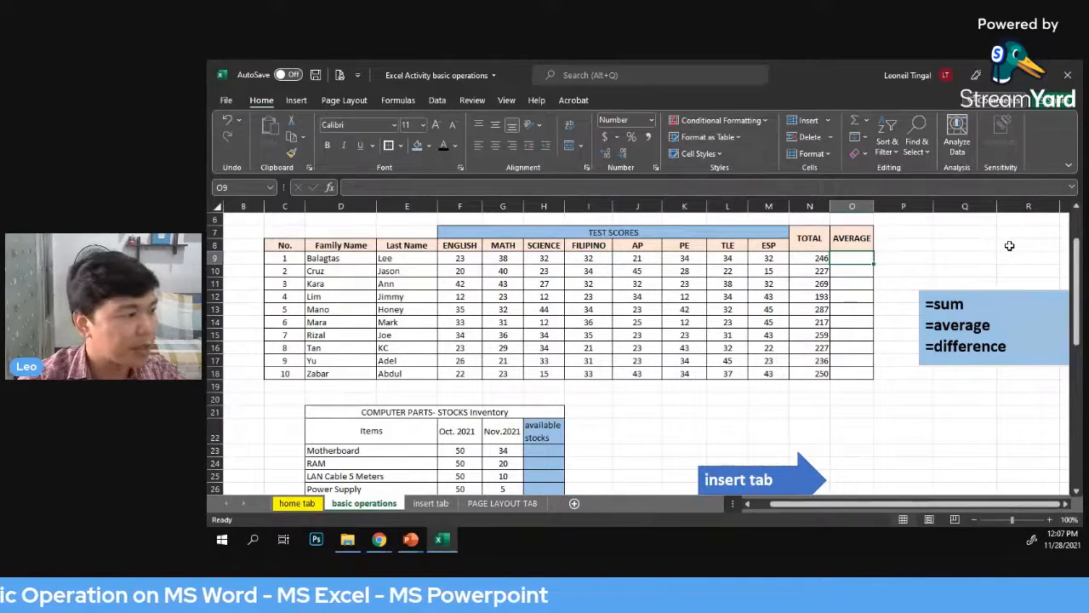
Enter =AVERAGE(F9:M9) in cell O9 to average the first student's test scores
type("=")
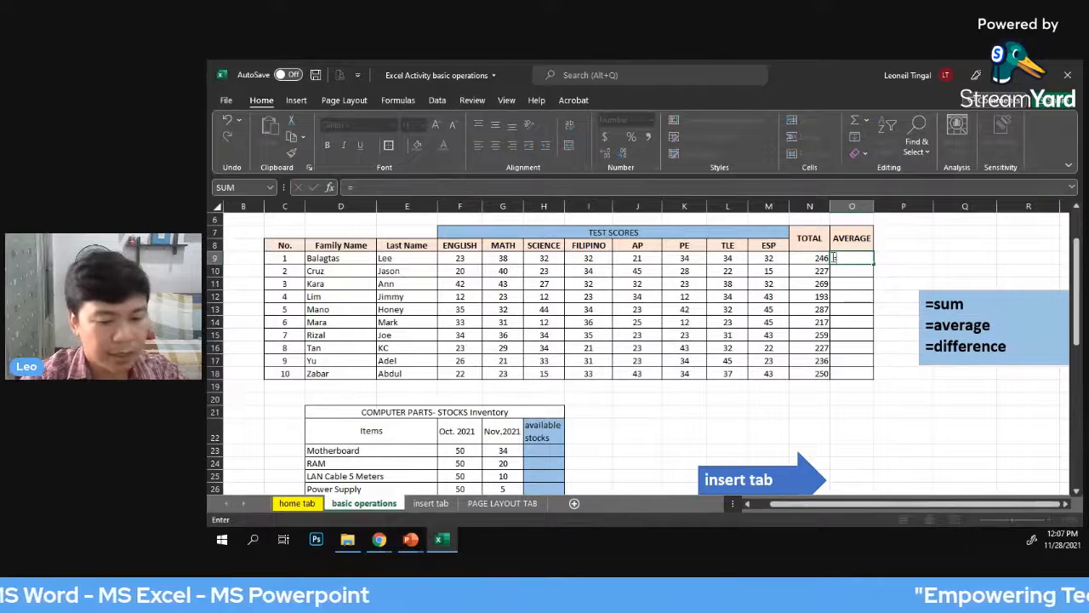
type("ave")
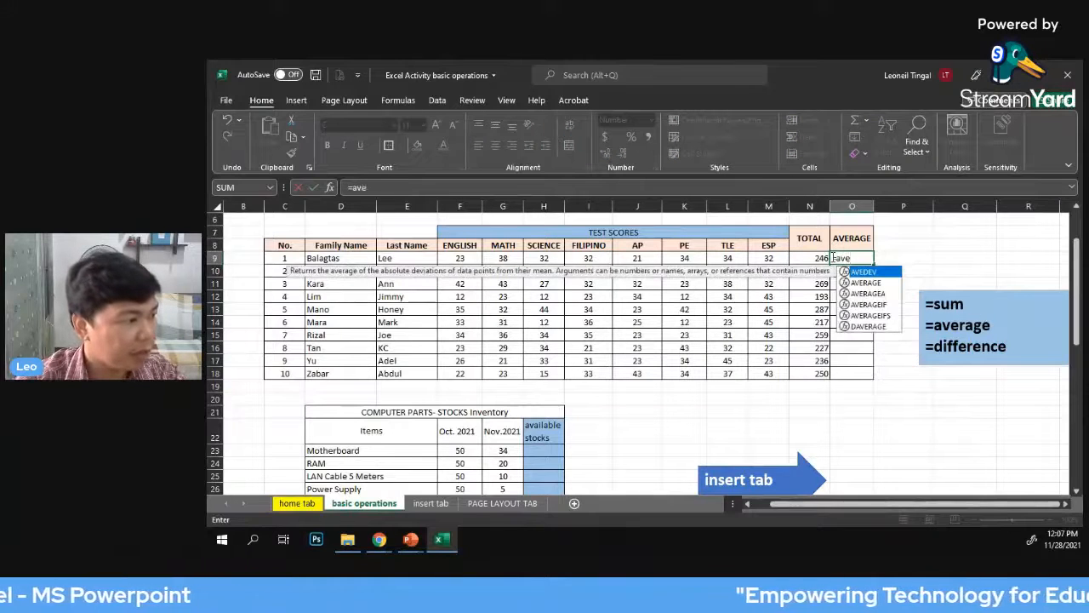
double_click(876, 287)
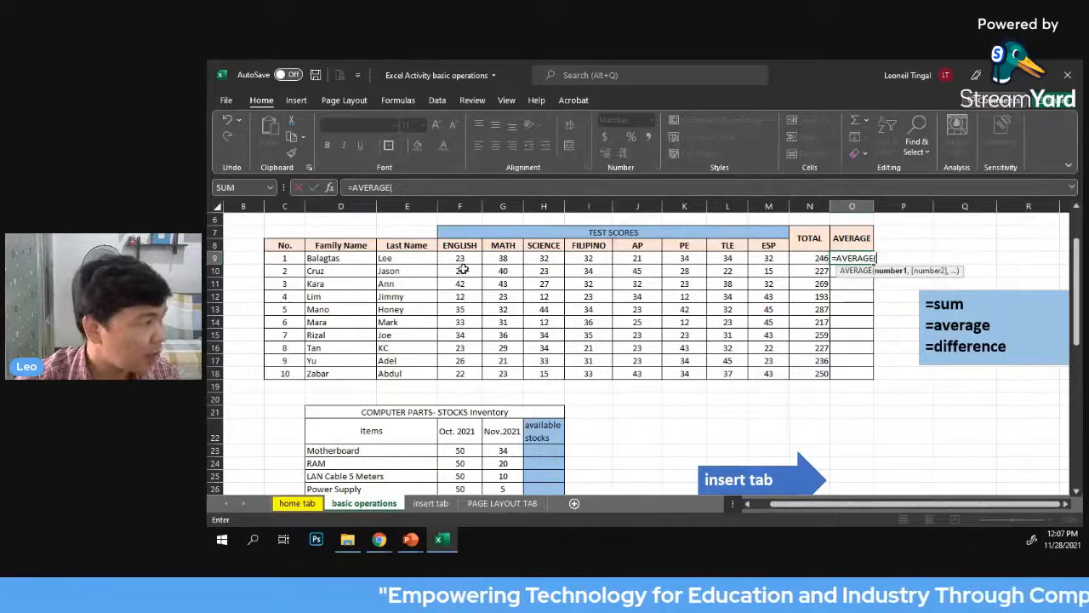
left_click_drag(458, 259, 768, 260)
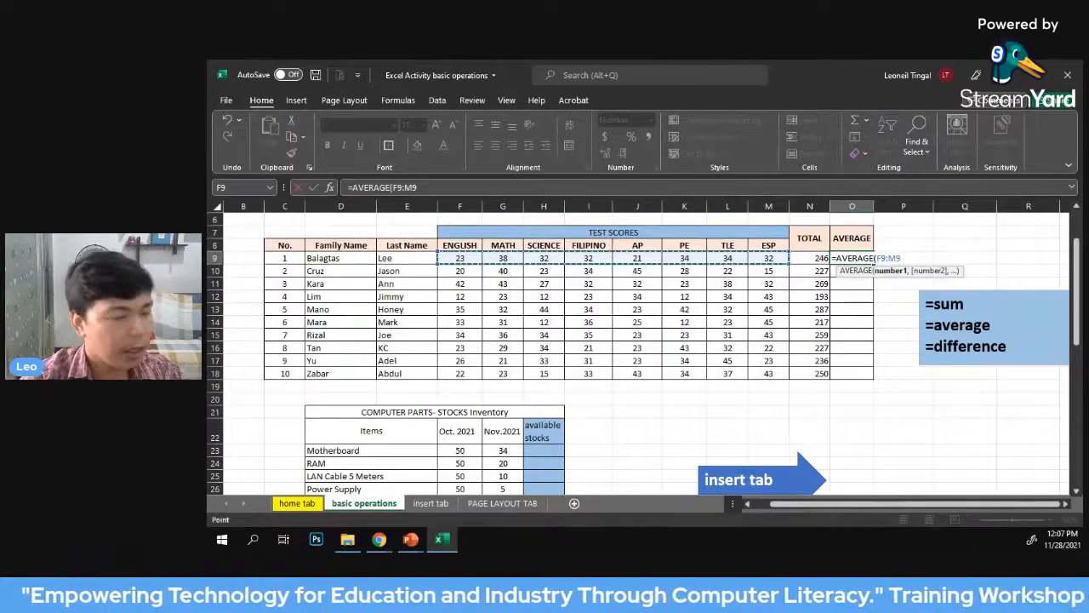
type(")")
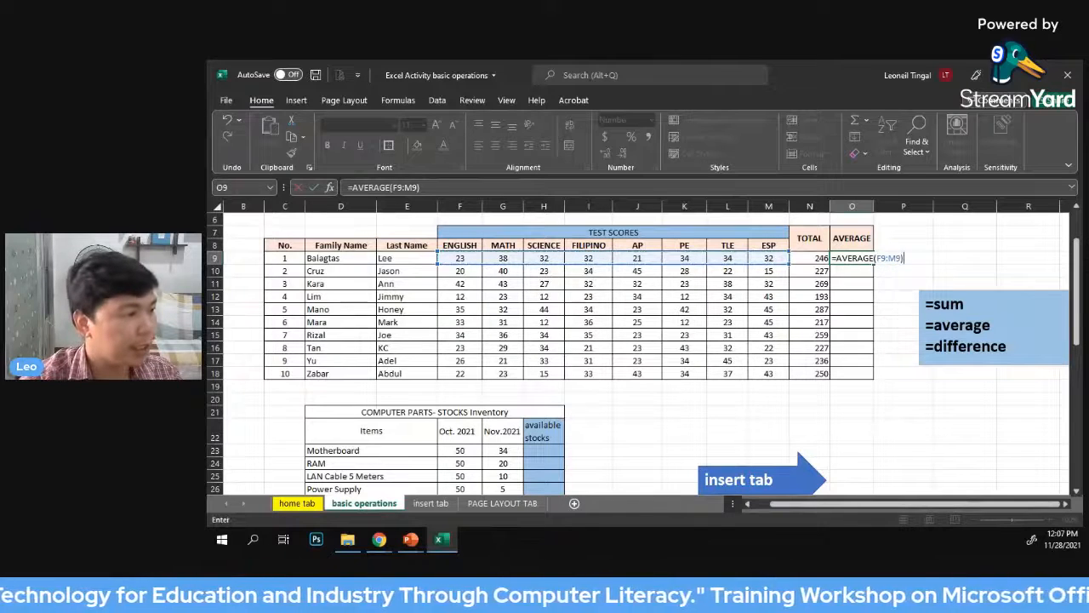
key("Return")
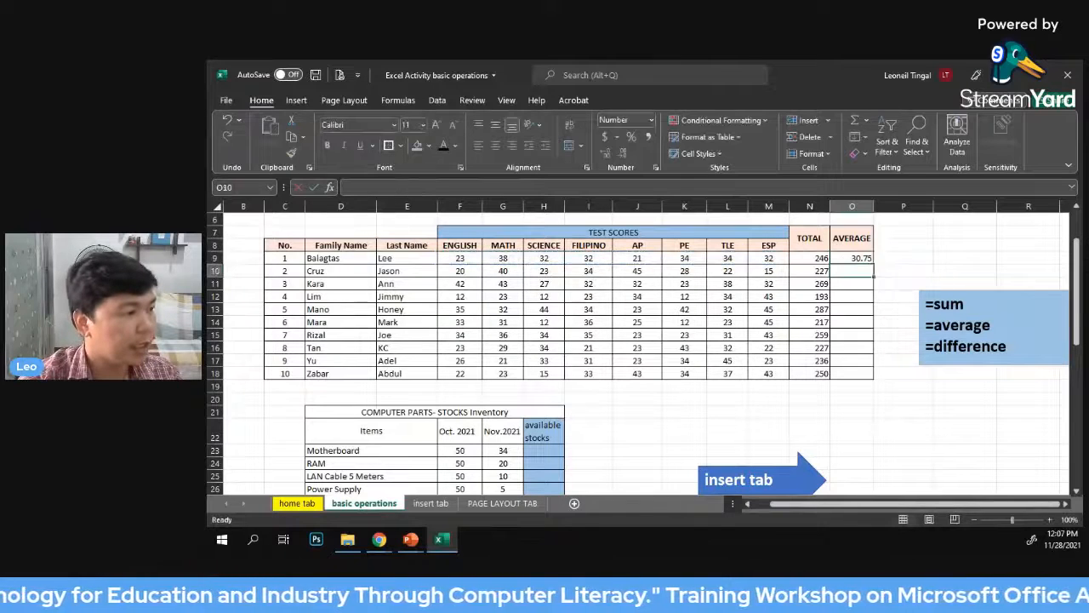
Fill the average formula from cell O9 down through O18, and center the totals and averages in N9:O18 horizontally
left_click(857, 258)
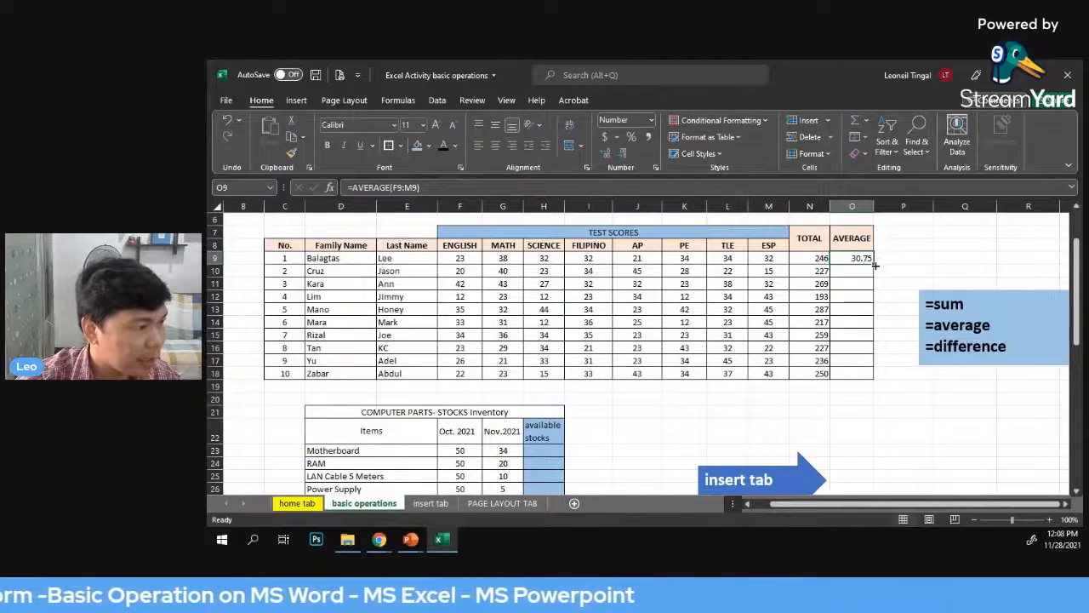
left_click_drag(874, 266, 874, 377)
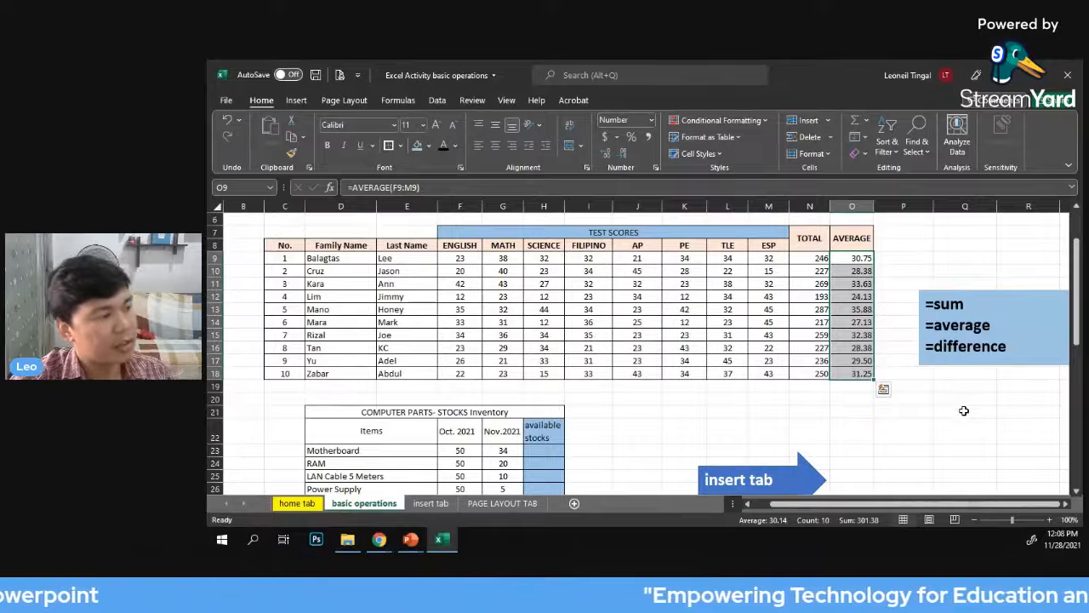
left_click(919, 259)
left_click_drag(810, 260, 851, 374)
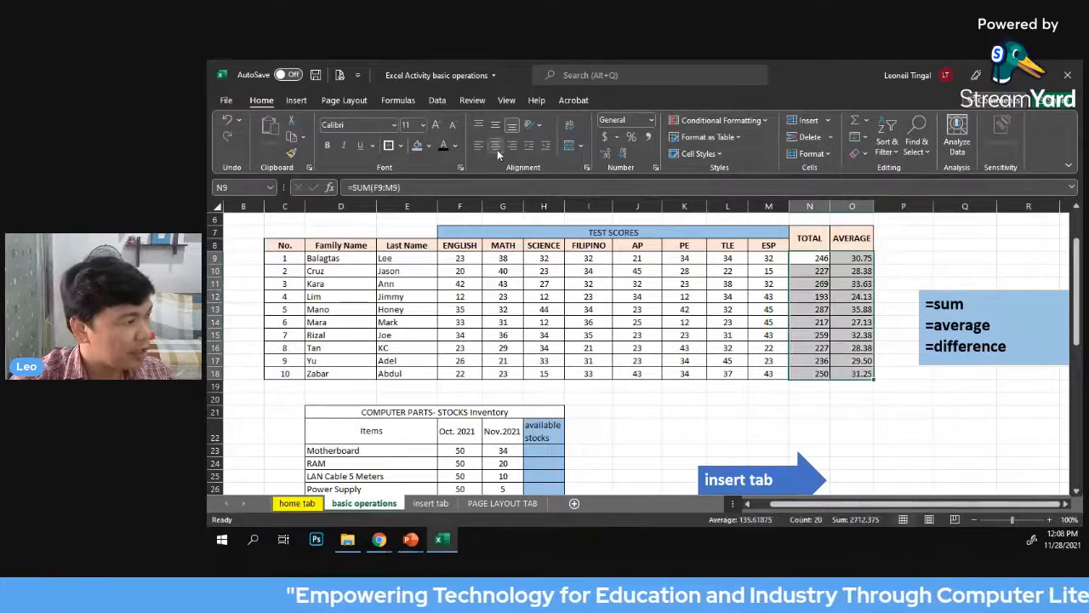
left_click(928, 247)
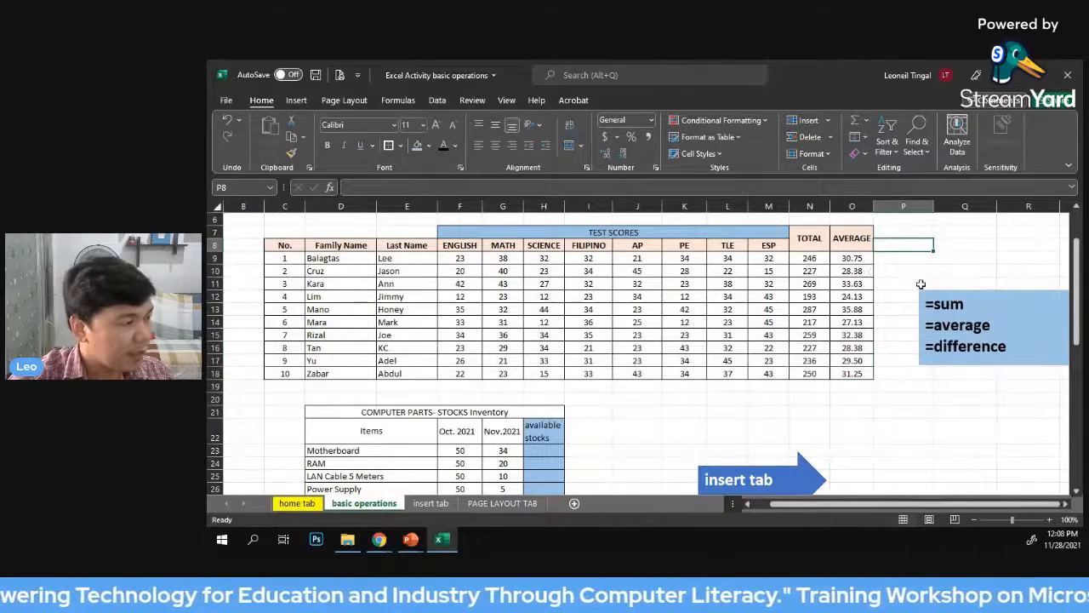
Decrease the decimals of the averages in O9:O18 so they display as whole numbers
left_click(861, 260)
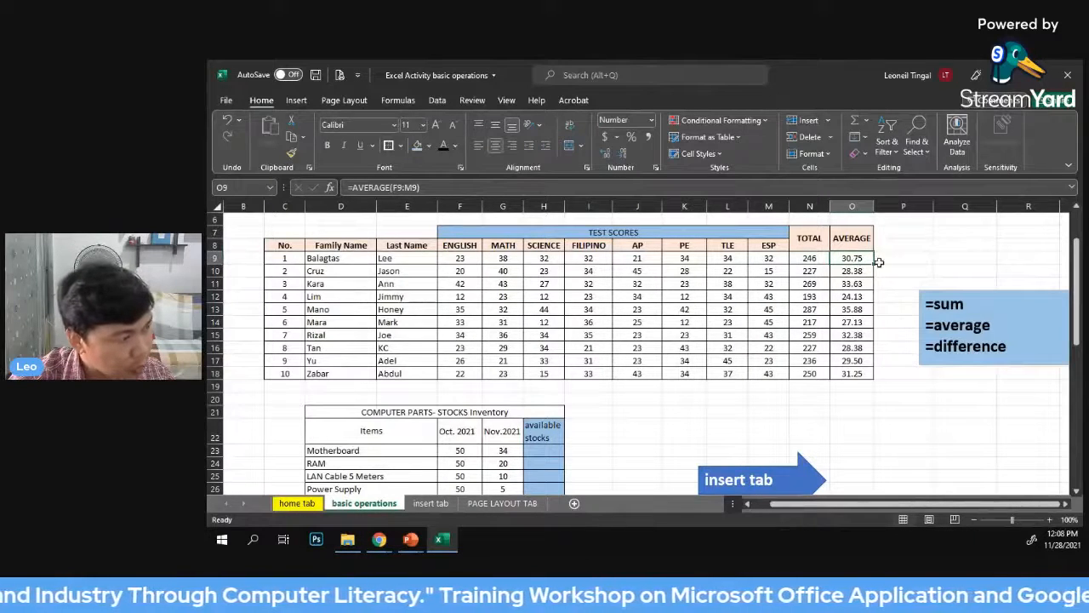
left_click(1002, 259)
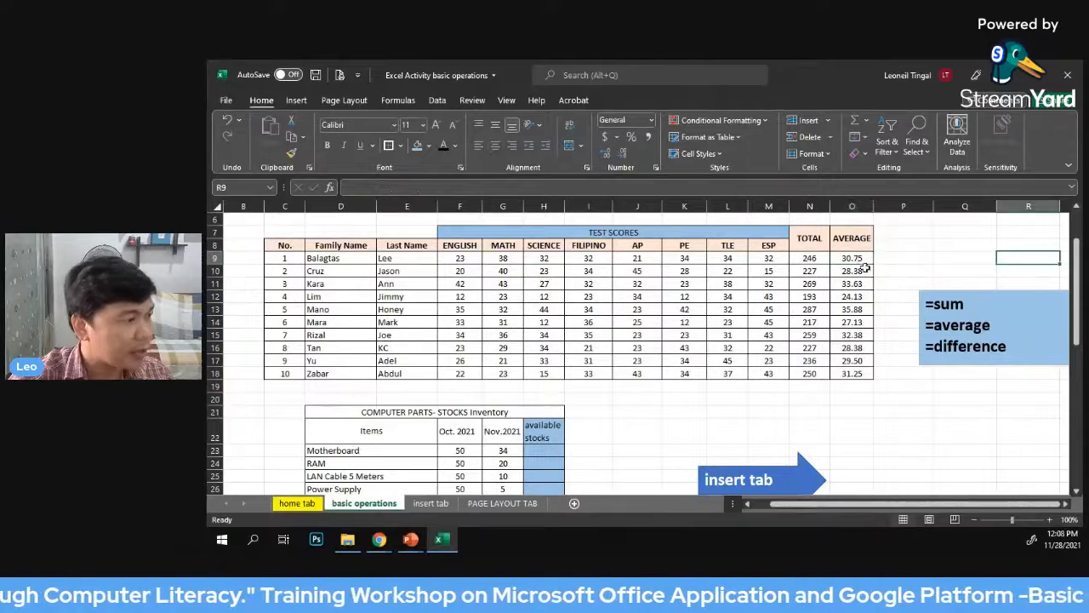
left_click_drag(861, 260, 854, 374)
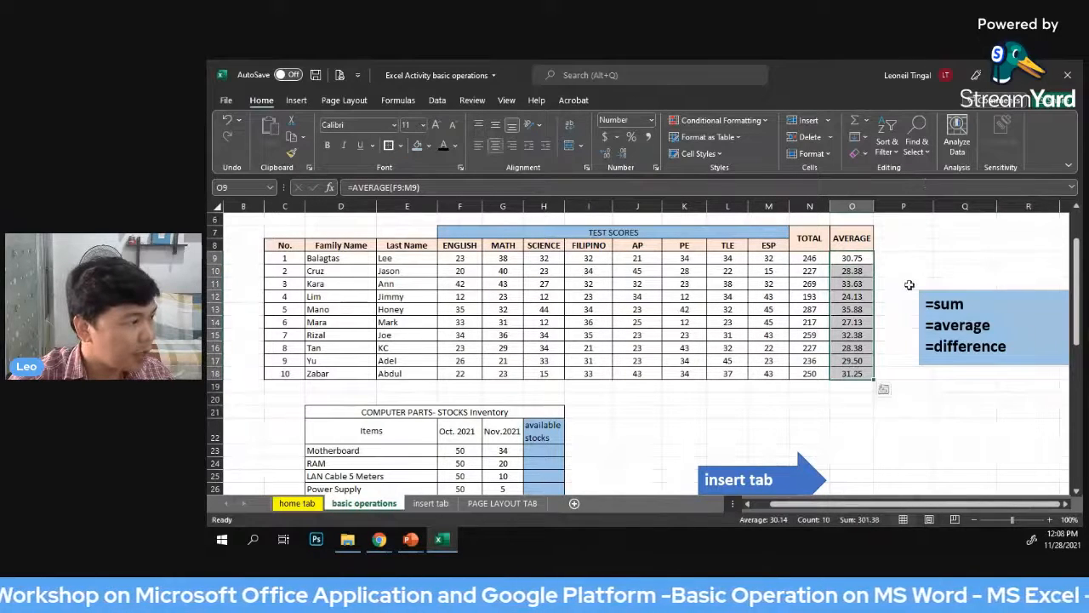
left_click(625, 155)
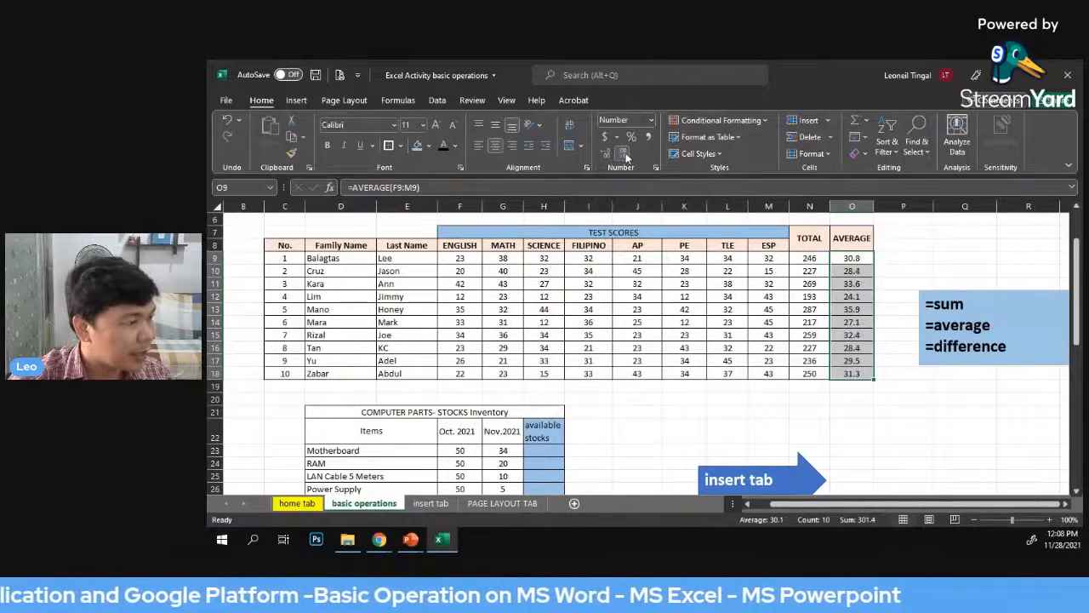
left_click(625, 155)
left_click(965, 258)
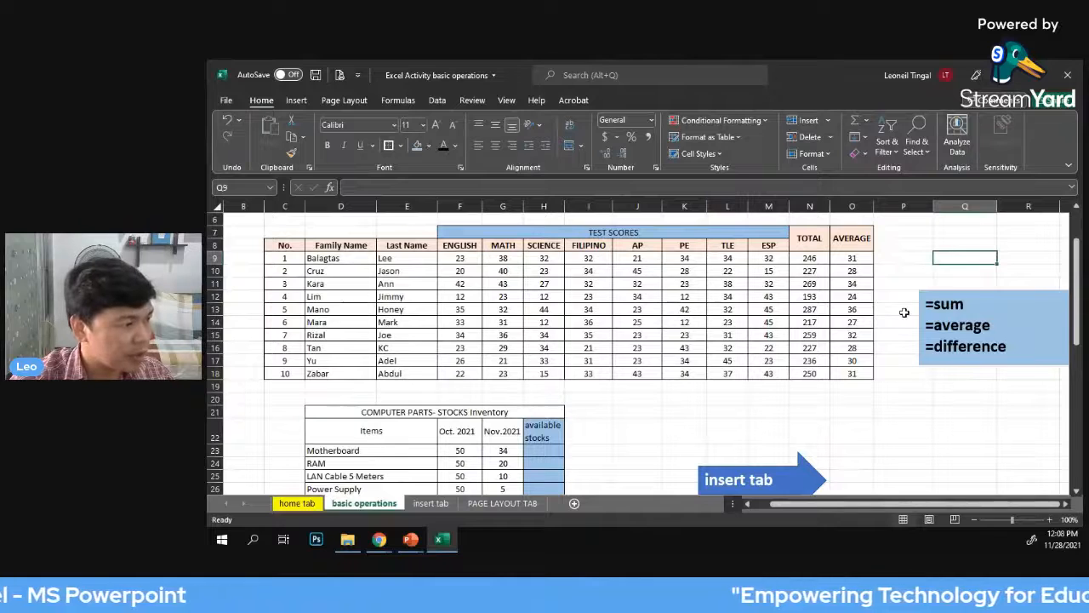
Examine the computer parts stocks inventory table below the scores, including its item list and the Oct. 2021 and Nov.2021 headings
scroll(897, 341, "down", 1)
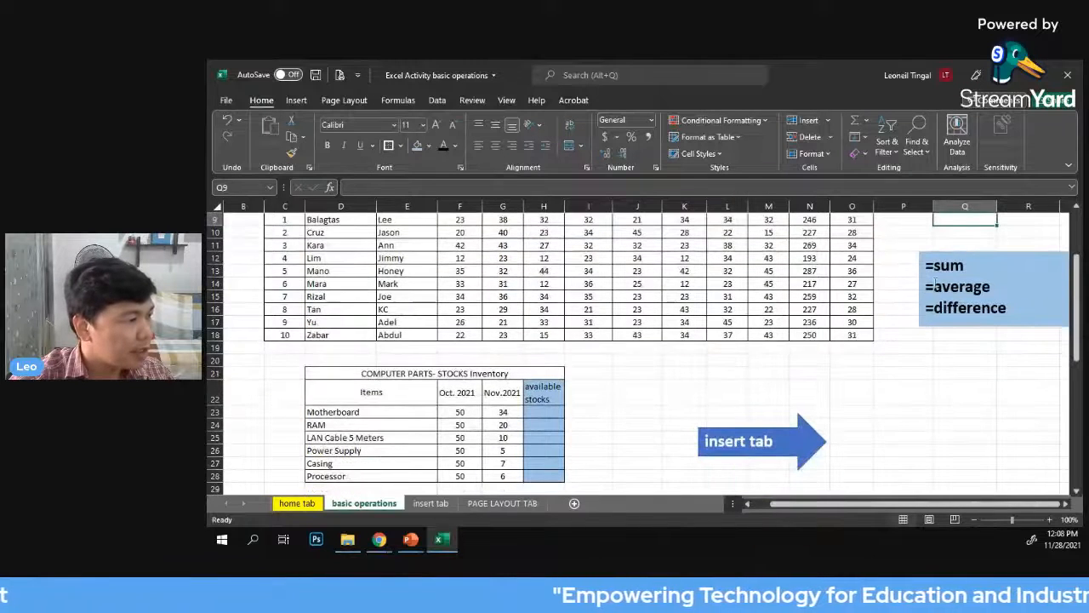
scroll(910, 332, "down", 3)
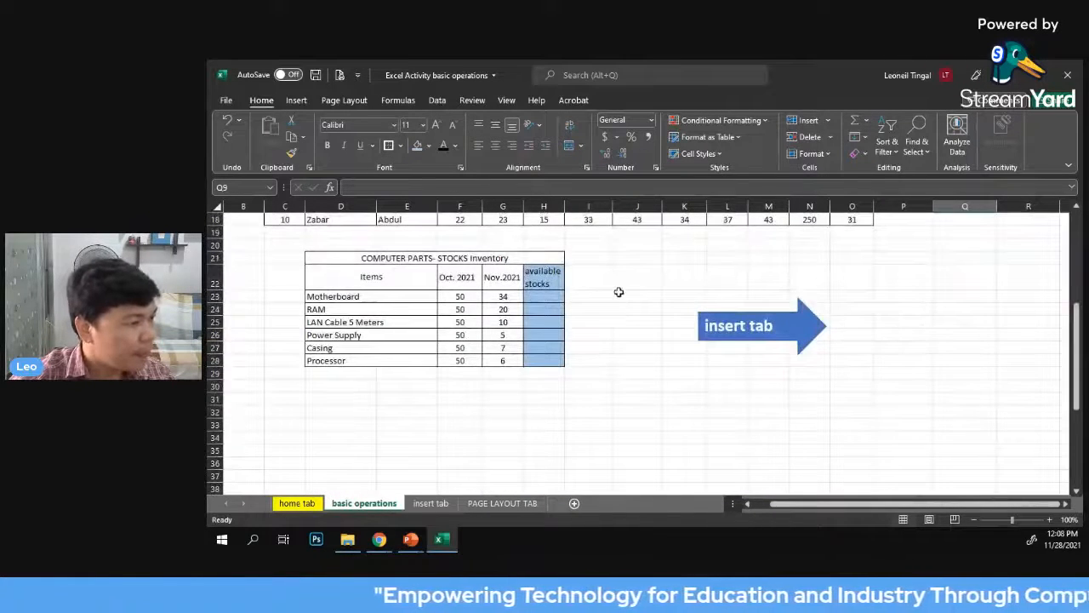
scroll(723, 286, "up", 2)
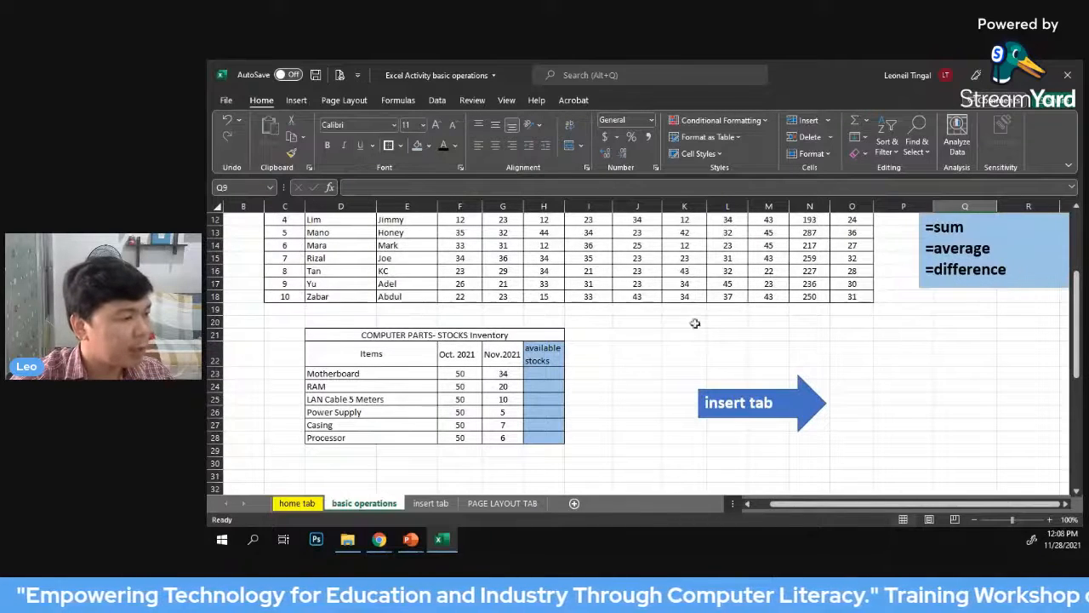
scroll(875, 325, "down", 2)
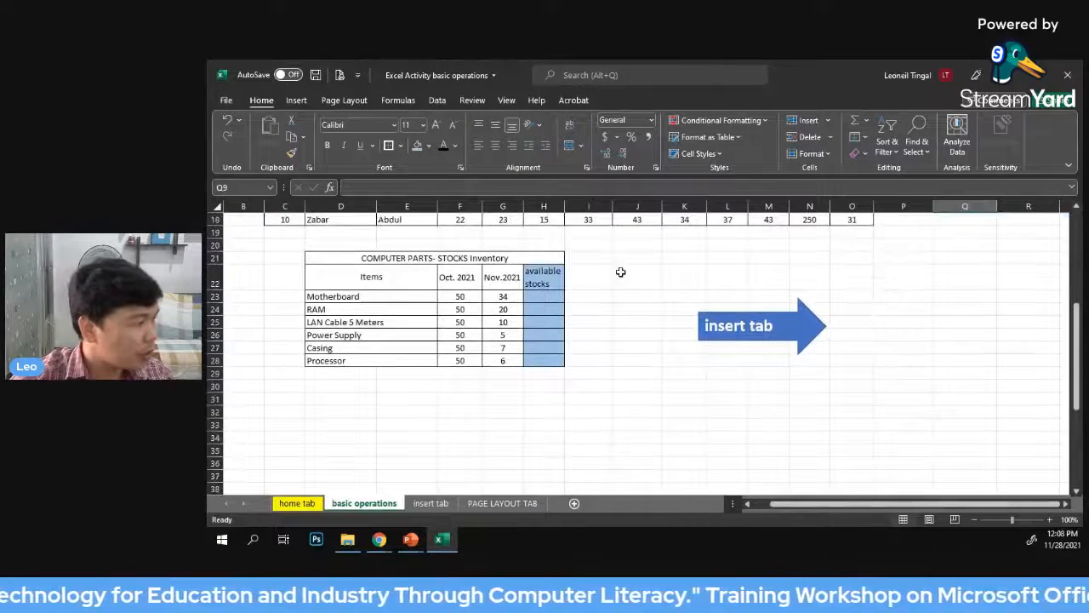
scroll(706, 256, "down", 1)
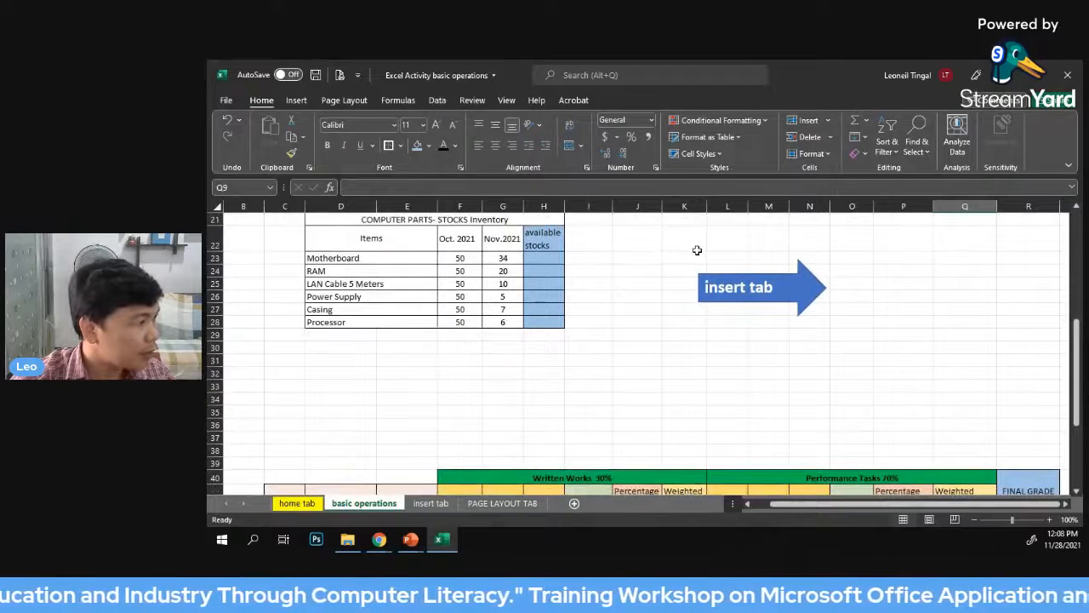
scroll(695, 250, "up", 1)
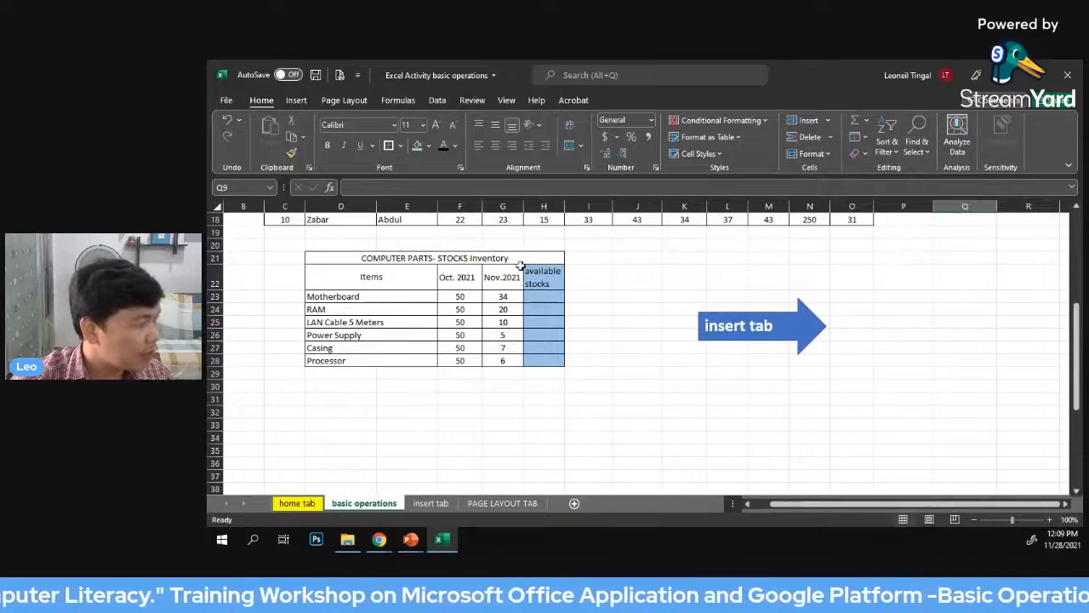
left_click(367, 276)
left_click_drag(360, 298, 358, 357)
left_click(378, 357)
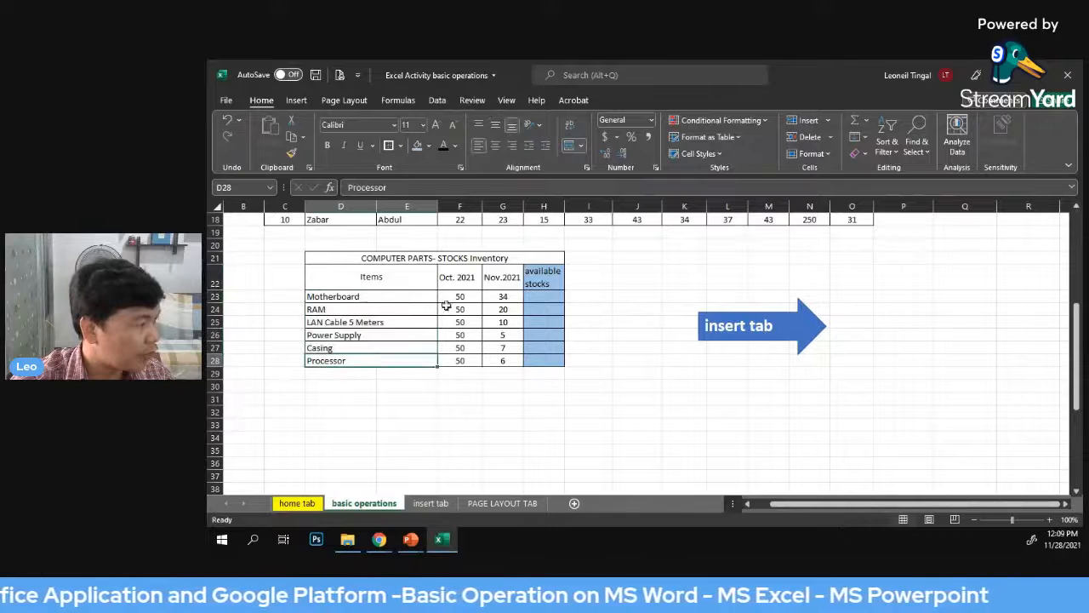
left_click(451, 279)
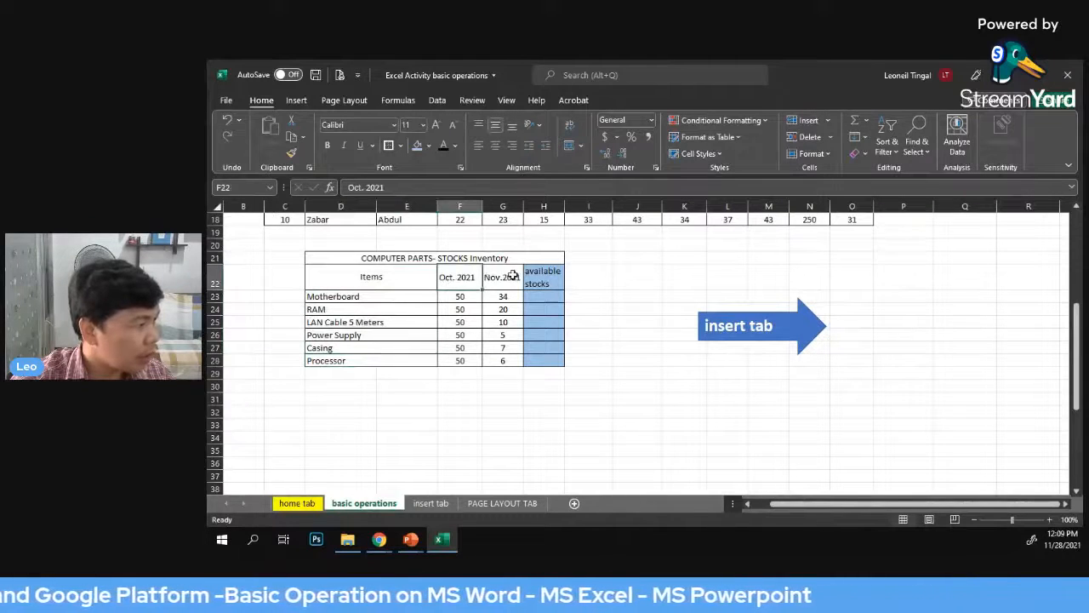
left_click(500, 278)
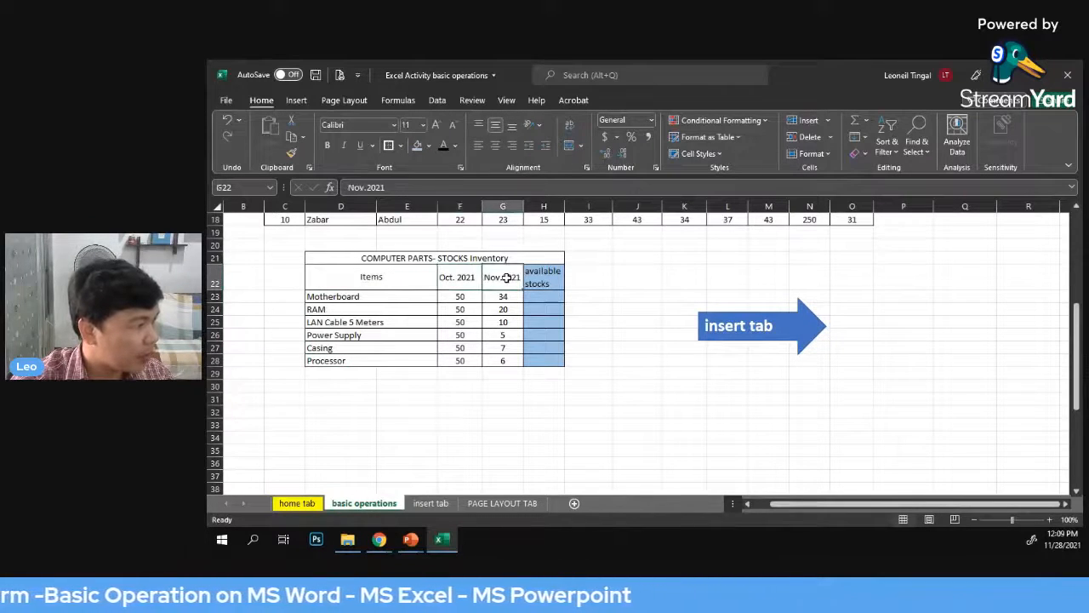
left_click(621, 283)
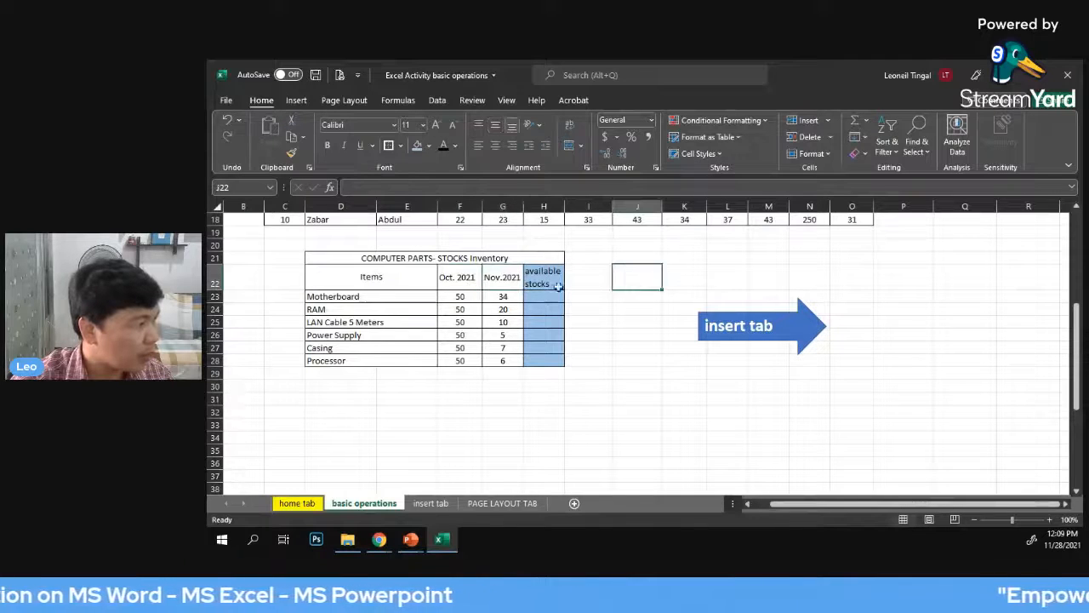
Examine the October stock quantities in F23:F28 and each item's November quantity in G23:G28
left_click(460, 278)
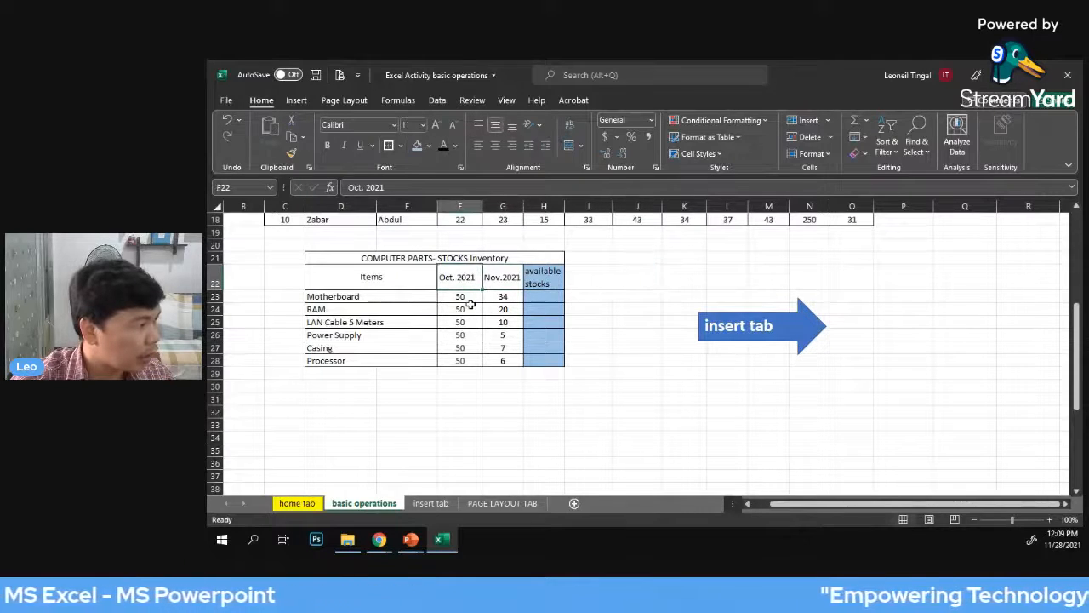
left_click(466, 297)
left_click_drag(467, 297, 462, 360)
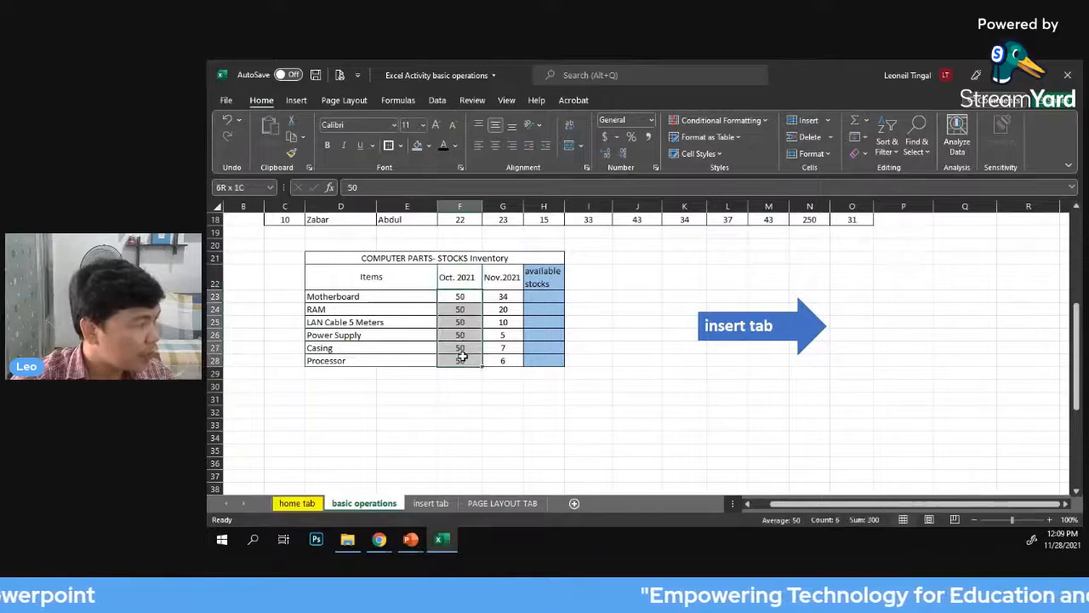
left_click(640, 257)
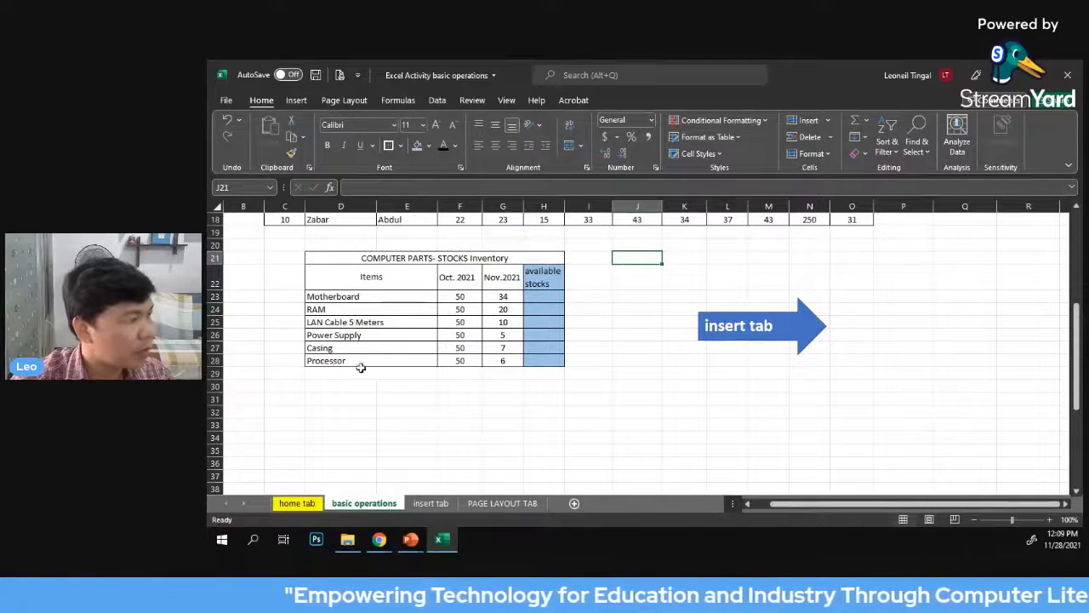
left_click(618, 308)
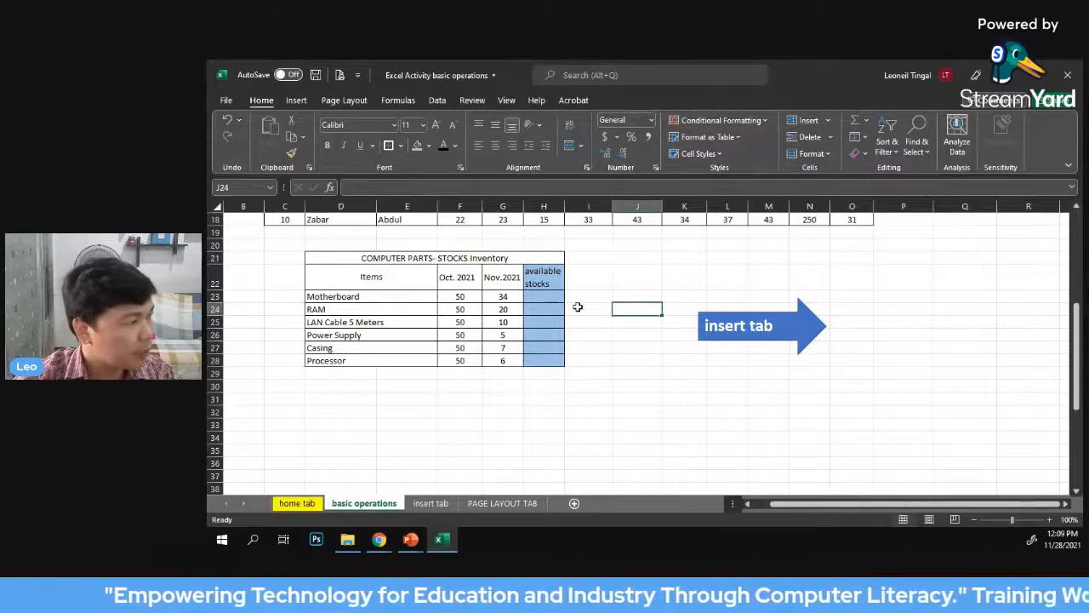
left_click(509, 278)
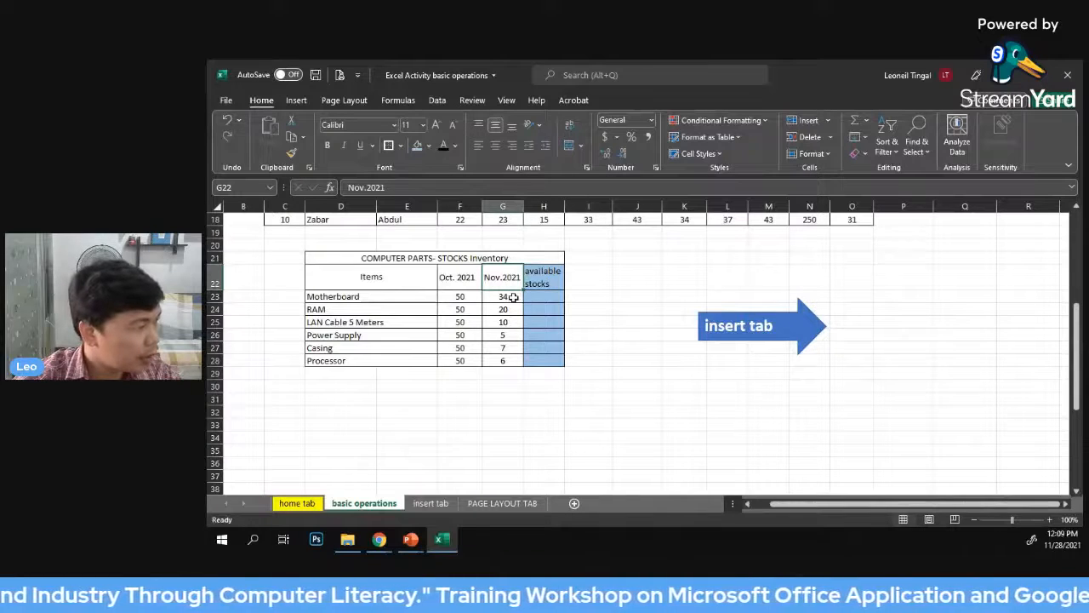
left_click(513, 297)
left_click(512, 308)
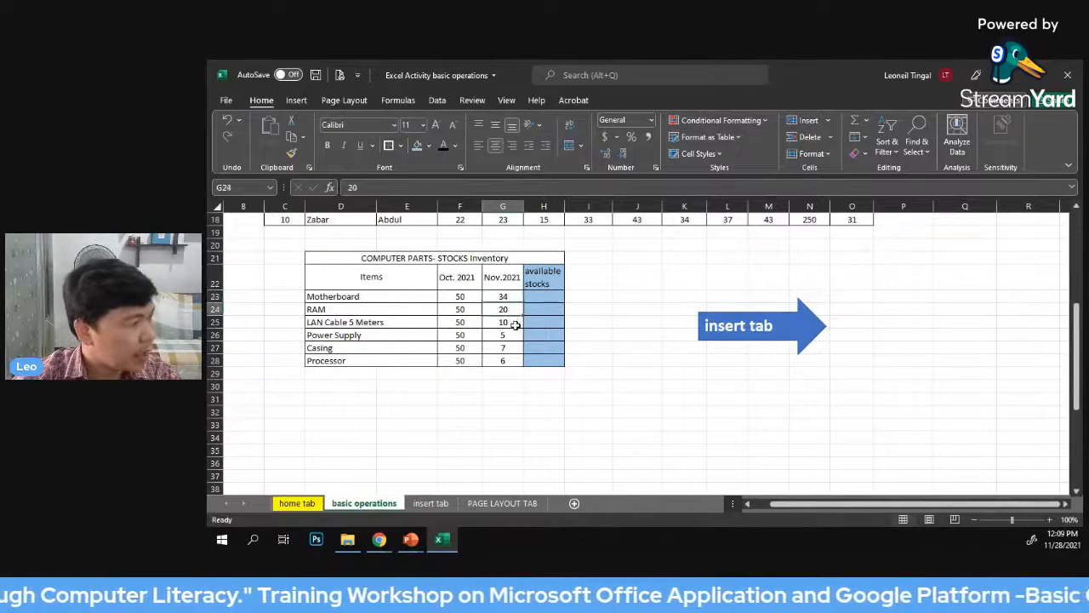
left_click(514, 323)
left_click(514, 337)
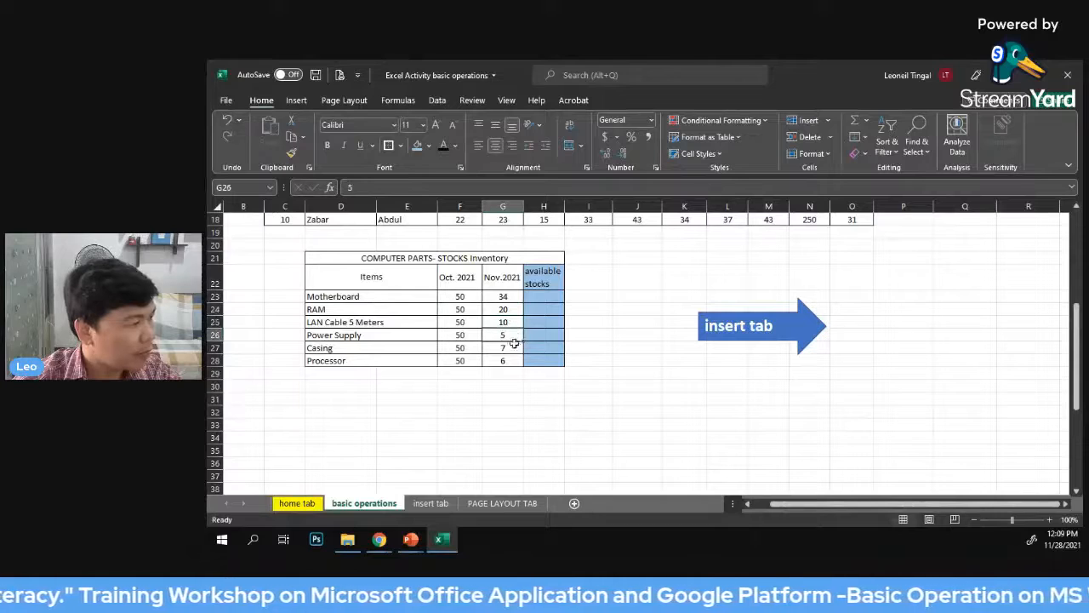
left_click(513, 347)
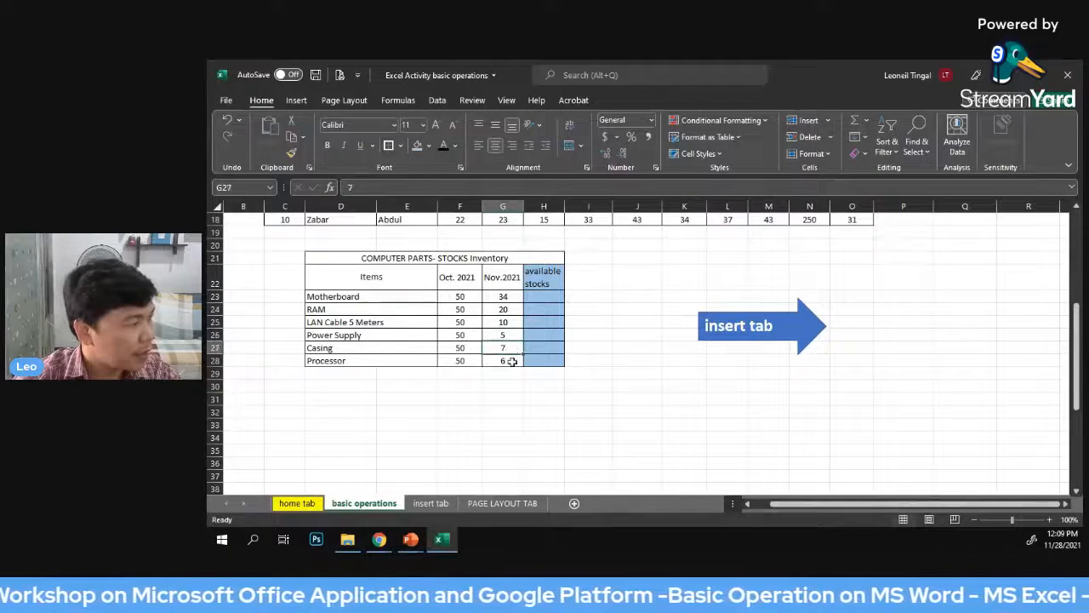
left_click(508, 361)
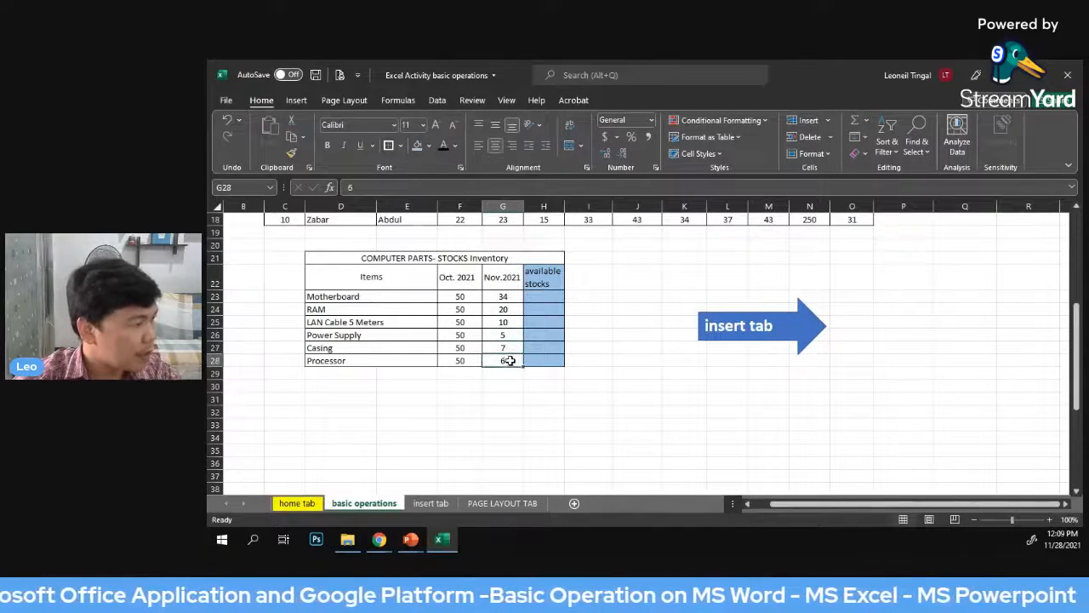
left_click(717, 270)
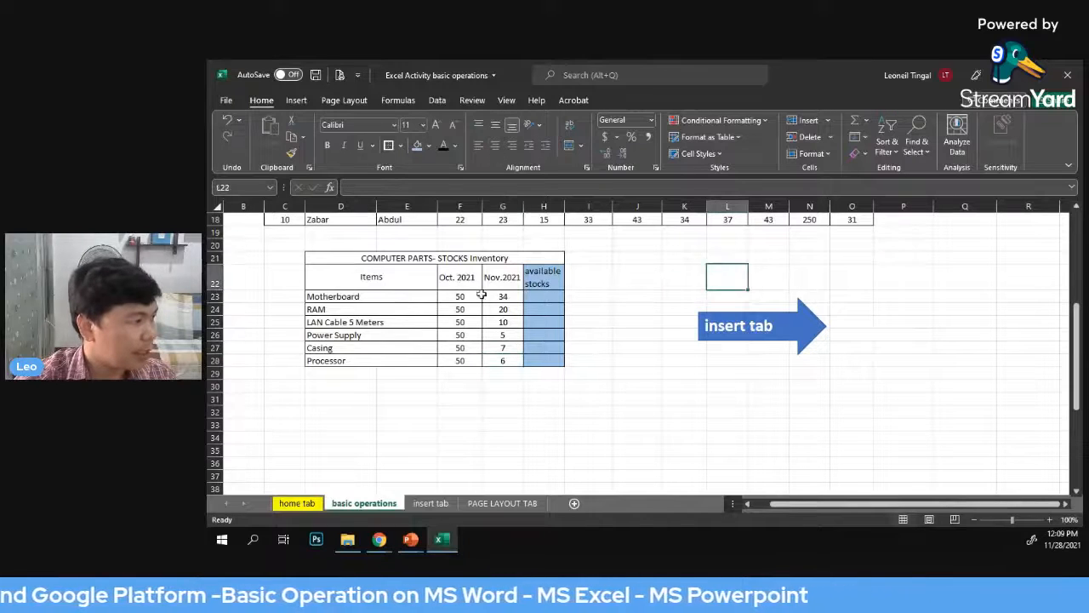
Enter the formula =F23-G23 in H23 to compute the motherboard's available stocks from the October and November quantities
left_click(542, 297)
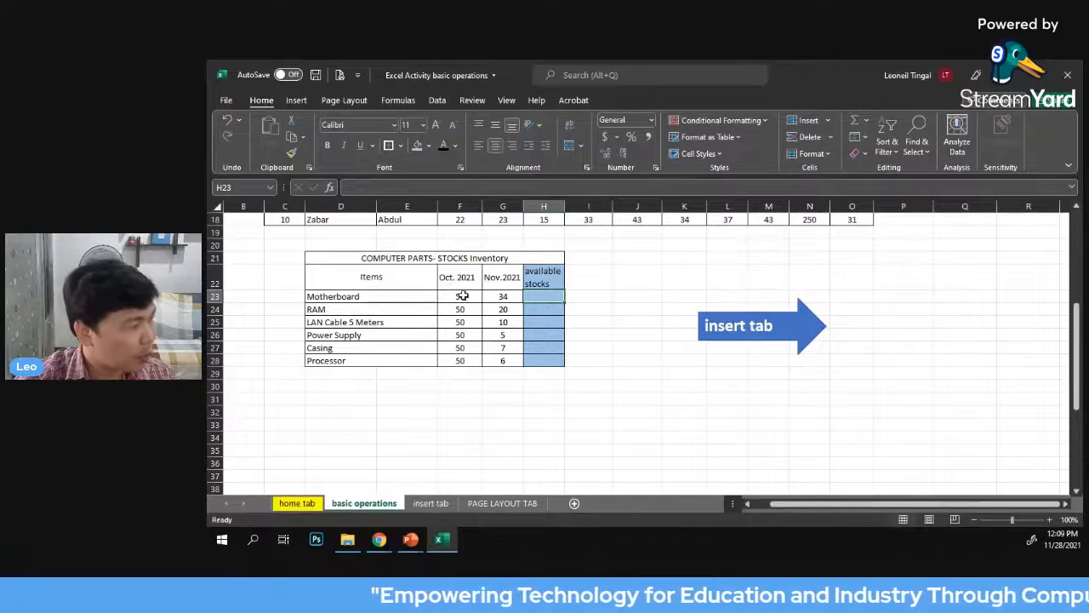
left_click_drag(463, 295, 459, 347)
left_click_drag(501, 298, 502, 359)
left_click(536, 298)
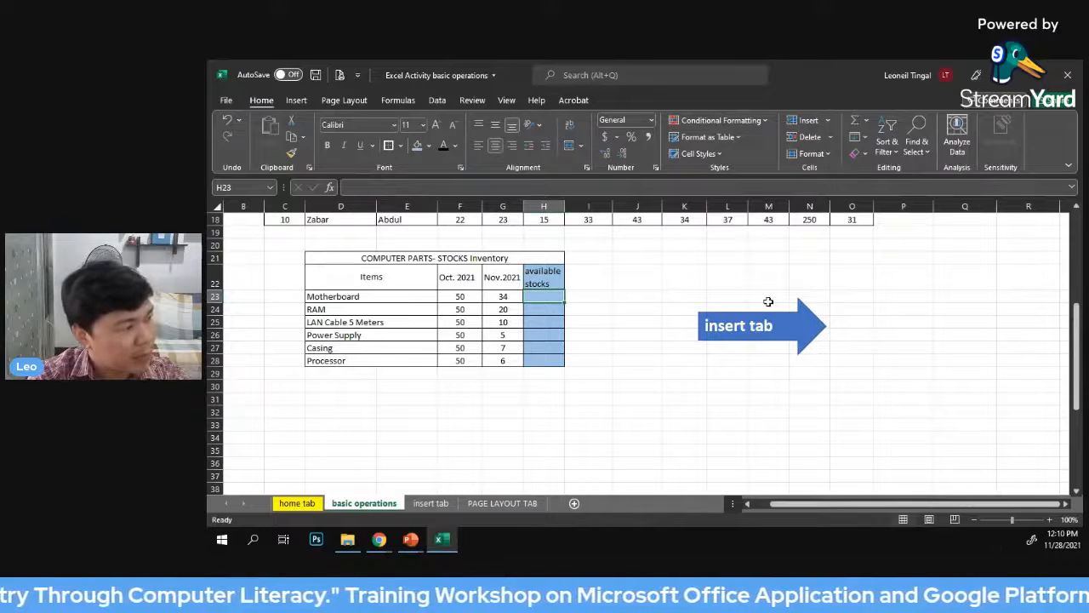
type("=")
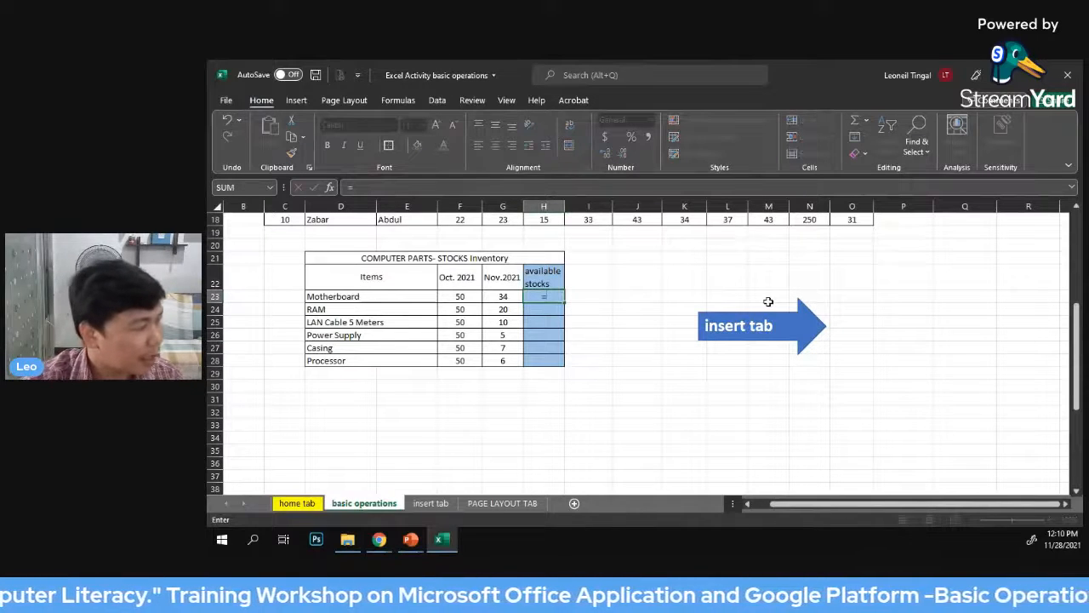
left_click(458, 296)
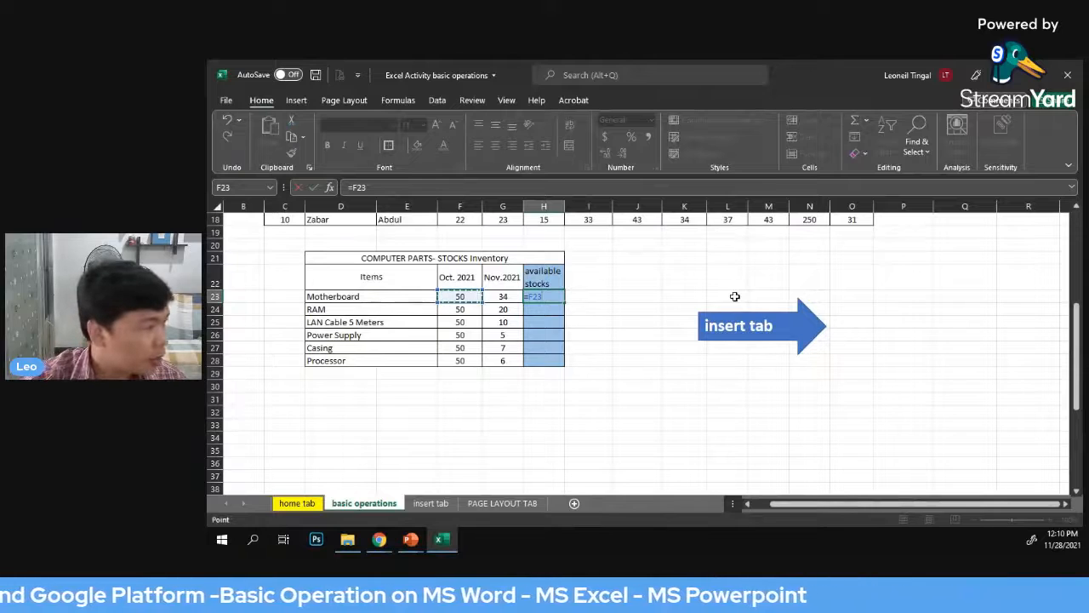
type("-")
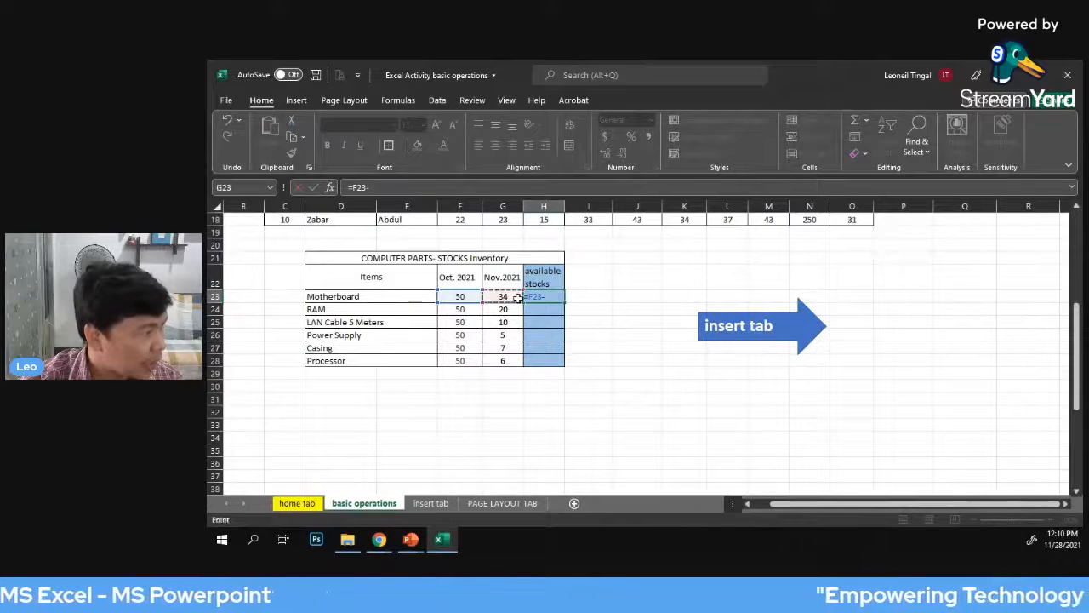
left_click(500, 296)
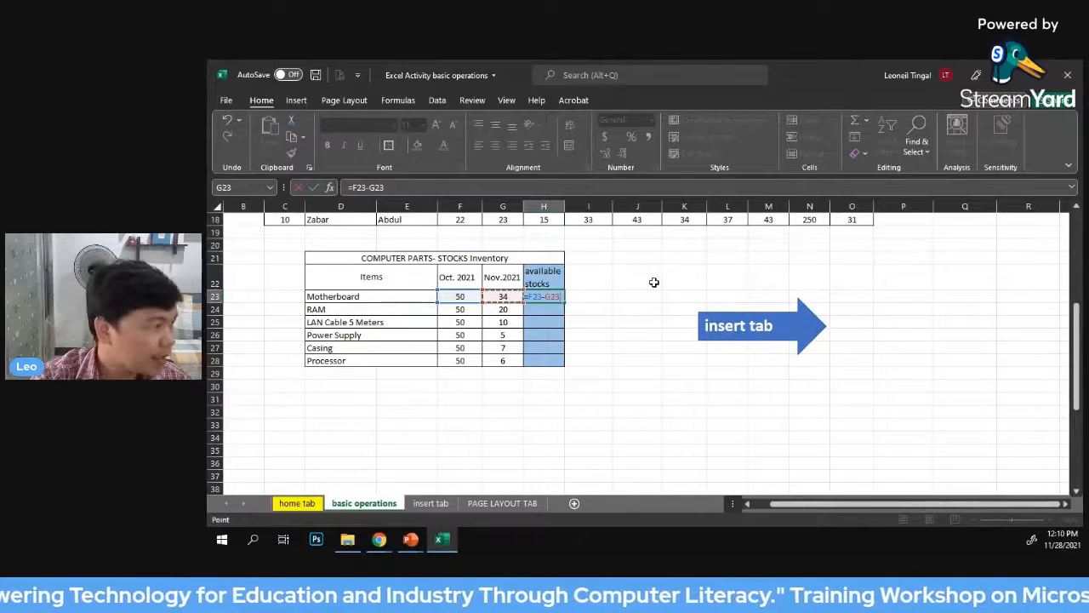
key("Return")
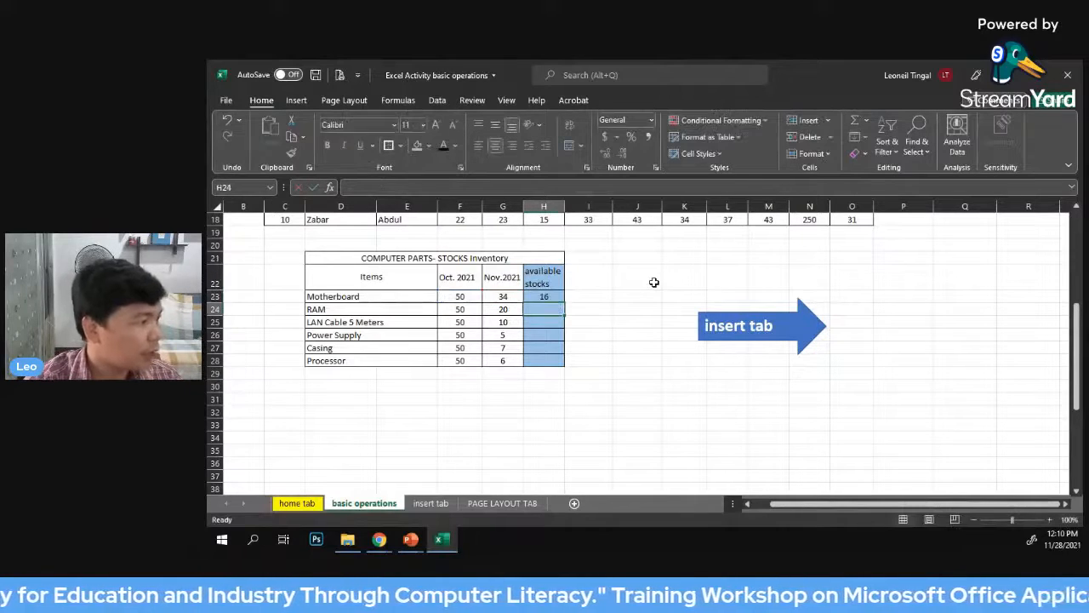
Fill the subtraction formula from H23 down through H28 for the remaining computer parts
left_click(555, 295)
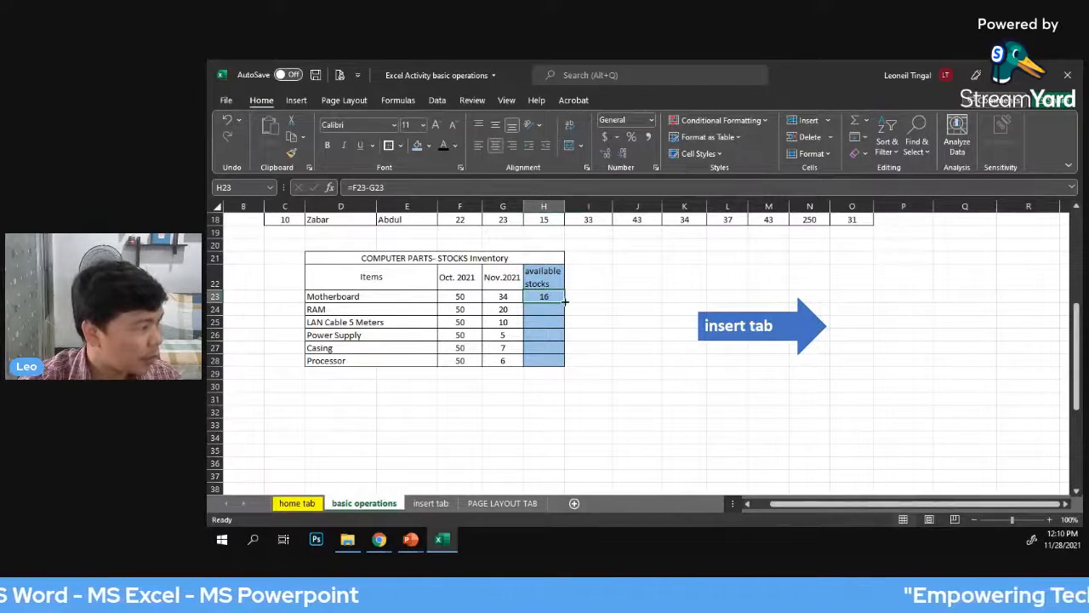
left_click_drag(564, 301, 564, 315)
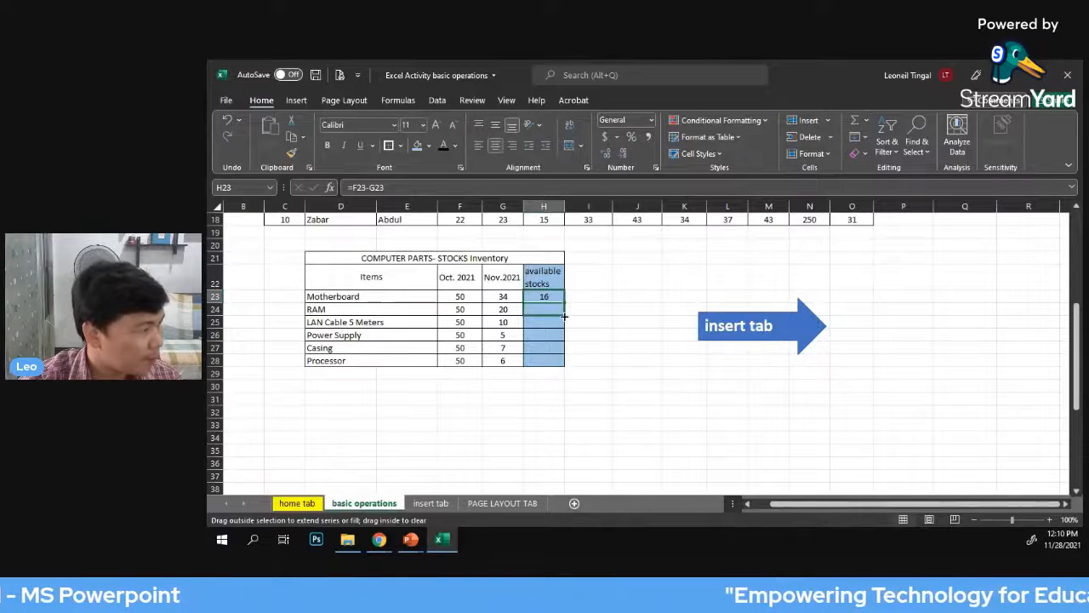
left_click_drag(564, 315, 560, 364)
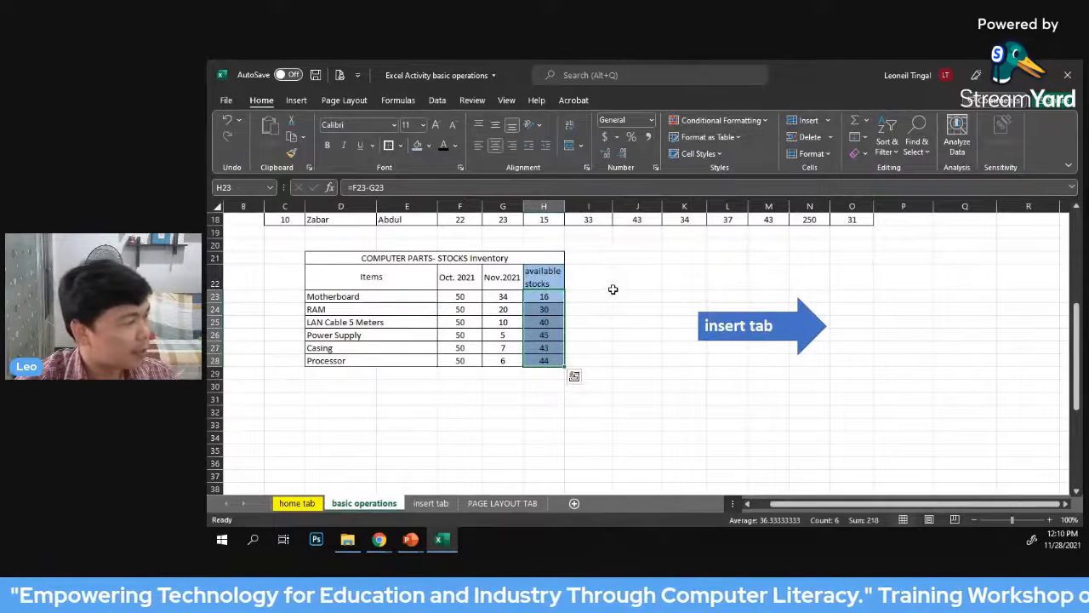
left_click(619, 287)
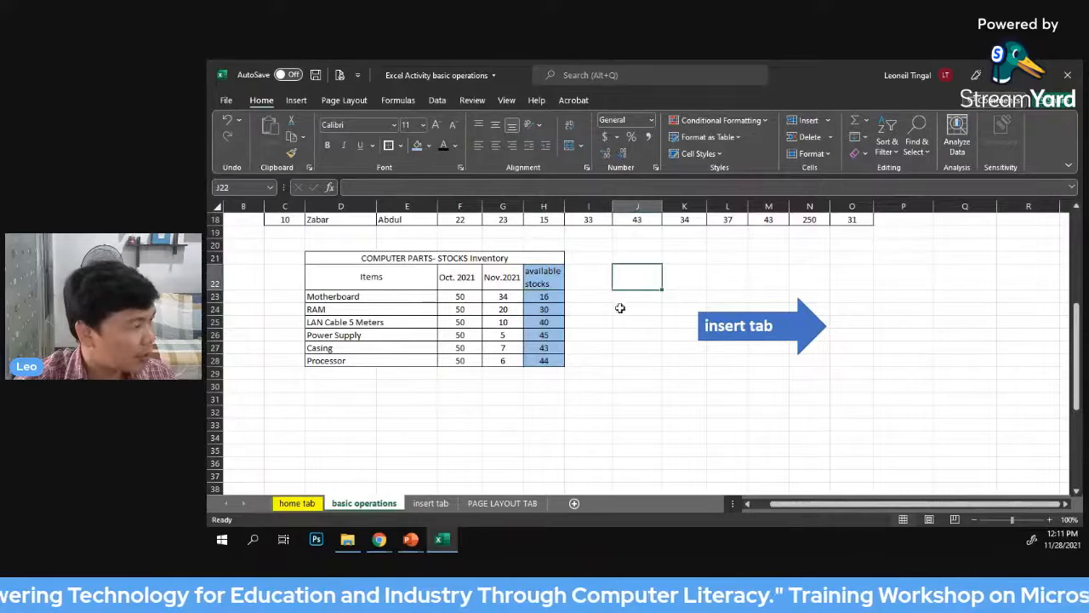
Examine the difference formulas in H23:H28 and compare the available stocks with the Oct. 2021 and Nov.2021 columns
left_click(550, 361)
left_click(558, 347)
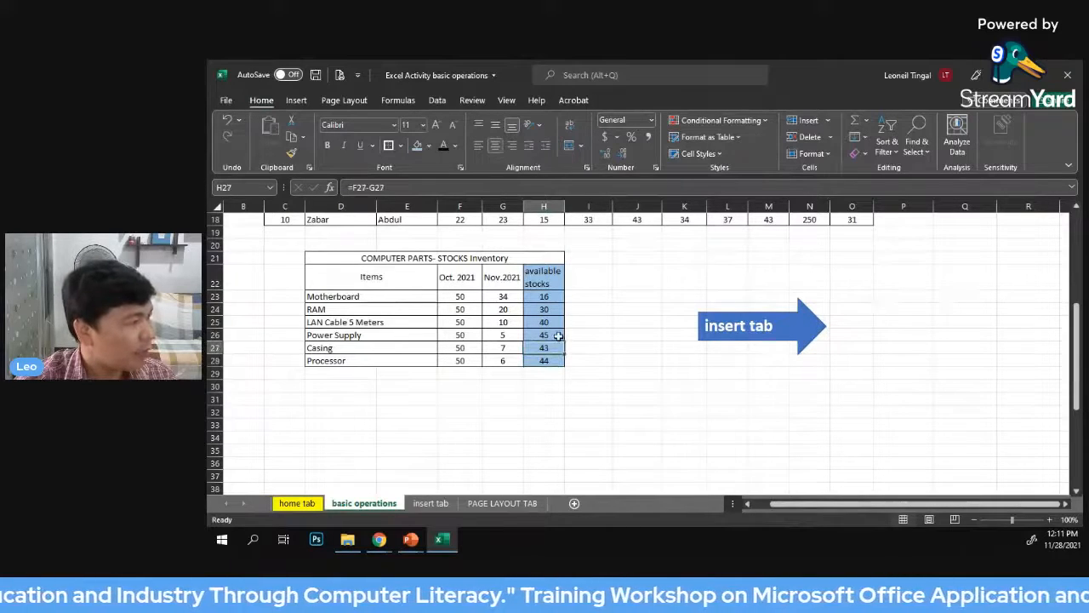
left_click(558, 335)
left_click(557, 321)
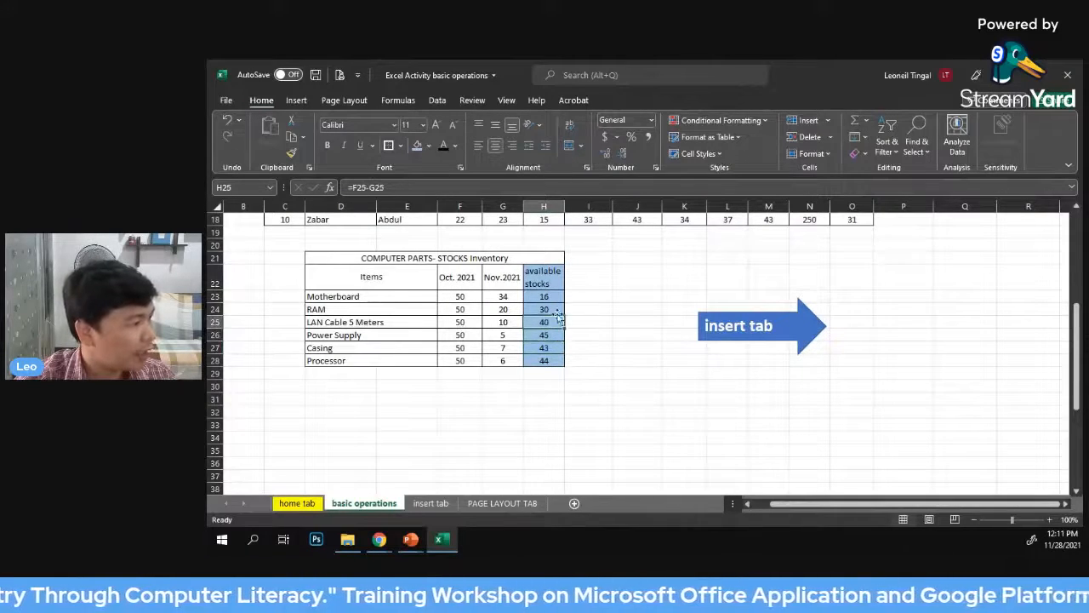
left_click(557, 309)
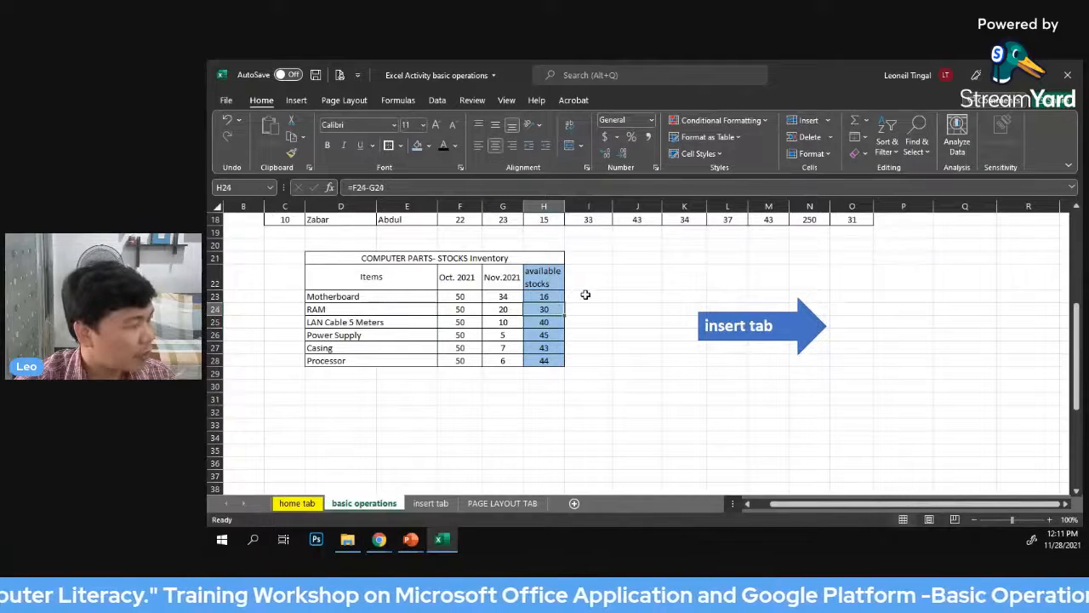
left_click(558, 297)
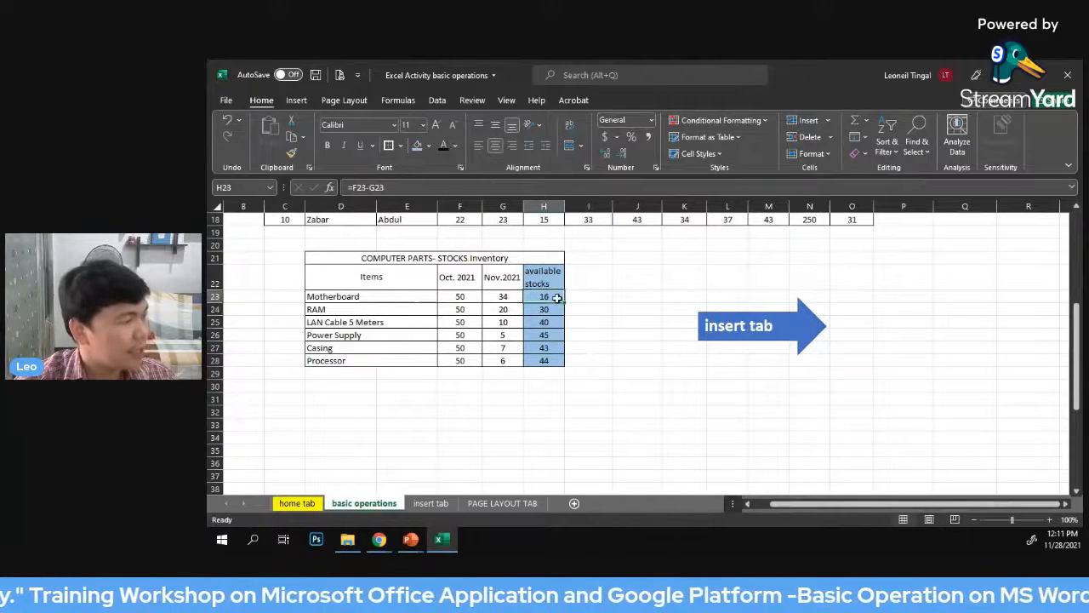
left_click(673, 279)
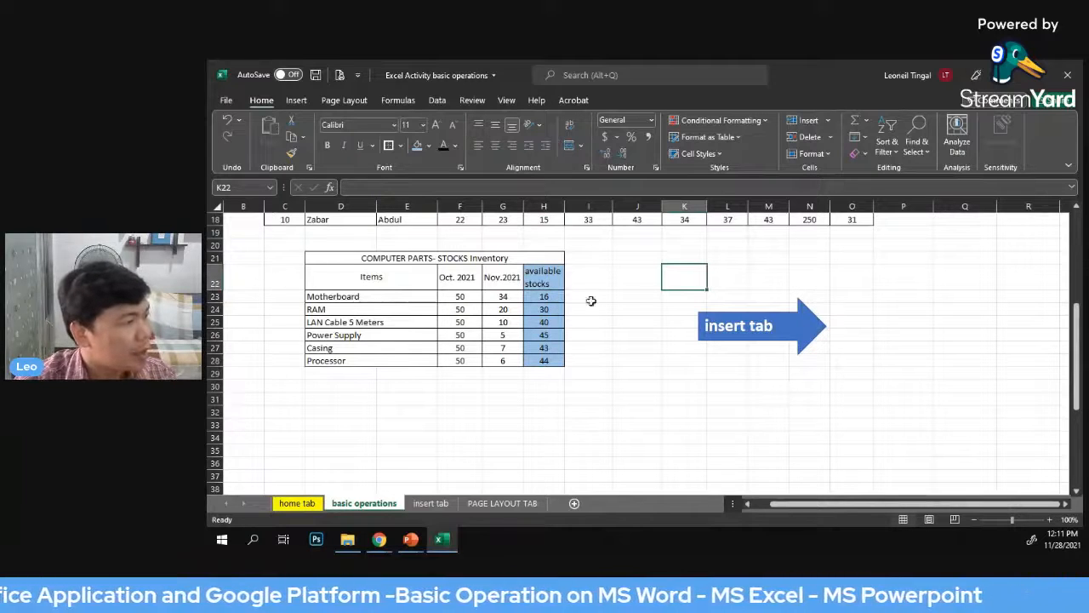
left_click_drag(544, 296, 549, 347)
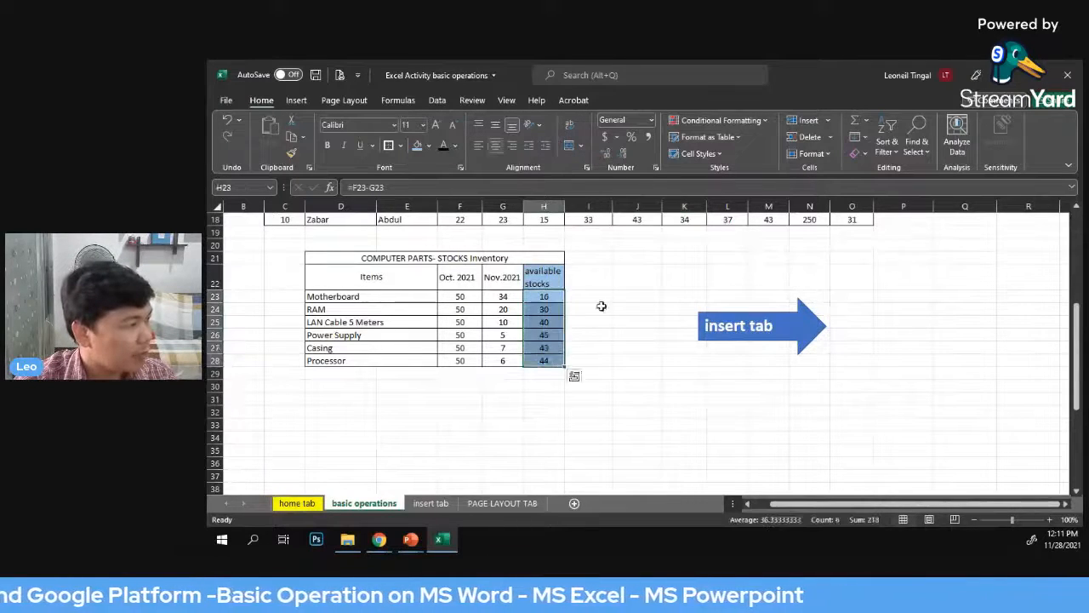
left_click(616, 286)
left_click_drag(462, 298, 481, 362)
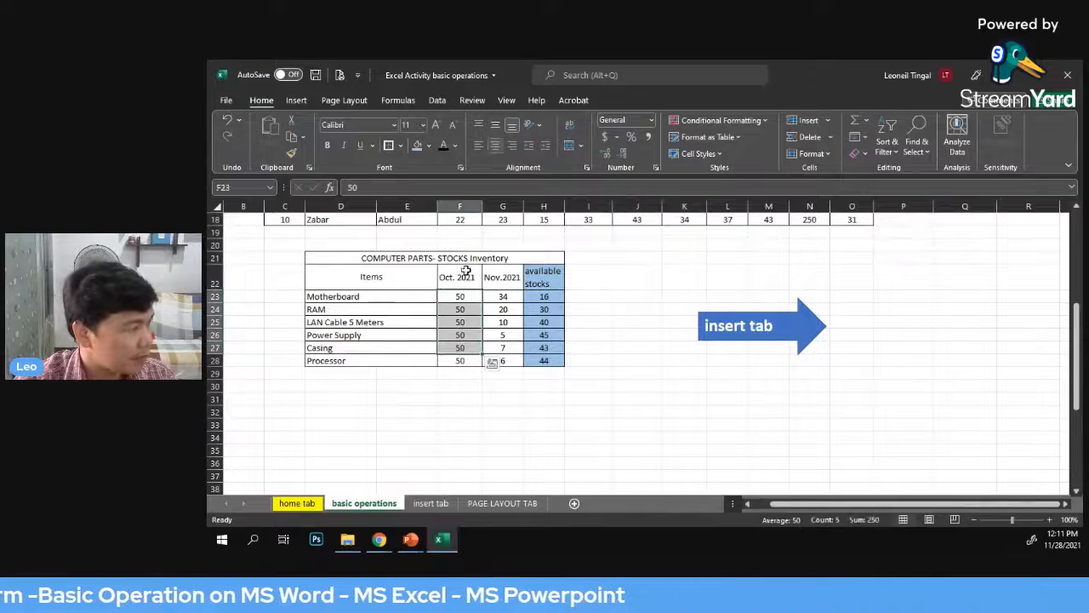
left_click(460, 274)
left_click(502, 277)
left_click(623, 282)
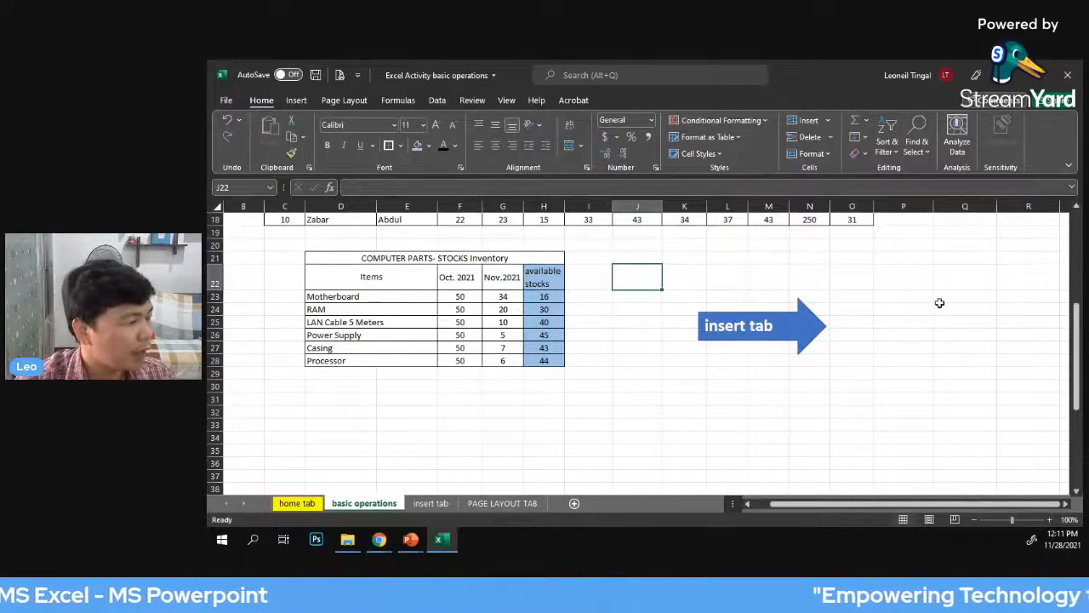
scroll(929, 306, "up", 1)
left_click(722, 313)
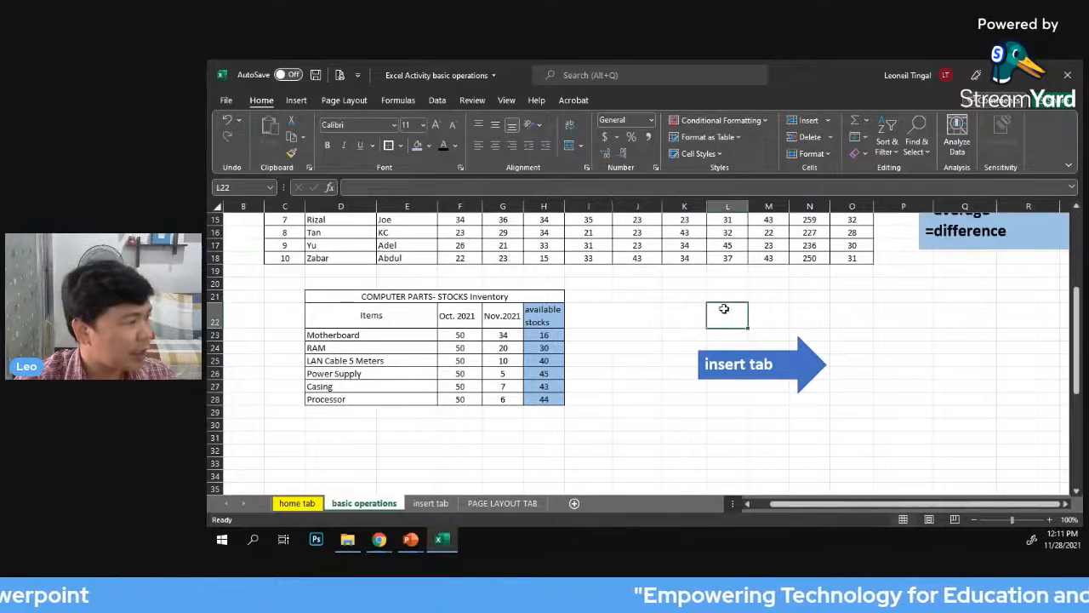
left_click(622, 333)
left_click(604, 337)
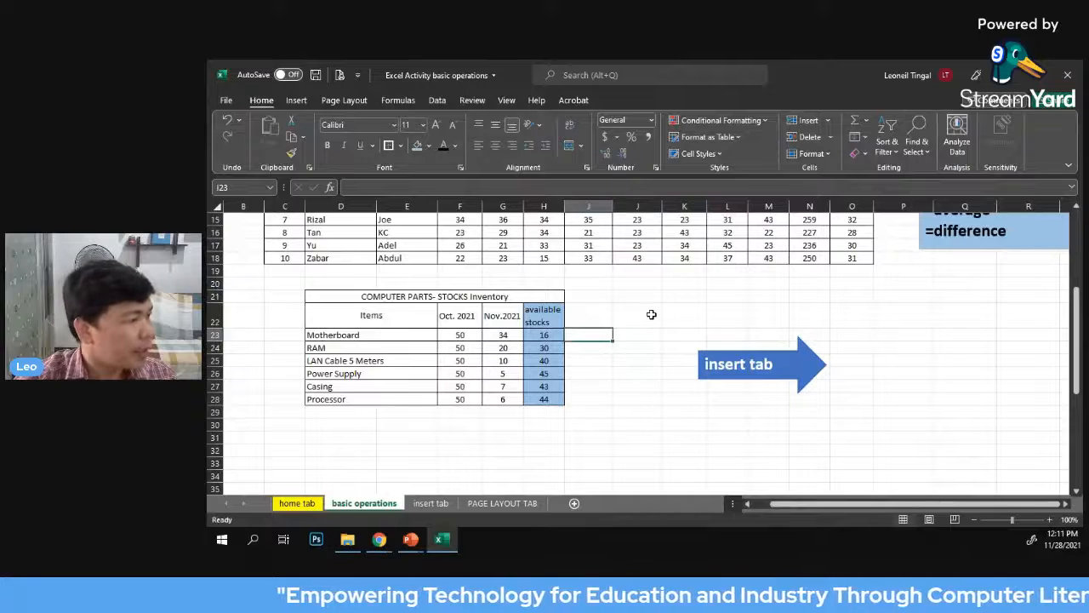
Clear the Written Works totals, percentage scores and weighted scores in I42:K51 of the grading table
scroll(651, 315, "down", 1)
scroll(624, 318, "down", 4)
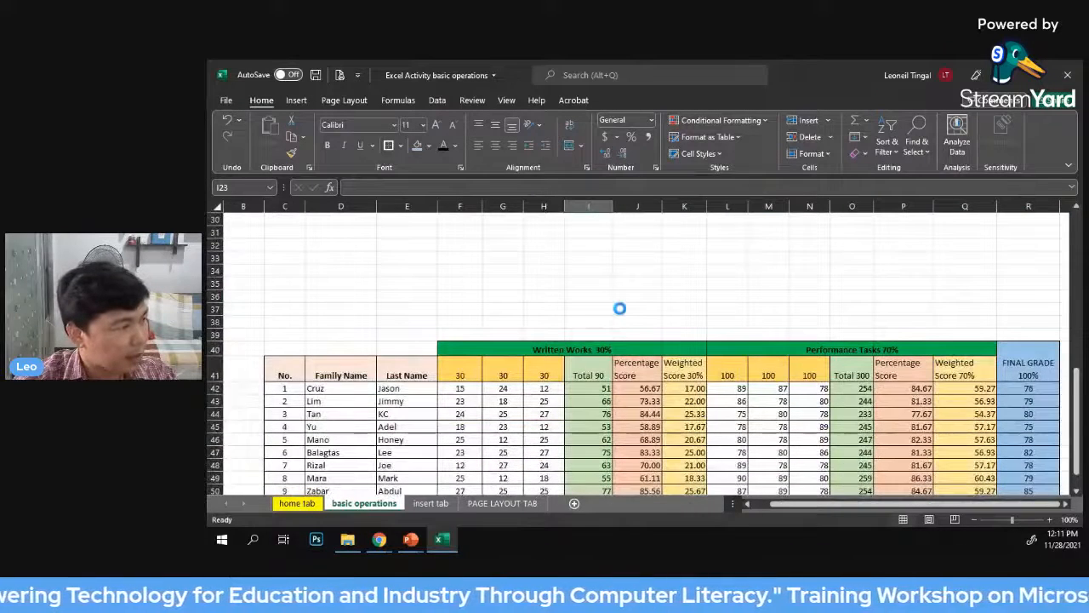
scroll(621, 306, "down", 1, "ctrl")
scroll(627, 298, "up", 3)
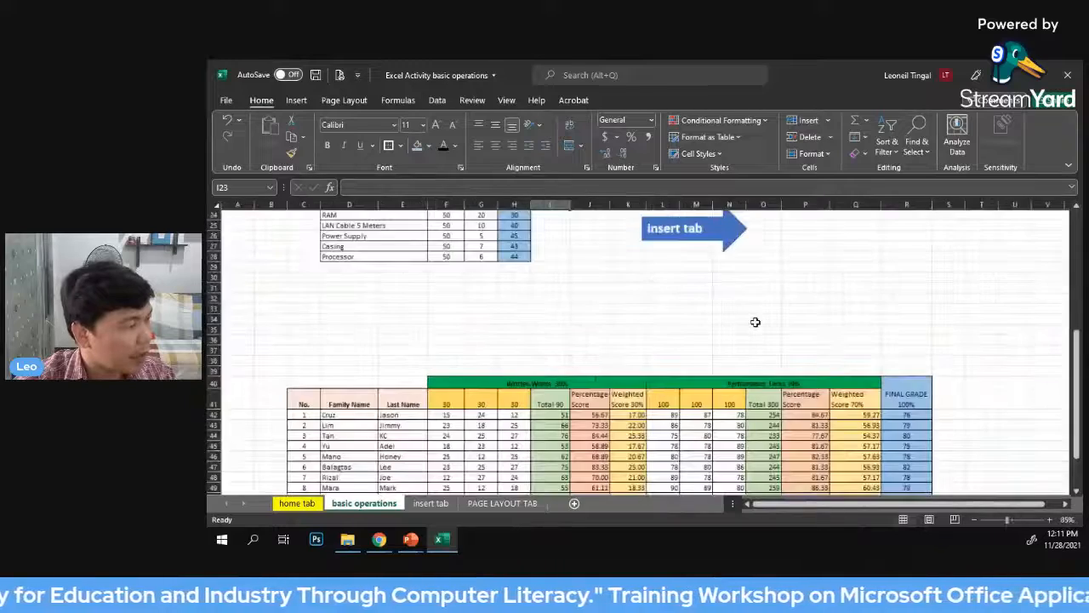
scroll(967, 293, "down", 4)
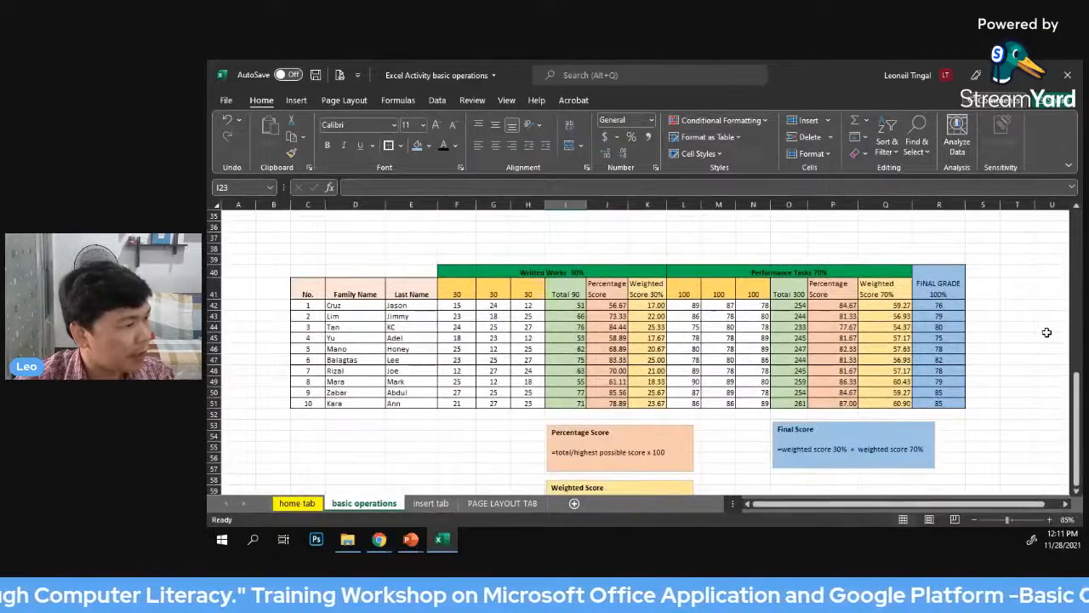
scroll(1047, 332, "up", 1, "ctrl")
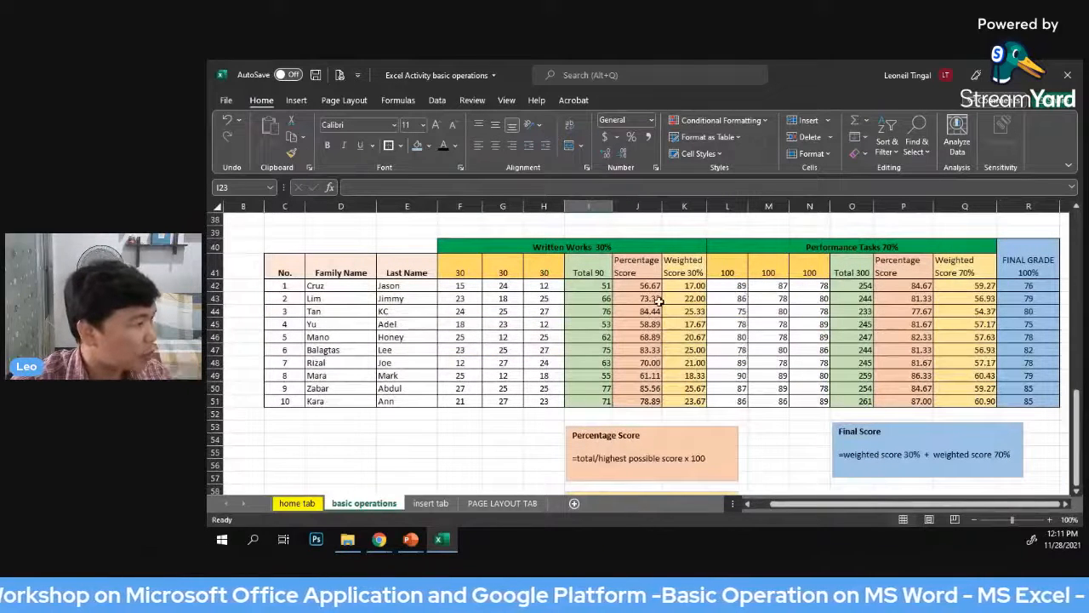
left_click_drag(591, 286, 684, 401)
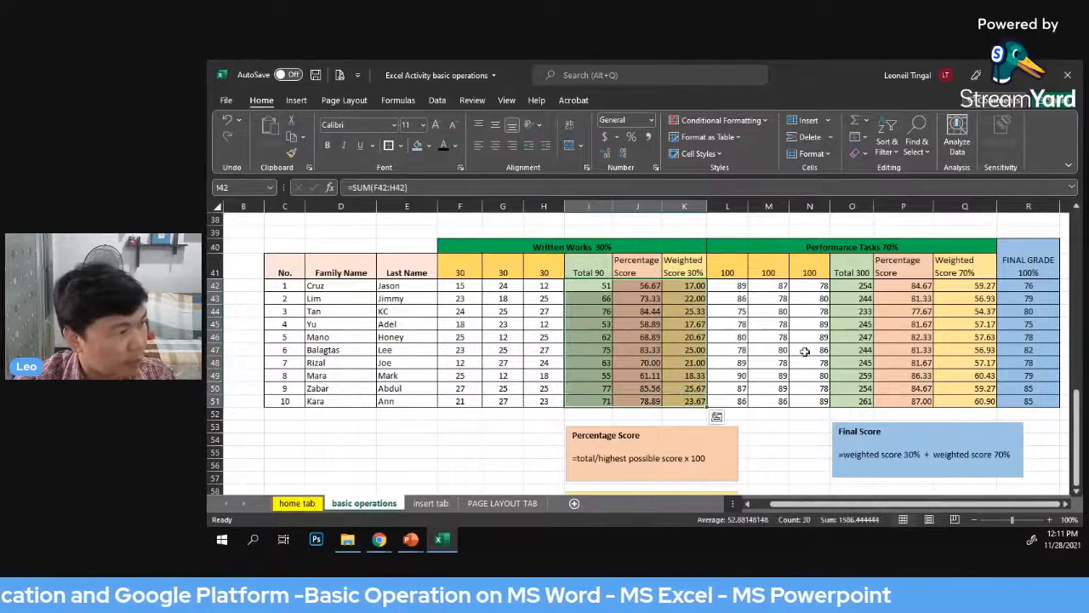
key("Delete")
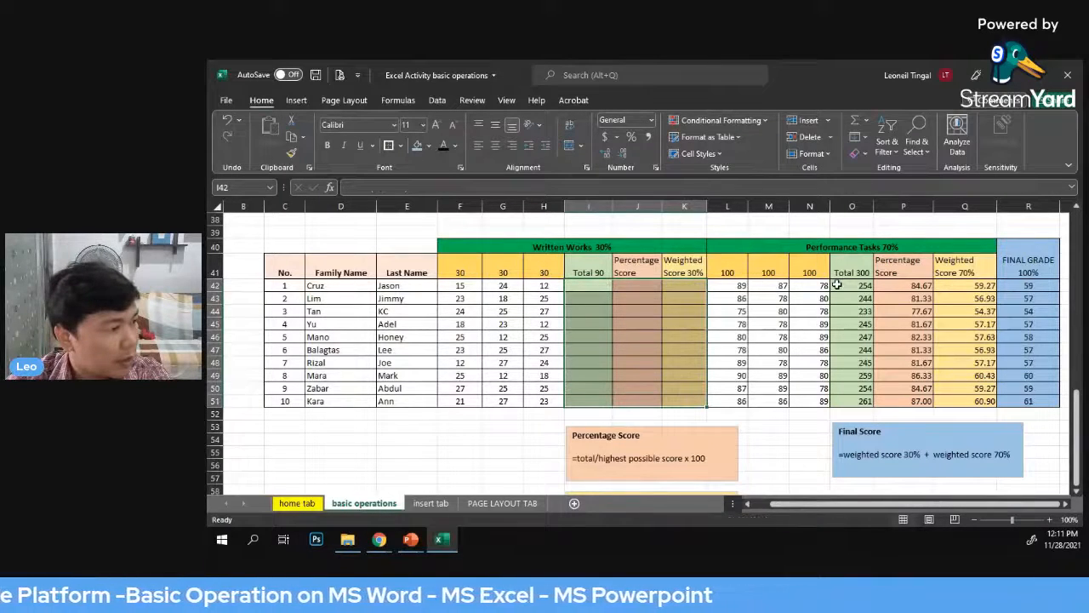
Clear the Performance Tasks totals, percentage scores and weighted scores in O42:Q51, and the final grades in R42:R51
left_click_drag(837, 286, 965, 400)
key("Delete")
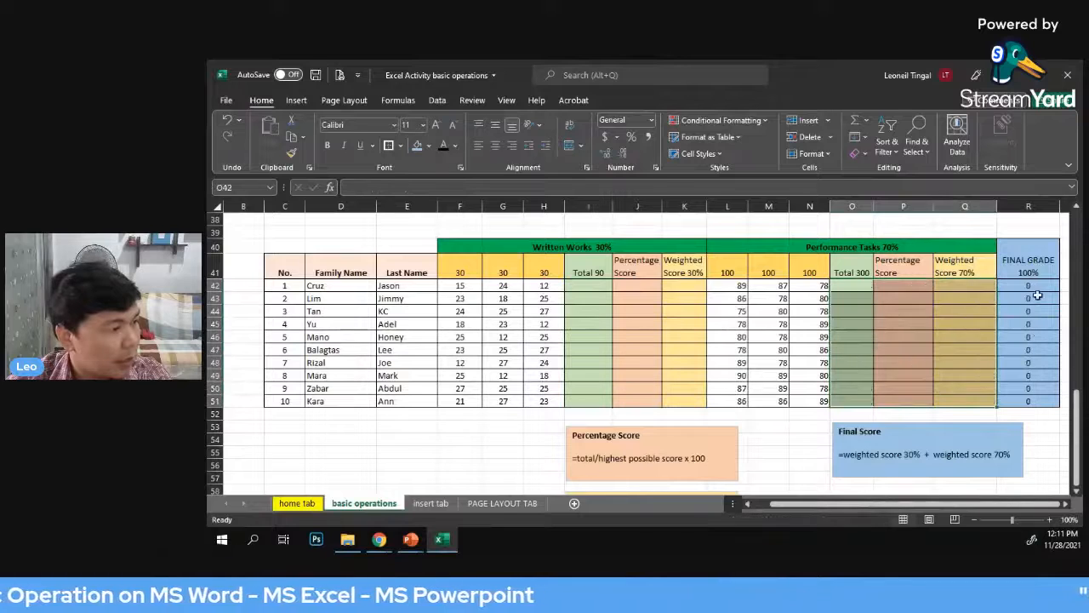
left_click_drag(1033, 287, 1035, 401)
key("Delete")
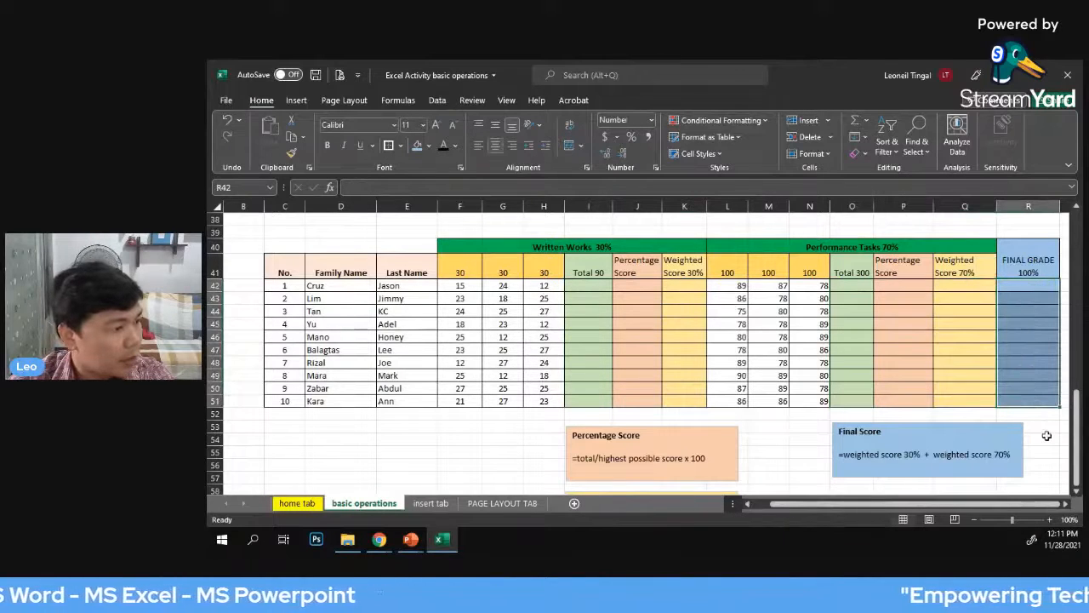
left_click(502, 438)
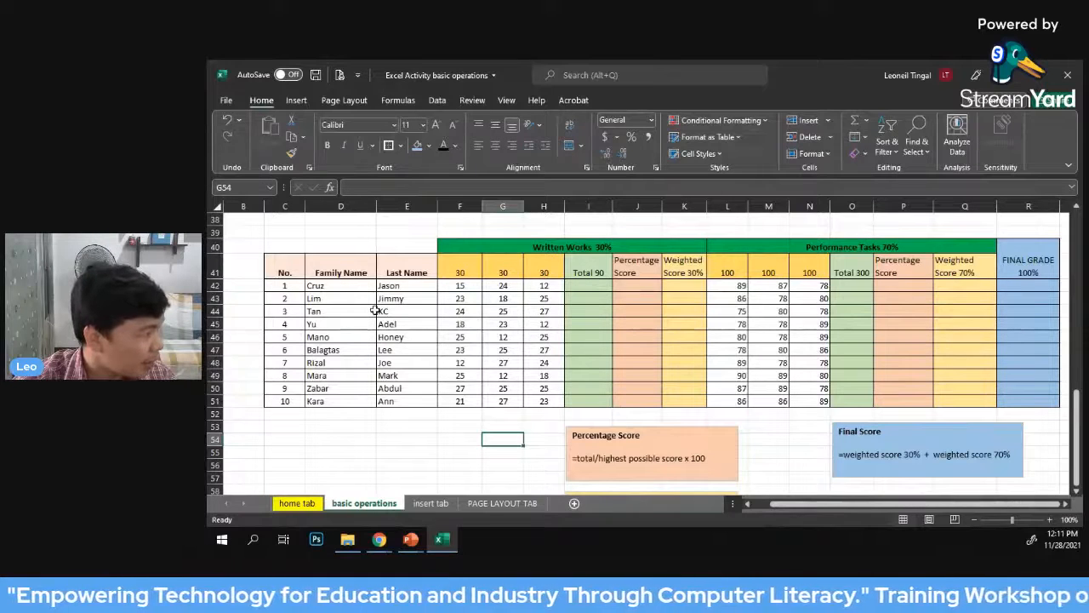
Examine the highest possible scores in F41:H41 and L41:N41, and the percentage, weighted and final score formula notes below the table
left_click(455, 440)
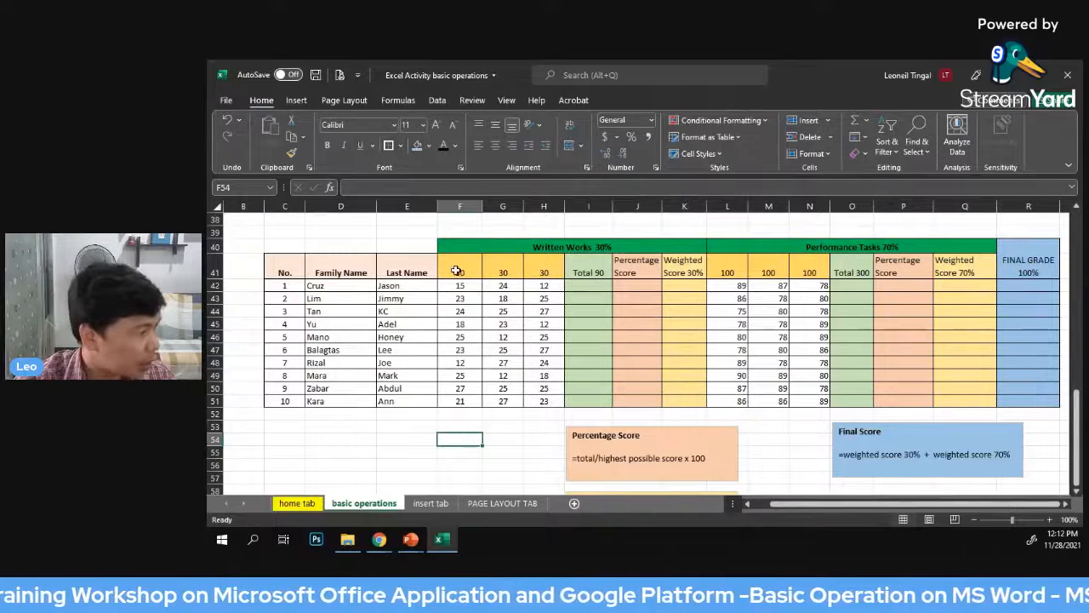
left_click_drag(457, 271, 538, 269)
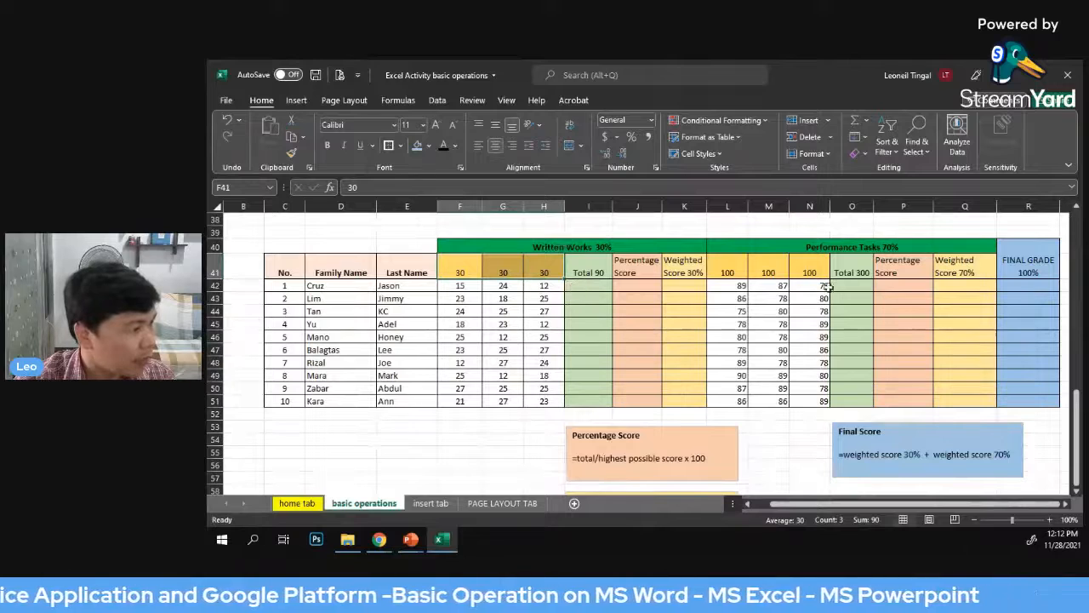
left_click_drag(721, 273, 809, 272)
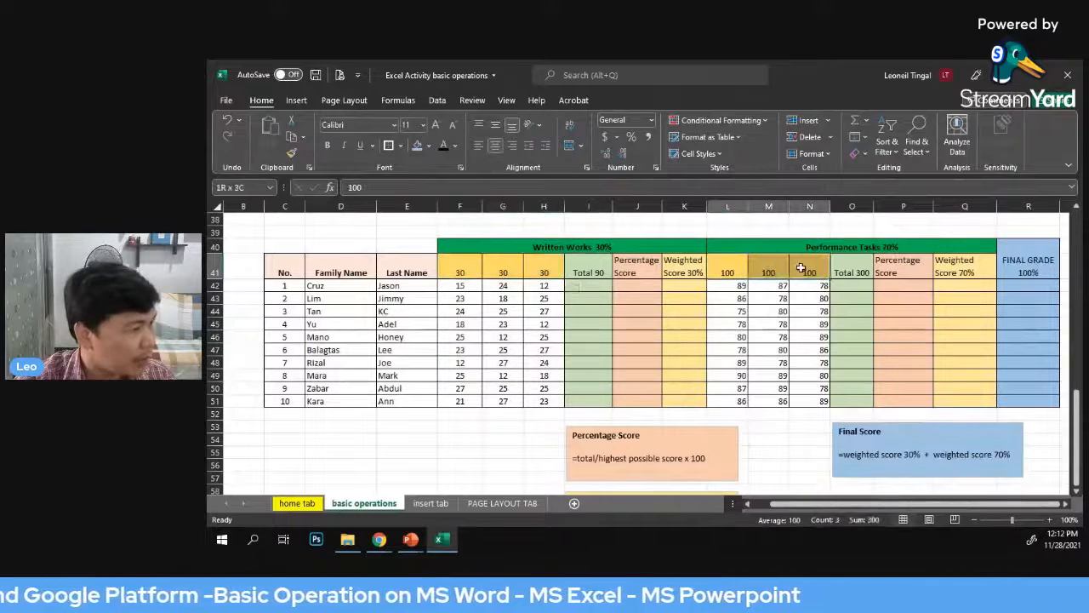
left_click(909, 295)
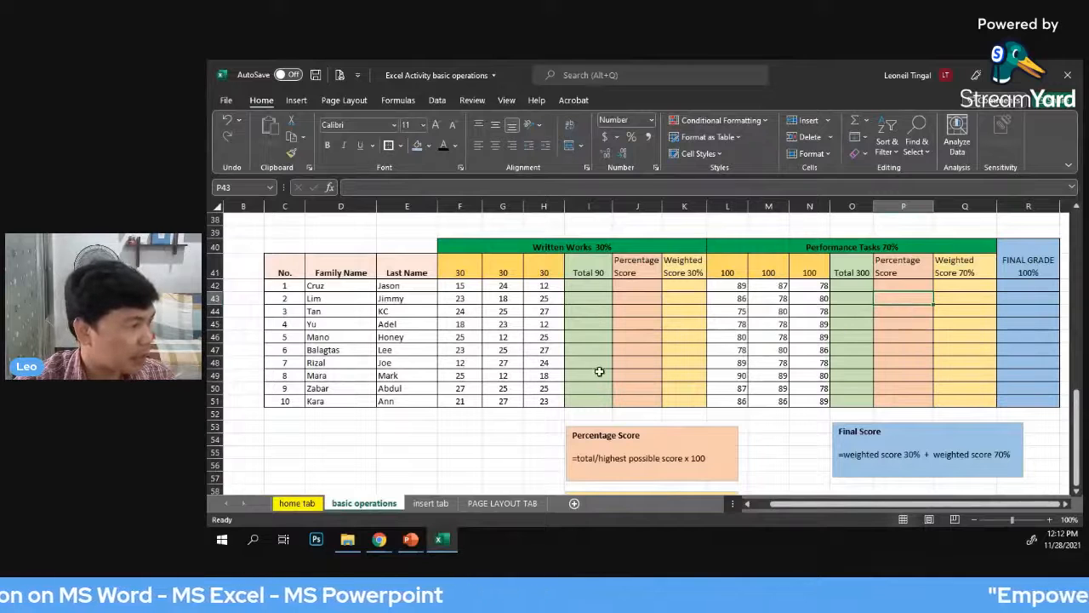
scroll(613, 349, "down", 1)
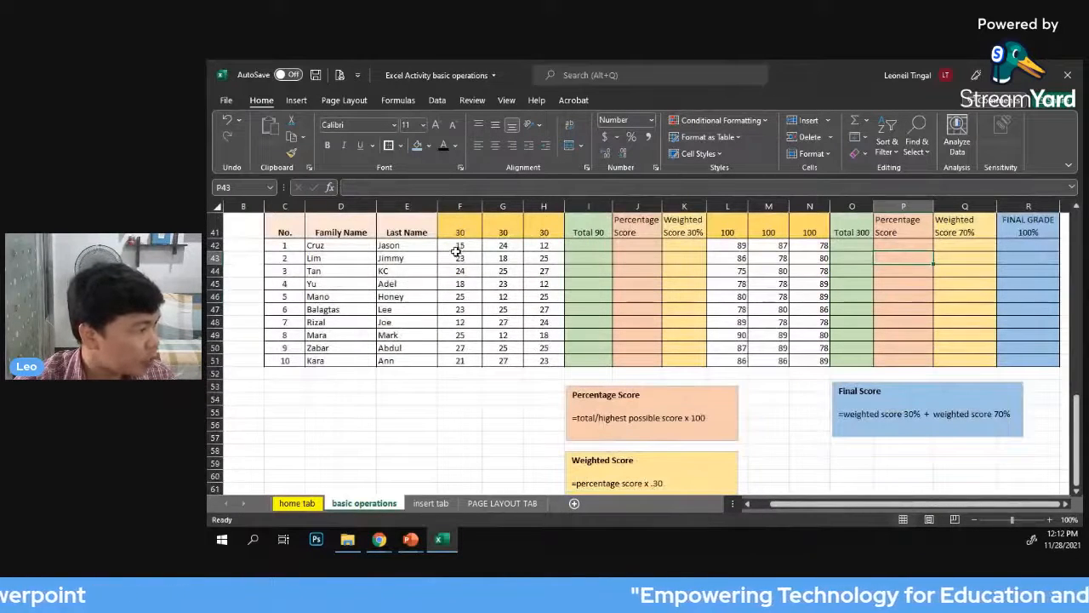
Total the first student's Written Works scores in I42 with =SUM(F42:H42)
left_click(591, 245)
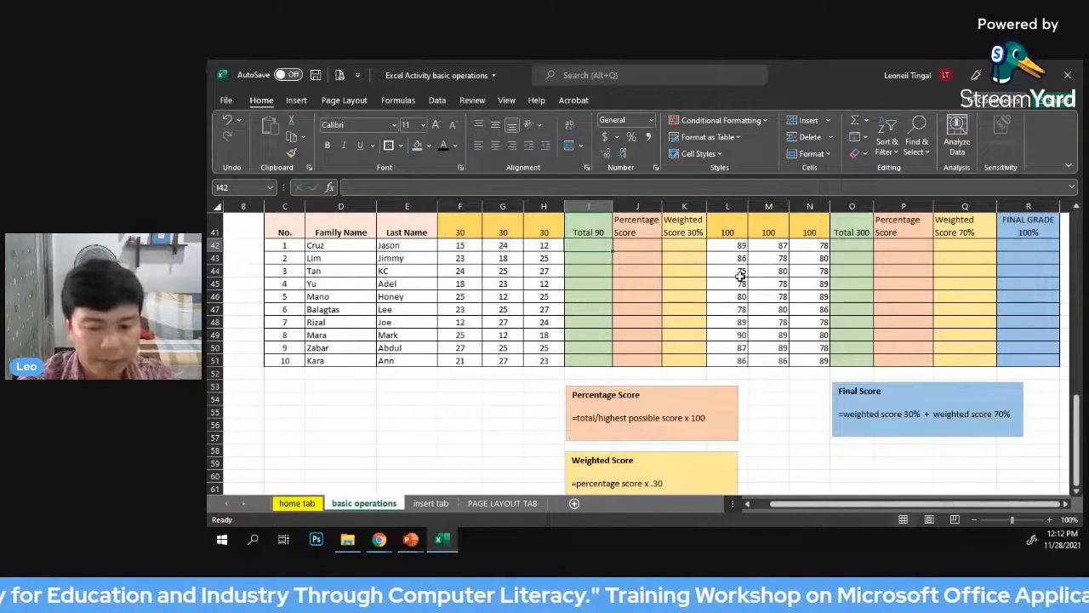
type("=")
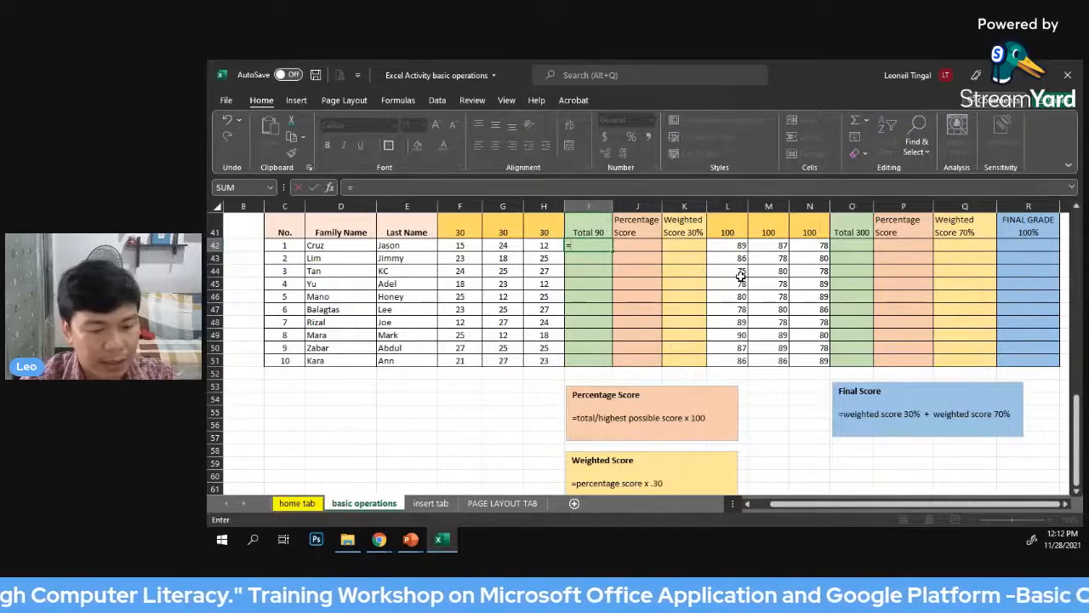
type("sum")
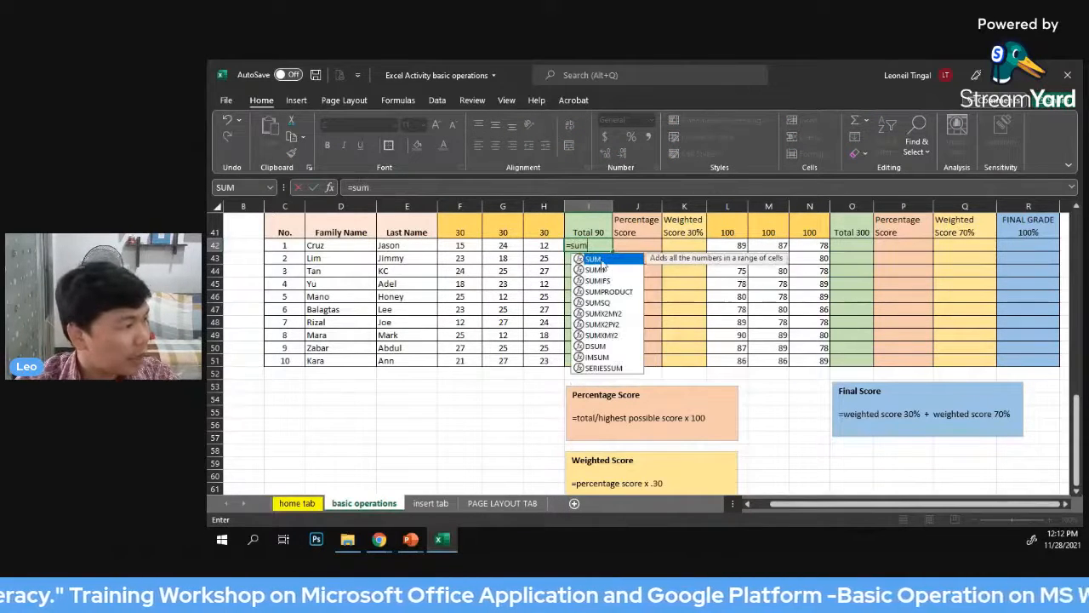
key("Tab")
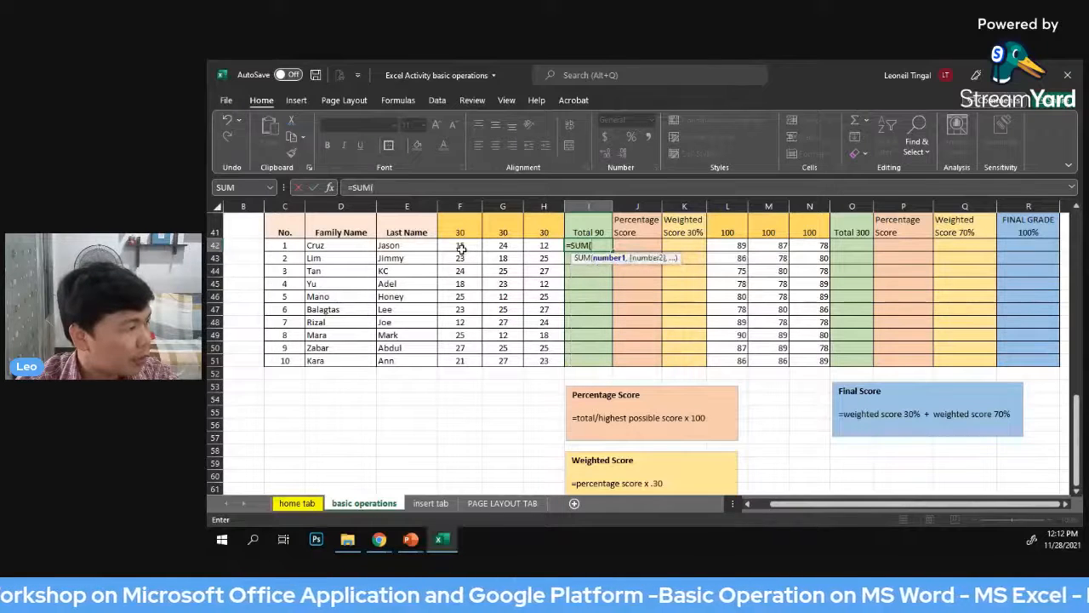
left_click_drag(459, 245, 541, 245)
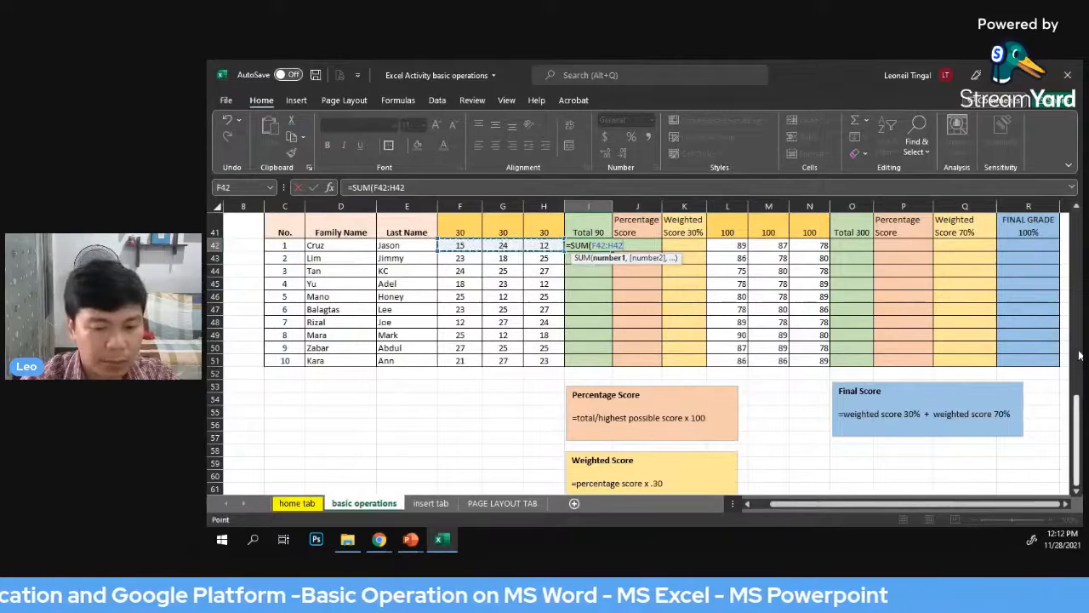
type(")")
key("Return")
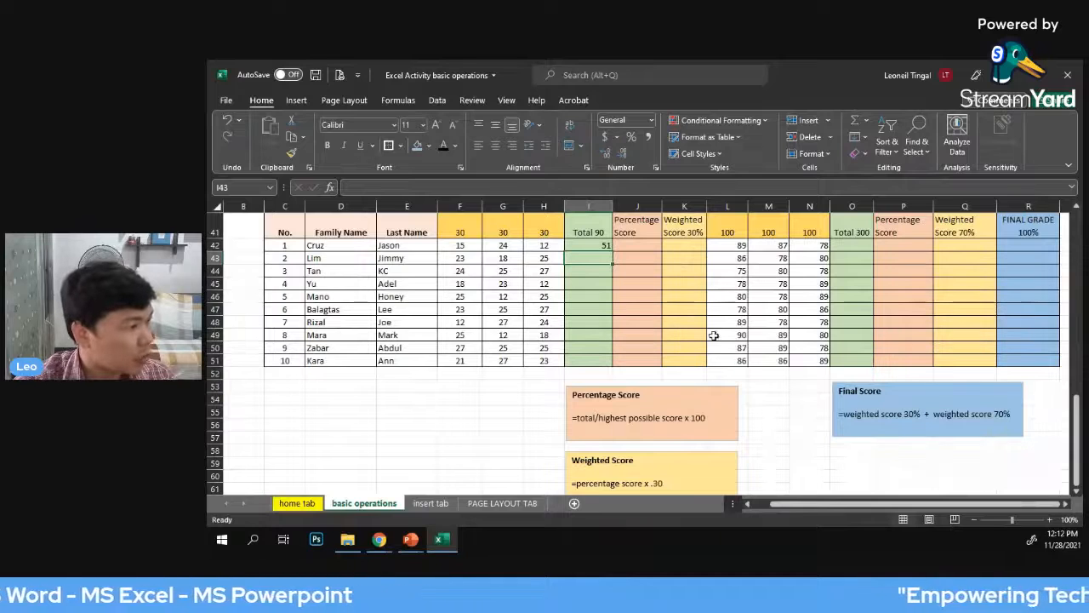
Calculate the first student's Written Works percentage score in J42 with =I42/90*100
scroll(702, 297, "up", 1)
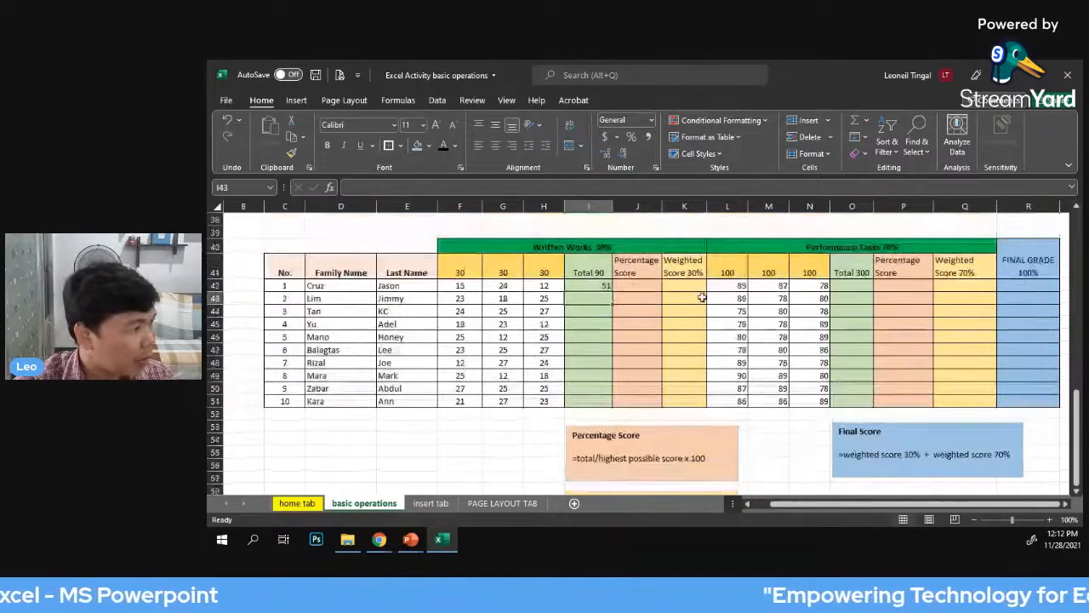
left_click(626, 268)
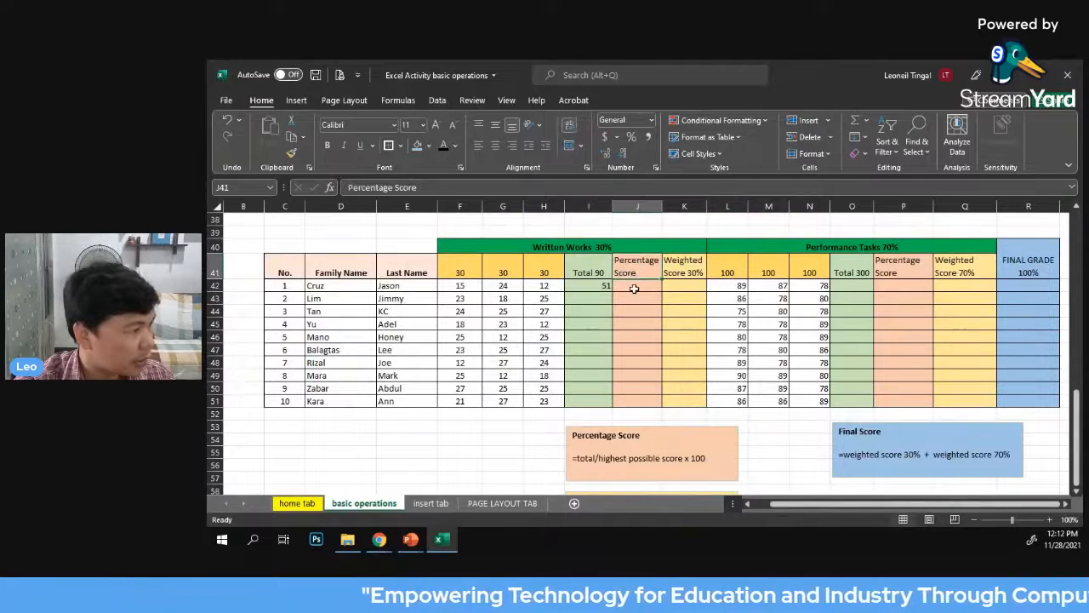
scroll(642, 281, "down", 1)
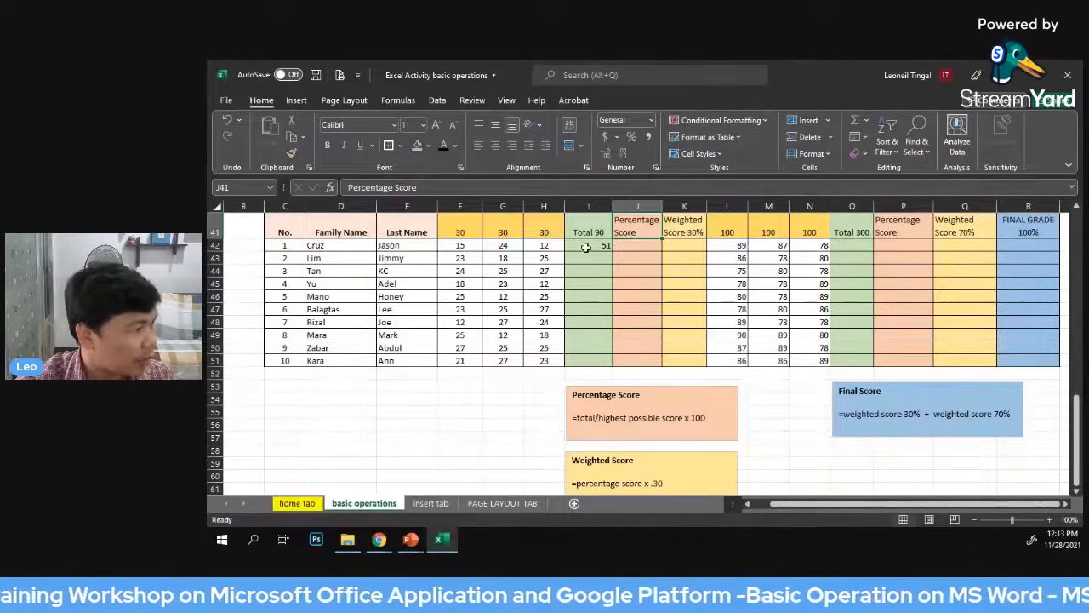
left_click(635, 246)
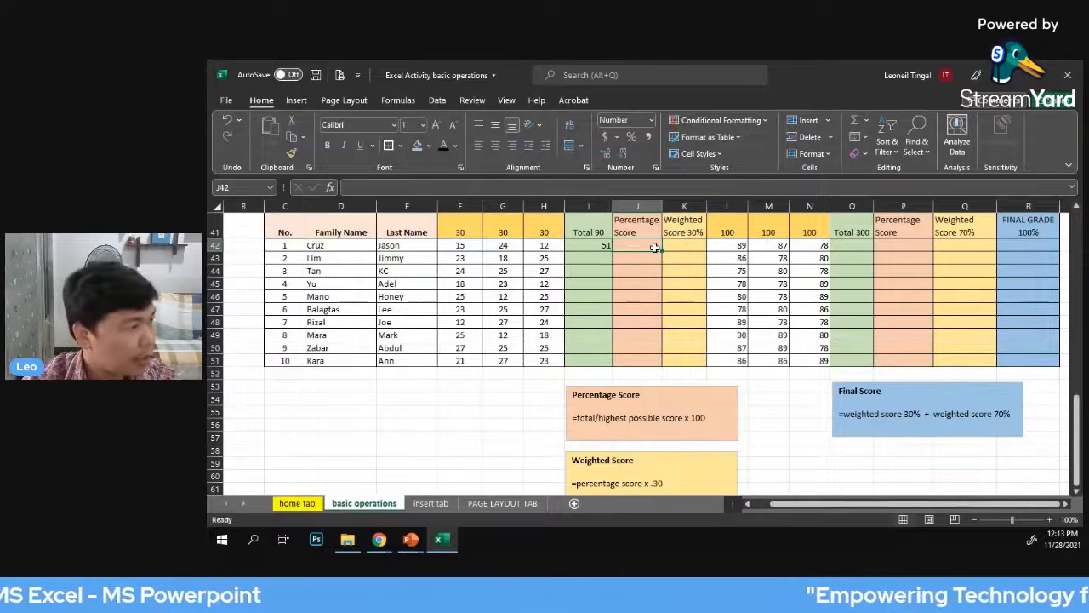
type("=")
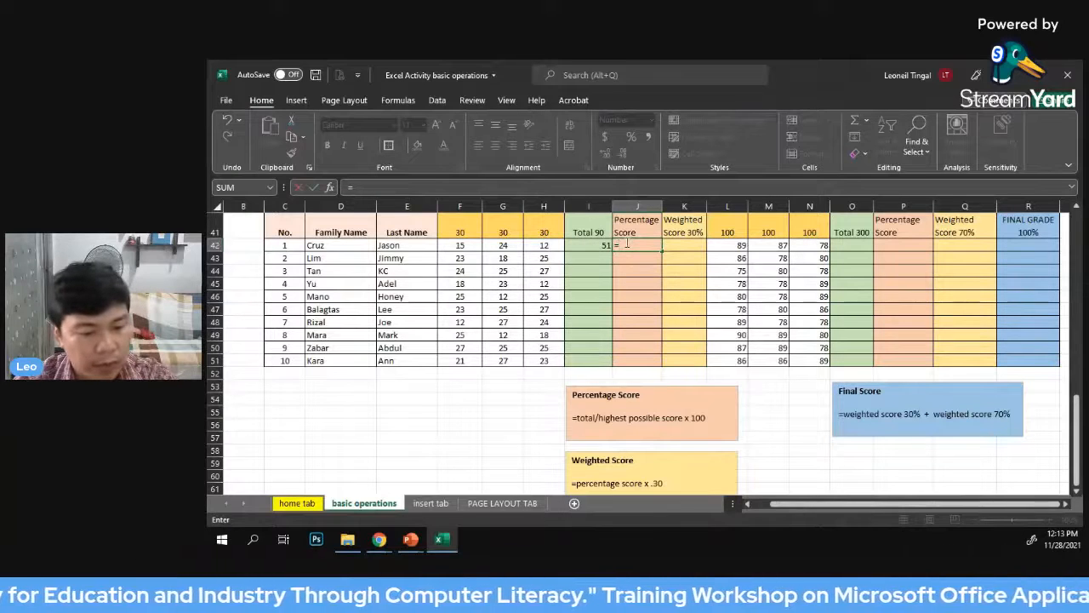
type("1")
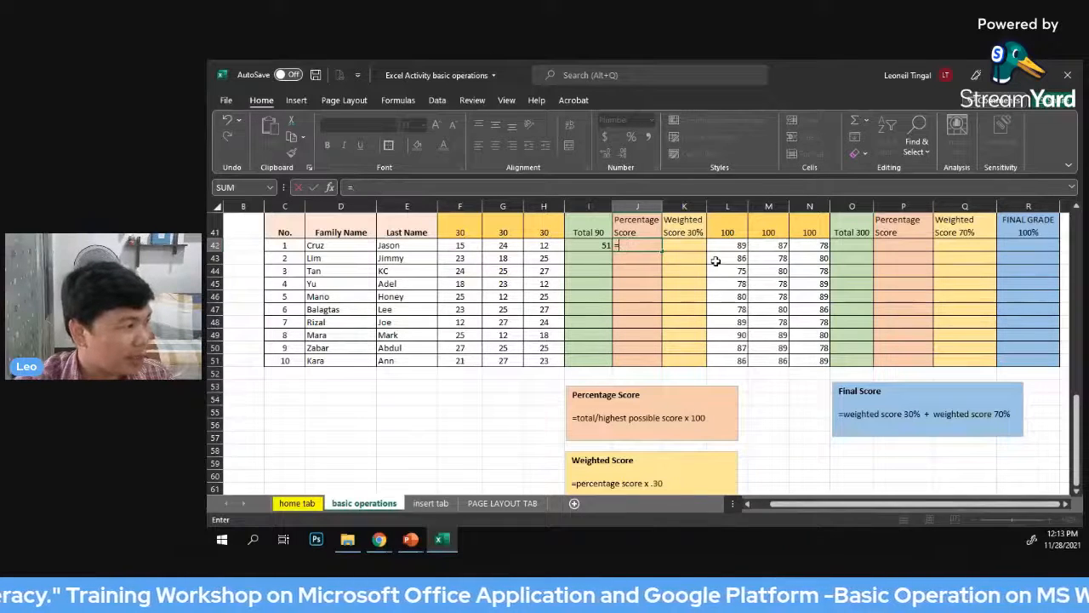
left_click(594, 245)
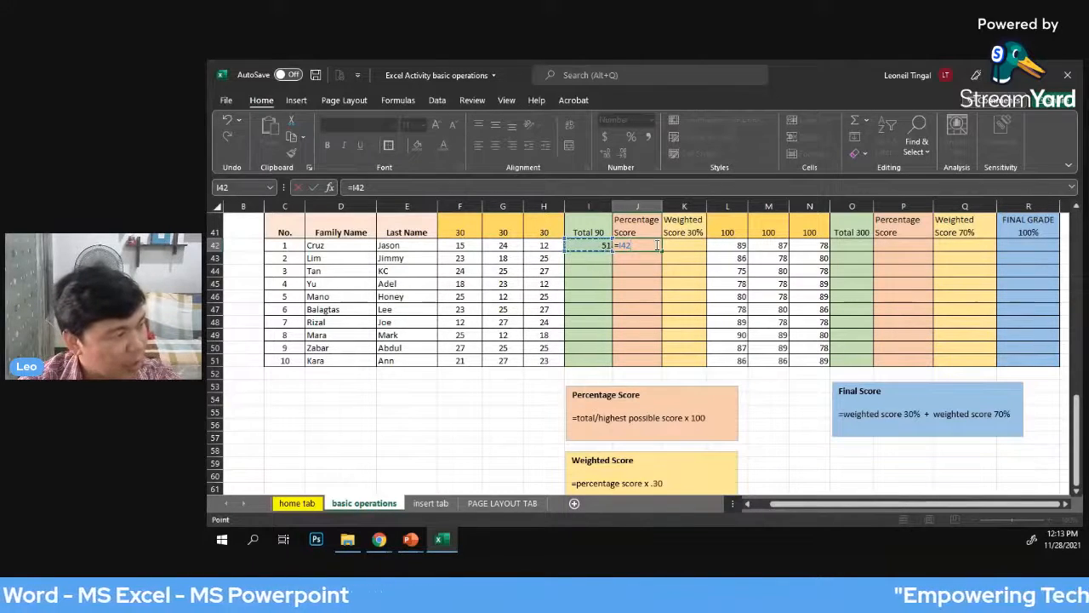
type("/90*")
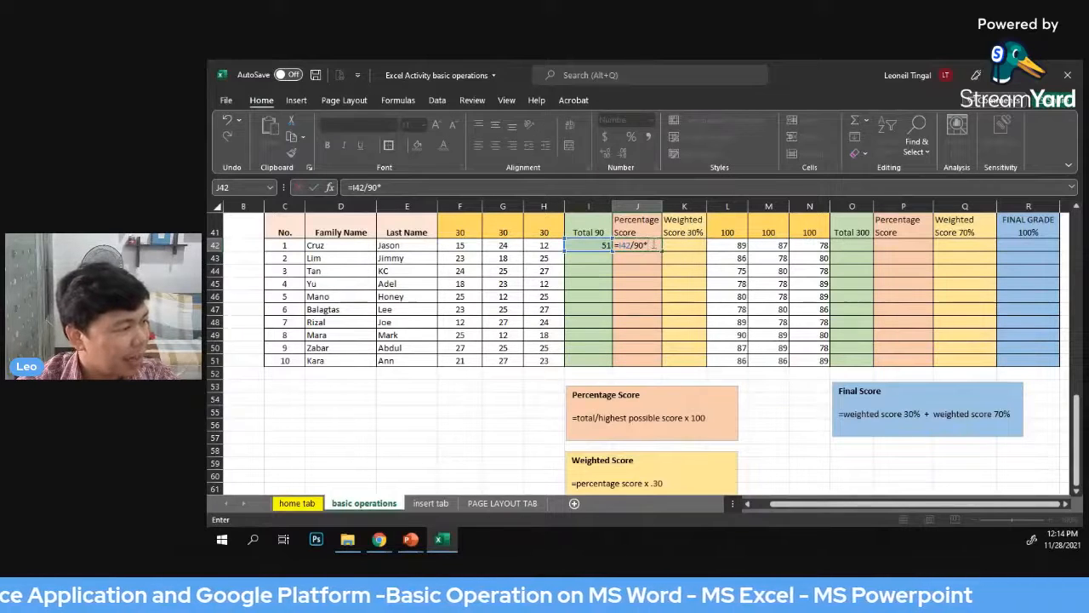
type("100")
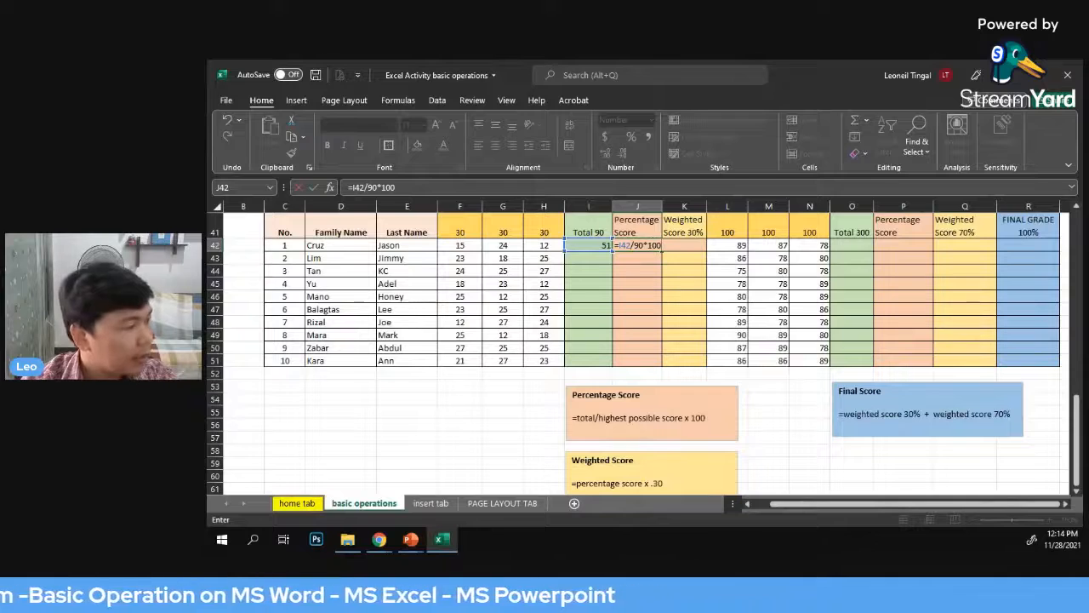
key("Return")
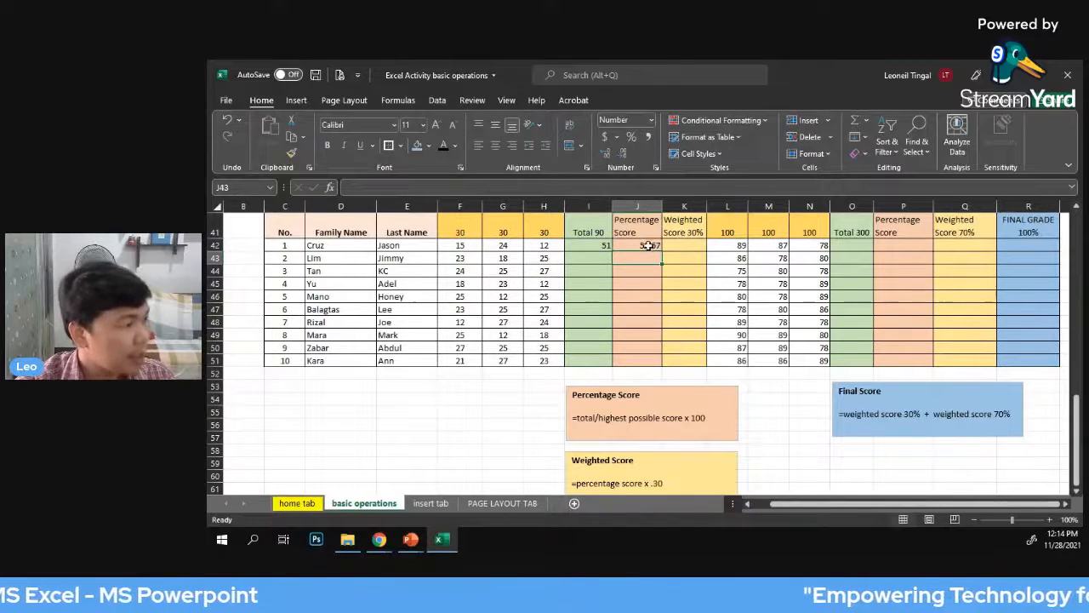
left_click(647, 245)
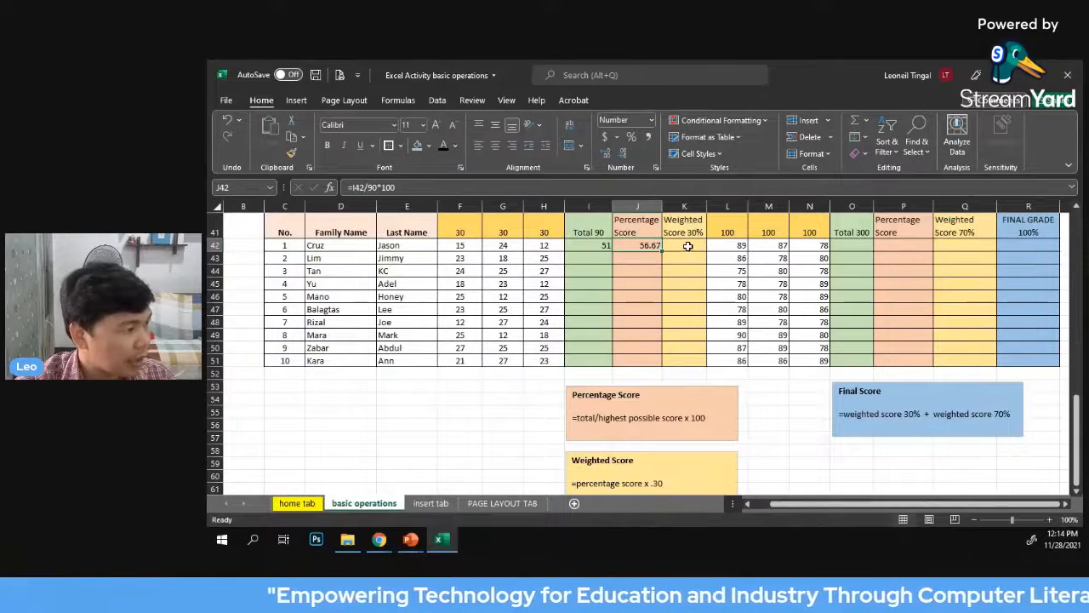
Calculate the first student's Written Works weighted score in K42 with =J42*.30, following the Weighted Score note
left_click(688, 245)
scroll(684, 425, "down", 1)
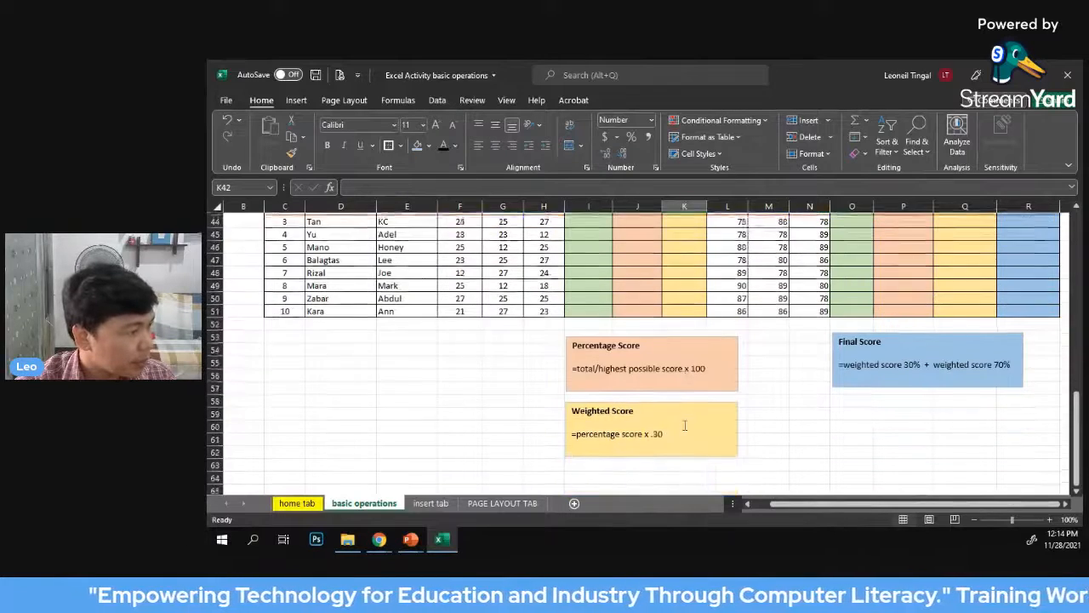
scroll(684, 425, "up", 2)
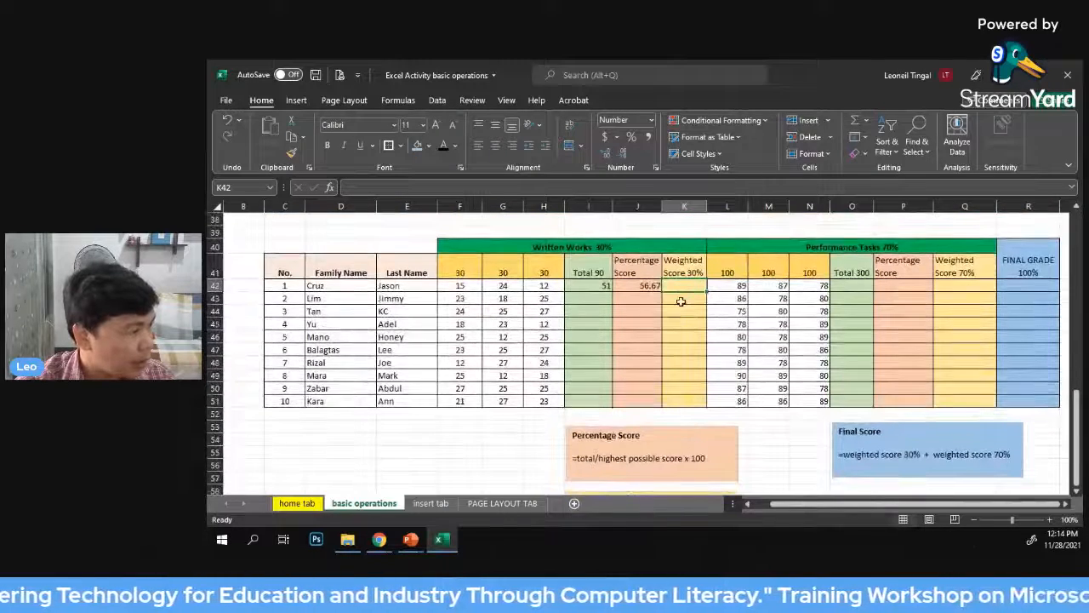
scroll(681, 301, "down", 2)
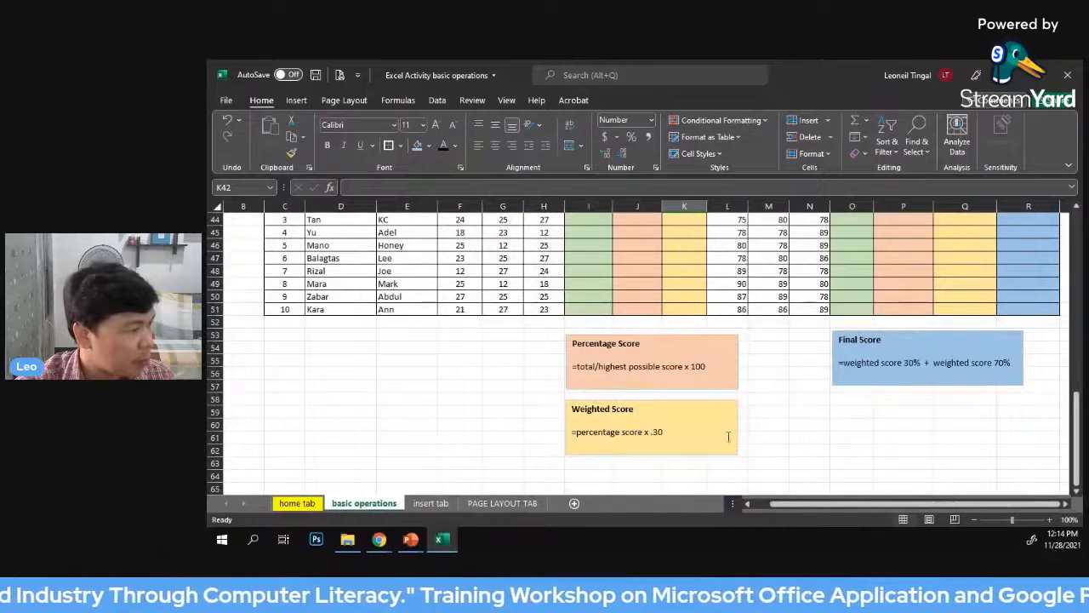
scroll(754, 434, "up", 2)
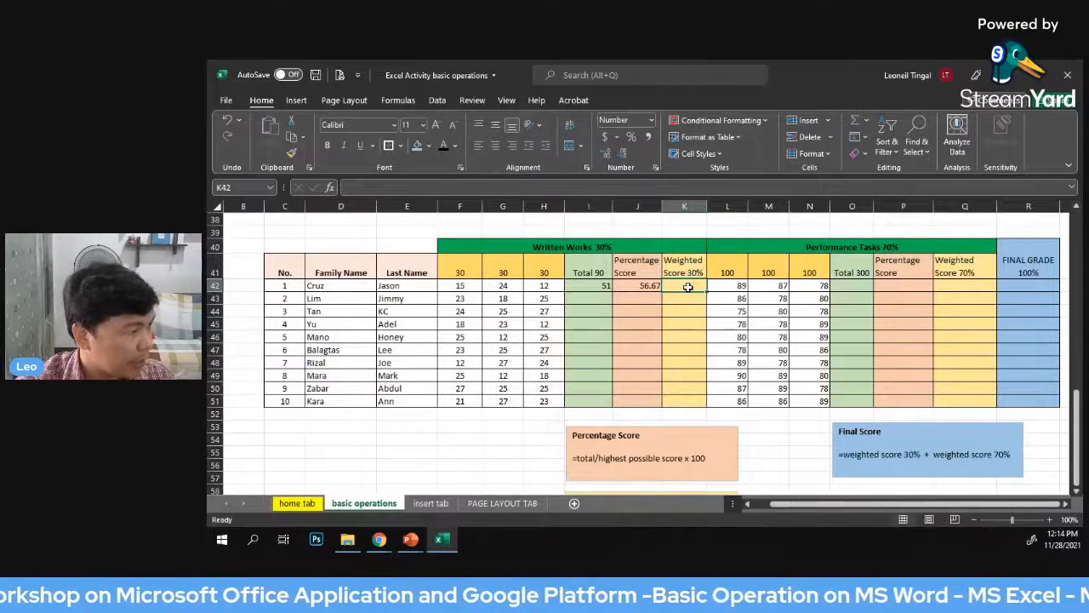
scroll(687, 288, "down", 1)
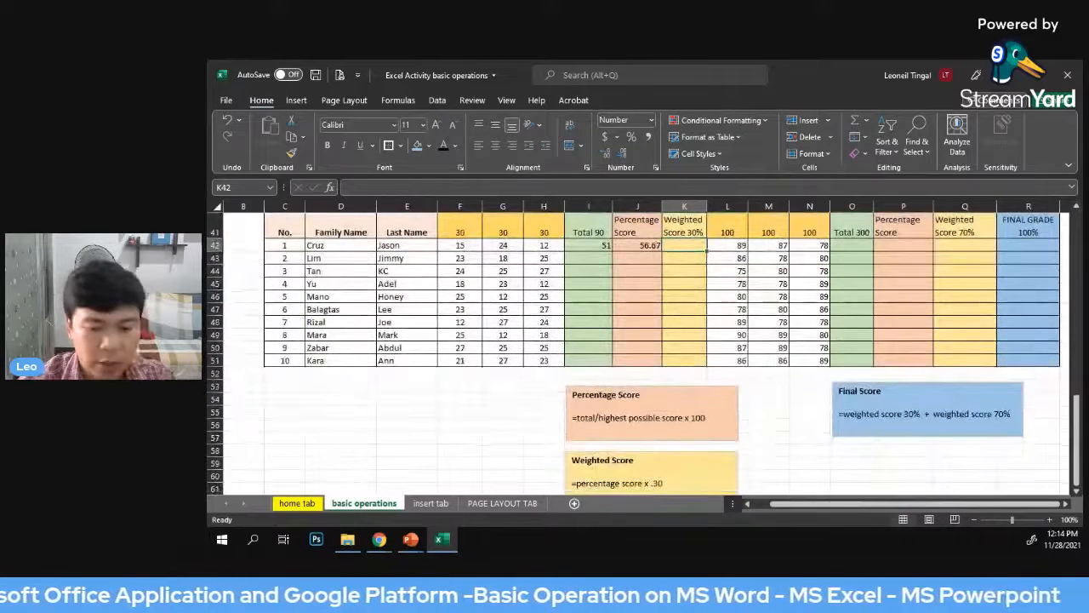
type("=")
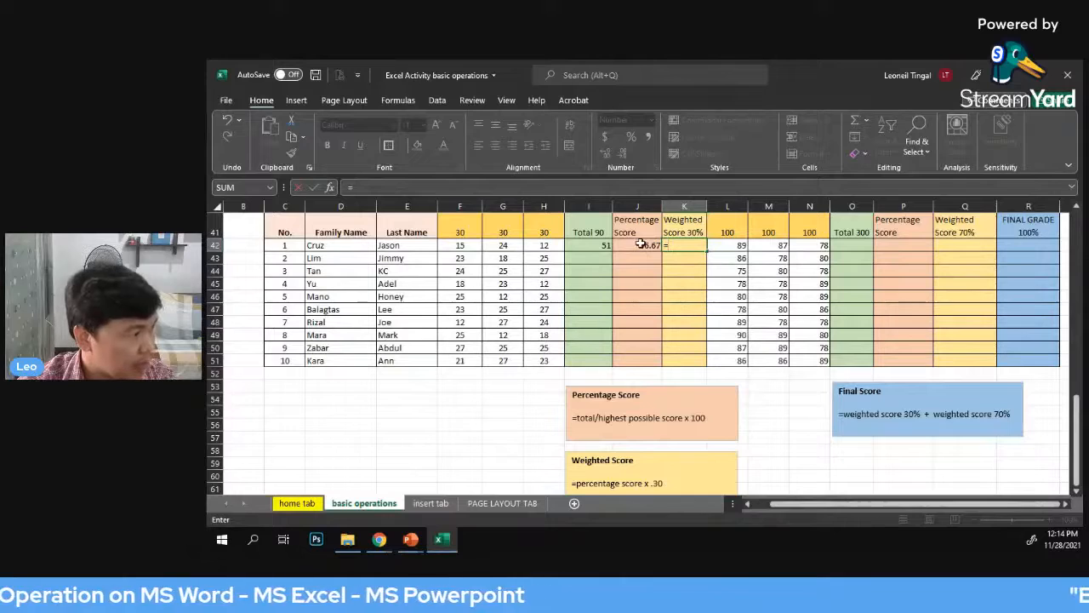
left_click(642, 245)
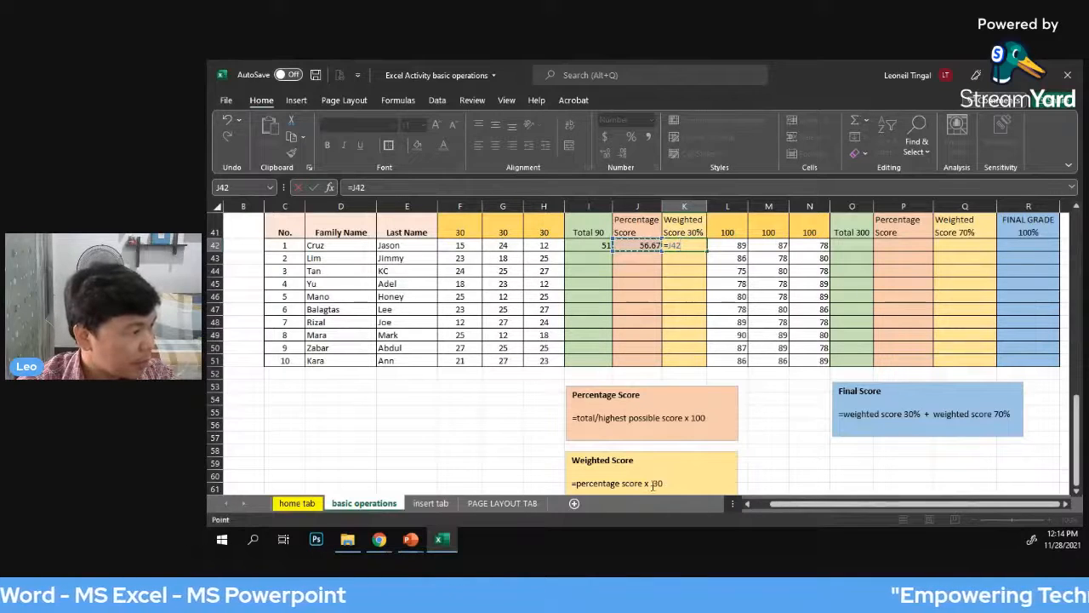
type("*")
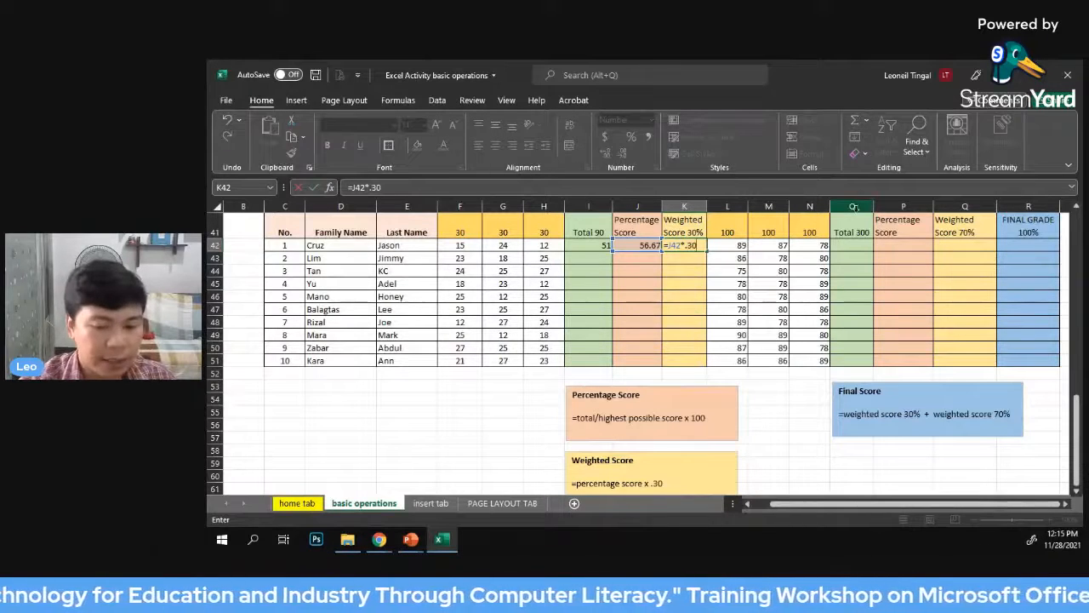
key("Return")
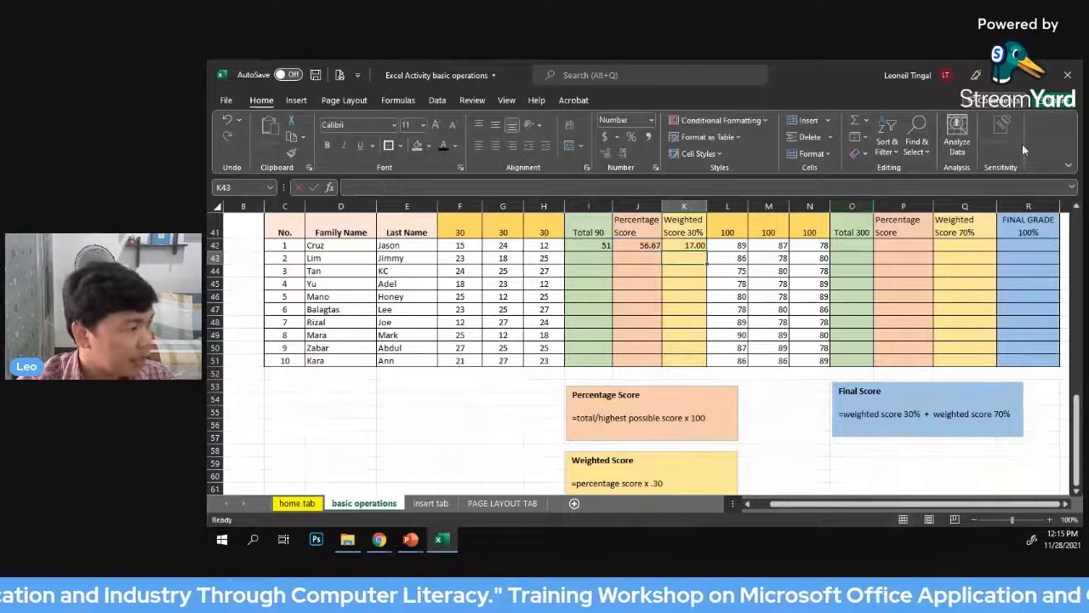
Fill the total, percentage score and weighted score formulas from I42:K42 down to row 51
left_click(722, 246)
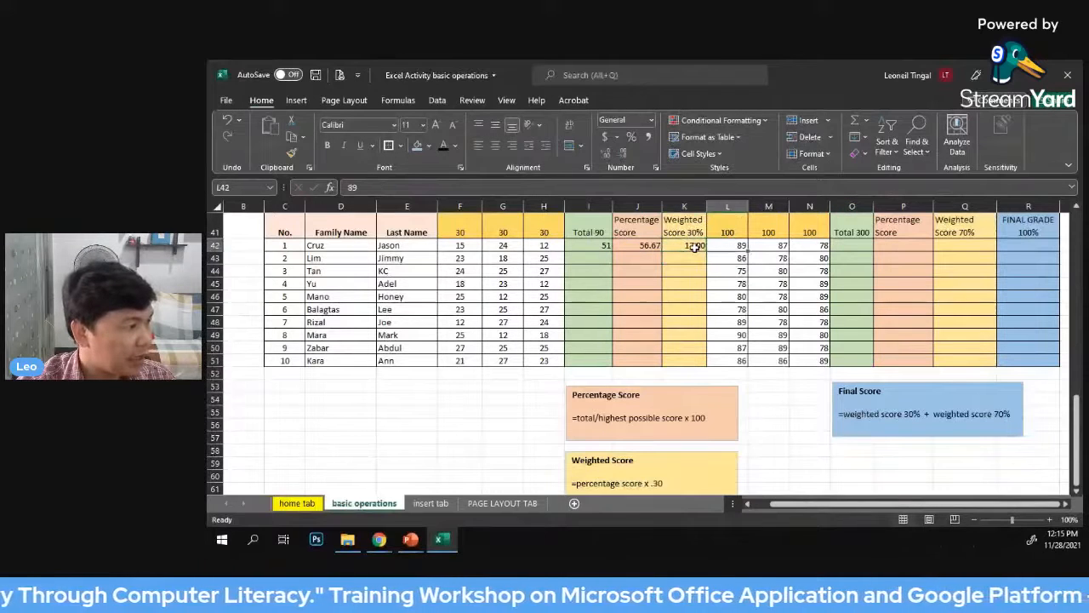
left_click(694, 245)
left_click(814, 269)
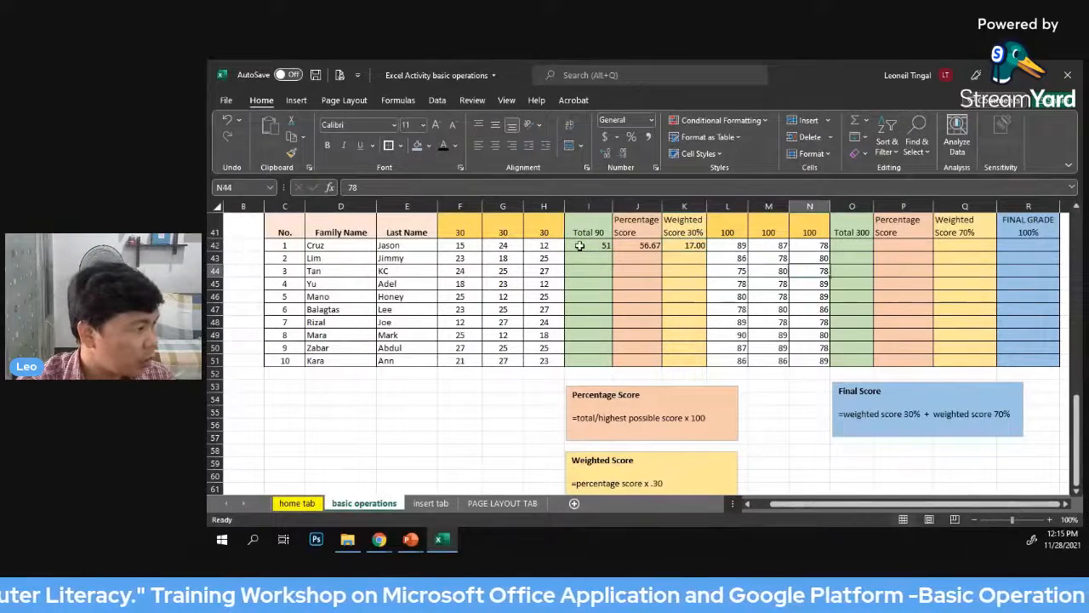
left_click_drag(578, 246, 694, 246)
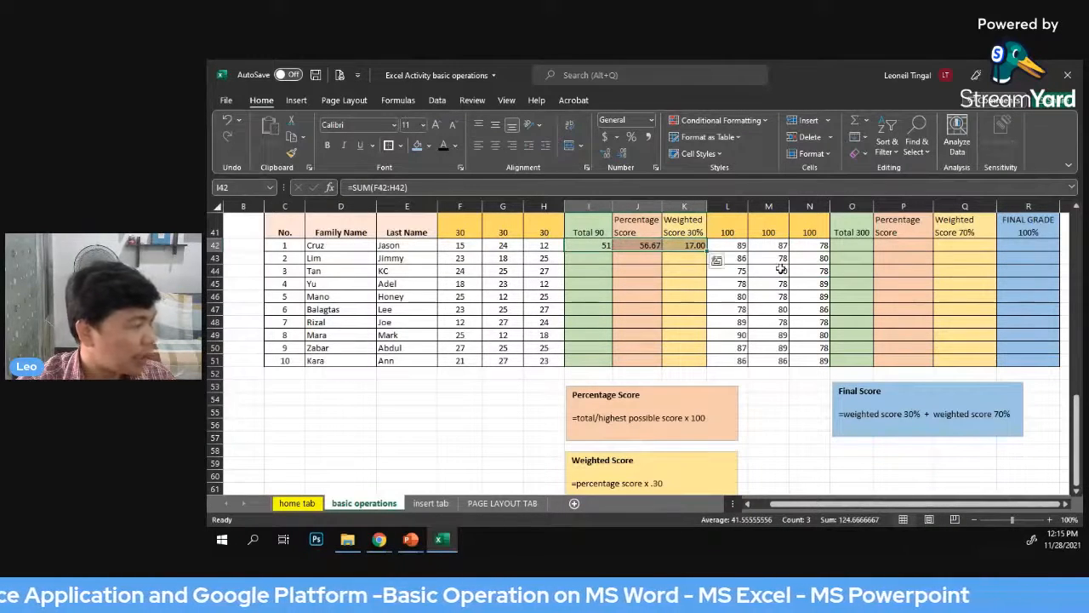
left_click(672, 293)
left_click_drag(586, 245, 709, 366)
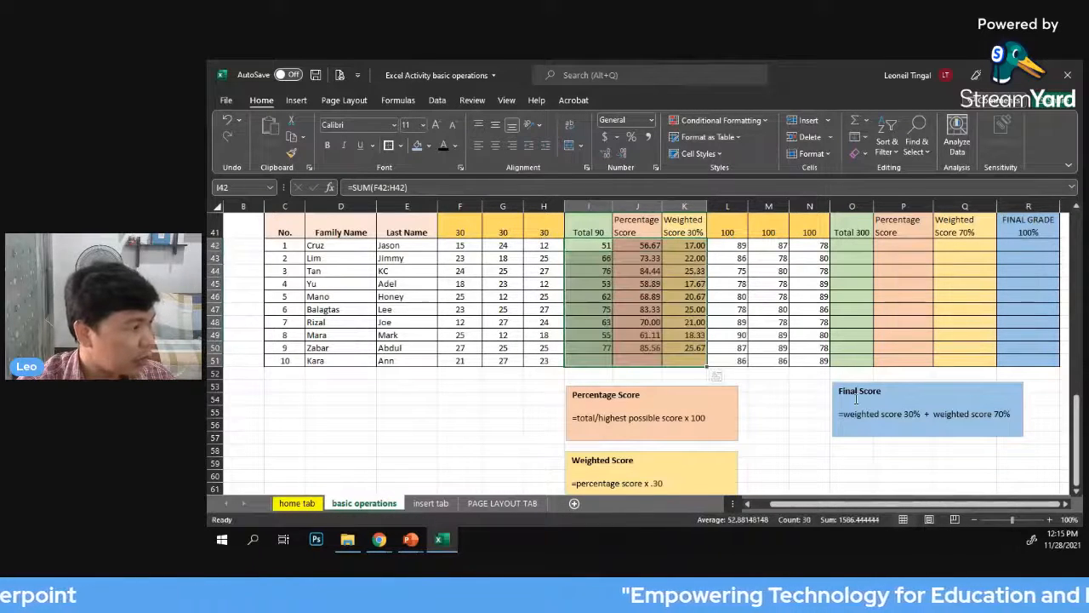
left_click(773, 409)
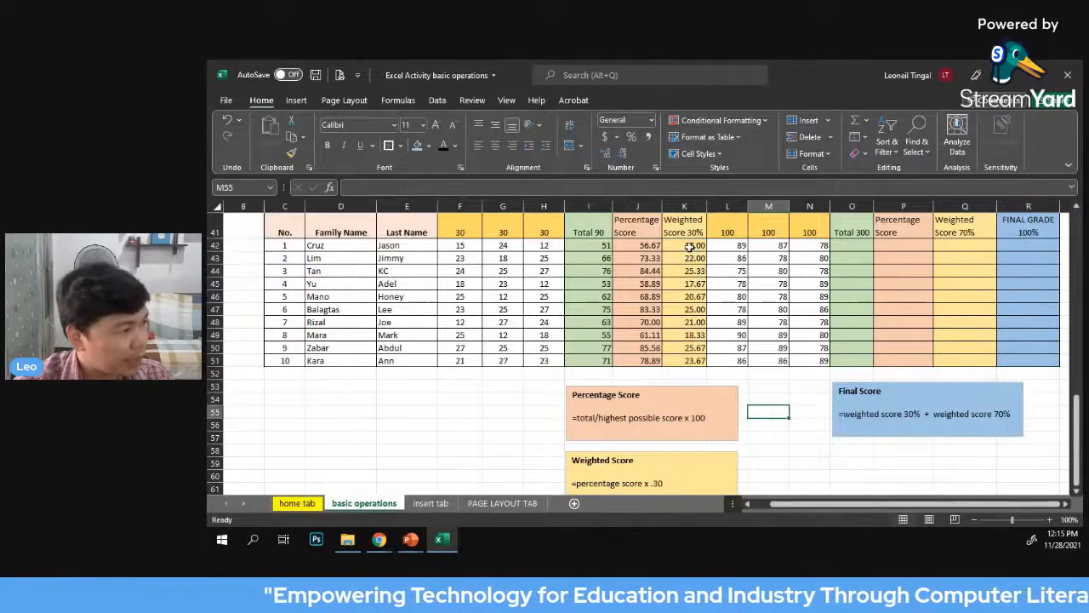
left_click(758, 309)
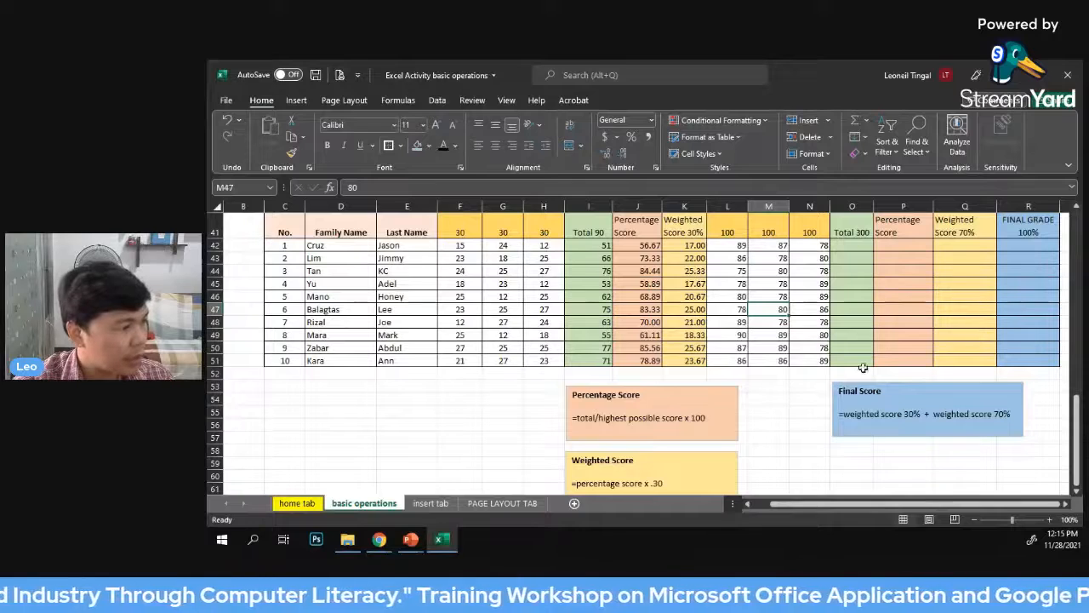
Total the first student's Performance Tasks scores in O42 with =SUM(L42:N42)
scroll(953, 317, "up", 1)
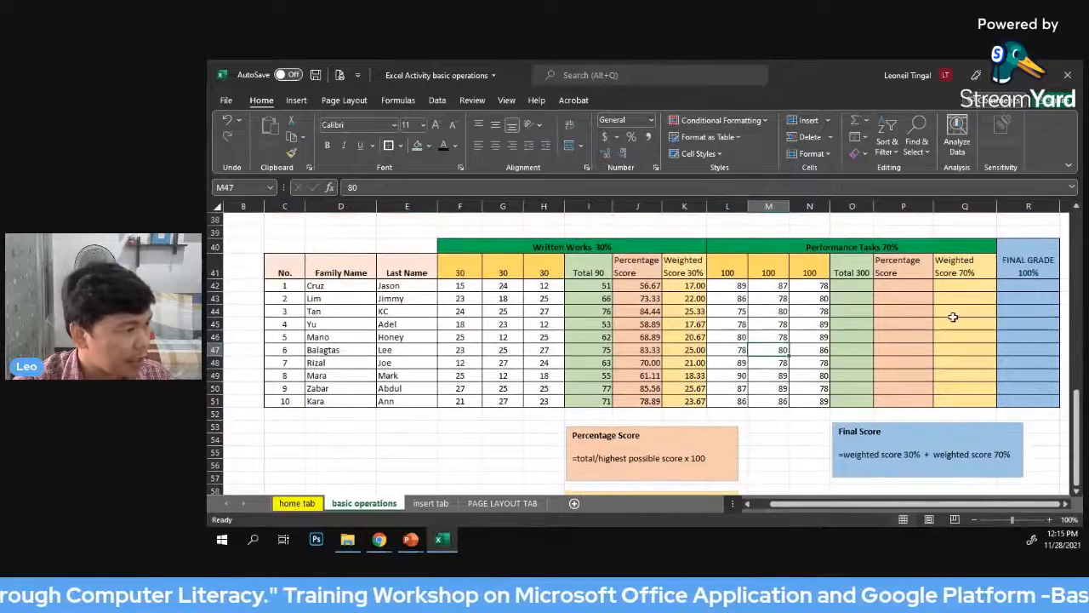
left_click(852, 287)
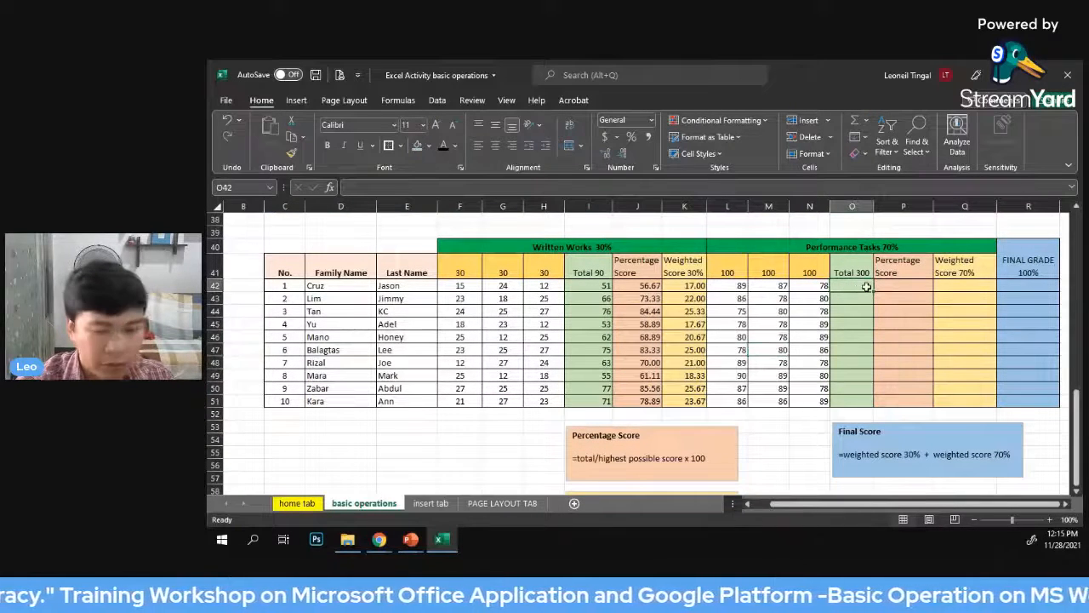
type("=")
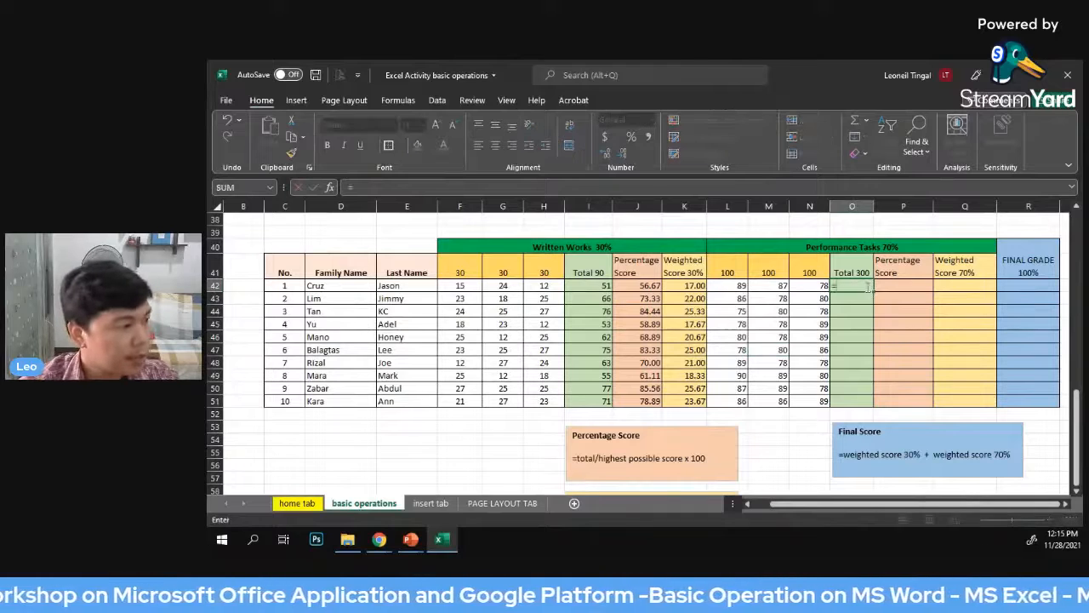
type("sum")
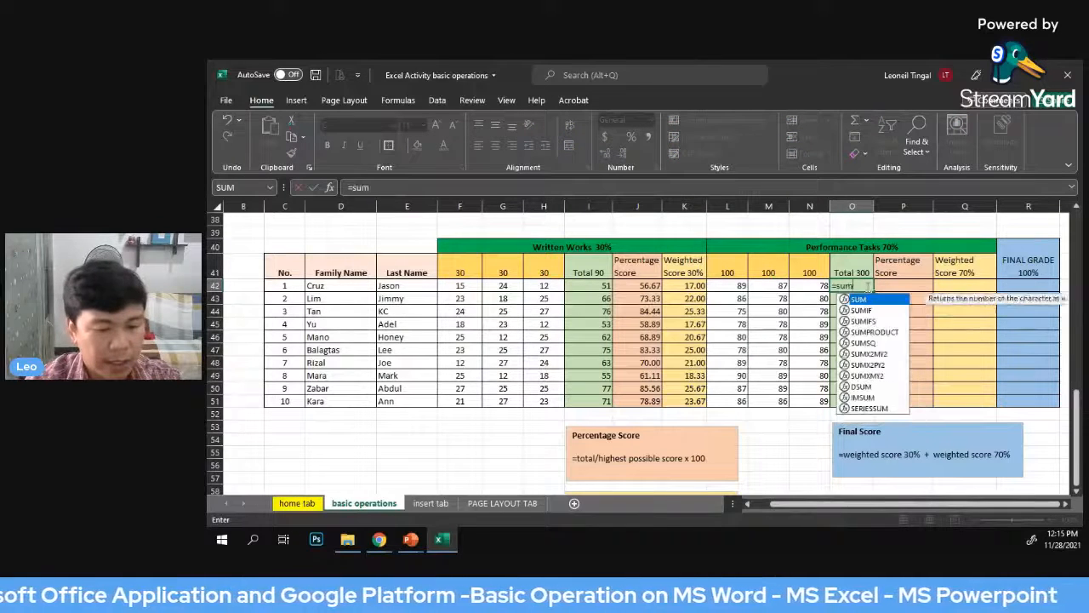
double_click(861, 300)
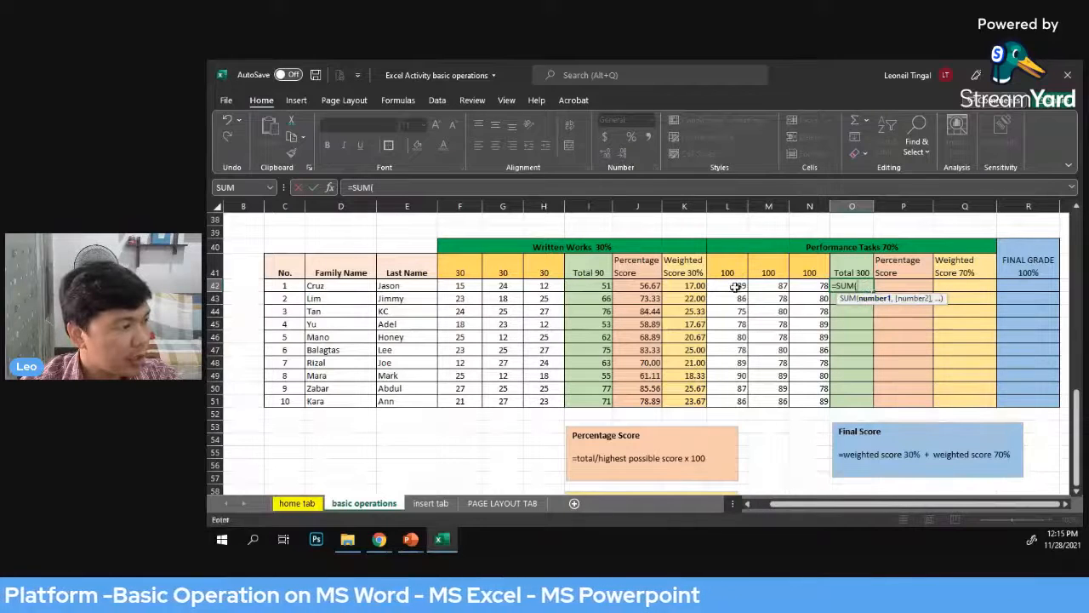
left_click_drag(735, 287, 815, 291)
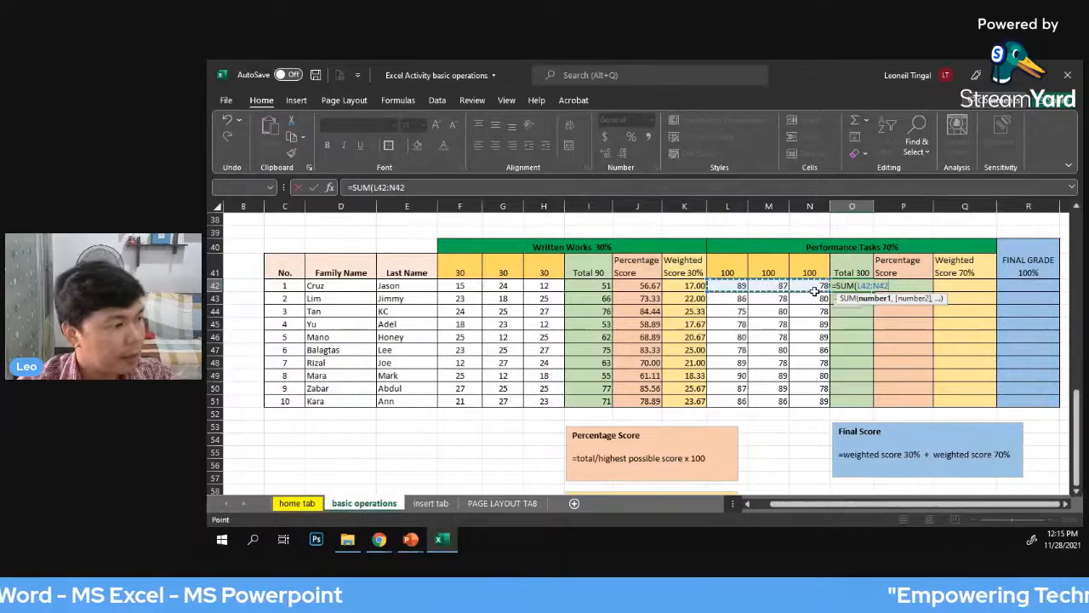
key("Return")
Calculate the first student's Performance Tasks percentage score in P42 with =O42/300*100
left_click(910, 287)
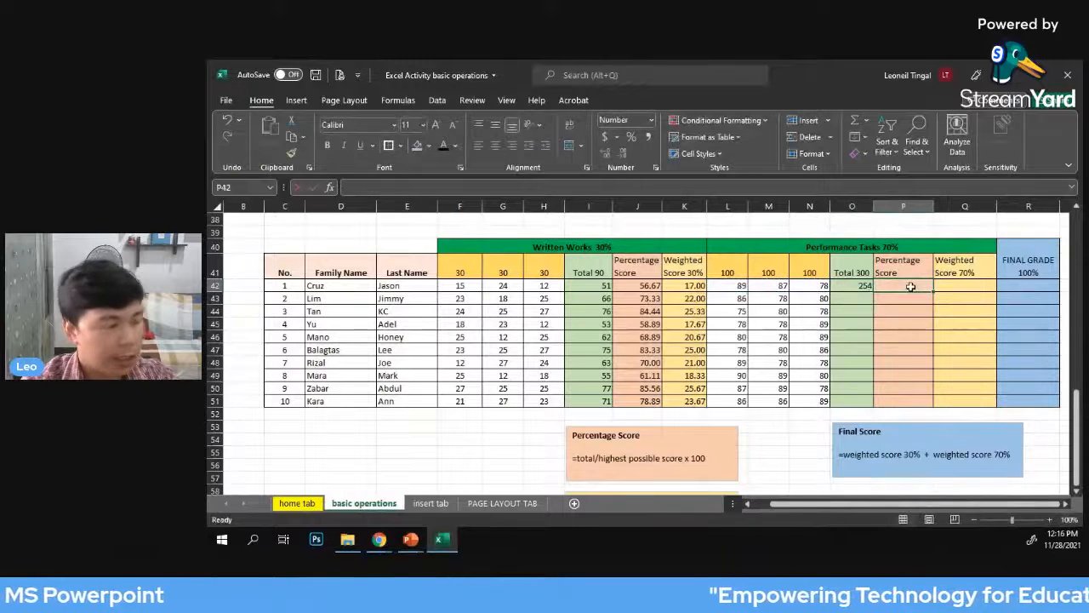
type("=")
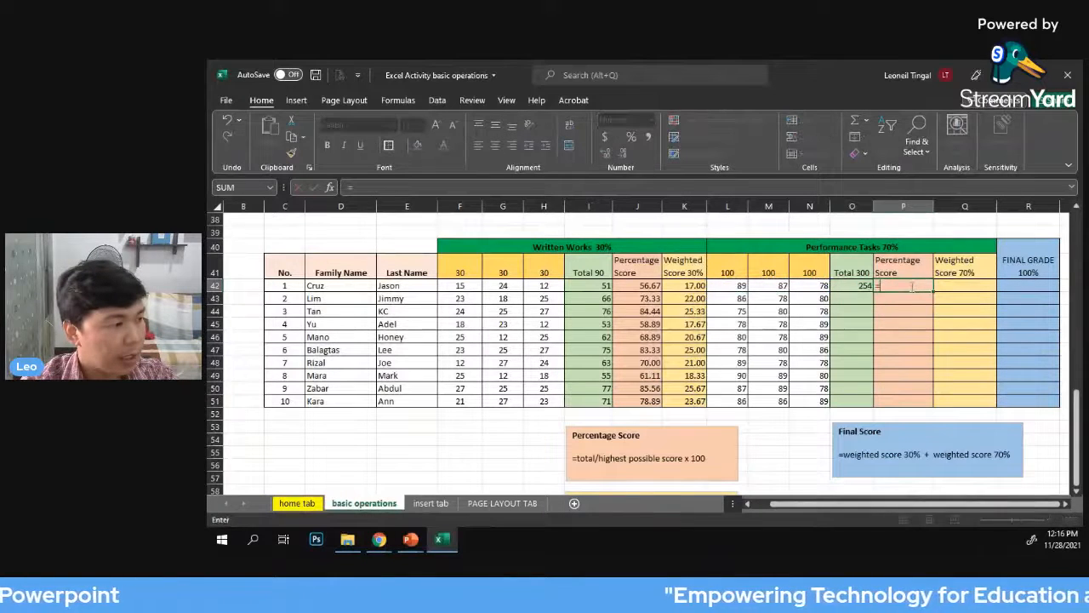
left_click(849, 285)
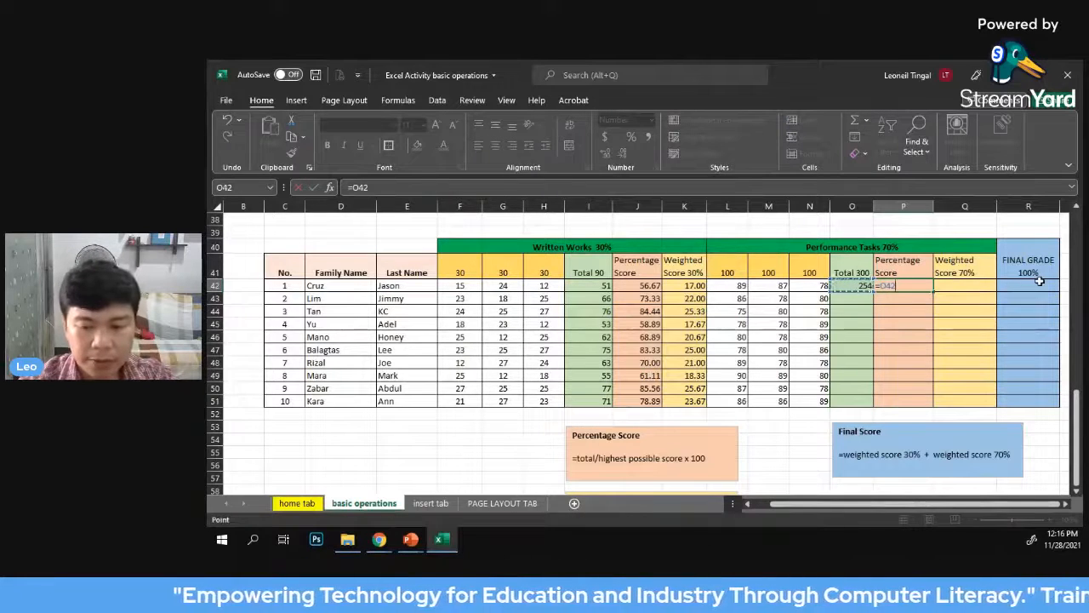
type("/300")
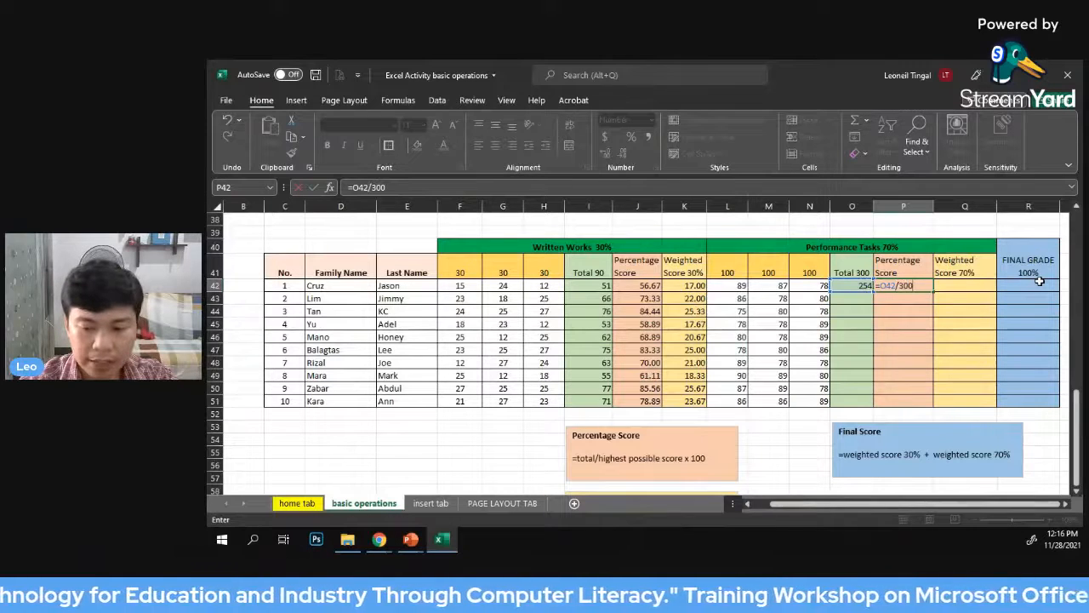
type("*100")
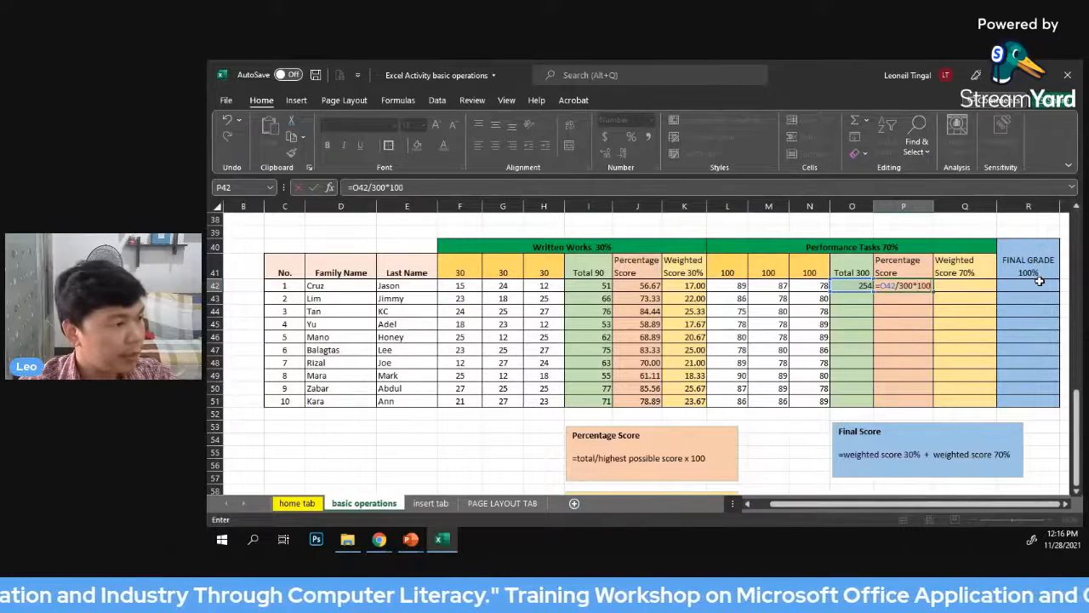
key("Return")
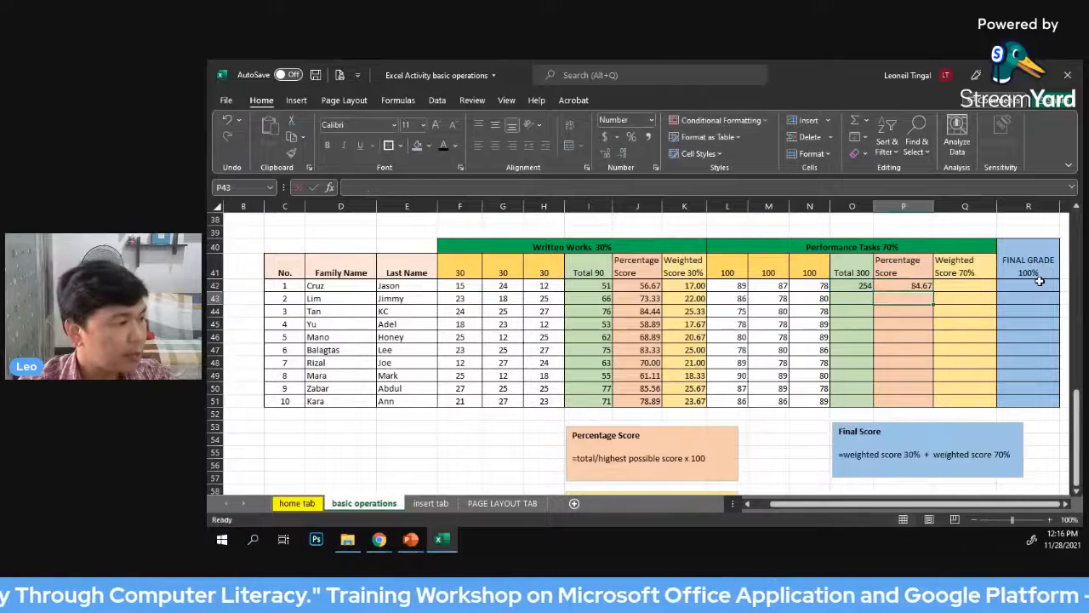
Calculate the first student's Performance Tasks weighted score in Q42 with =P42*.70
left_click(961, 286)
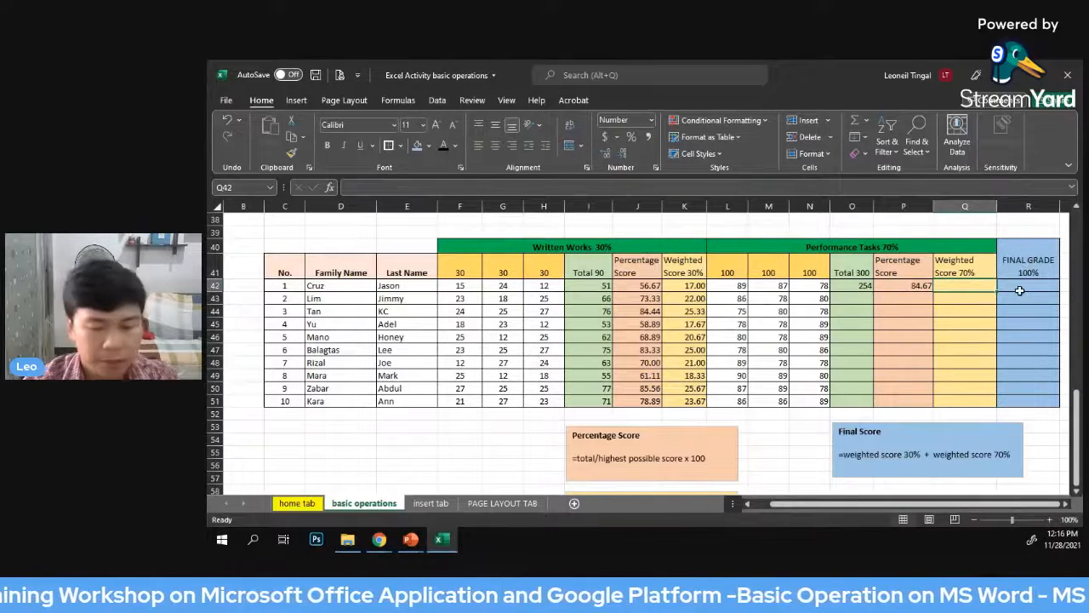
type("=")
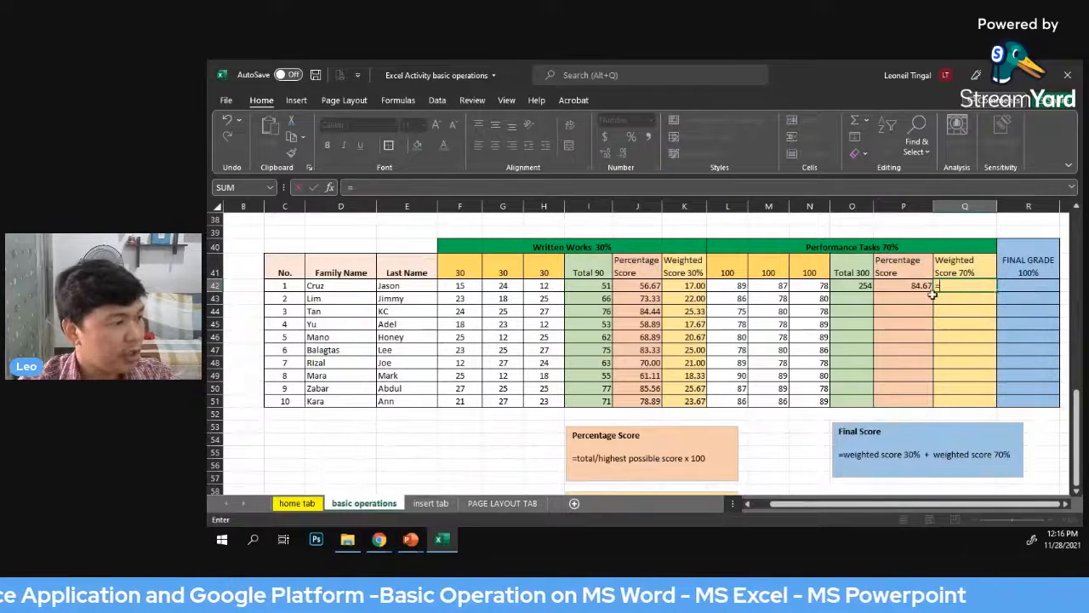
key("Left")
type("*")
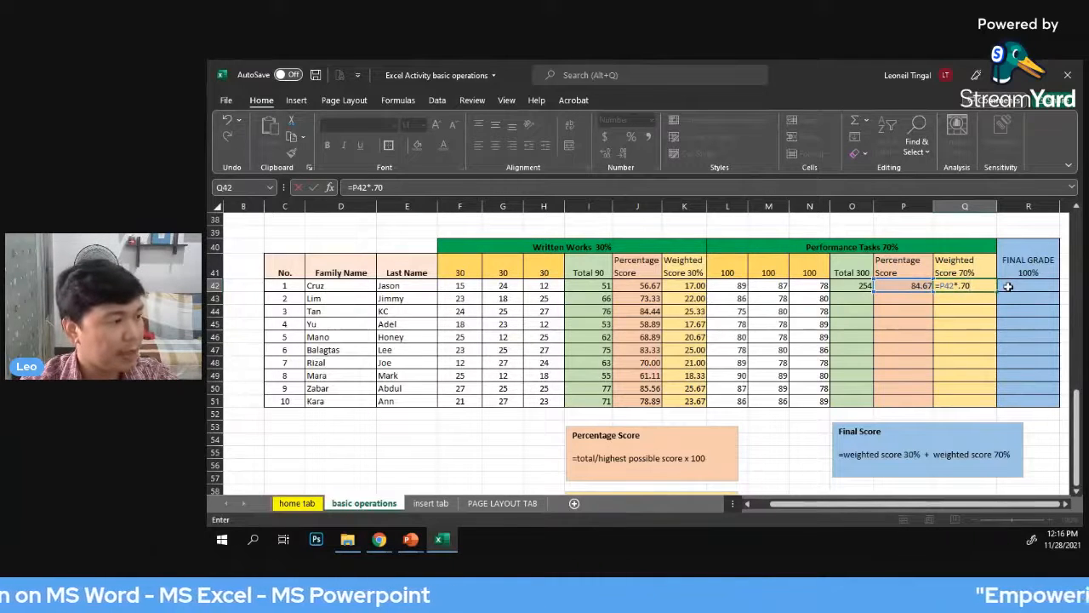
key("Return")
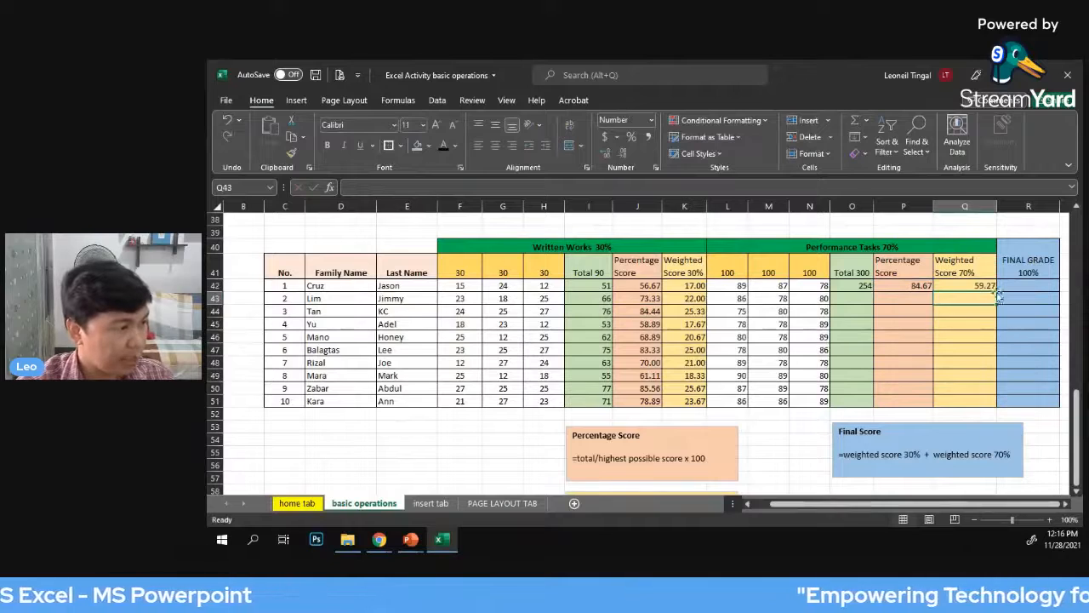
Fill the Performance Tasks total, percentage score and weighted score formulas from O42:Q42 down to row 51
left_click(1030, 297)
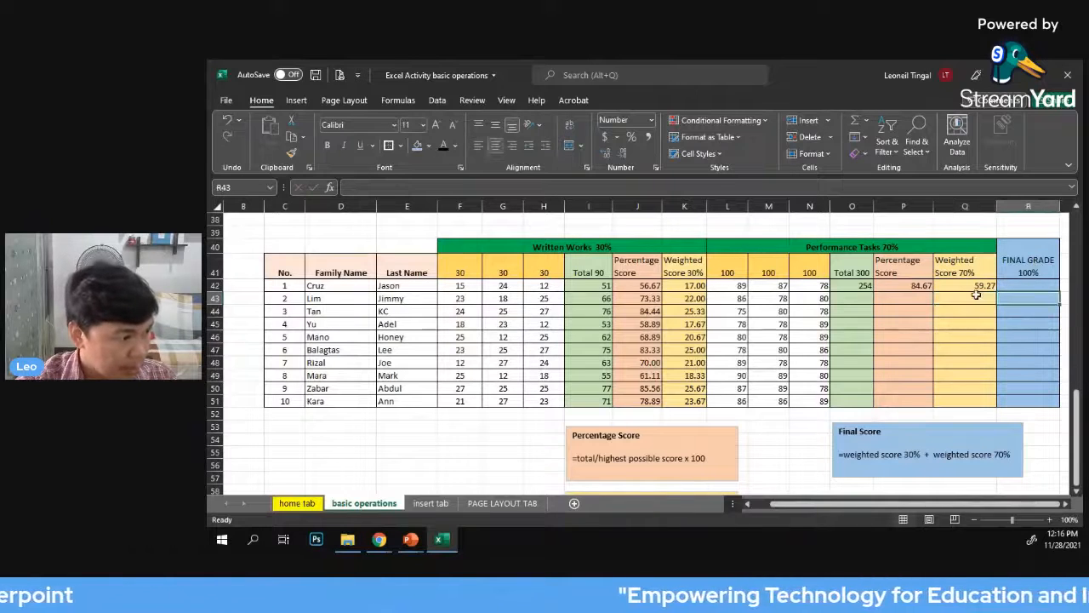
left_click(977, 289)
left_click(1029, 322)
left_click_drag(849, 286, 994, 401)
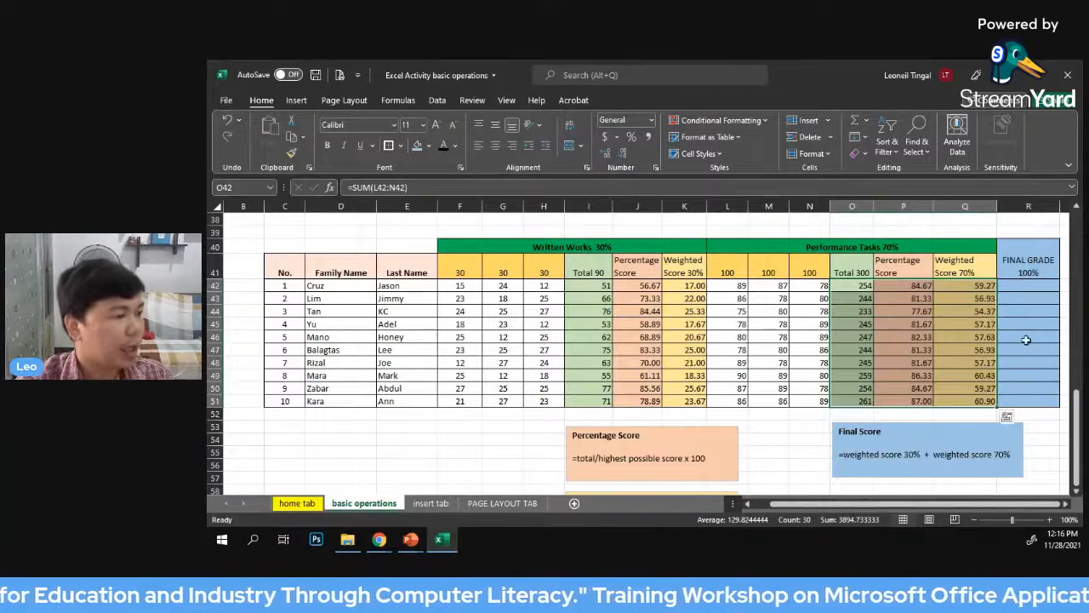
Calculate the first student's final grade in R42 by adding both weighted scores with =K42+Q42
left_click(1021, 290)
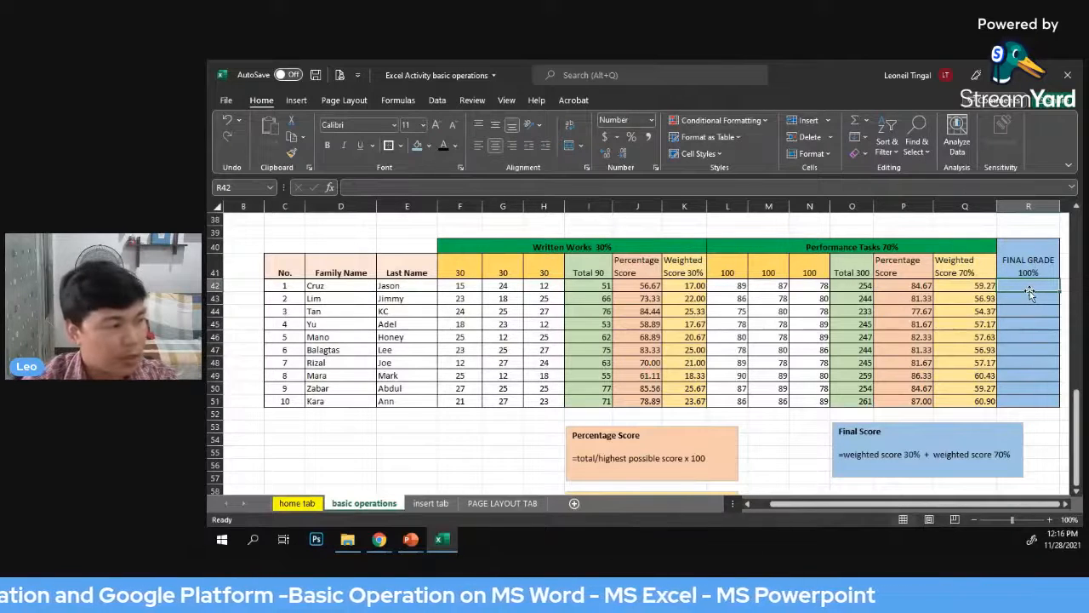
type("=")
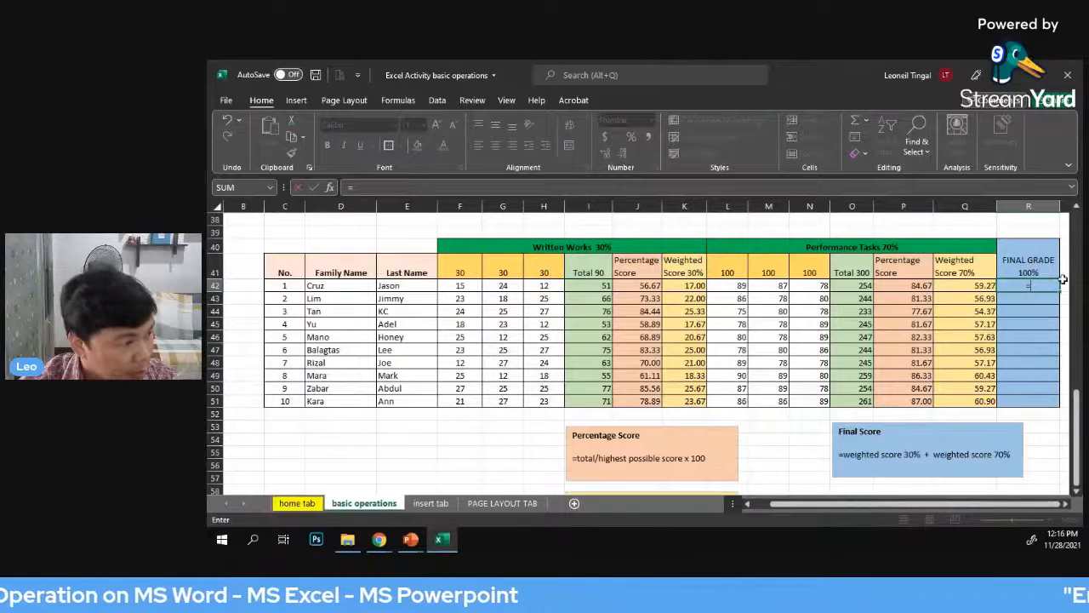
left_click(686, 286)
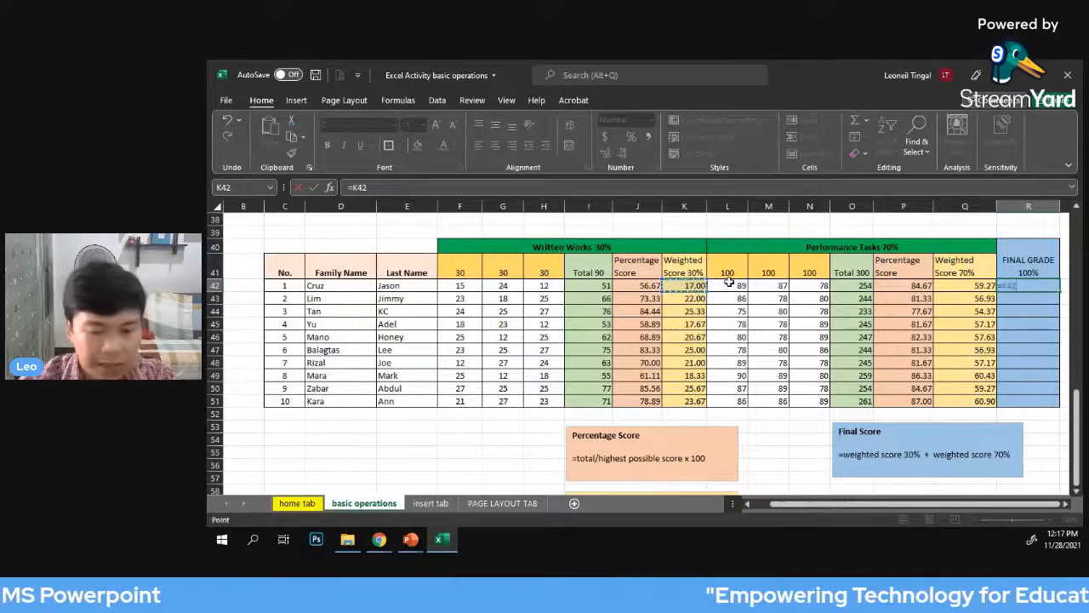
type("+")
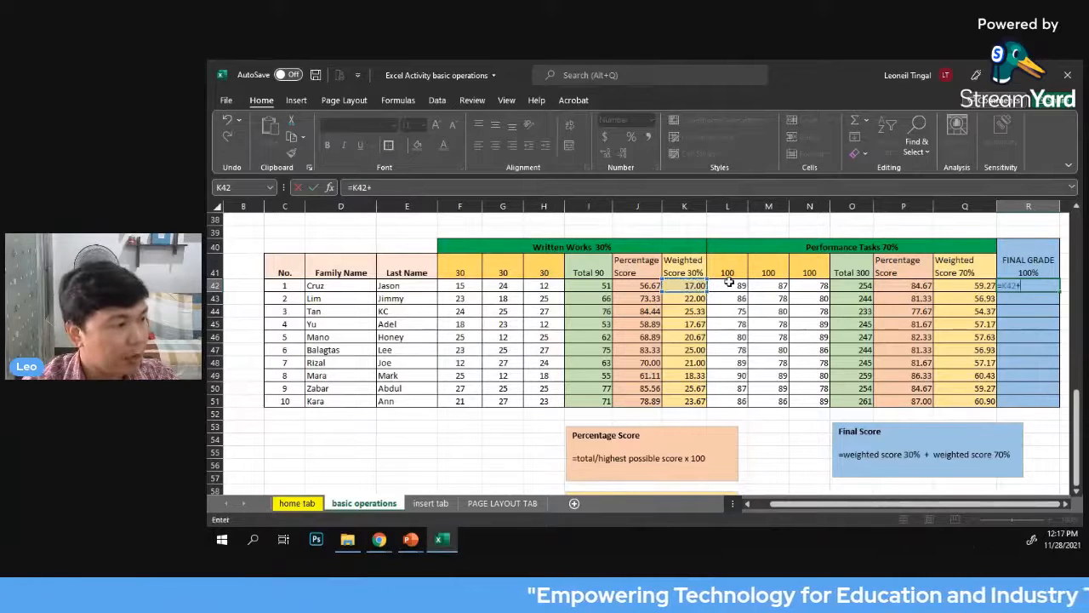
left_click(964, 287)
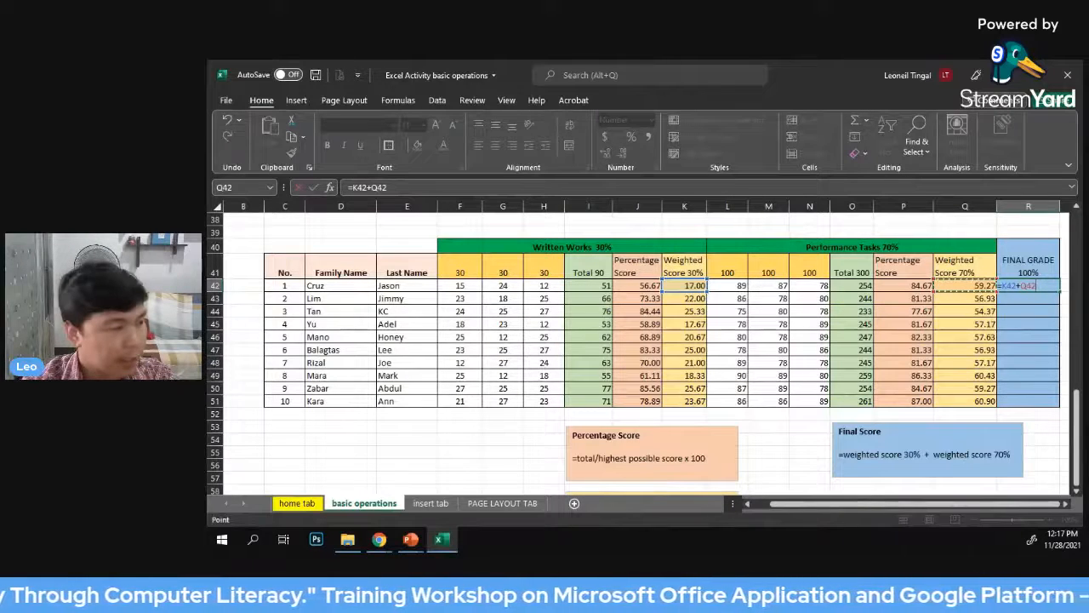
key("Return")
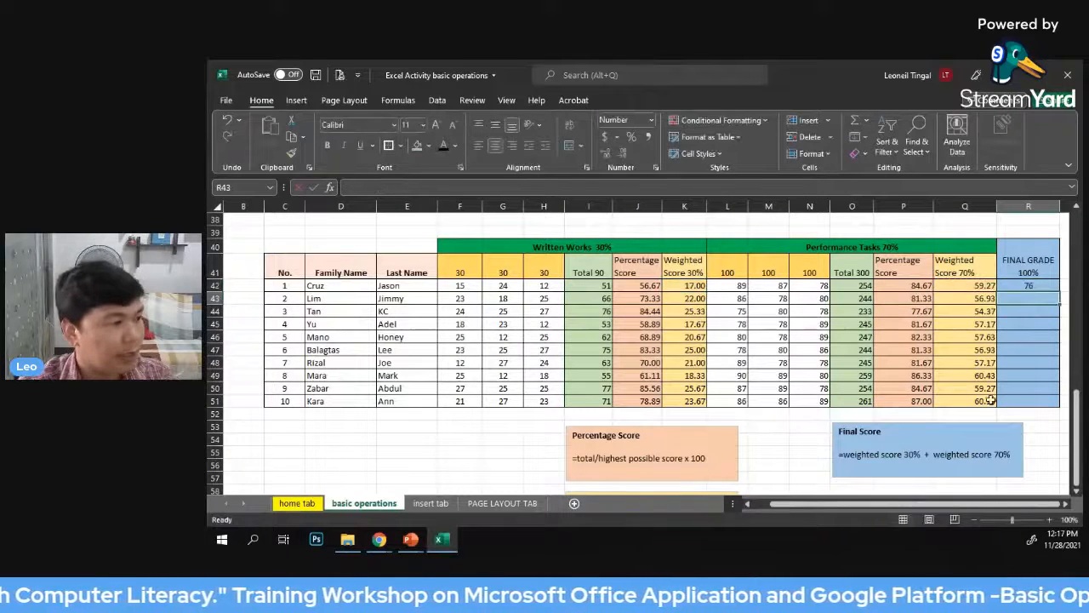
Fill the final grade formula from R42 down to row 51 for the remaining students
left_click(1028, 288)
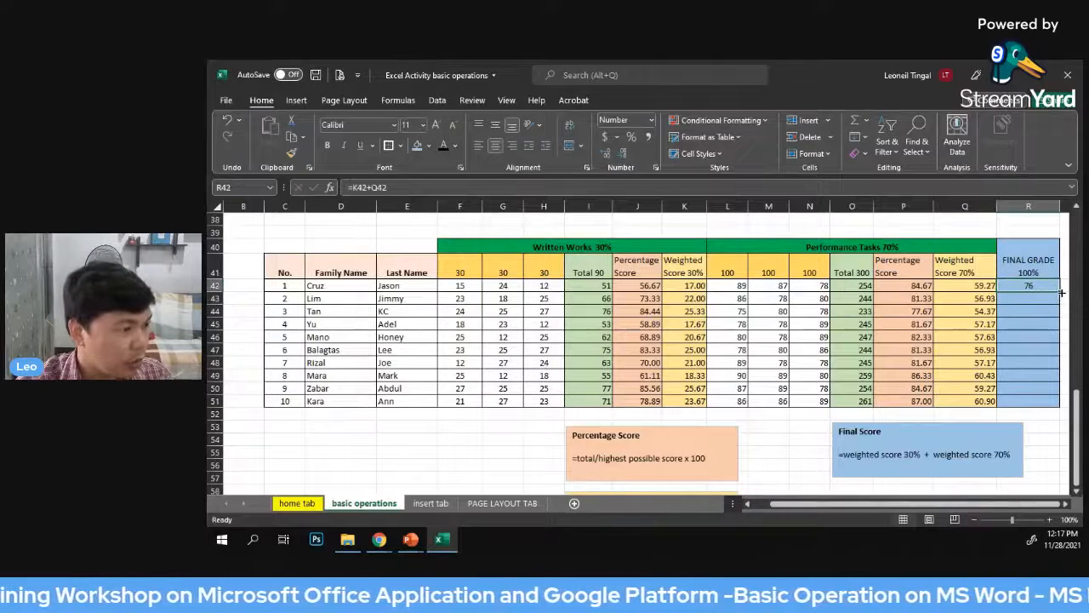
left_click_drag(1062, 293, 1059, 406)
left_click(1053, 436)
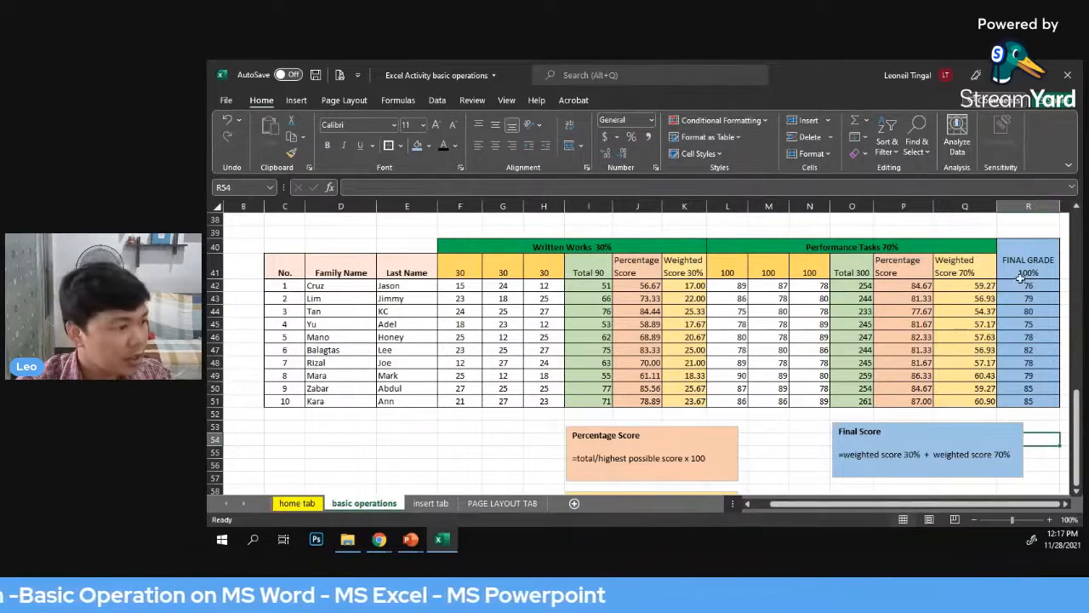
mouse_move(1031, 283)
left_mouse_down()
mouse_move(1031, 377)
mouse_move(1035, 296)
left_mouse_up()
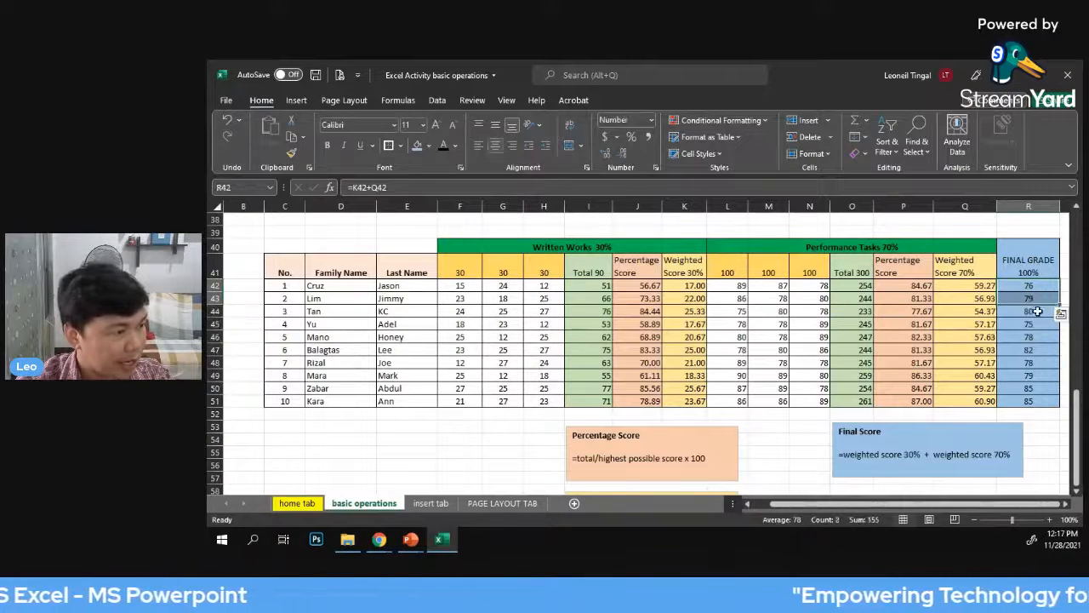
left_click(1036, 401)
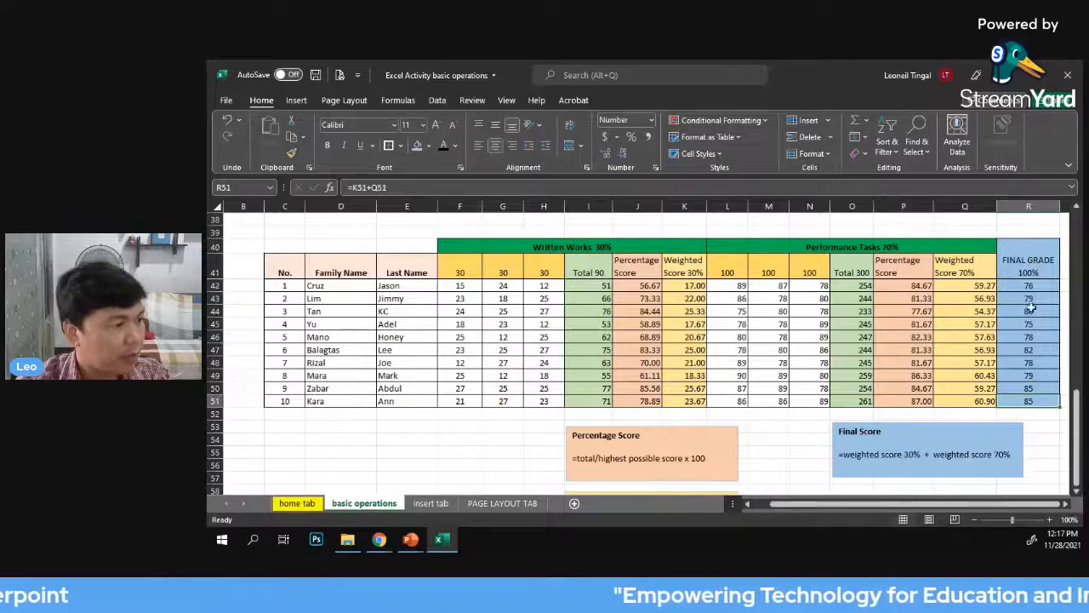
left_click(953, 228)
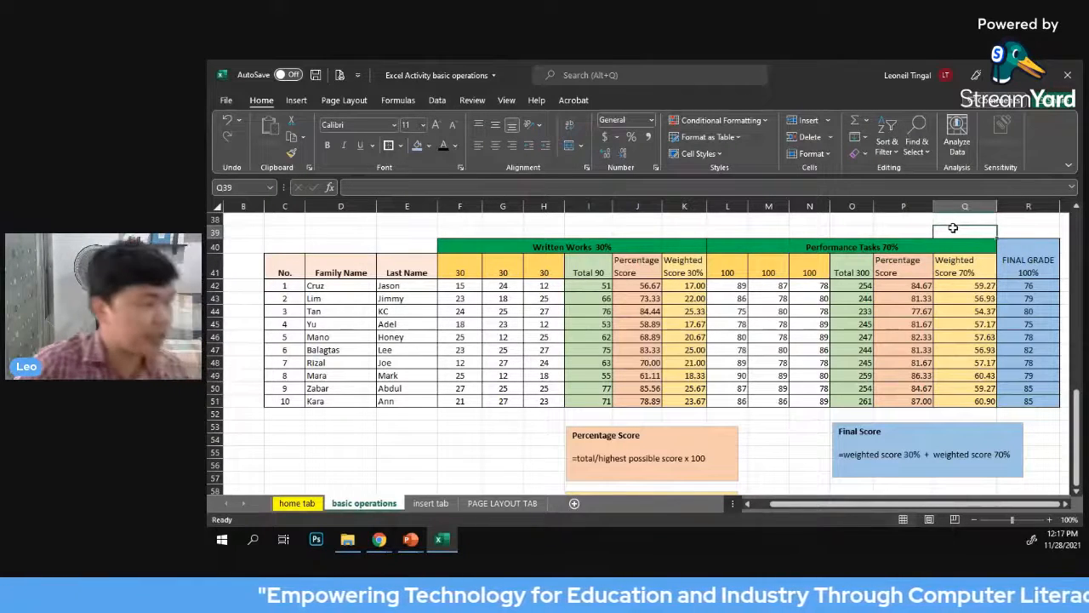
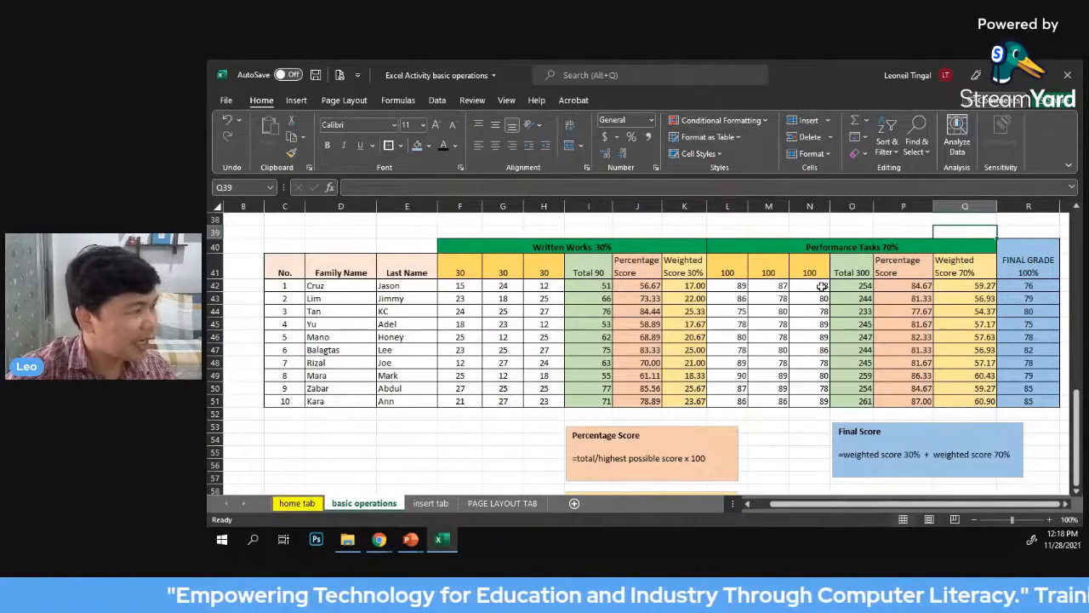
left_click(728, 232)
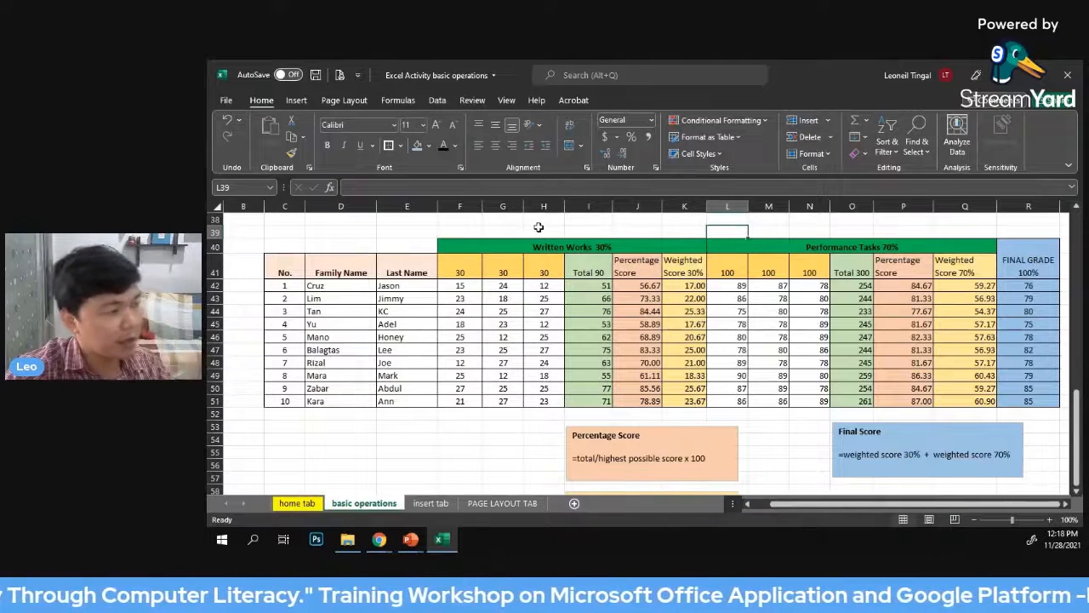
scroll(771, 427, "down", 1)
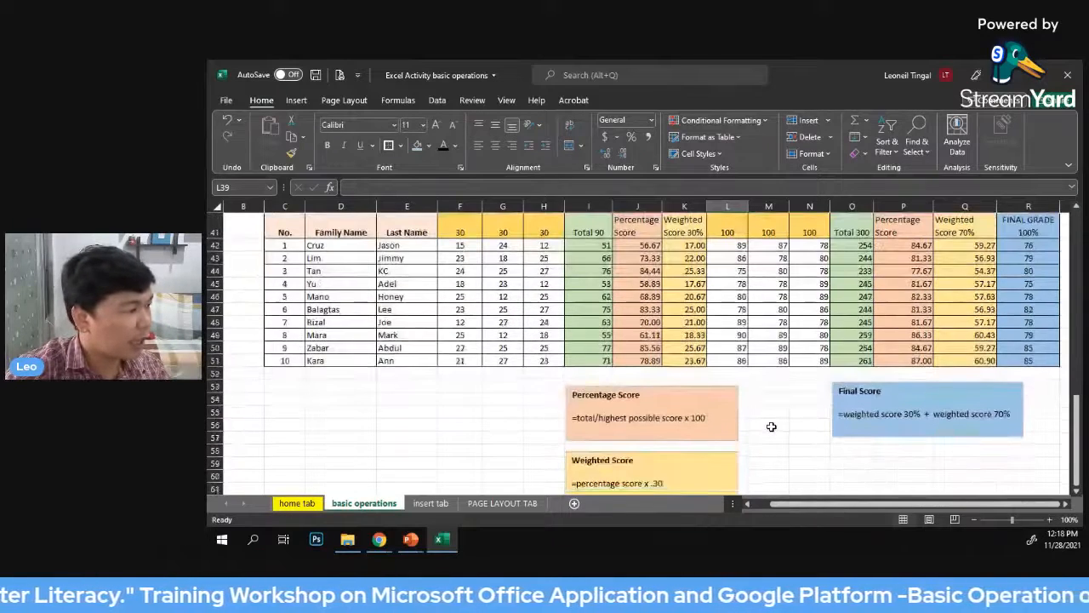
scroll(771, 426, "up", 2)
left_click(681, 257)
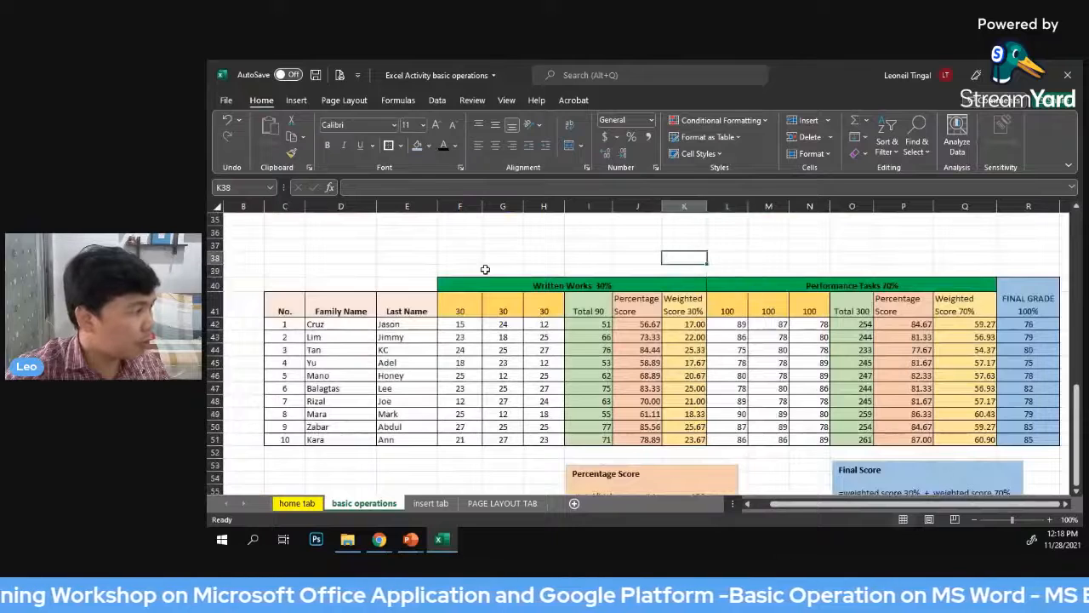
Open the insert tab sheet and examine its score table, chart, list of commands and the available illustration types
left_click(430, 504)
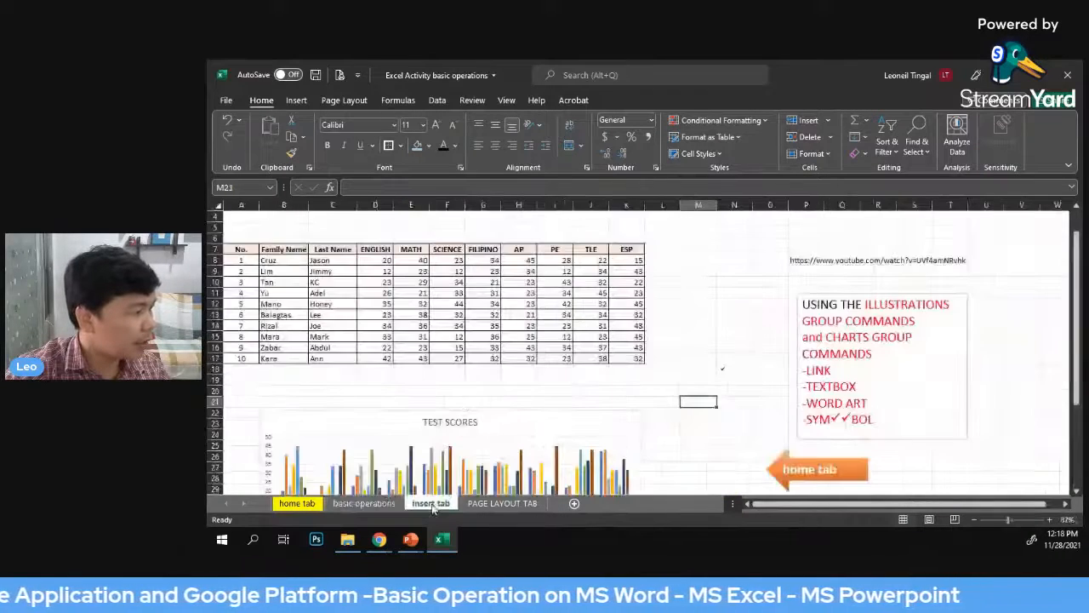
scroll(655, 350, "up", 1)
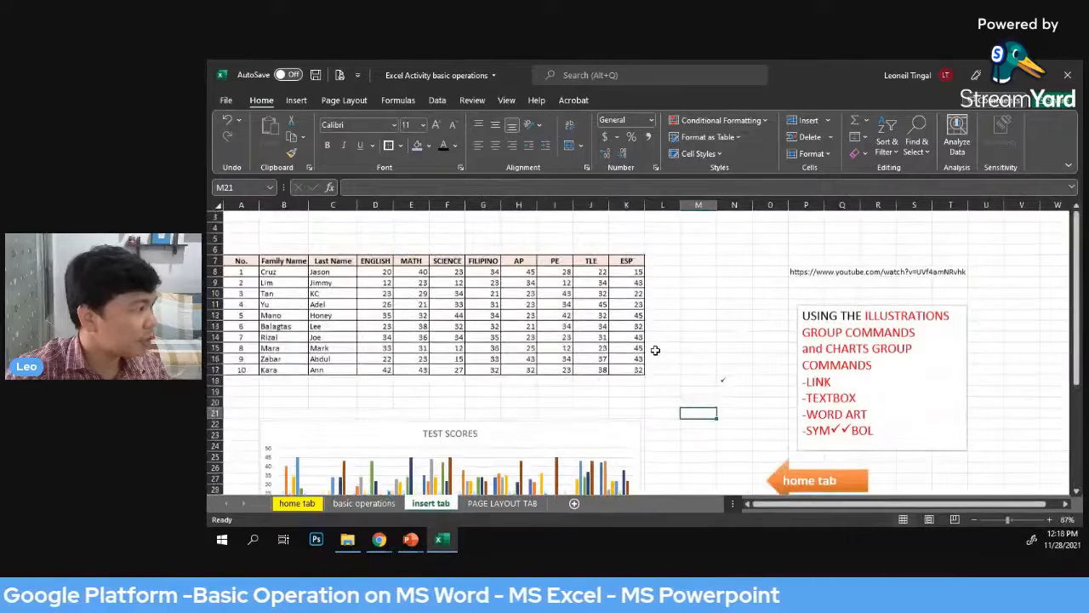
left_click(296, 100)
scroll(688, 282, "down", 1)
scroll(688, 281, "up", 1)
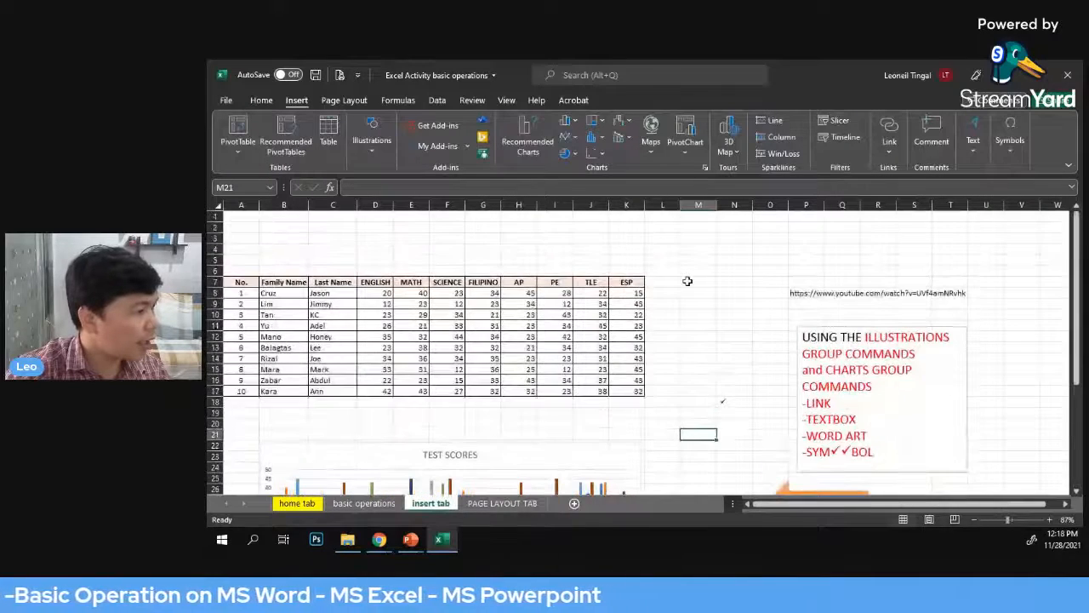
scroll(687, 281, "down", 1)
scroll(687, 282, "down", 1)
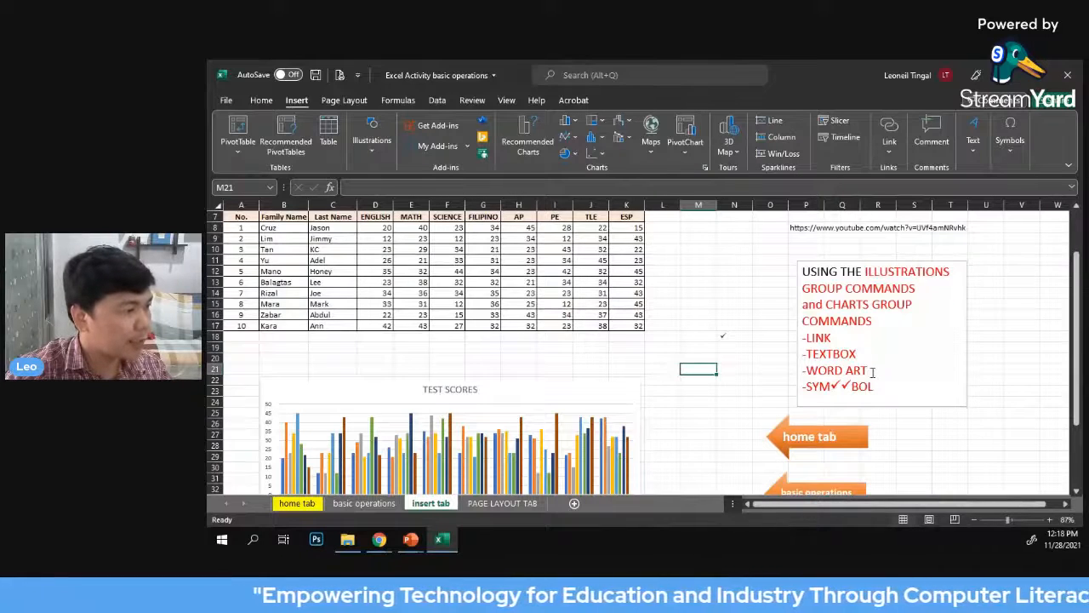
scroll(903, 358, "up", 1)
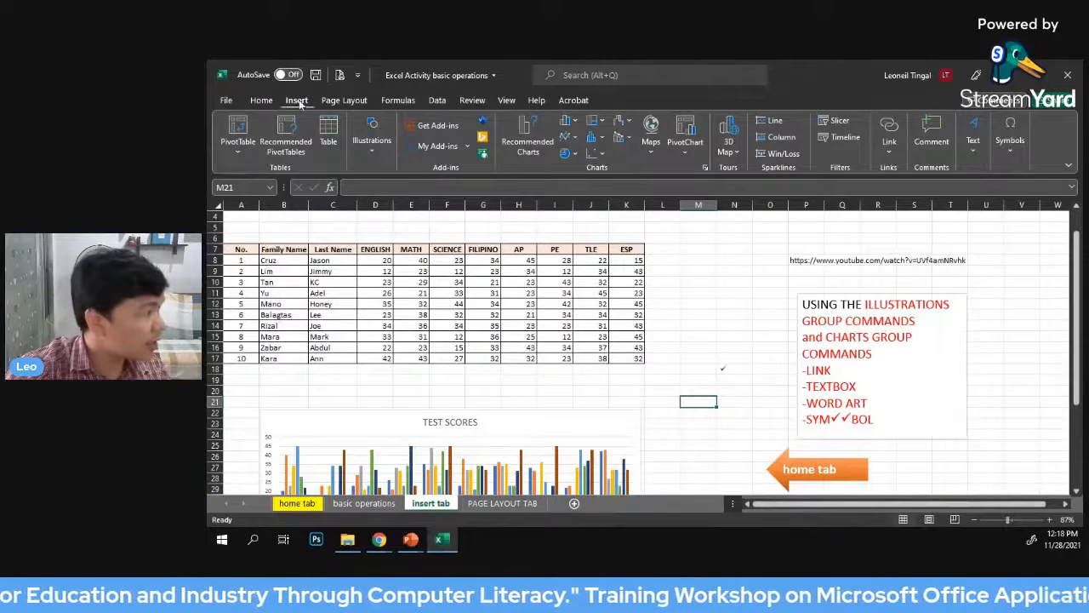
left_click(375, 146)
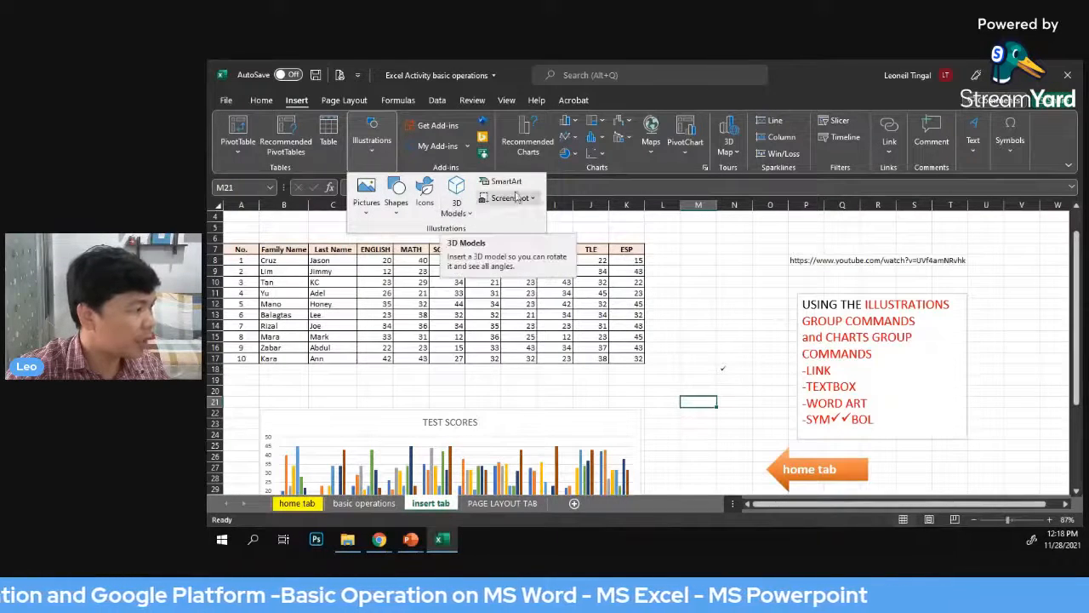
left_click(707, 267)
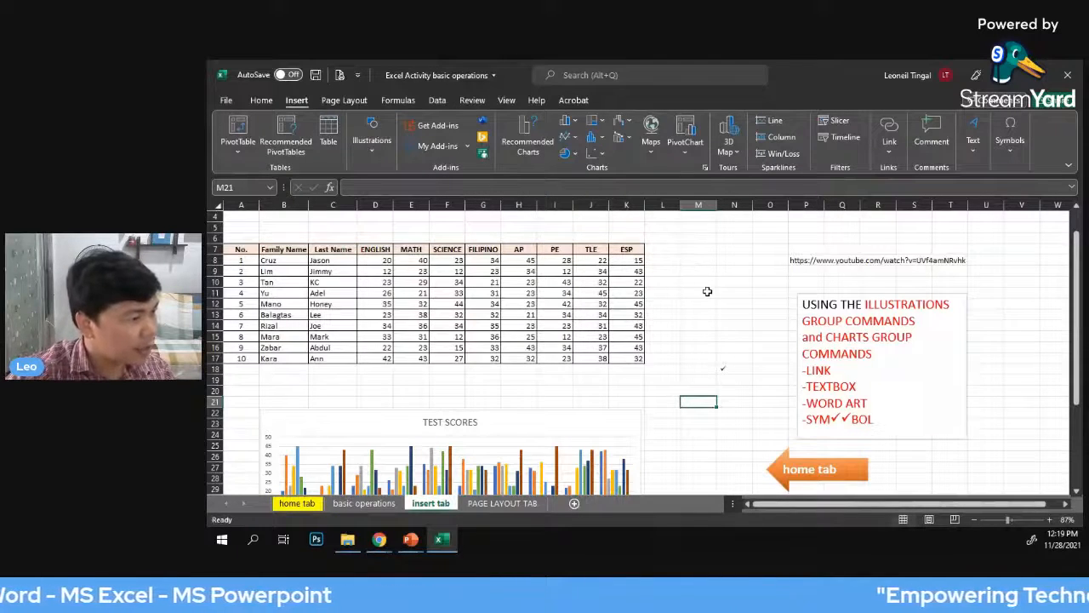
scroll(707, 292, "down", 1)
scroll(702, 297, "up", 1)
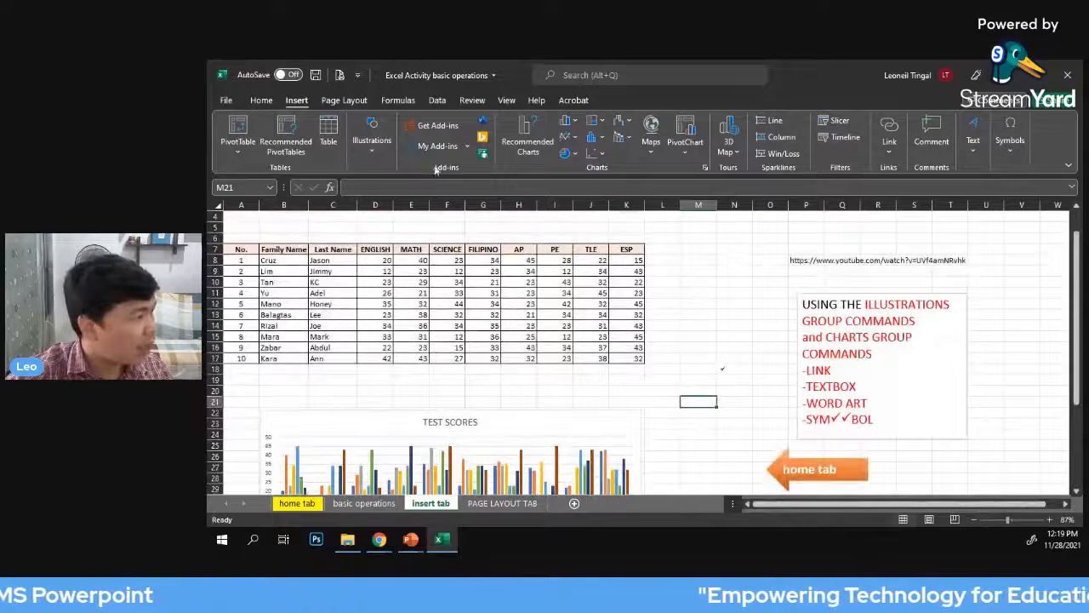
Draw a left block arrow about 1.95" high and 3.15" wide and place it over the score table's last columns
left_click(371, 151)
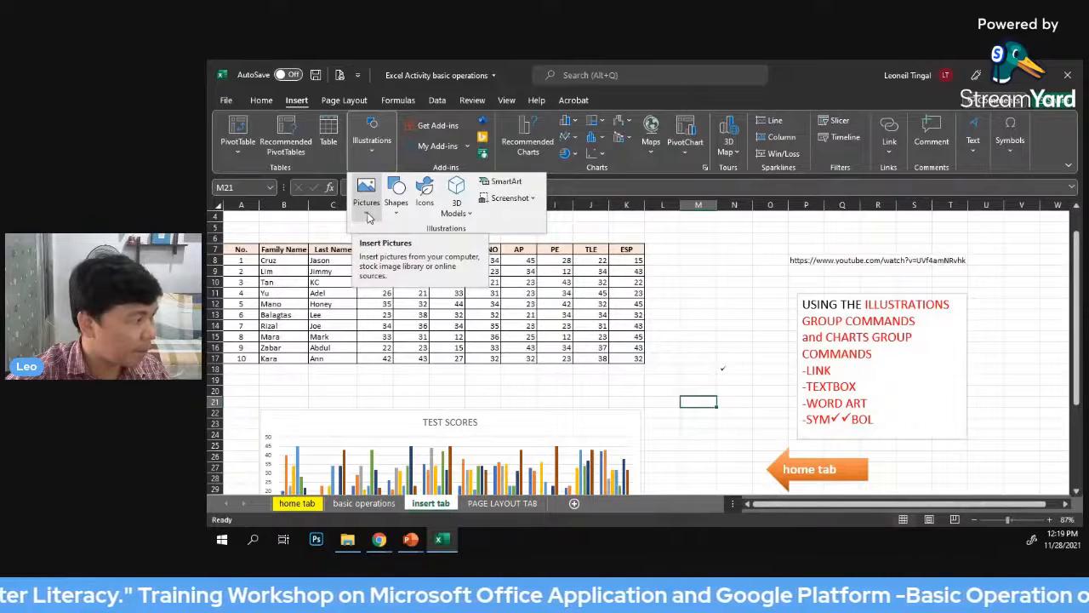
left_click(370, 212)
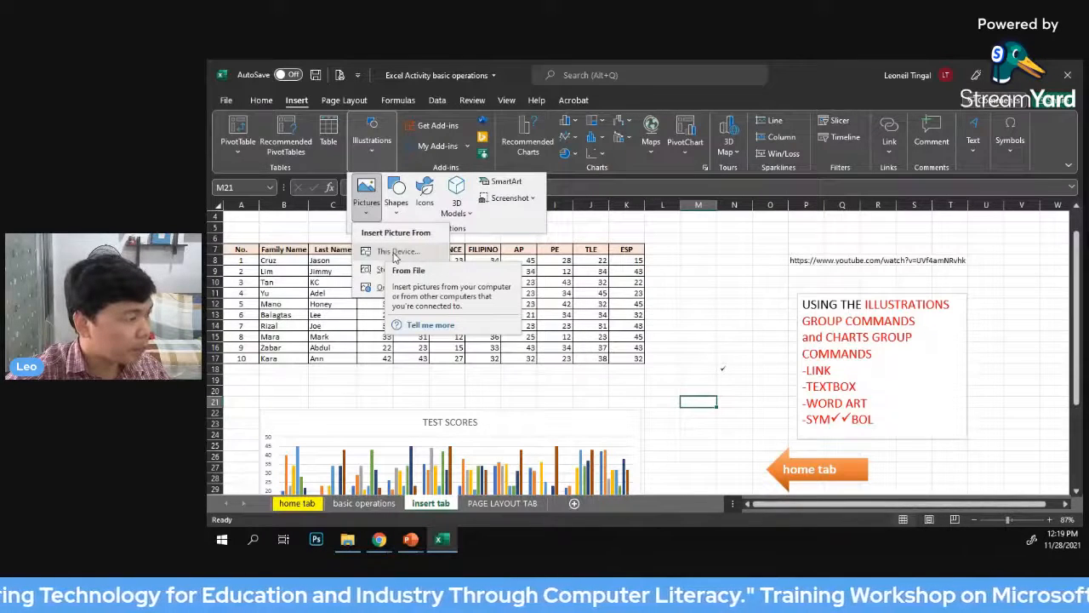
left_click(397, 202)
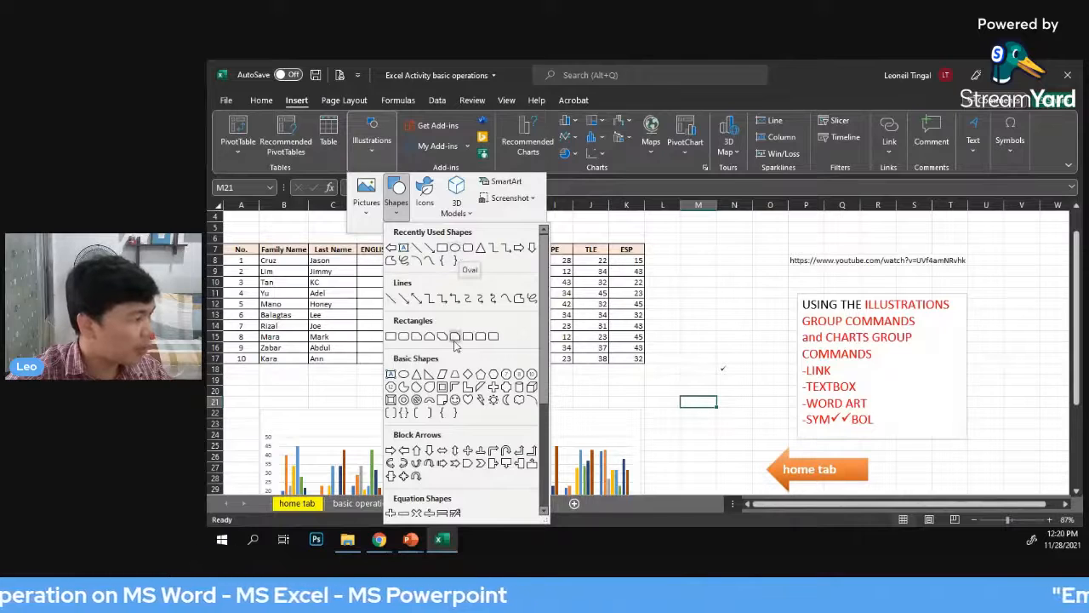
left_click(391, 249)
left_click_drag(645, 254, 805, 359)
left_click_drag(701, 279, 708, 329)
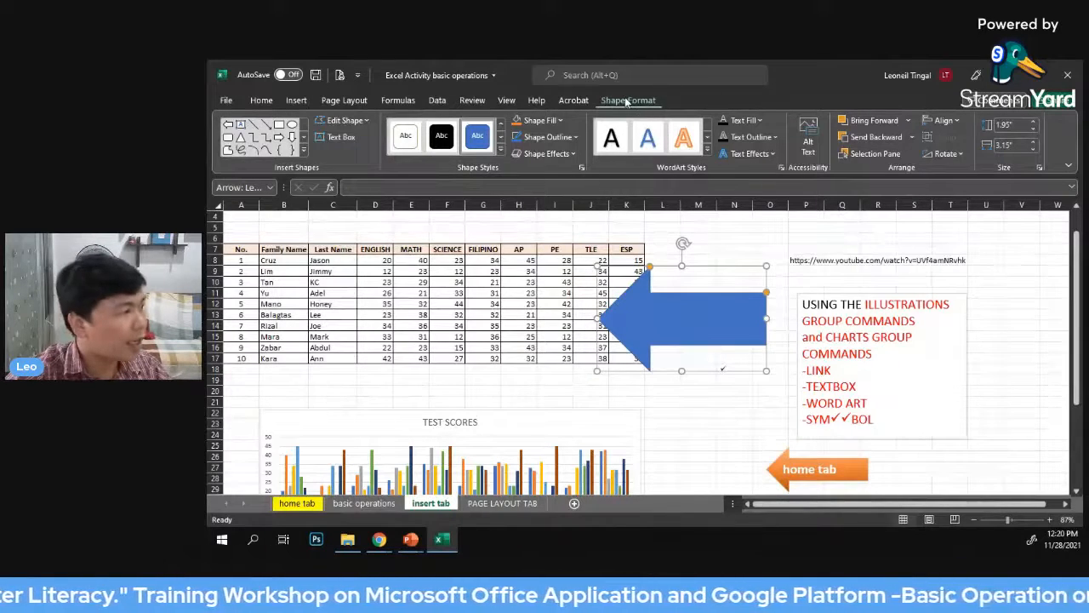
left_click_drag(682, 302, 592, 289)
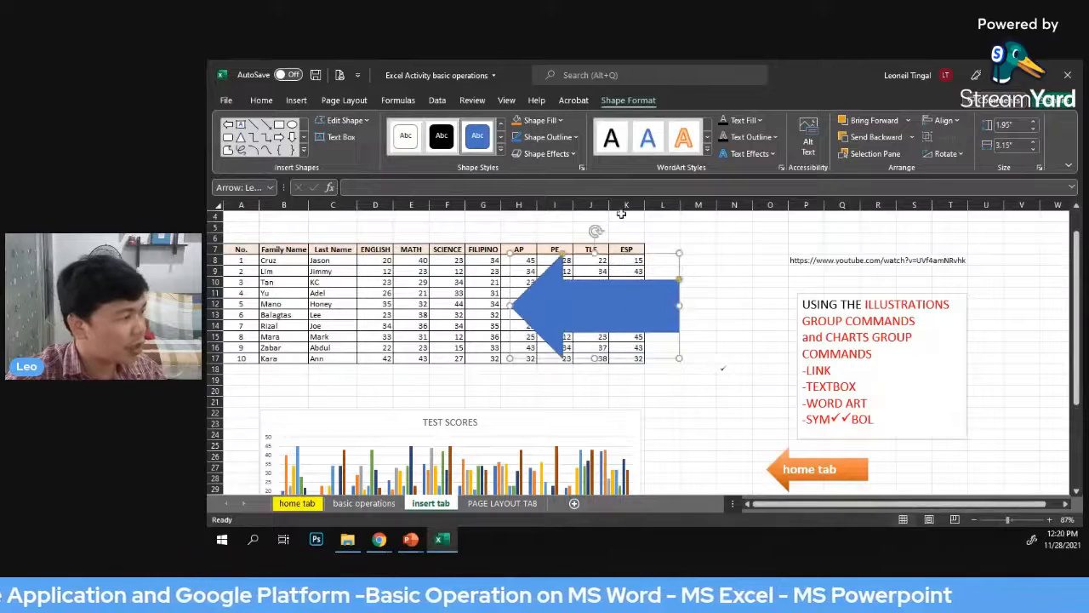
Try gold and grey shape styles on the arrow, settle on solid orange, and enlarge it to about 2.22" by 4.6"
left_click(505, 149)
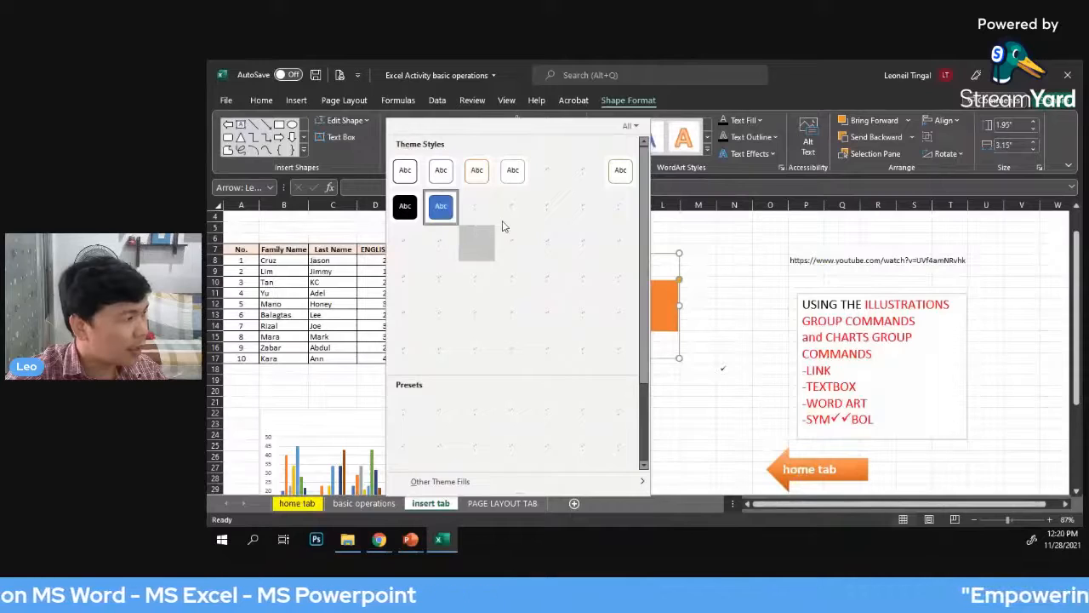
left_click(548, 210)
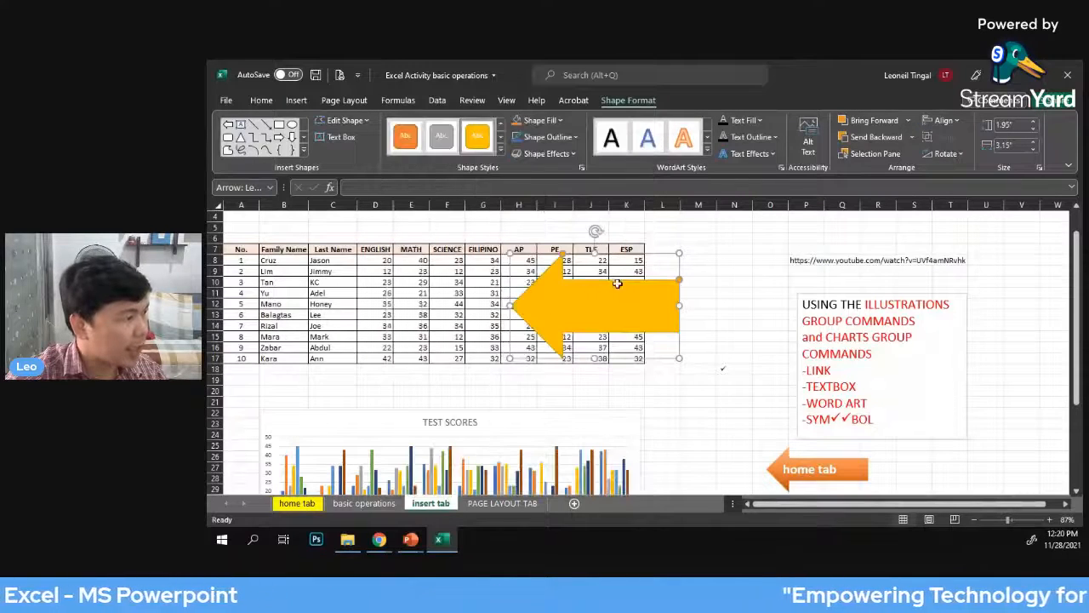
left_click_drag(627, 316, 529, 293)
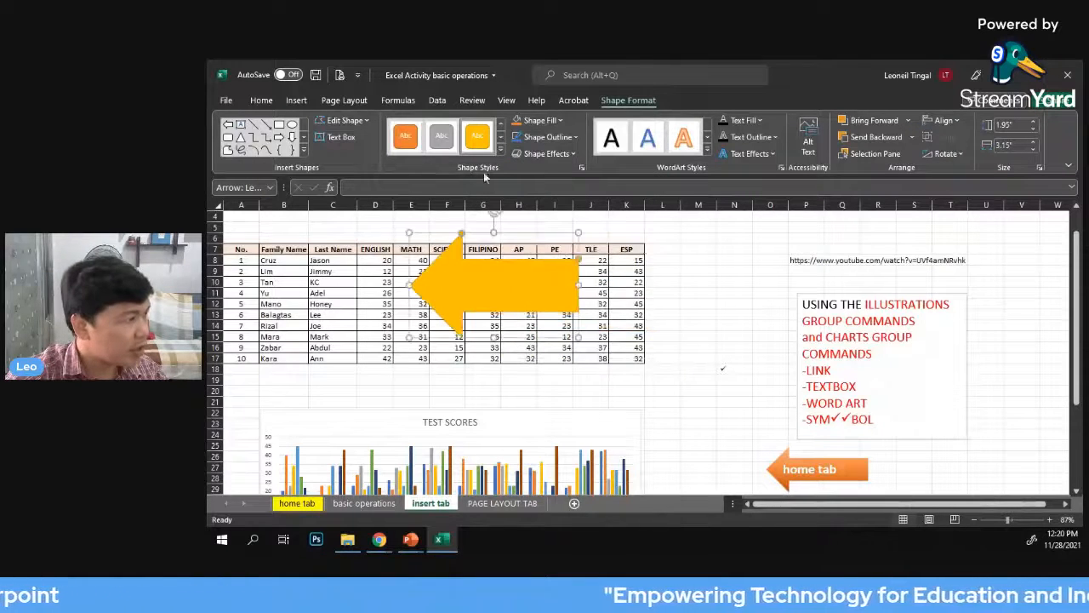
left_click(442, 136)
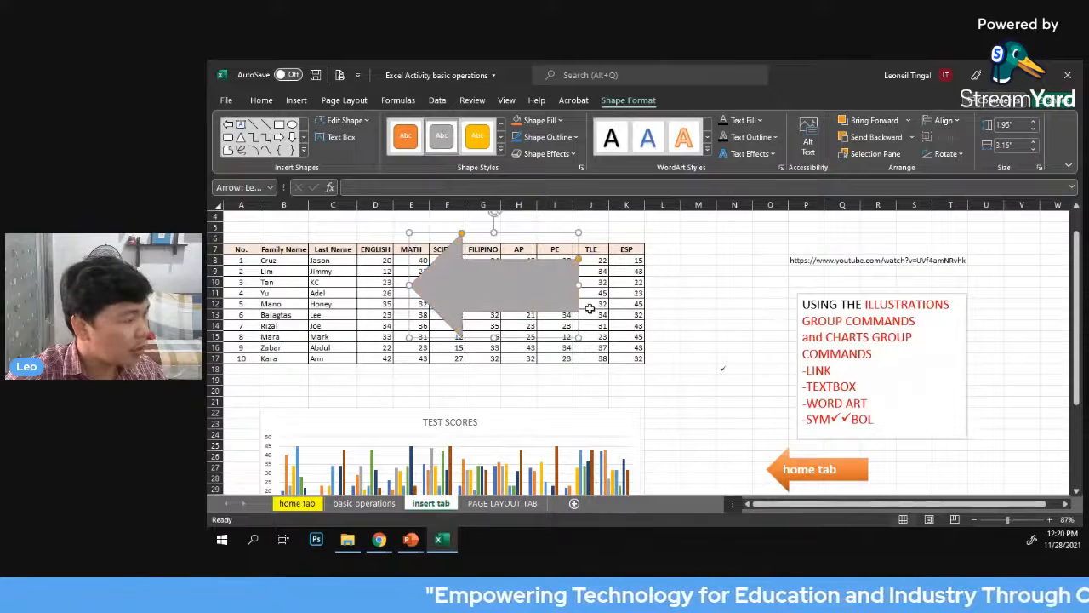
left_click(405, 137)
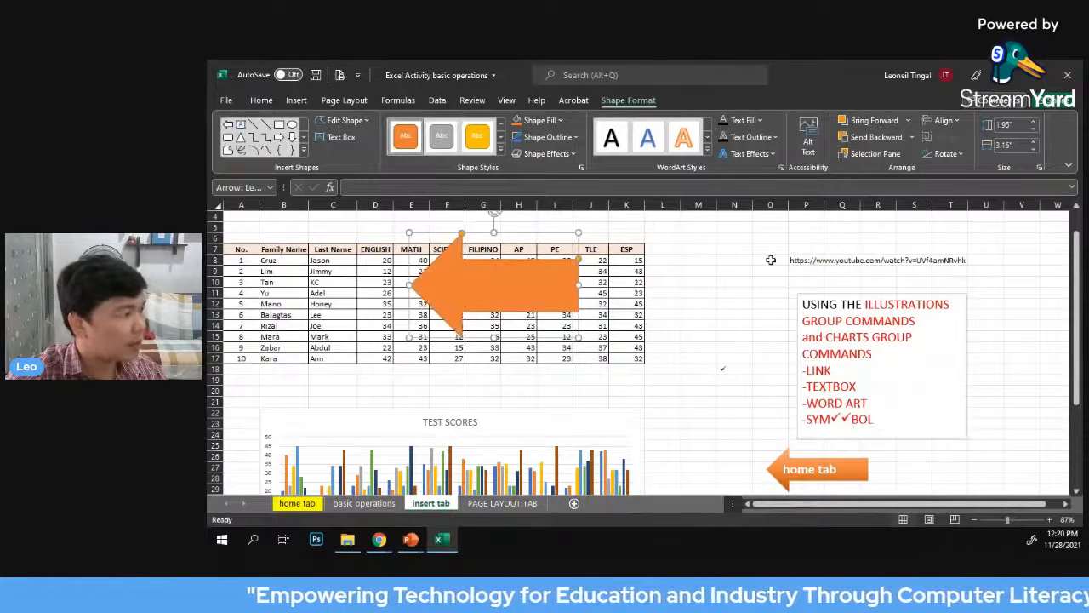
left_click_drag(578, 337, 657, 351)
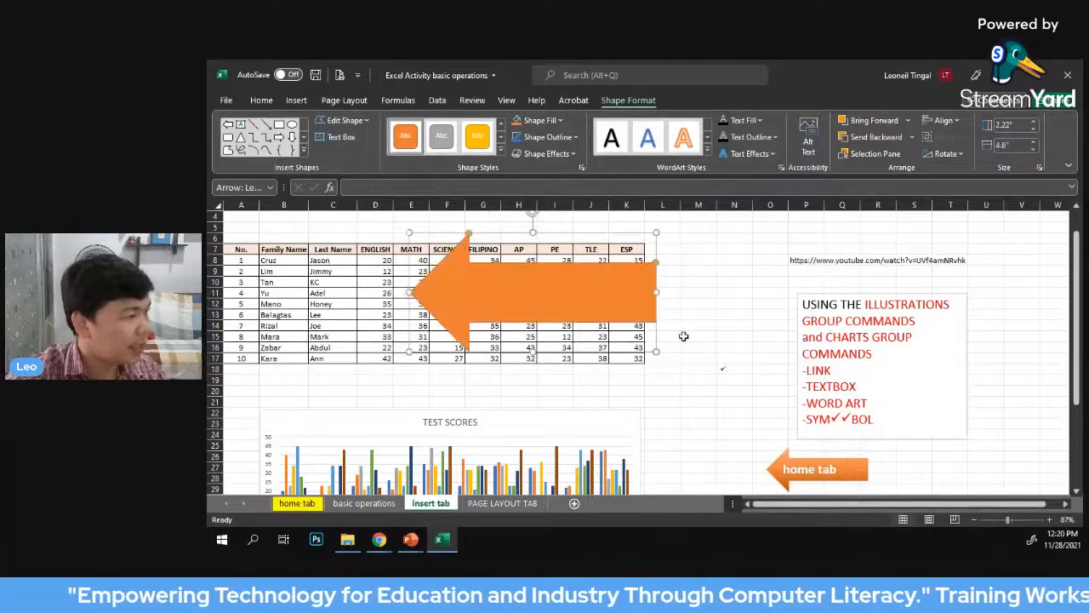
Give the orange arrow a black outline with a 3 pt weight
left_click(577, 137)
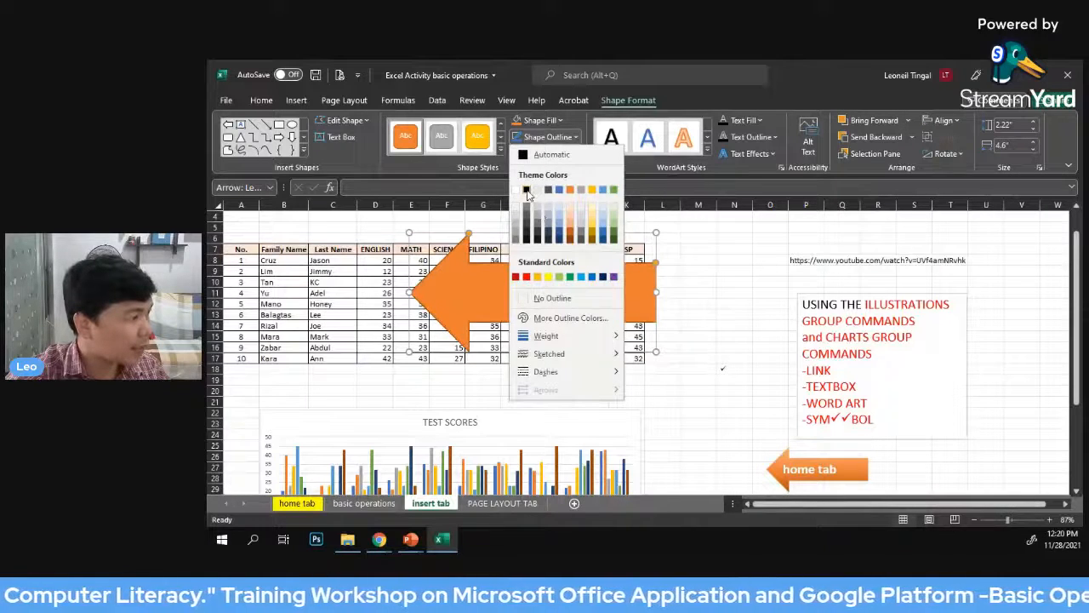
left_click(526, 190)
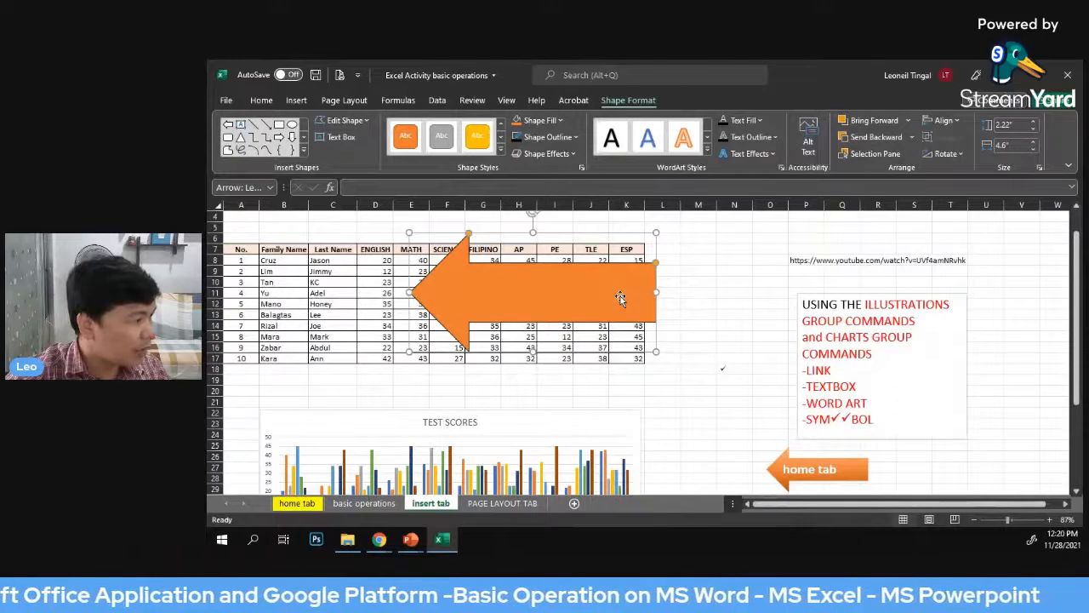
left_click(548, 137)
mouse_move(549, 336)
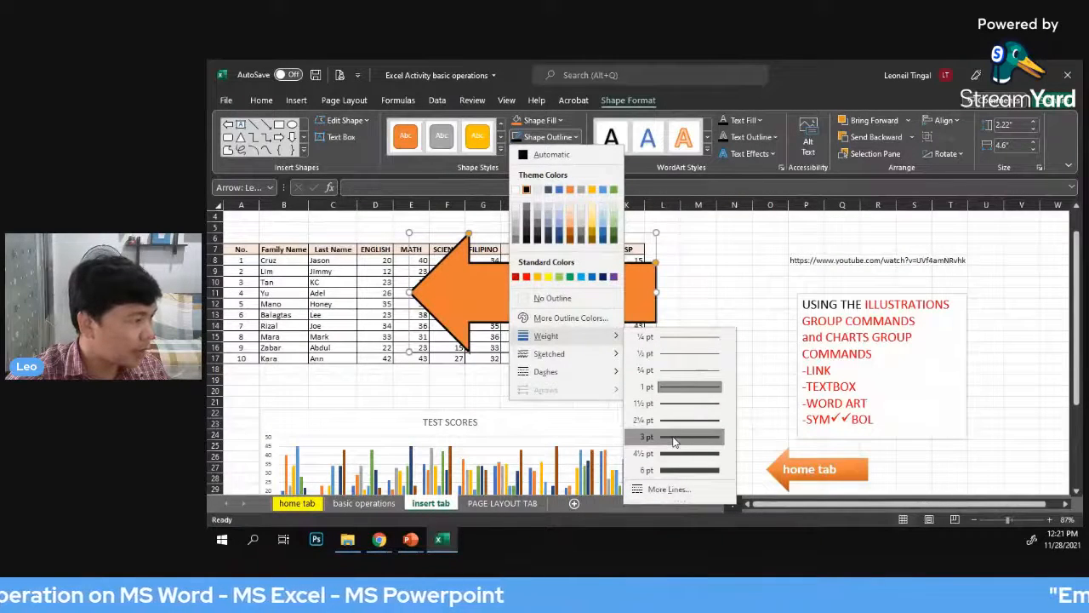
left_click(673, 438)
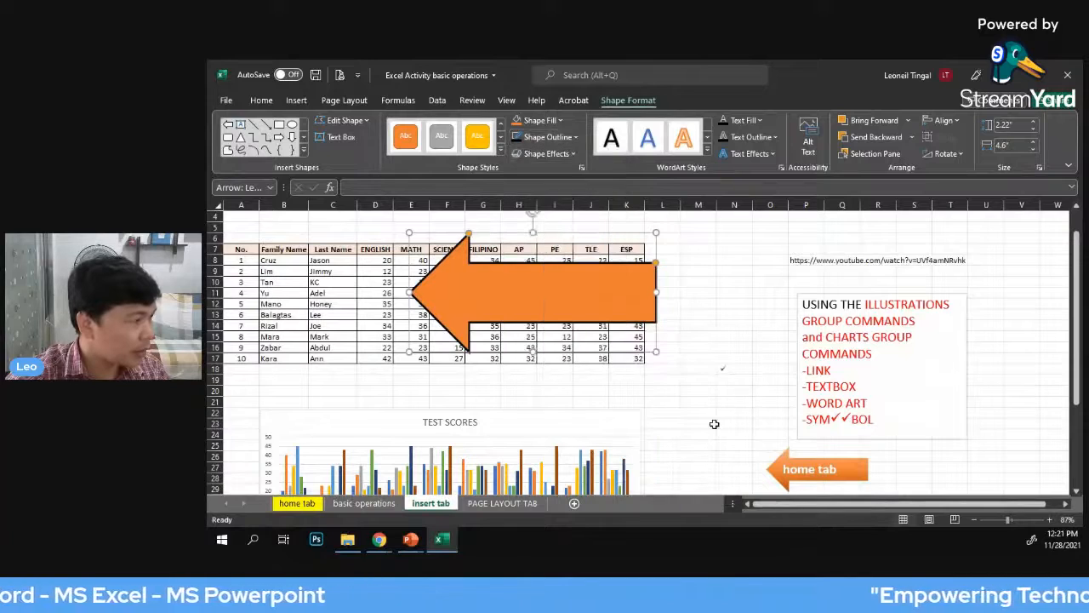
left_click(578, 139)
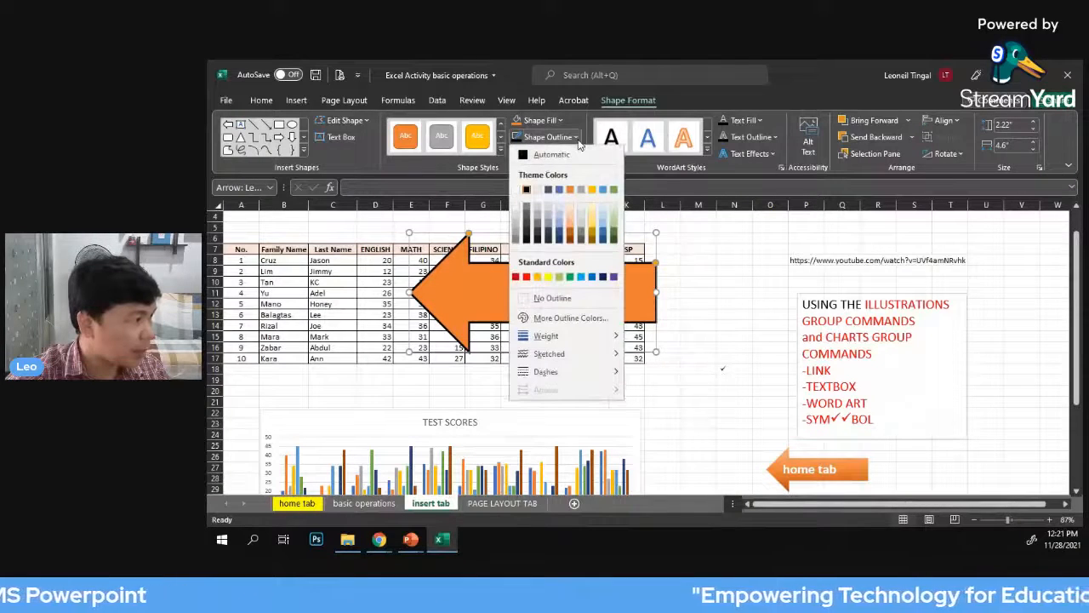
left_click(698, 241)
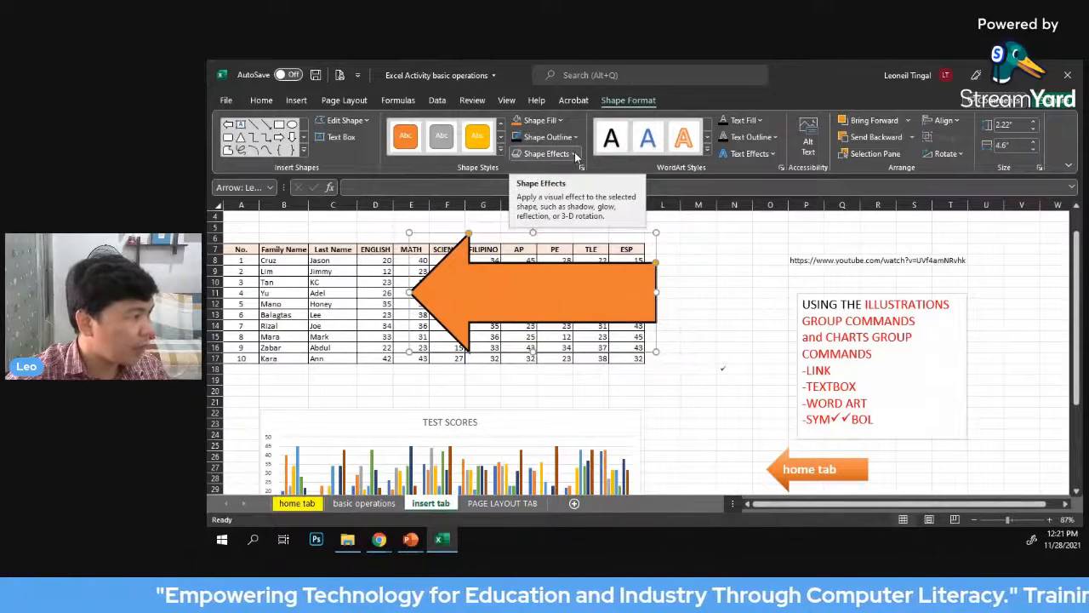
left_click(574, 153)
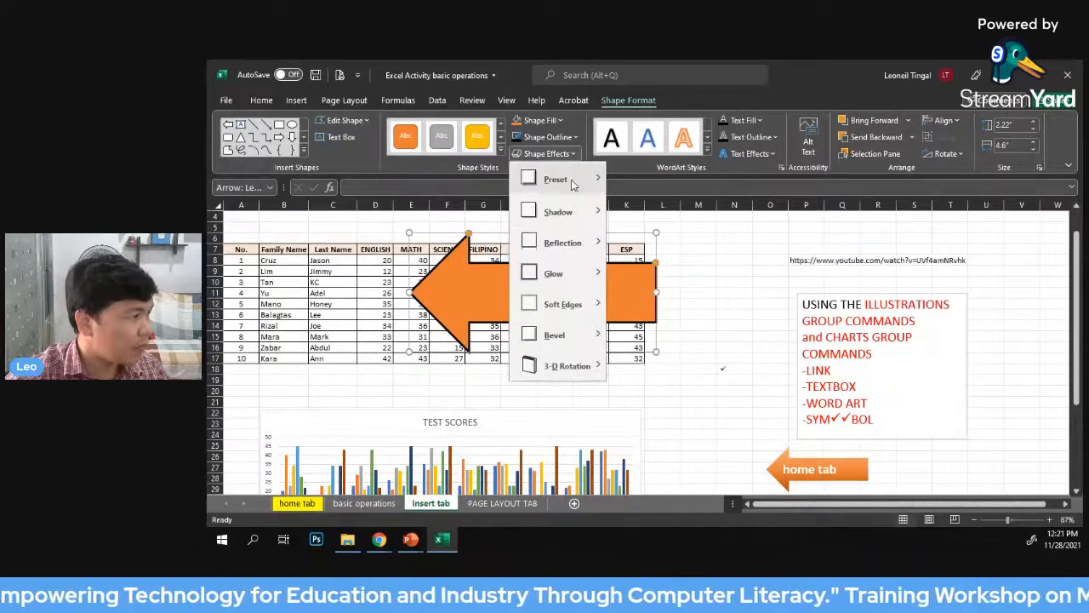
mouse_move(573, 183)
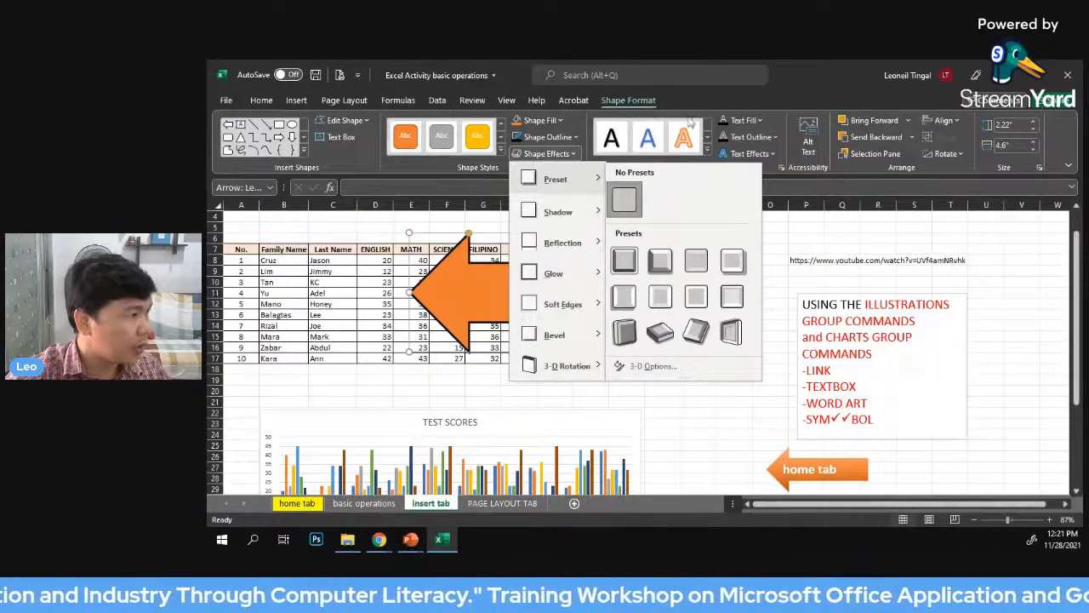
left_click(805, 71)
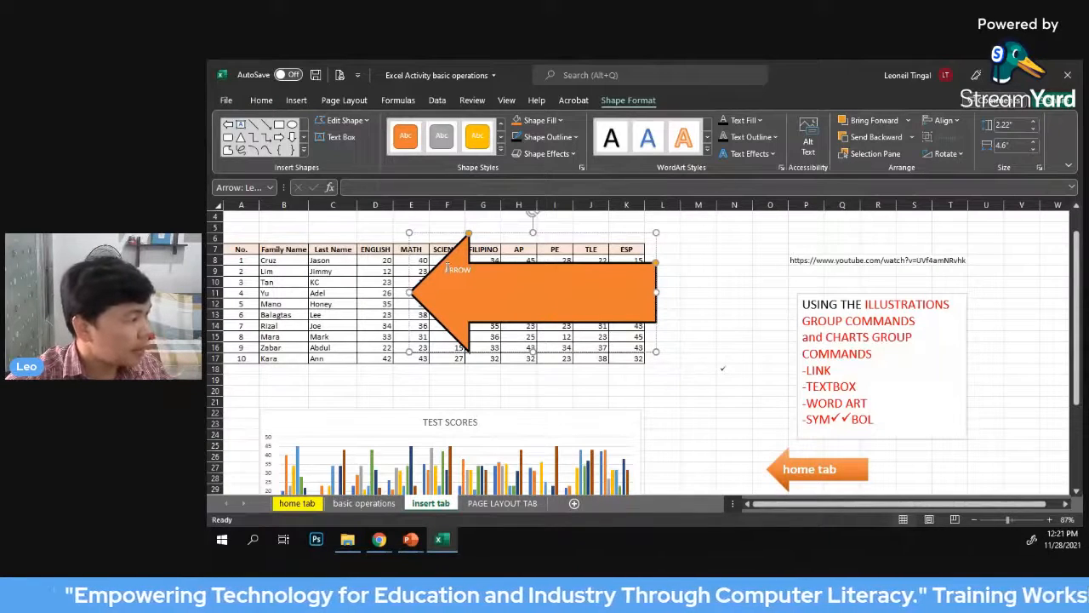
Set the font size of the ARROW text inside the orange arrow to 24
left_click_drag(446, 270, 471, 273)
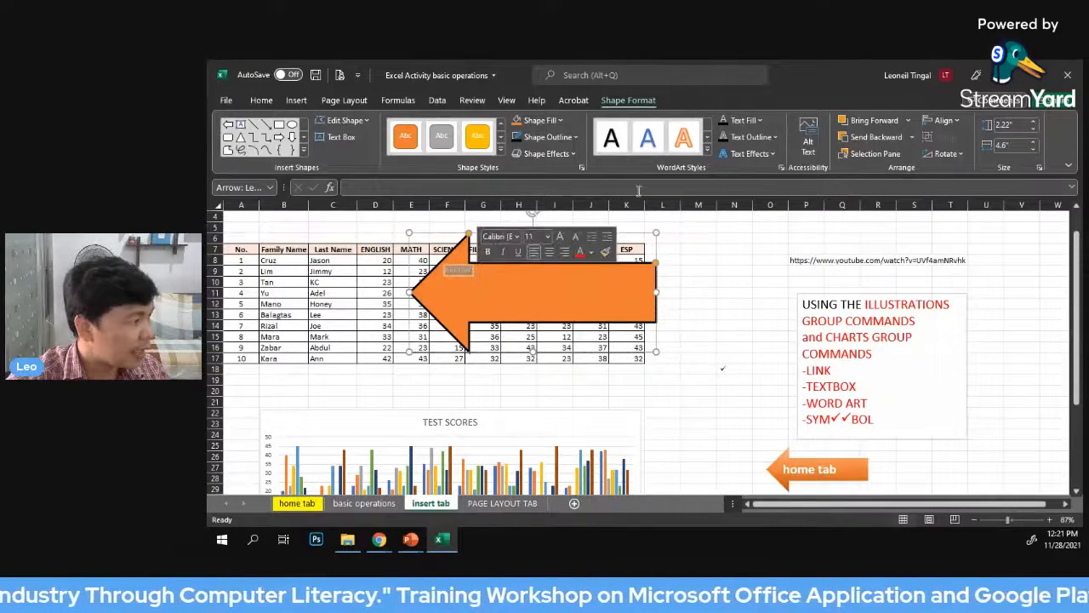
left_click(262, 100)
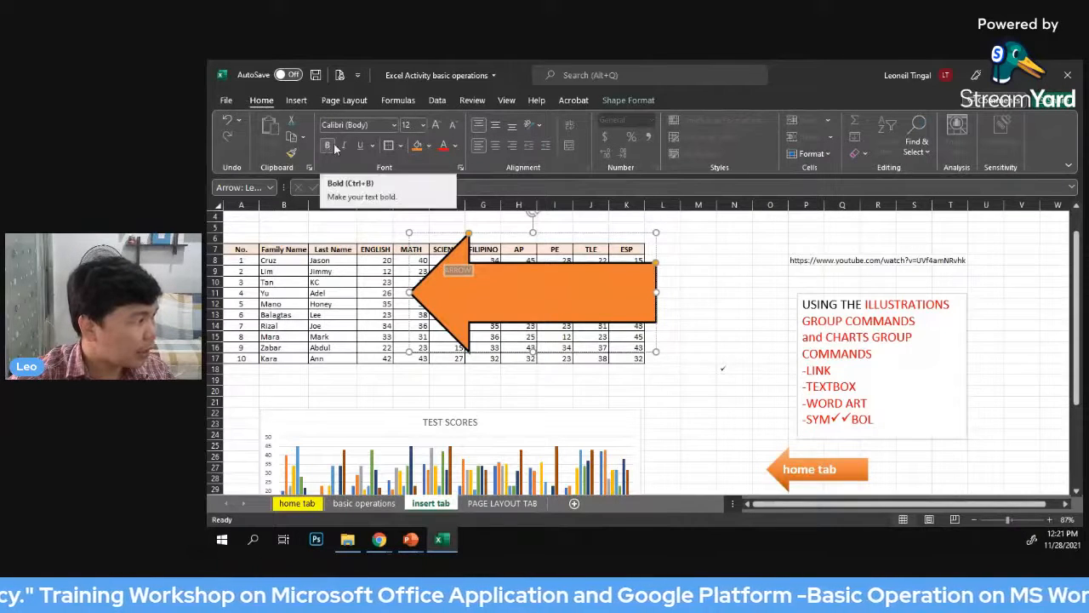
left_click(423, 125)
left_click(414, 297)
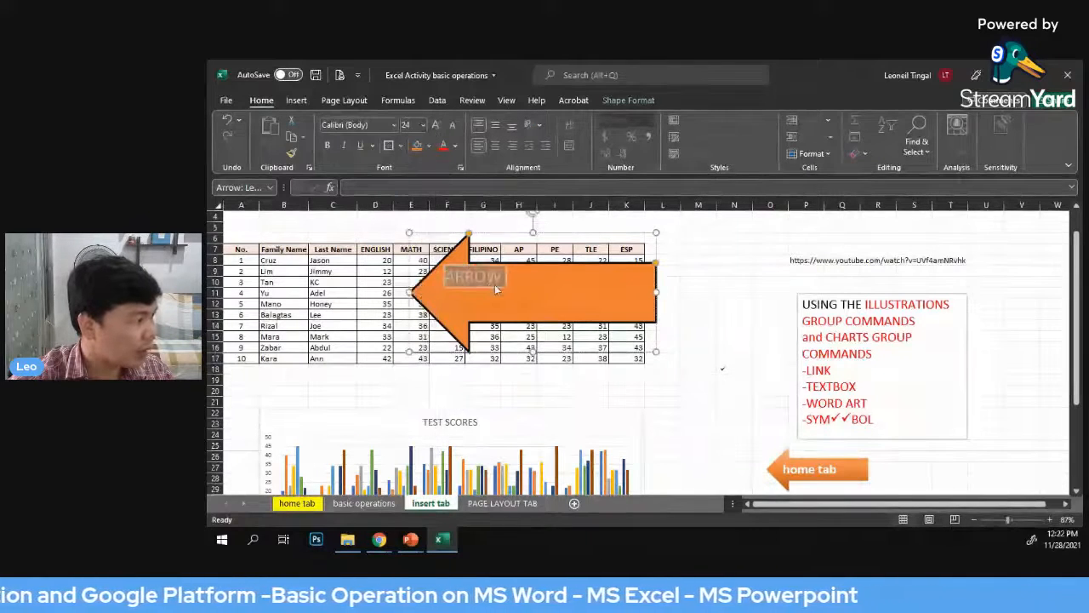
left_click(434, 277)
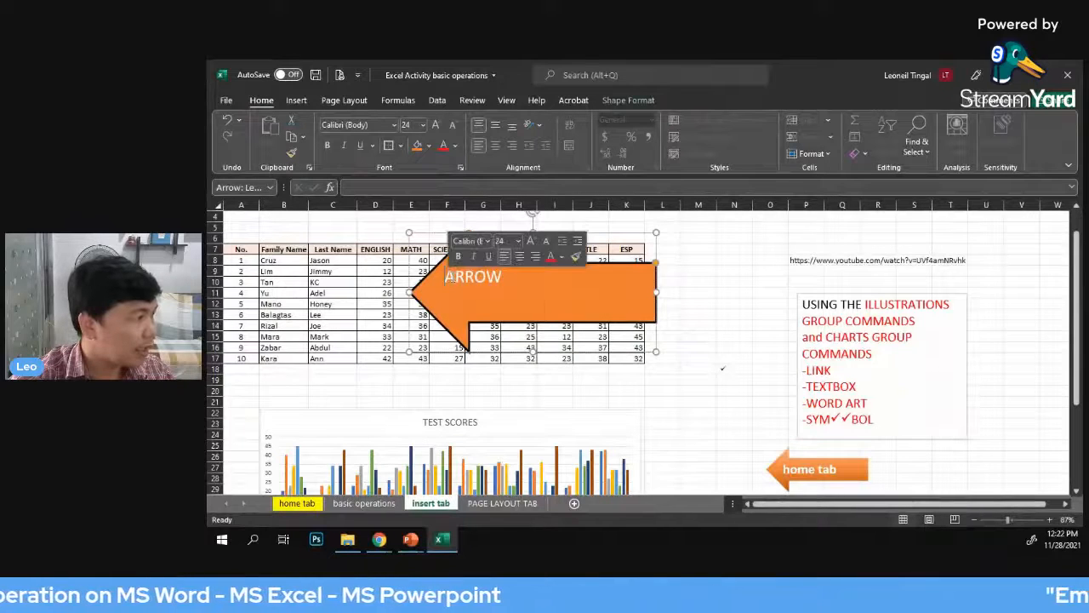
Center the ARROW text inside the orange arrow, make it bold and enlarge it to font size 54
left_click(497, 145)
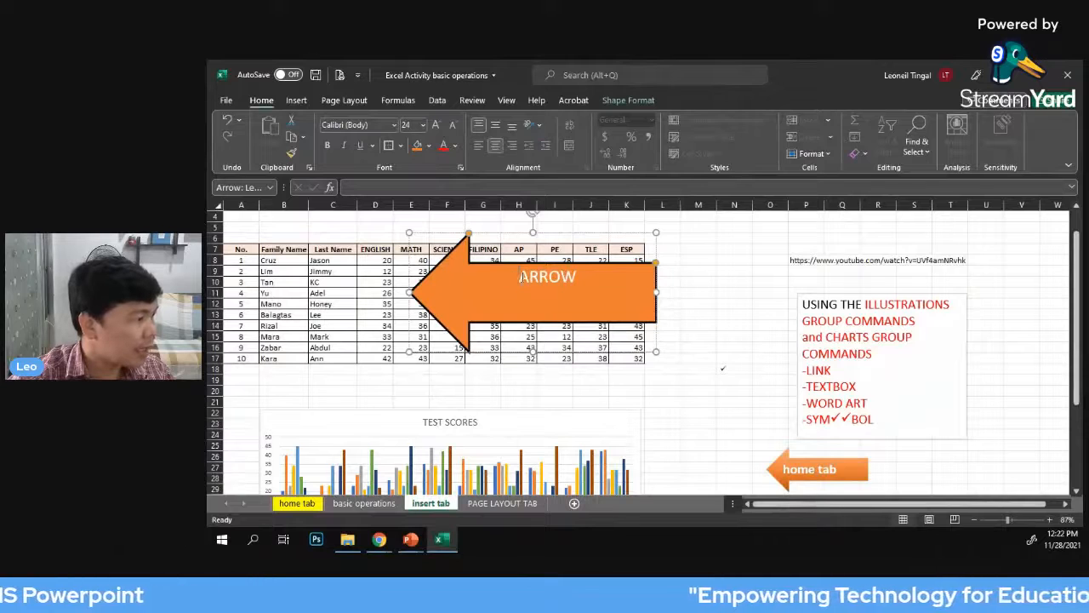
double_click(577, 277)
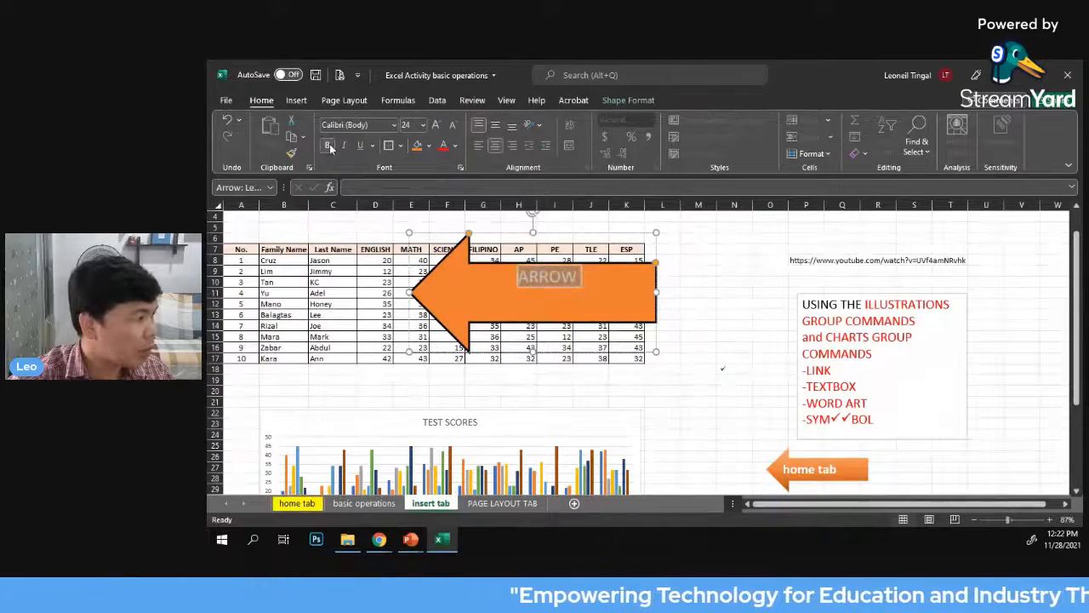
left_click(434, 126)
left_click(434, 126)
left_click(434, 126)
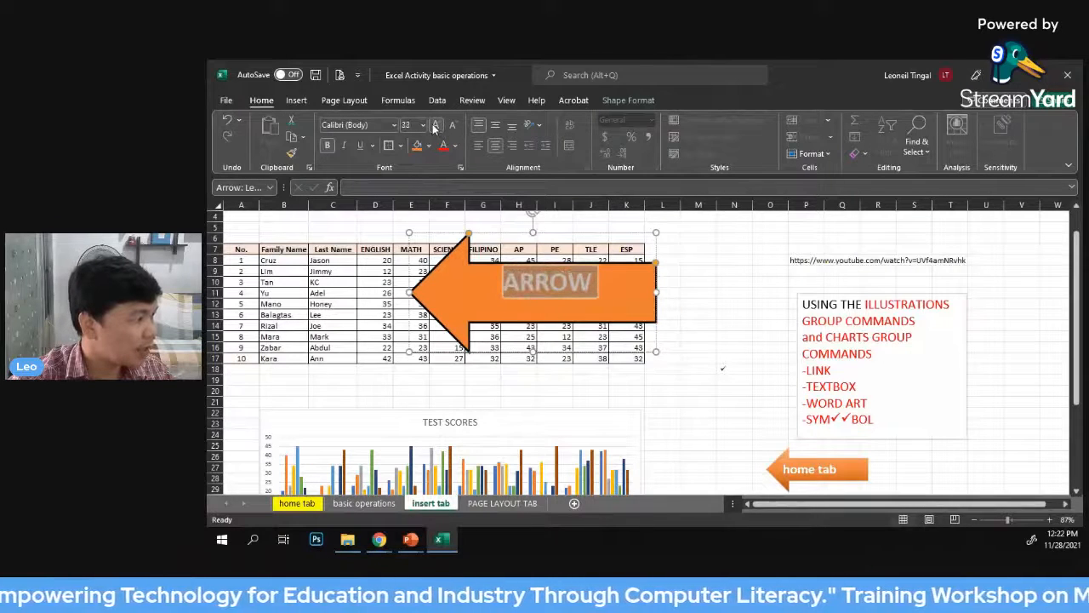
left_click(434, 126)
left_click(434, 126)
left_click(434, 126)
left_click(434, 126)
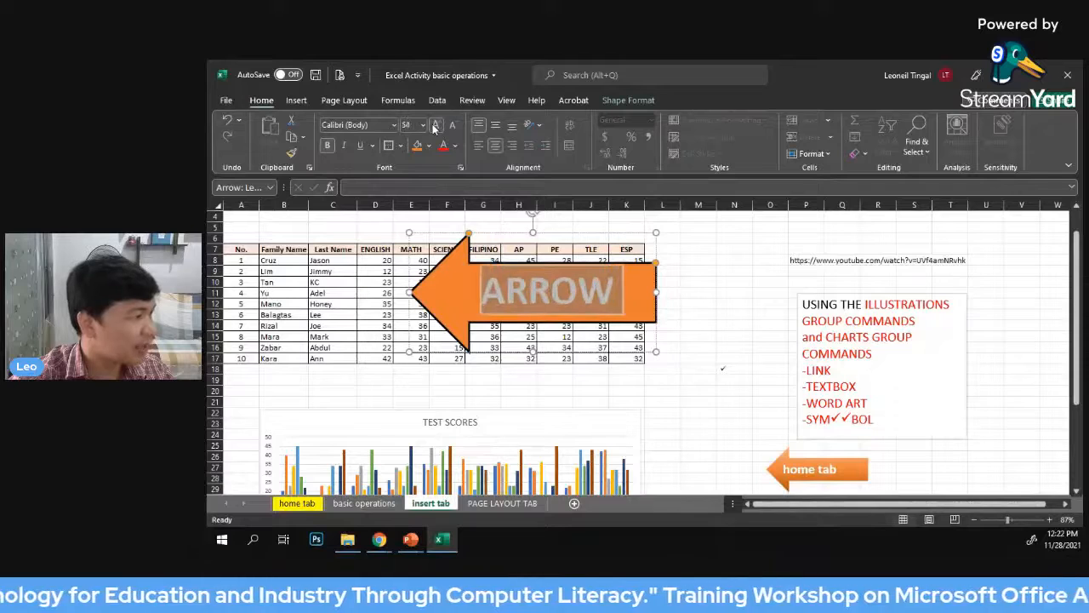
left_click(568, 298)
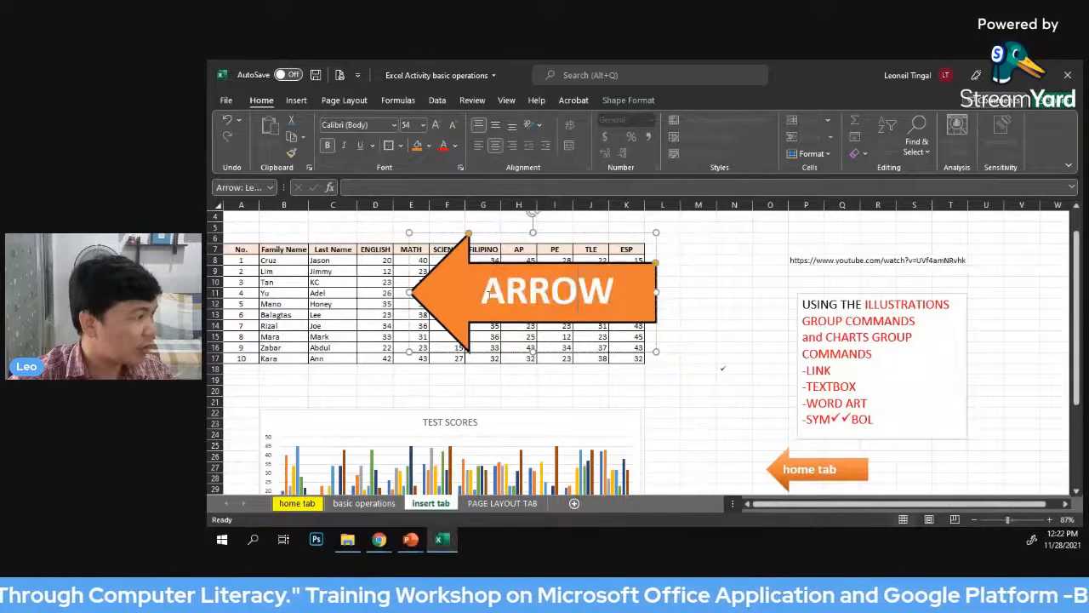
Color the ARROW text inside the orange arrow red
left_click_drag(485, 296, 620, 289)
left_click(444, 148)
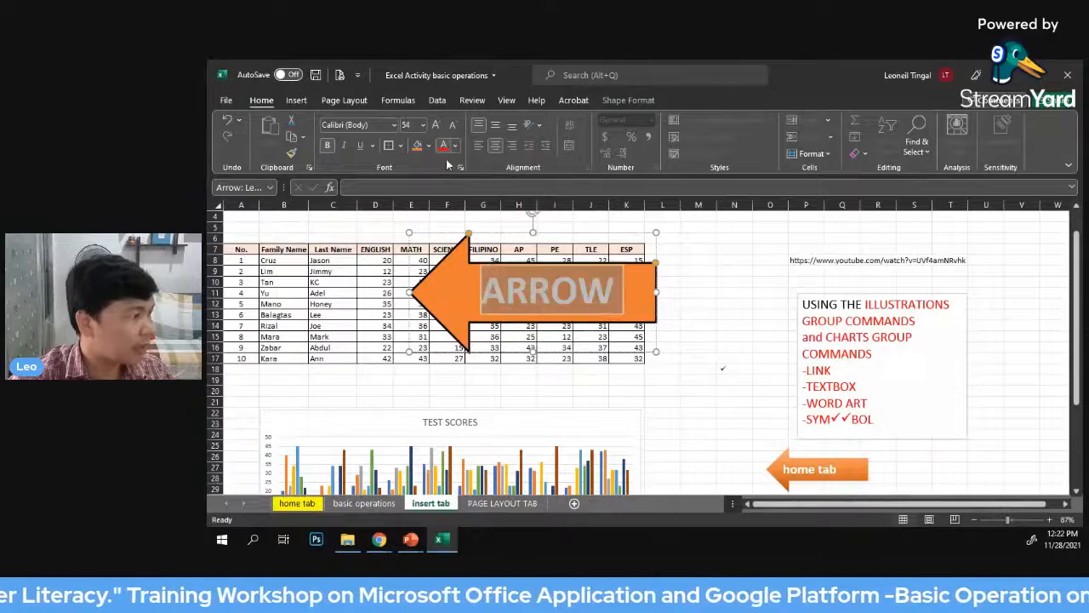
left_click(734, 292)
left_click(638, 287)
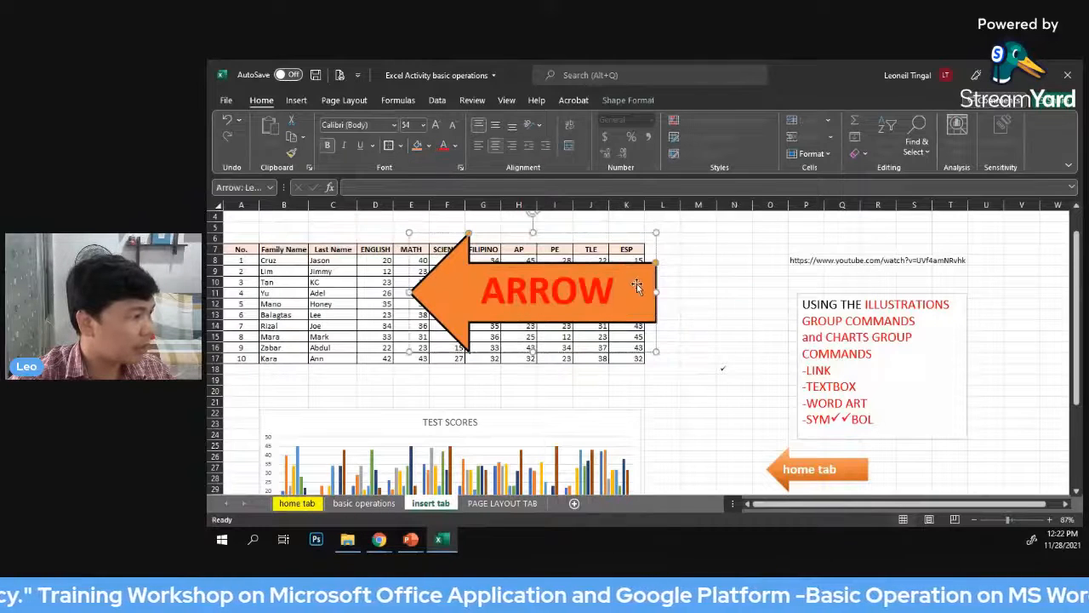
Apply a blue WordArt style with a light outline to the ARROW text and shift the arrow partly off the score table's last columns
left_click(634, 106)
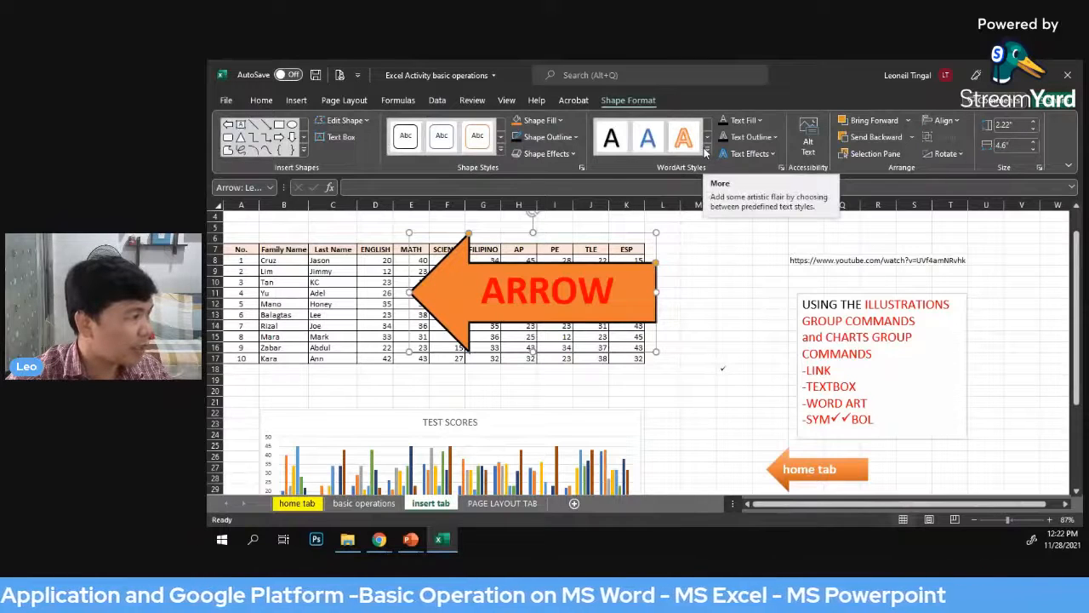
left_click(705, 151)
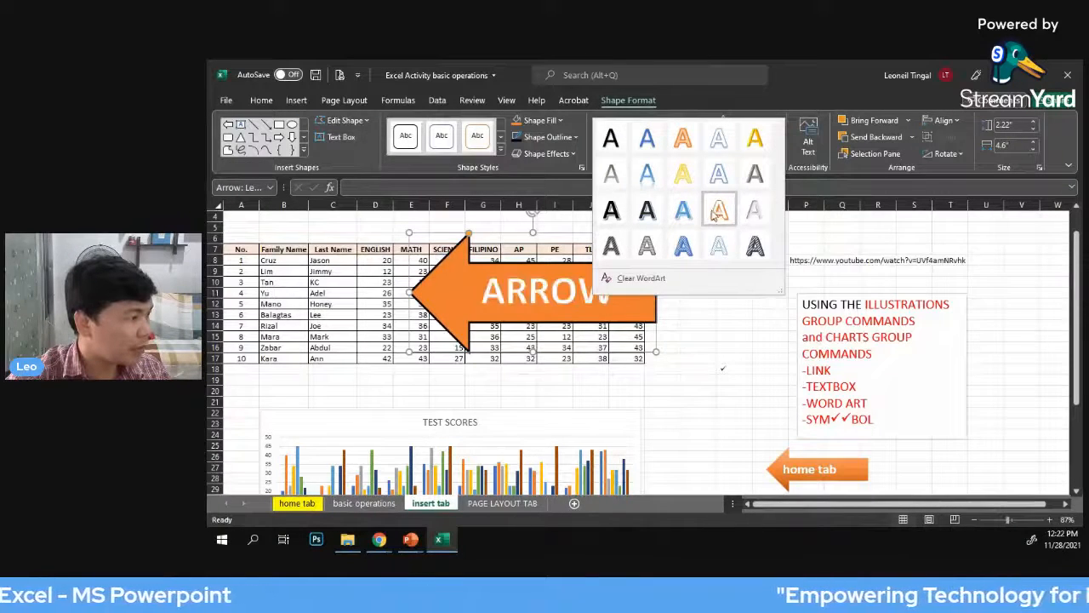
left_click(684, 215)
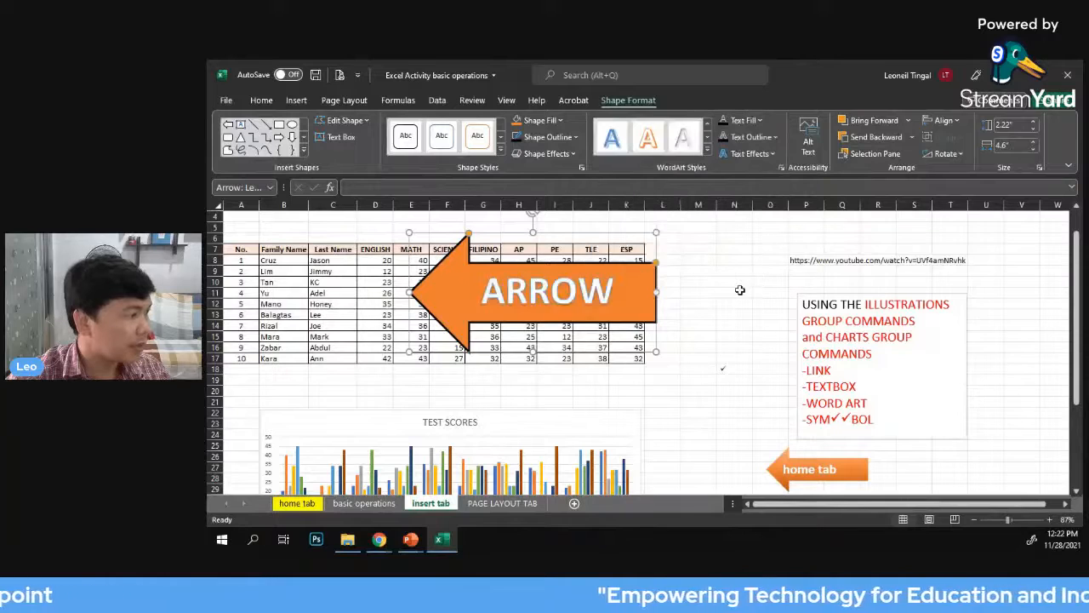
left_click(705, 281)
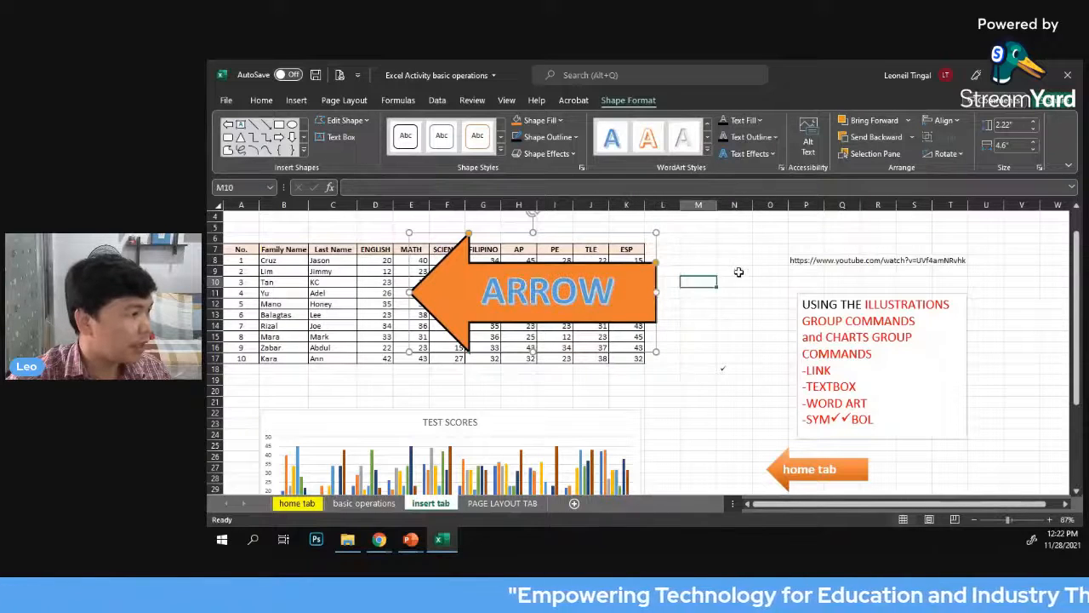
left_click(589, 277)
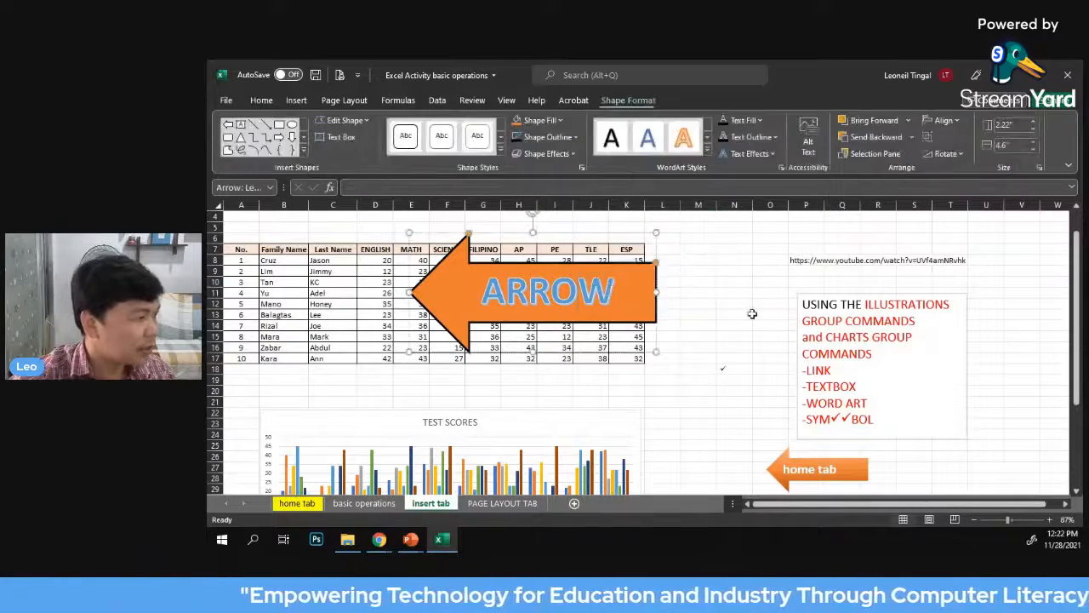
left_click_drag(651, 306, 736, 350)
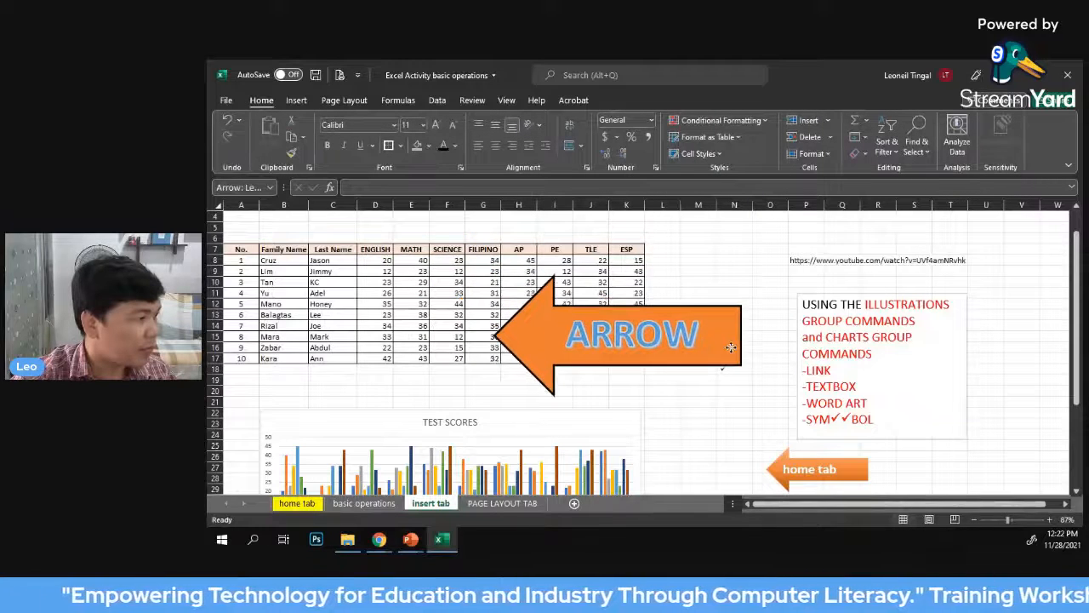
left_click(734, 237)
Insert the laughing yellow bee sticker from the stock image library
left_click(302, 100)
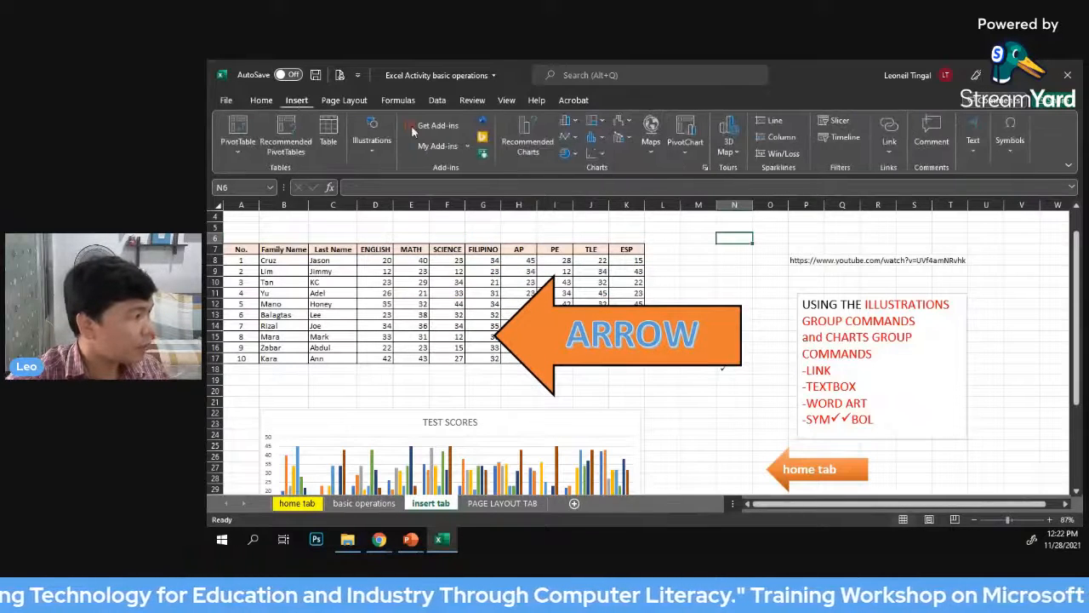
left_click(377, 148)
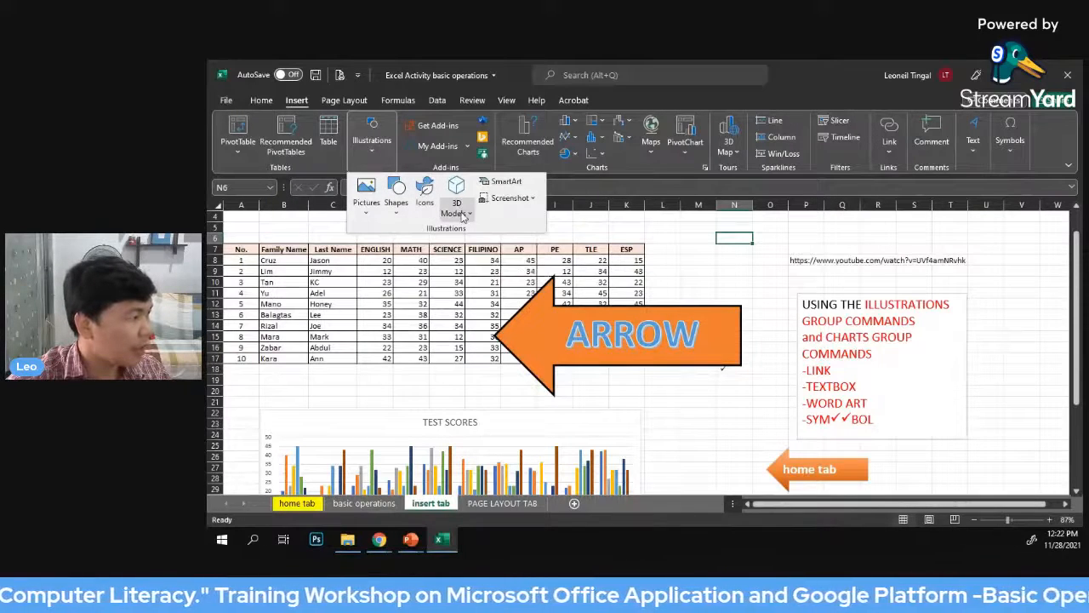
left_click(424, 193)
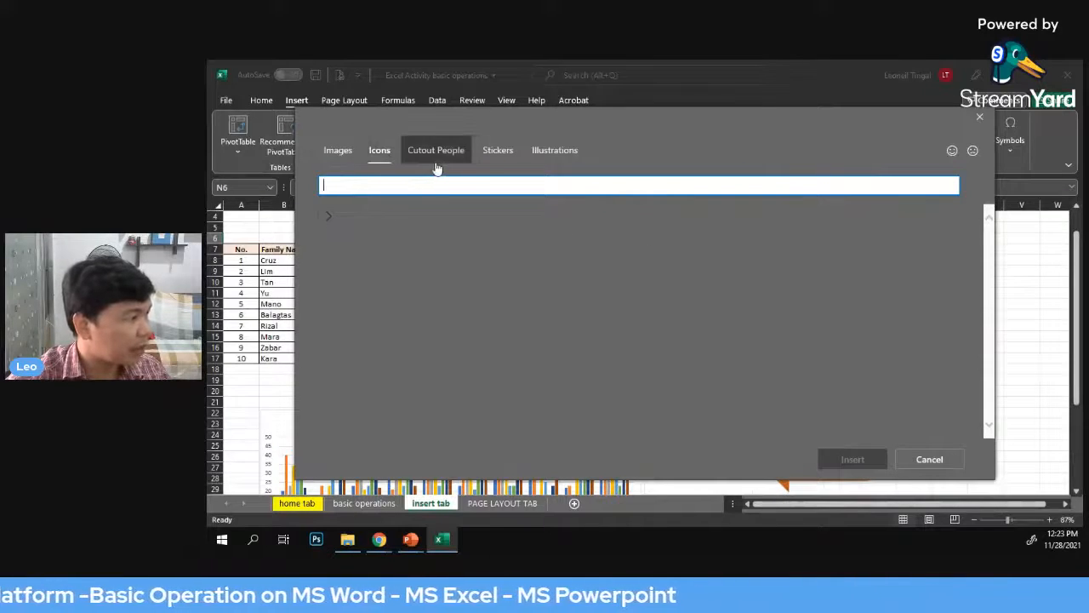
left_click(500, 158)
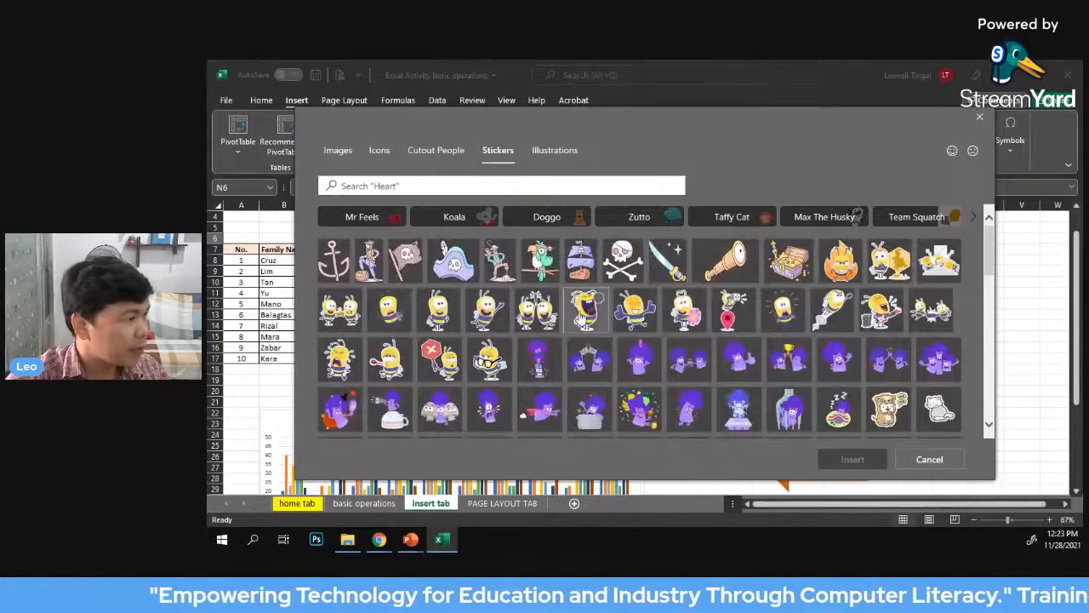
left_click(588, 313)
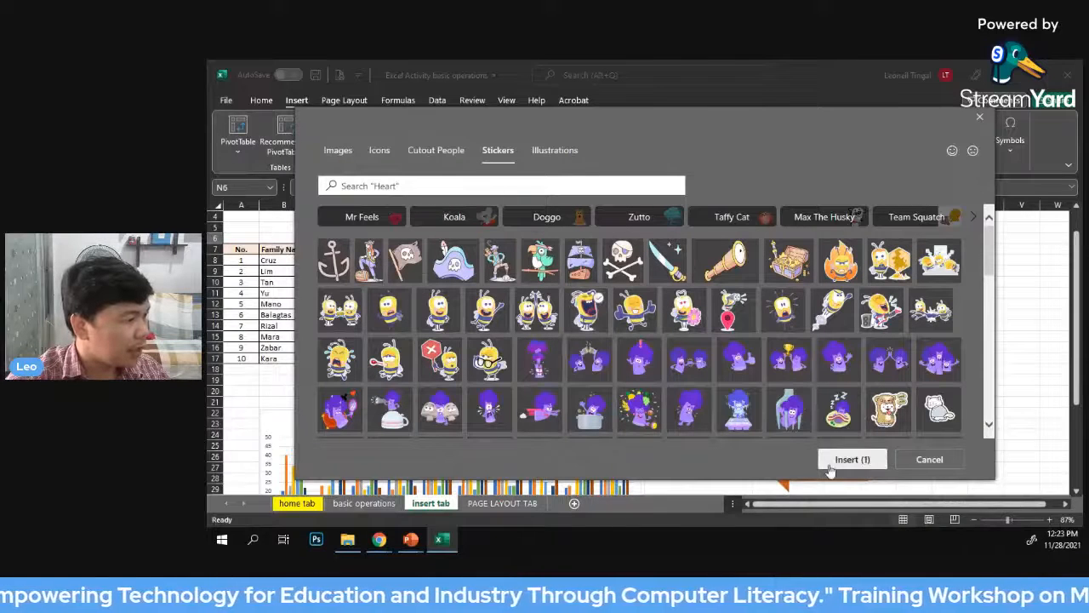
key("Return")
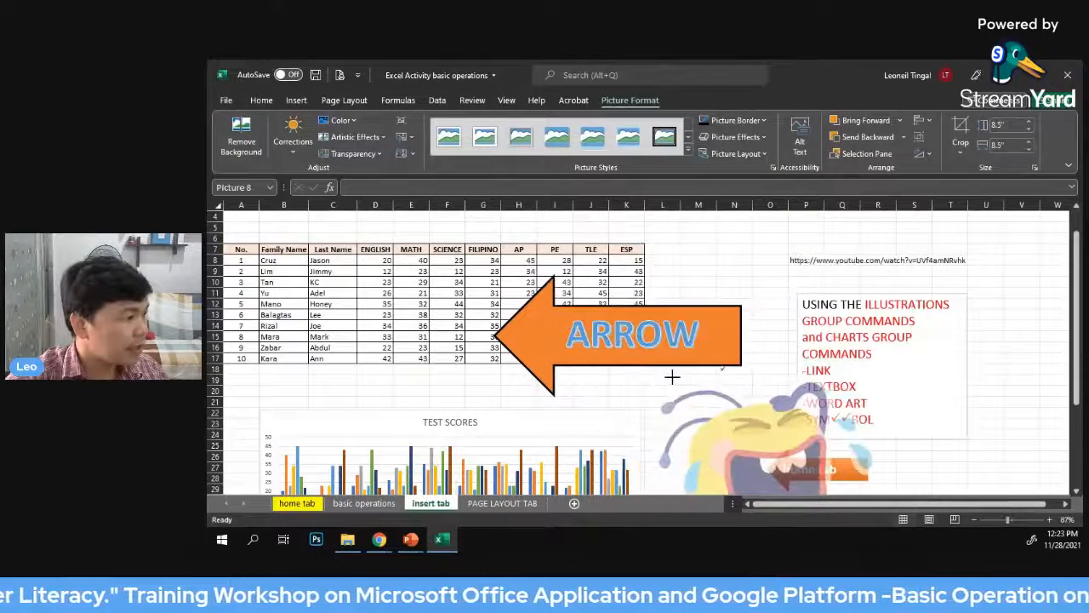
Shrink the bee sticker to about 2.86" by 2.86" and place it beside the instructions text box, around columns U to W
left_click_drag(672, 377, 672, 378)
left_click_drag(778, 444, 456, 263)
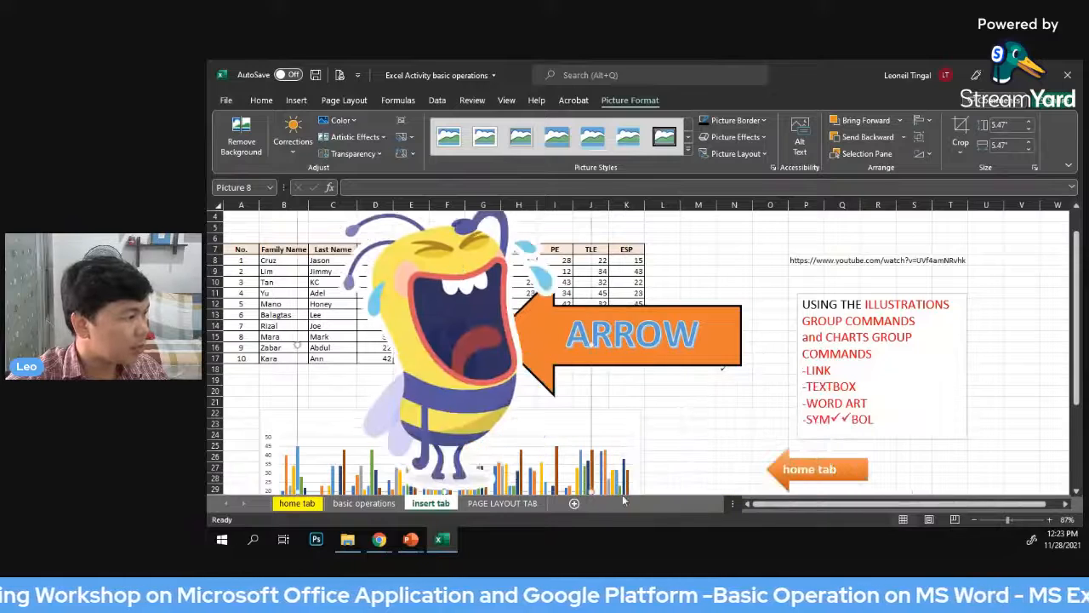
left_click_drag(592, 491, 454, 317)
left_click_drag(379, 256, 1007, 289)
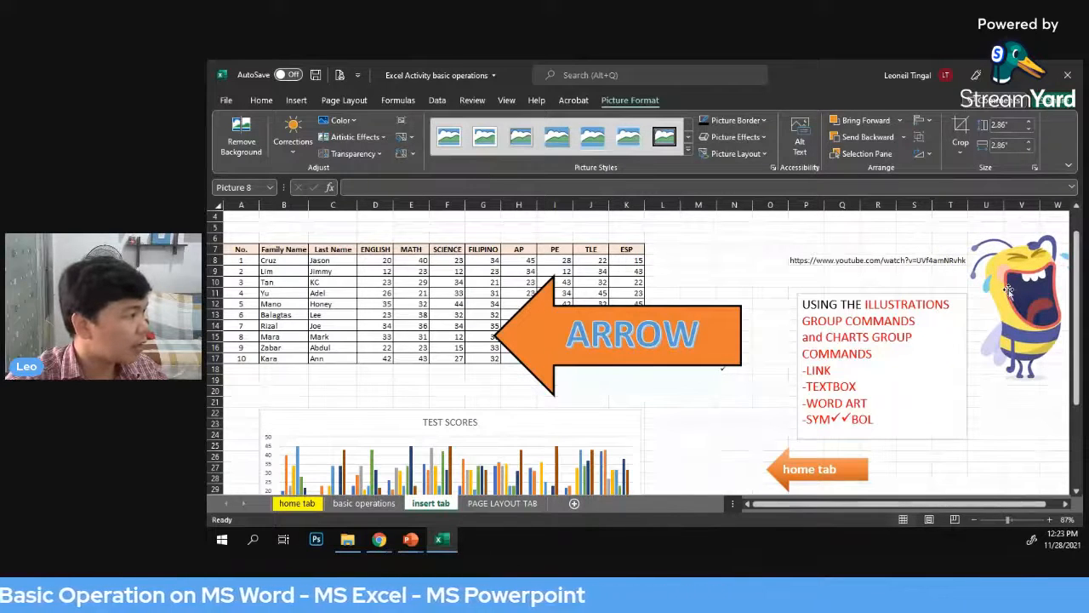
Insert the animated globe from the All Animated Models category of the stock 3D models
left_click(294, 100)
left_click(372, 145)
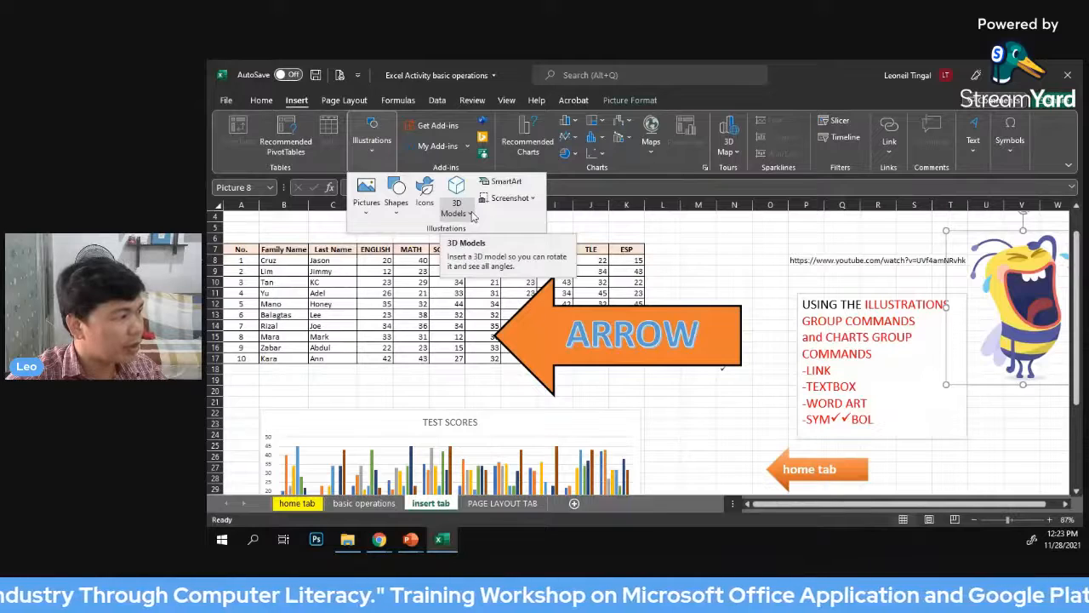
left_click(472, 214)
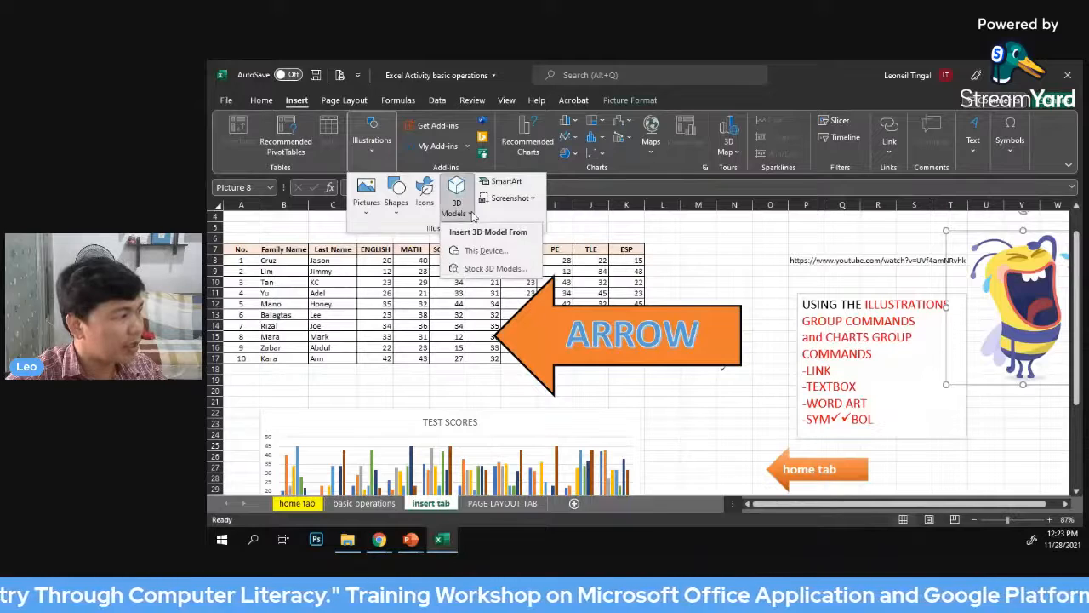
left_click(486, 269)
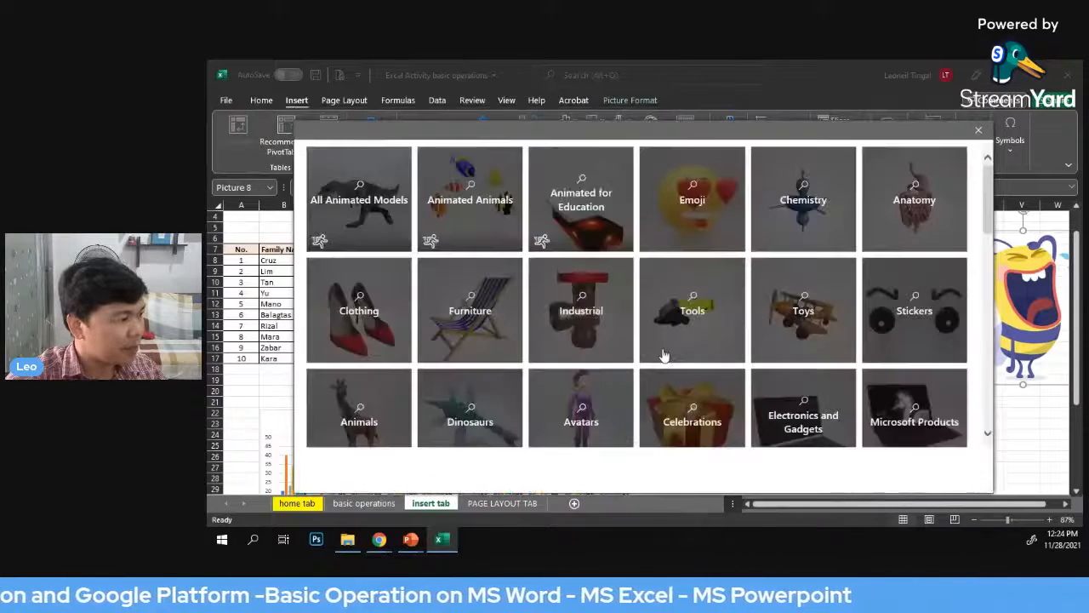
left_click(358, 198)
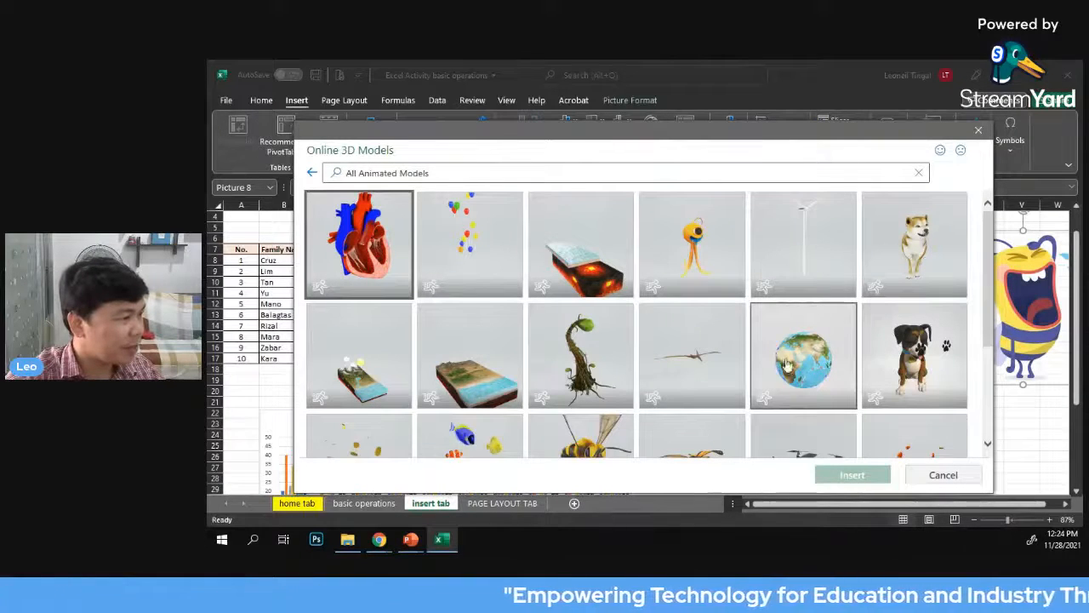
left_click(800, 371)
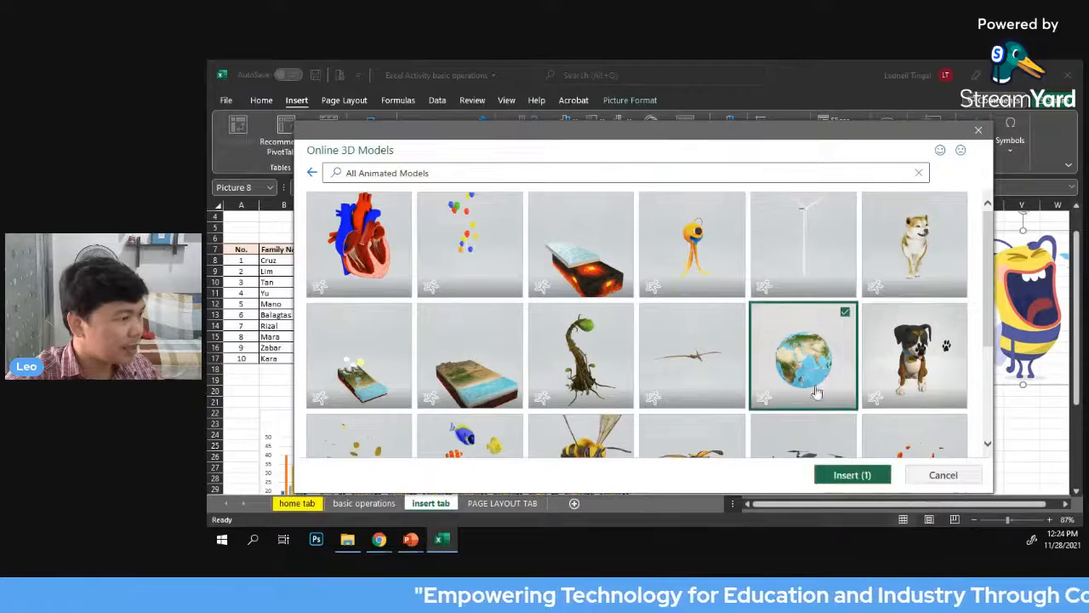
left_click(841, 478)
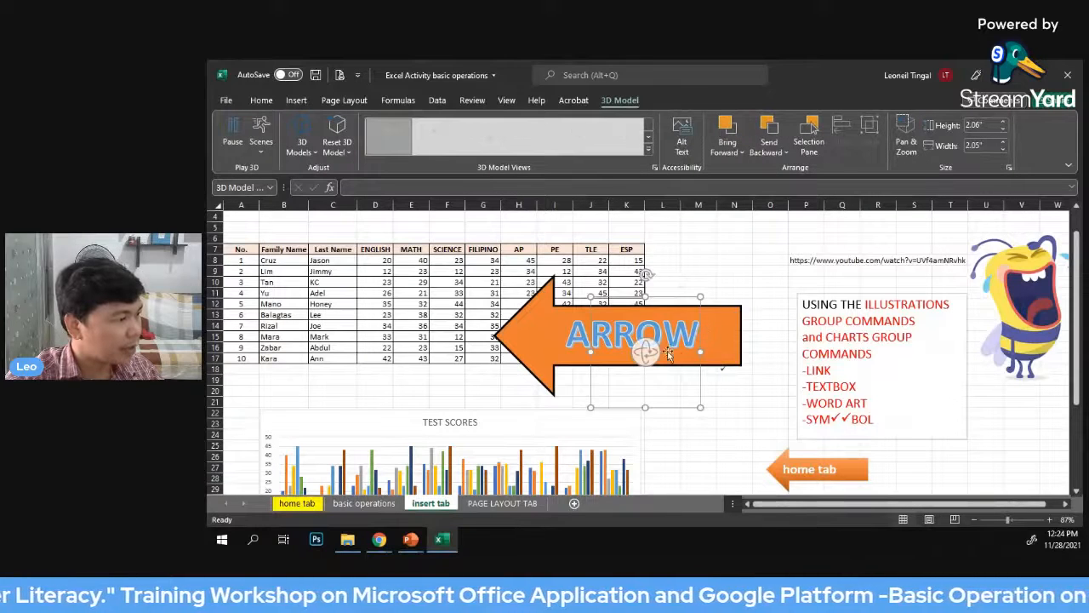
Move the globe off the orange ARROW shape and delete the arrow
scroll(667, 355, "down", 1)
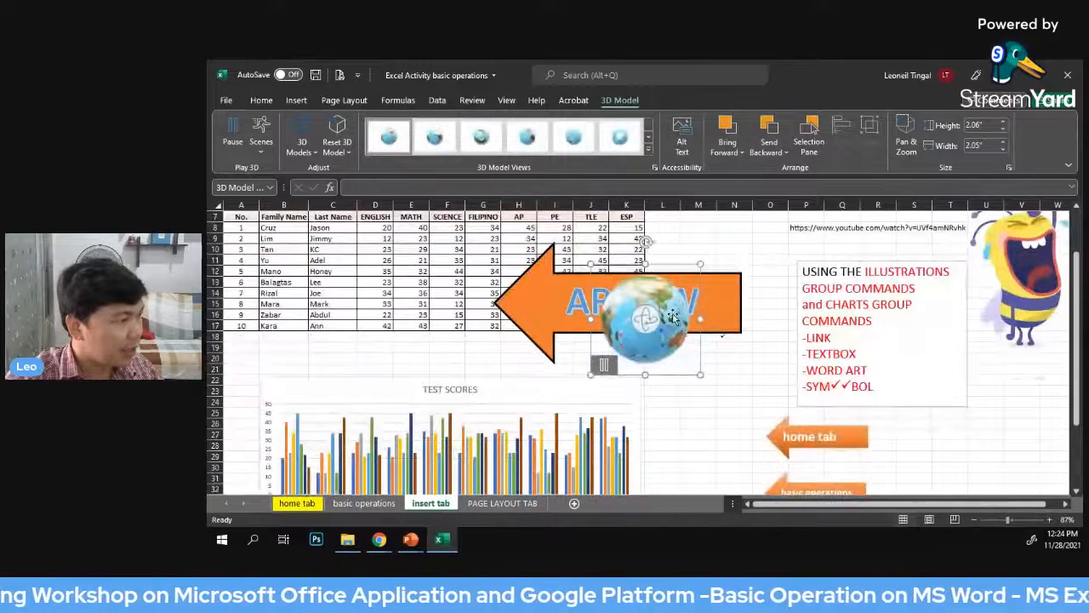
left_click_drag(647, 342, 789, 351)
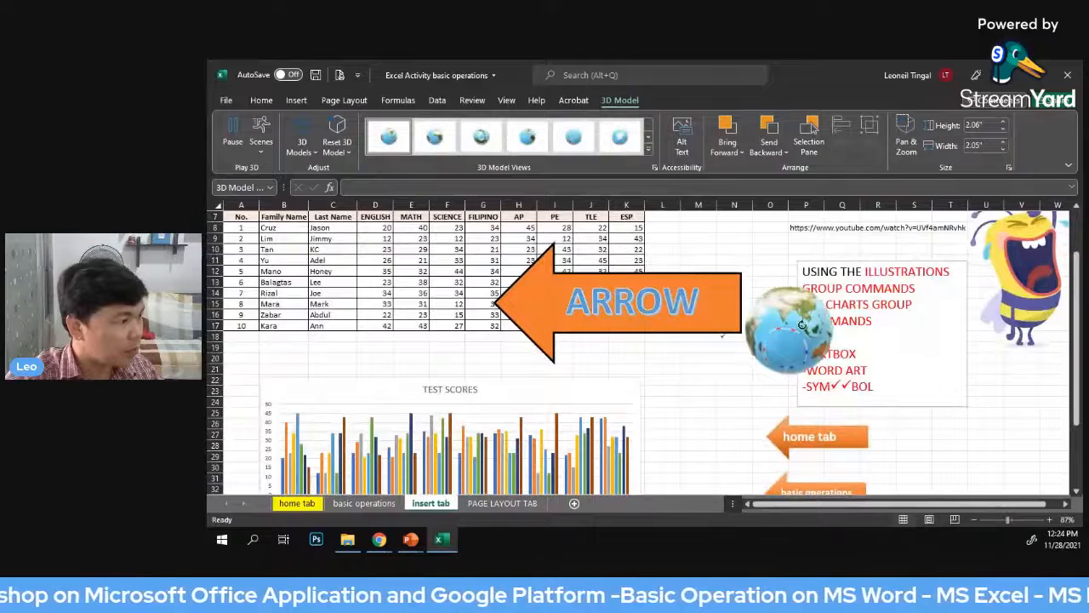
left_click(707, 332)
key("Delete")
Enlarge the globe to about 4.68" by 4.23" over the score table's last columns and rotate it to show Africa from the south
left_click_drag(789, 341, 700, 320)
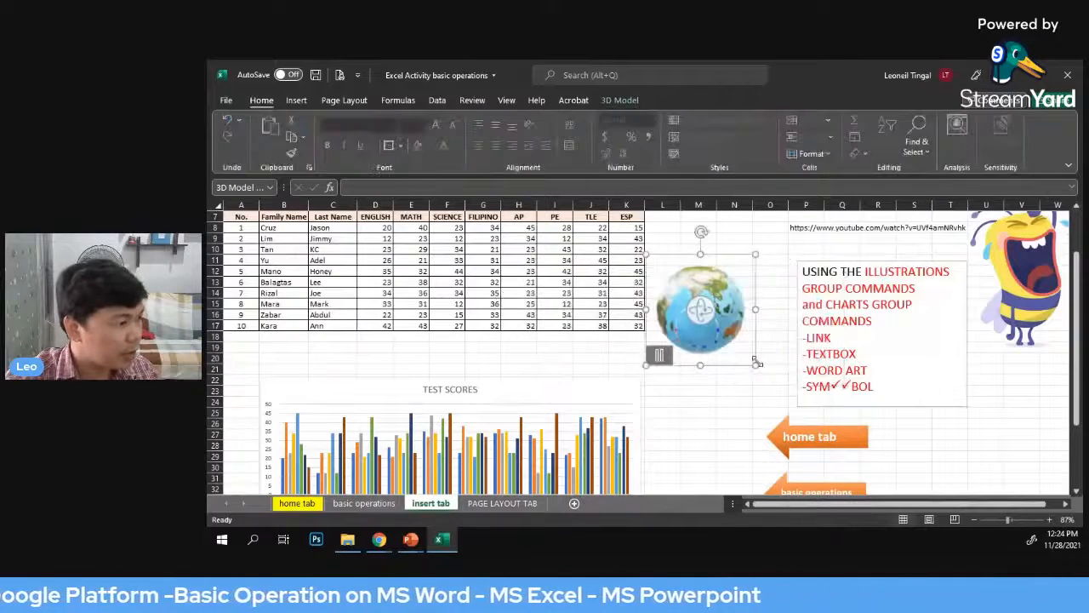
left_click_drag(756, 365, 837, 381)
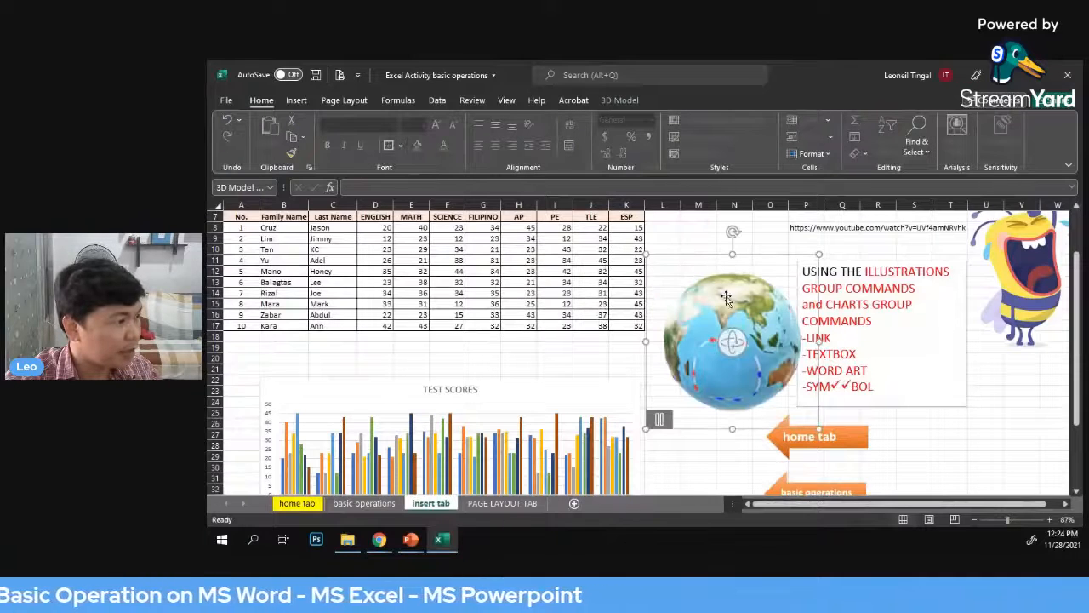
left_click_drag(736, 344, 802, 339)
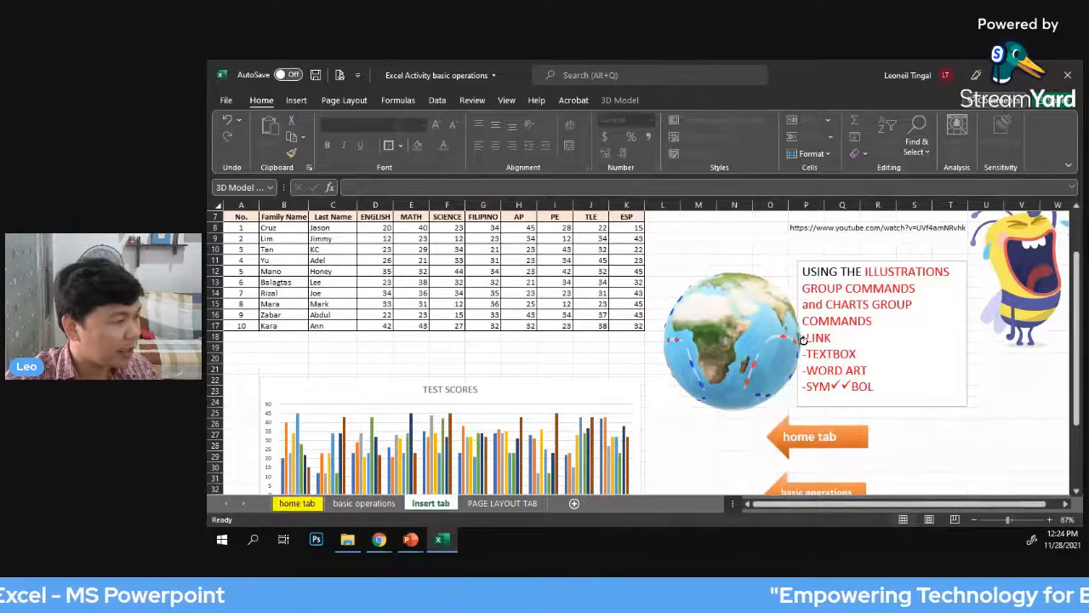
left_click_drag(802, 339, 616, 296)
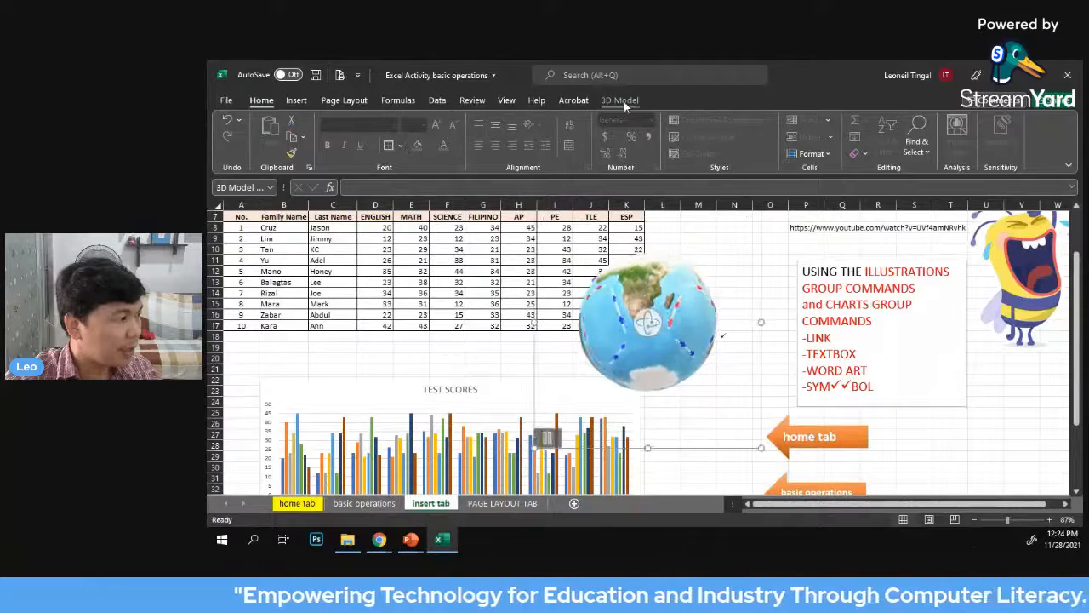
Apply a preset 3D model view to the globe that shows Asia and Australia
left_click(623, 103)
left_click(649, 149)
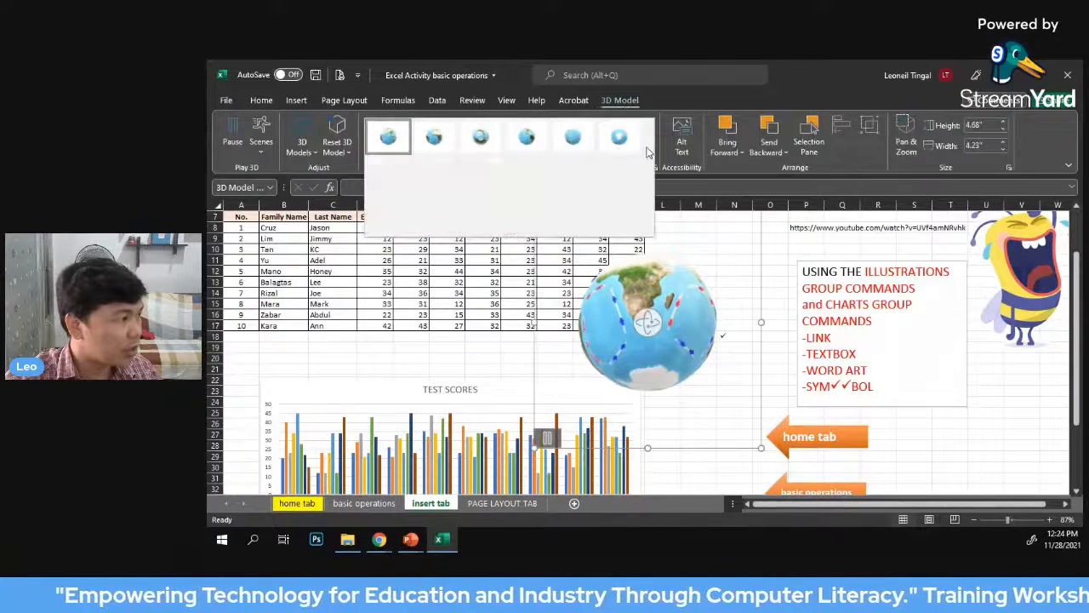
left_click(571, 174)
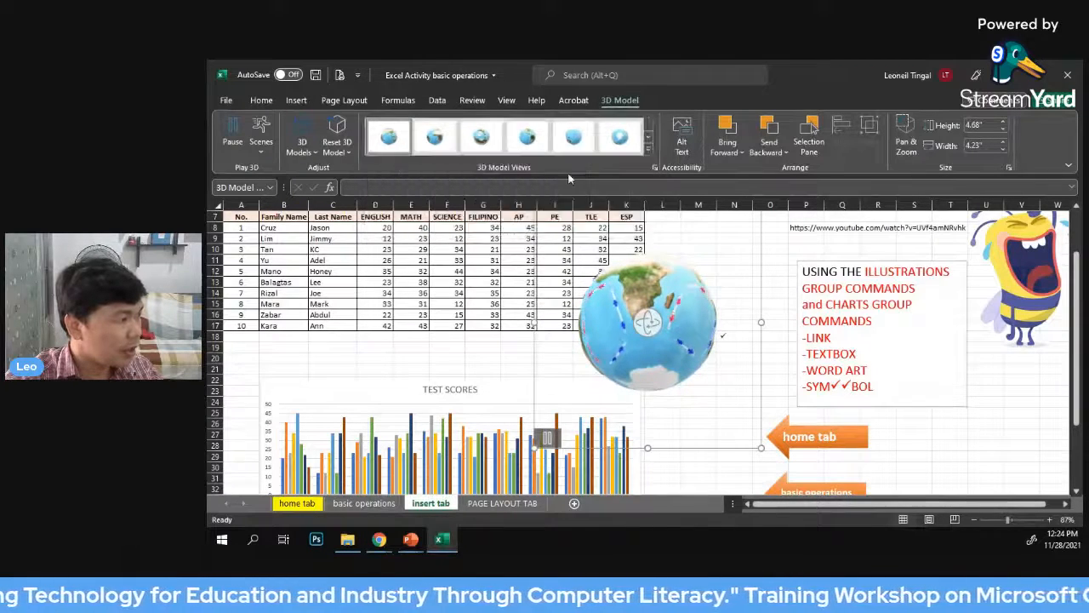
Apply the last preset 3D view to the globe and rotate it freehand to face Asia and Australia
left_click(648, 150)
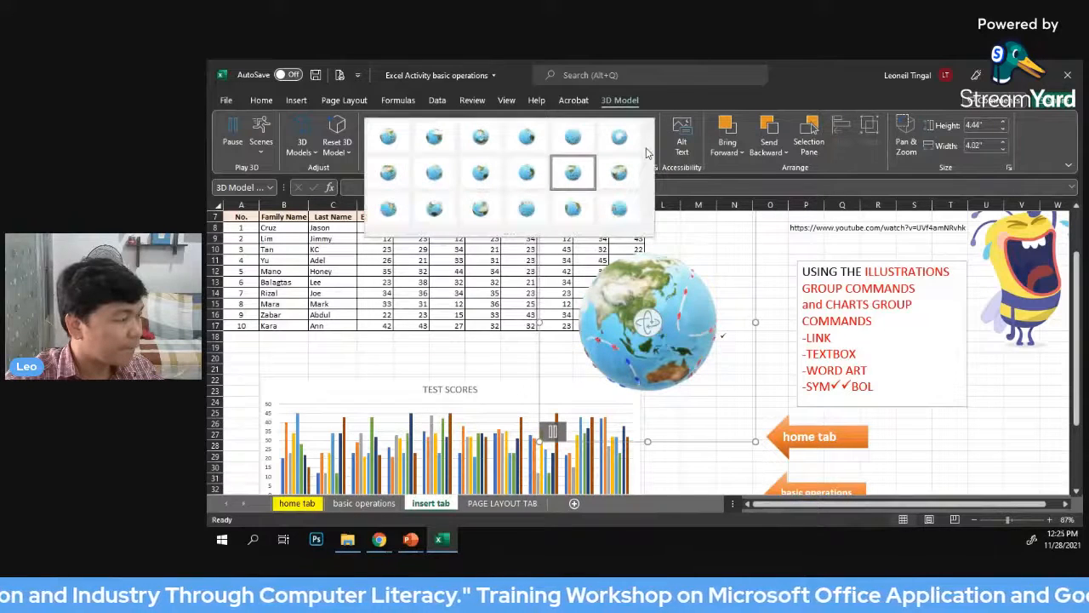
left_click(622, 212)
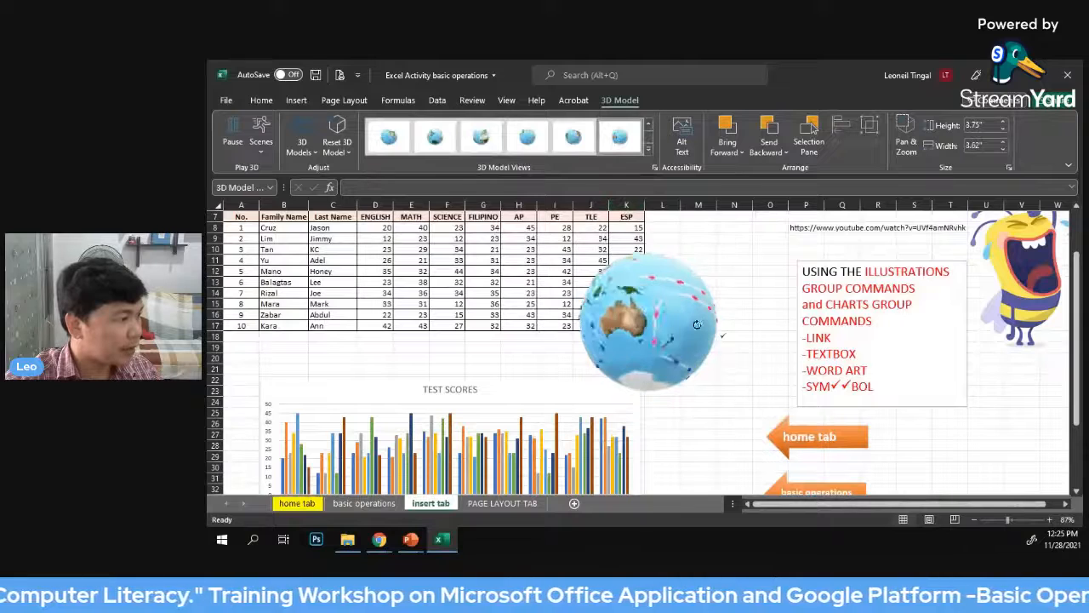
left_click_drag(698, 324, 614, 343)
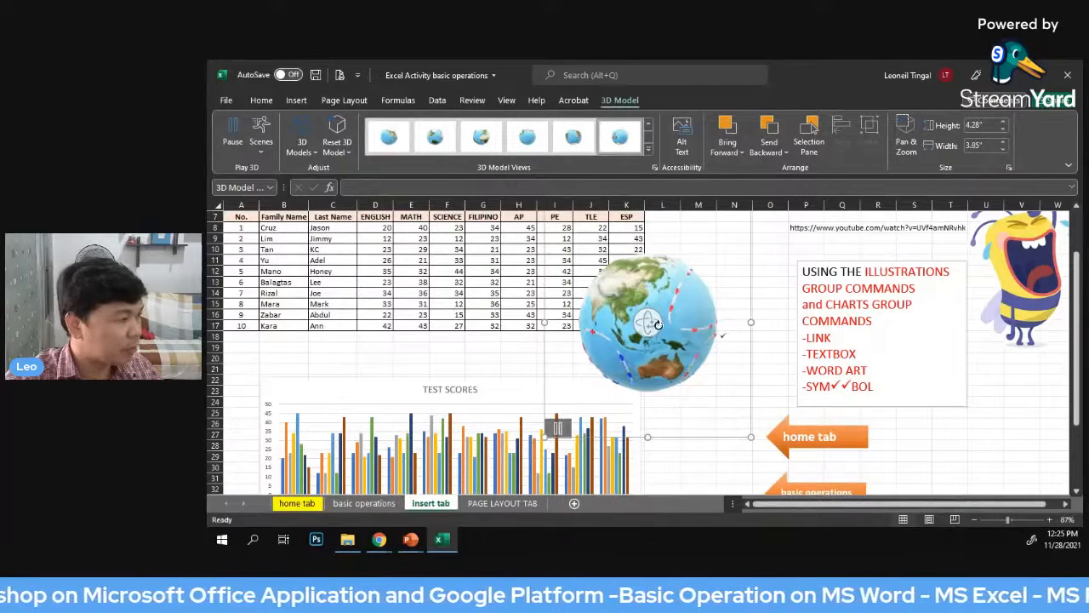
left_click_drag(668, 325, 711, 276)
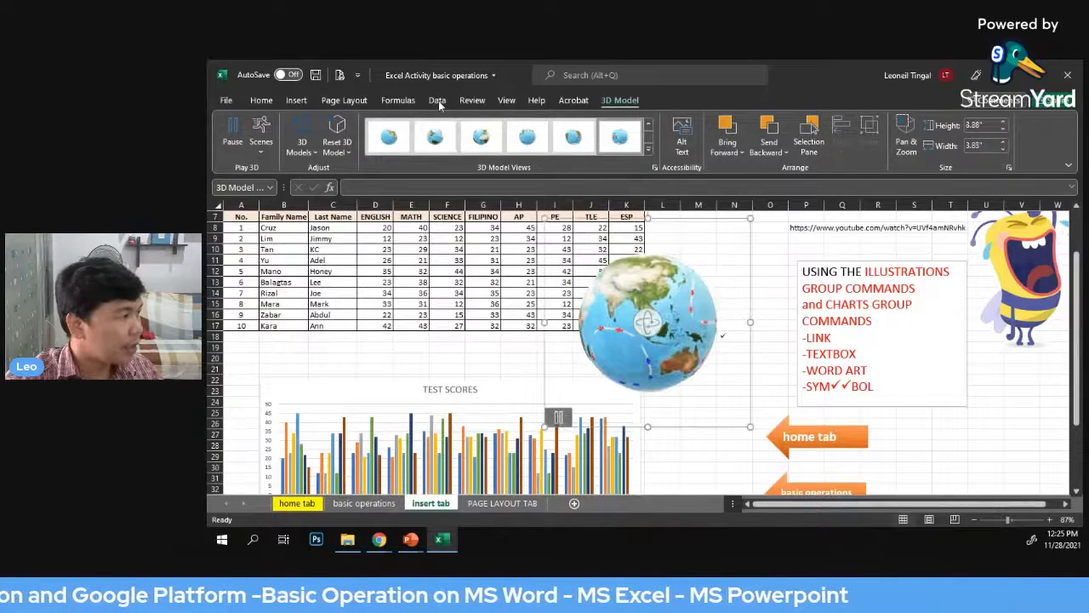
Delete the MATH series from the TEST SCORES chart
left_click(297, 101)
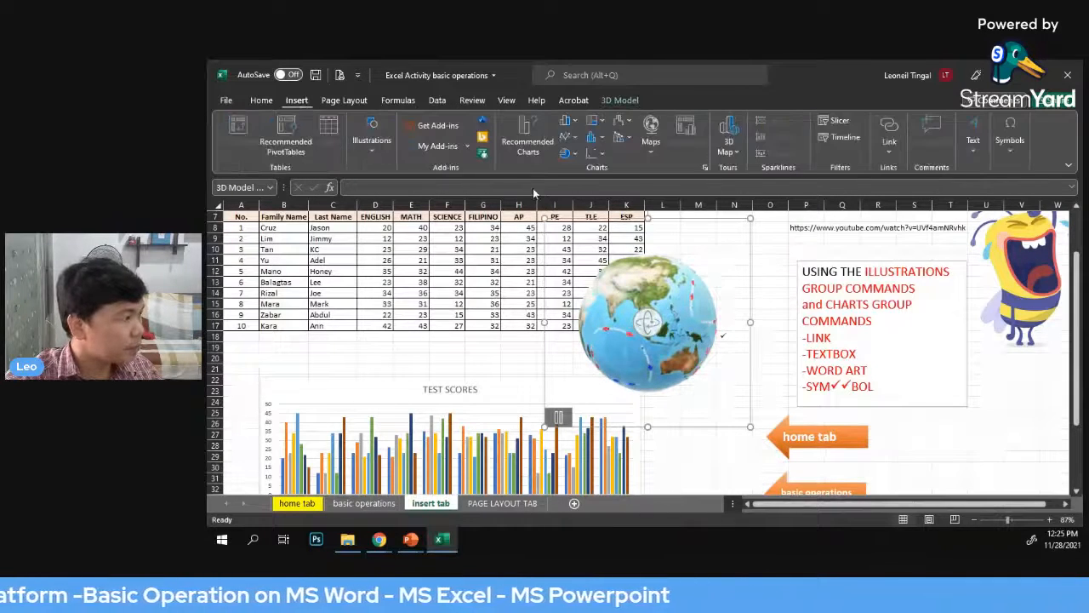
left_click(371, 143)
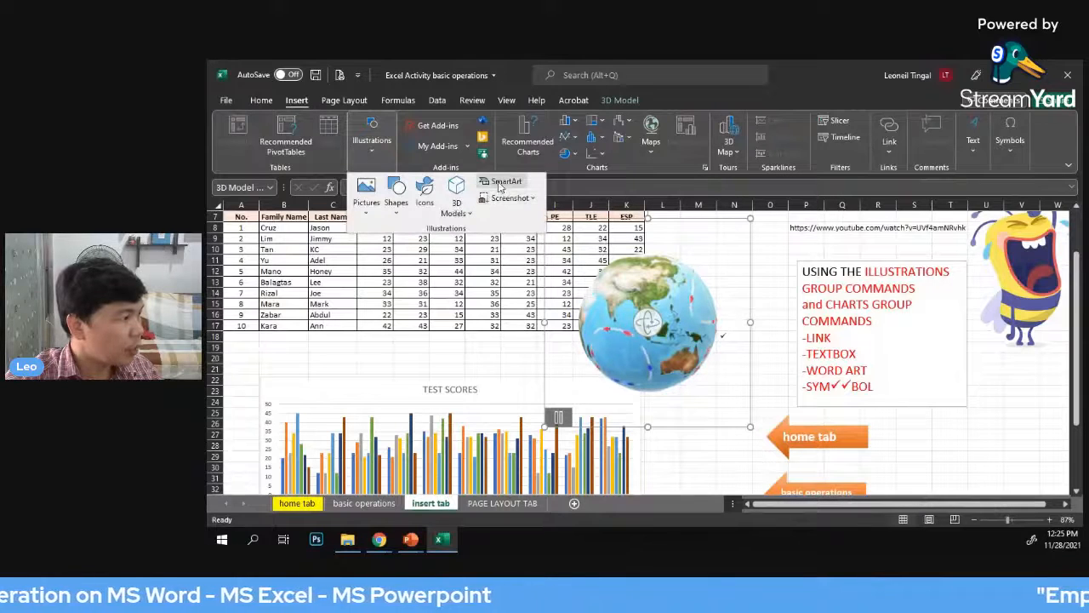
scroll(706, 372, "down", 2)
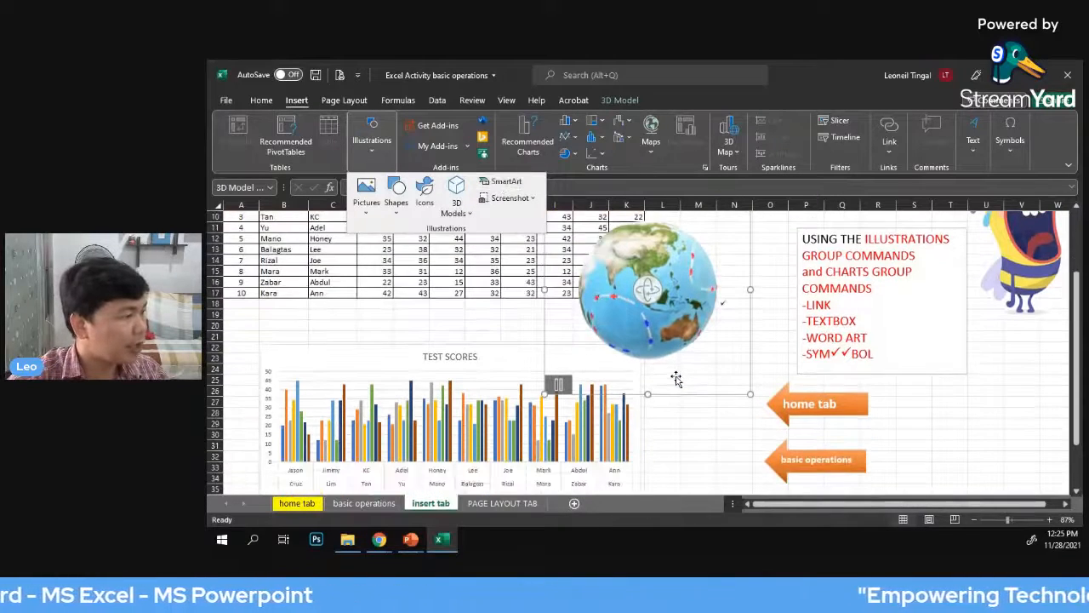
left_click(607, 409)
left_click(605, 407)
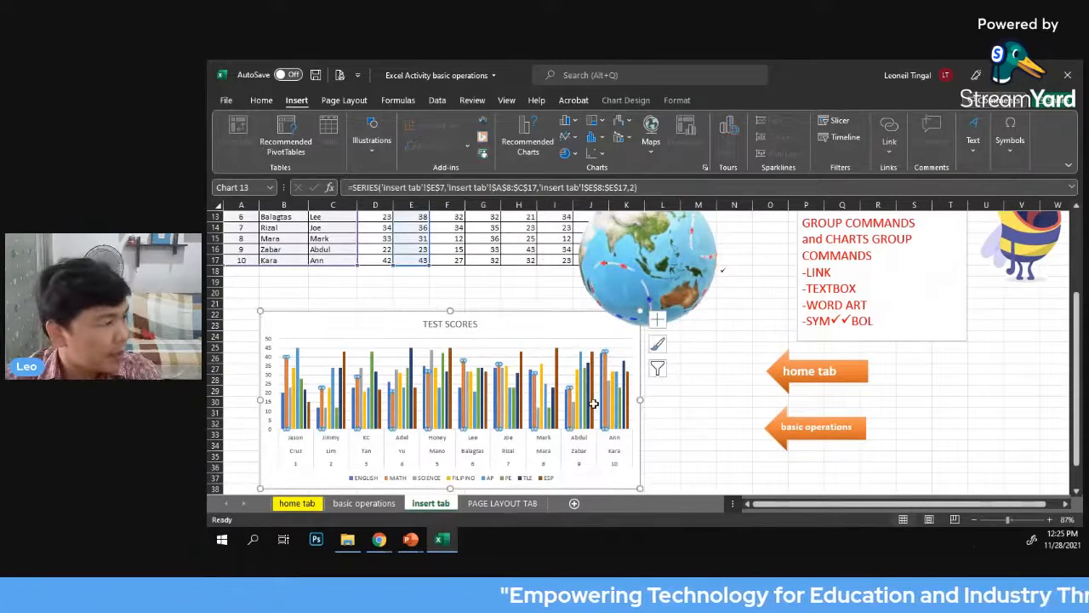
key("Escape")
key("Escape")
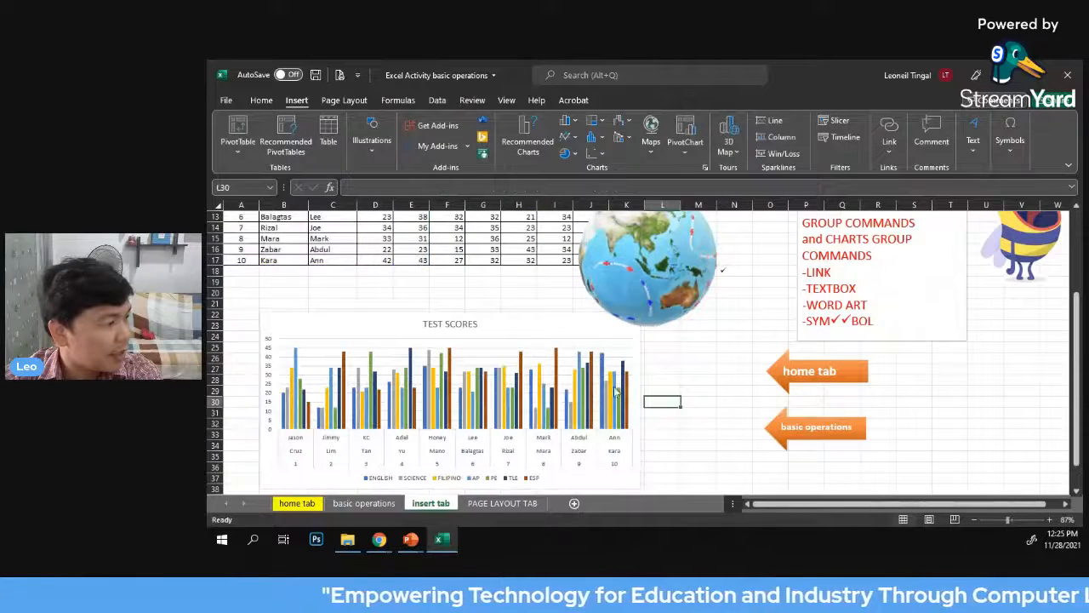
Remove the TEST SCORES chart and the 3D globe from the insert tab sheet
left_click(594, 399)
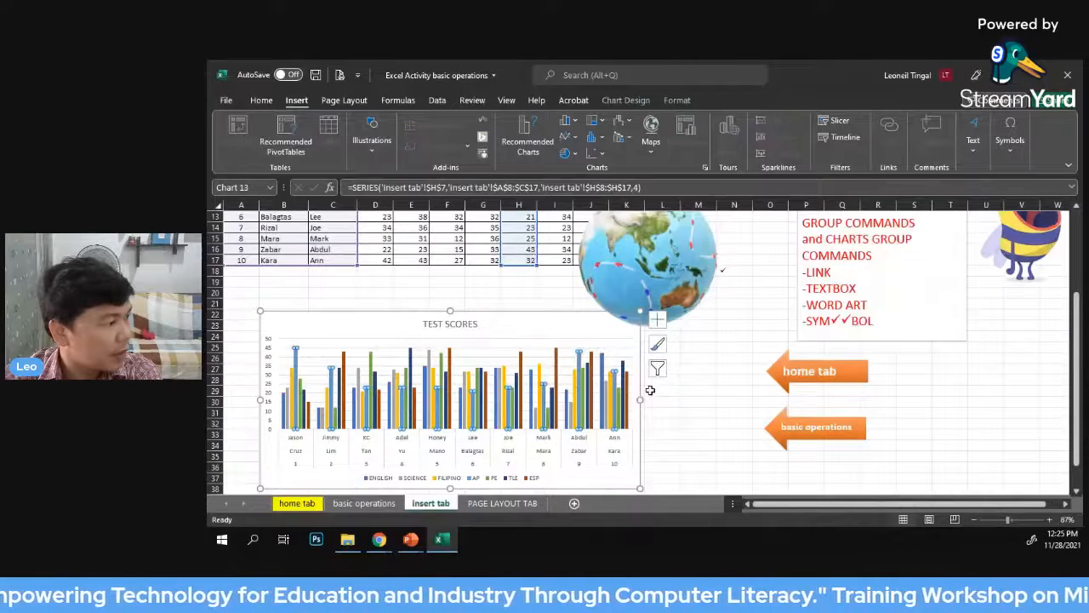
key("ctrl+z")
key("ctrl+z")
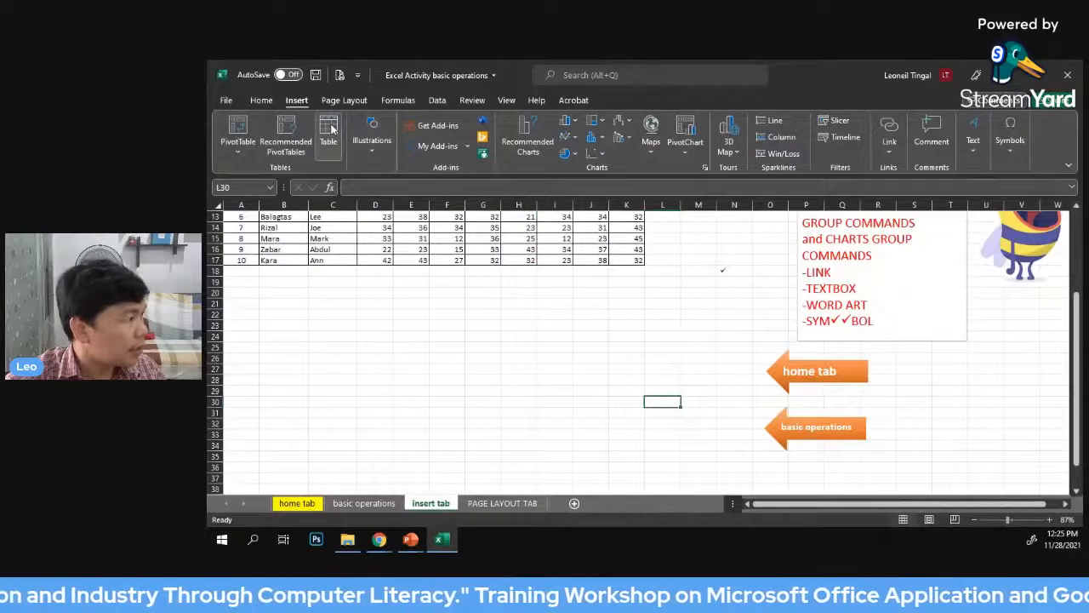
Insert a Continuous Block Process SmartArt graphic from the Process category
left_click(367, 132)
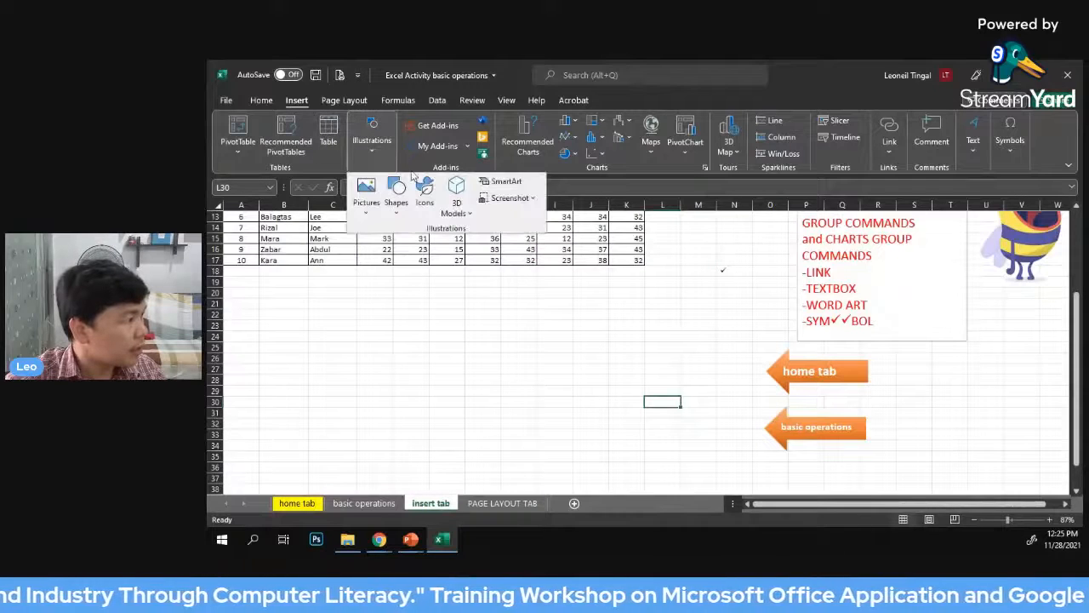
left_click(496, 183)
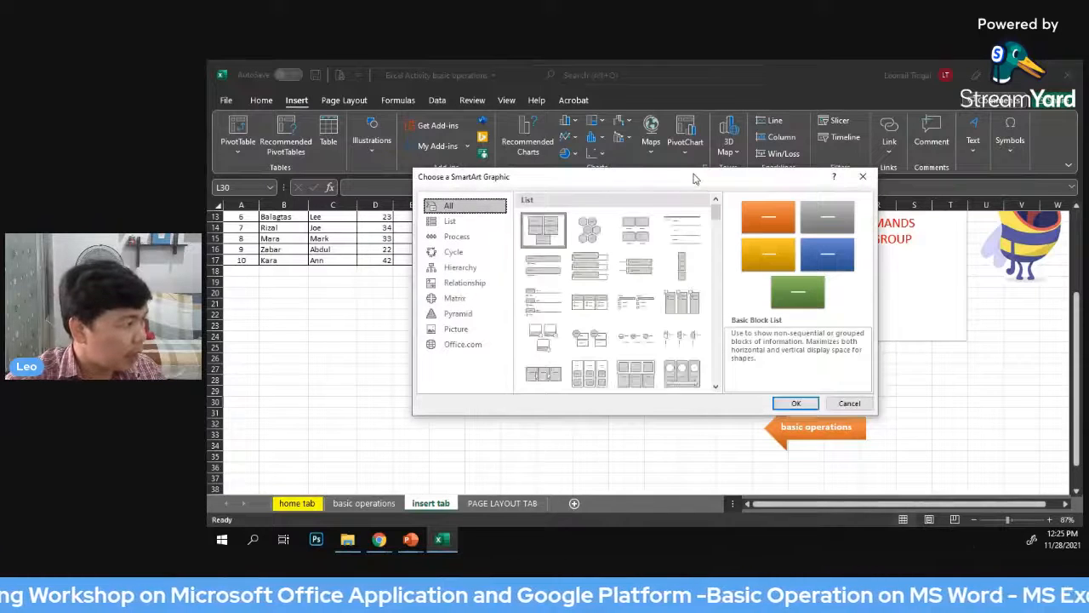
left_click_drag(694, 179, 587, 184)
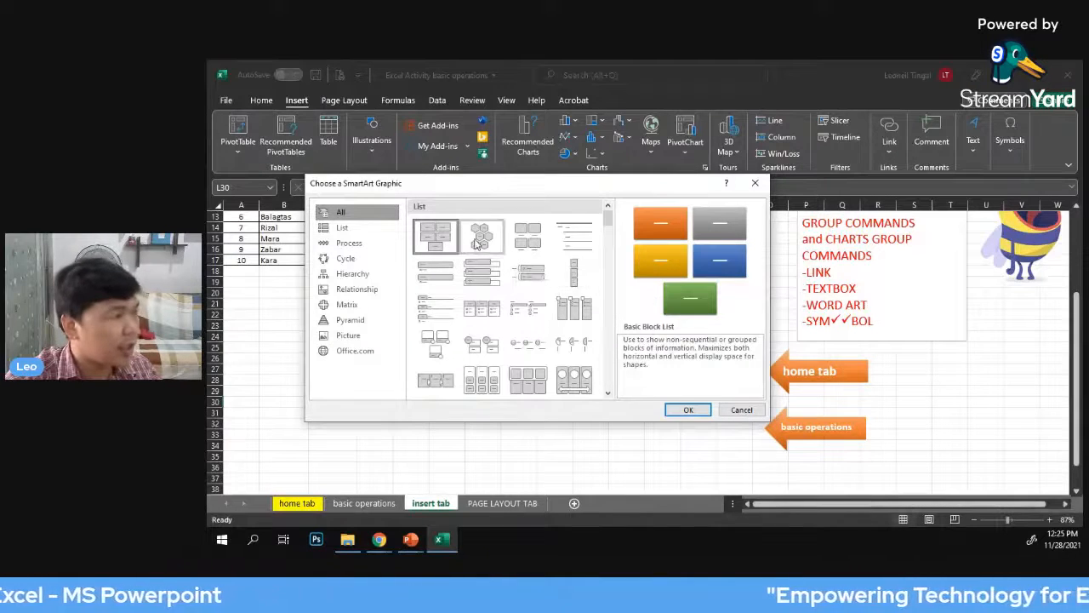
left_click(350, 243)
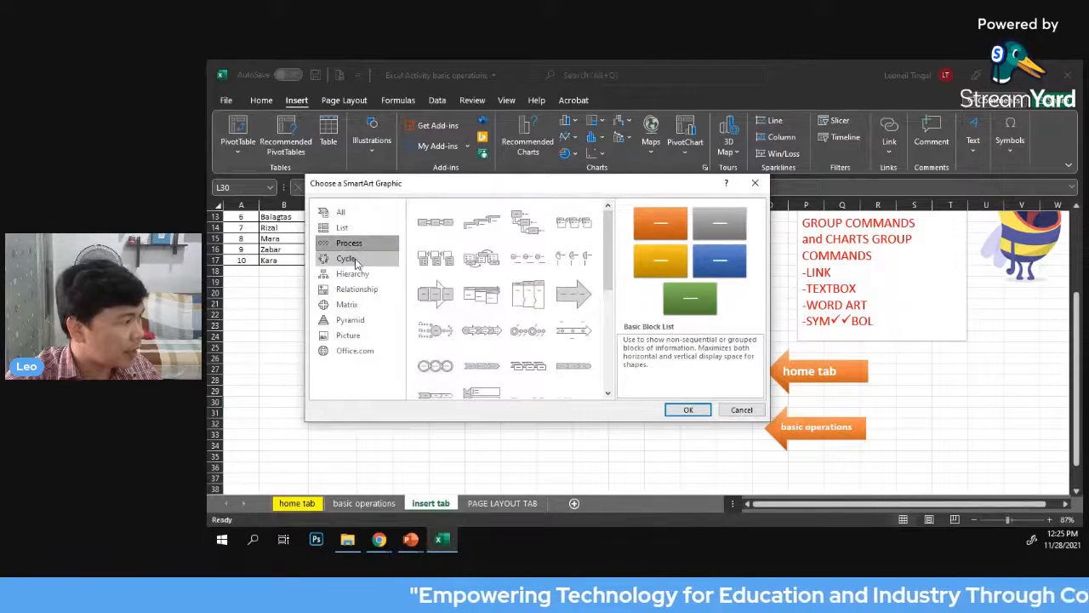
left_click(356, 259)
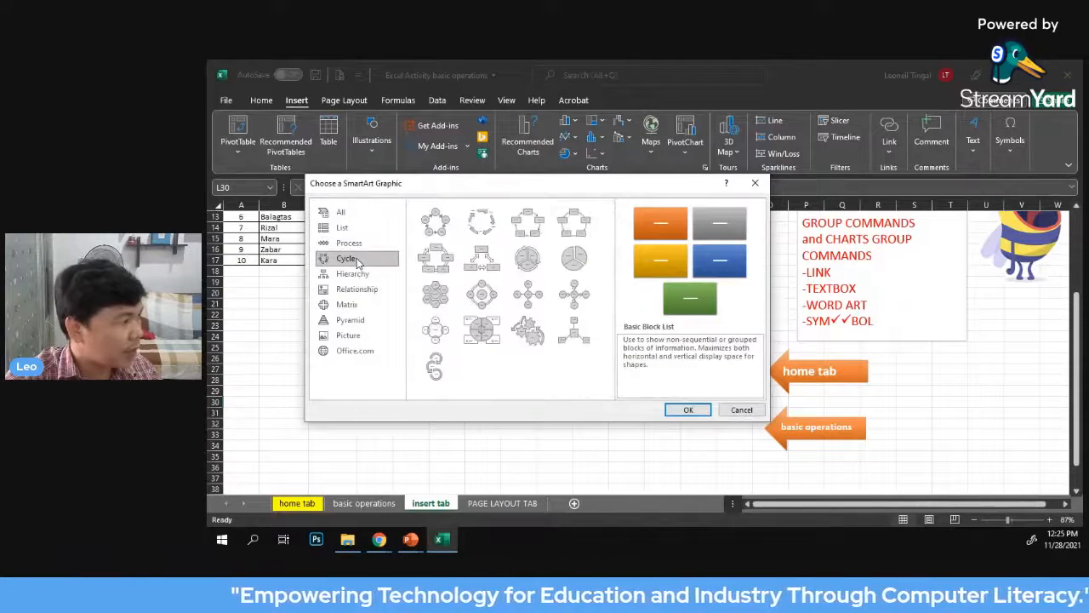
left_click(338, 246)
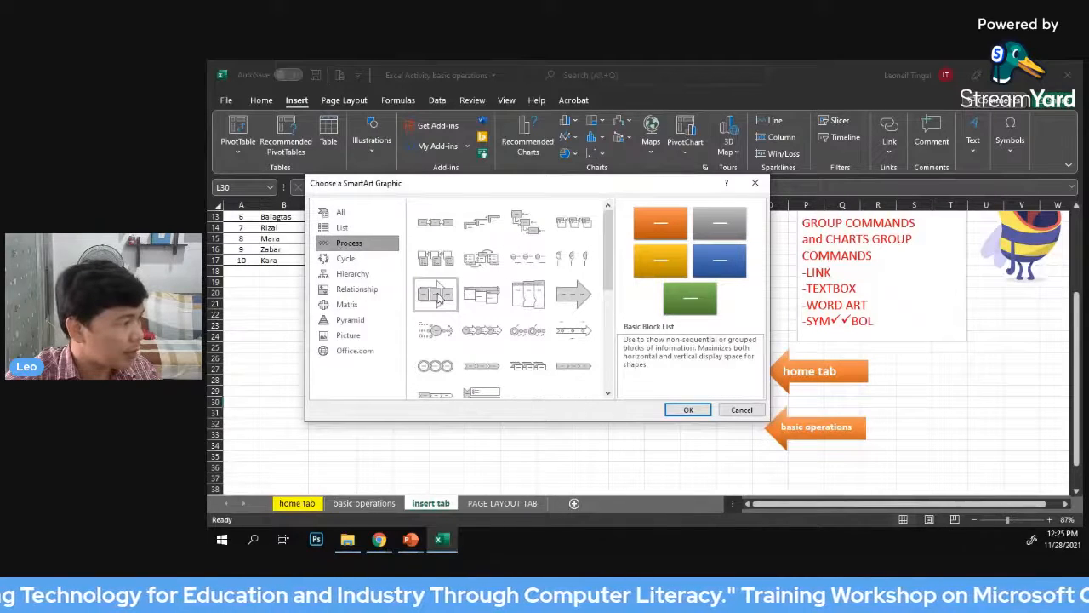
left_click(437, 295)
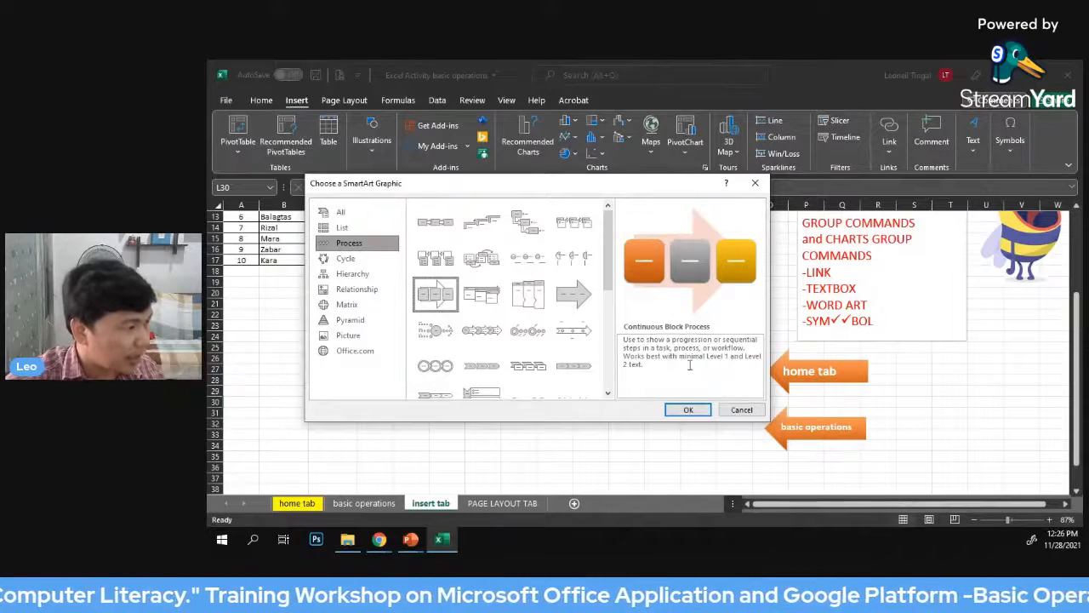
left_click(688, 409)
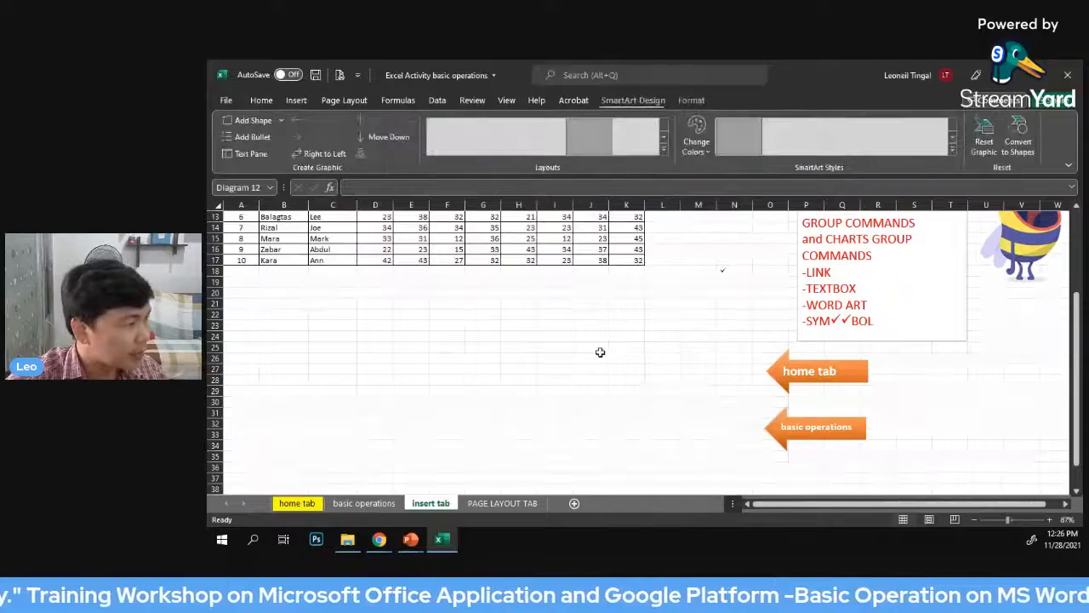
Place the SmartArt graphic just below the score table and shrink it to span about columns D to I
left_click_drag(691, 272, 533, 276)
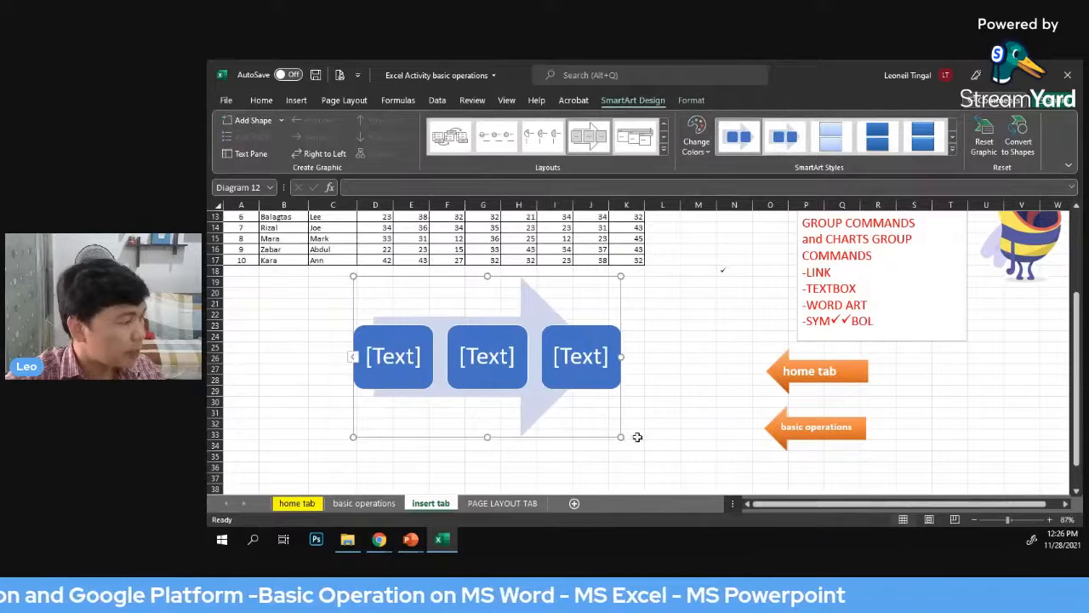
left_click_drag(621, 438, 554, 386)
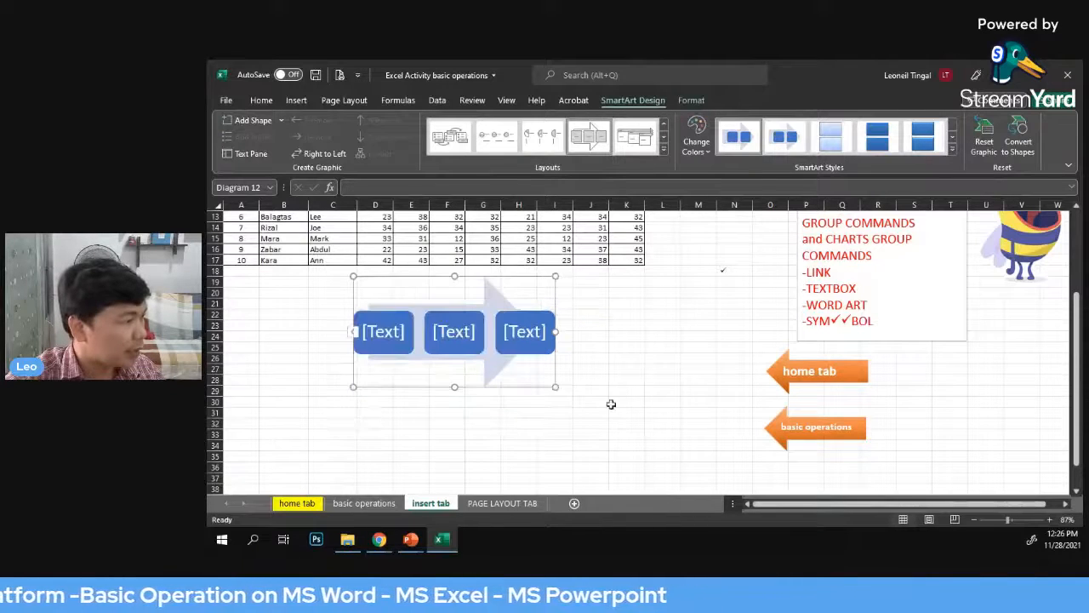
Recolor the SmartArt graphic with the Colorful variation that runs from orange to gray
left_click(492, 300)
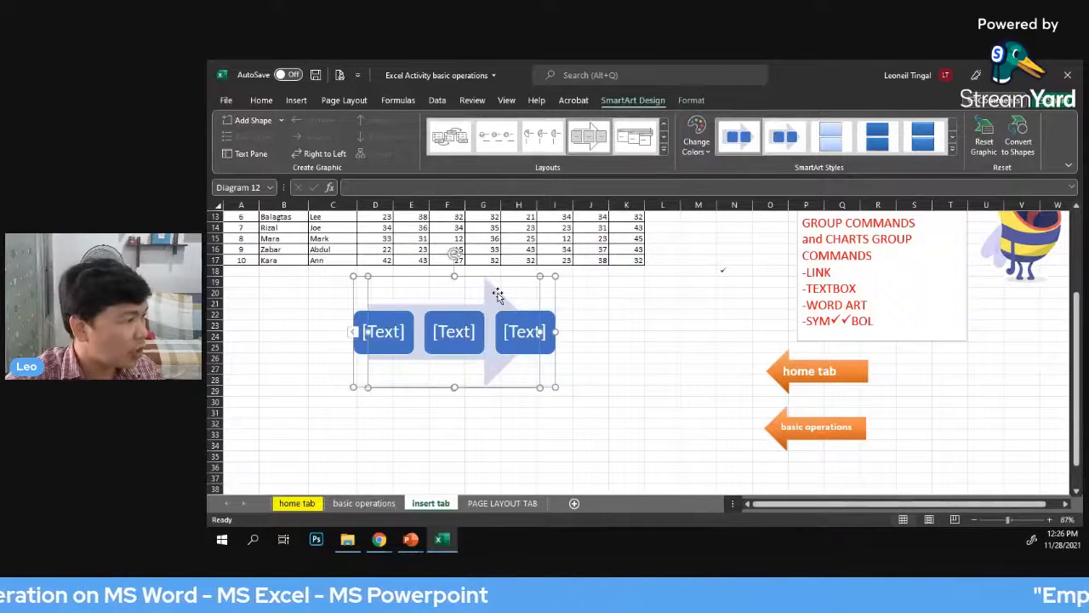
left_click(686, 99)
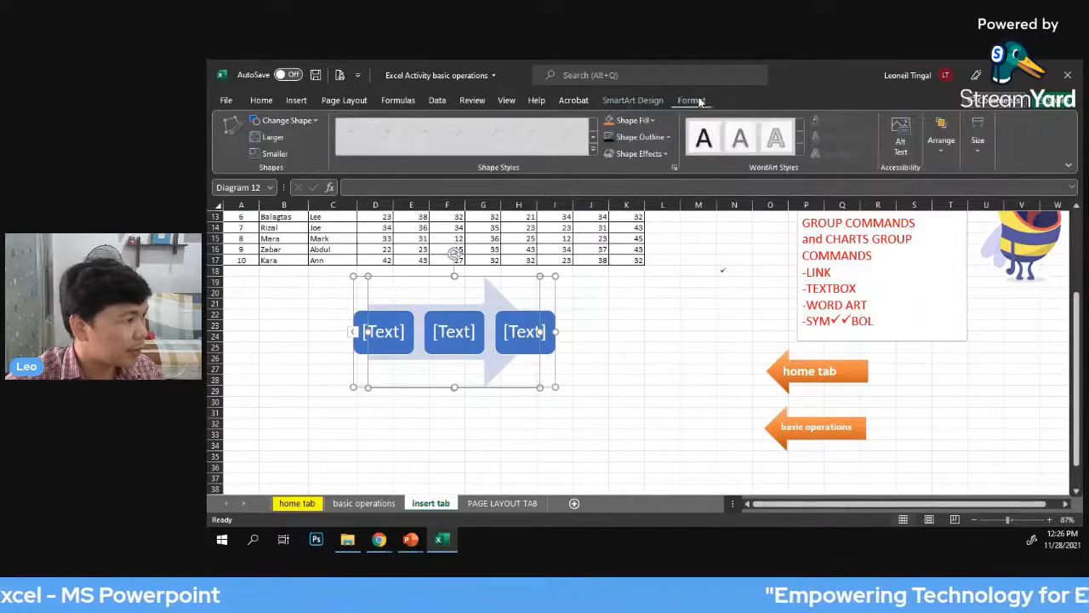
left_click(630, 101)
left_click(700, 147)
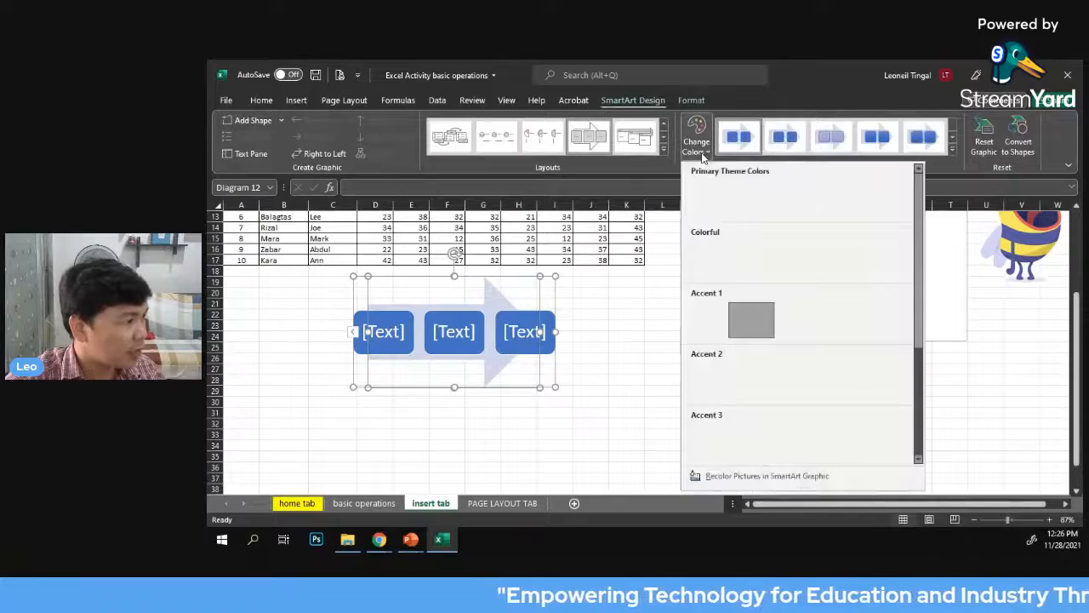
left_click(745, 258)
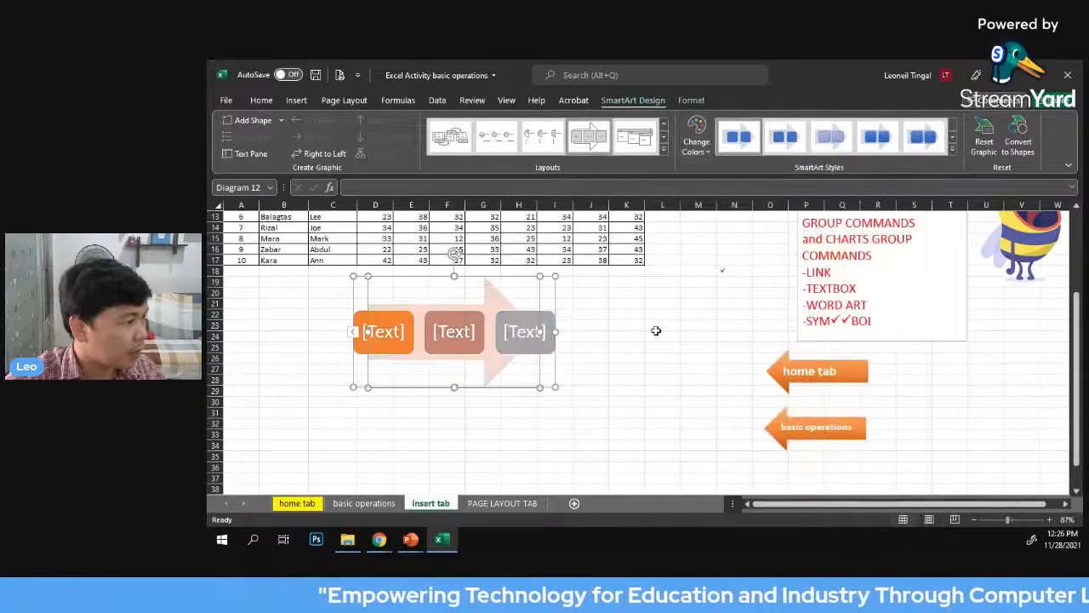
left_click(672, 329)
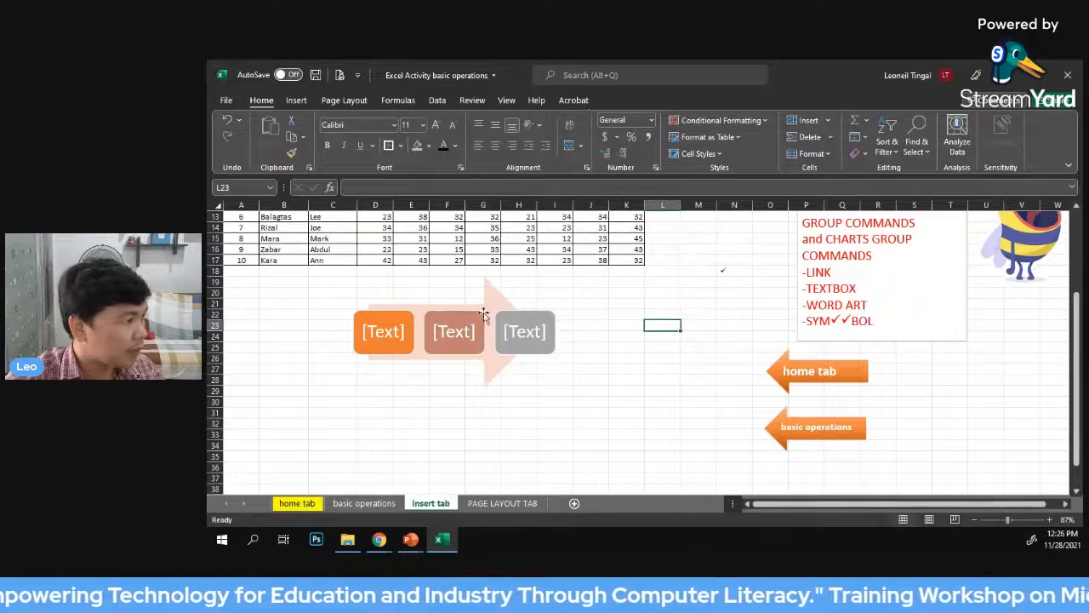
key("Up")
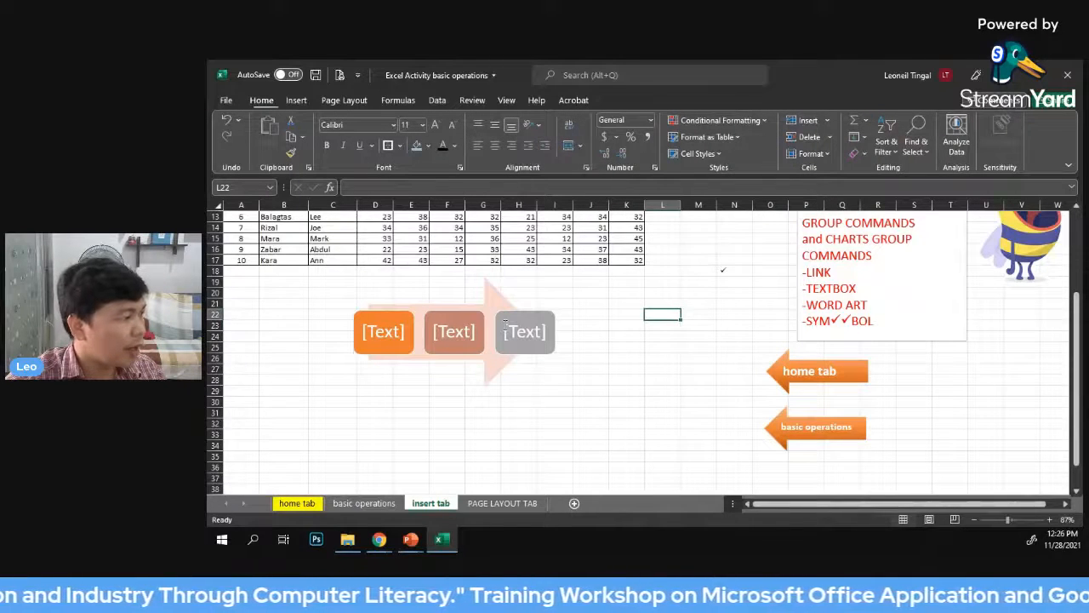
left_click(506, 322)
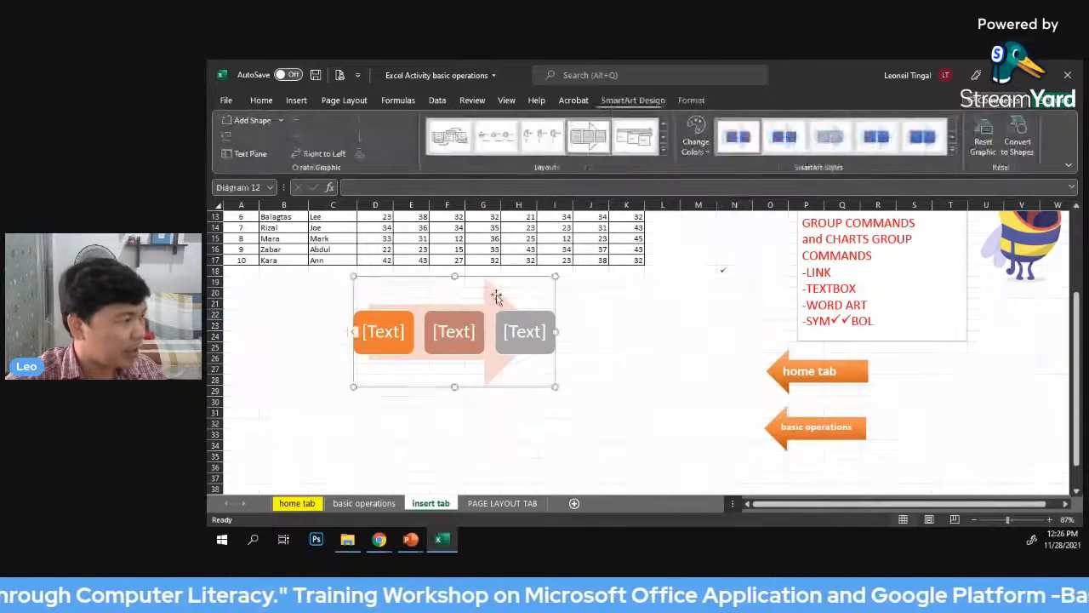
left_click(672, 326)
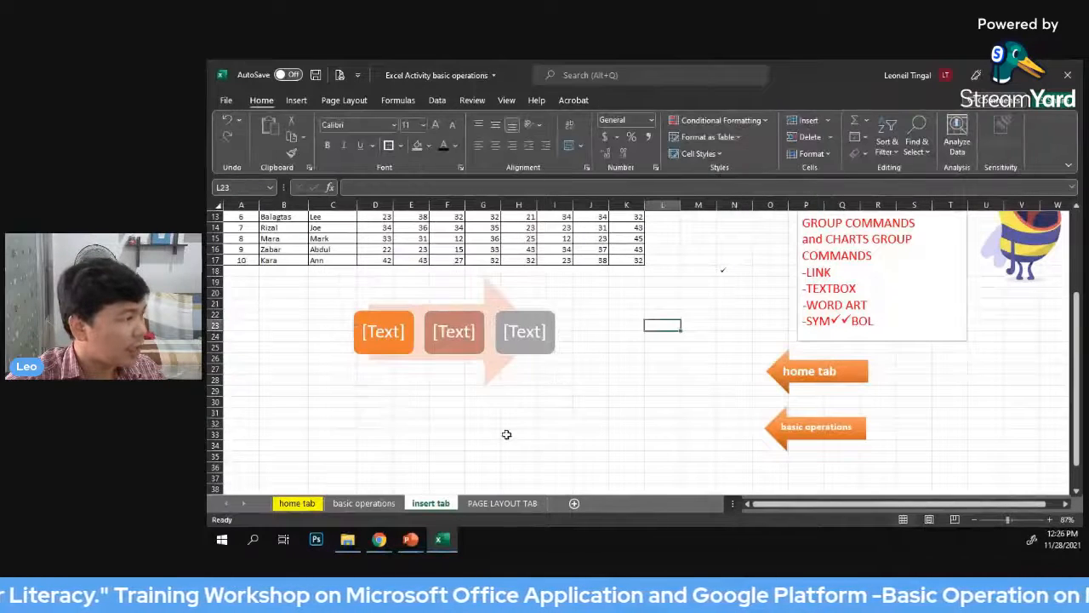
scroll(720, 324, "up", 1)
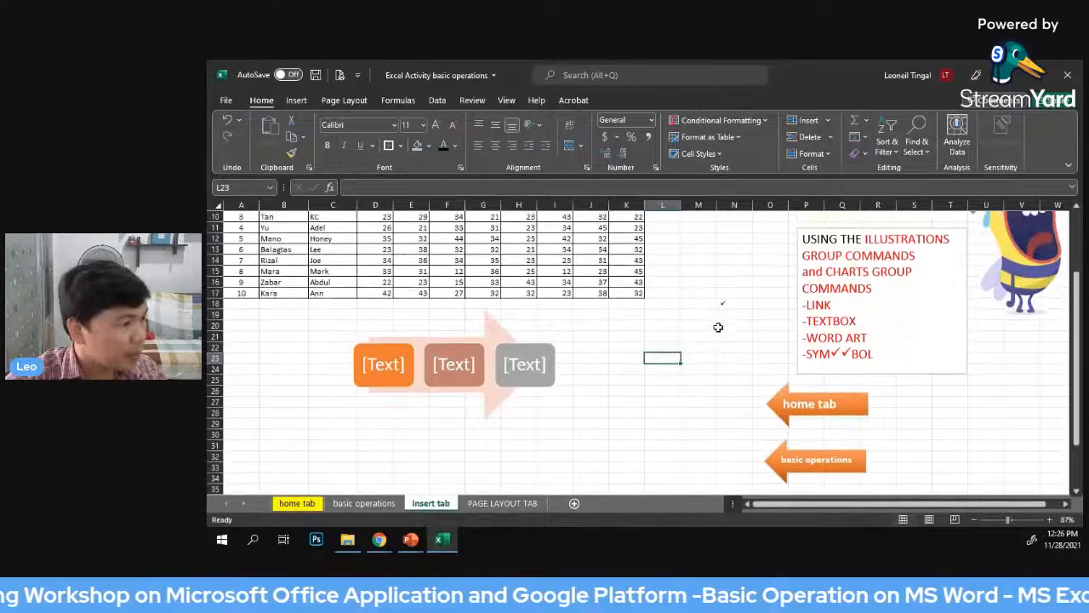
scroll(595, 333, "up", 1)
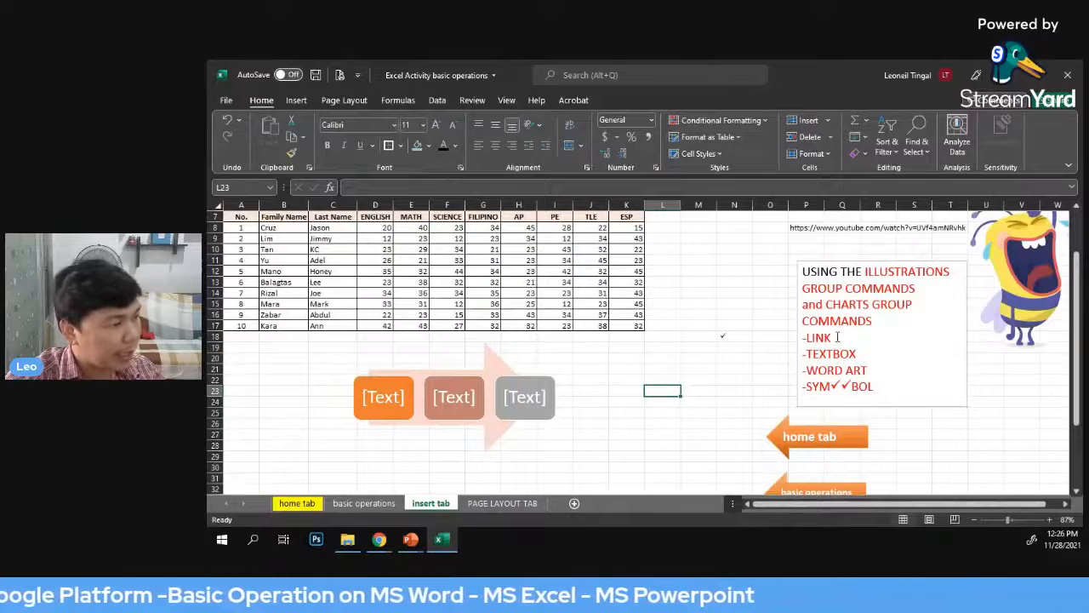
left_click_drag(837, 338, 800, 338)
left_click(695, 312)
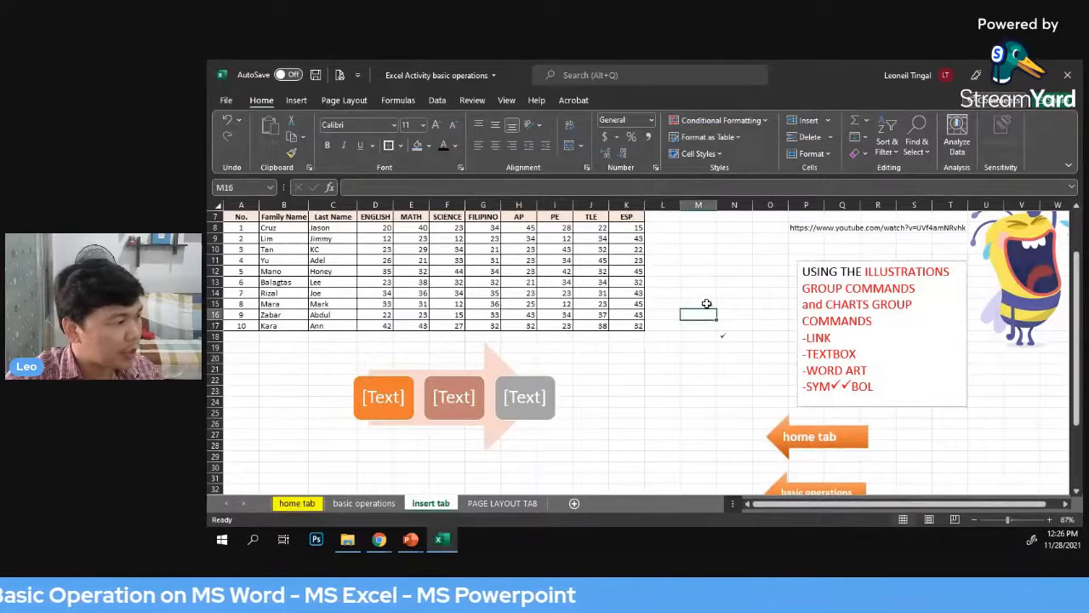
left_click(719, 292)
scroll(719, 292, "down", 1)
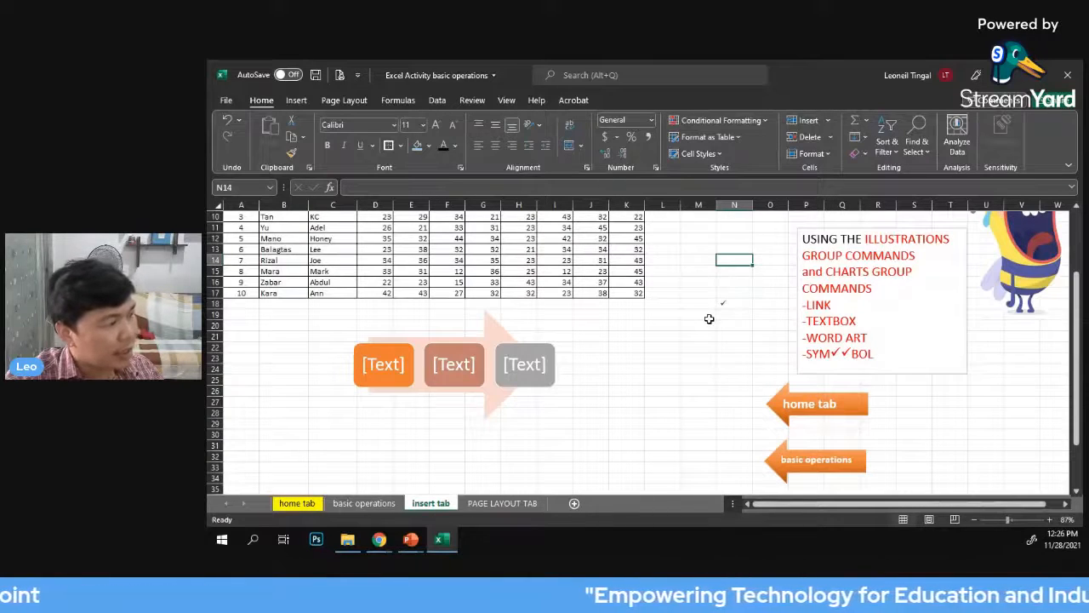
scroll(698, 330, "up", 1)
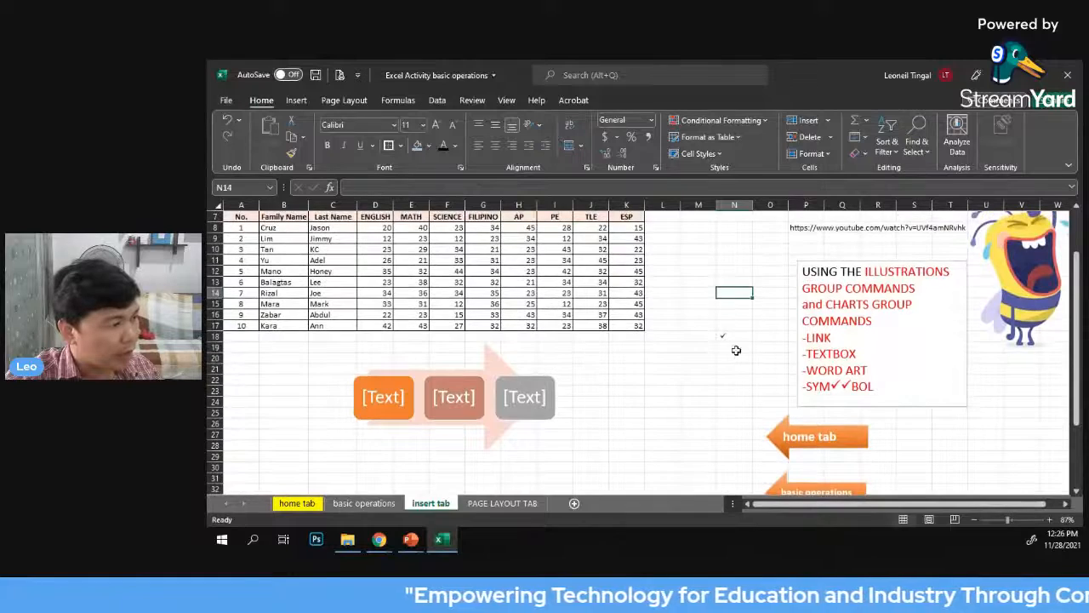
left_click(738, 344)
scroll(739, 341, "up", 1)
scroll(739, 340, "down", 1)
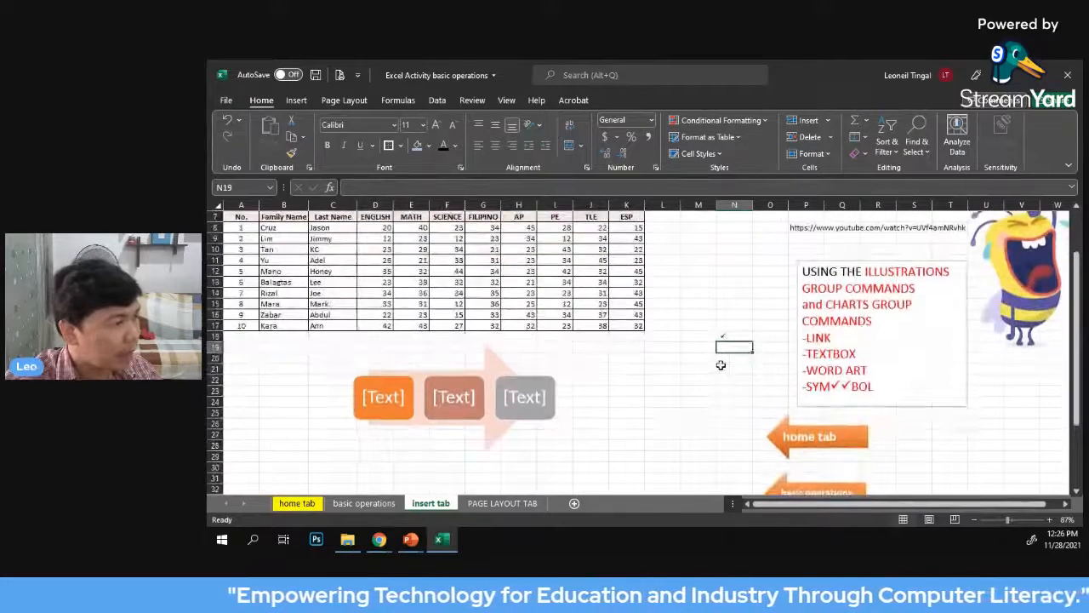
Draw a rounded rectangle about 0.64" high and 1.44" wide below the score table's last column and label it LINK
left_click(711, 369)
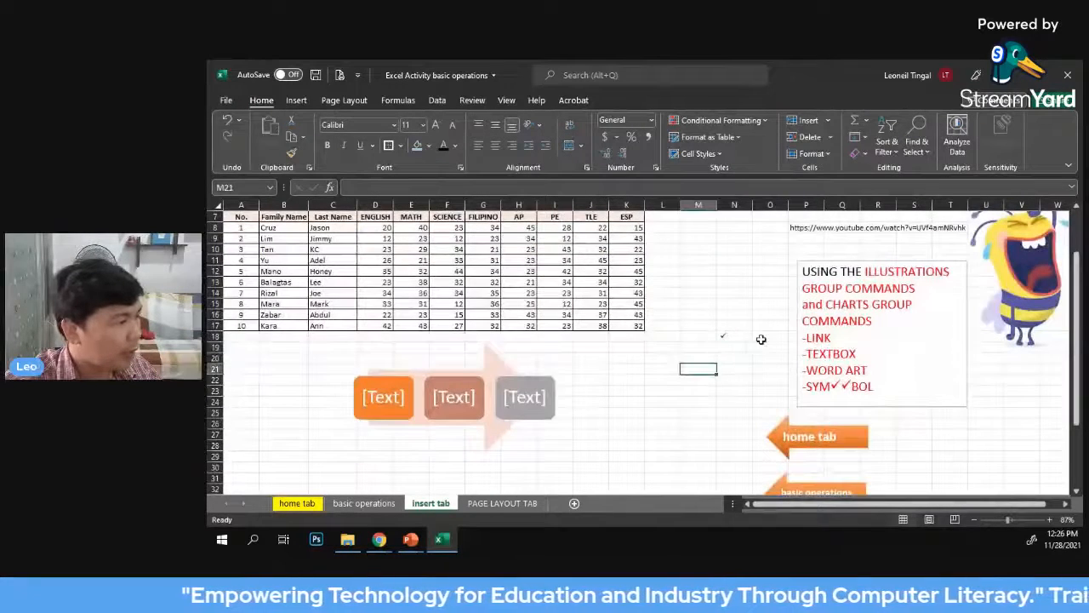
left_click(296, 100)
left_click(373, 143)
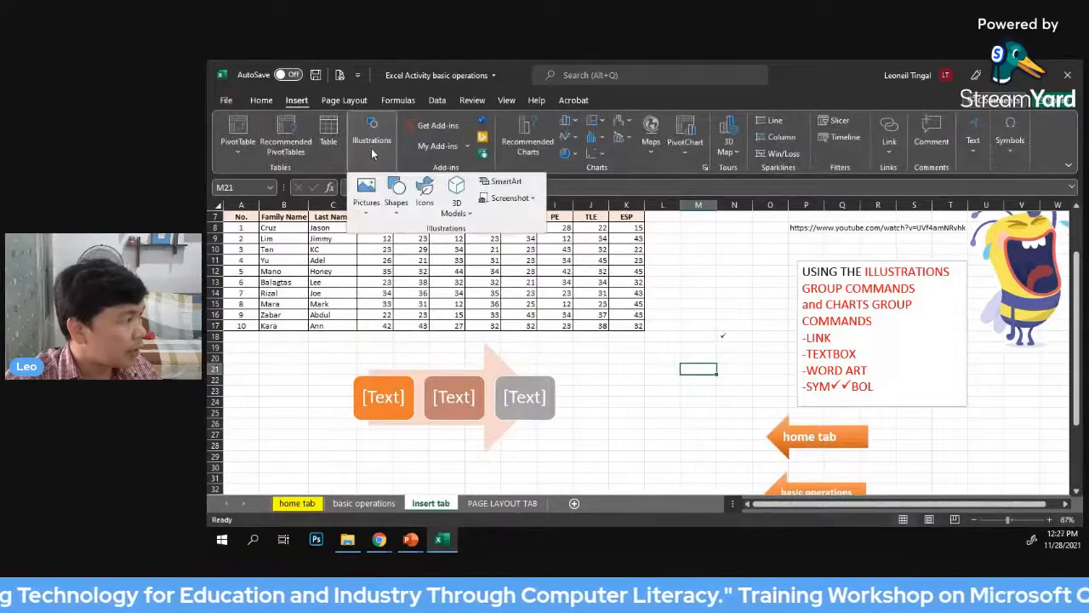
left_click(395, 204)
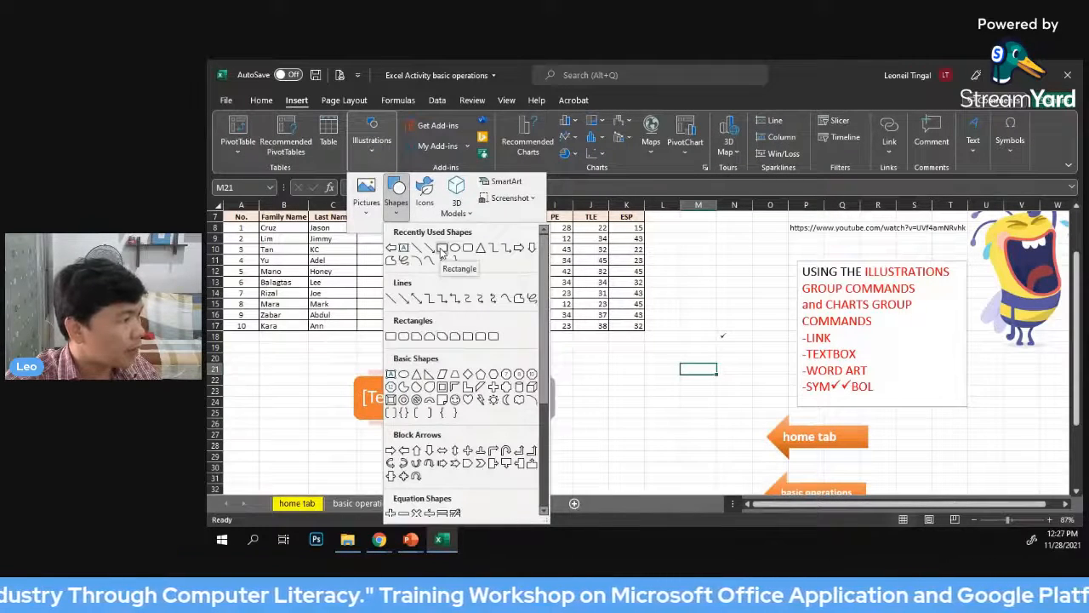
left_click(468, 253)
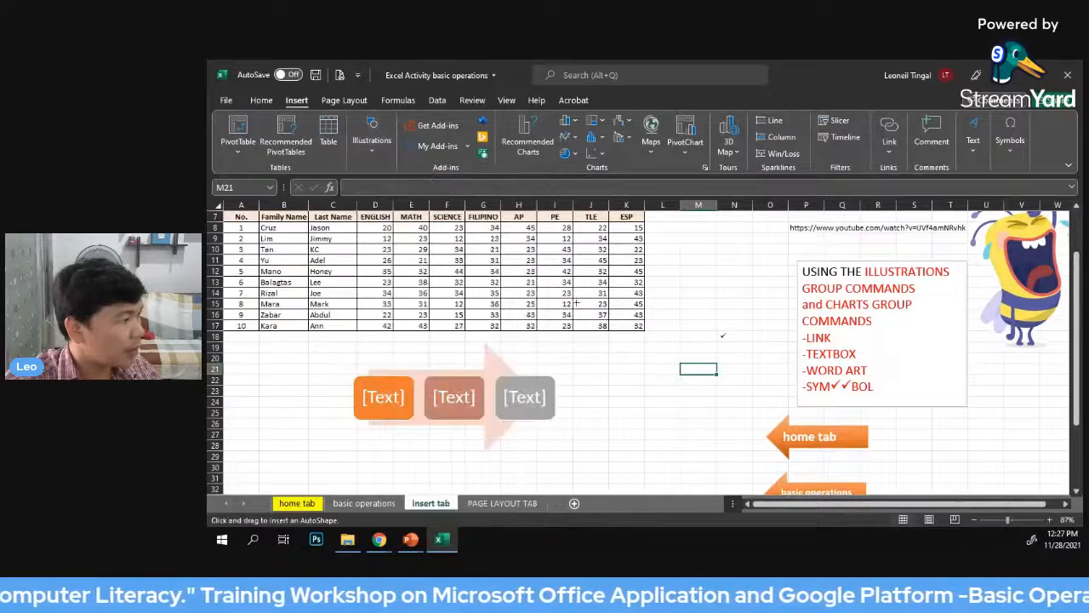
left_click_drag(632, 347, 710, 381)
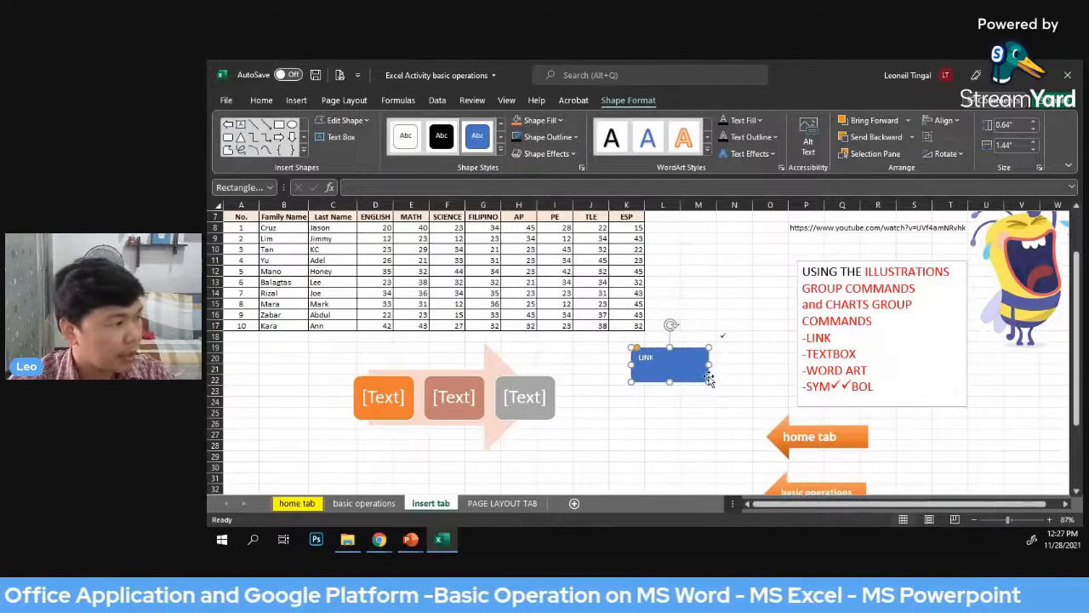
Make the rounded rectangle's LINK text bold and enlarge it to 28 pt
key("ctrl+a")
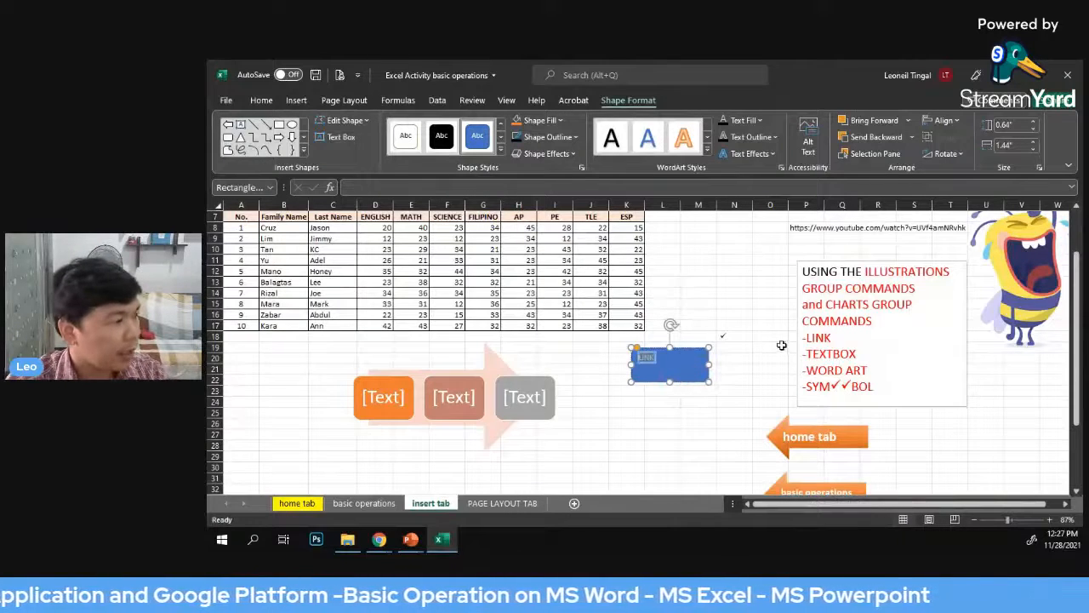
left_click(260, 101)
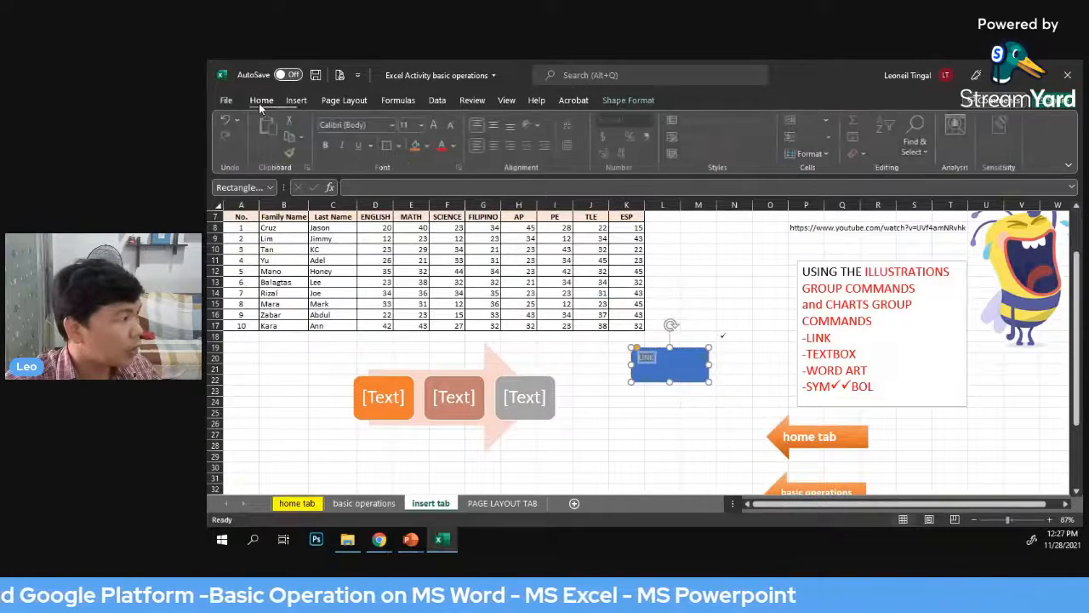
left_click(435, 126)
left_click(436, 125)
left_click(435, 126)
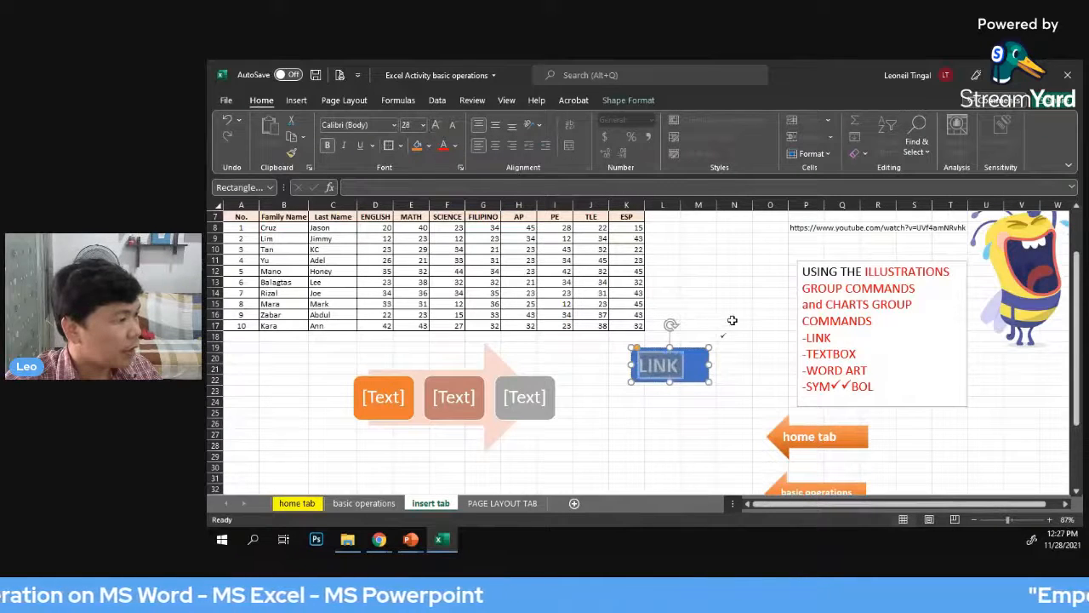
left_click(732, 320)
left_click(694, 384)
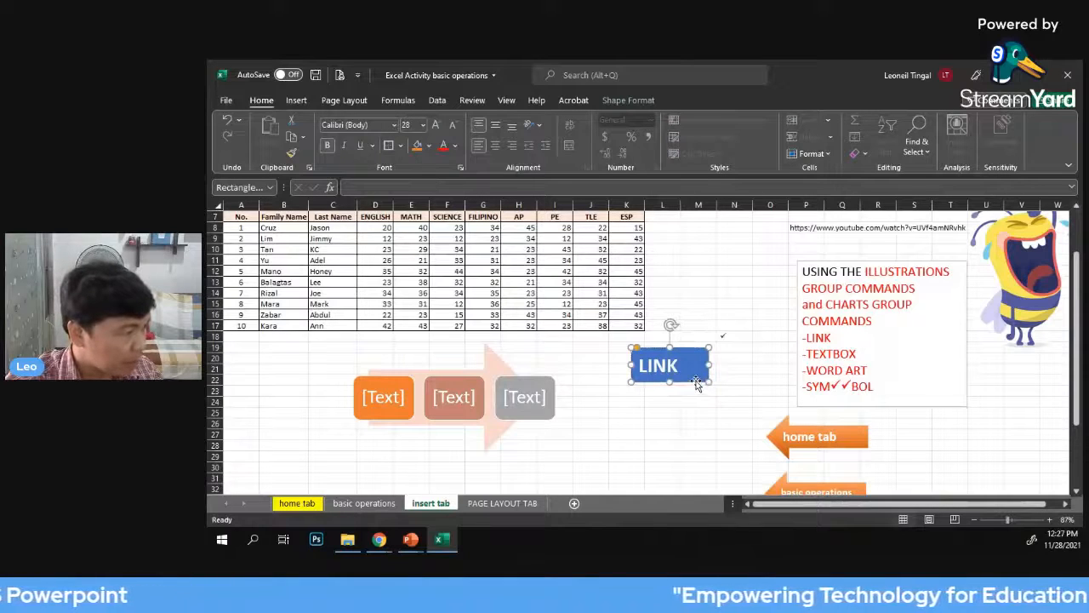
Hyperlink the LINK shape to the existing MS-EXCEL-0365 workbook in the TRAININGS WEBINARS PPT folder
right_click(696, 382)
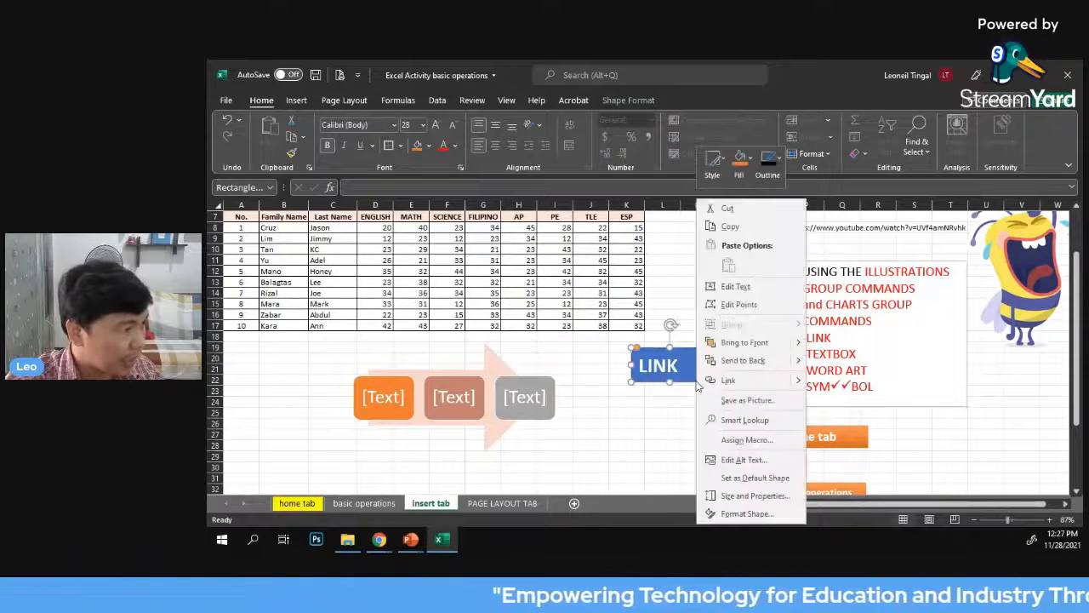
left_click(669, 312)
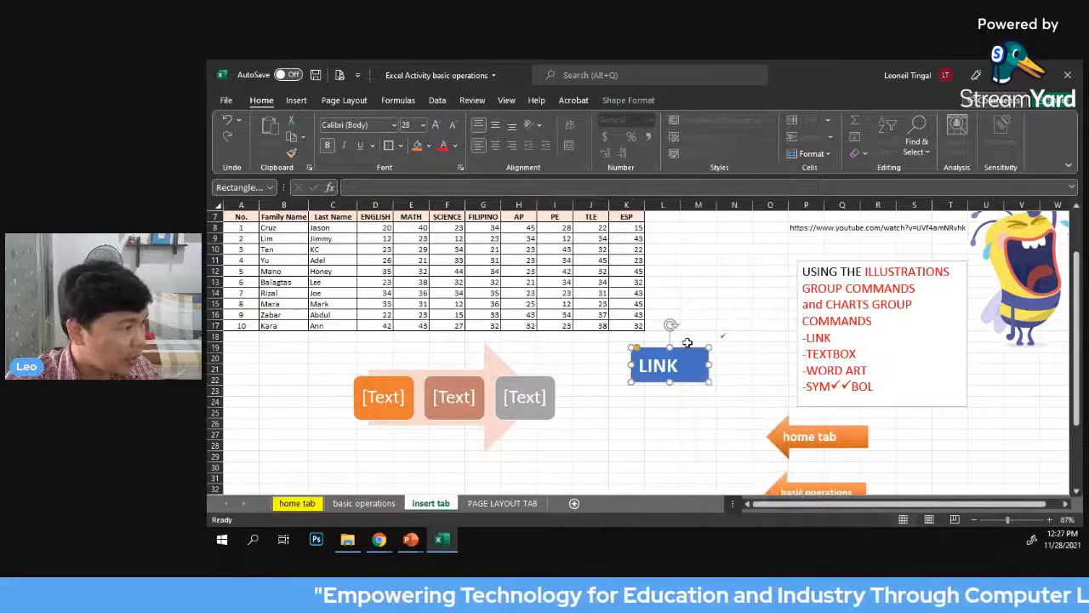
left_click(298, 101)
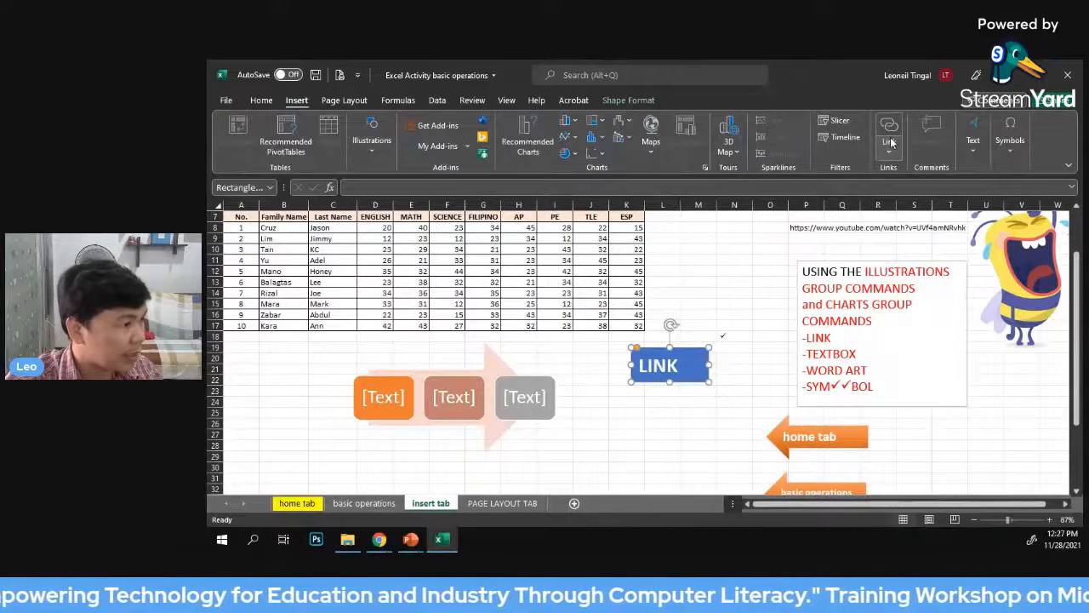
left_click(889, 137)
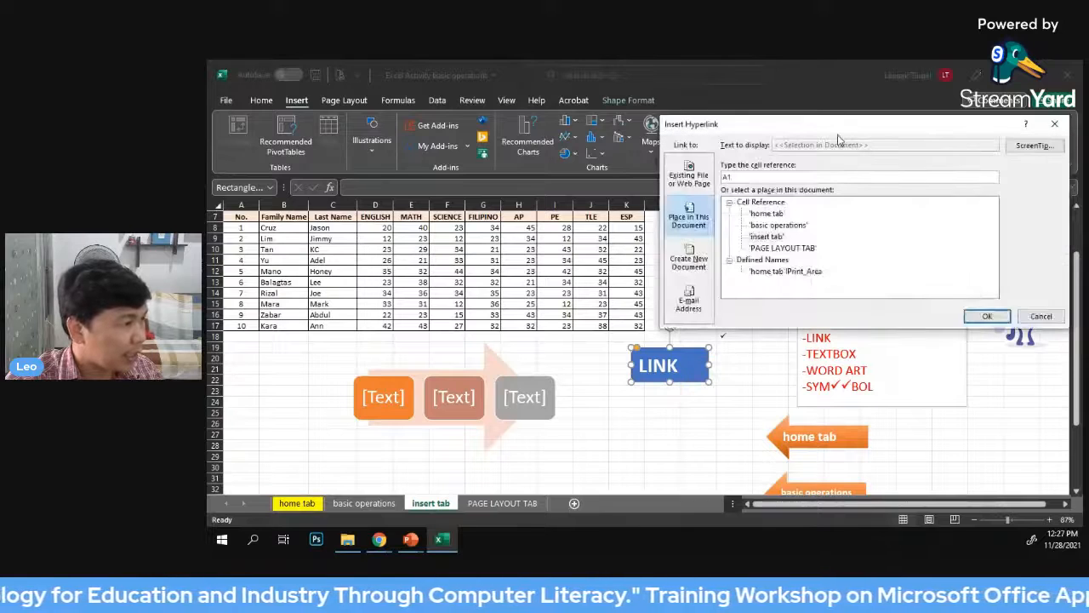
left_click_drag(851, 133, 831, 142)
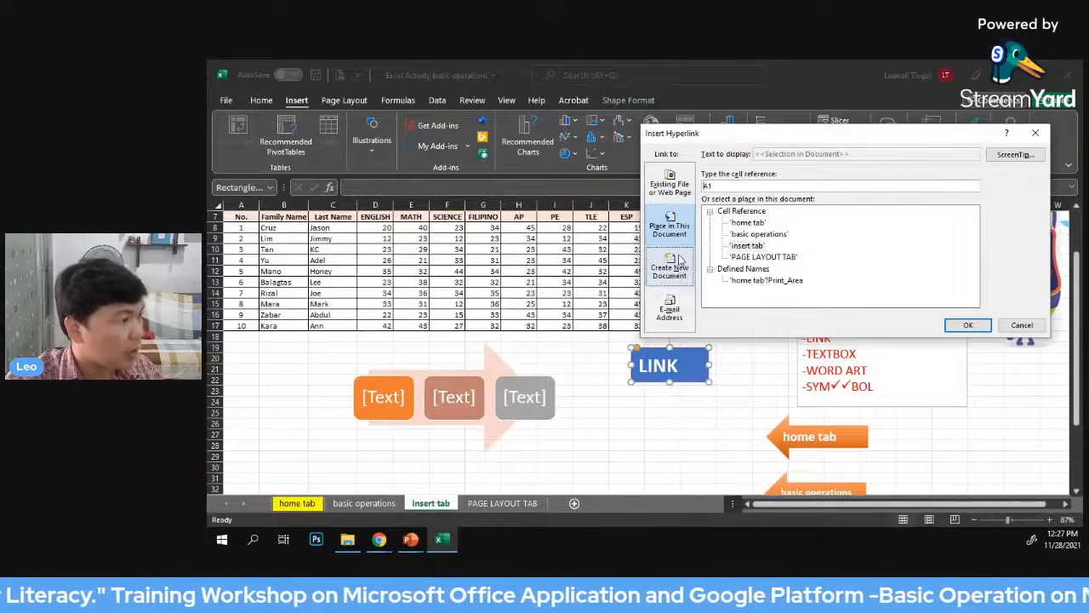
left_click(670, 185)
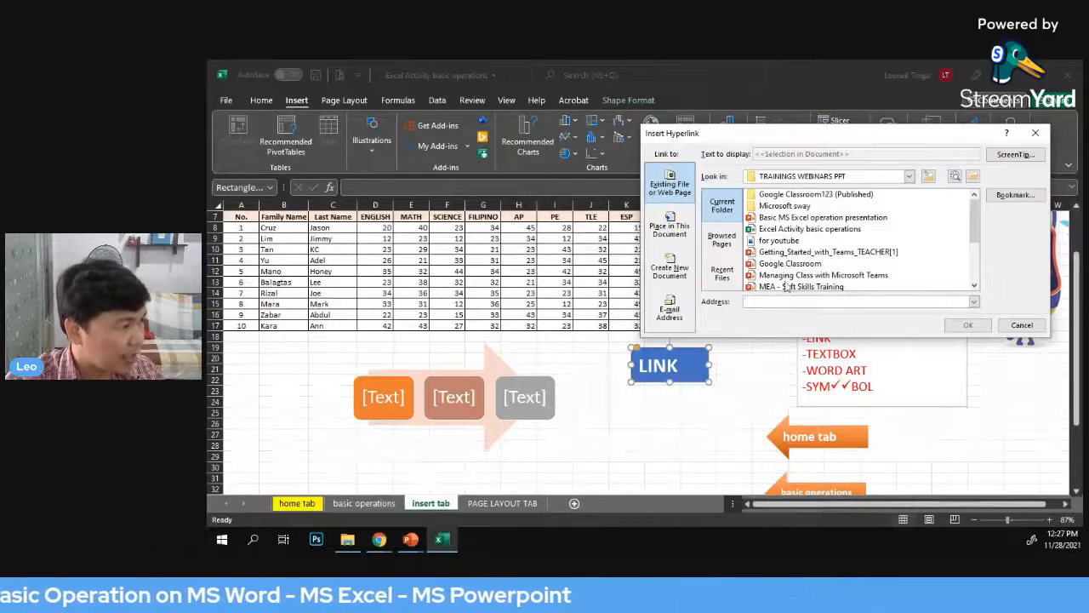
scroll(817, 238, "down", 2)
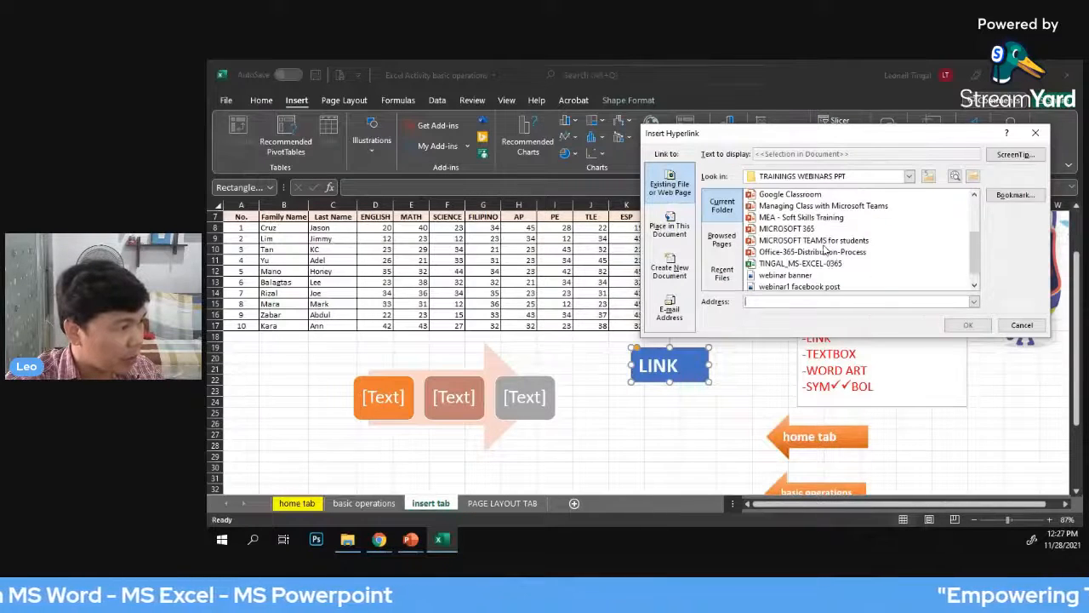
scroll(826, 266, "up", 1)
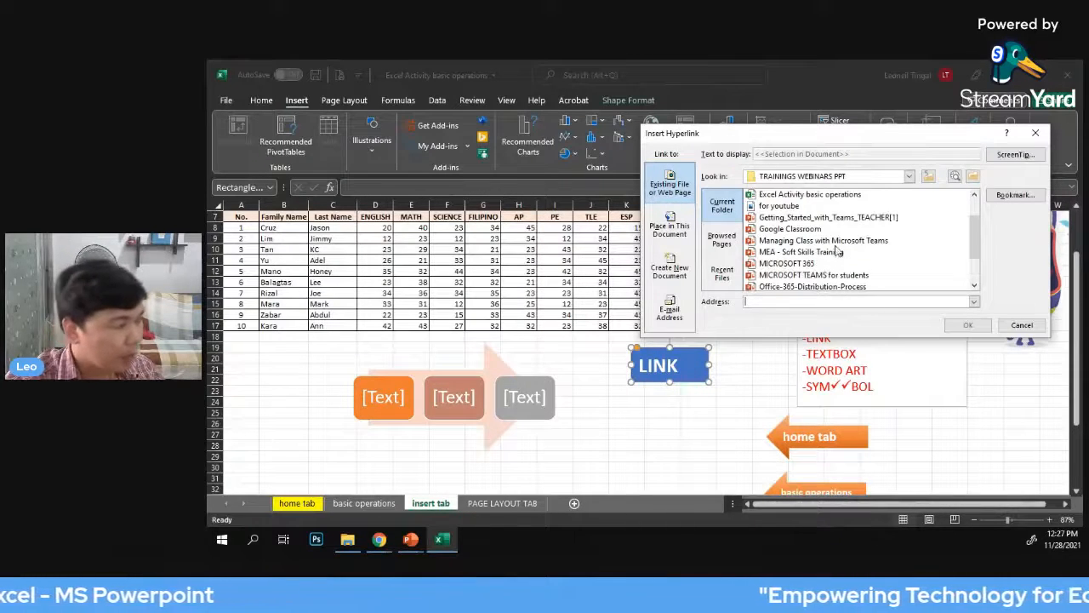
scroll(837, 249, "down", 1)
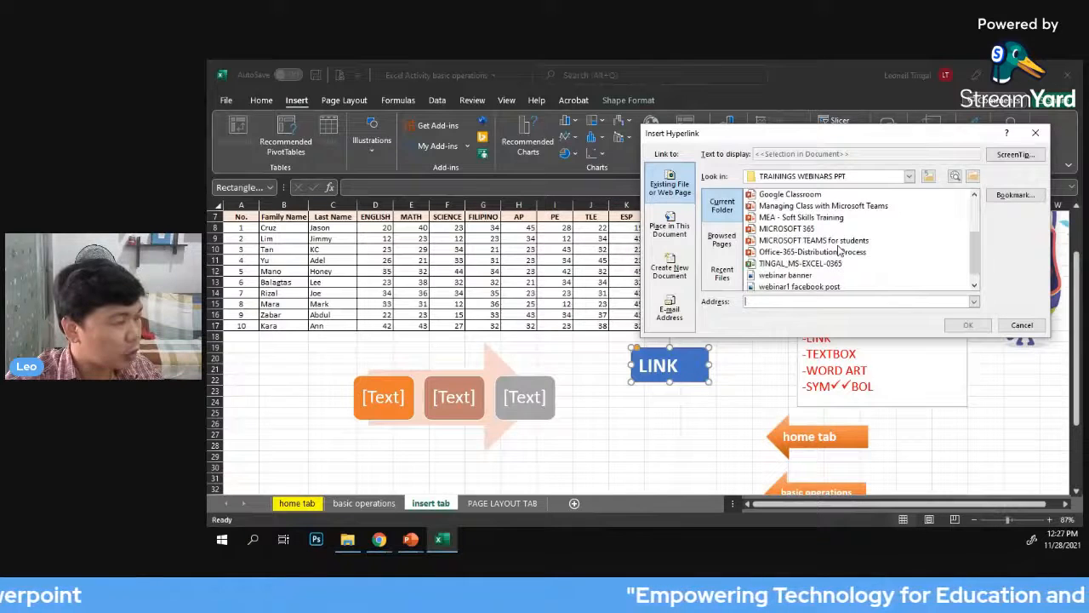
left_click(784, 265)
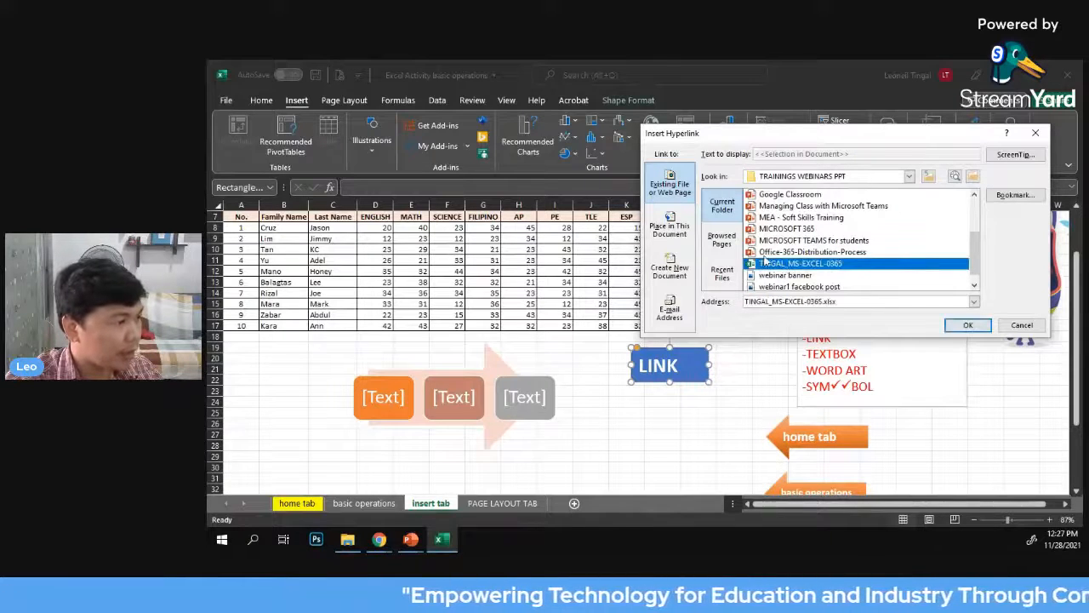
left_click(966, 325)
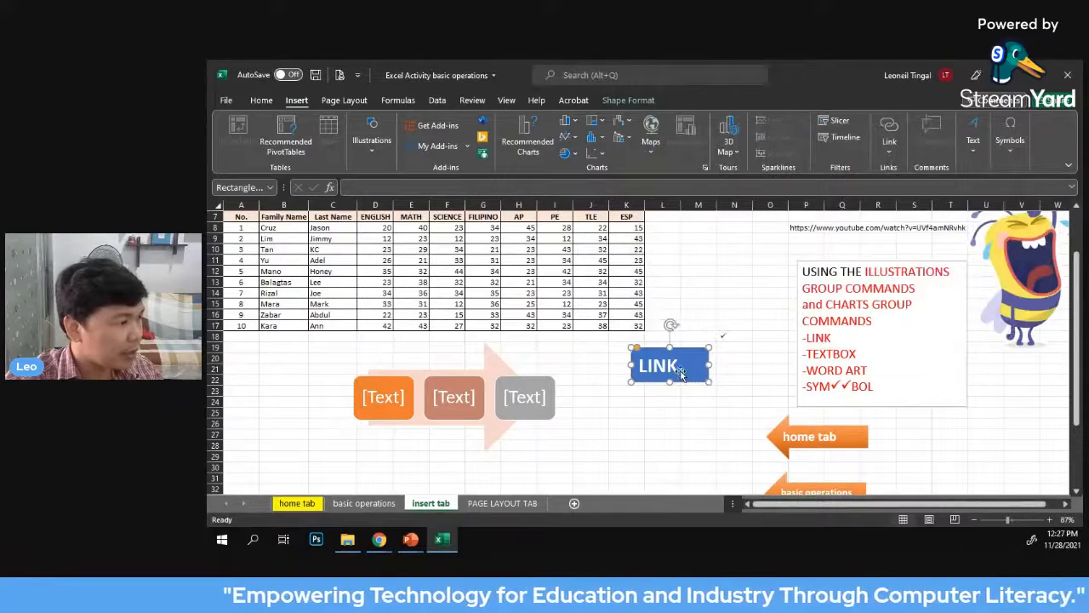
key("Escape")
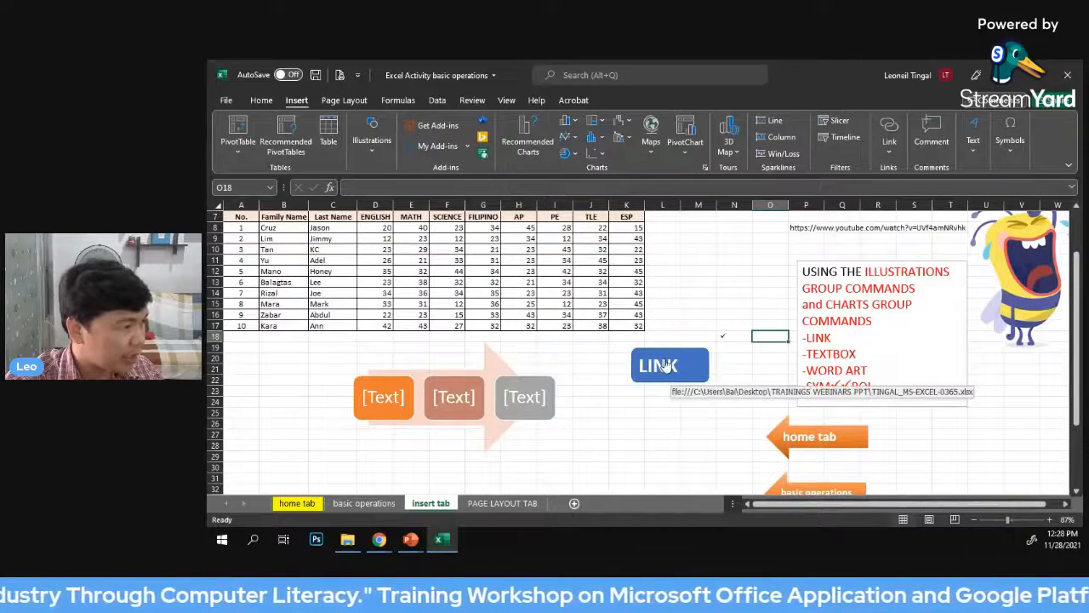
Enter YOUTUBE VIDEO in cell M12
left_click(732, 357)
left_click(713, 294)
scroll(721, 303, "up", 1)
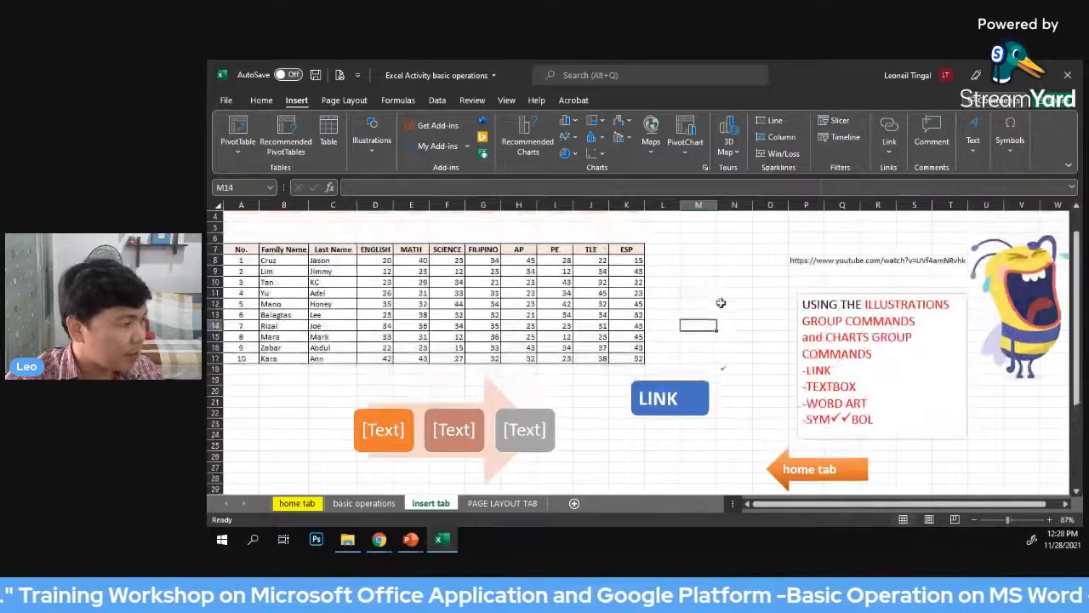
left_click(701, 304)
type("YOU")
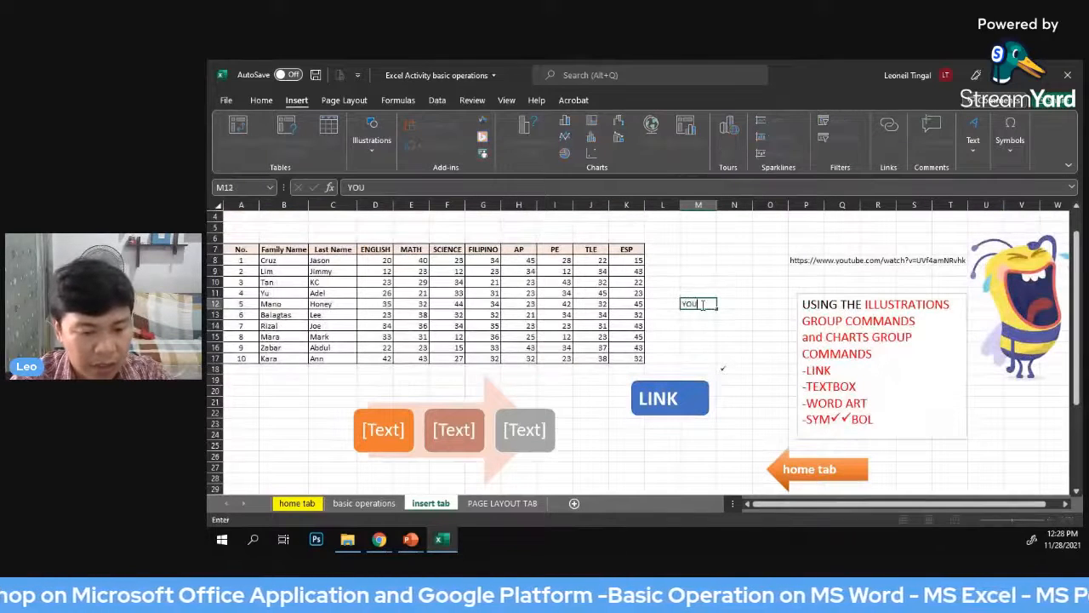
type("TUBE VID")
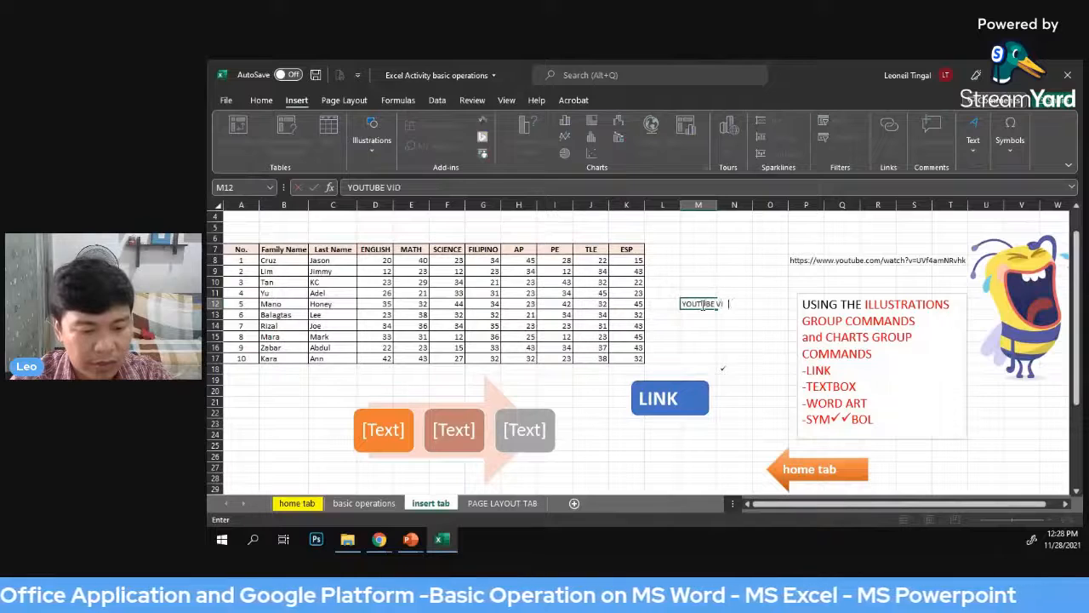
type("EOS")
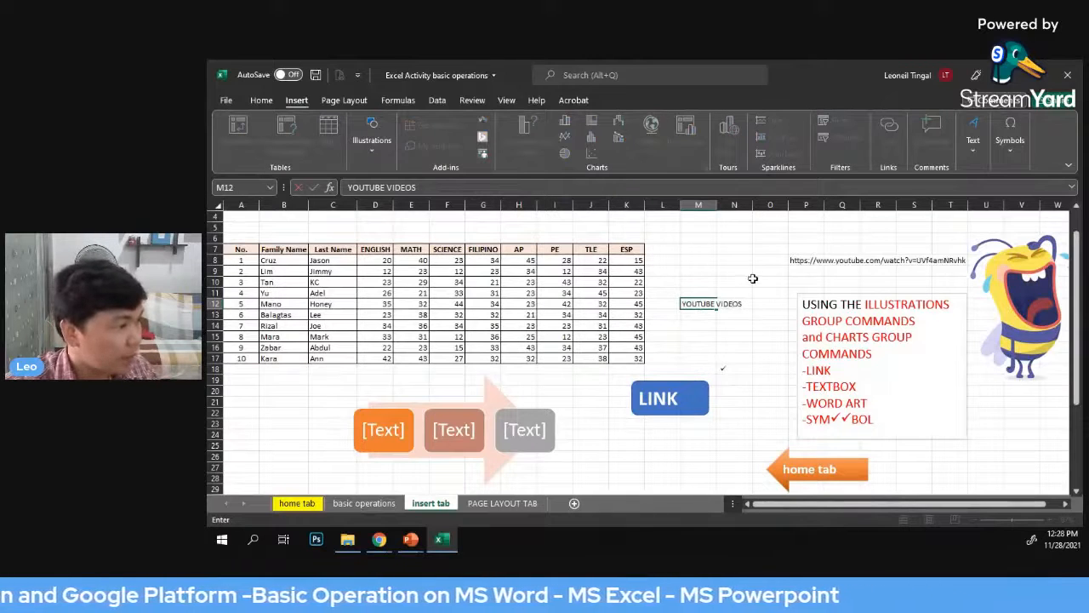
left_click(696, 307)
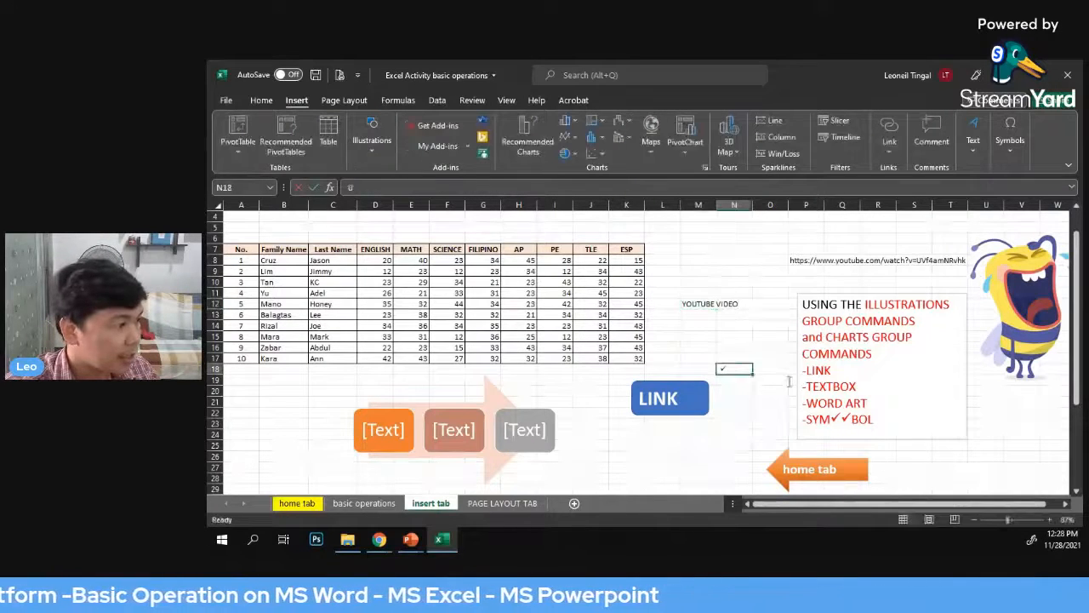
Copy the YouTube web address out of cell P8
left_click(889, 132)
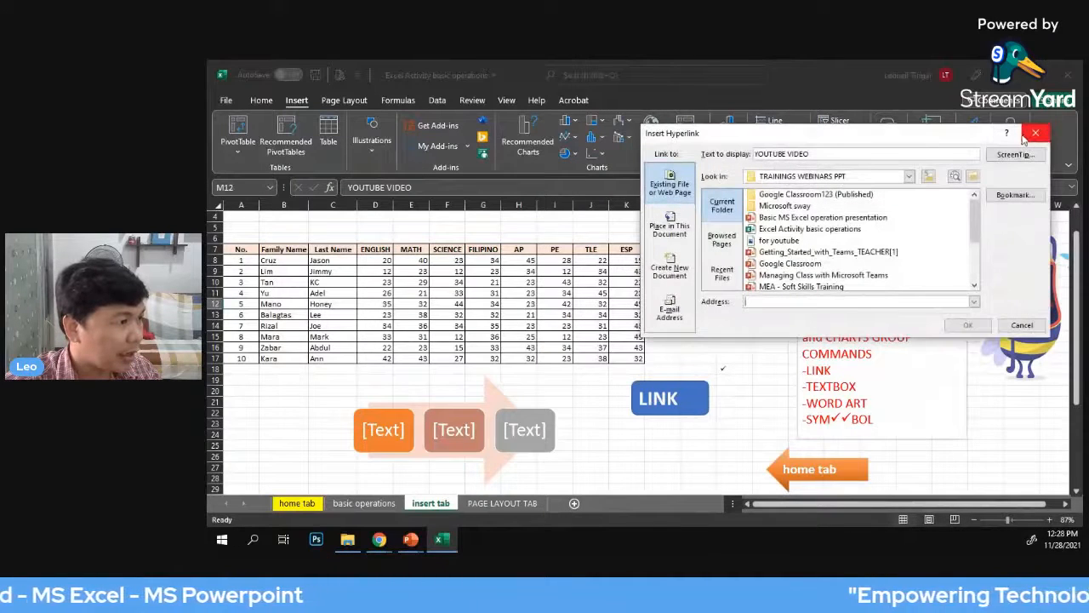
left_click(1035, 134)
left_click(800, 260)
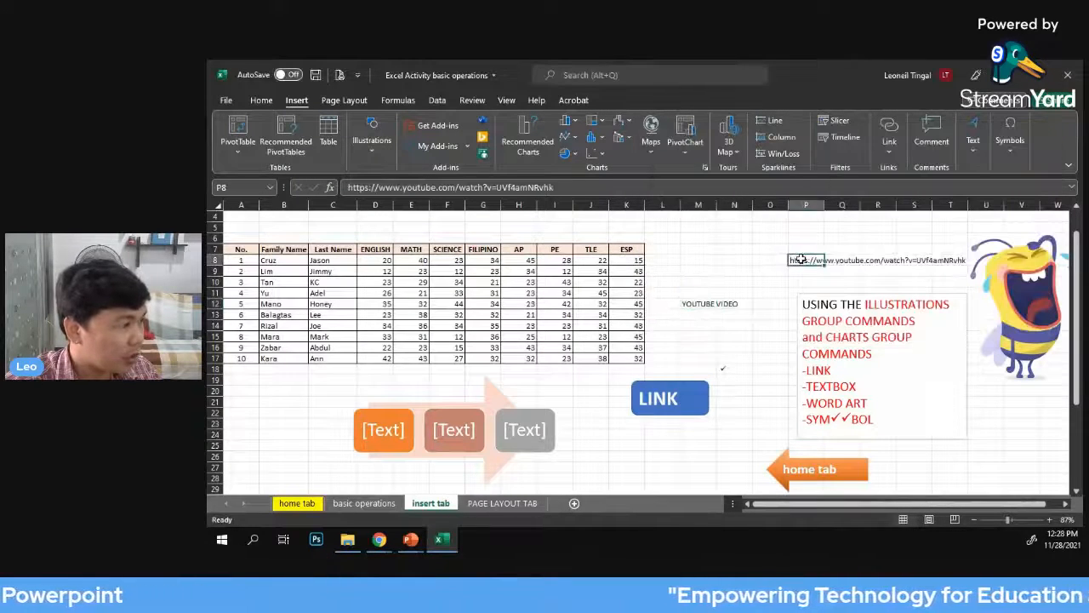
key("F2")
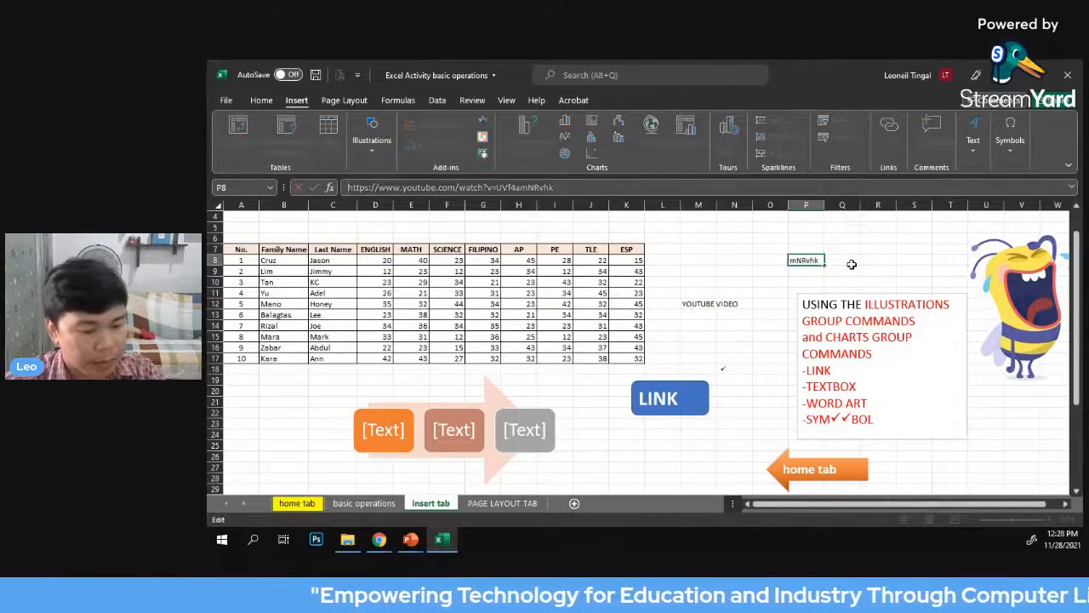
left_click(774, 292)
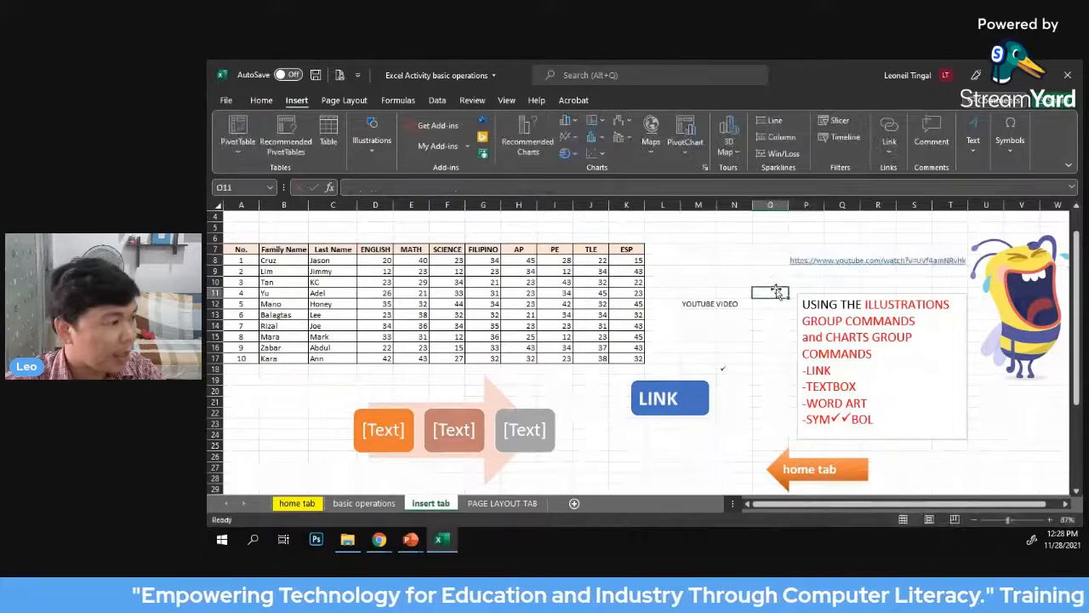
Hyperlink the YOUTUBE VIDEO text in cell M12 to the copied YouTube web address
left_click(710, 305)
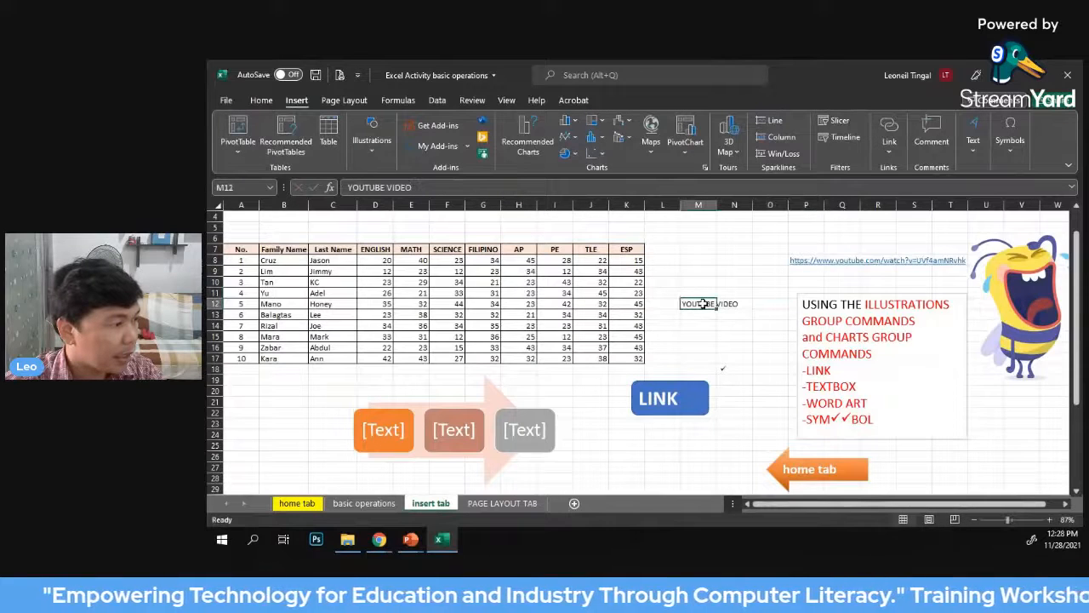
left_click(889, 136)
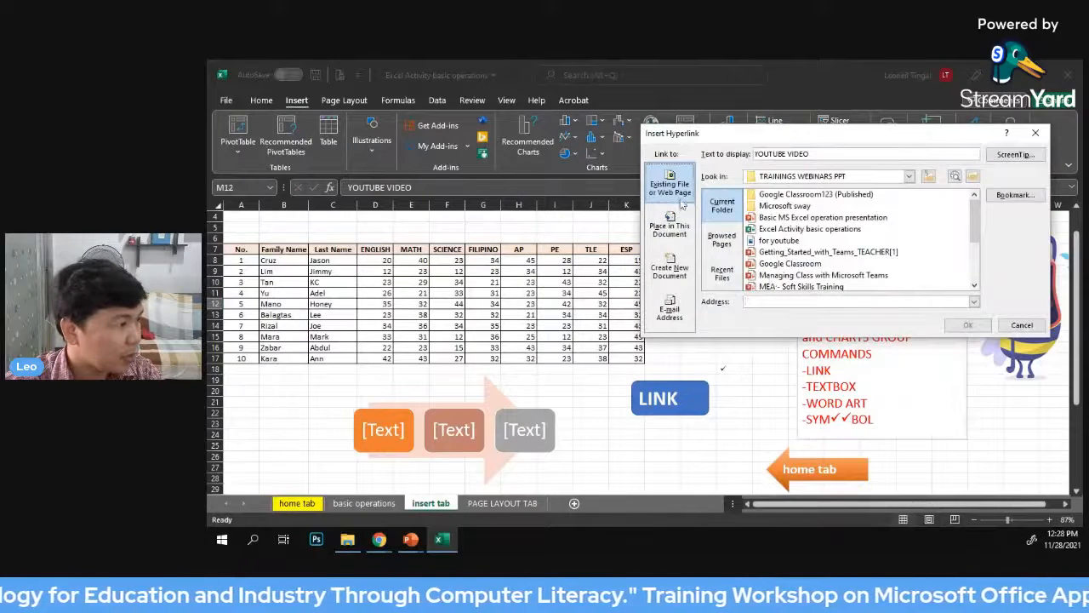
left_click(670, 309)
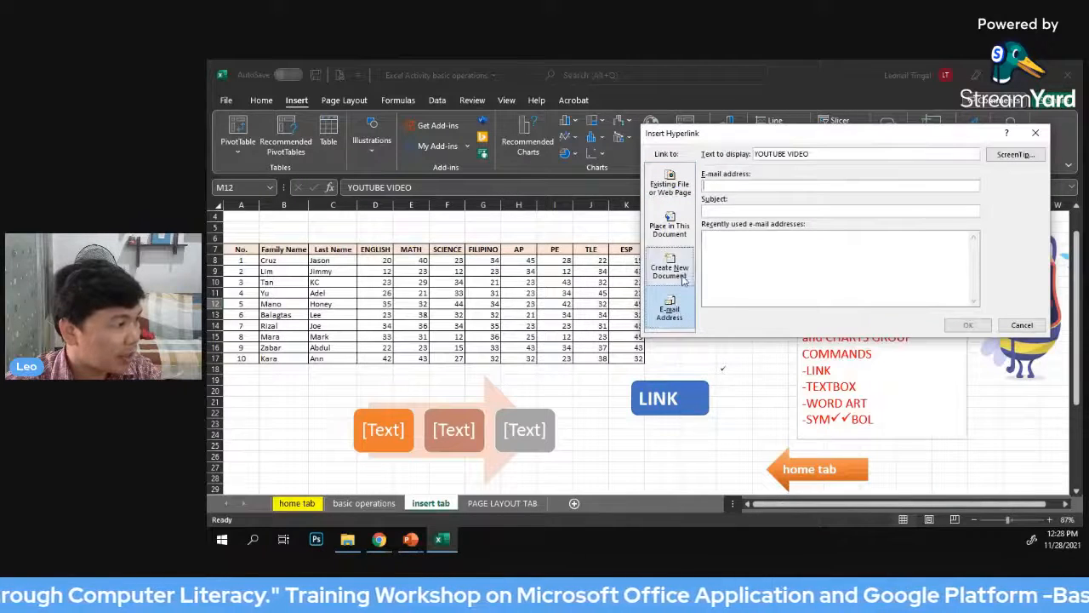
left_click(672, 188)
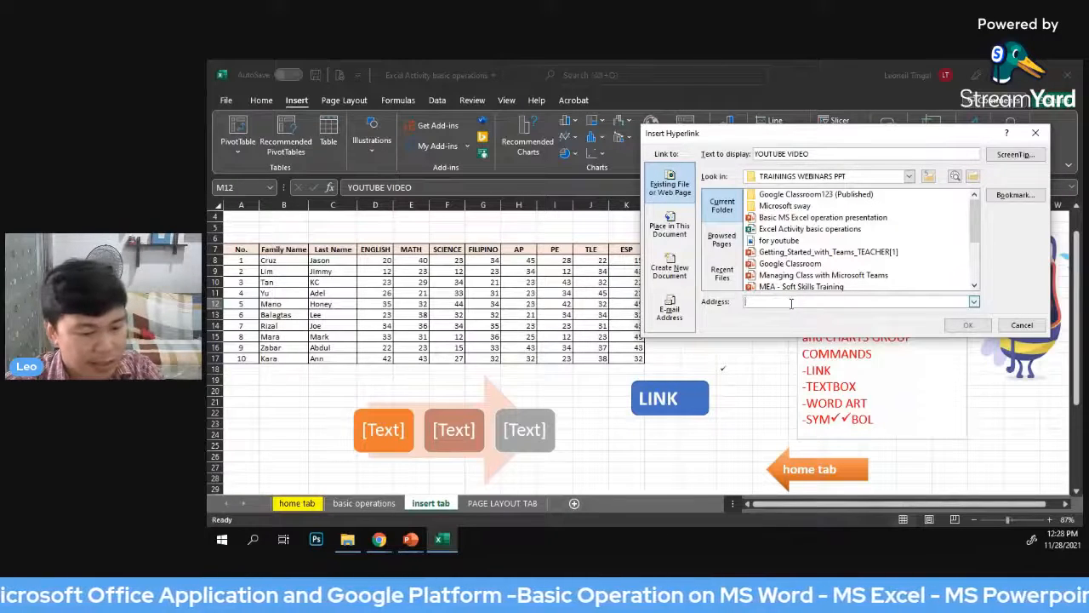
type("https://www.youtube.com/watch?v=UVf4amNRvhk")
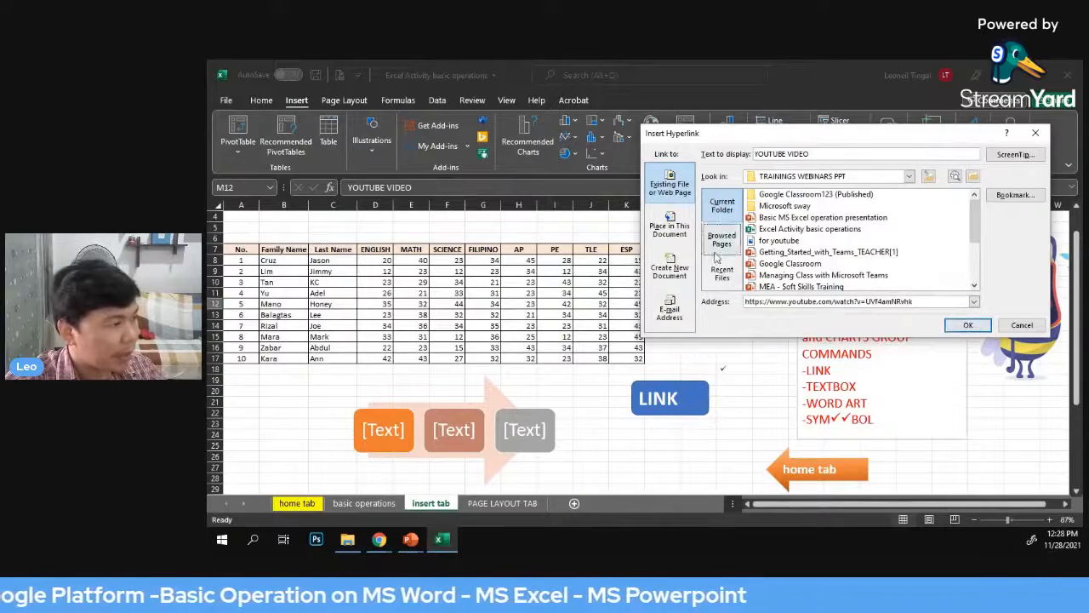
left_click(955, 328)
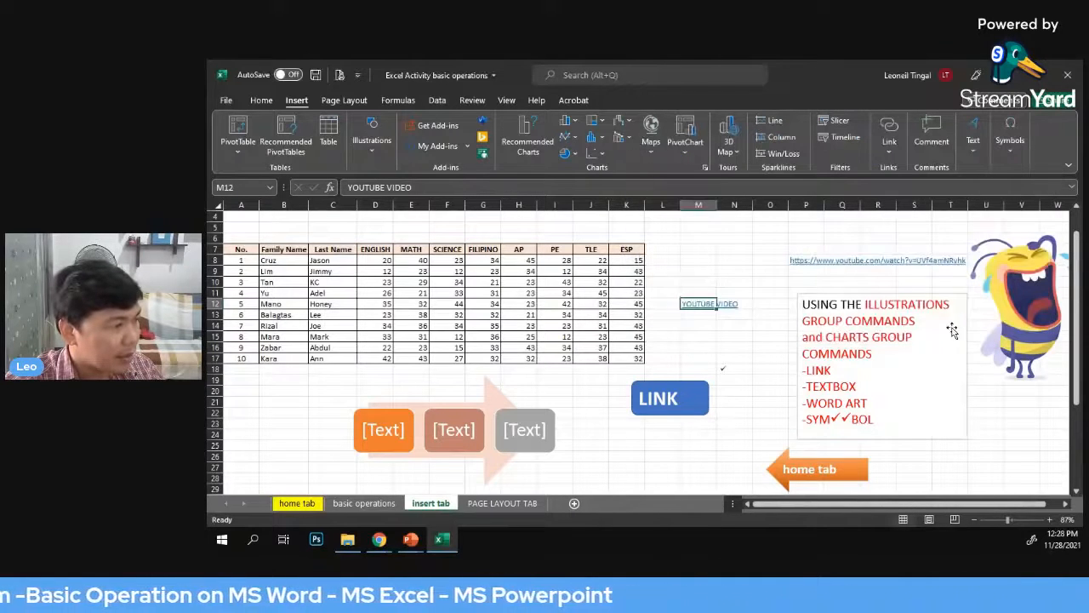
left_click(765, 346)
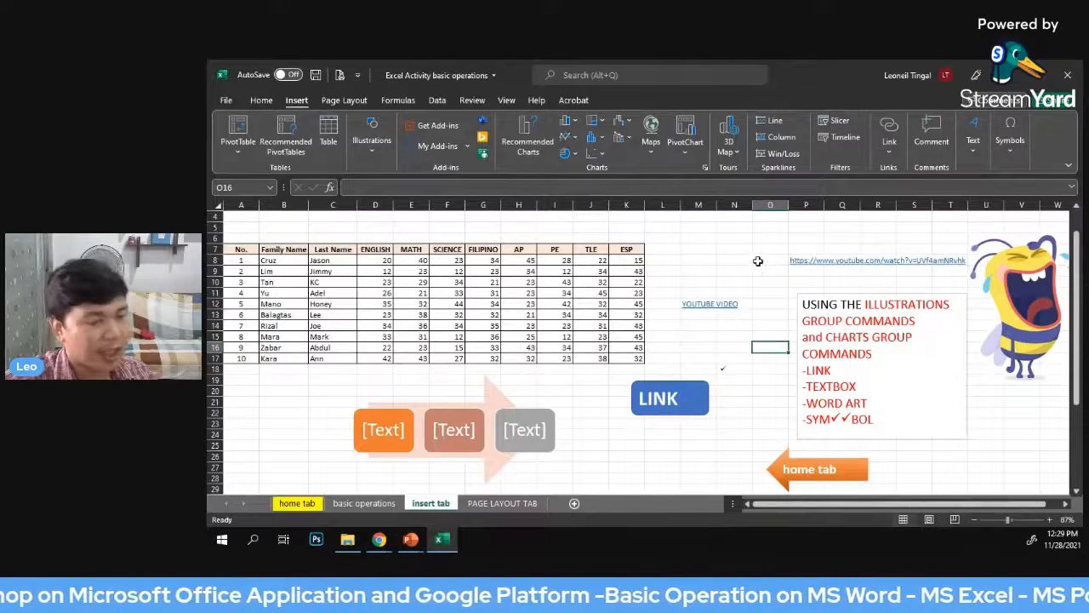
left_click(732, 327)
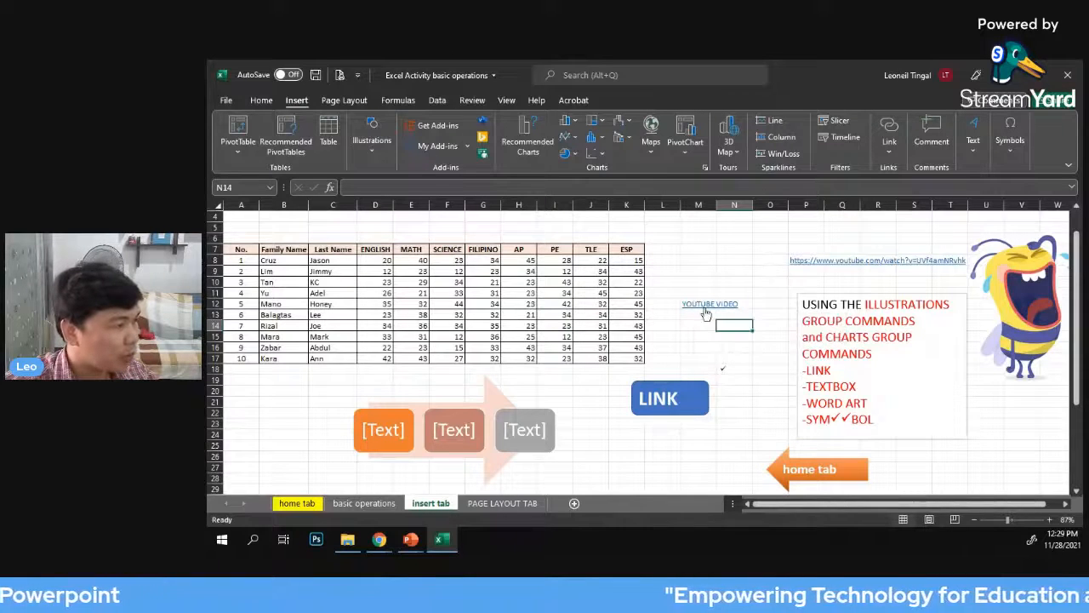
left_click(730, 357)
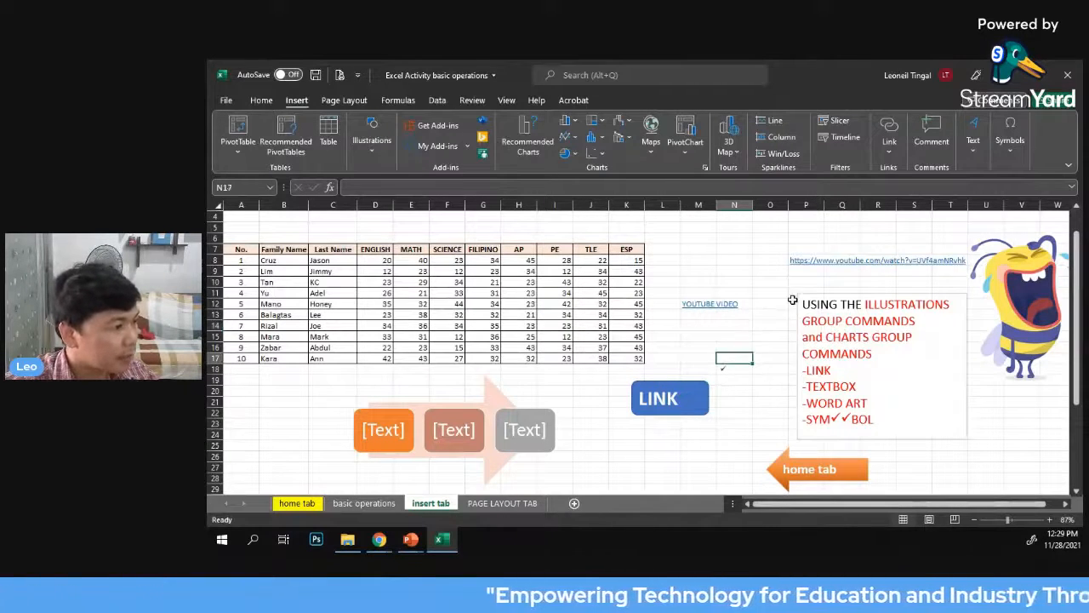
Test the sheet navigation by following the home tab arrow's link and returning through the insert tab arrow on that sheet
scroll(803, 272, "down", 1)
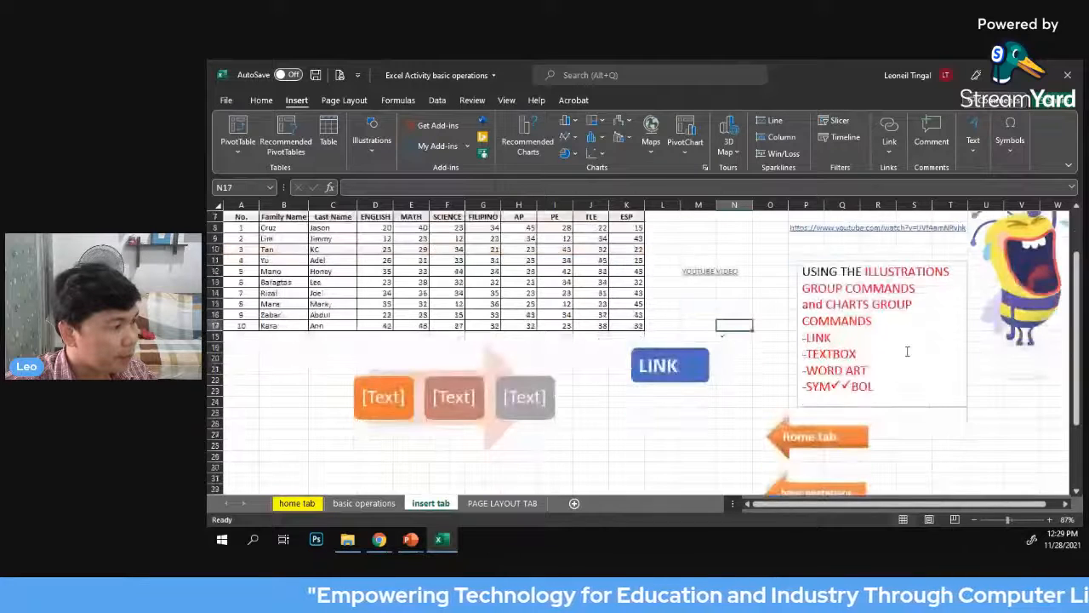
scroll(727, 295, "down", 1)
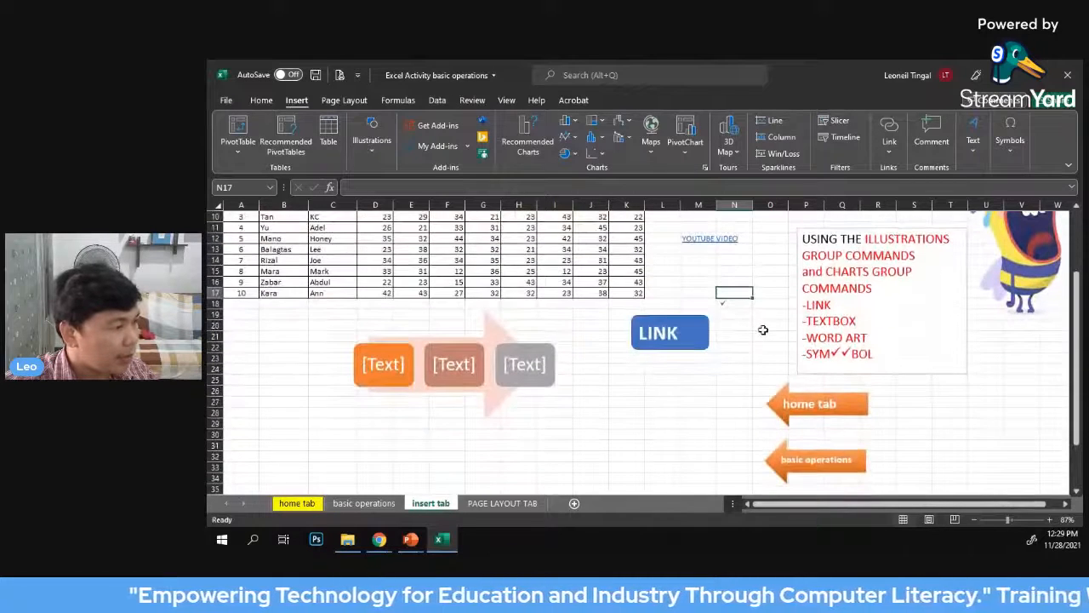
scroll(787, 357, "down", 2)
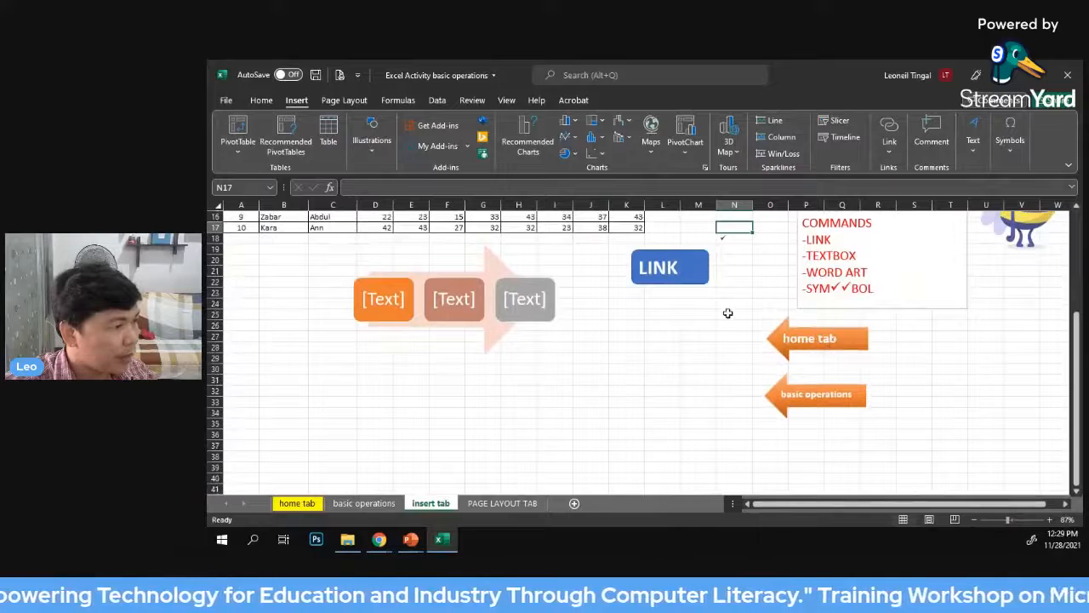
scroll(728, 313, "up", 1)
left_click(770, 337)
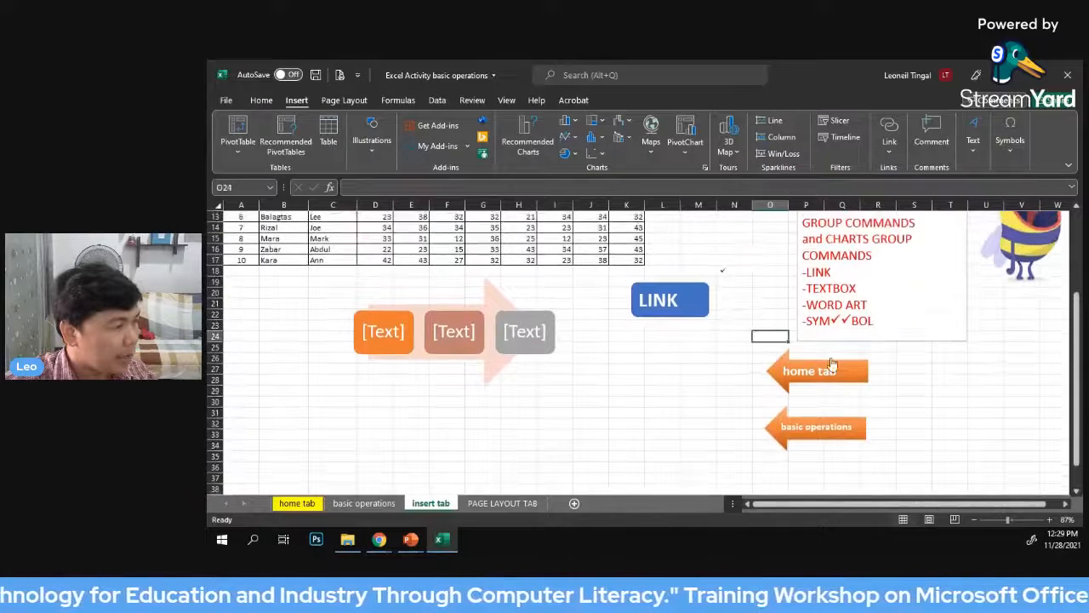
left_click(717, 349)
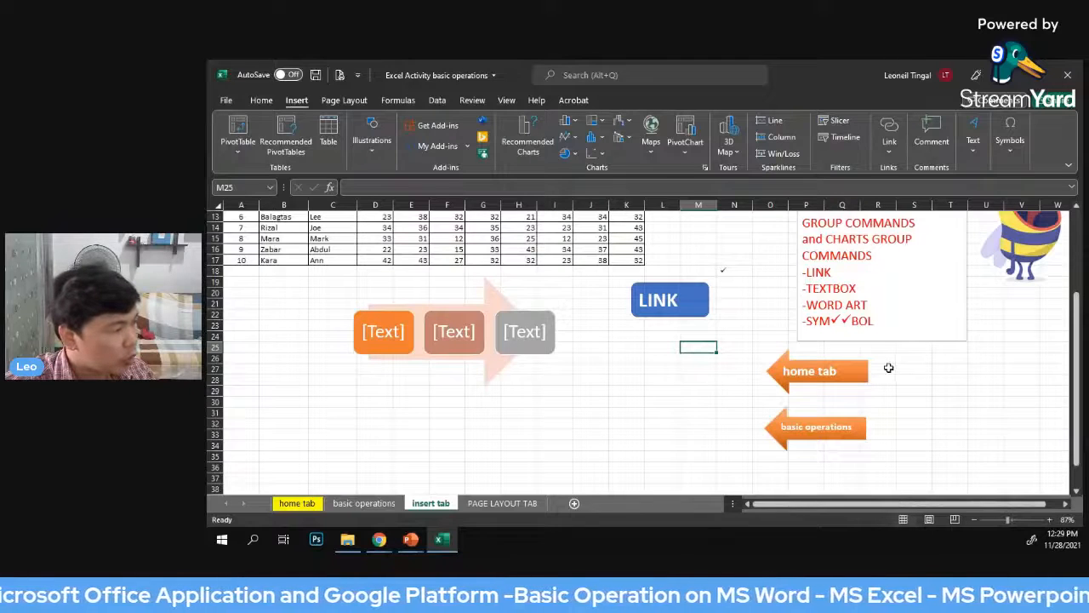
left_click(643, 411)
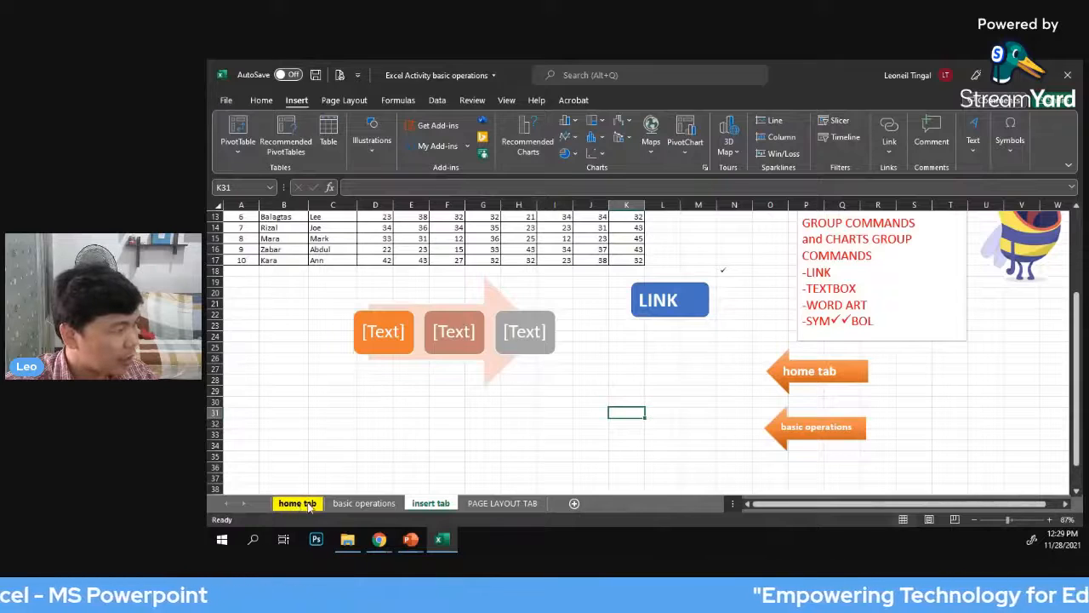
left_click(815, 375)
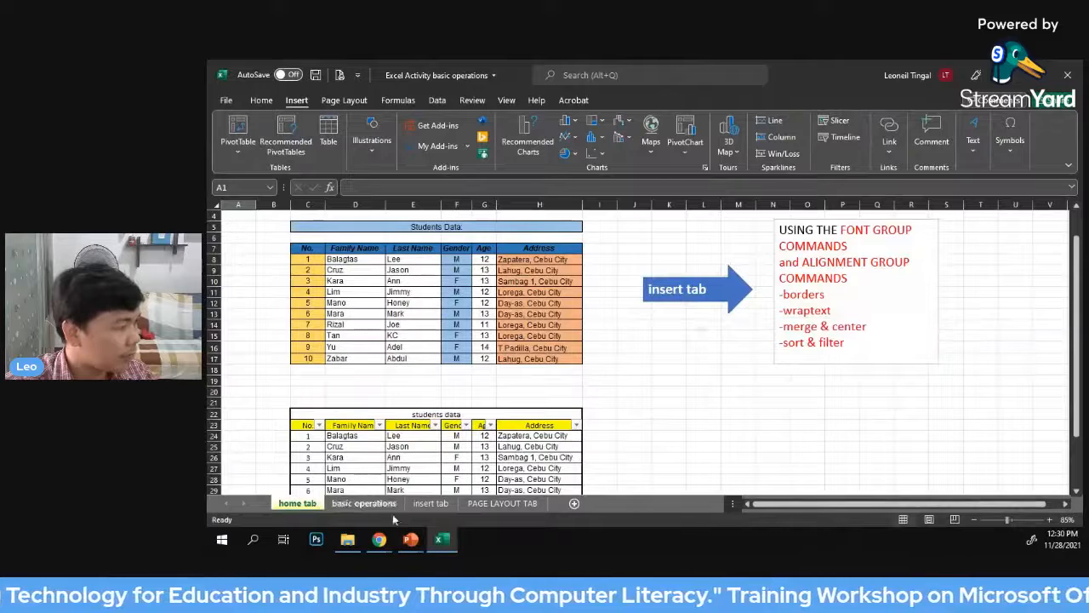
left_click(673, 292)
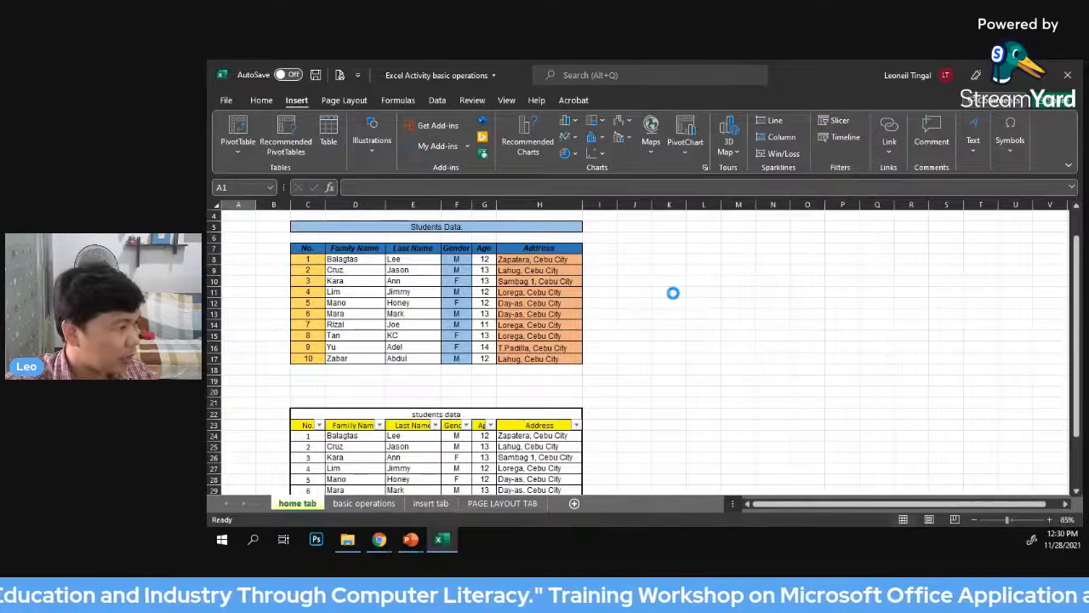
scroll(728, 383, "down", 5)
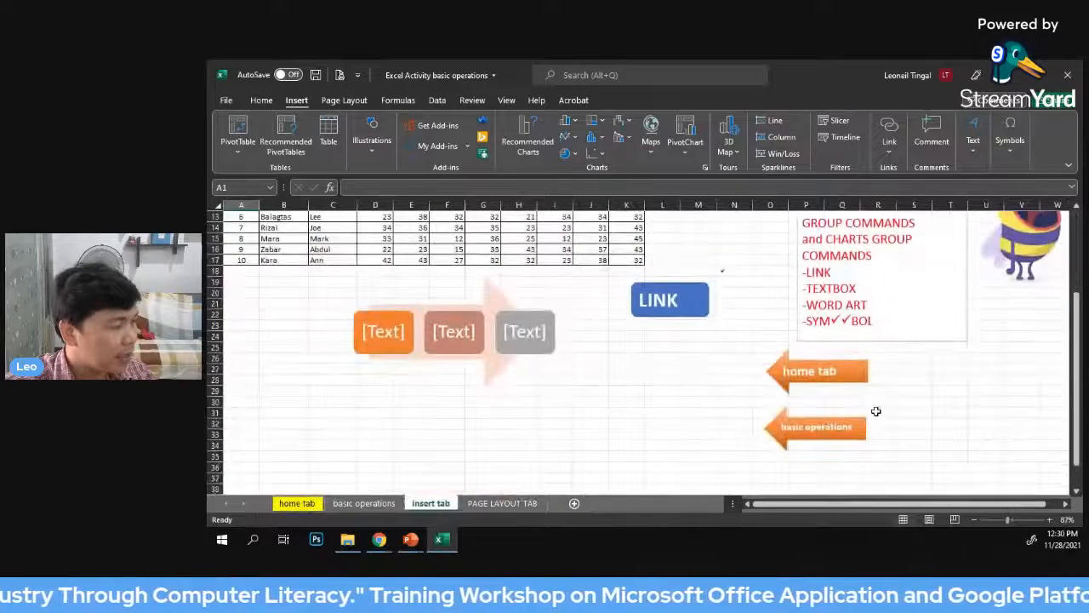
left_click(686, 367)
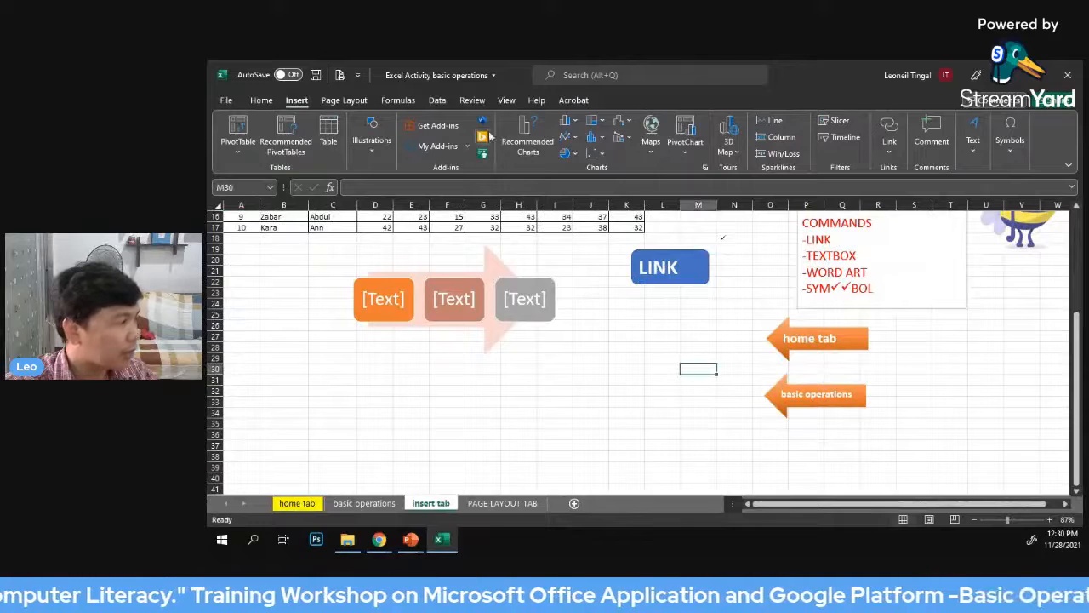
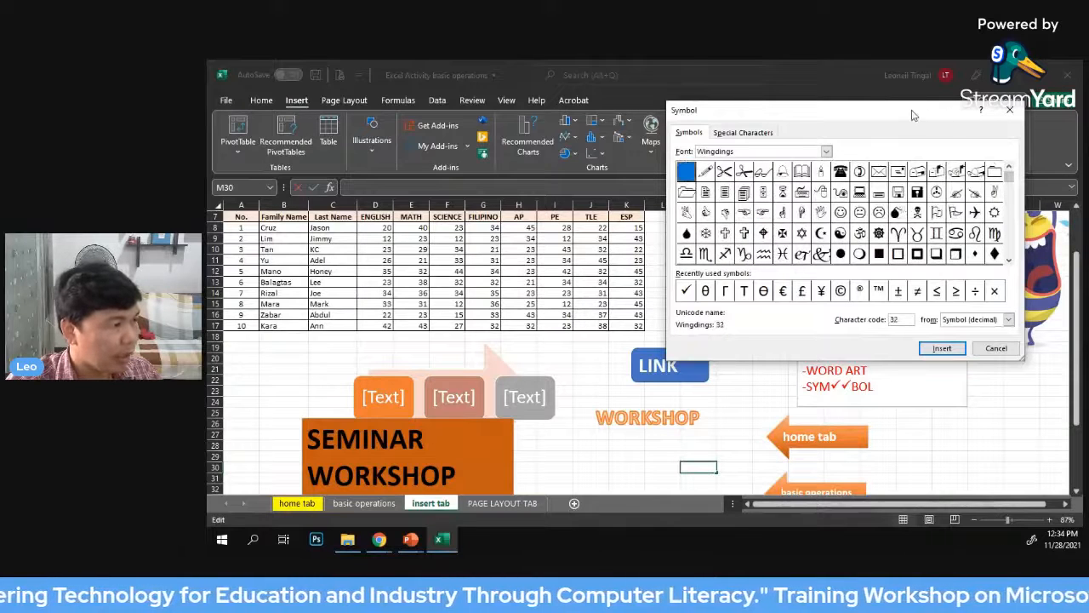
Browse the fonts offered for symbols and leave the symbol selection without inserting one
left_click_drag(913, 115, 839, 153)
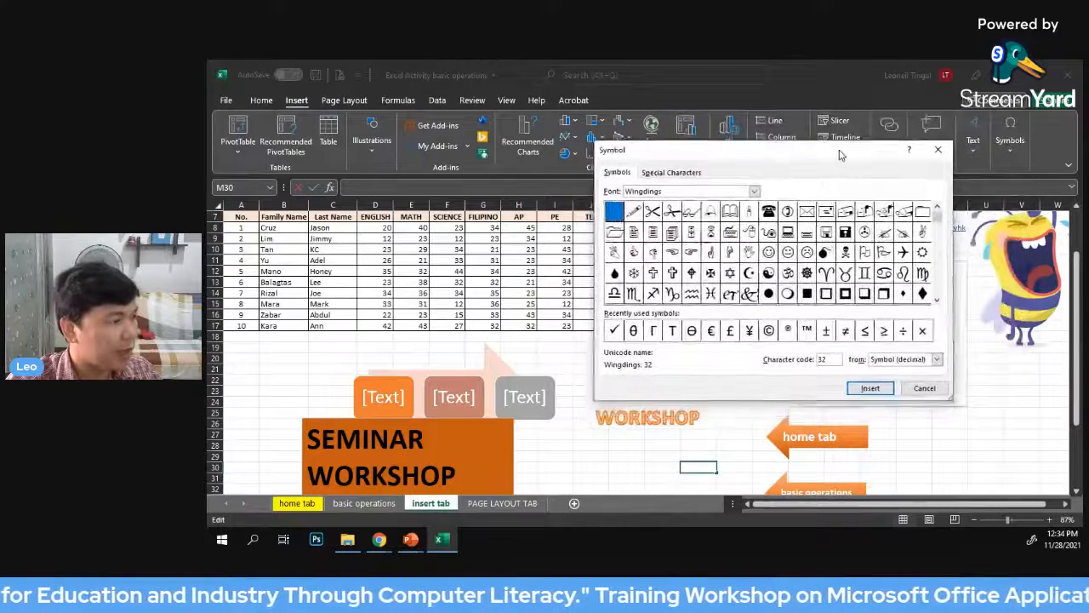
left_click(756, 189)
scroll(706, 217, "up", 6)
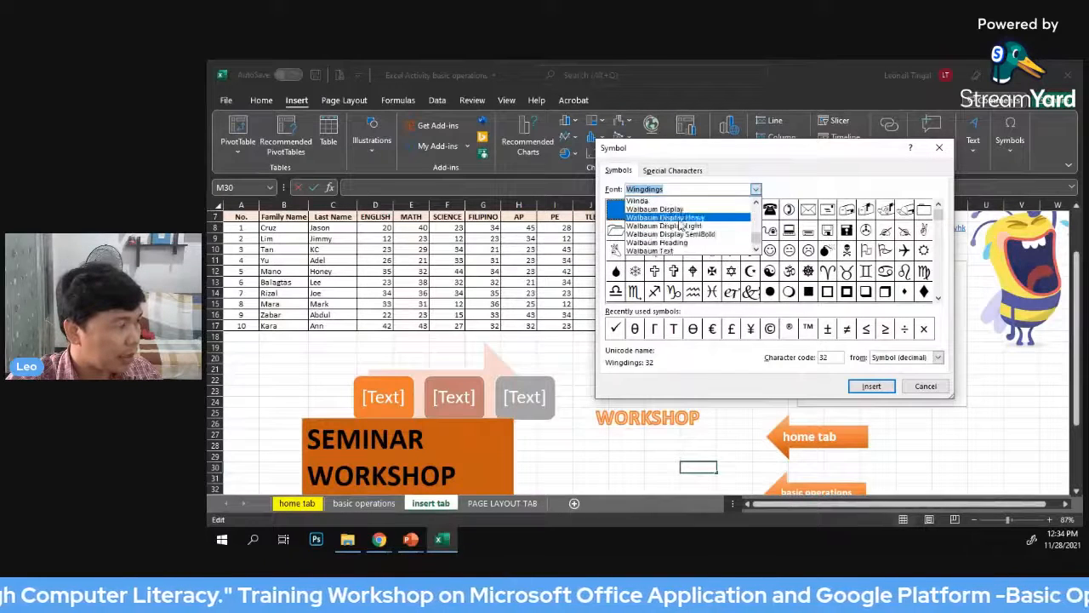
scroll(688, 221, "down", 5)
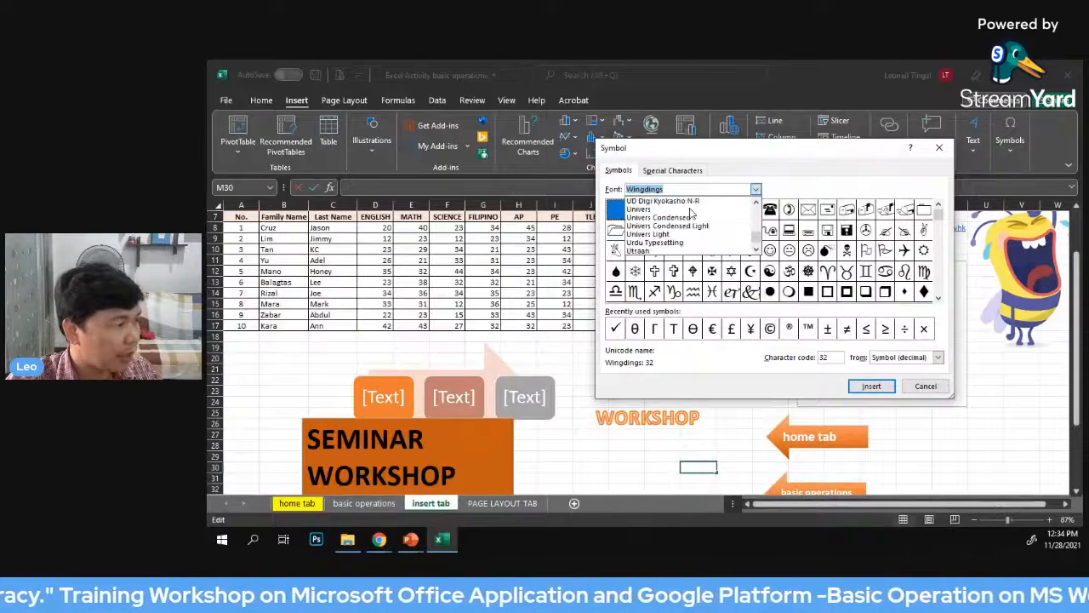
scroll(693, 213, "down", 3)
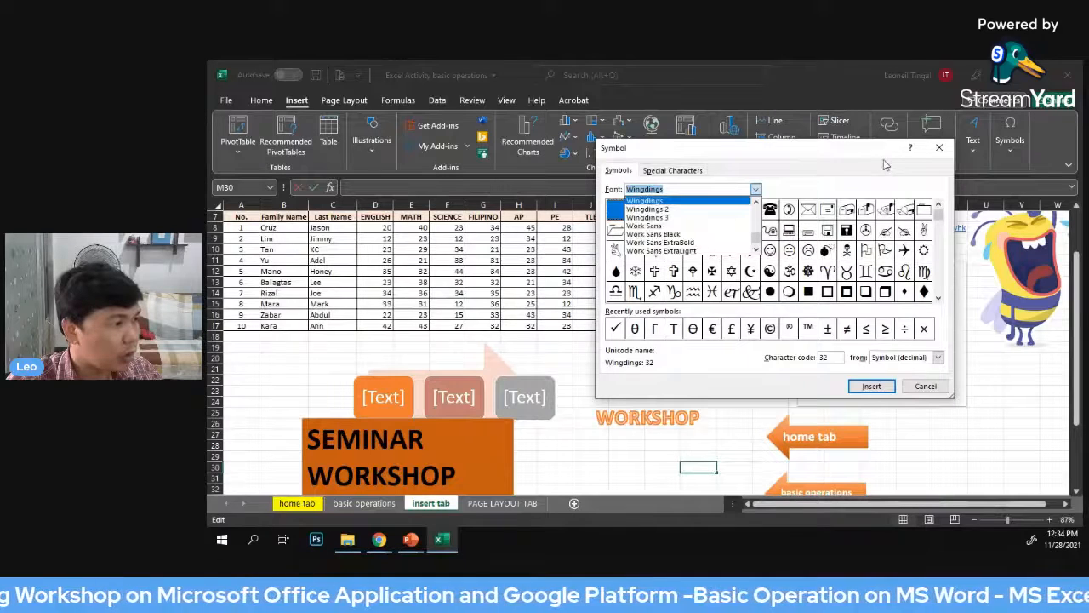
left_click(940, 151)
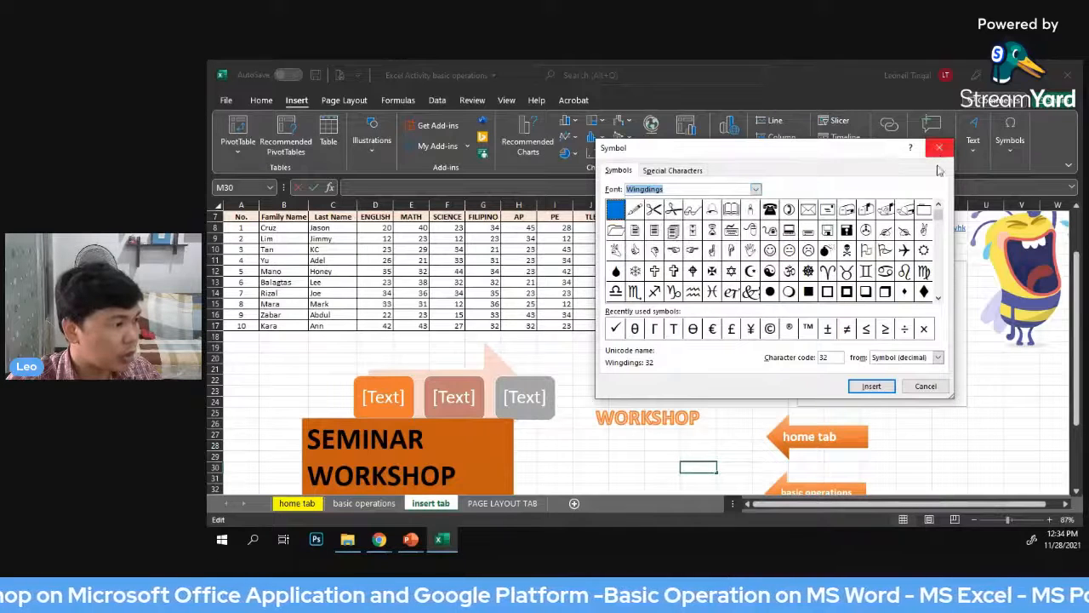
left_click(926, 388)
left_click(1011, 404)
Delete the SEMINAR WORKSHOP text box and one [Text] block of the SmartArt arrow diagram
scroll(1004, 421, "down", 1)
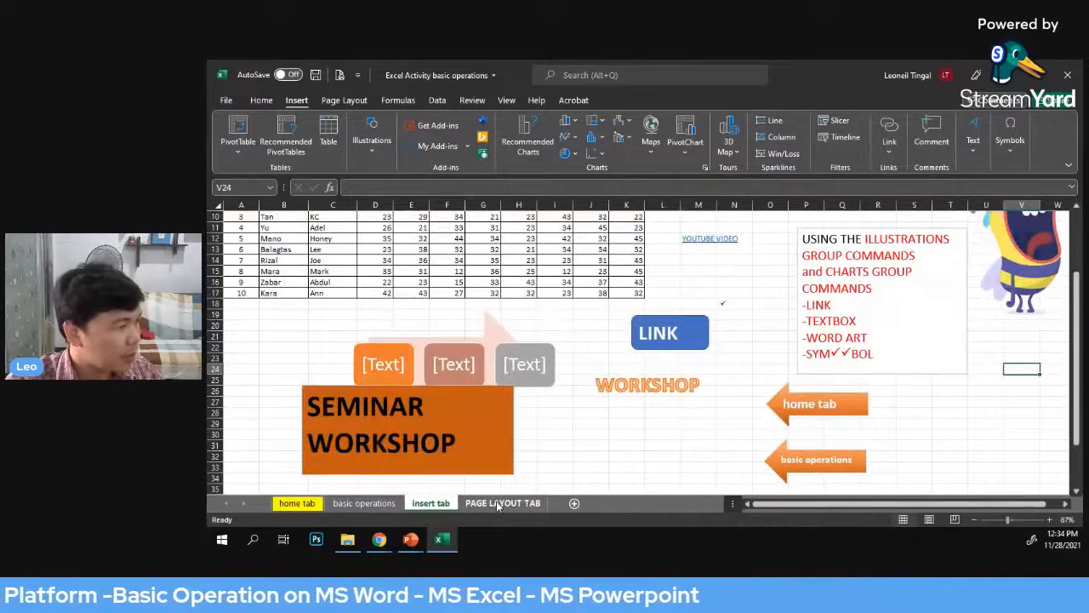
scroll(539, 430, "up", 2)
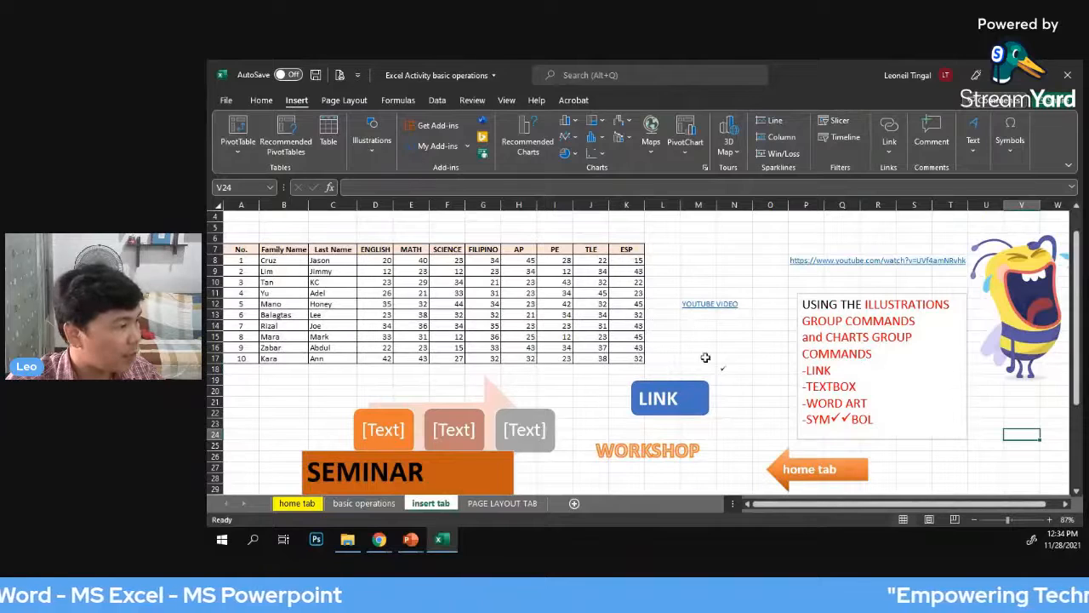
left_click(494, 415)
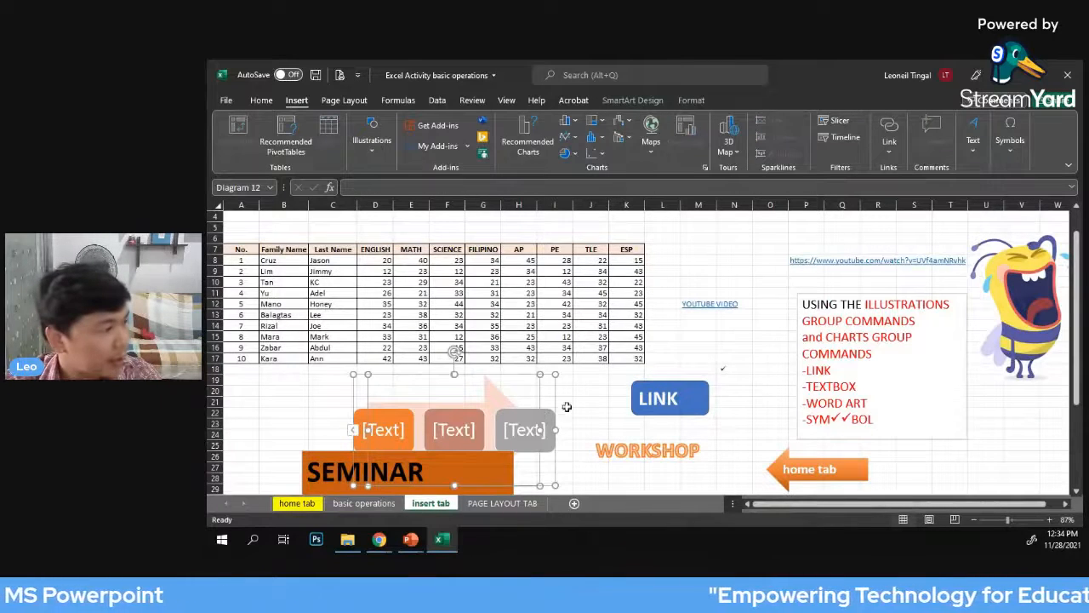
scroll(575, 402, "down", 1)
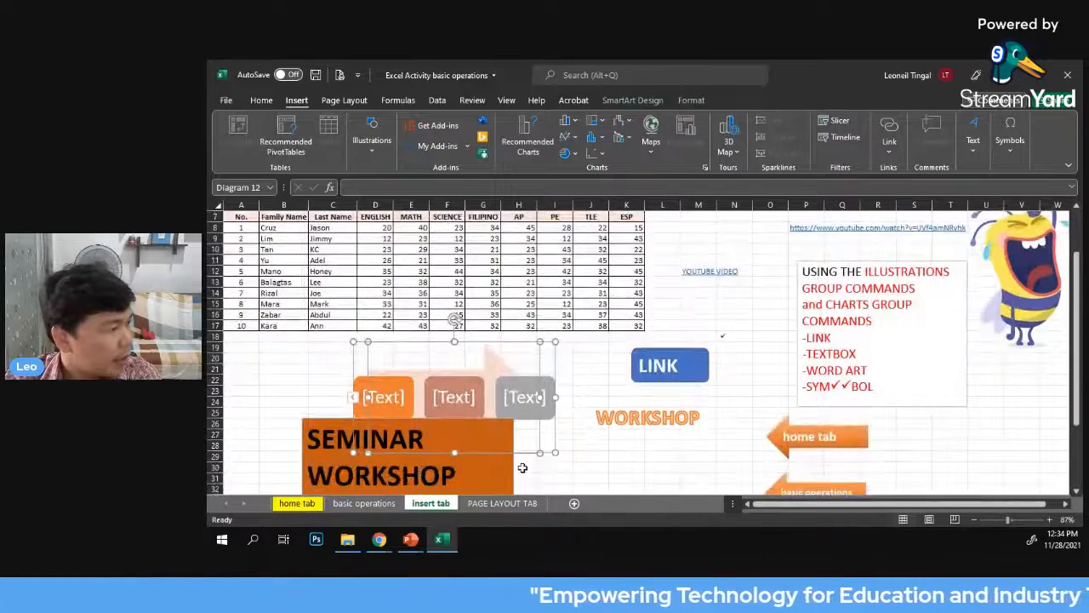
left_click(508, 470)
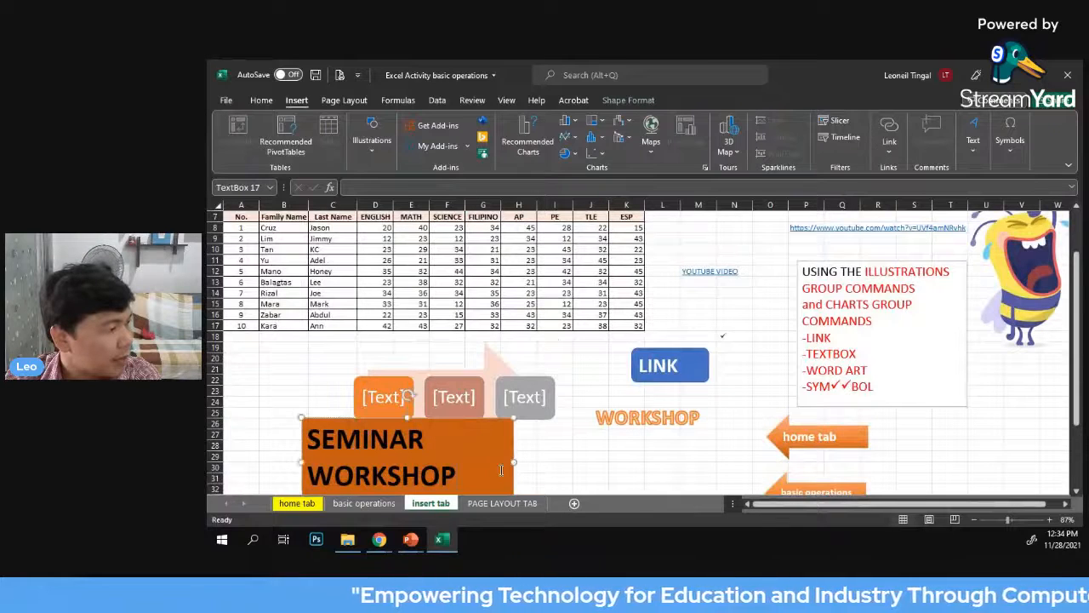
key("Delete")
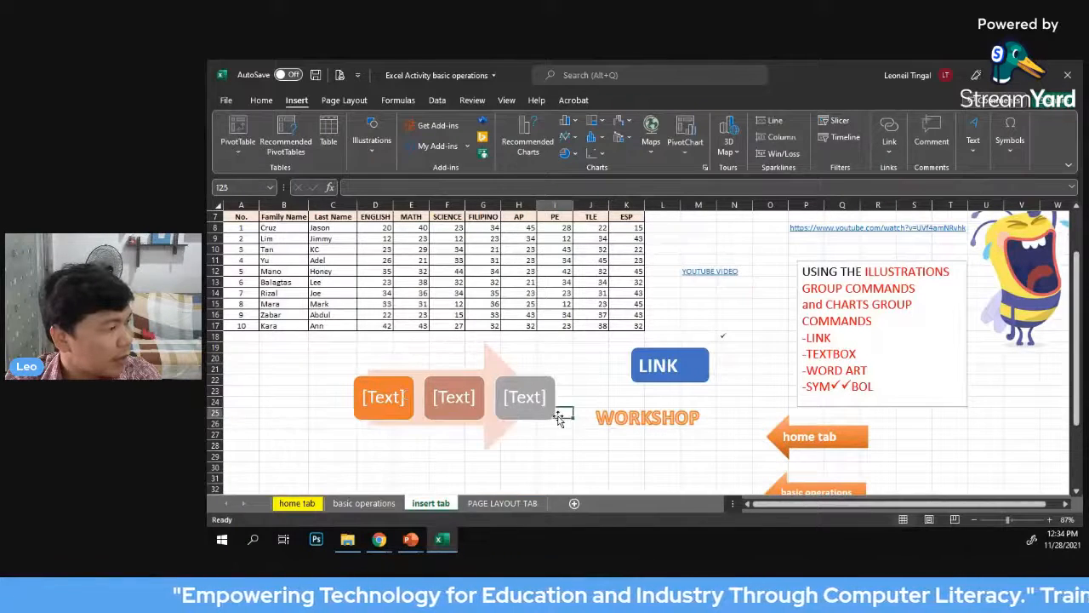
left_click(549, 415)
key("Delete")
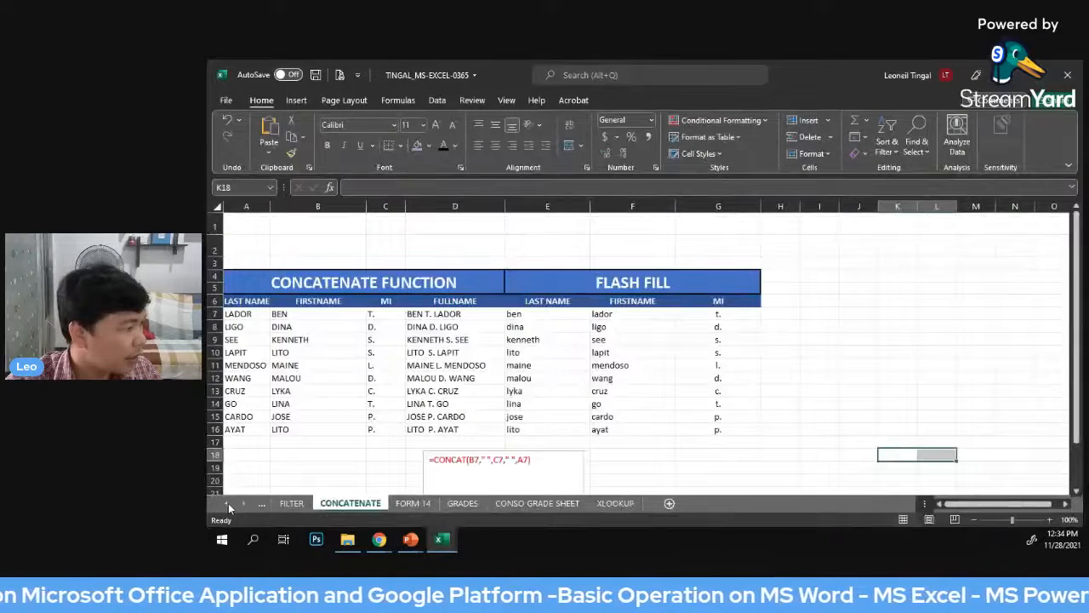
Look through the earlier sheet names of the other open workbook and return to the Excel Activity basic operations workbook
left_click(227, 503)
left_click(227, 503)
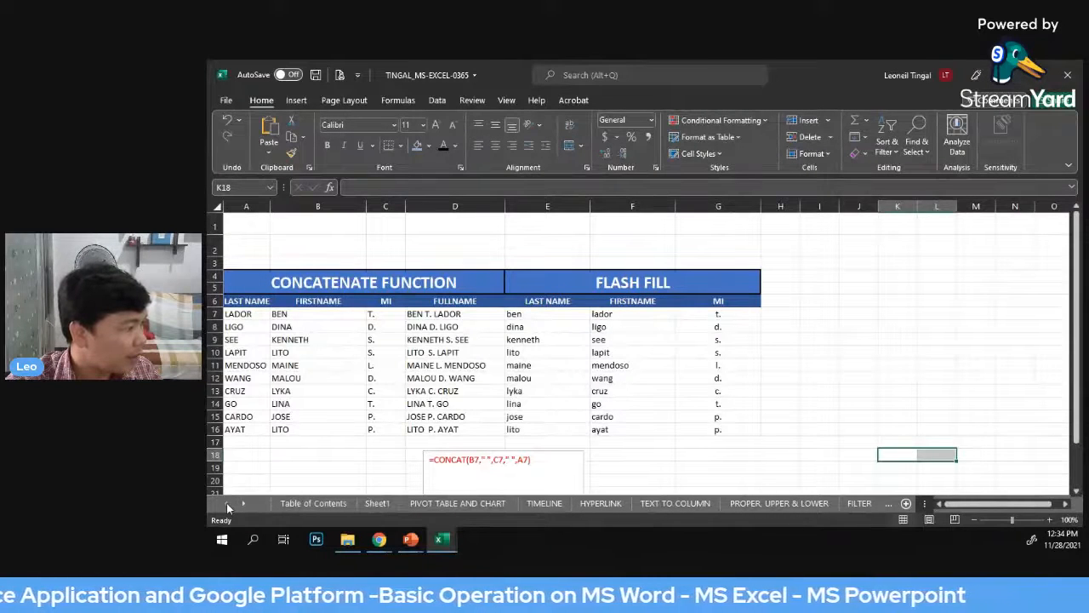
left_click(808, 400)
mouse_move(446, 539)
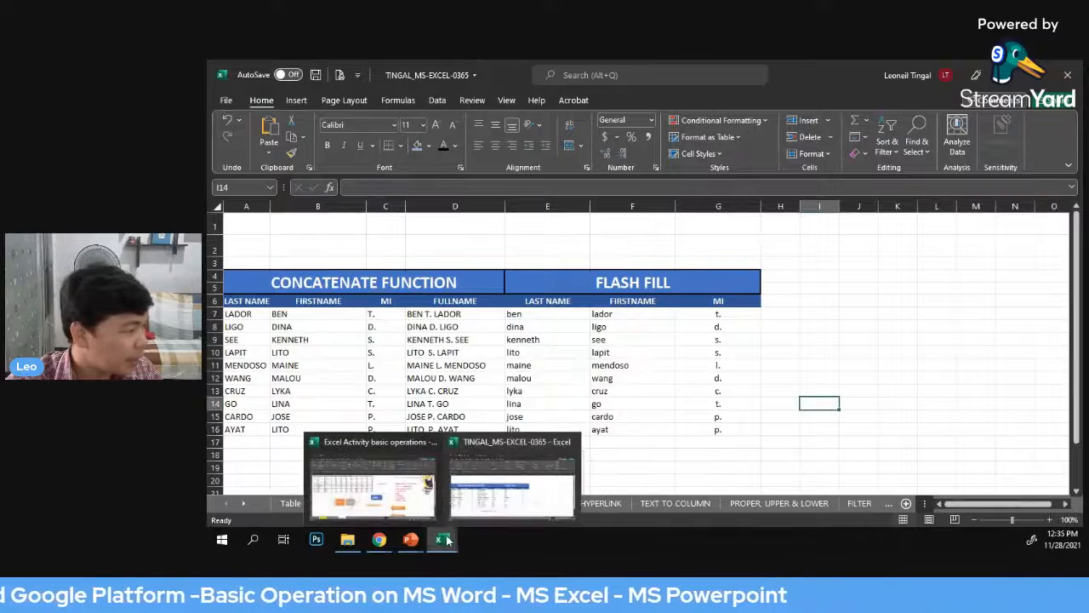
left_click(372, 485)
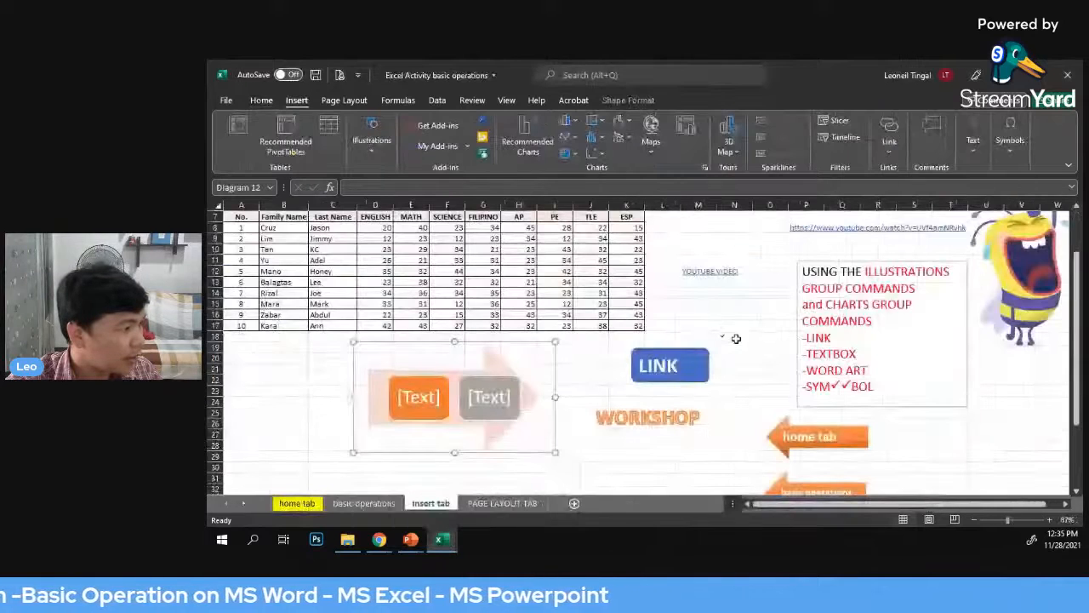
Remove another [Text] block from the SmartArt arrow diagram and delete the whole diagram
left_click(736, 338)
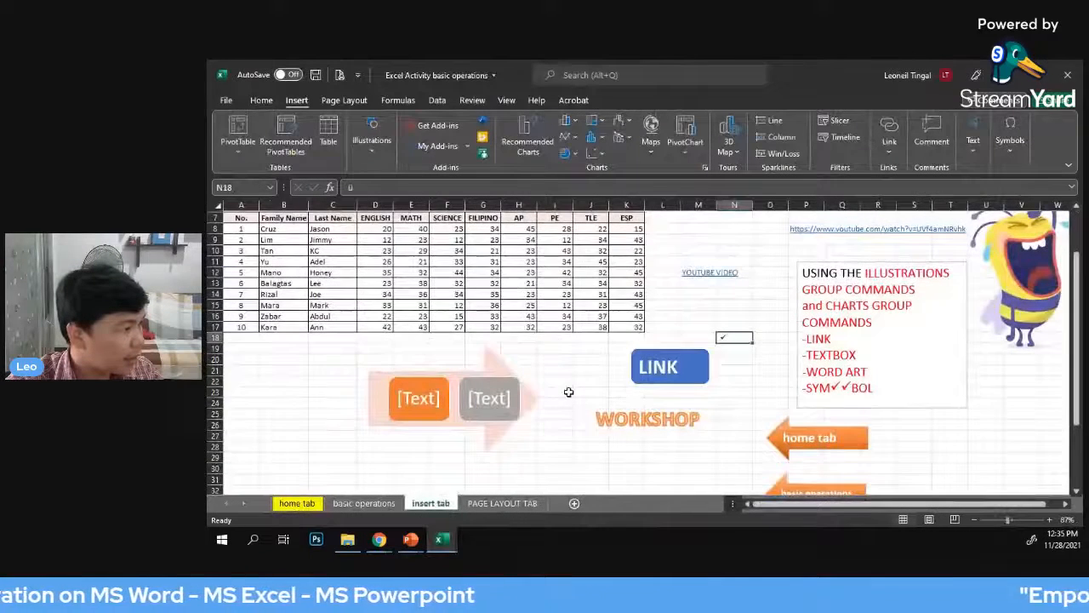
right_click(487, 393)
key("Escape")
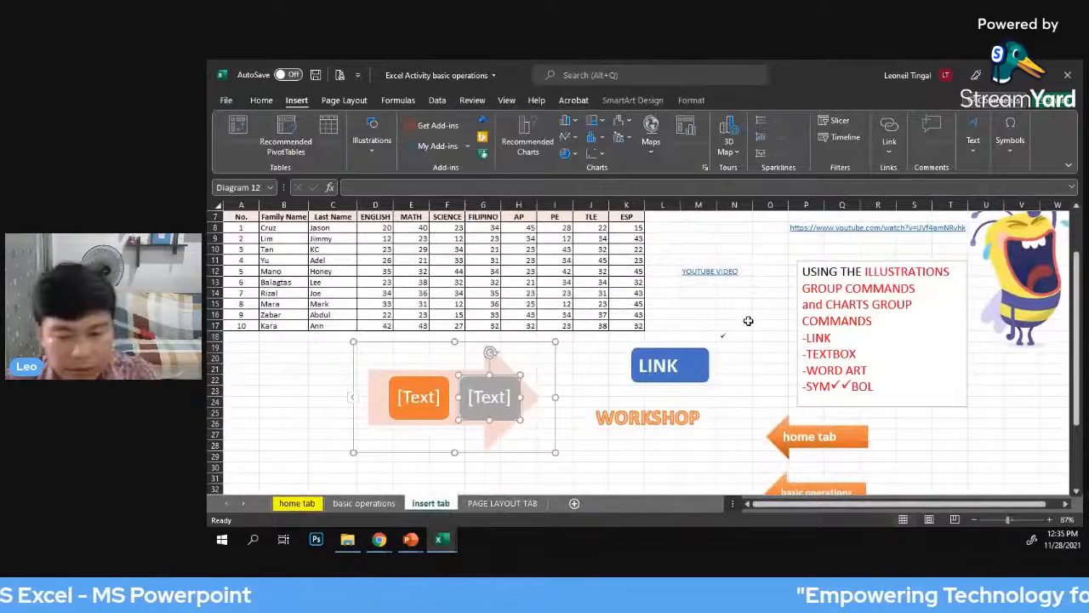
key("Delete")
right_click(547, 349)
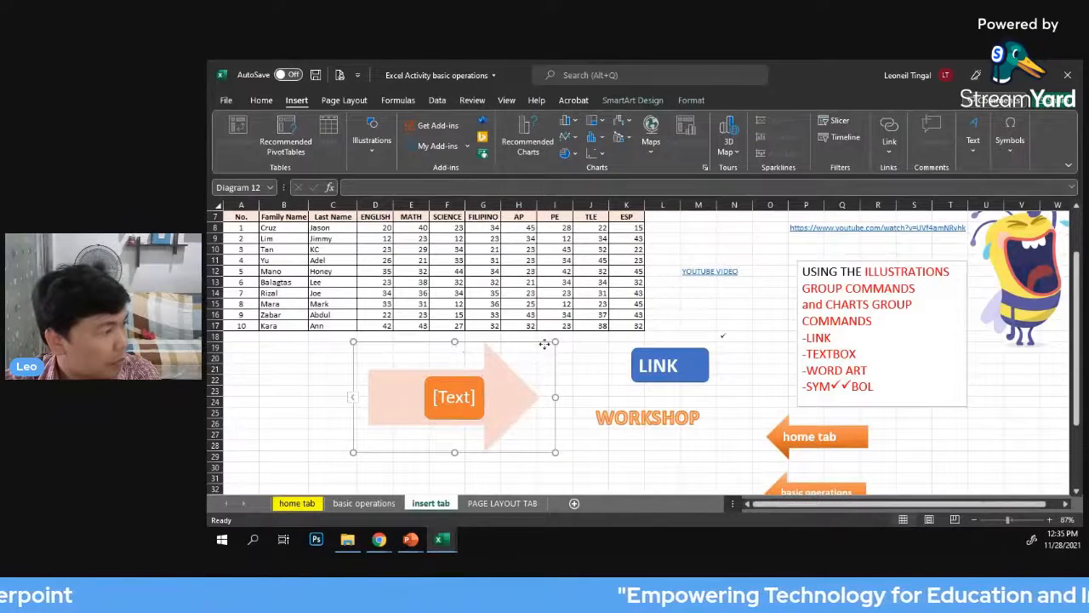
left_click(408, 347)
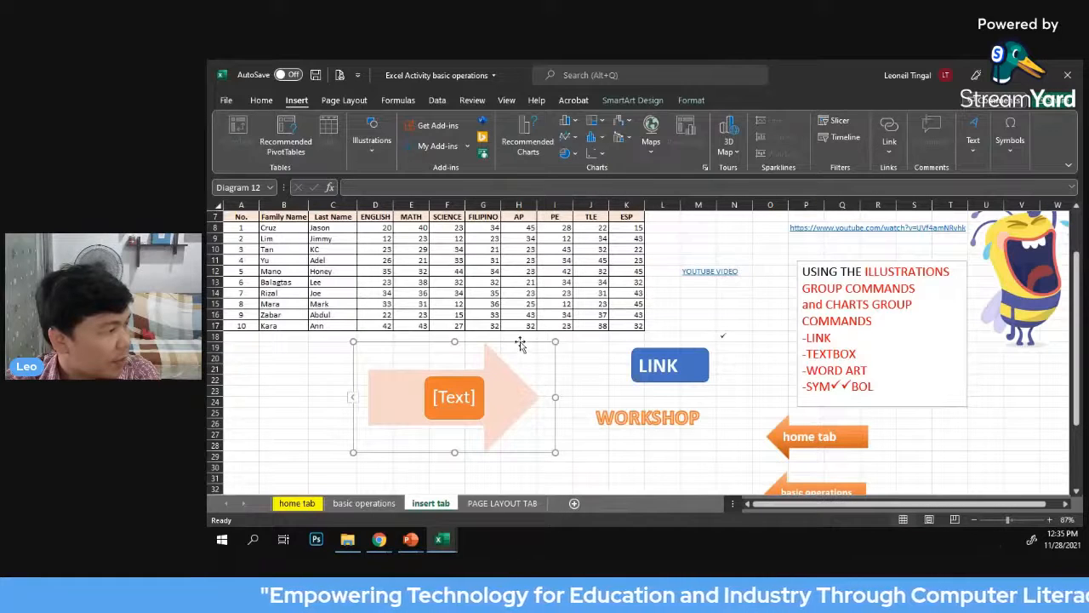
key("Delete")
left_click(558, 361)
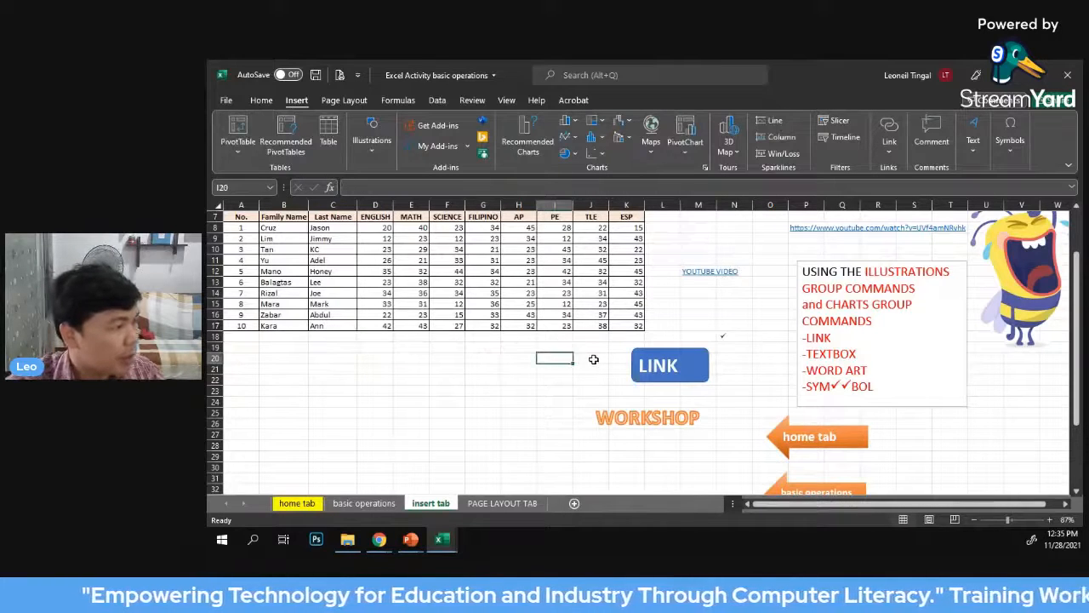
Clear the AP, PE, TLE and ESP headings and scores from H7:K18 of the grade table
scroll(672, 315, "up", 1)
scroll(687, 304, "up", 1)
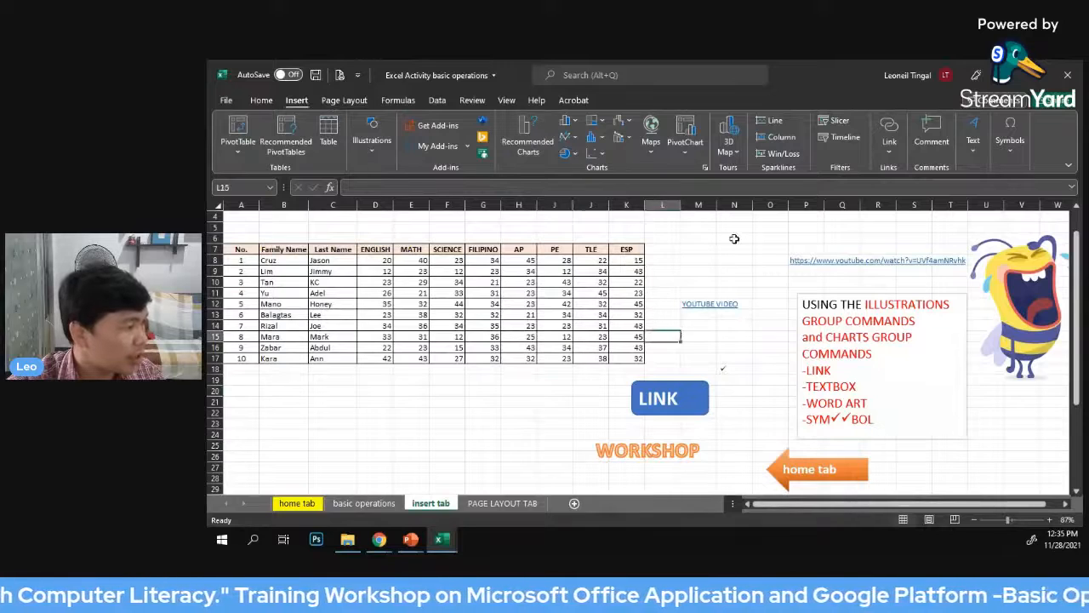
left_click(727, 239)
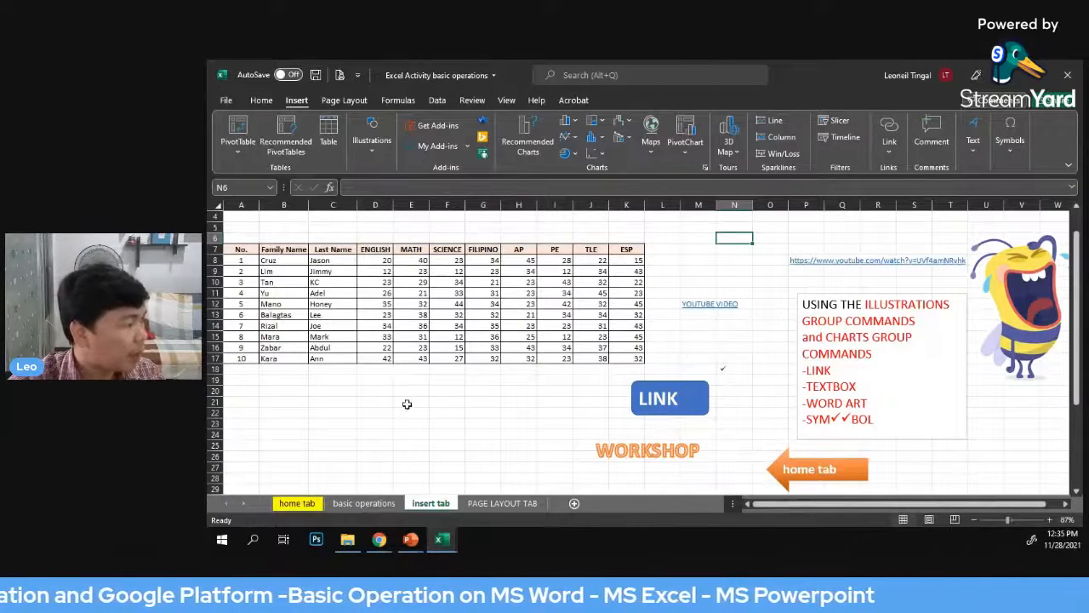
left_click_drag(242, 251, 471, 358)
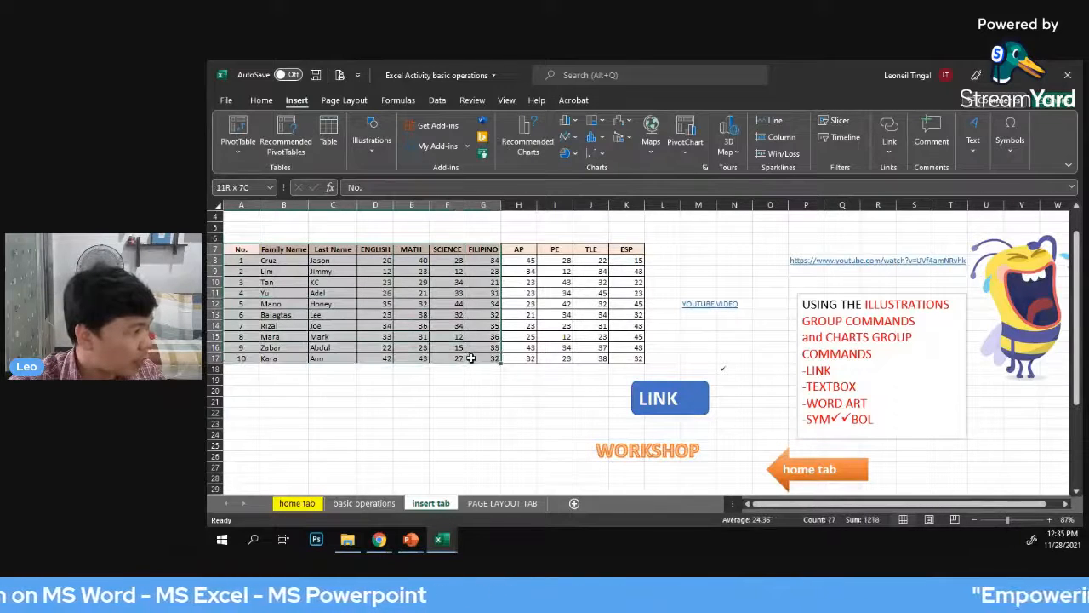
left_click(562, 423)
left_click_drag(517, 248, 645, 371)
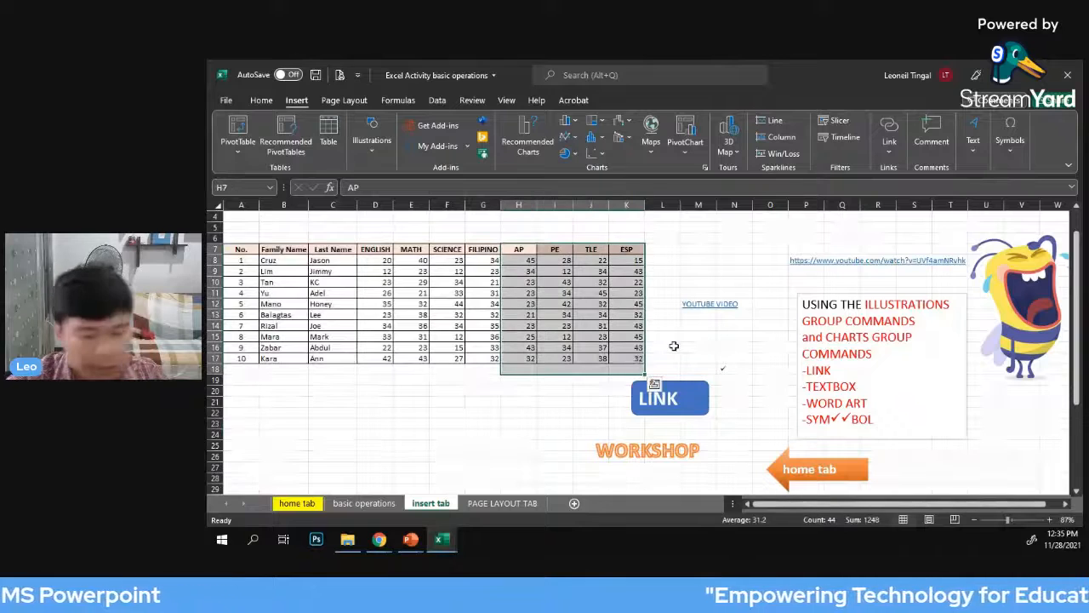
key("Delete")
left_click(680, 249)
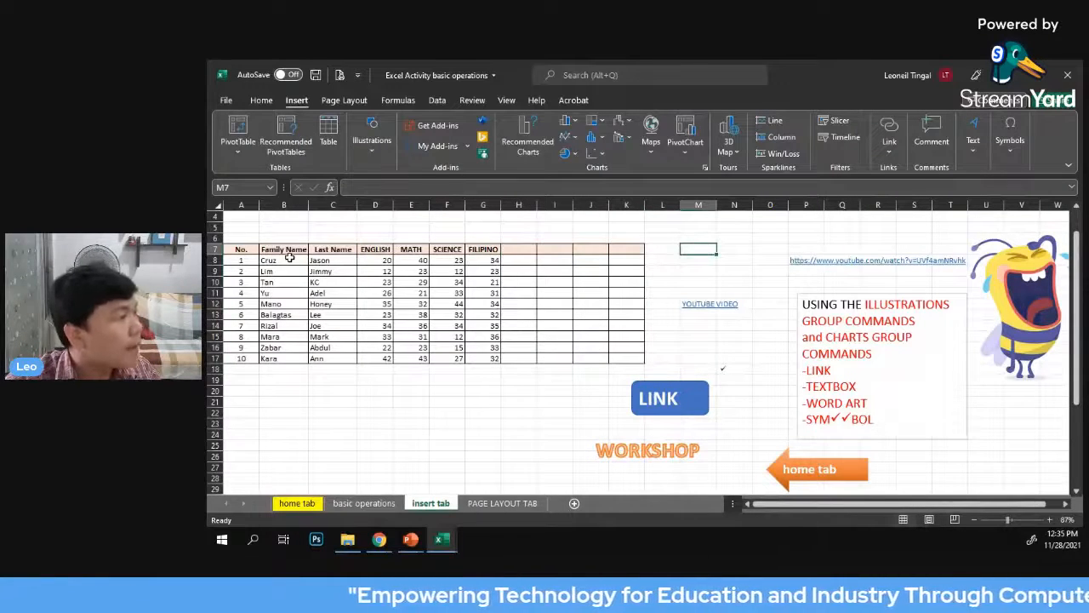
Insert a 2-D clustered column chart from the names and the English, Math, Science and Filipino scores in B7:G17
left_click_drag(283, 249, 375, 270)
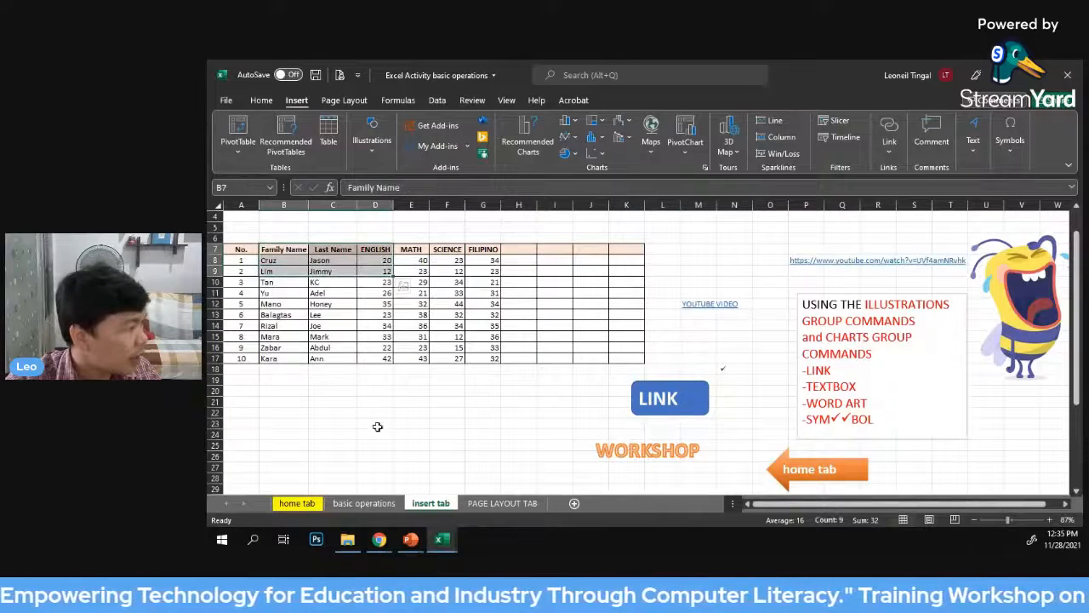
left_click_drag(375, 423, 374, 414)
left_click_drag(279, 252, 497, 359)
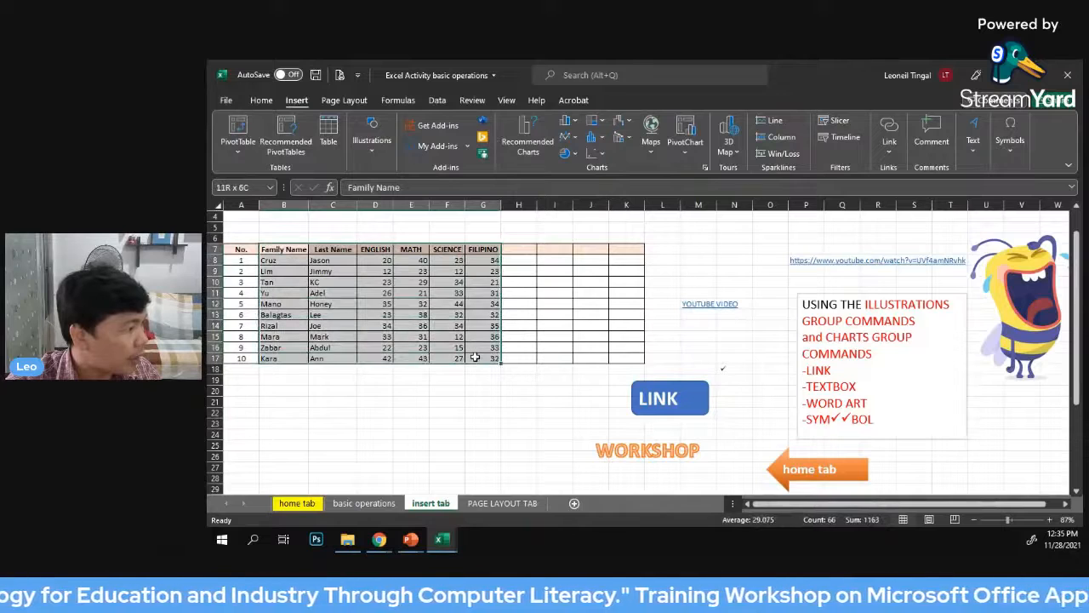
left_click(576, 124)
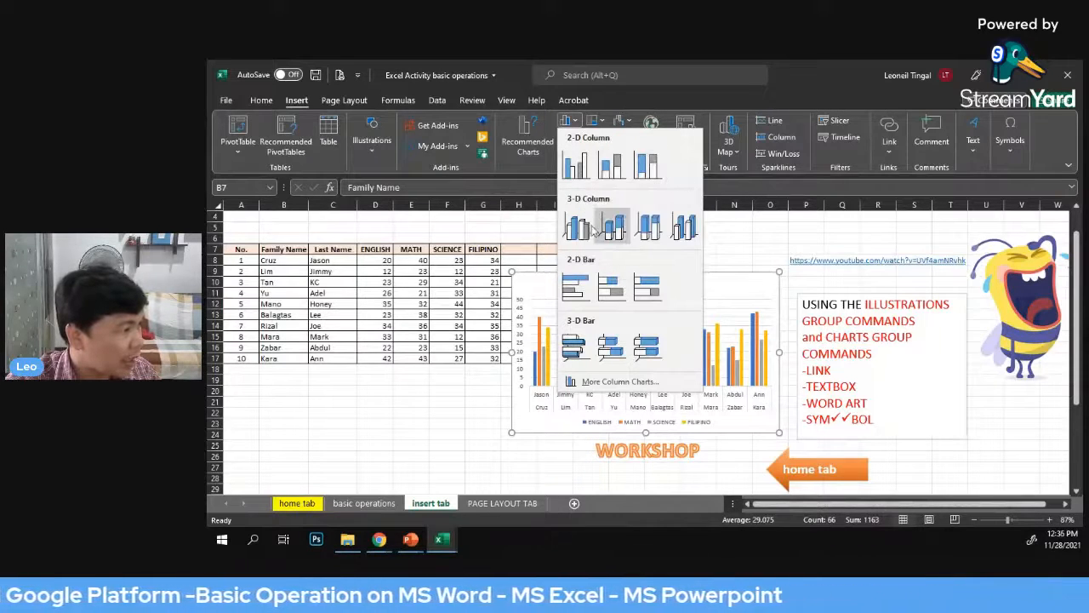
left_click(580, 169)
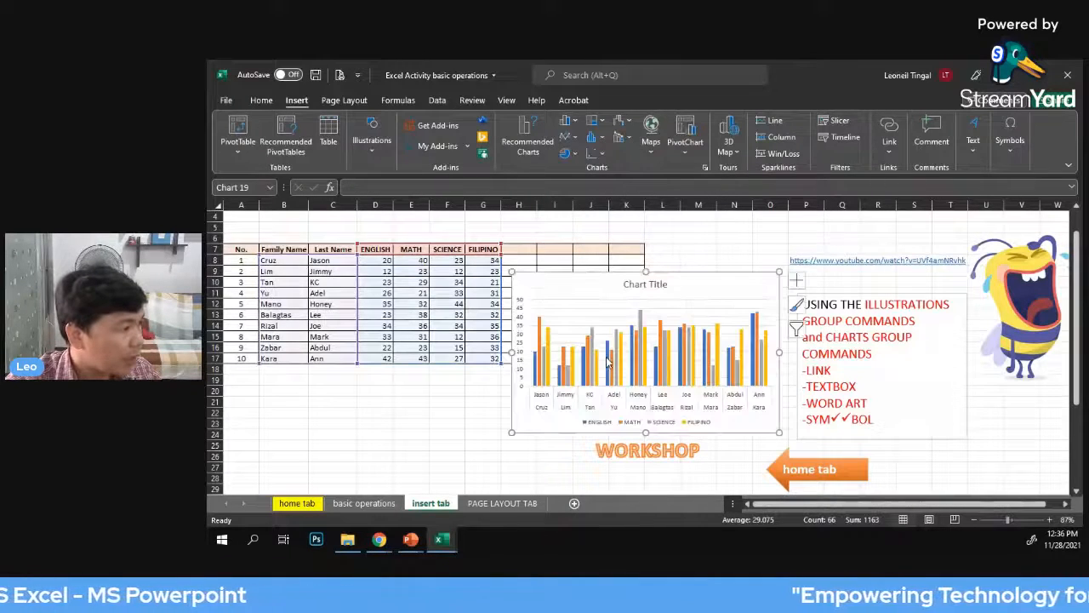
Move the column chart to the lower part of the grade table and enlarge it slightly
left_click_drag(692, 267, 463, 325)
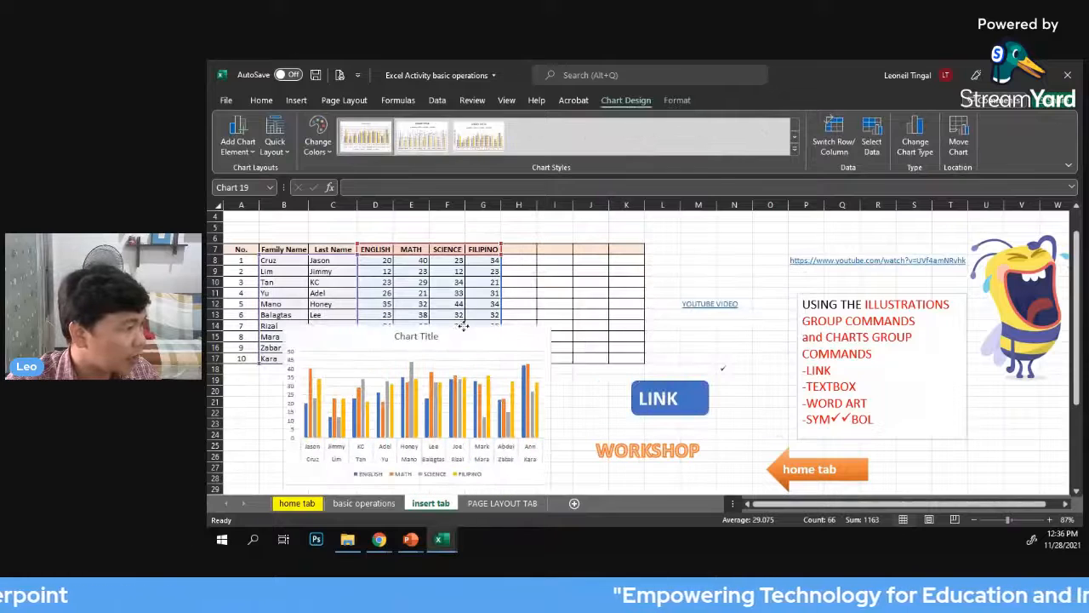
scroll(539, 401, "down", 2)
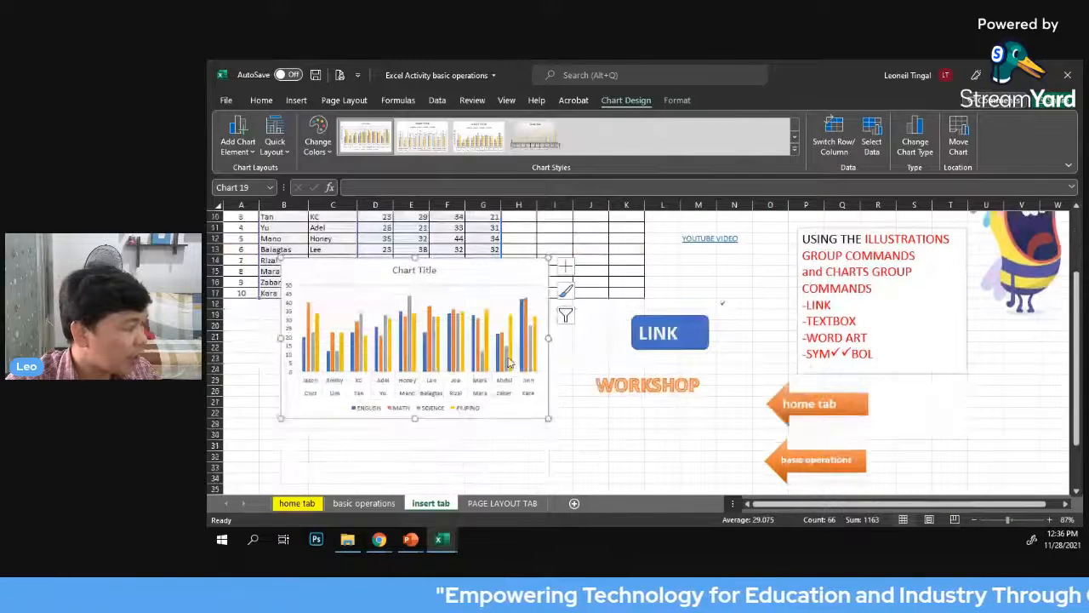
left_click_drag(548, 419, 576, 433)
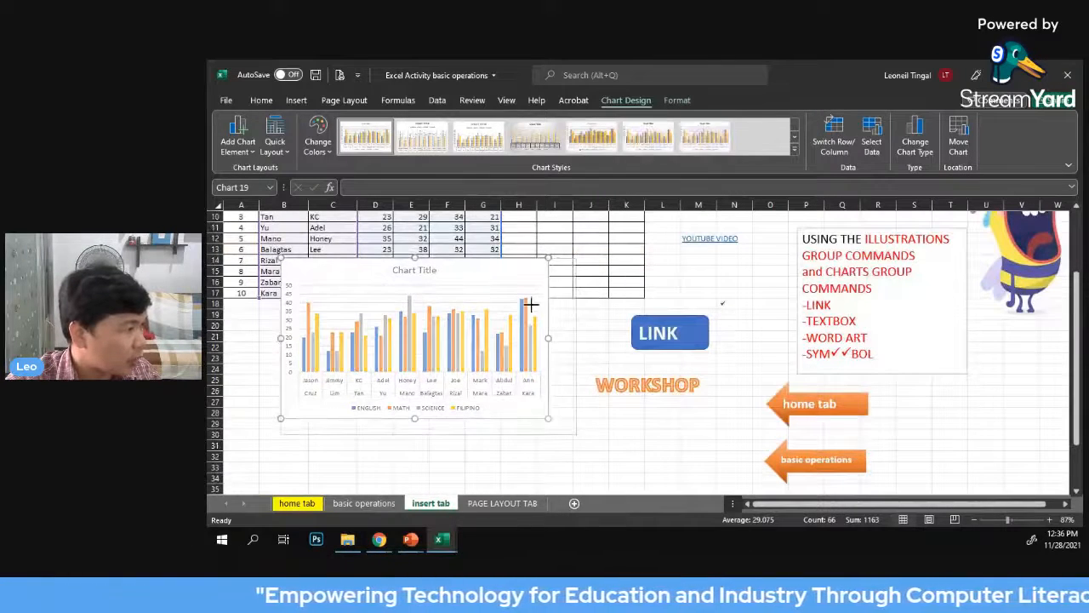
left_click(698, 282)
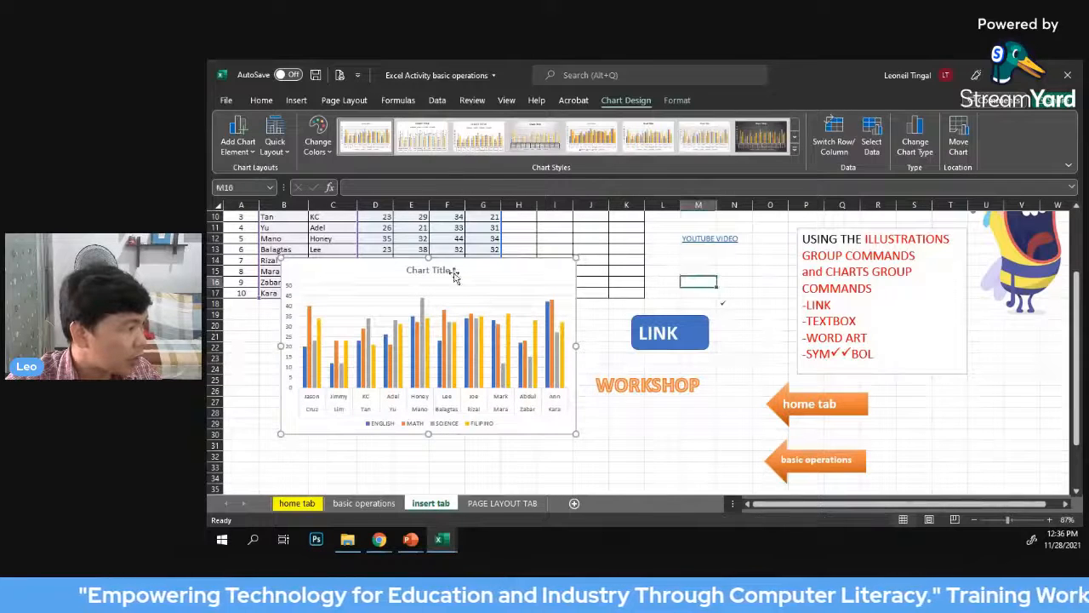
Replace the column chart's title with STUDENTS SCORES
left_click(440, 271)
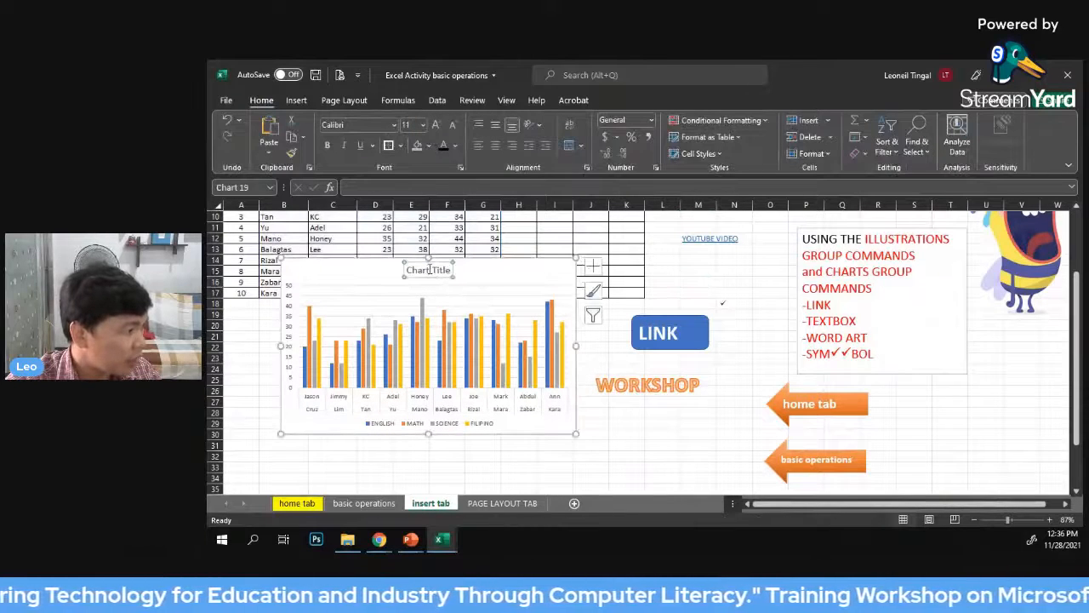
left_click(448, 271)
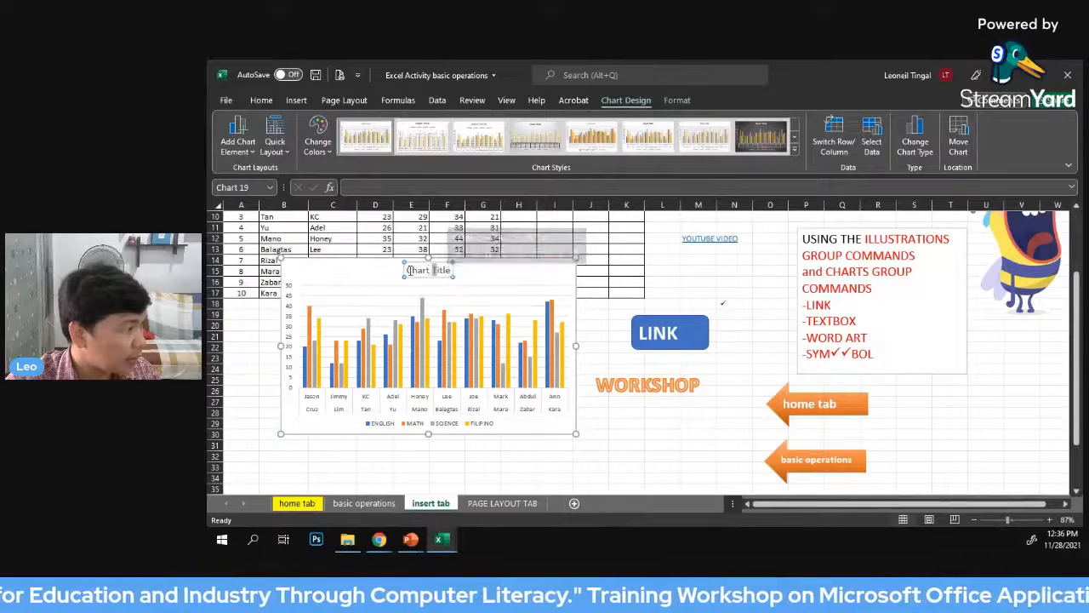
left_click_drag(407, 271, 448, 272)
type("S")
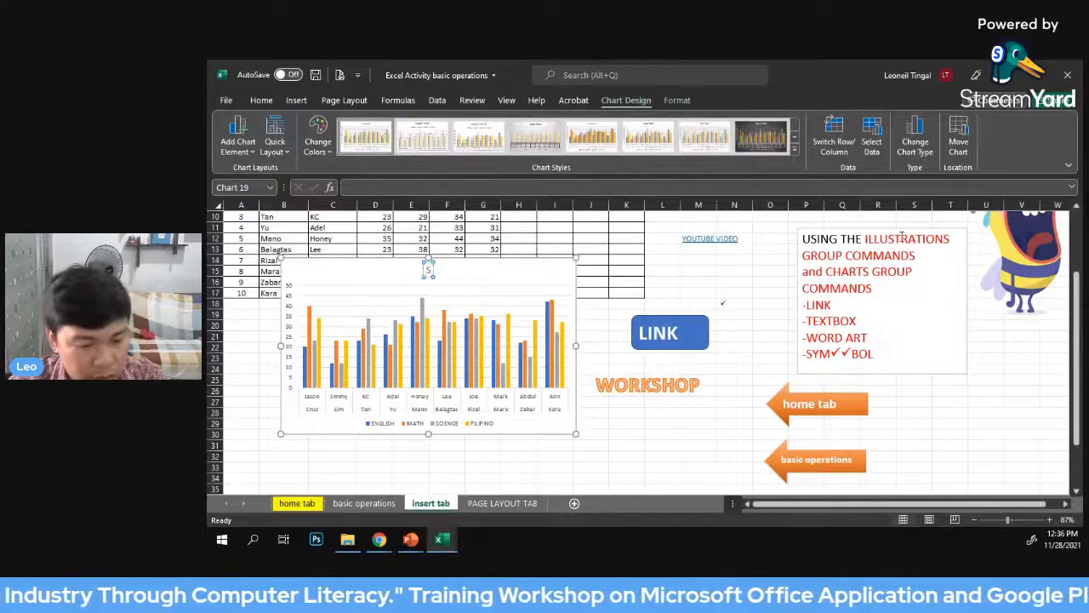
type("TUDENTS")
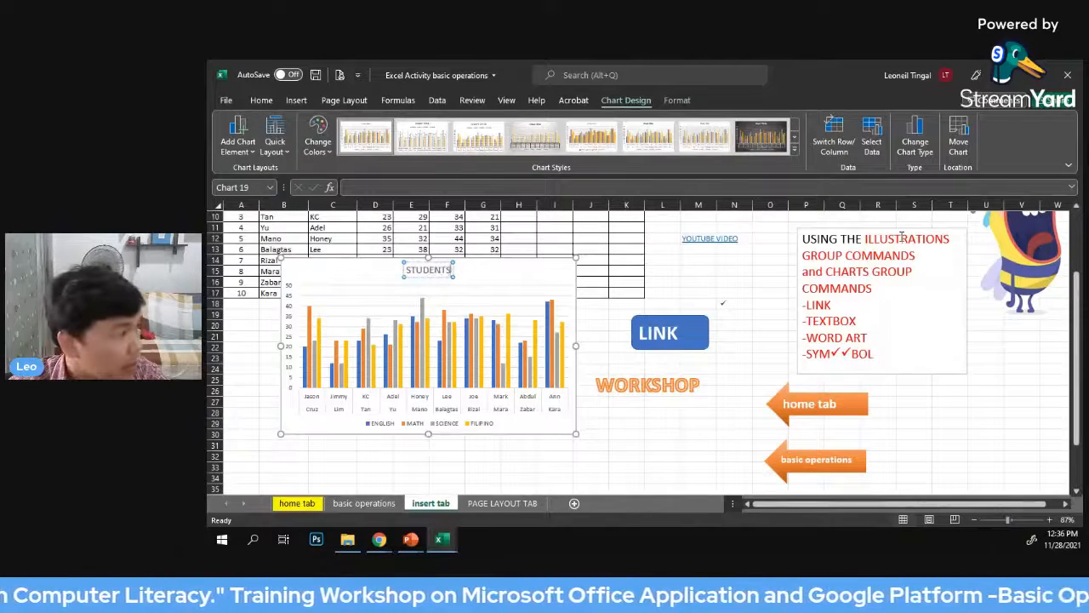
type(" SCORES")
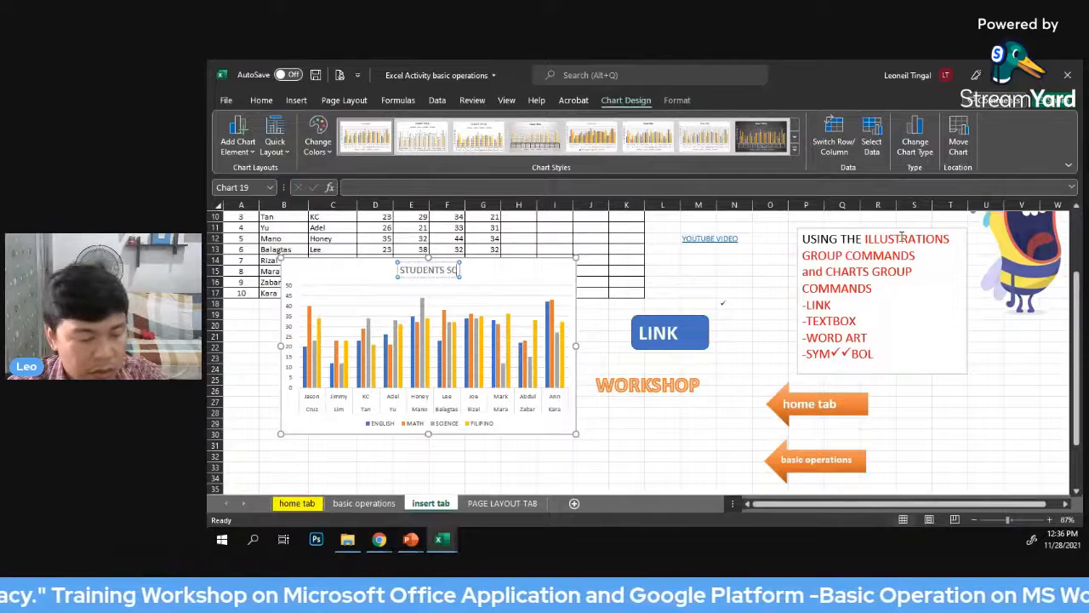
left_click(745, 277)
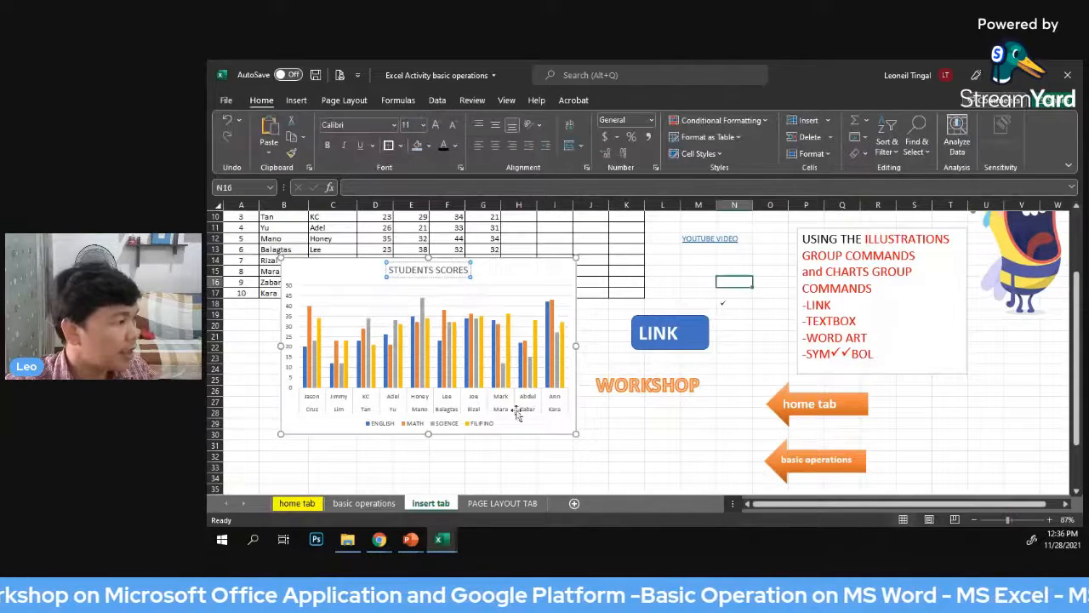
left_click(596, 444)
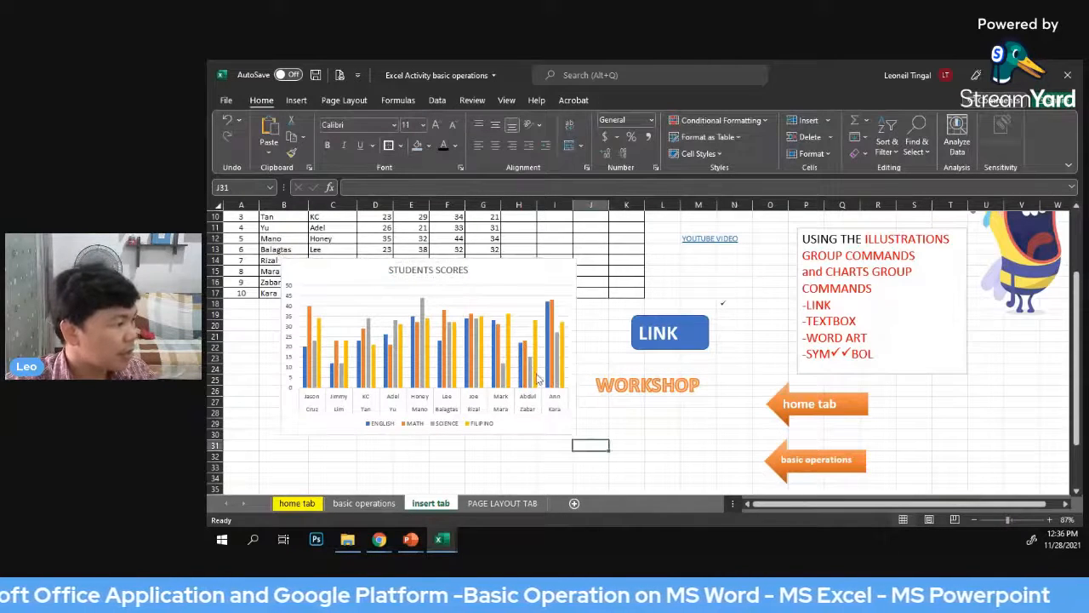
Enlarge the STUDENTS SCORES chart slightly in width and height
left_click(563, 434)
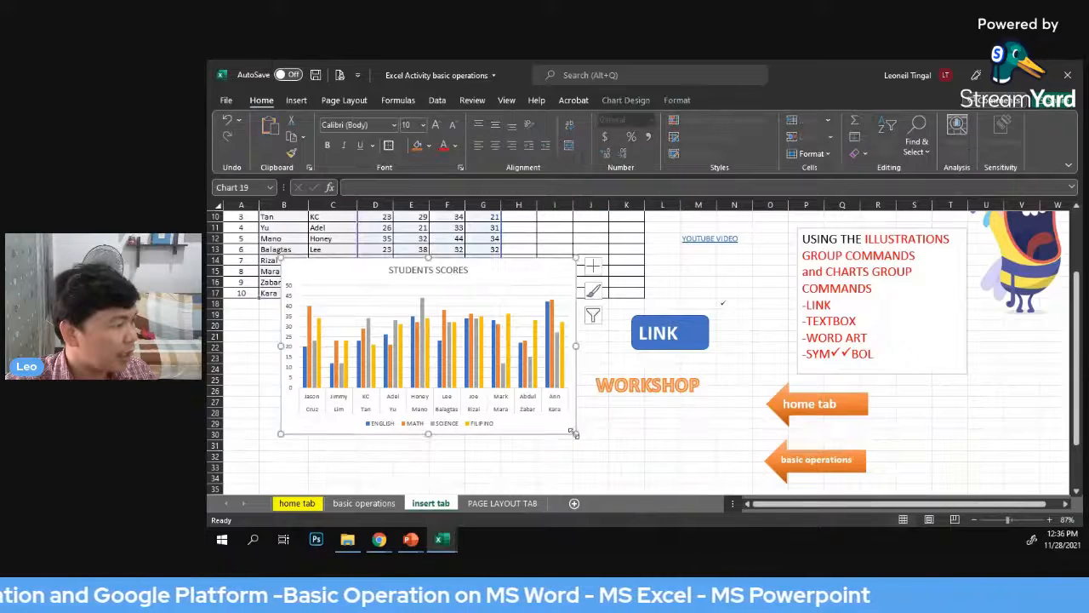
left_click_drag(668, 447, 686, 442)
left_click(686, 444)
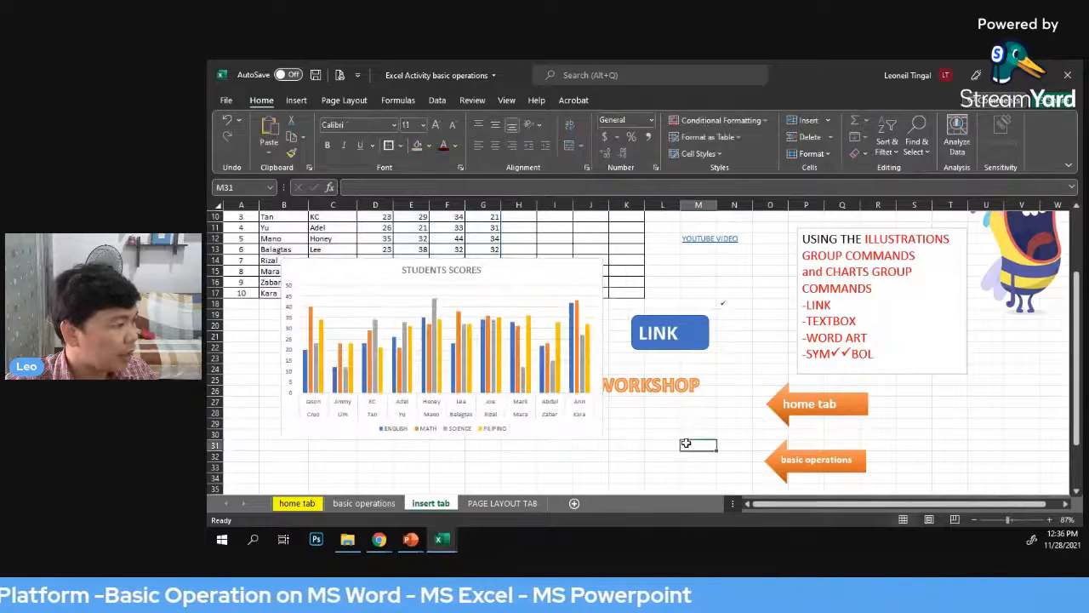
left_click(593, 431)
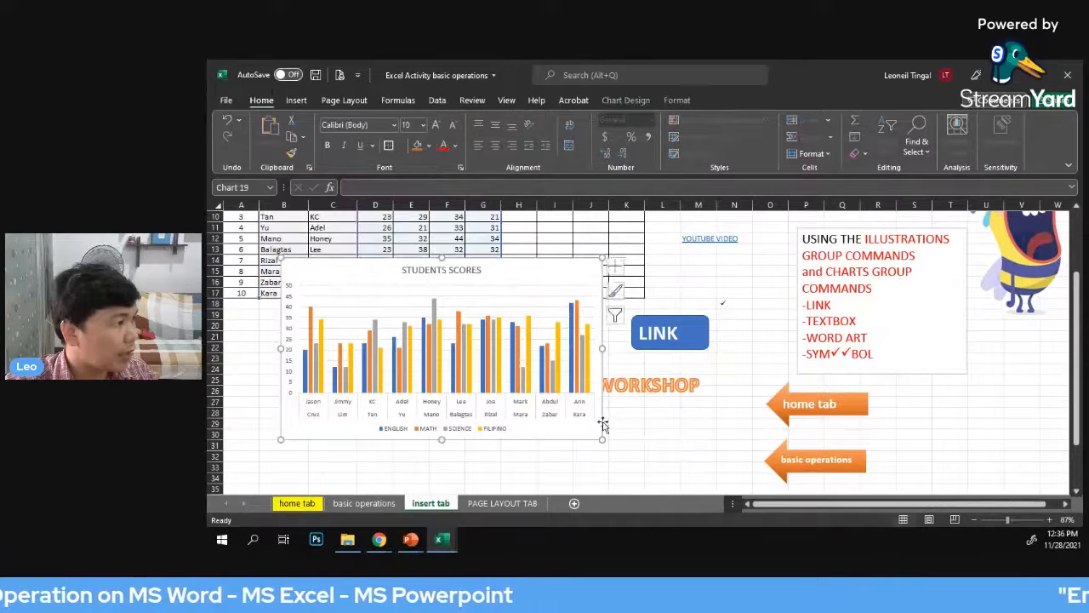
left_click(333, 101)
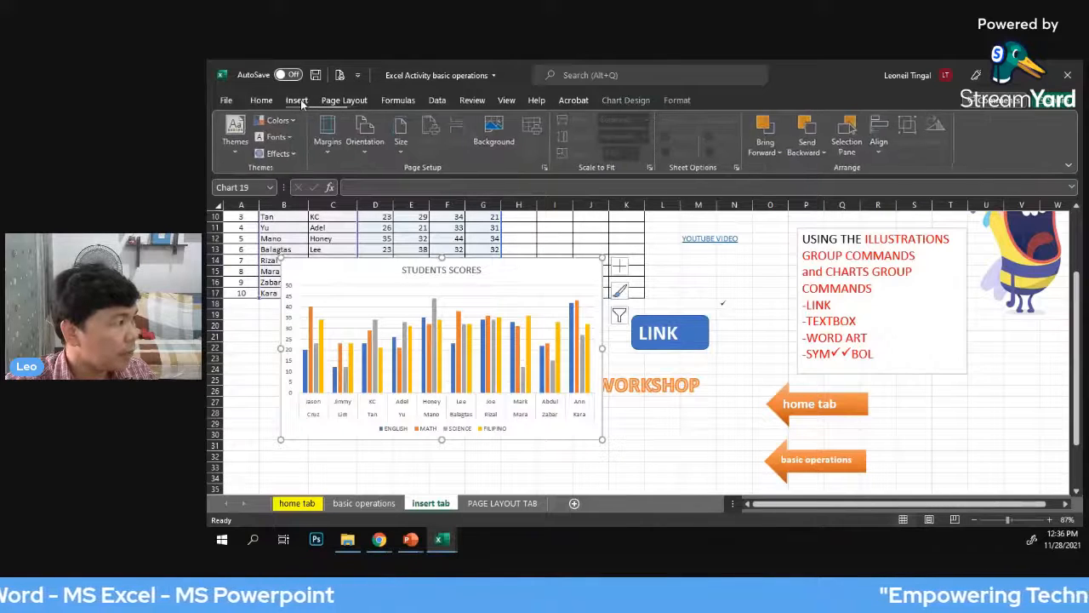
left_click(296, 101)
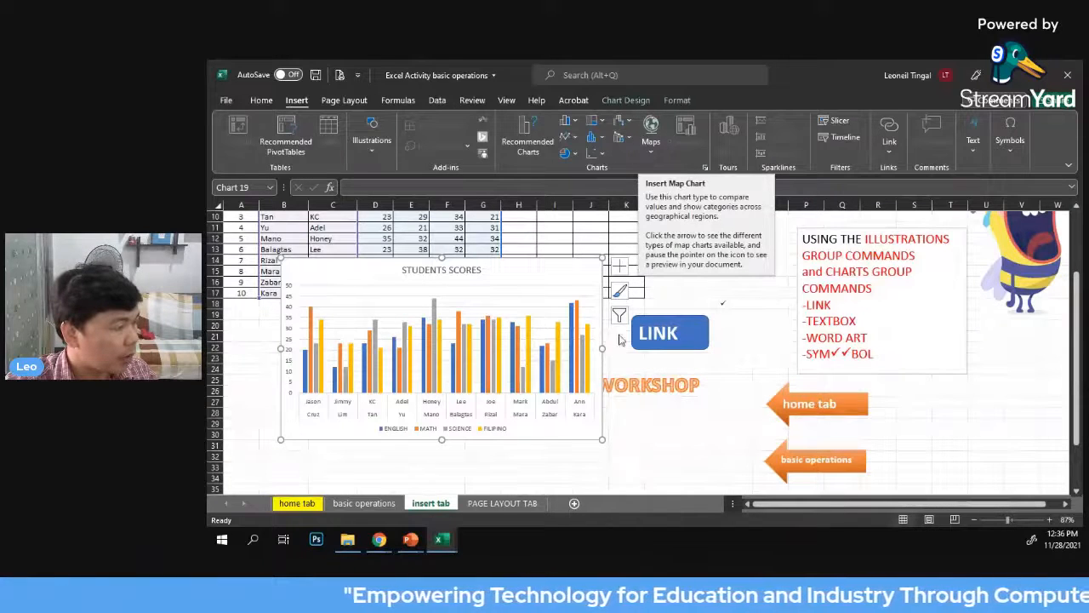
left_click(662, 434)
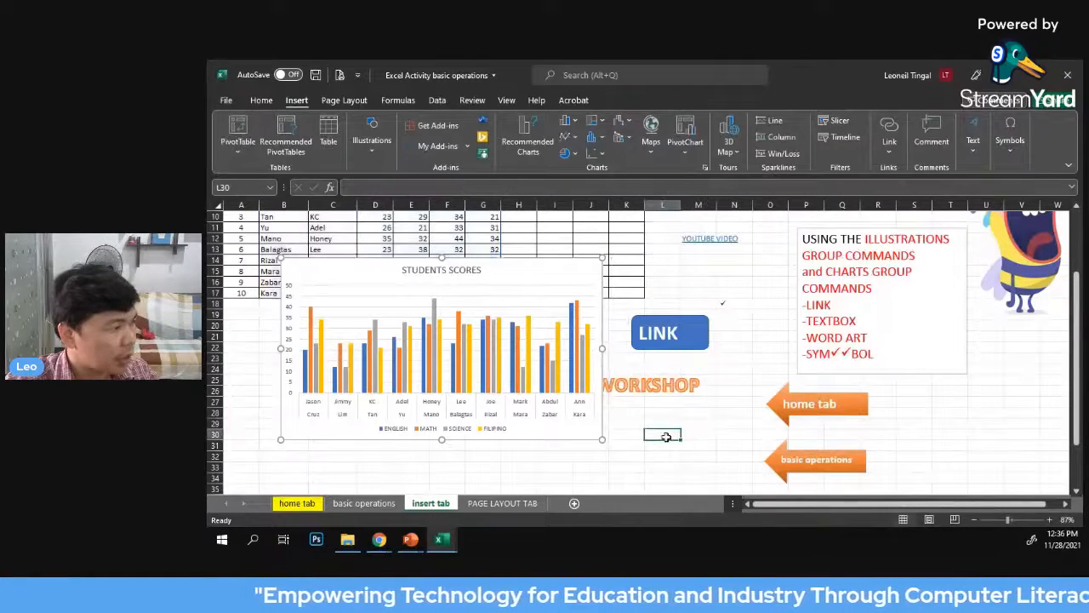
Shift the STUDENTS SCORES chart slightly toward column A and delete it from the sheet
left_click(587, 432)
left_click_drag(586, 434, 549, 436)
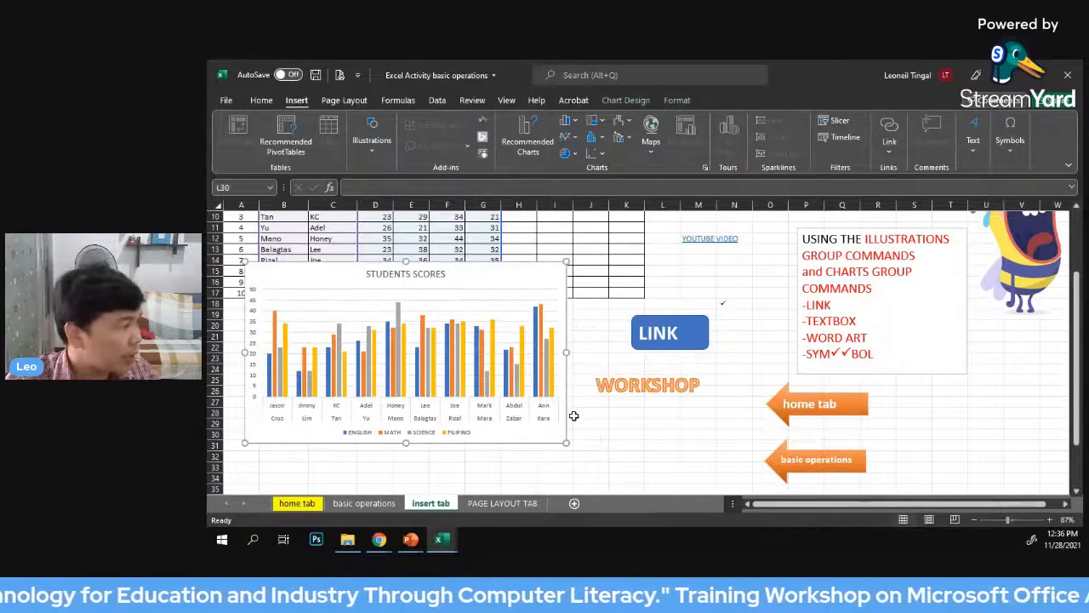
key("Delete")
Insert a new clustered column chart from the names and the English, Math, Science and Filipino scores in B7:G17
scroll(380, 295, "up", 3)
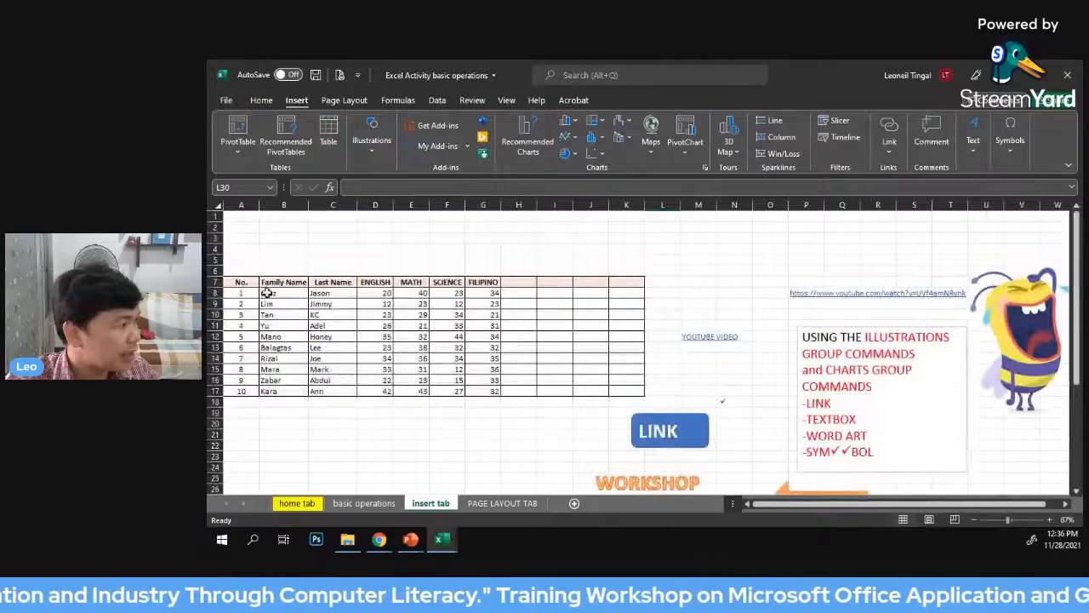
left_click_drag(268, 293, 498, 394)
left_click(554, 336)
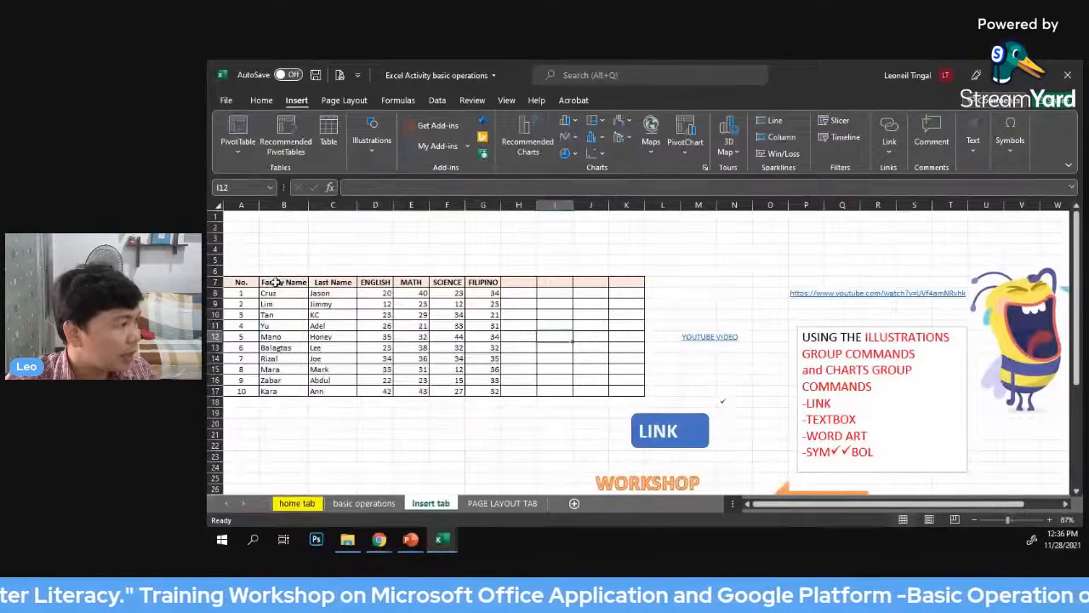
left_click_drag(269, 283, 494, 391)
left_click(566, 120)
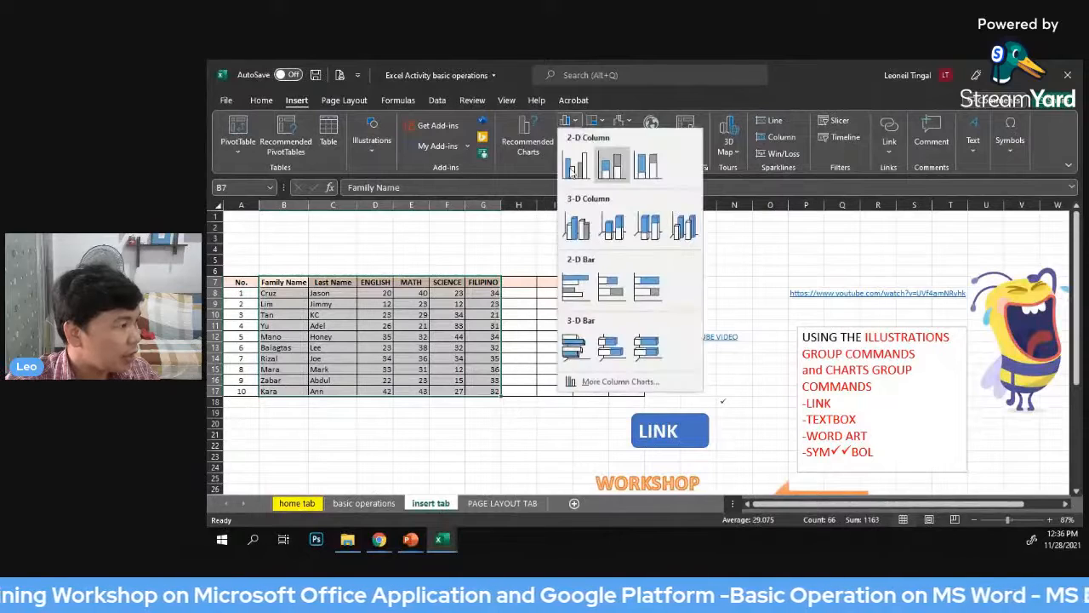
left_click(575, 226)
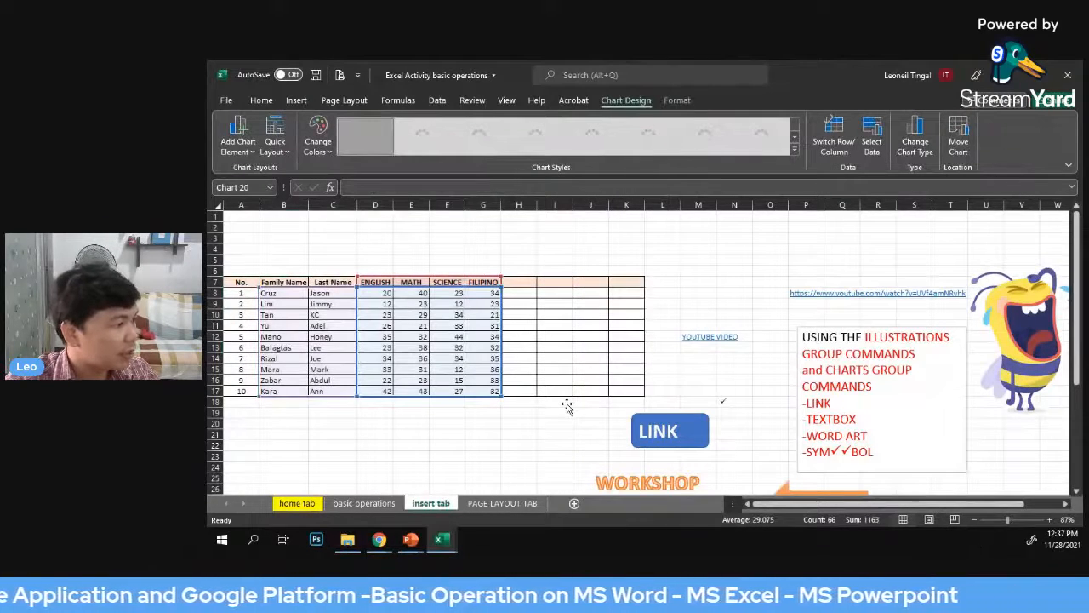
Move the new column chart over the grade table and widen it slightly to reach column I
scroll(677, 241, "down", 1)
left_click_drag(677, 241, 444, 239)
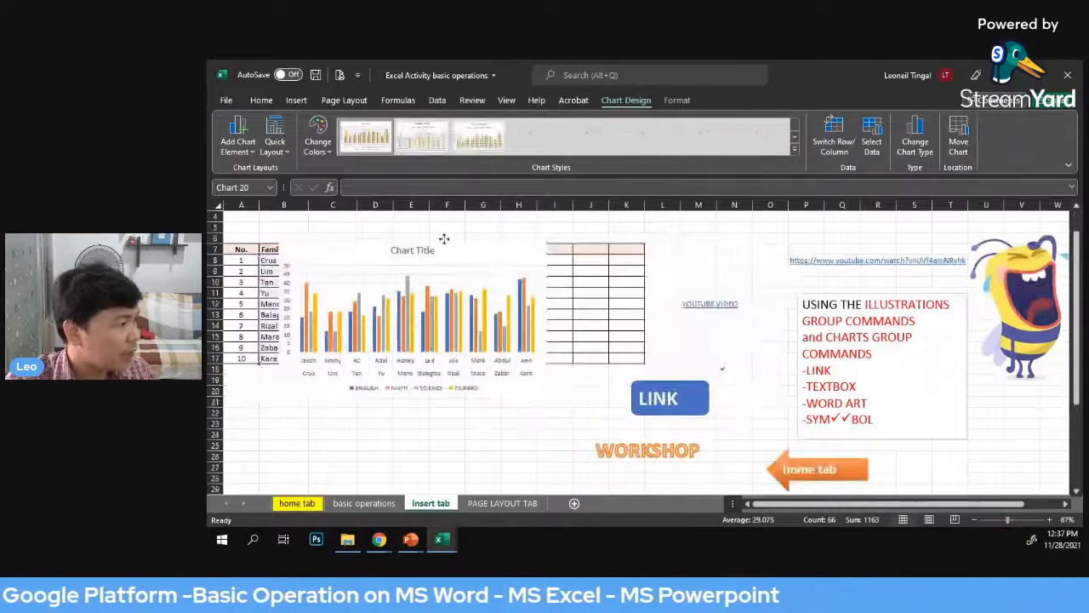
left_click(495, 433)
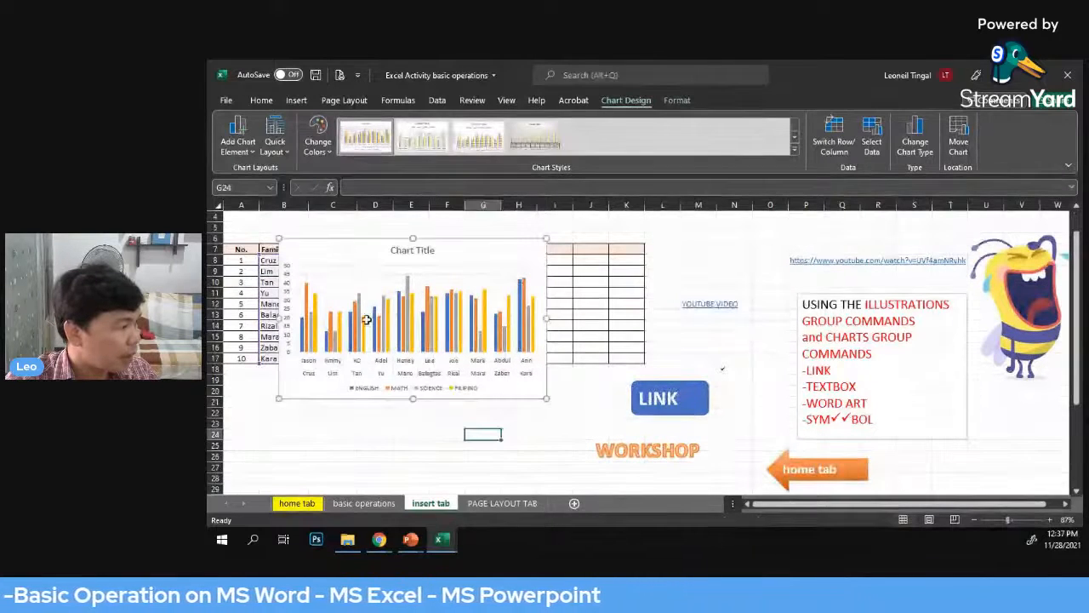
left_click(547, 399)
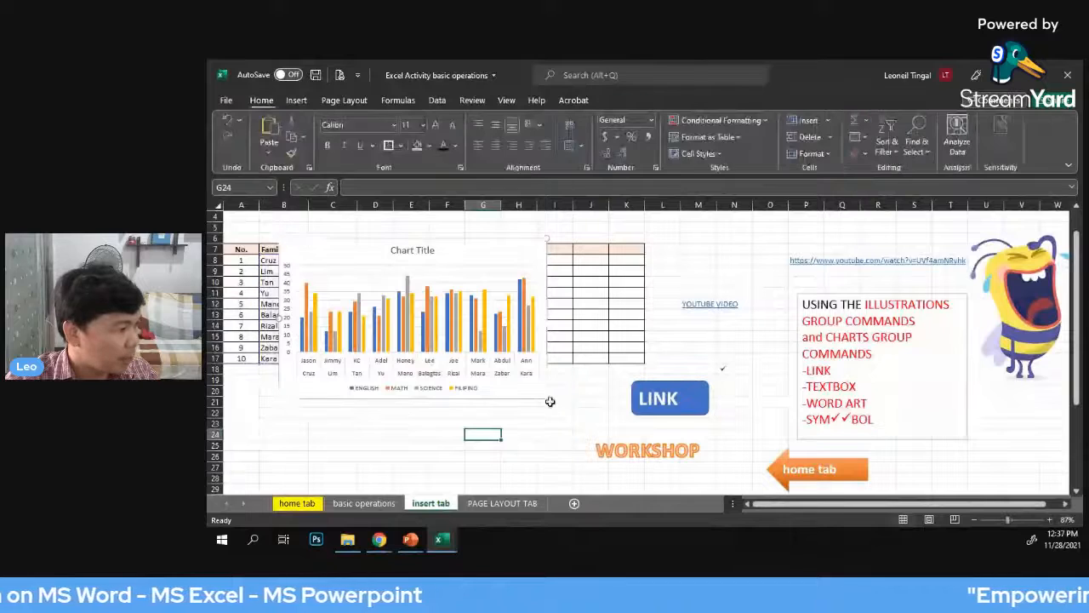
left_click_drag(547, 399, 573, 397)
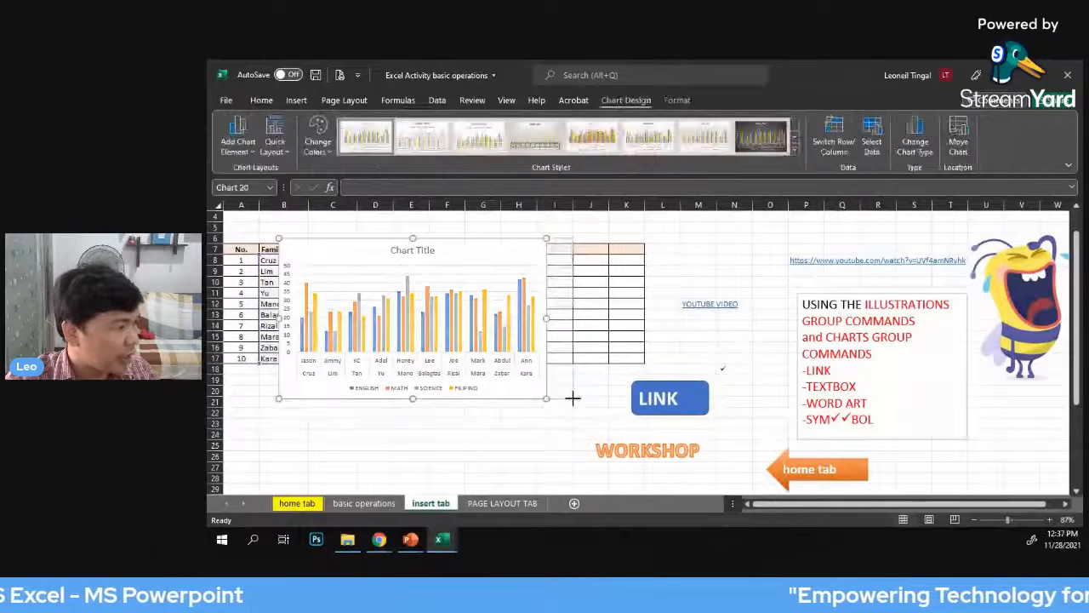
left_click(724, 255)
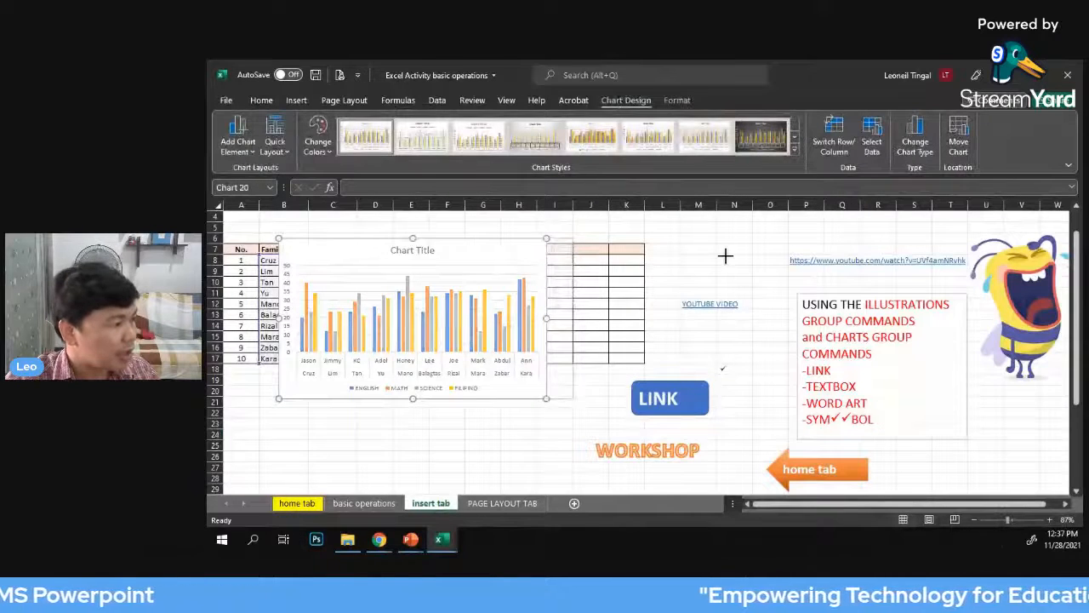
Switch to the PAGE LAYOUT TAB sheet and open its custom margins settings
left_click(500, 504)
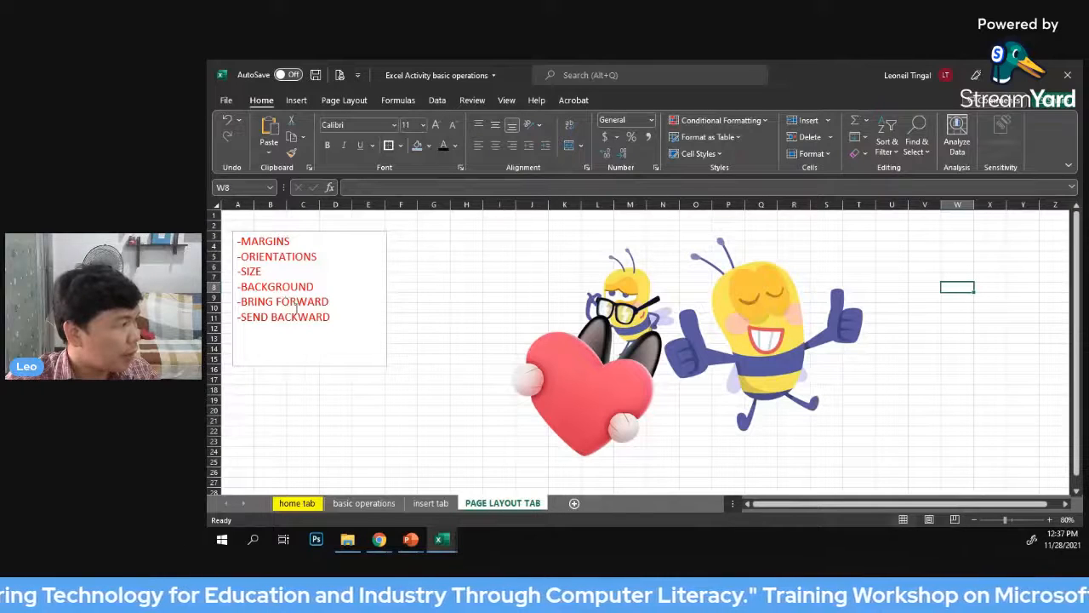
left_click(457, 316)
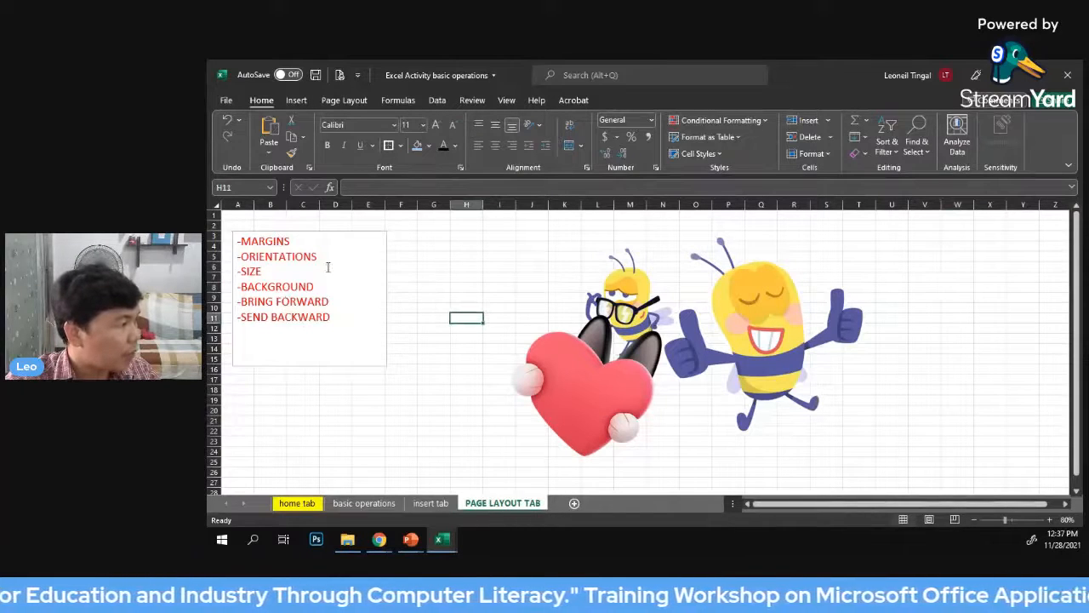
left_click(350, 101)
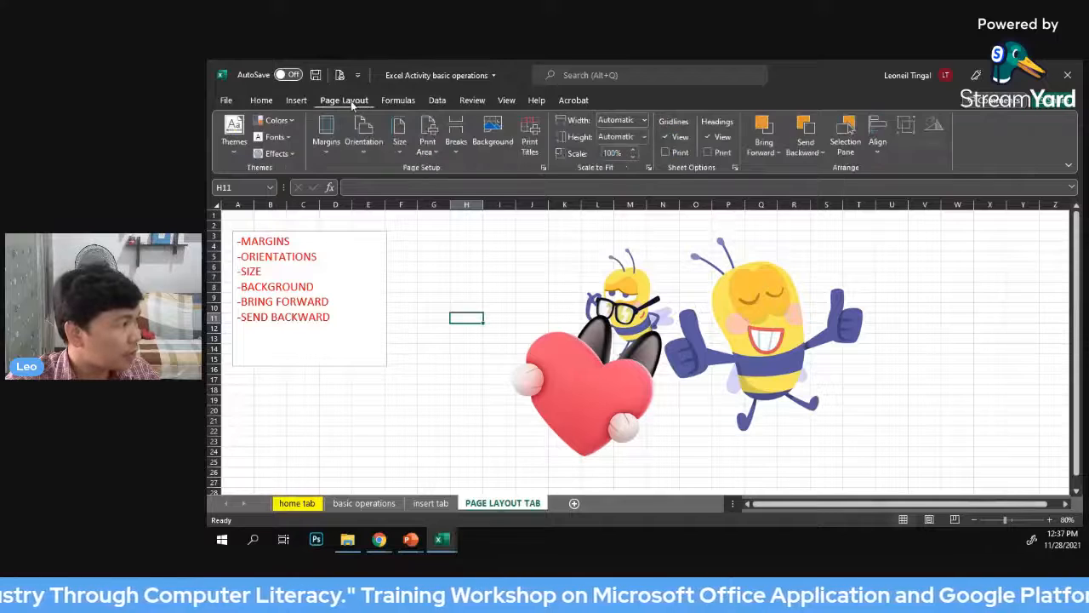
left_click(328, 153)
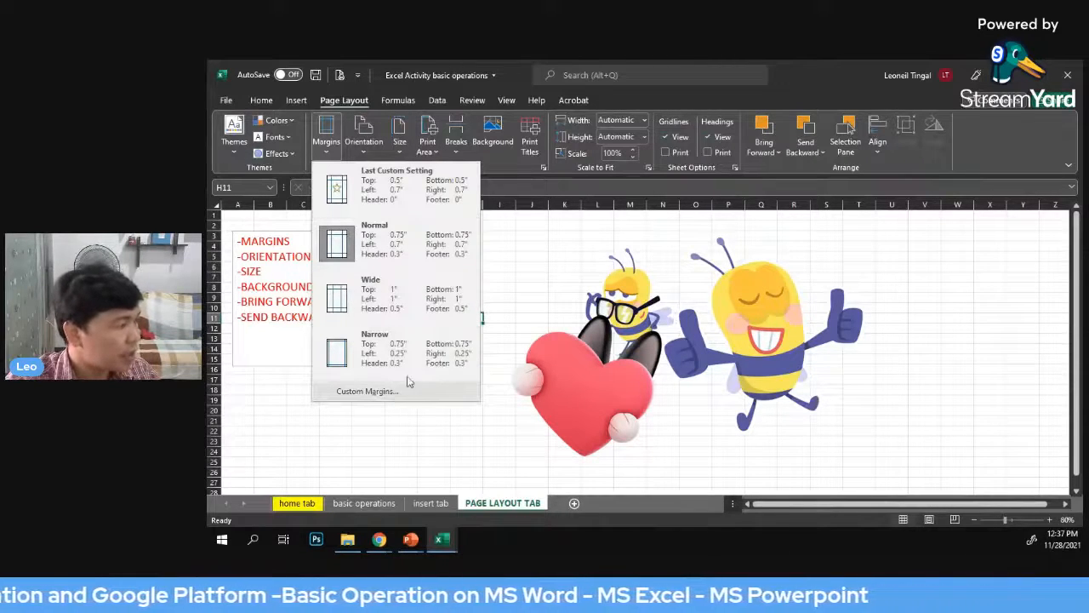
left_click(366, 391)
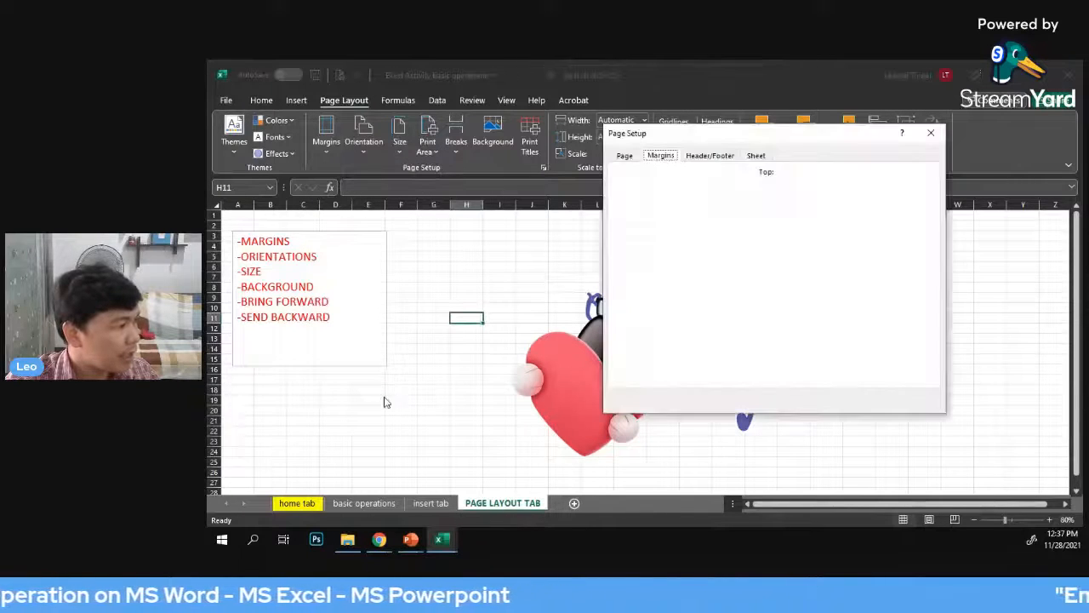
left_click_drag(817, 134, 702, 144)
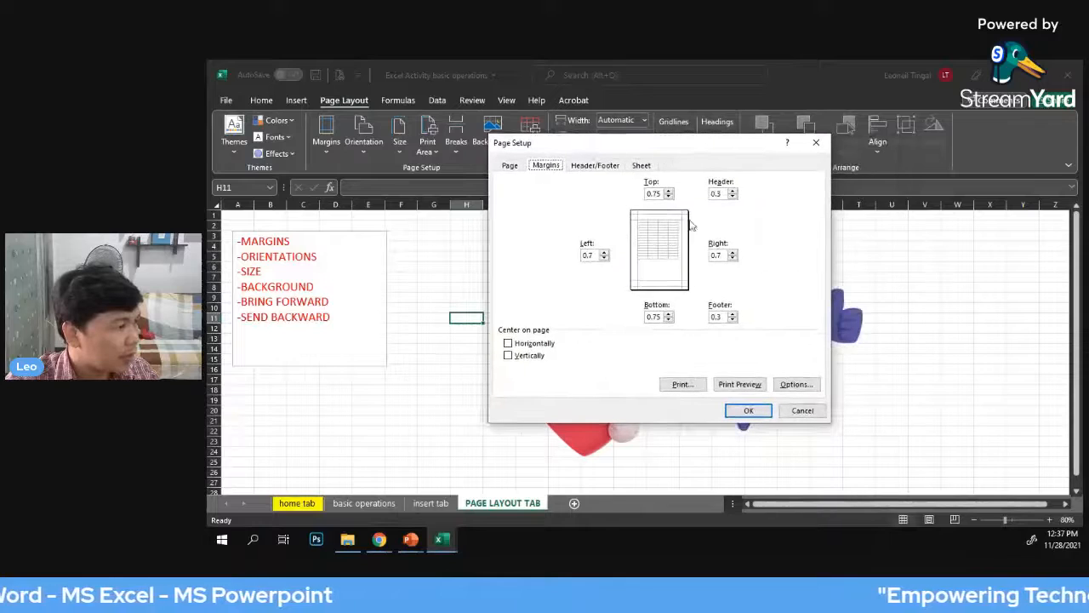
Set the top, left, right and bottom page margins to 1 and apply them
left_click(668, 190)
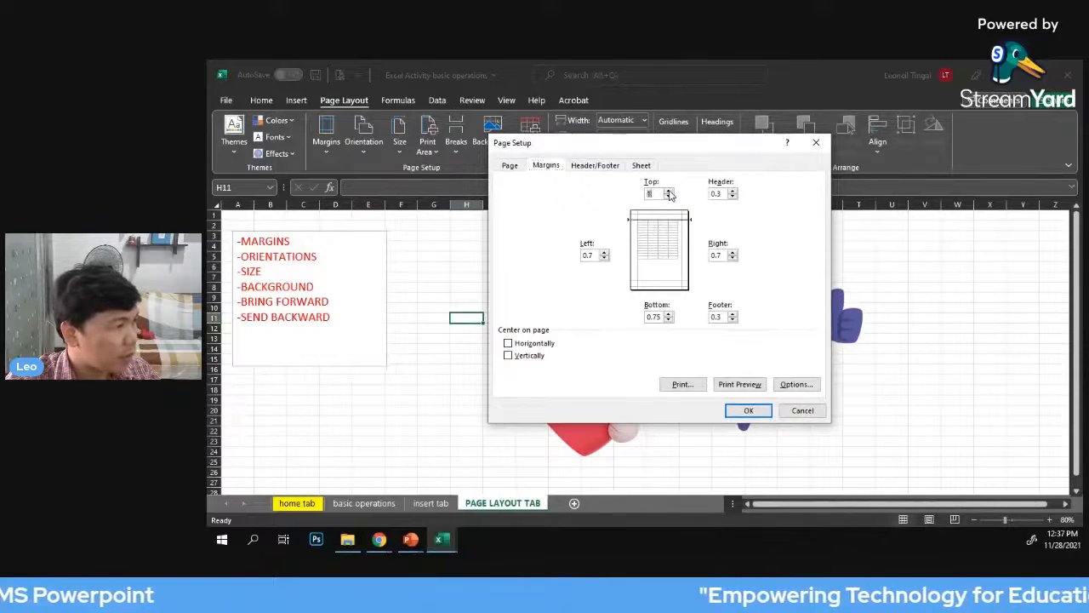
left_click(604, 252)
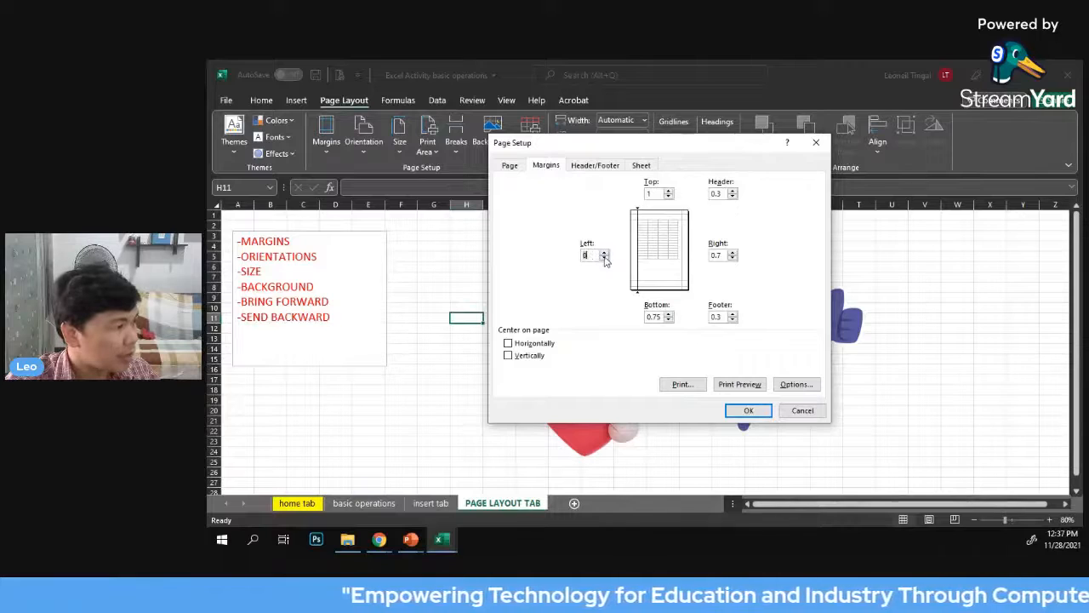
type("1")
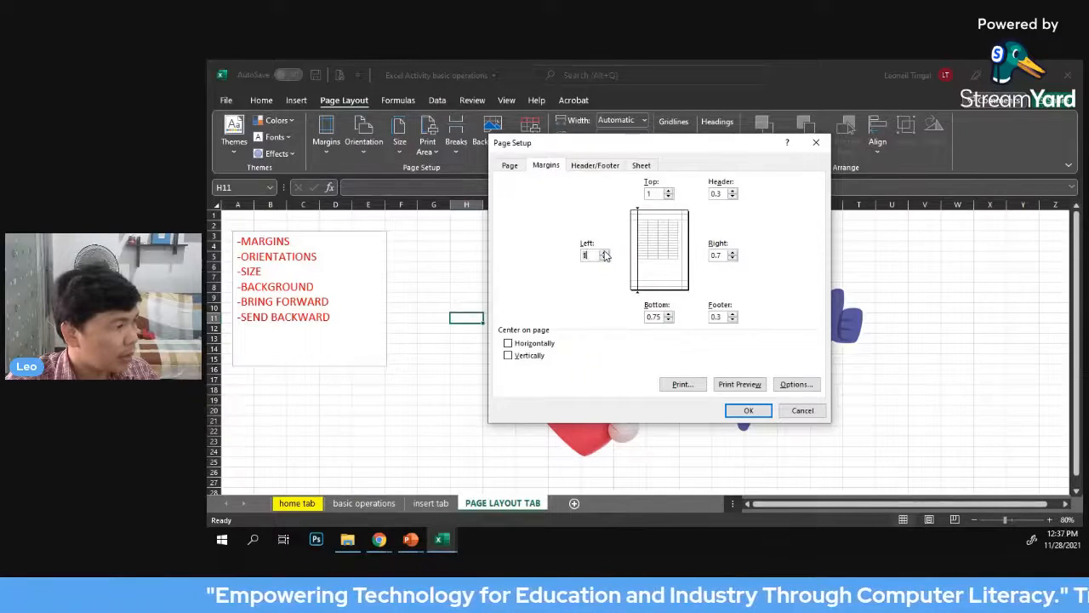
left_click(733, 253)
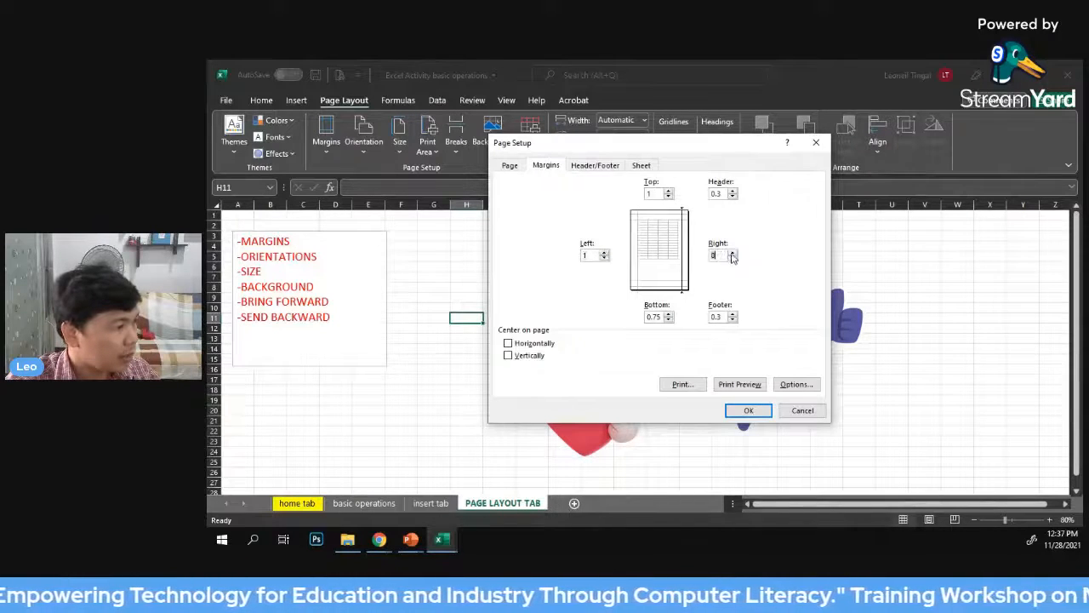
left_click(733, 257)
type("1")
left_click(669, 320)
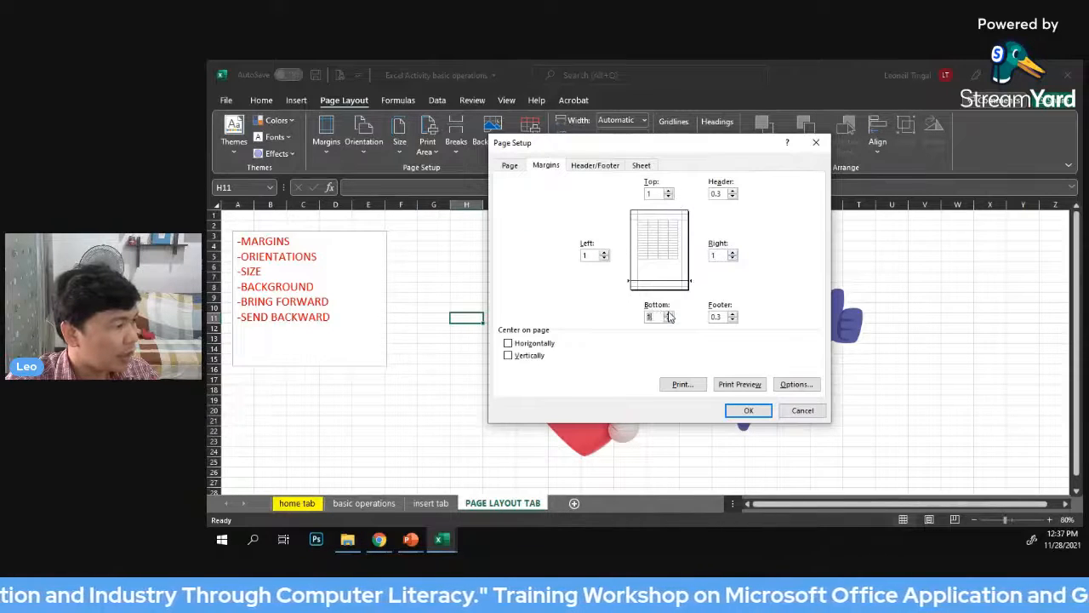
left_click(749, 410)
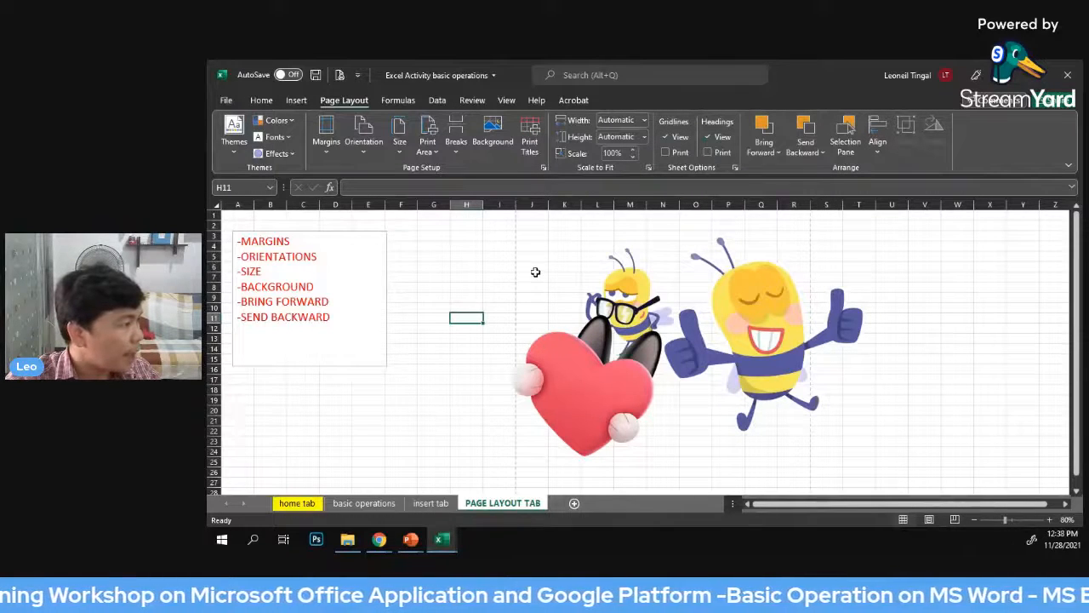
Change the page orientation of the PAGE LAYOUT TAB sheet to landscape
left_click(364, 151)
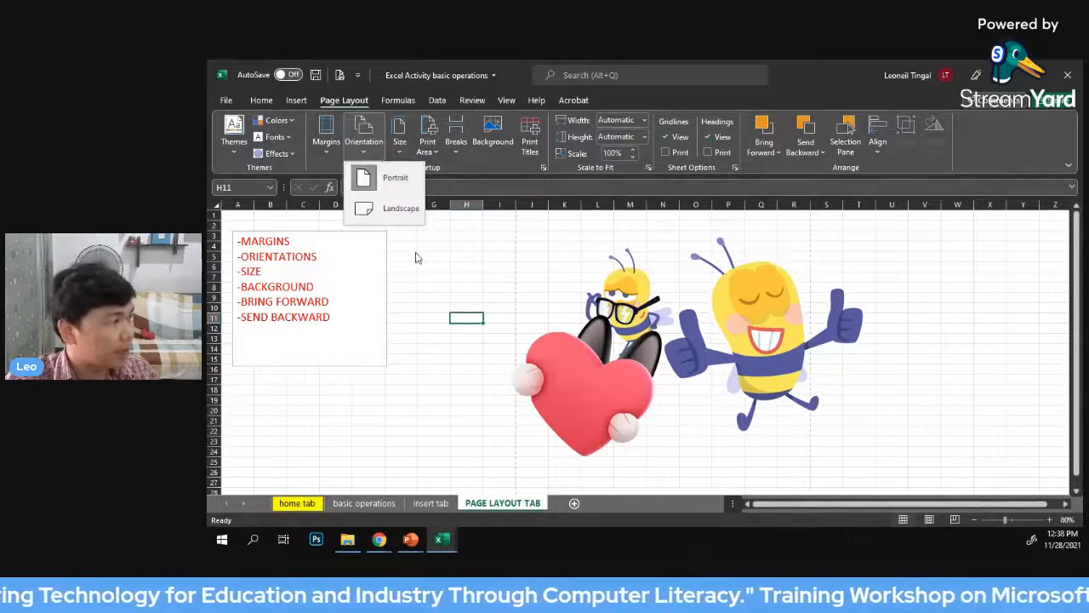
left_click(445, 247)
left_click(363, 147)
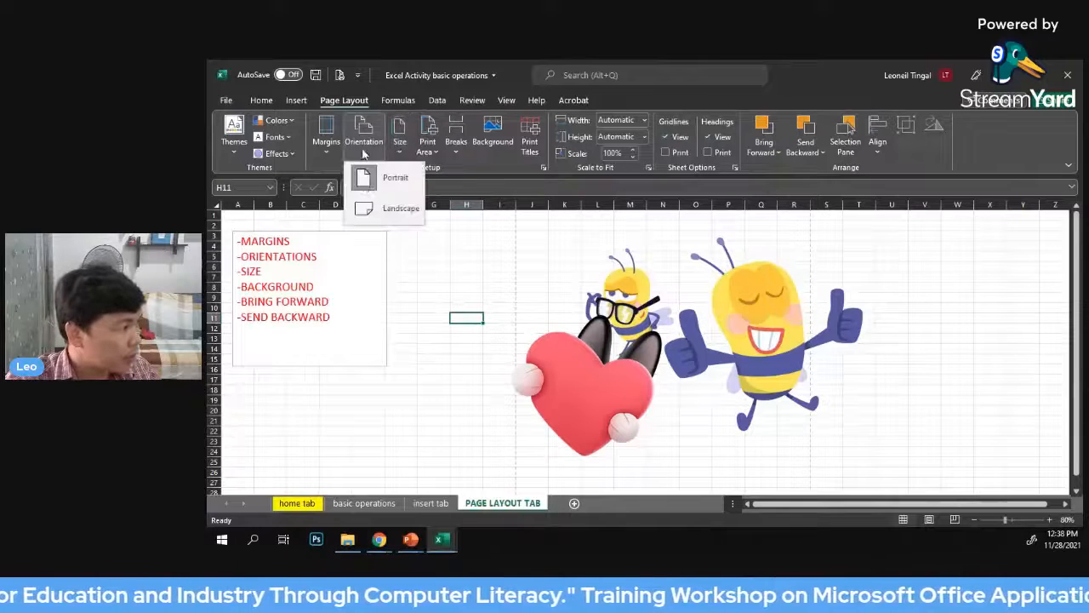
left_click(372, 209)
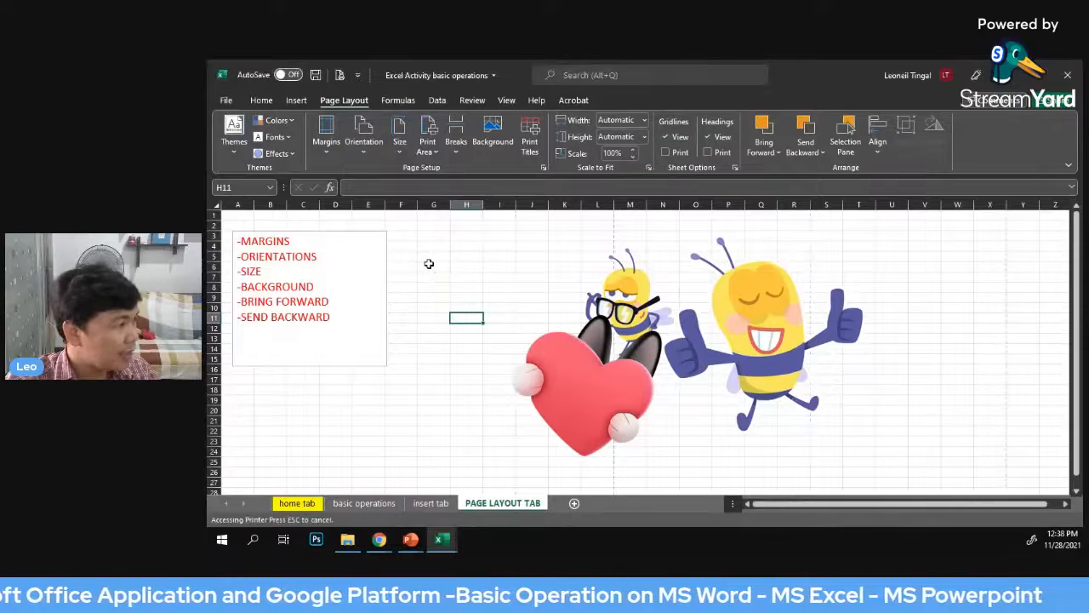
Set the sheet's paper size to 8.5 x 13 in
left_click(400, 152)
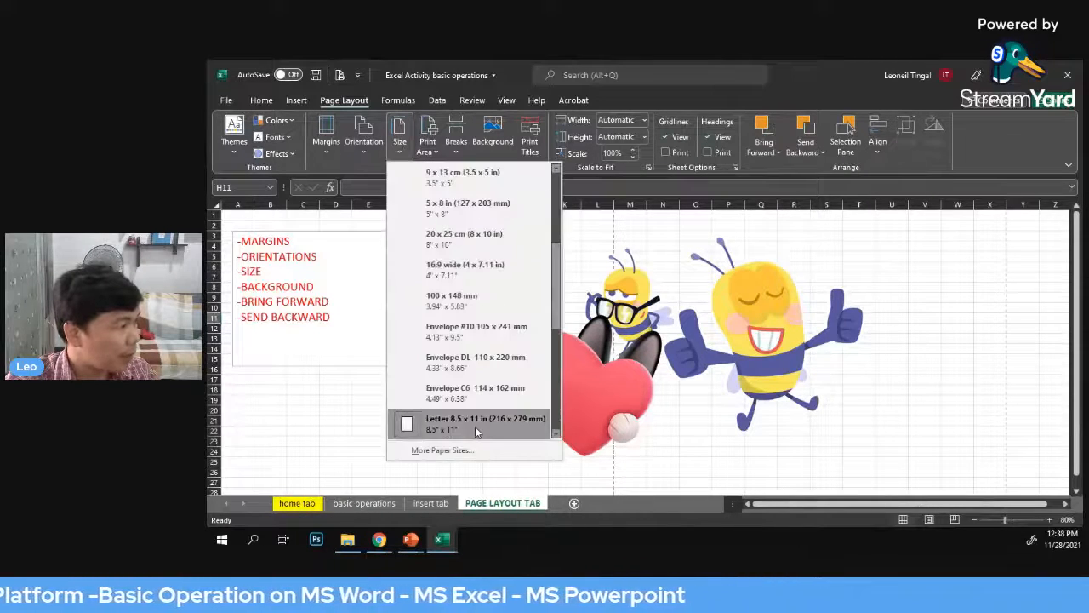
scroll(430, 392, "down", 1)
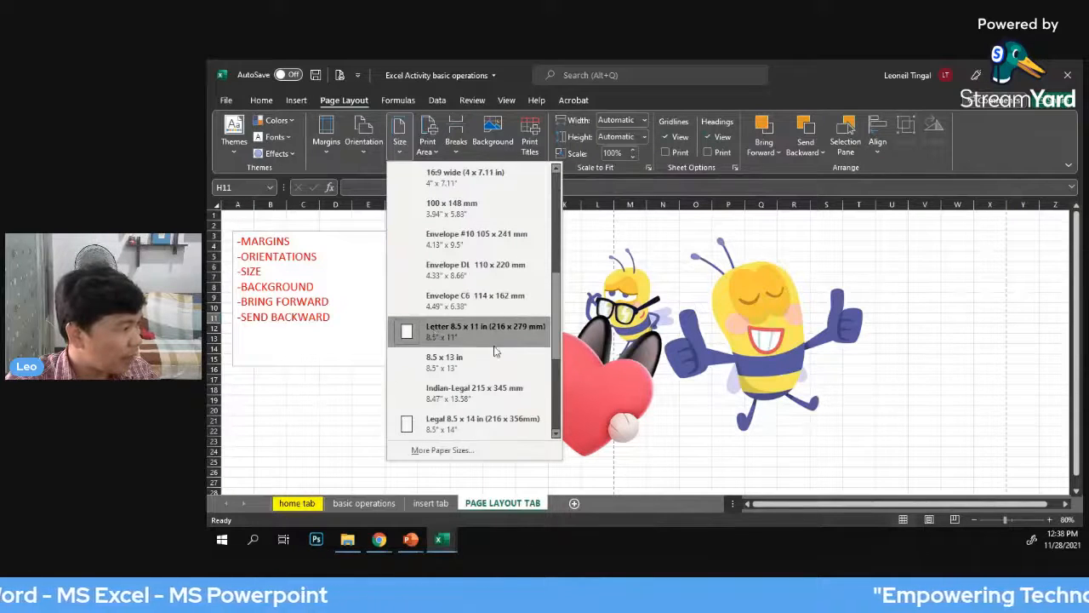
left_click(412, 365)
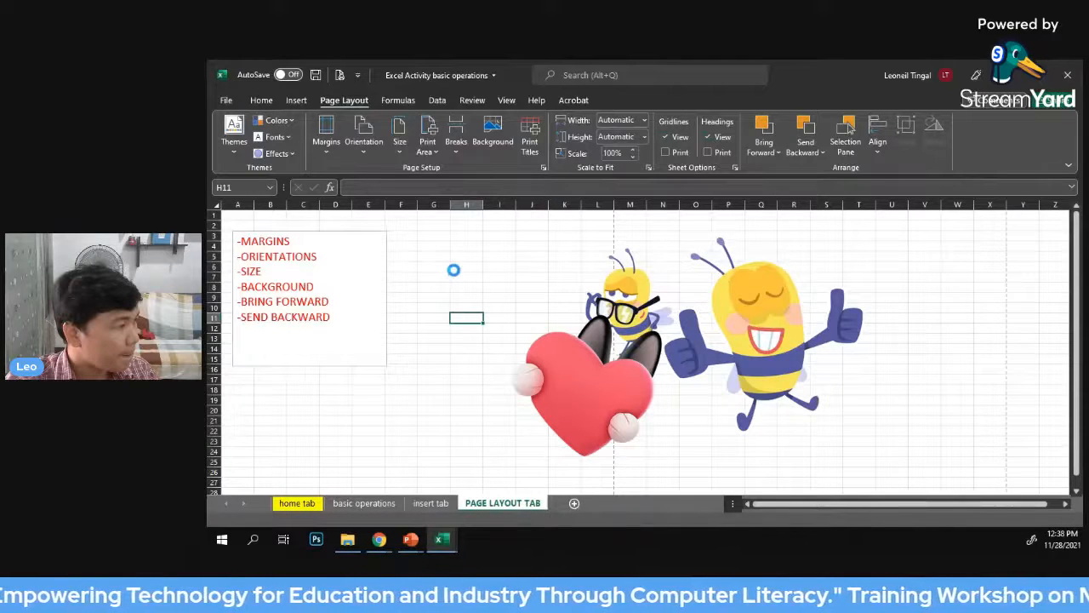
left_click(453, 267)
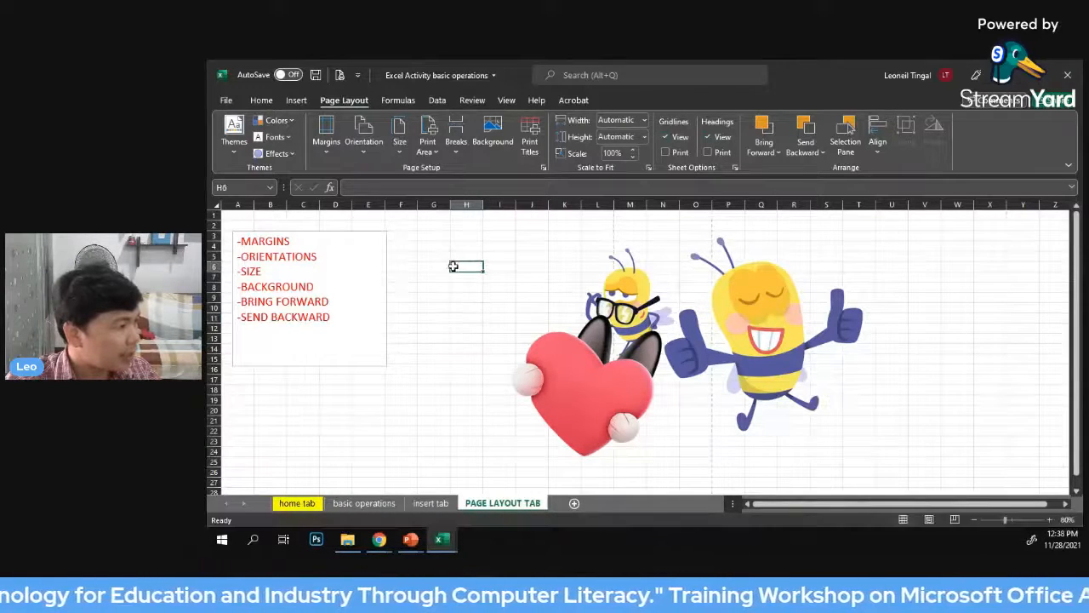
Spread the pictures apart, with the large bee beyond the vertical page break and the heart and glasses bee beside the text box
left_click_drag(769, 299, 920, 311)
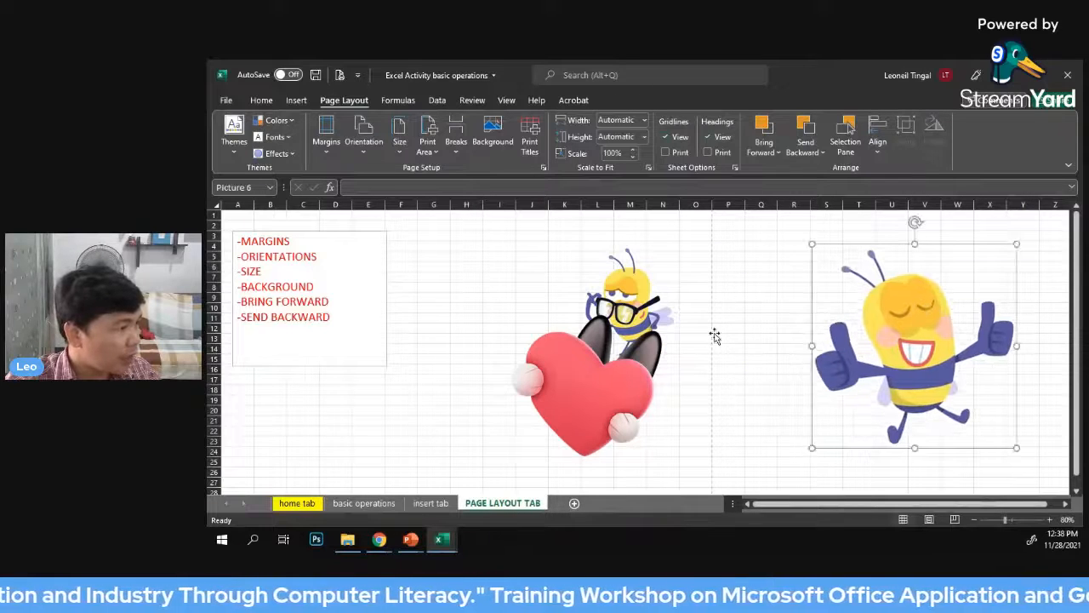
left_click_drag(595, 387, 468, 387)
left_click_drag(638, 302, 502, 274)
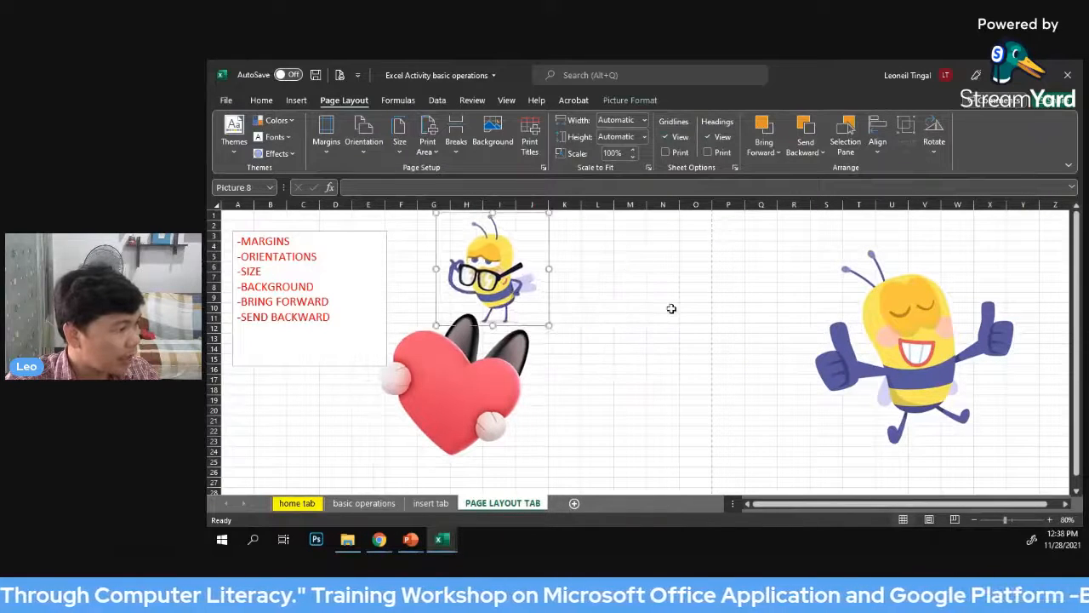
Examine where the dashed page break lines fall around and below the pictures
scroll(706, 278, "down", 8)
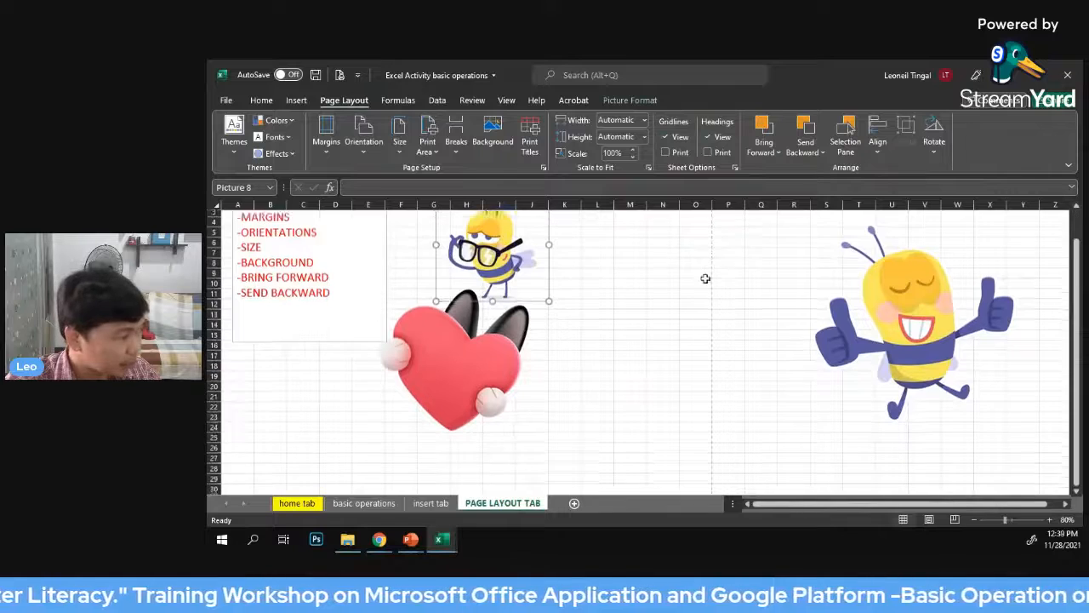
scroll(708, 365, "up", 7)
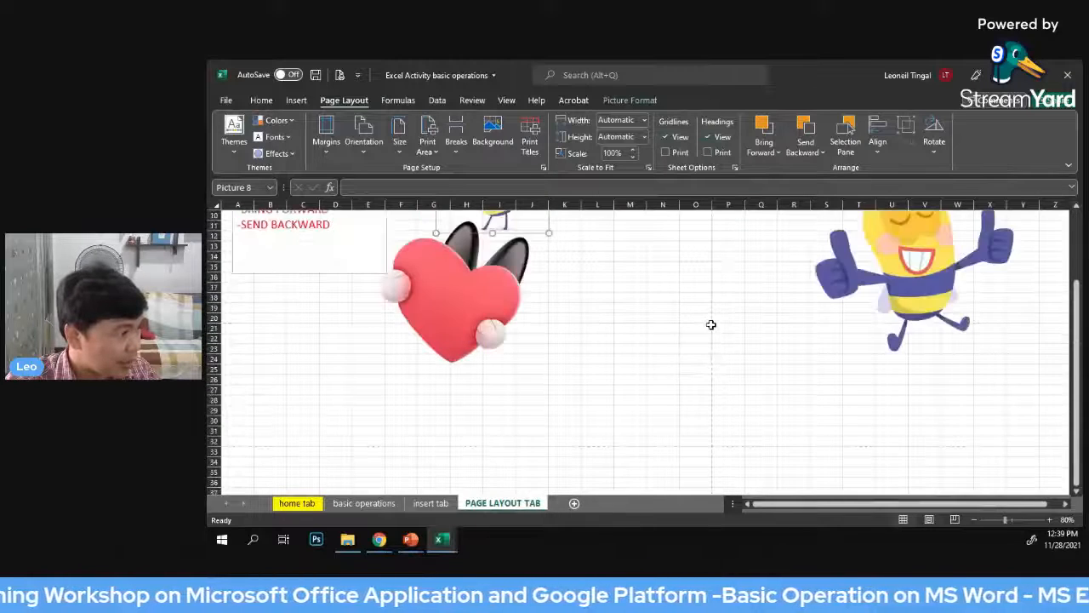
scroll(713, 289, "up", 1)
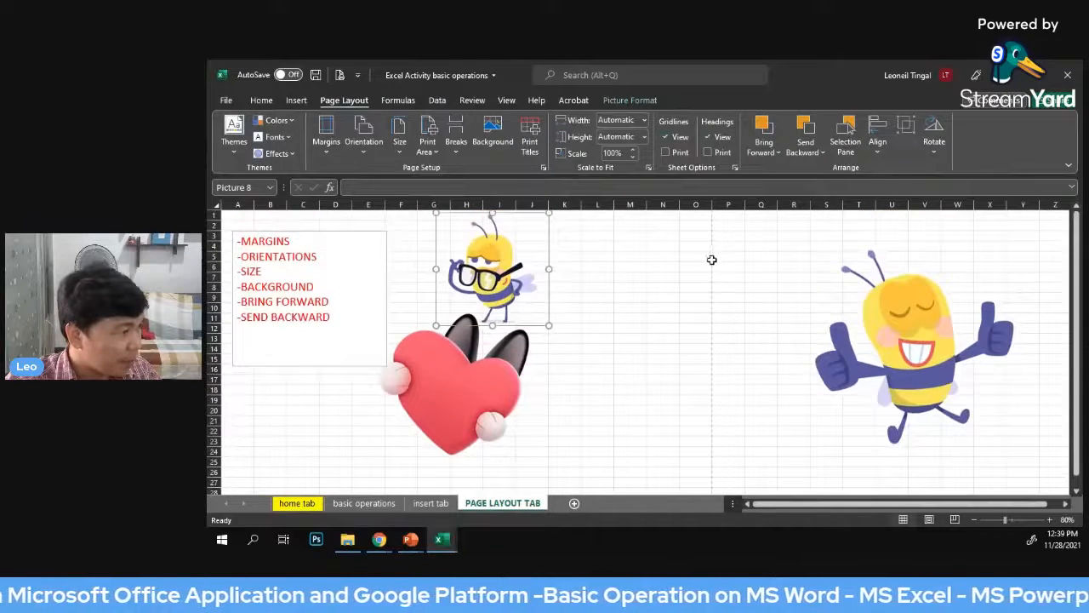
scroll(709, 255, "down", 4)
scroll(709, 289, "up", 4)
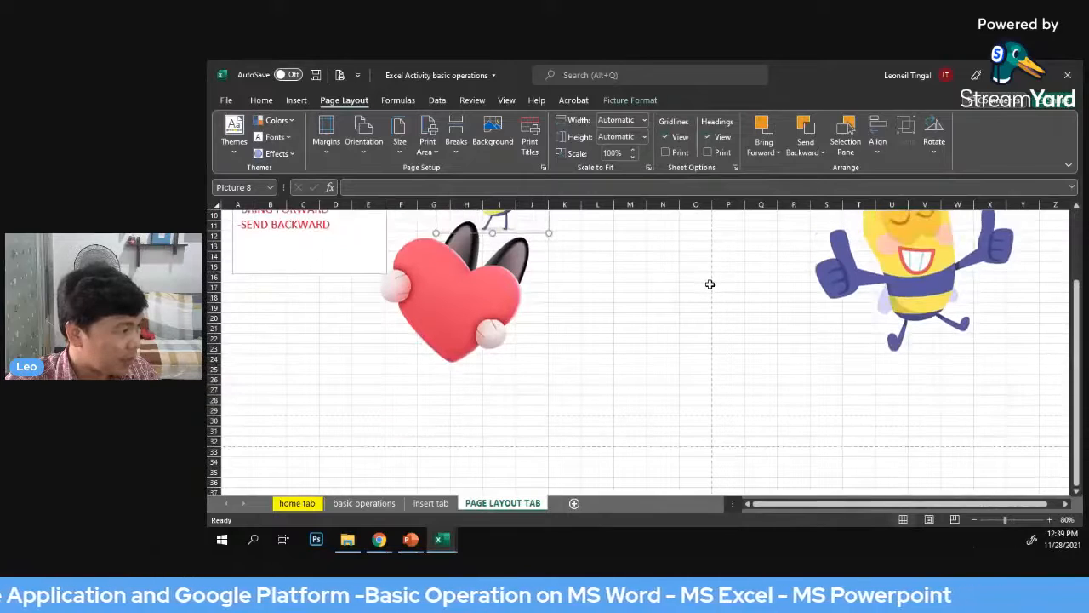
scroll(711, 272, "down", 5)
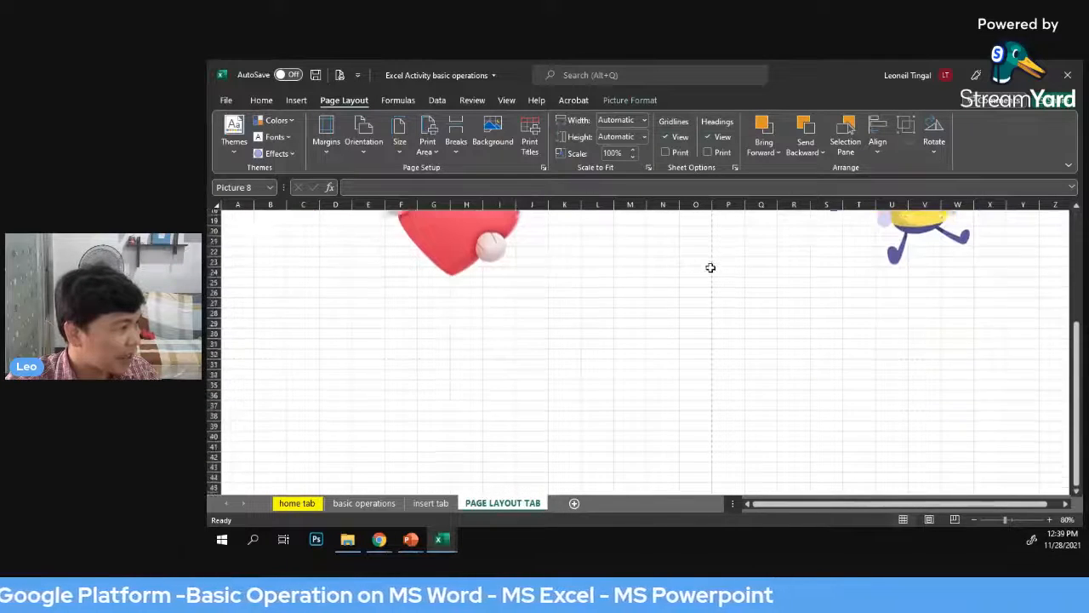
scroll(710, 268, "up", 4)
scroll(710, 268, "up", 1)
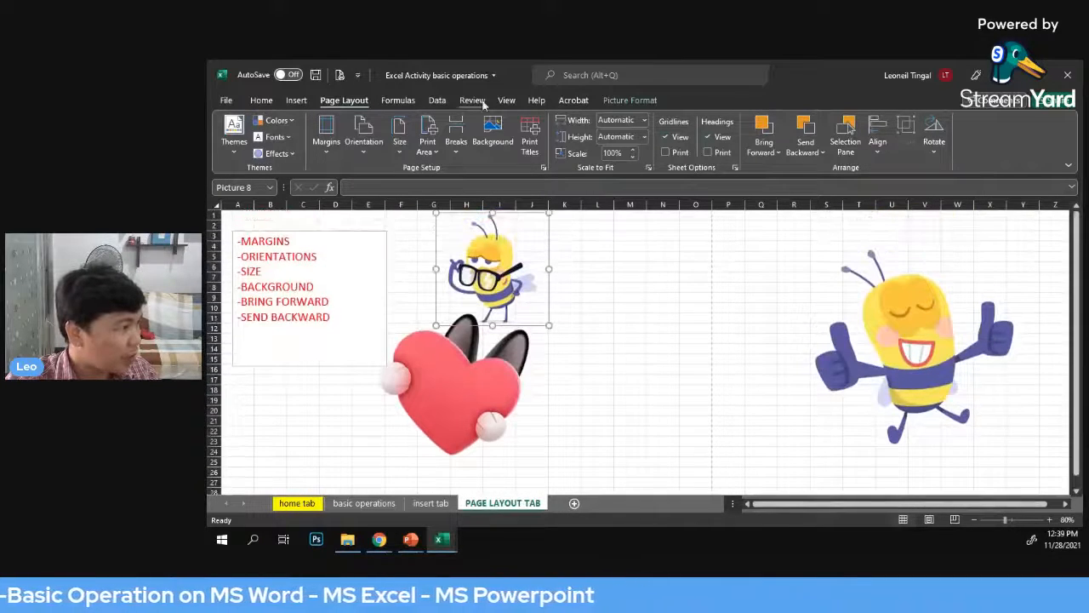
Show the sheet in Page Break Preview, shift the heart toward the page break and lower the large bee on the second page
left_click(509, 102)
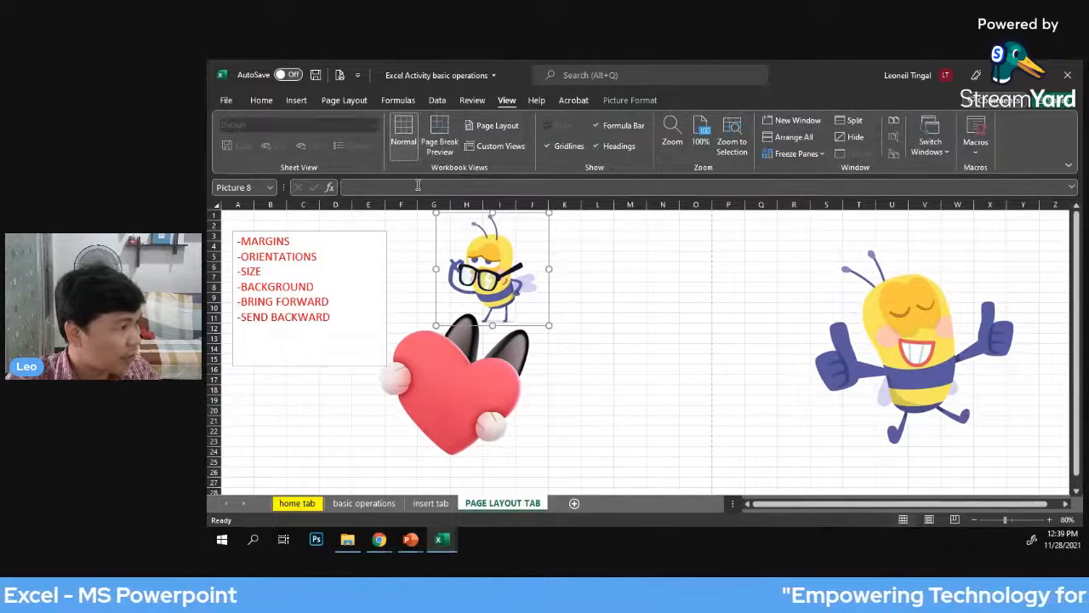
left_click(437, 128)
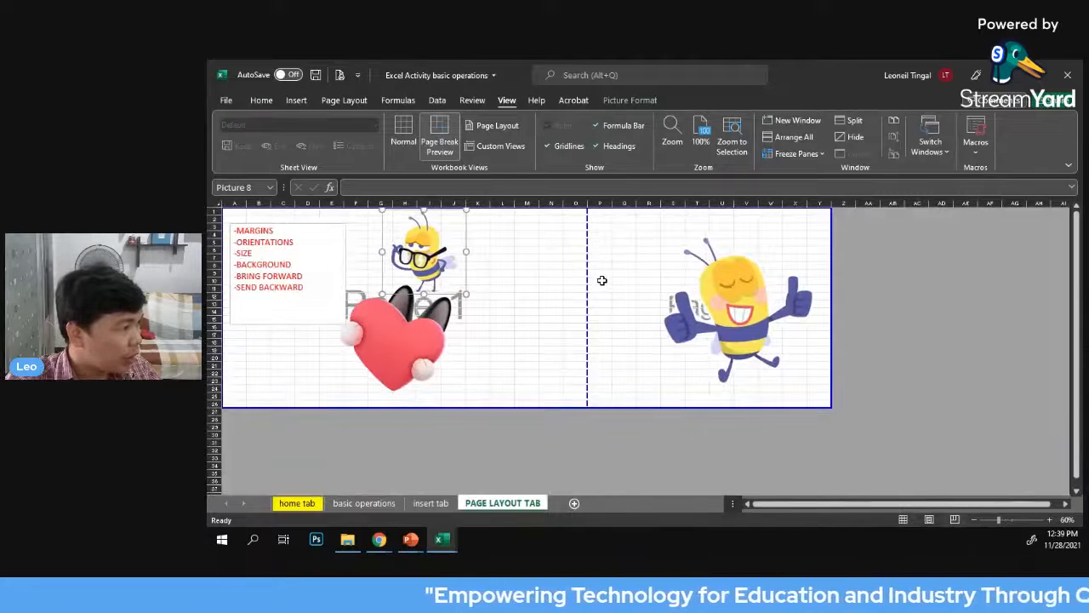
left_click_drag(406, 331, 532, 319)
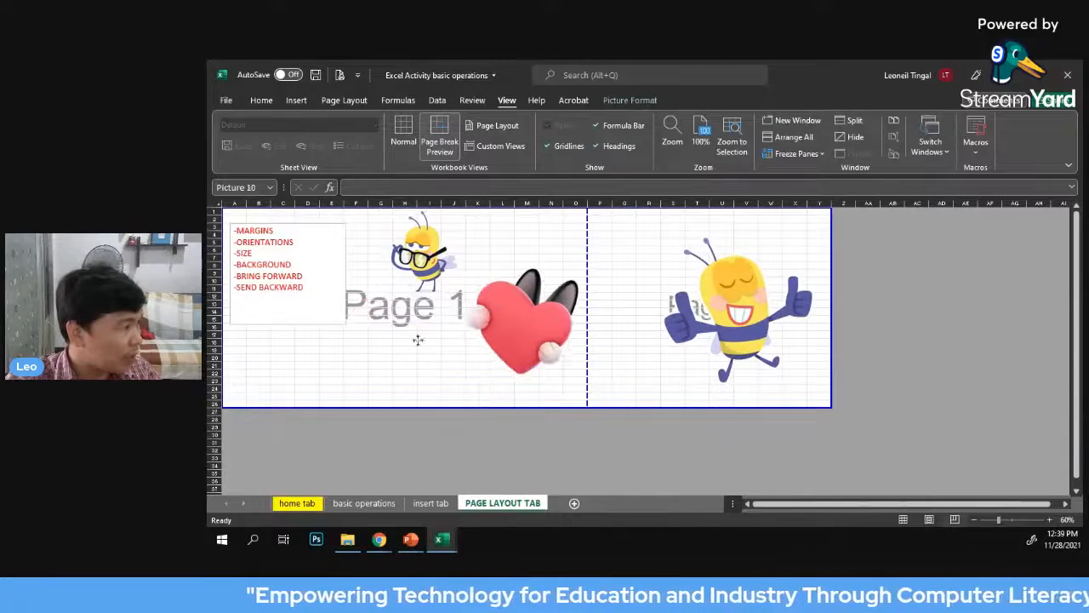
left_click_drag(744, 315, 801, 343)
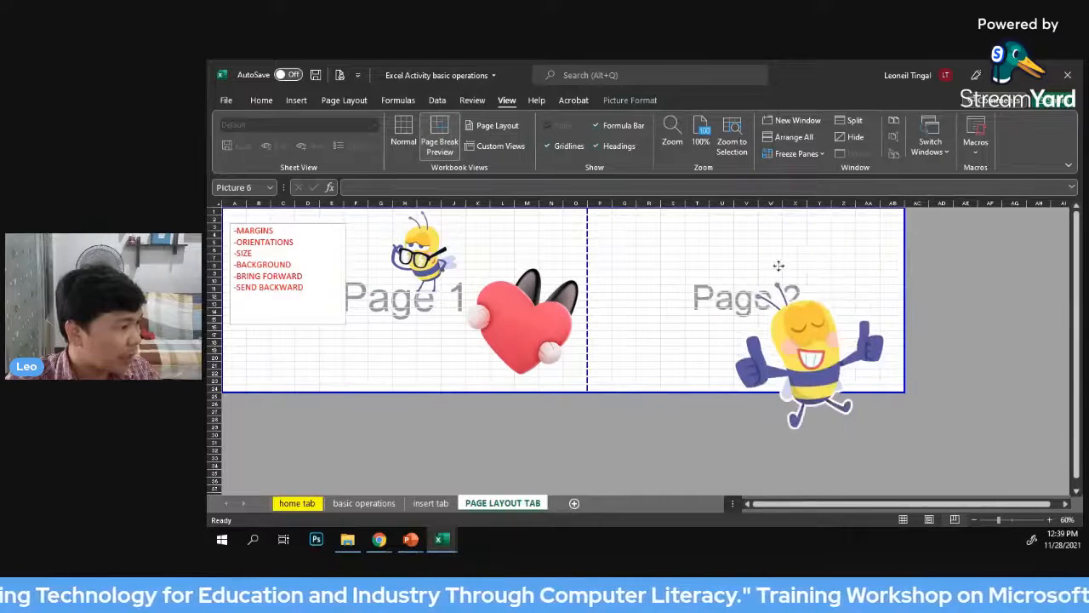
left_click_drag(668, 278, 726, 313)
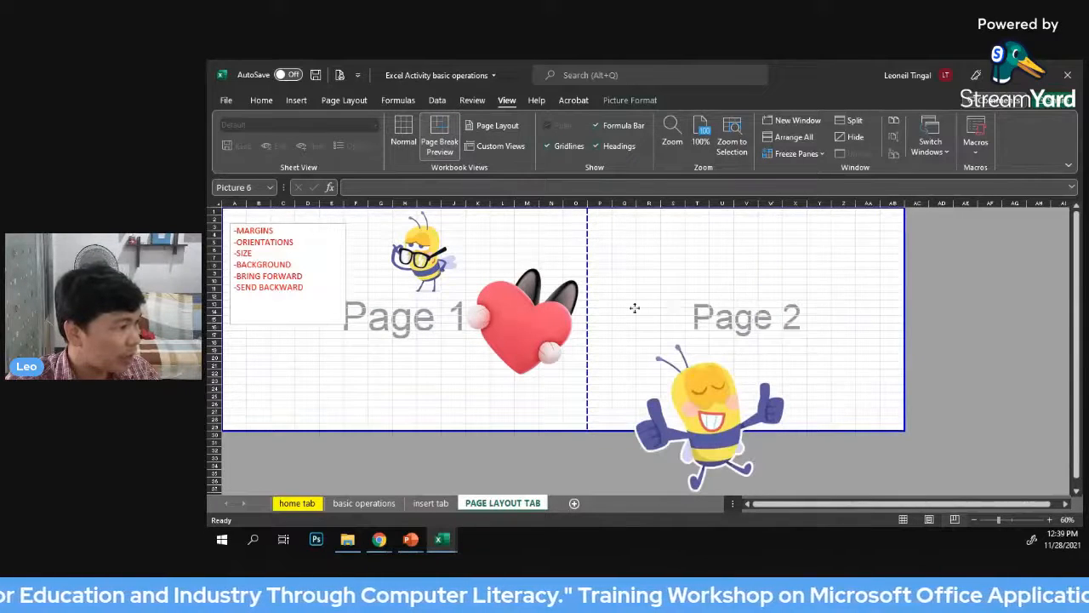
left_click_drag(819, 274, 673, 281)
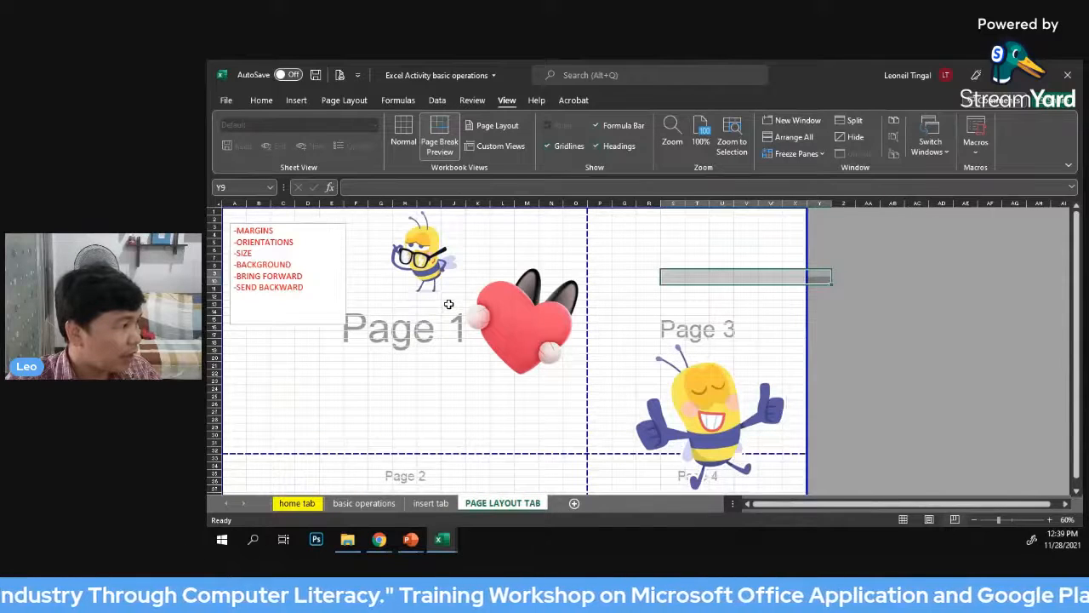
Move the heart next to the text box and bring the large bee onto page 1 beside it
left_click(261, 100)
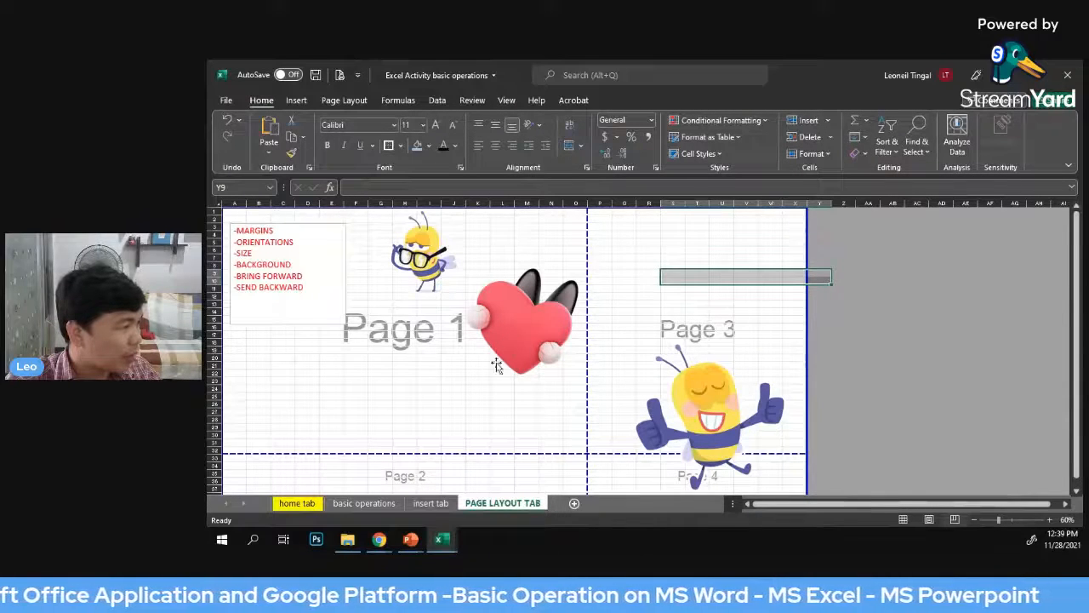
scroll(485, 324, "down", 2)
left_click_drag(514, 284, 348, 286)
left_click_drag(728, 374, 527, 306)
left_click_drag(809, 453, 587, 383)
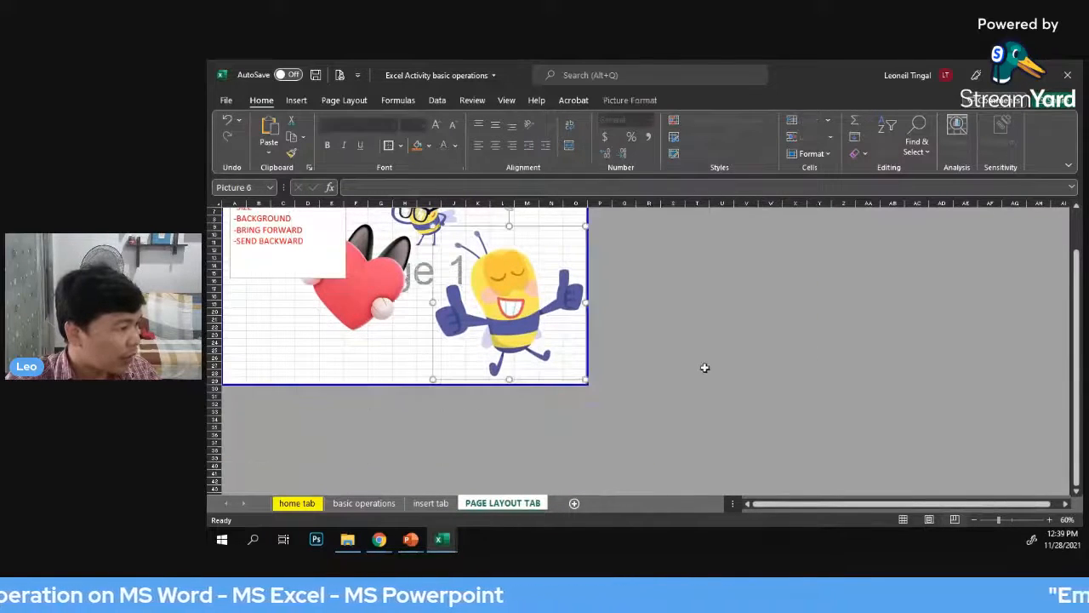
scroll(514, 323, "up", 1)
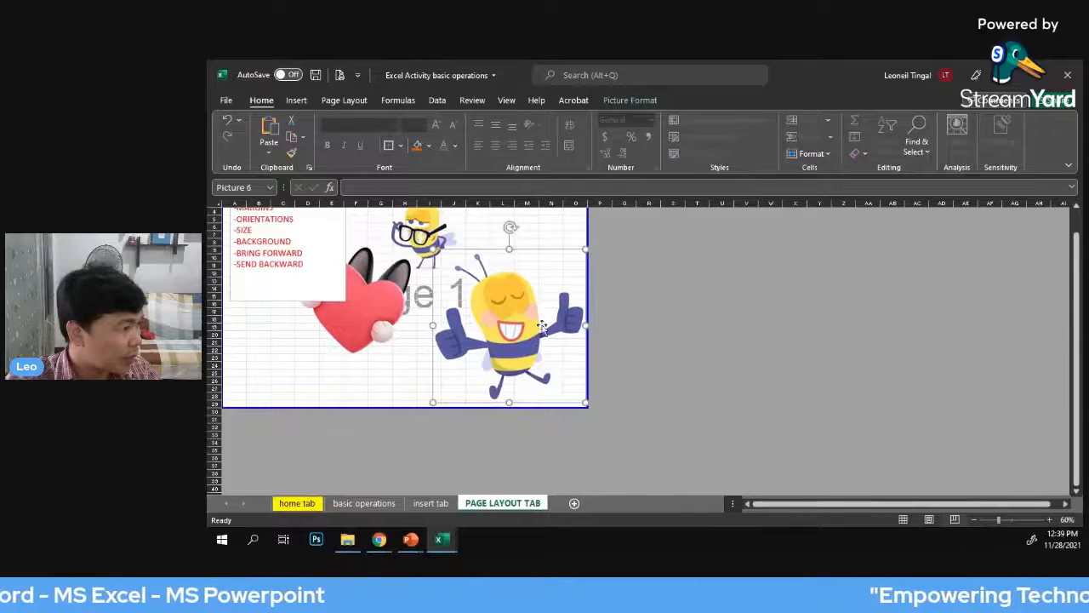
scroll(545, 324, "up", 2)
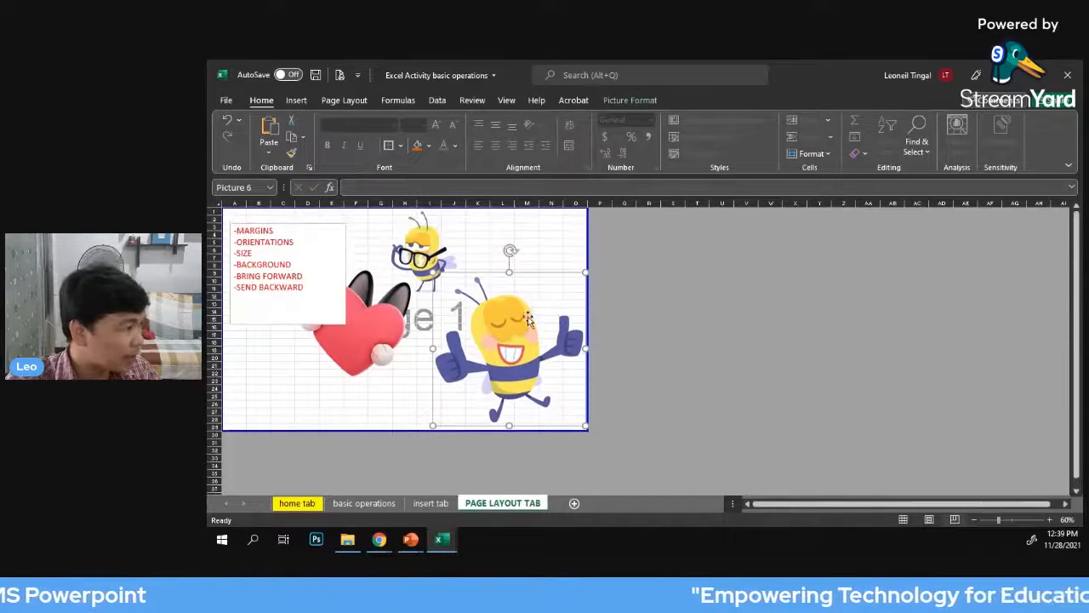
left_click_drag(549, 317, 511, 304)
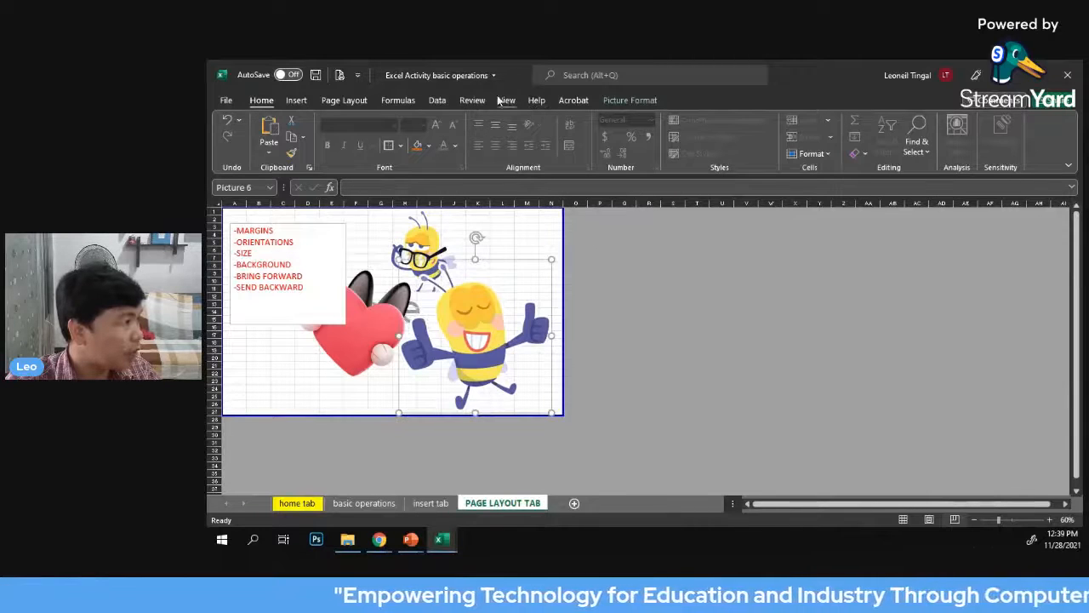
Return the sheet to Normal view and check the page break lines around the pictures
left_click(504, 101)
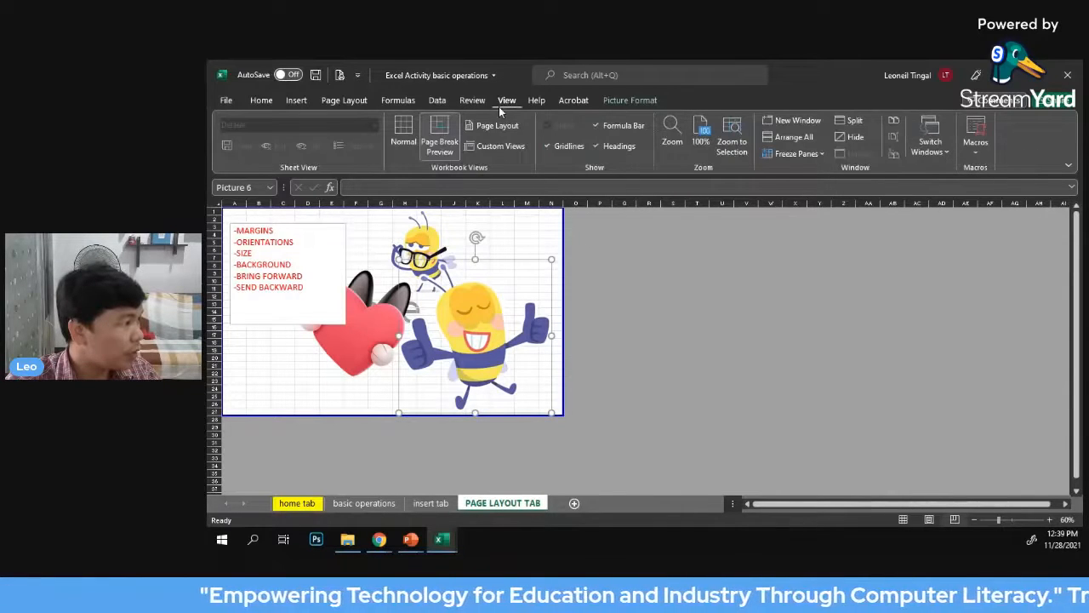
left_click(403, 130)
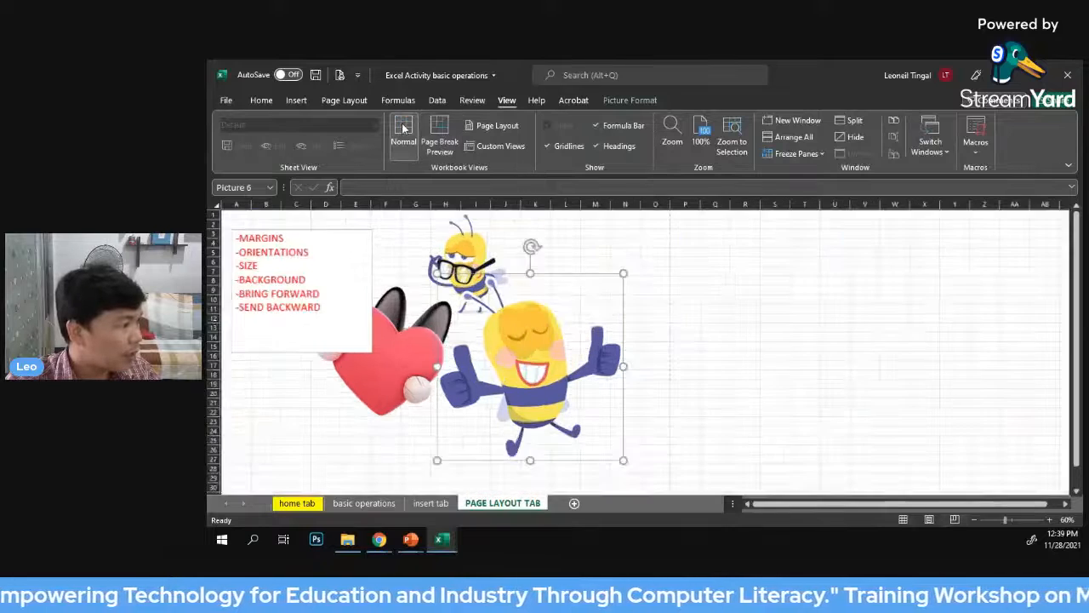
scroll(765, 341, "down", 3)
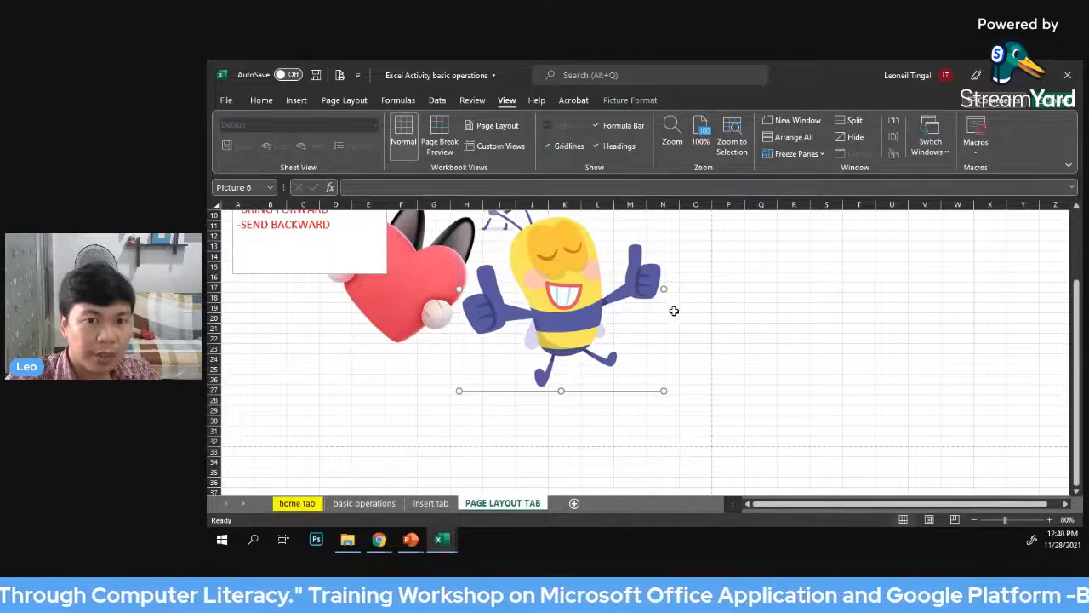
scroll(253, 306, "up", 3)
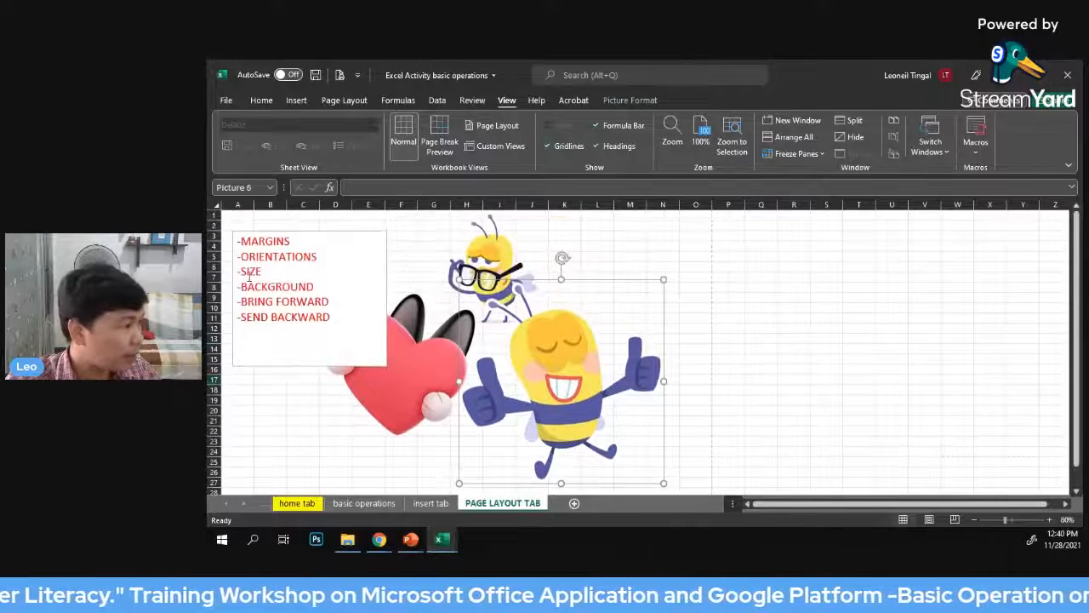
Separate the three pictures, placing the heart clear of the text, the glasses bee above it and the large bee across the page break
left_click_drag(457, 289, 573, 289)
left_click_drag(477, 271, 526, 271)
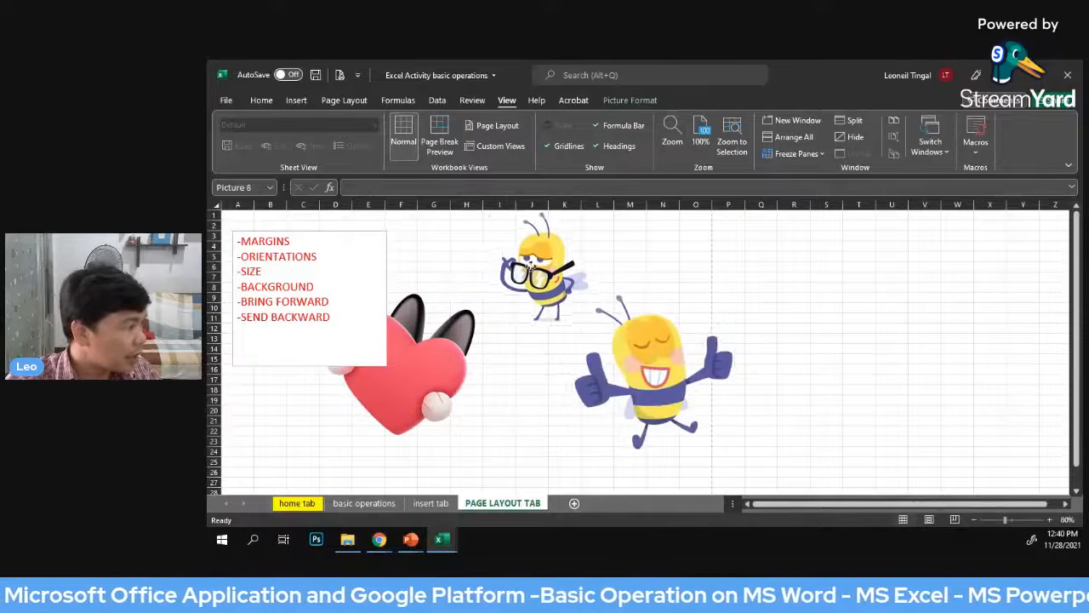
left_click_drag(423, 355, 479, 387)
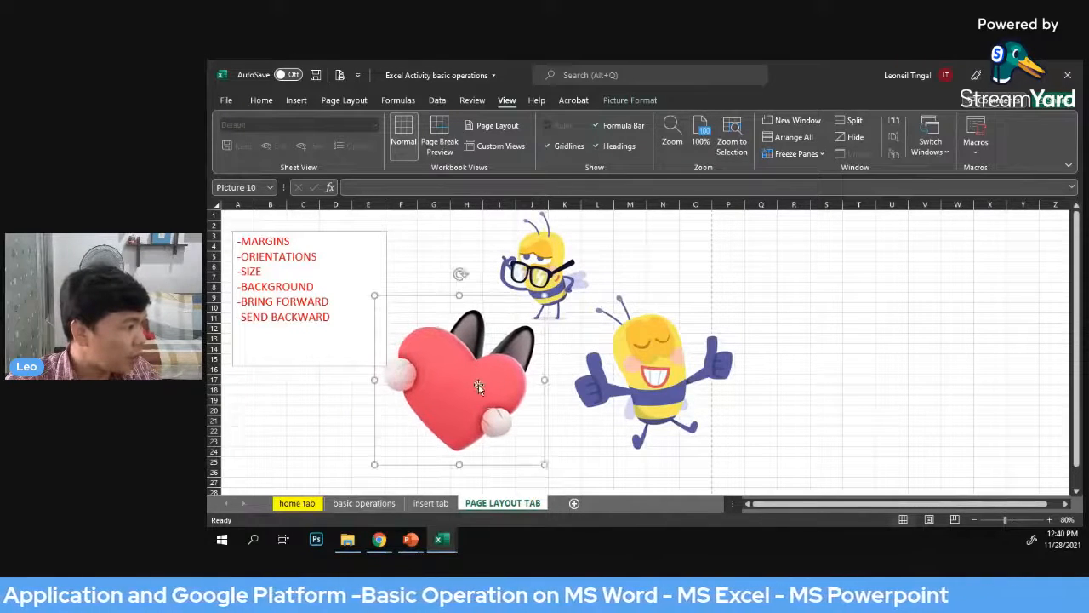
left_click_drag(527, 289, 560, 289)
left_click_drag(575, 344, 515, 277)
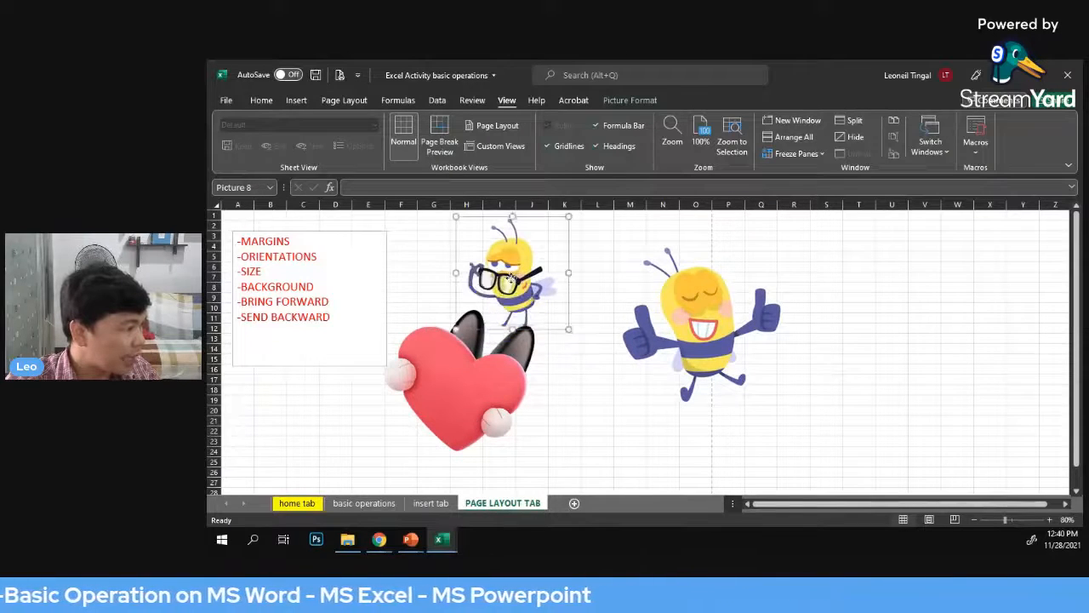
Overlap the large bee and the glasses bee with opposite sides of the heart, and select the heart picture
left_click_drag(474, 389, 492, 371)
left_click_drag(676, 334, 377, 332)
left_click_drag(523, 350, 491, 350)
left_click_drag(525, 271, 614, 296)
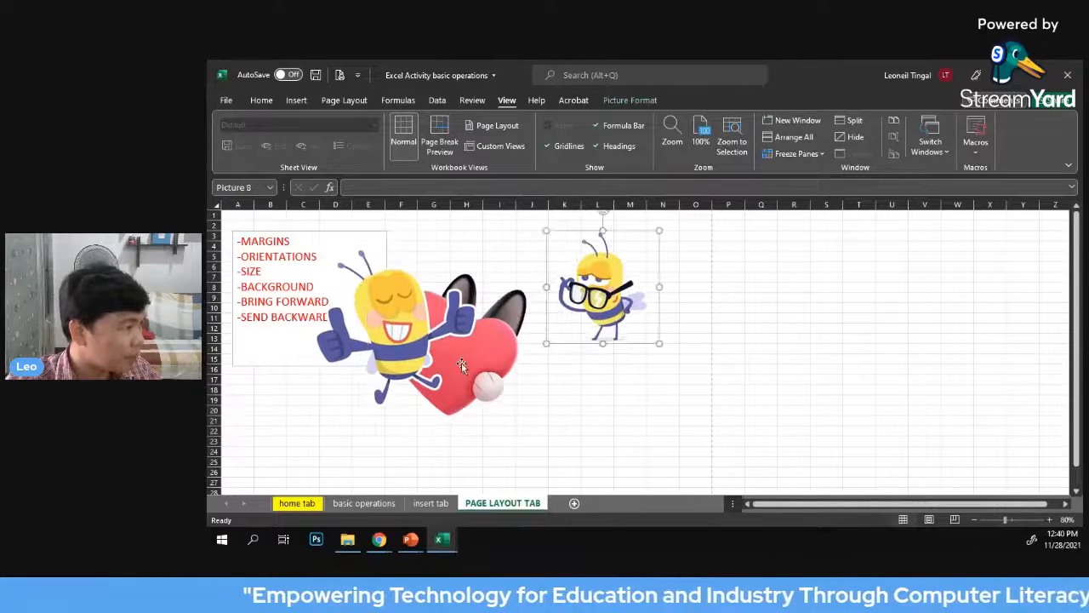
left_click_drag(472, 357, 537, 340)
left_click_drag(605, 293, 579, 316)
left_click(490, 344)
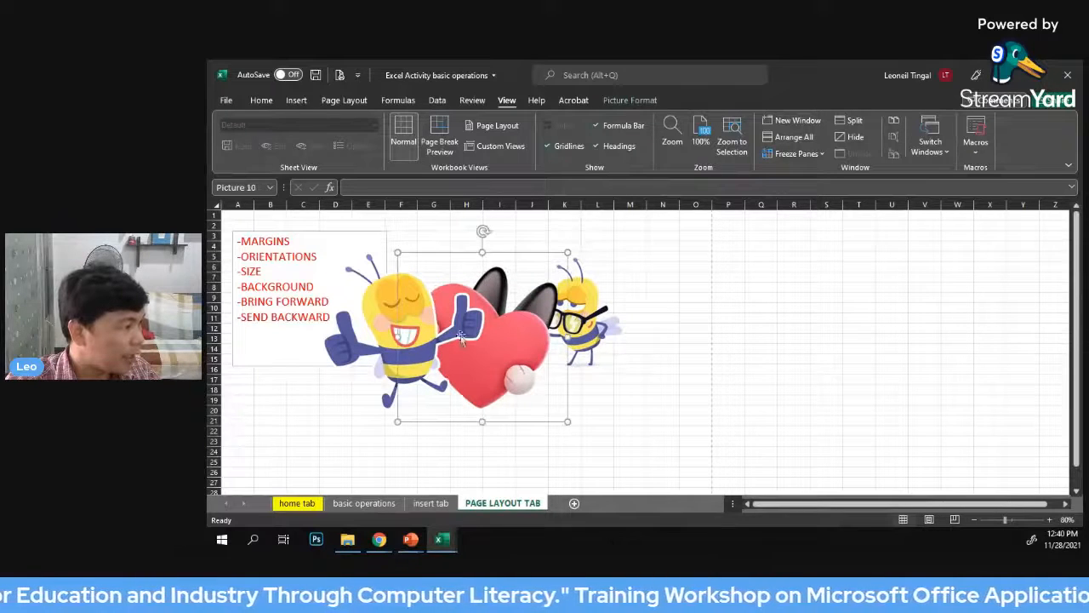
Spread out the pictures: large bee across the page break, heart beside the text box, and glasses bee just touching the heart's right edge
left_click_drag(386, 304, 709, 304)
left_click_drag(480, 345, 446, 308)
left_click_drag(548, 329, 574, 294)
mouse_move(468, 311)
left_mouse_down()
mouse_move(511, 319)
mouse_move(504, 326)
mouse_move(487, 309)
left_mouse_up()
mouse_move(600, 283)
left_mouse_down()
mouse_move(581, 294)
mouse_move(596, 271)
mouse_move(545, 336)
mouse_move(558, 289)
mouse_move(586, 294)
mouse_move(586, 283)
left_mouse_up()
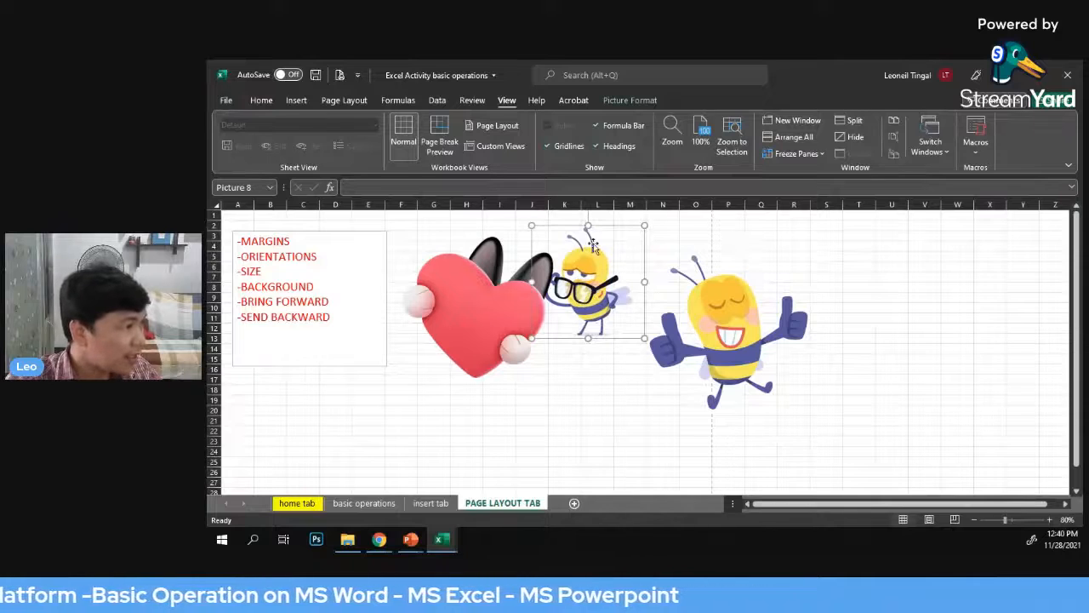
Bring the glasses bee picture to the front of all other objects
left_click(635, 101)
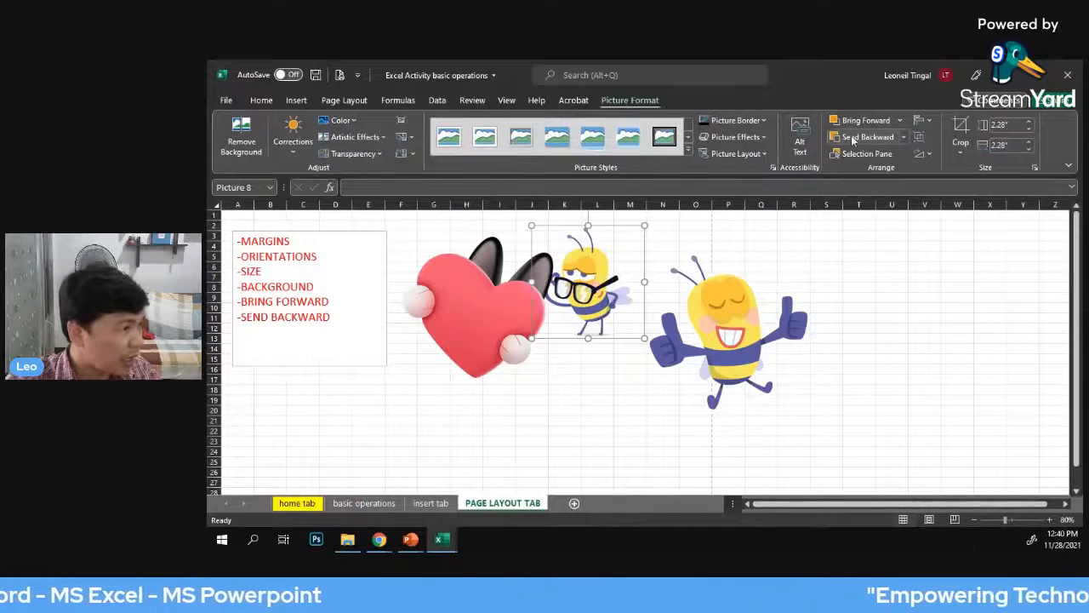
left_click(900, 122)
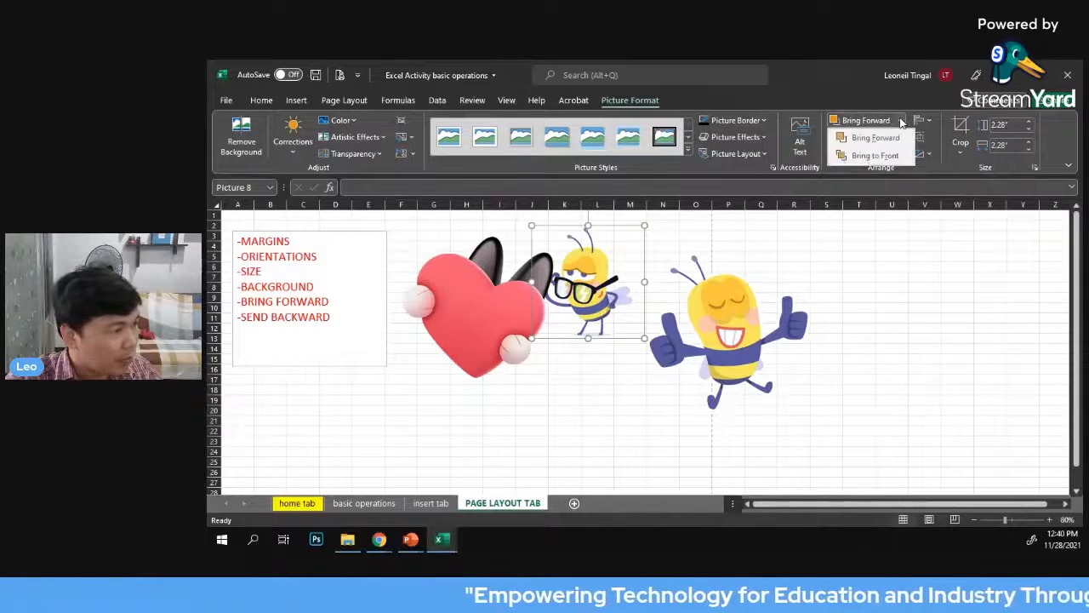
left_click(865, 159)
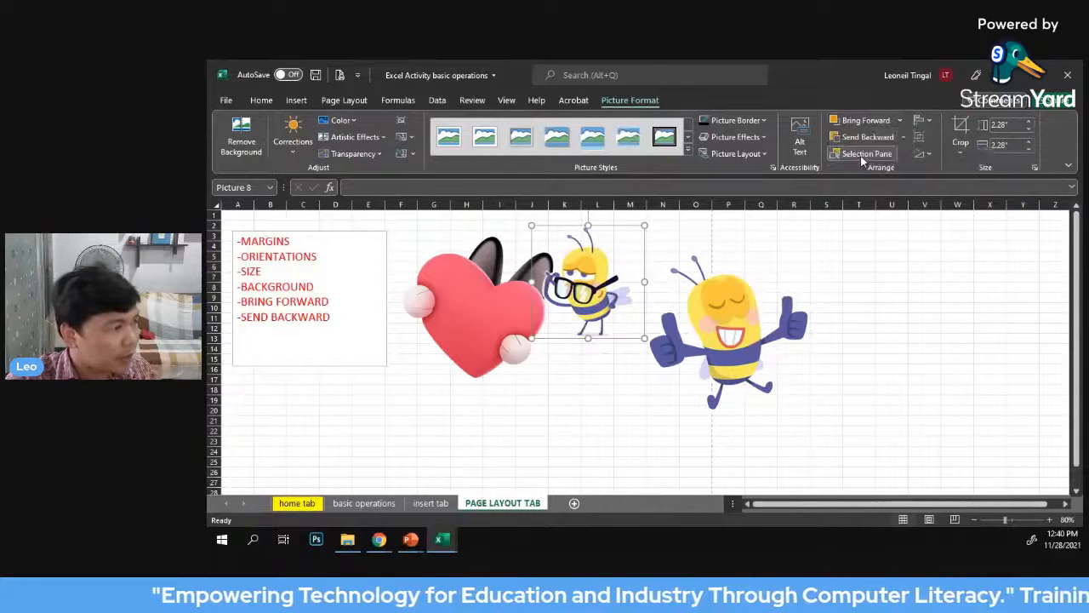
Try the glasses bee over the heart, and overlap the heart's right side with the large bee and the large bee's lower right with the glasses bee
left_click_drag(595, 269, 483, 318)
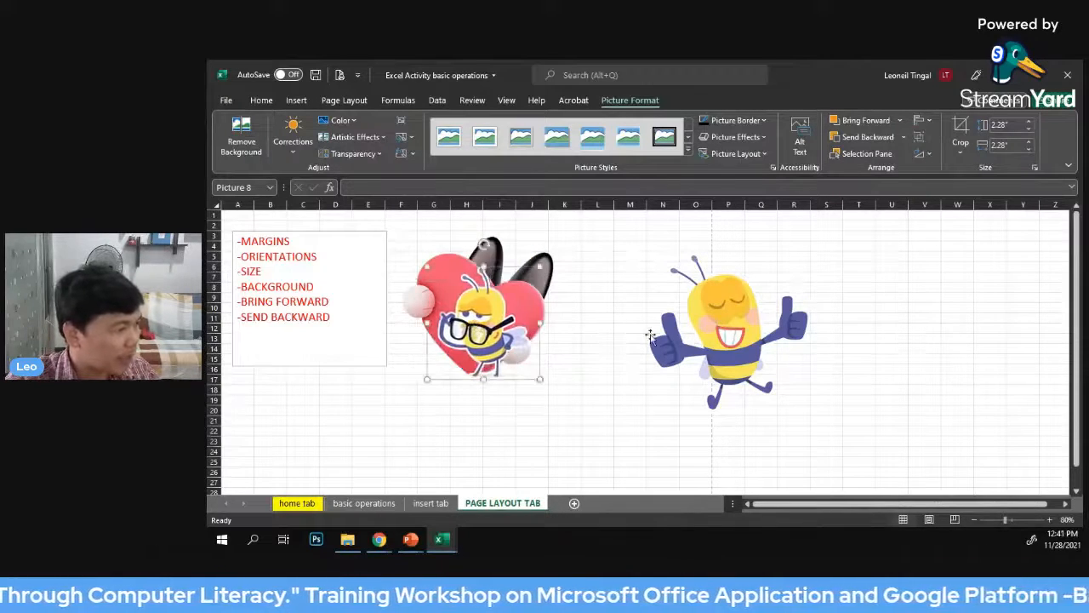
left_click_drag(757, 340, 594, 287)
left_click_drag(468, 328, 603, 356)
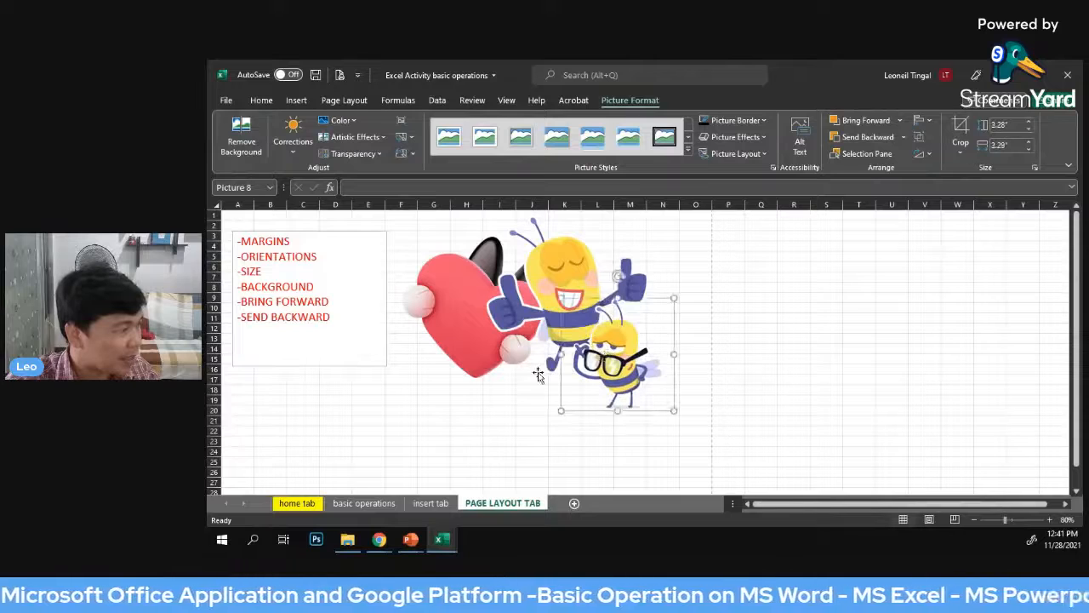
Enlarge the text box from its lower-right corner into column G and down to row 19, overlapping the heart's left edge
left_click(332, 295)
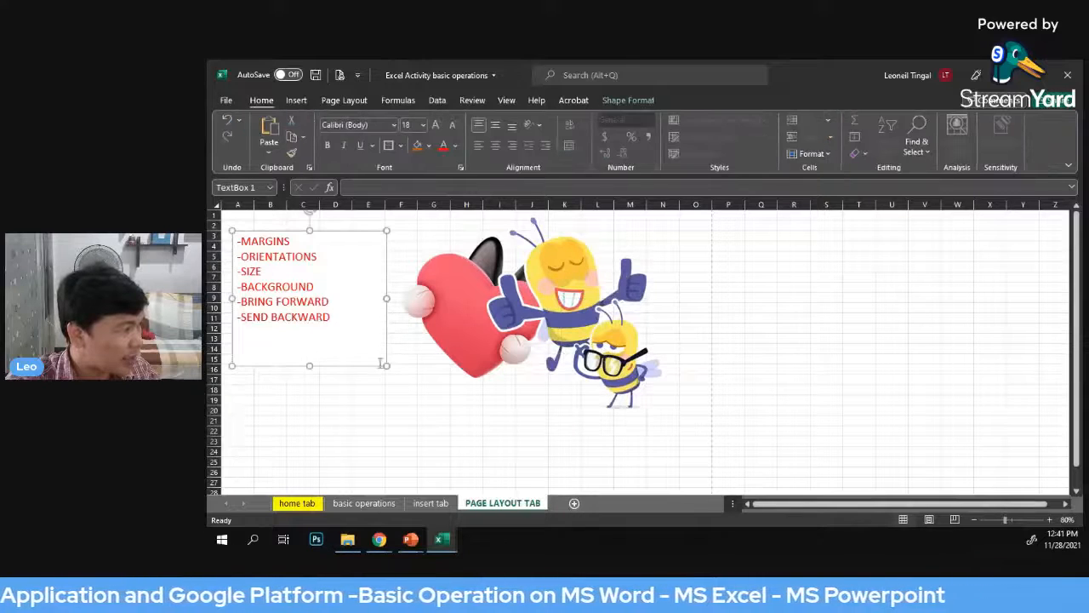
left_click_drag(426, 396, 431, 396)
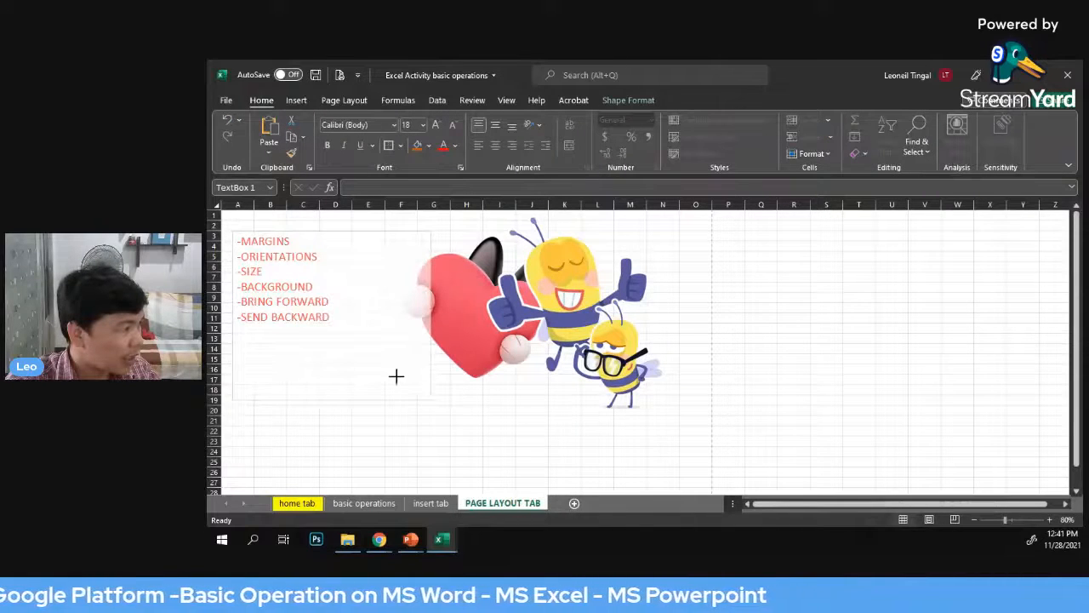
left_click_drag(321, 321, 317, 316)
left_click(355, 231)
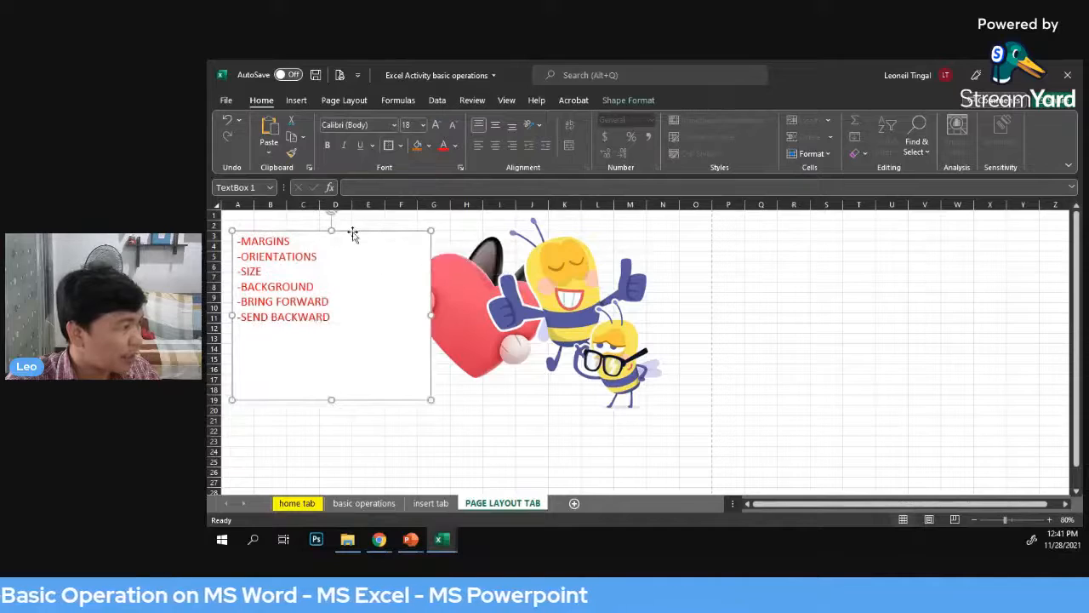